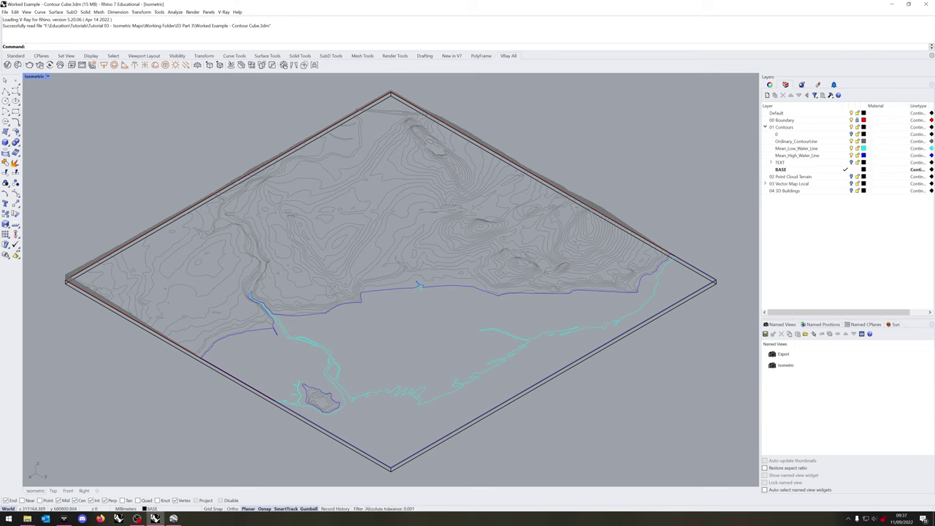
- Try to delete the 03 Vector Map Local layer and dismiss the block definition warning
{"action": "right_click", "coordinate": [870, 183]}
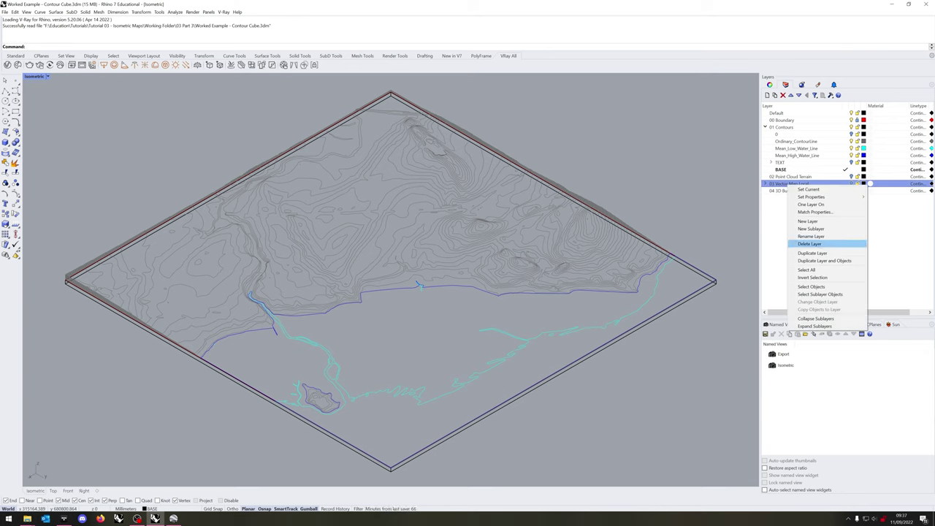
{"action": "left_click", "coordinate": [809, 243]}
{"action": "left_click", "coordinate": [451, 279]}
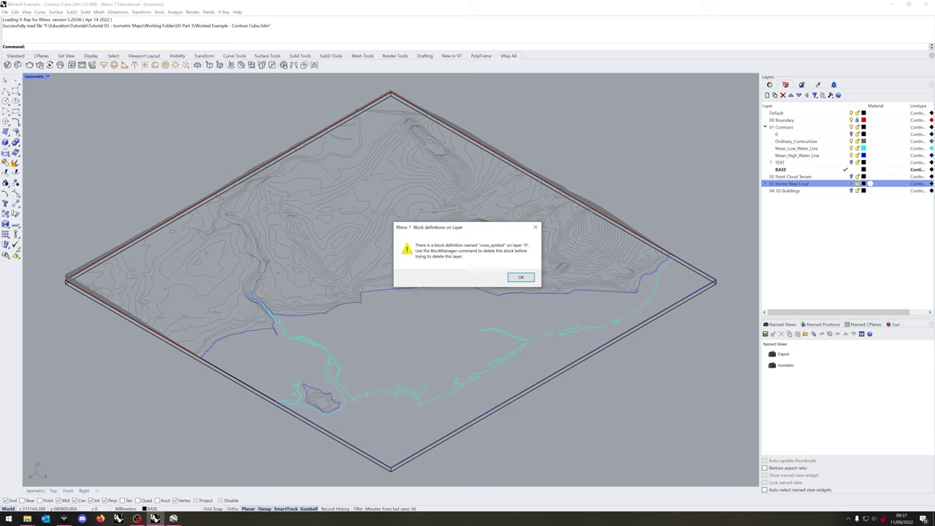
{"action": "left_click", "coordinate": [520, 277]}
{"action": "type", "text": "Block"}
{"action": "key", "text": "BackSpace"}
{"action": "key", "text": "BackSpace"}
{"action": "key", "text": "BackSpace"}
{"action": "key", "text": "BackSpace"}
{"action": "key", "text": "BackSpace"}
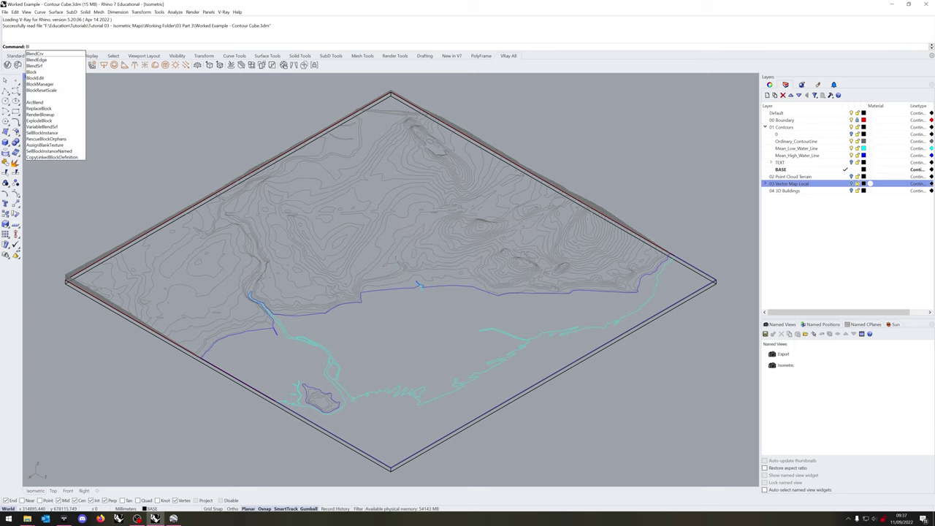
- Start the Purge command and include unused block definitions, annotation styles, groups and hatch patterns
{"action": "type", "text": "Purge"}
{"action": "key", "text": "Return"}
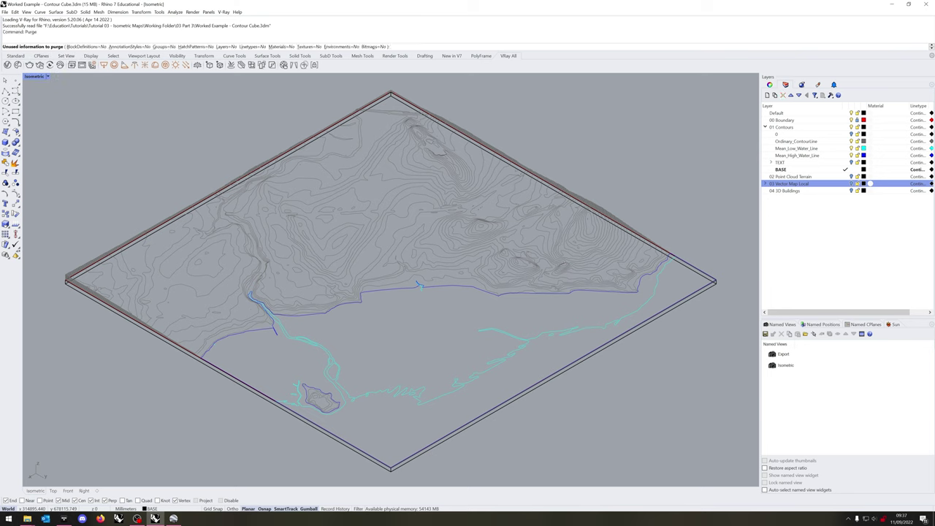
{"action": "type", "text": "b"}
{"action": "key", "text": "Return"}
{"action": "type", "text": "a"}
{"action": "key", "text": "Return"}
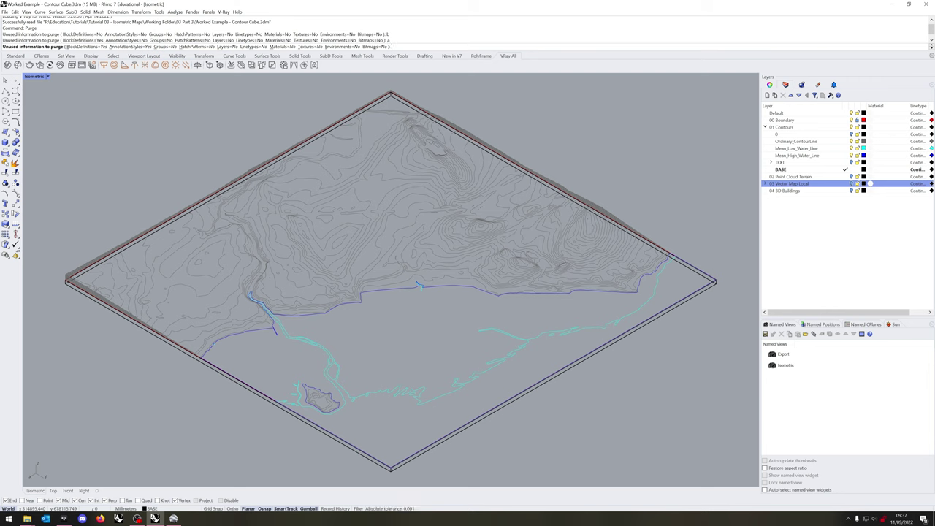
{"action": "type", "text": "g"}
{"action": "key", "text": "Return"}
{"action": "type", "text": "h"}
{"action": "key", "text": "Return"}
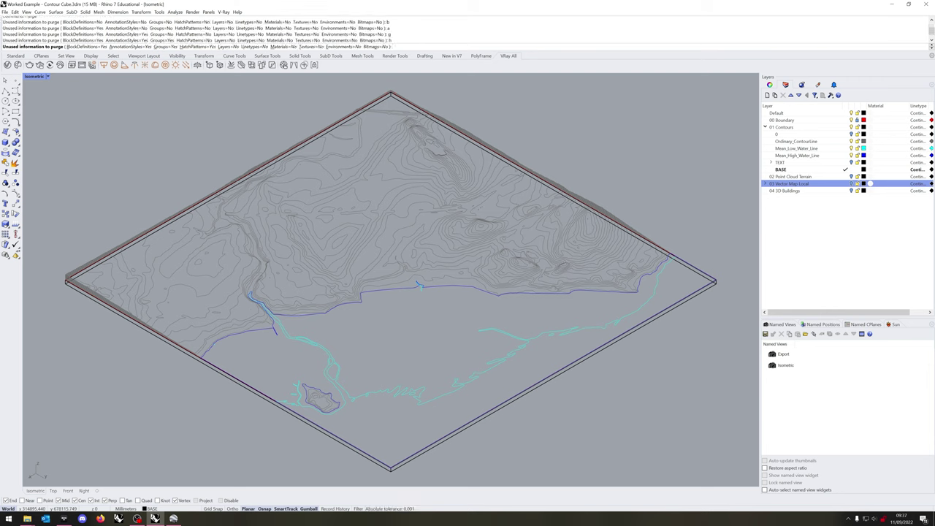
- Include linetypes, materials, textures, environments and bitmaps, leave layers excluded, and run the purge
{"action": "type", "text": "l"}
{"action": "key", "text": "Return"}
{"action": "type", "text": "m"}
{"action": "key", "text": "Return"}
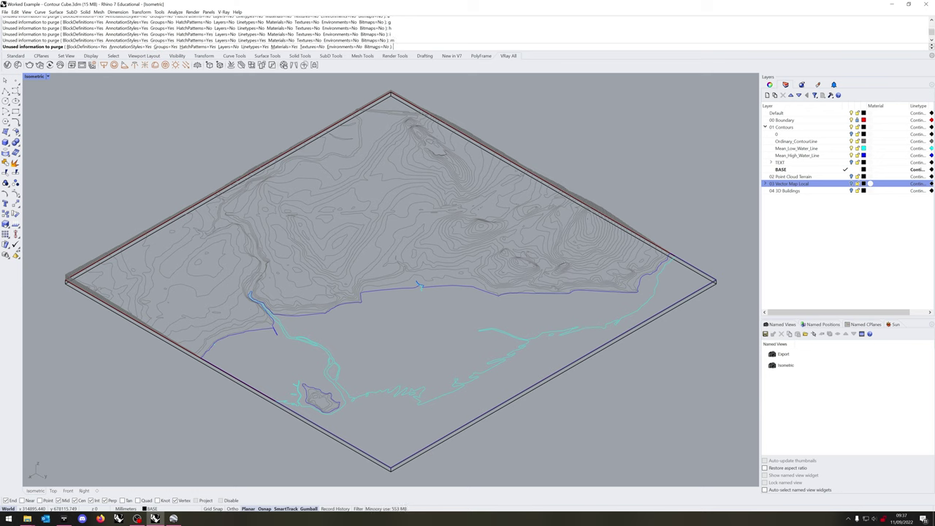
{"action": "type", "text": "t"}
{"action": "key", "text": "Return"}
{"action": "type", "text": "e"}
{"action": "key", "text": "Return"}
{"action": "type", "text": "p"}
{"action": "key", "text": "Return"}
{"action": "key", "text": "Return"}
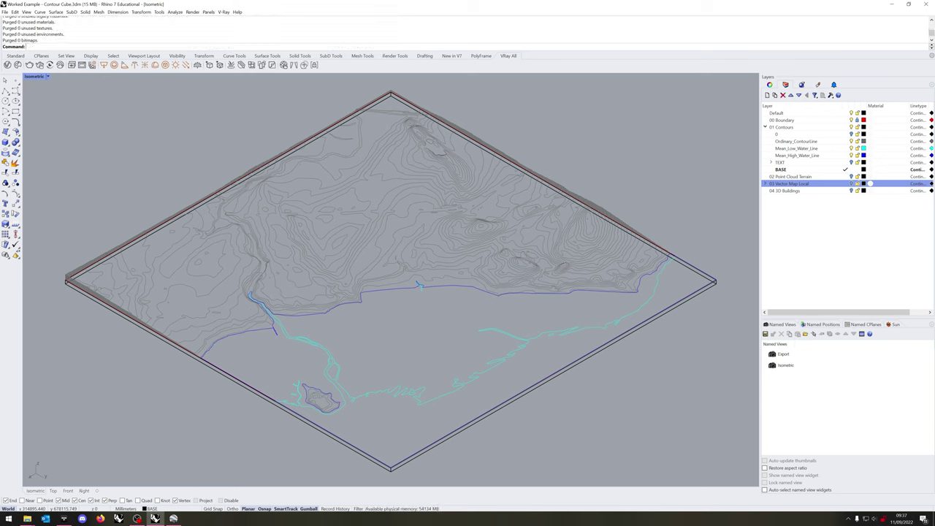
- Delete the 03 Vector Map Local layer
{"action": "right_click", "coordinate": [806, 184]}
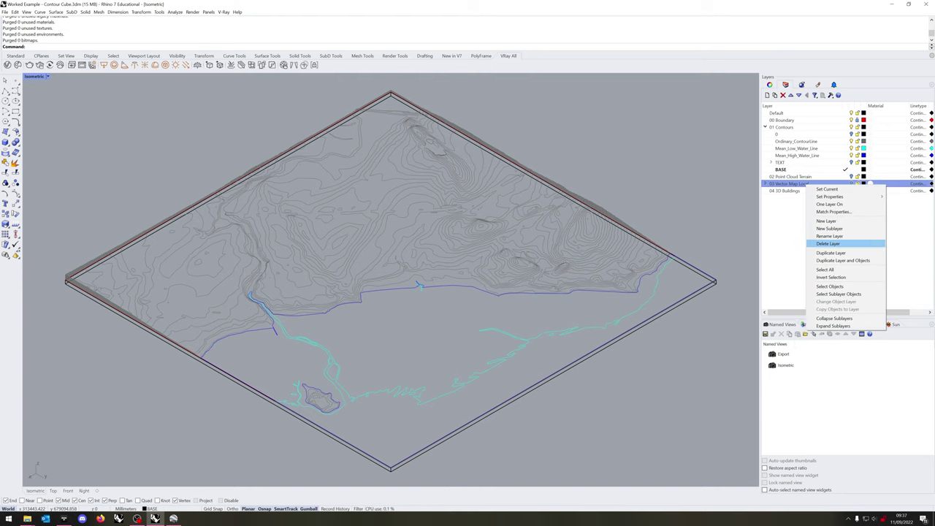
{"action": "left_click", "coordinate": [840, 244]}
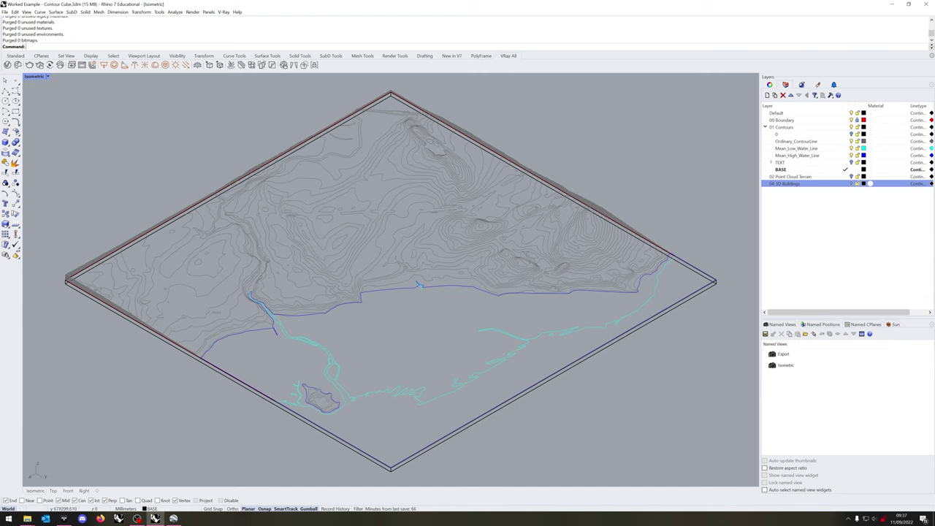
- Switch to File Explorer and open the mastermap-topo_standard_4627719 folder inside 00 Digimap Example
{"action": "left_click", "coordinate": [27, 518]}
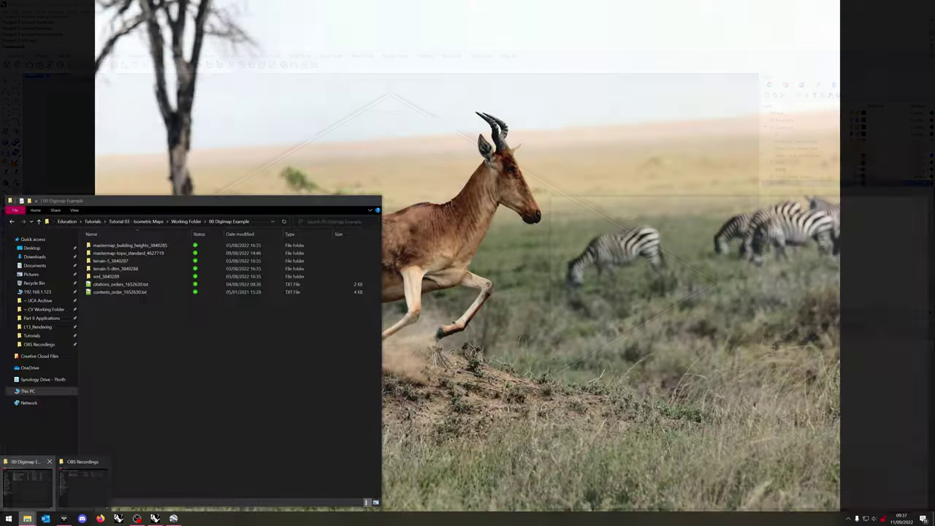
{"action": "left_click", "coordinate": [27, 482]}
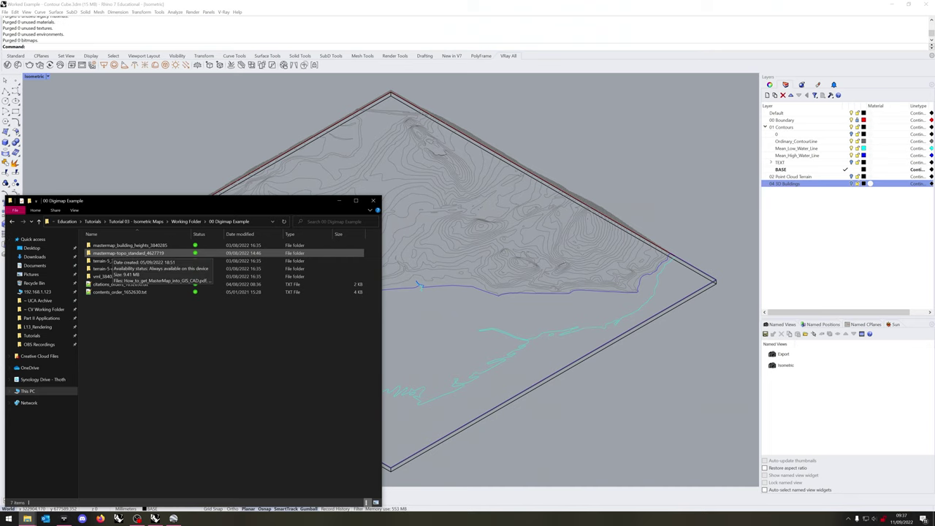
{"action": "double_click", "coordinate": [128, 253]}
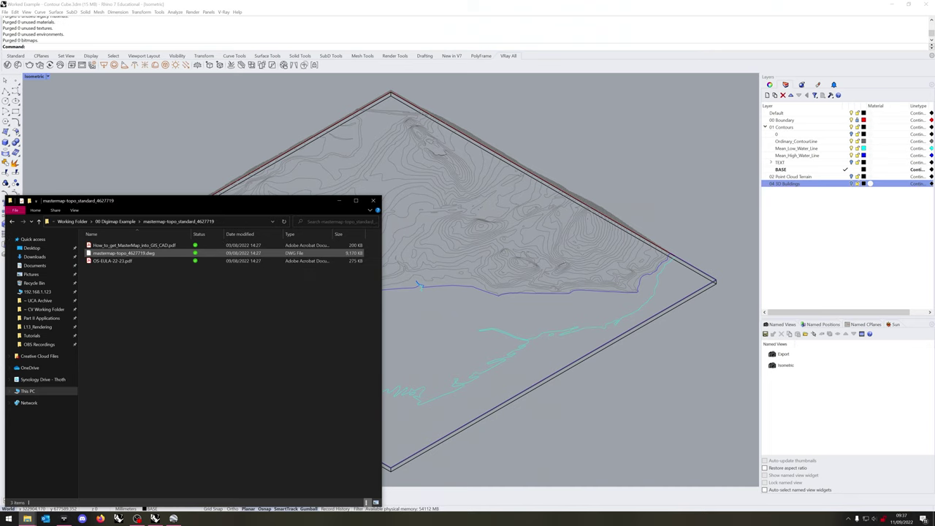
- Return to Rhino and create a new top-level layer named 03 Topographic Import
{"action": "key", "text": "alt+Tab"}
{"action": "right_click", "coordinate": [789, 205]}
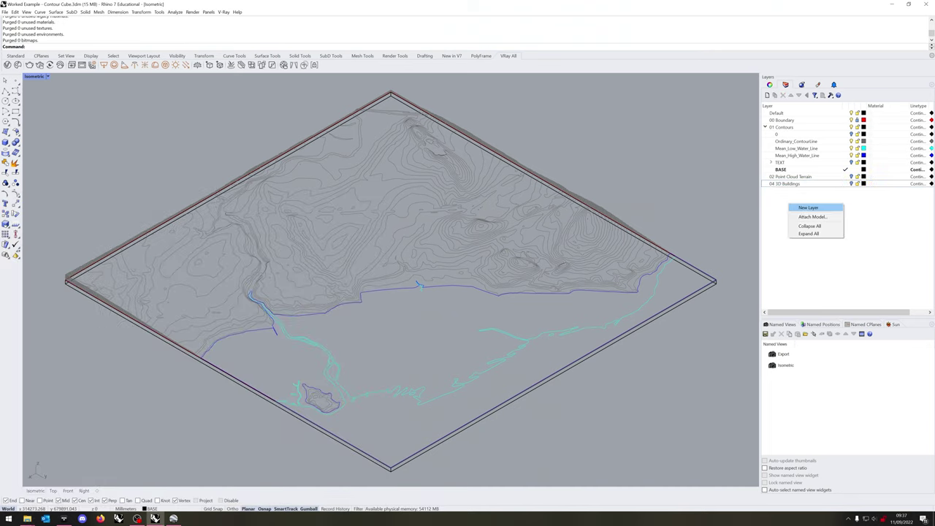
{"action": "left_click", "coordinate": [804, 208]}
{"action": "type", "text": "03"}
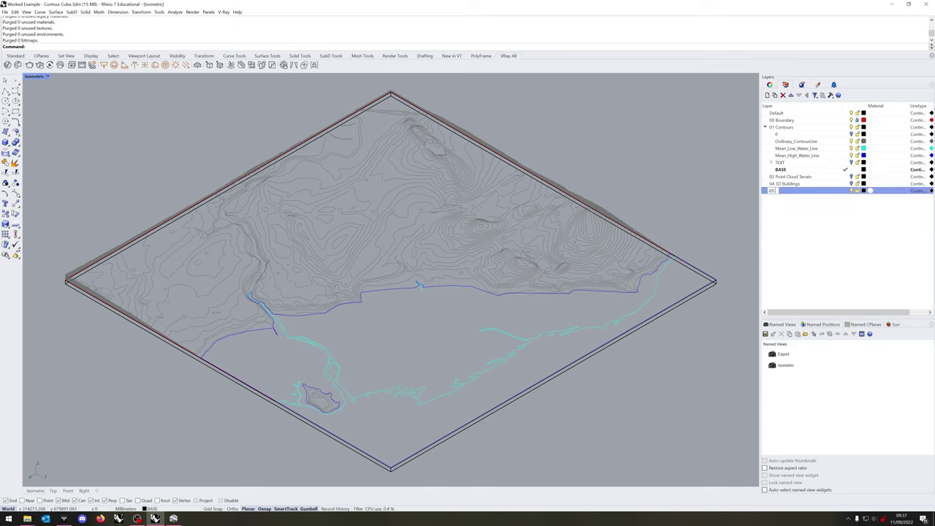
{"action": "type", "text": " Topographic Lin"}
{"action": "key", "text": "BackSpace"}
{"action": "key", "text": "BackSpace"}
{"action": "key", "text": "BackSpace"}
{"action": "type", "text": "Import"}
{"action": "key", "text": "Return"}
- Import mastermap-topo_4627719.dwg from File Explorer into the Rhino model, excluding unreferenced blocks and linetypes
{"action": "left_click", "coordinate": [27, 518]}
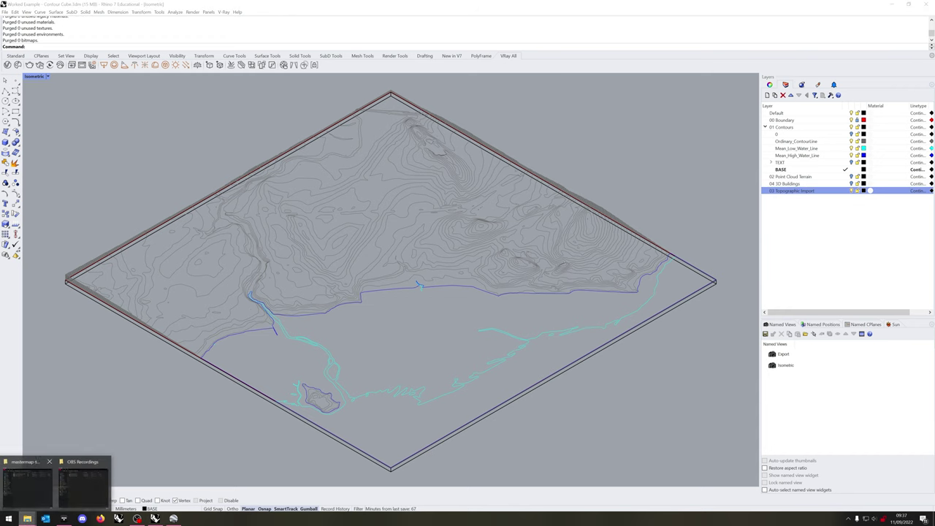
{"action": "left_click", "coordinate": [29, 483]}
{"action": "left_click_drag", "start_coordinate": [183, 254], "coordinate": [453, 255]}
{"action": "left_click", "coordinate": [446, 257]}
{"action": "left_click", "coordinate": [451, 278]}
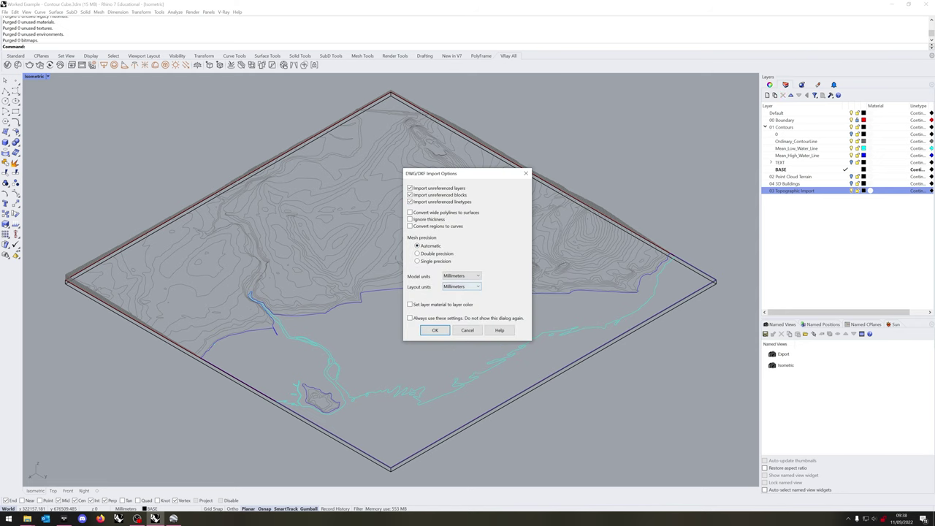
{"action": "left_click", "coordinate": [409, 202]}
{"action": "left_click", "coordinate": [410, 195]}
{"action": "left_click", "coordinate": [435, 330]}
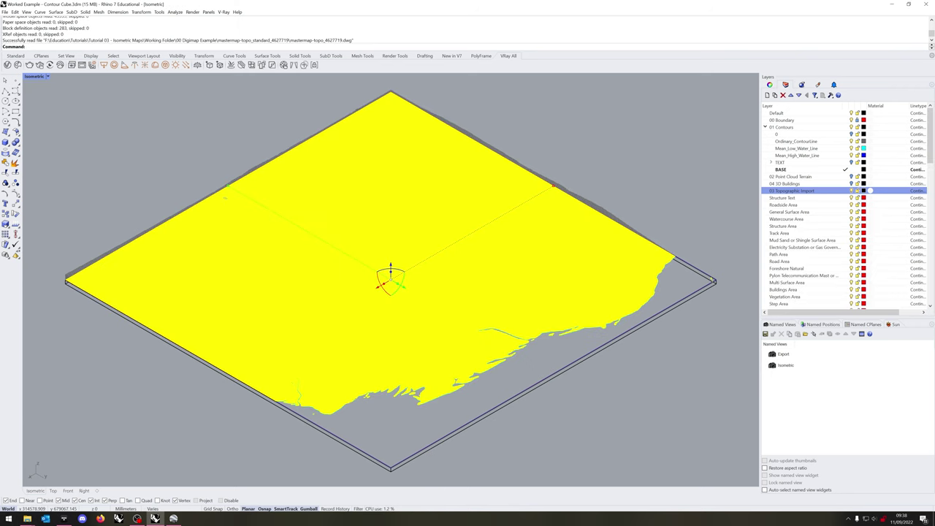
- Nest all imported map layers, from Structure Text to Guide Post Point, under the 03 Topographic Import layer
{"action": "scroll", "coordinate": [840, 208], "scroll_direction": "down", "scroll_amount": 15}
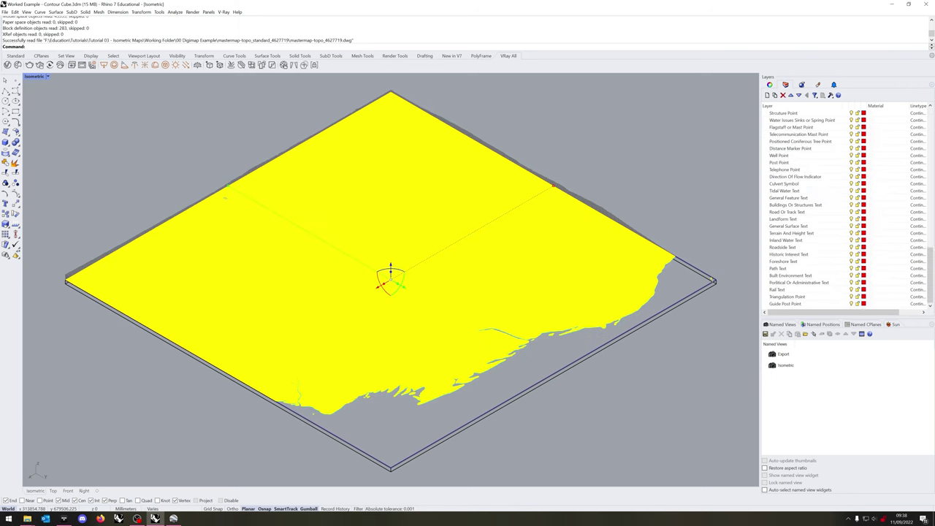
{"action": "left_click", "coordinate": [786, 304], "text": "shift"}
{"action": "scroll", "coordinate": [790, 201], "scroll_direction": "up", "scroll_amount": 15}
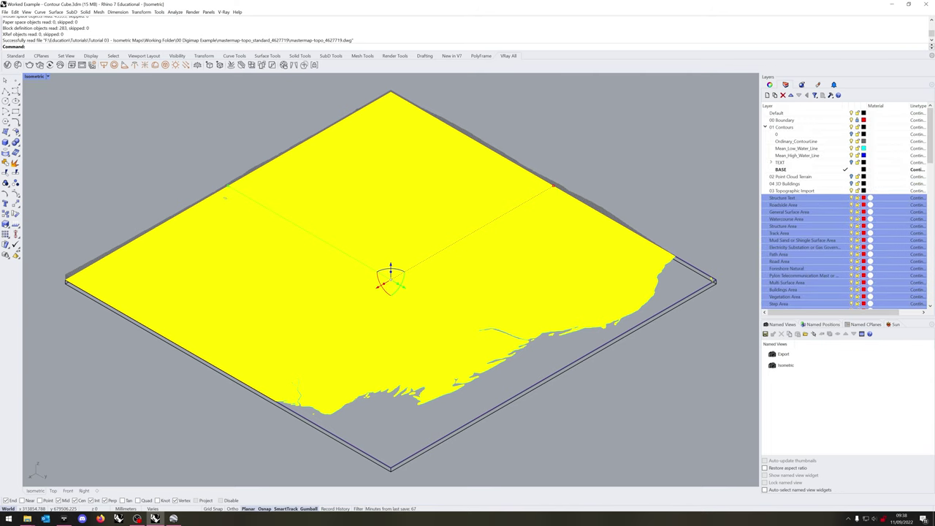
{"action": "scroll", "coordinate": [790, 202], "scroll_direction": "down", "scroll_amount": 15}
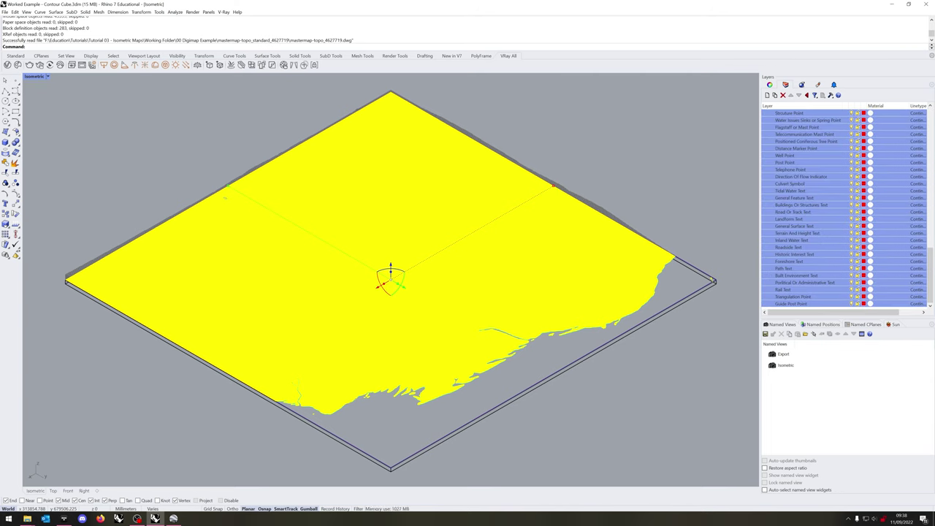
{"action": "scroll", "coordinate": [790, 201], "scroll_direction": "up", "scroll_amount": 15}
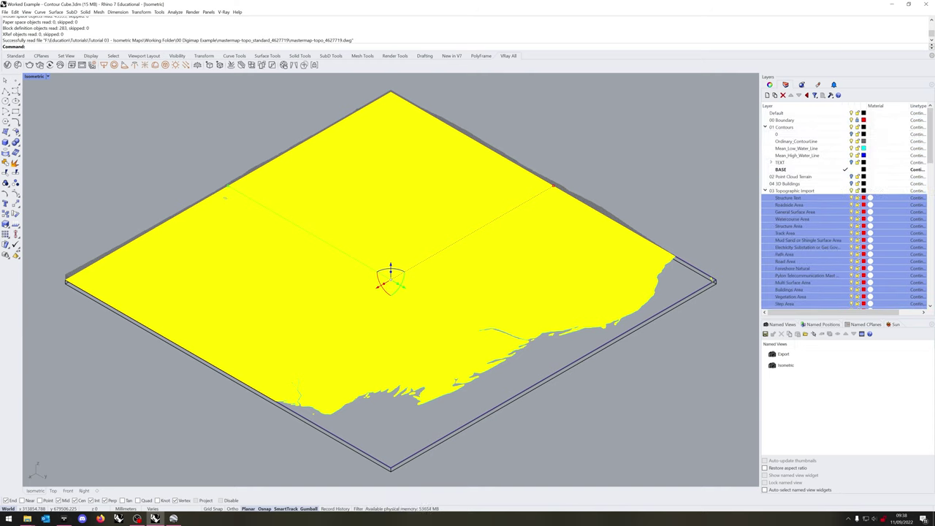
- Create two sublayers named AREA and TEXT under 03 Topographic Import
{"action": "left_click", "coordinate": [793, 190]}
{"action": "right_click", "coordinate": [784, 191]}
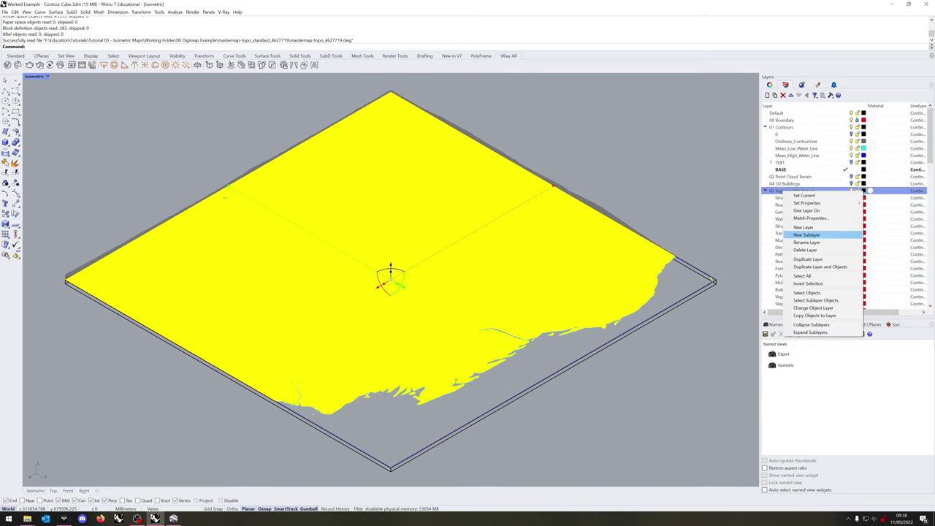
{"action": "left_click", "coordinate": [803, 236]}
{"action": "type", "text": "A"}
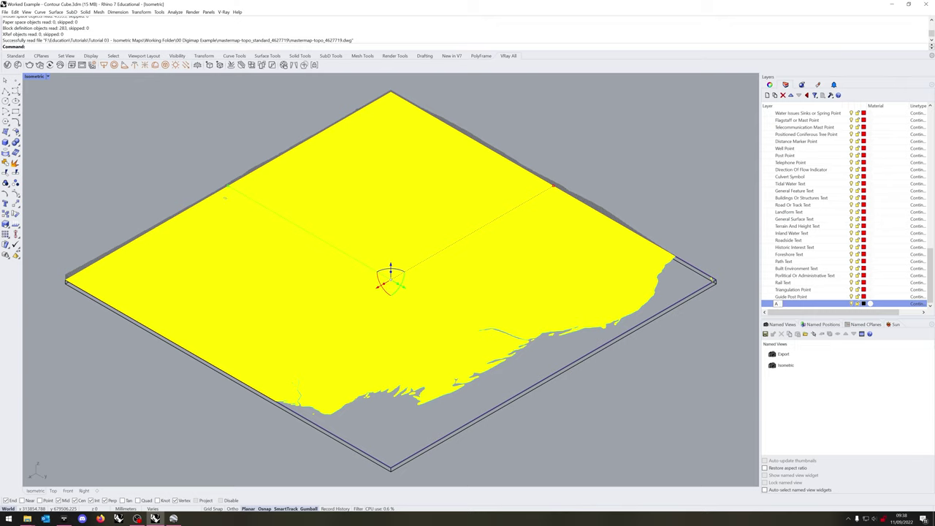
{"action": "type", "text": "rea"}
{"action": "right_click", "coordinate": [792, 303]}
{"action": "left_click", "coordinate": [811, 340]}
{"action": "type", "text": "TEXT"}
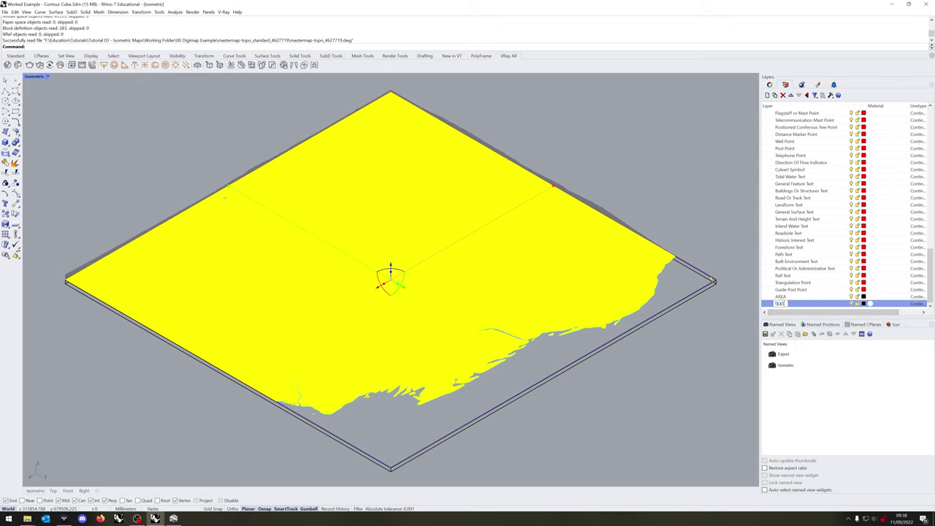
{"action": "key", "text": "Return"}
- Add two more sublayers named POINT and LINE under 03 Topographic Import
{"action": "right_click", "coordinate": [780, 303]}
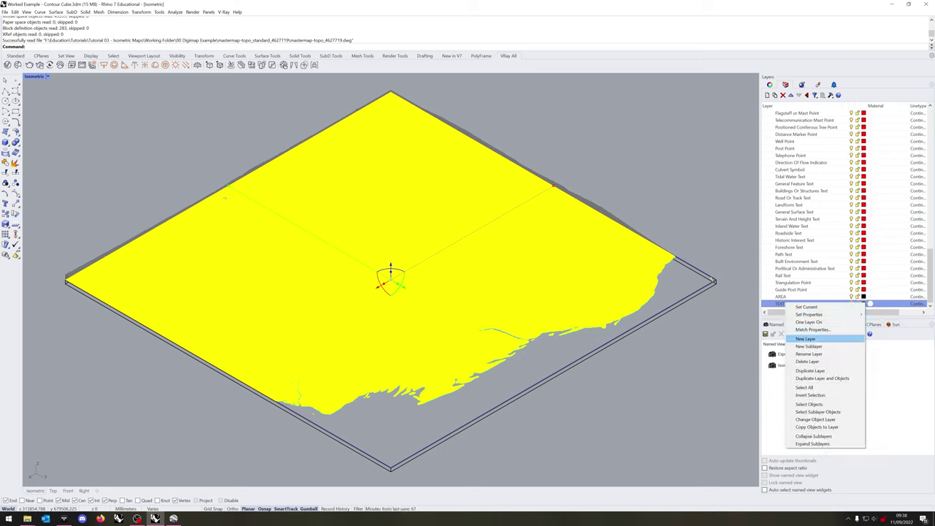
{"action": "left_click", "coordinate": [832, 341]}
{"action": "type", "text": "POINT"}
{"action": "key", "text": "Return"}
{"action": "right_click", "coordinate": [783, 304]}
{"action": "left_click", "coordinate": [832, 340]}
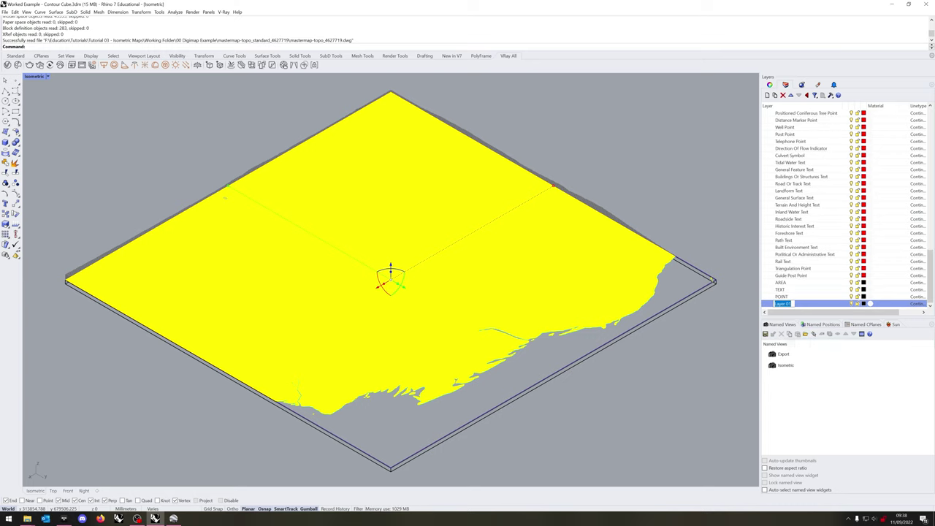
{"action": "type", "text": "LINE"}
{"action": "key", "text": "Return"}
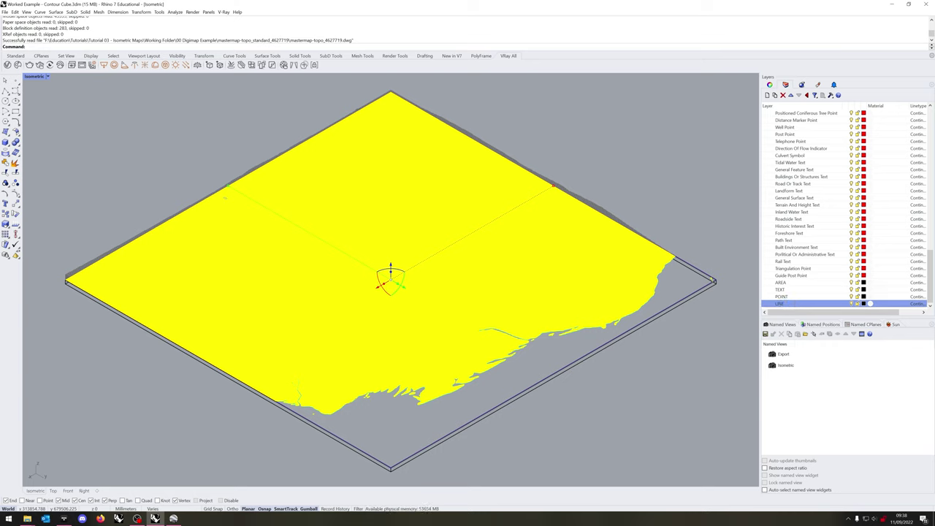
- Move the text layers from Tidal Water Text to Rail Text into the TEXT sublayer
{"action": "left_click", "coordinate": [791, 261]}
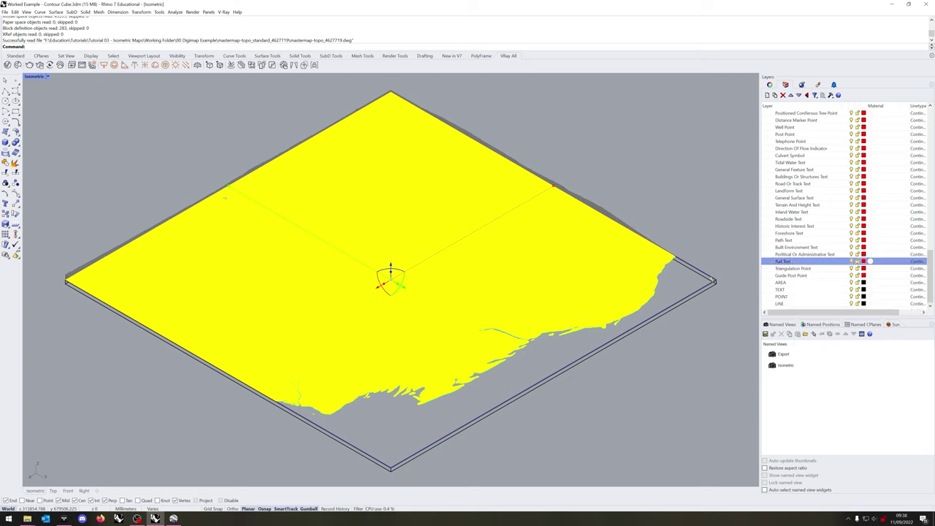
{"action": "scroll", "coordinate": [844, 209], "scroll_direction": "up", "scroll_amount": 1}
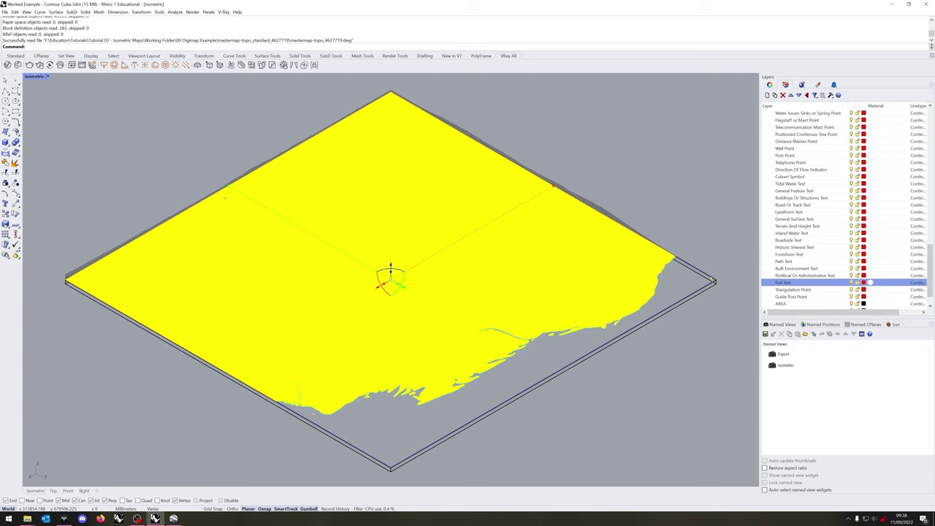
{"action": "left_click", "coordinate": [790, 183], "text": "shift"}
{"action": "scroll", "coordinate": [844, 209], "scroll_direction": "down", "scroll_amount": 1}
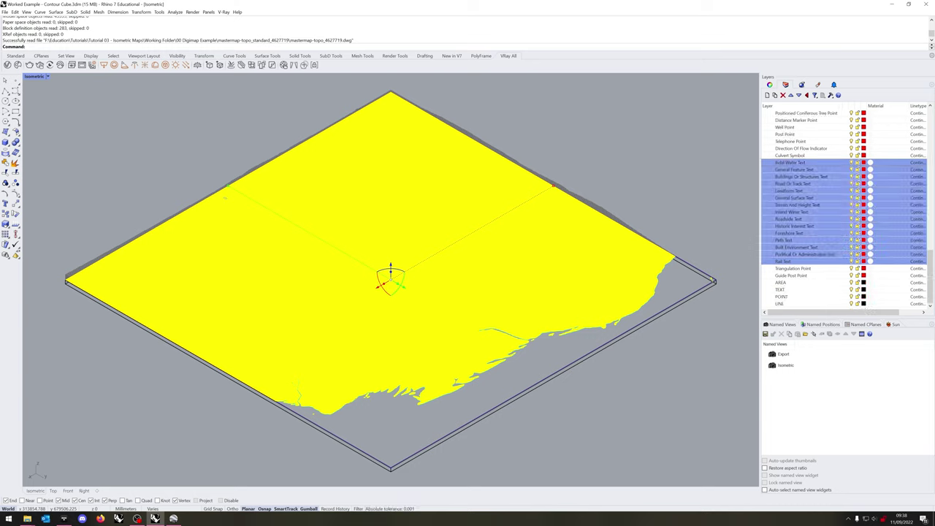
{"action": "left_click_drag", "start_coordinate": [798, 257], "coordinate": [795, 289]}
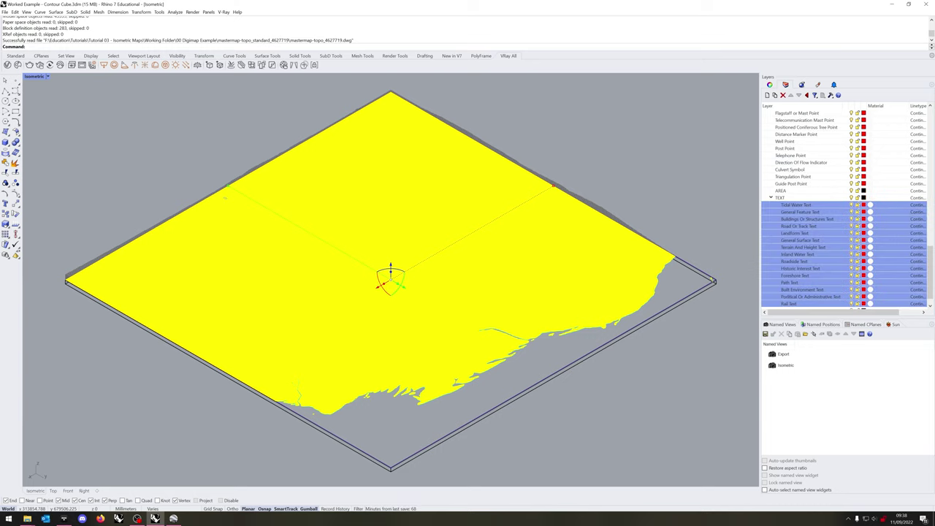
- Move the point layers from Positioned Nonconiferous Tree Point to Guide Post Point, excluding layer 0, into the POINT sublayer
{"action": "scroll", "coordinate": [794, 290], "scroll_direction": "up", "scroll_amount": 3}
{"action": "left_click", "coordinate": [797, 247]}
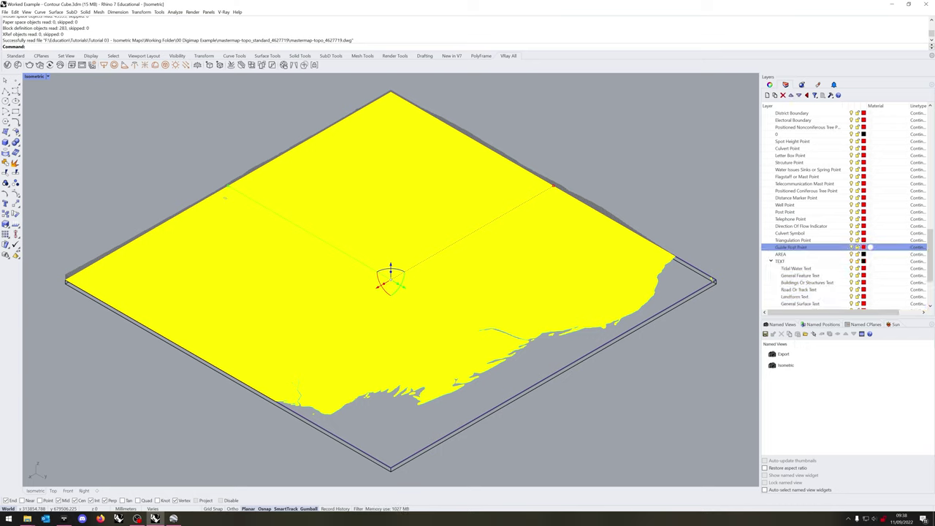
{"action": "left_click", "coordinate": [806, 127], "text": "shift"}
{"action": "left_click", "coordinate": [796, 133], "text": "ctrl"}
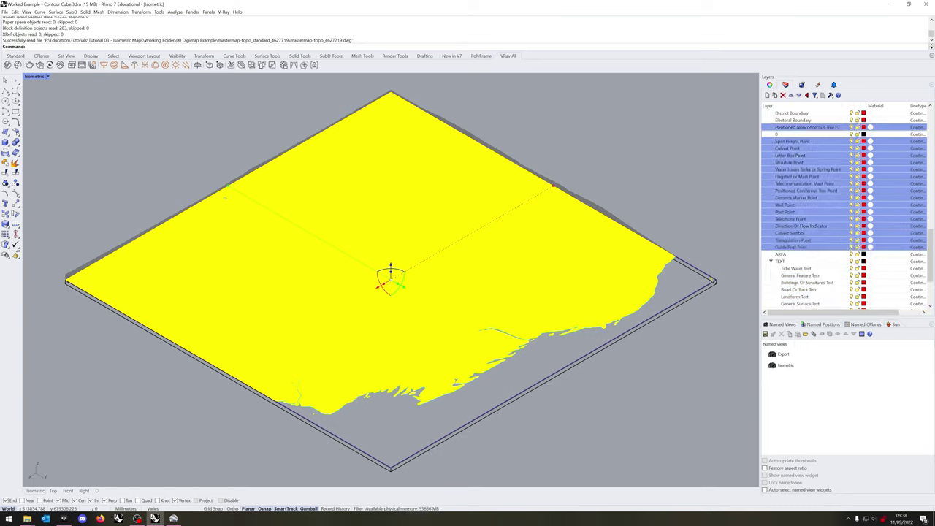
{"action": "left_click", "coordinate": [771, 260]}
{"action": "left_click", "coordinate": [791, 276]}
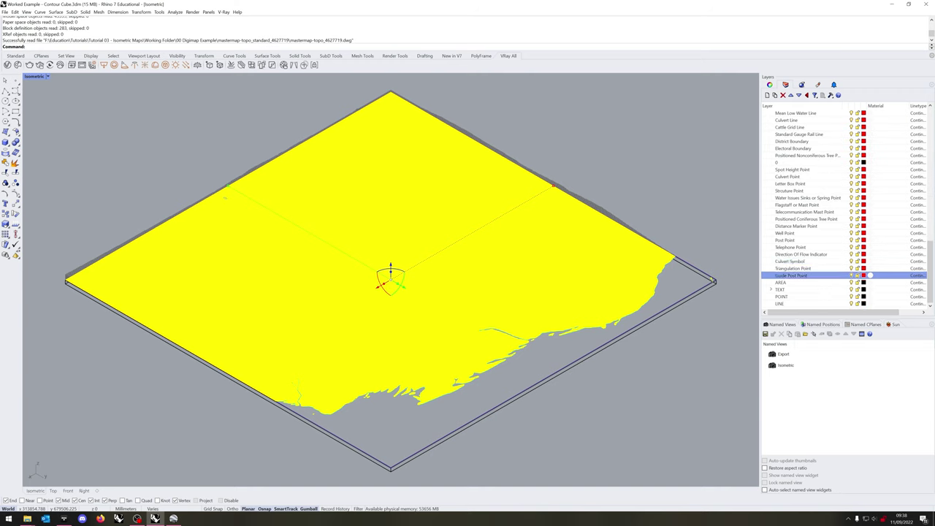
{"action": "left_click", "coordinate": [793, 169], "text": "shift"}
{"action": "left_click", "coordinate": [807, 155], "text": "ctrl"}
{"action": "left_click_drag", "start_coordinate": [803, 156], "coordinate": [781, 296]}
{"action": "left_click", "coordinate": [771, 183]}
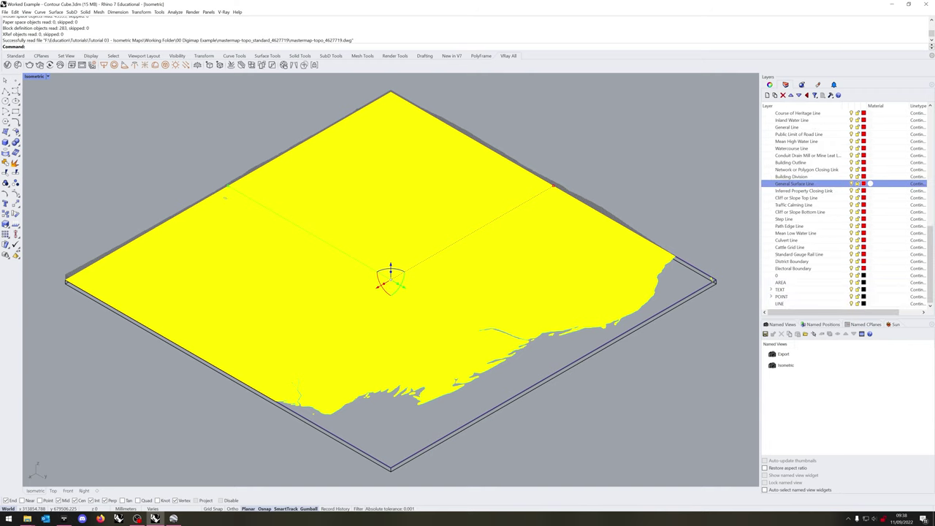
- Move the line layers from Edge of Tunnel Line to Electoral Boundary into the LINE sublayer and collapse it
{"action": "left_click", "coordinate": [794, 268]}
{"action": "scroll", "coordinate": [870, 268], "scroll_direction": "up", "scroll_amount": 5}
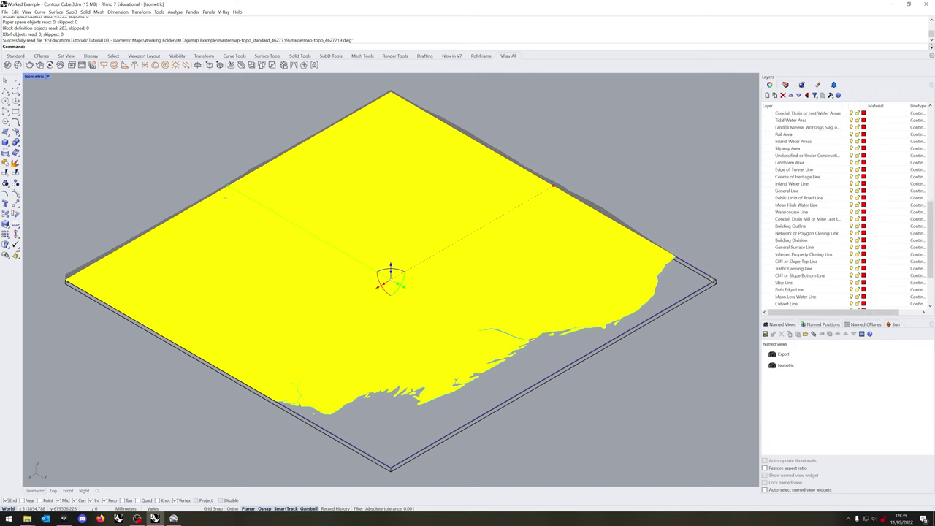
{"action": "left_click", "coordinate": [796, 219], "text": "shift"}
{"action": "scroll", "coordinate": [797, 218], "scroll_direction": "down", "scroll_amount": 5}
{"action": "left_click_drag", "start_coordinate": [787, 305], "coordinate": [788, 305]}
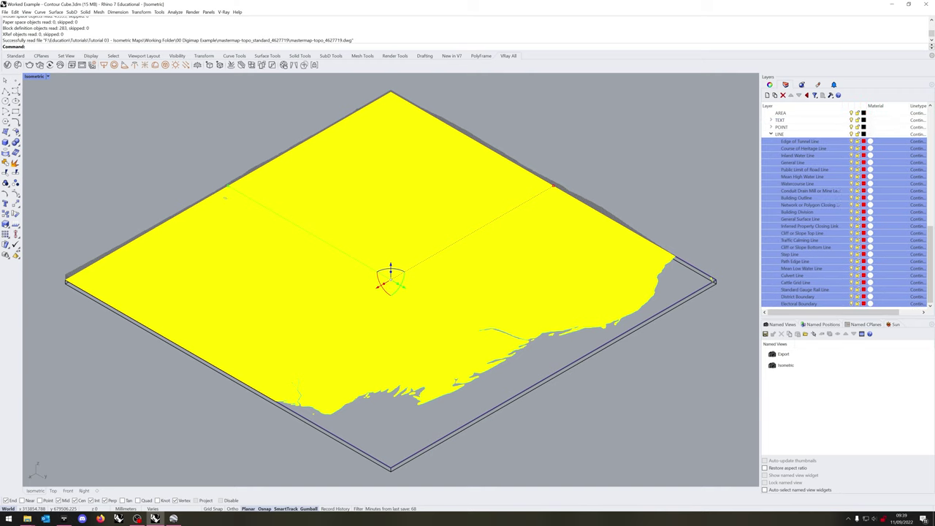
{"action": "left_click", "coordinate": [771, 198]}
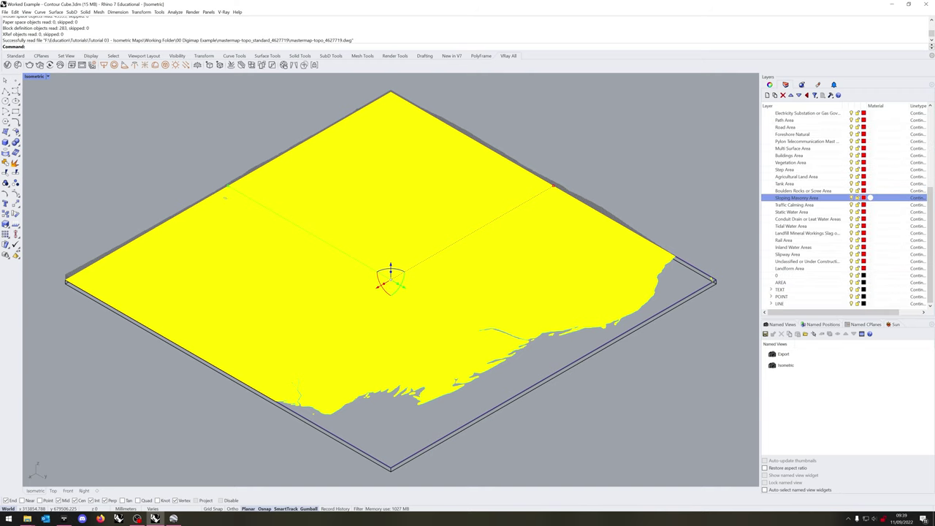
- Move the area layers from Roadside Area to Landform Area into the AREA sublayer and Structure Text into the TEXT sublayer
{"action": "left_click", "coordinate": [797, 268]}
{"action": "scroll", "coordinate": [796, 268], "scroll_direction": "up", "scroll_amount": 5}
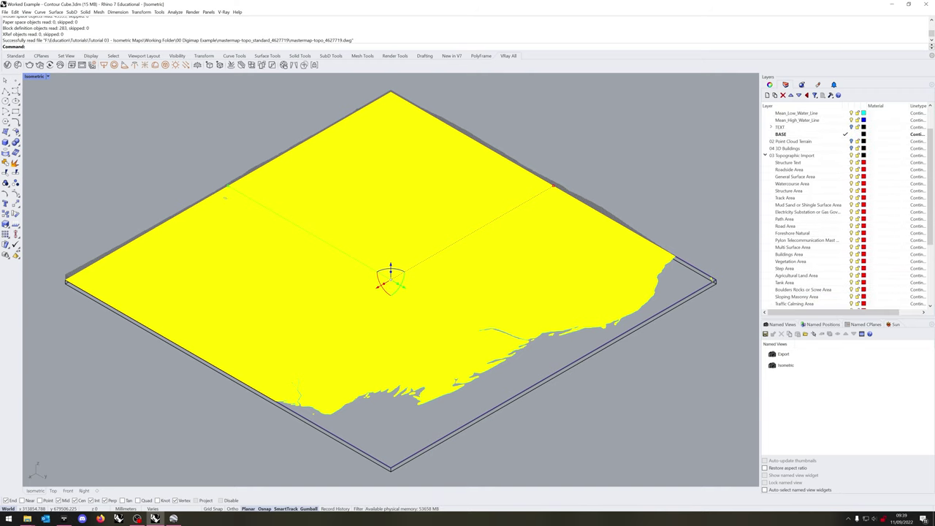
{"action": "left_click", "coordinate": [793, 169], "text": "shift"}
{"action": "scroll", "coordinate": [793, 170], "scroll_direction": "down", "scroll_amount": 5}
{"action": "left_click_drag", "start_coordinate": [795, 268], "coordinate": [791, 286]}
{"action": "scroll", "coordinate": [792, 288], "scroll_direction": "up", "scroll_amount": 5}
{"action": "left_click", "coordinate": [771, 183]}
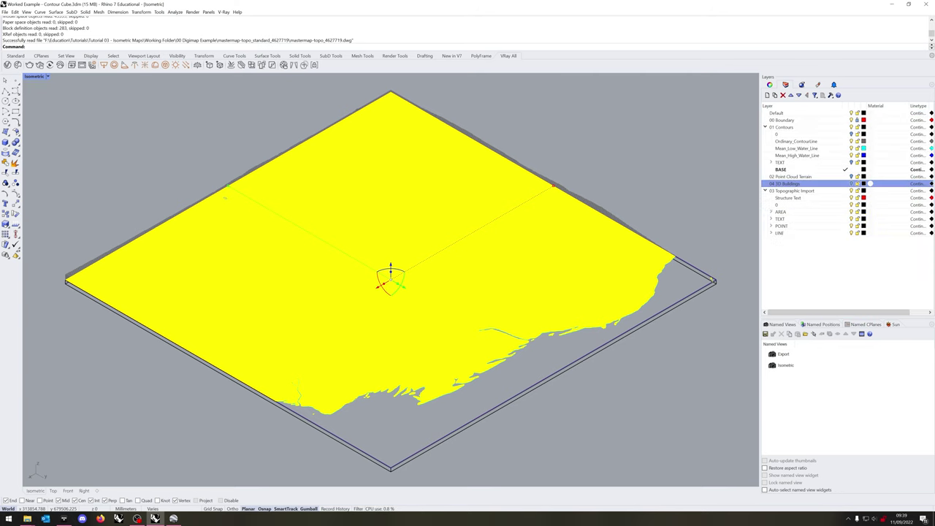
{"action": "left_click_drag", "start_coordinate": [793, 198], "coordinate": [793, 219]}
- Try to select the objects on layer 0 under 03 Topographic Import and delete that layer
{"action": "left_click", "coordinate": [792, 197]}
{"action": "right_click", "coordinate": [788, 197]}
{"action": "left_click", "coordinate": [805, 300]}
{"action": "right_click", "coordinate": [785, 198]}
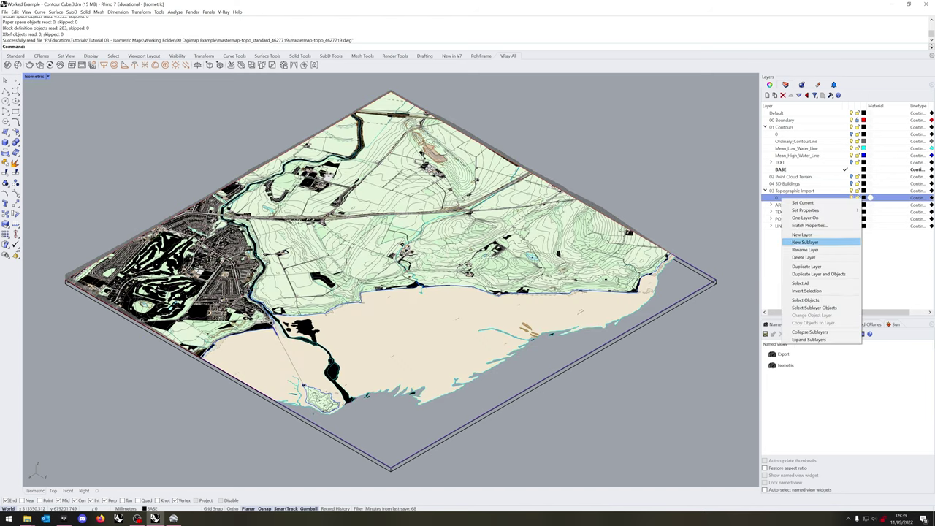
{"action": "left_click", "coordinate": [803, 257]}
{"action": "left_click", "coordinate": [520, 280]}
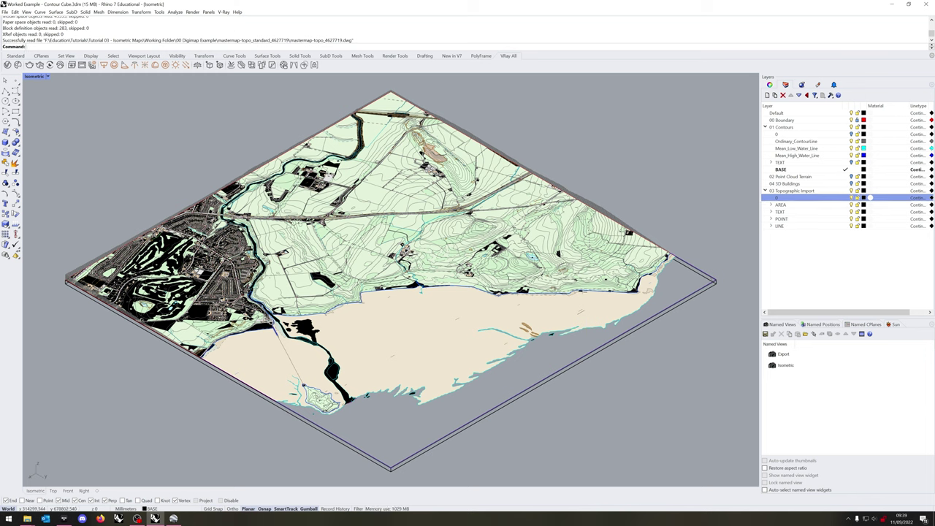
- Select all block instances with SelBlockInstance and delete them
{"action": "type", "text": "SelBlockInstance"}
{"action": "key", "text": "Return"}
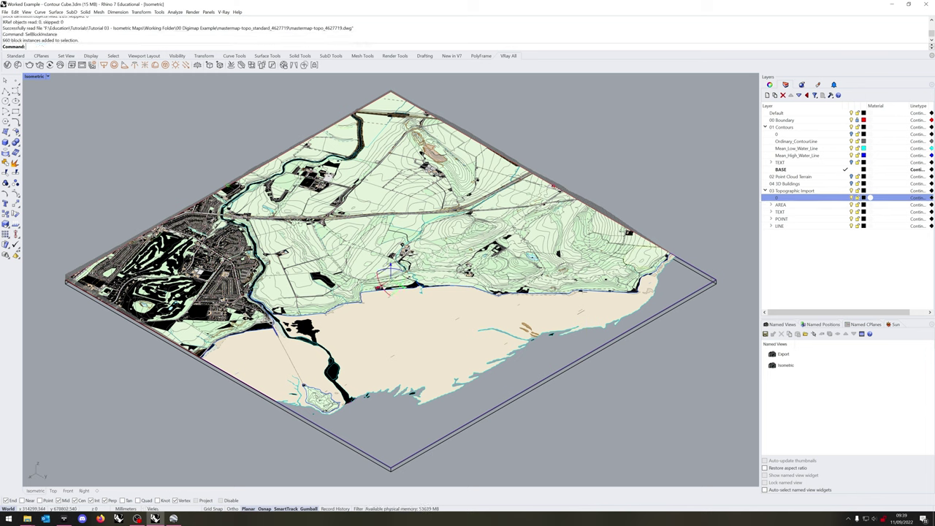
{"action": "key", "text": "Delete"}
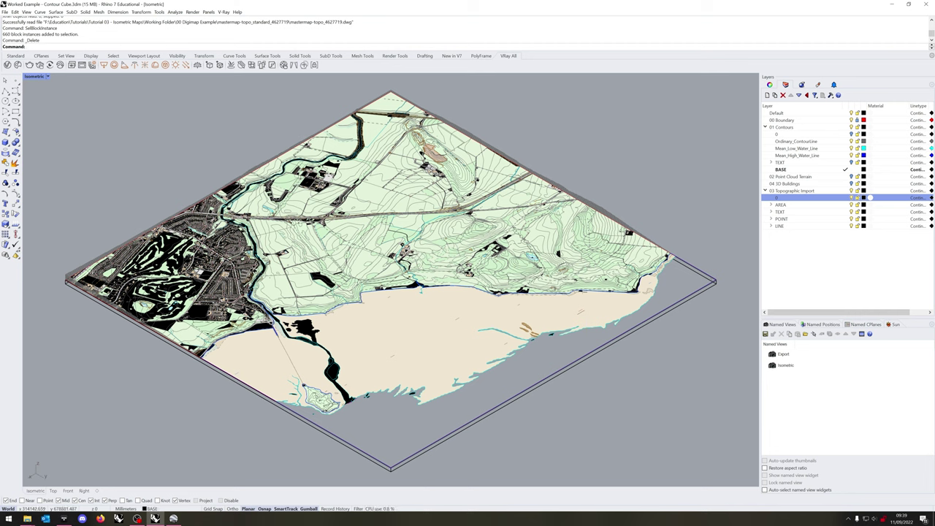
- Purge the file's unused information and delete layer 0 under 03 Topographic Import
{"action": "right_click", "coordinate": [870, 198]}
{"action": "left_click", "coordinate": [819, 257]}
{"action": "left_click", "coordinate": [520, 280]}
{"action": "type", "text": "Purge"}
{"action": "key", "text": "Return"}
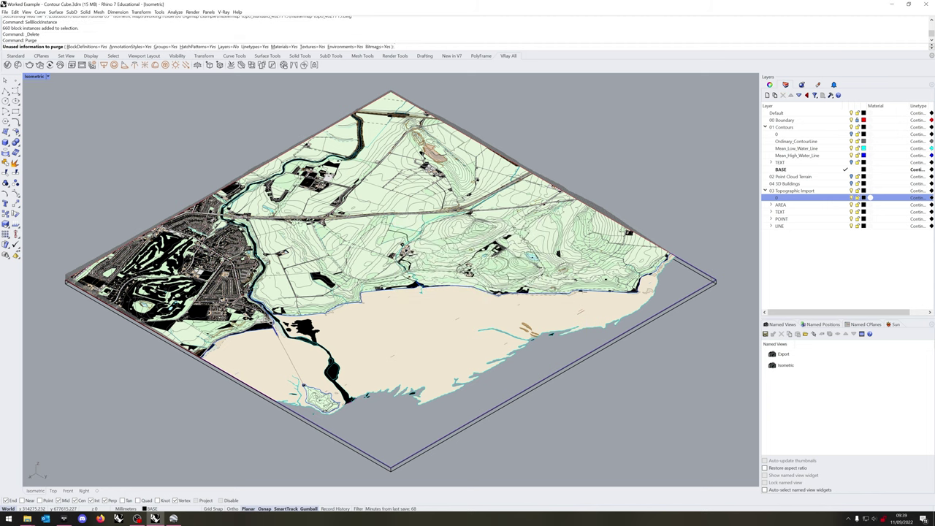
{"action": "key", "text": "Return"}
{"action": "right_click", "coordinate": [787, 201]}
{"action": "left_click", "coordinate": [802, 260]}
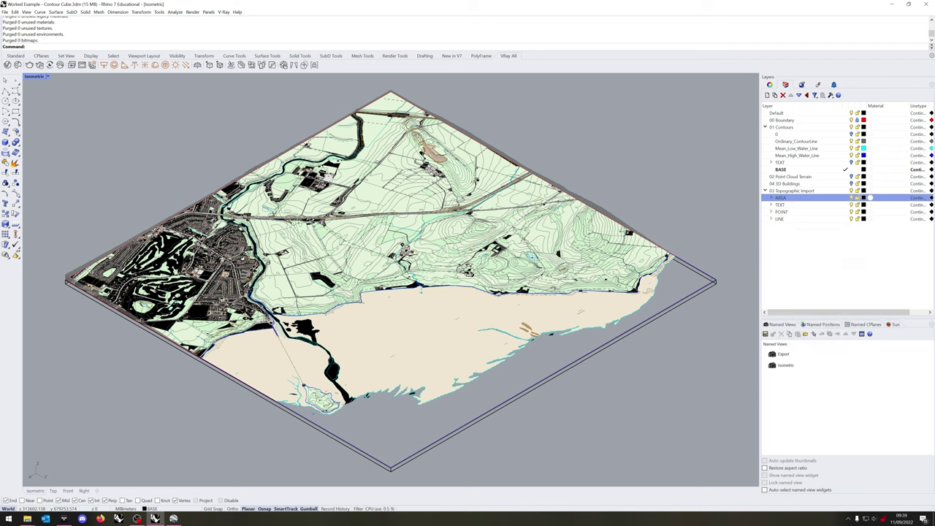
- Make Default the current layer and hide the collapsed 01 Contours layer
{"action": "left_click", "coordinate": [765, 127]}
{"action": "left_click", "coordinate": [851, 127]}
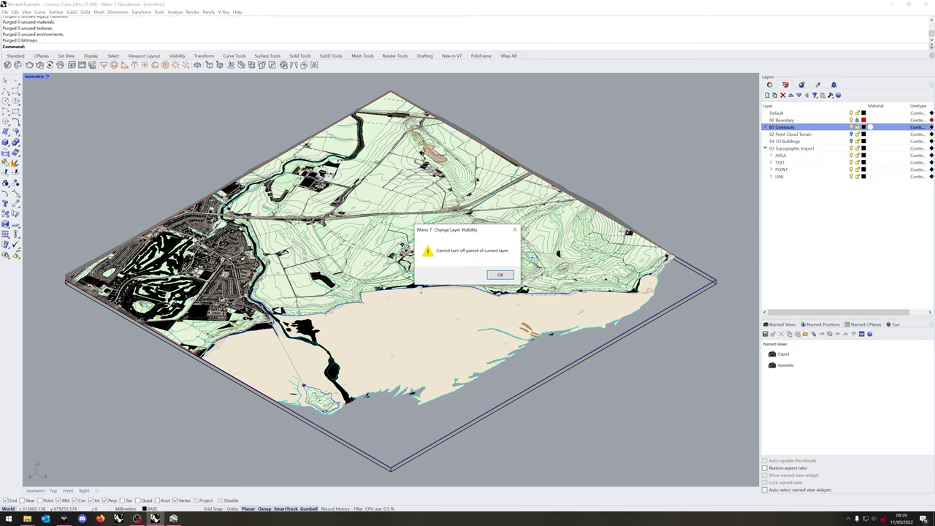
{"action": "left_click", "coordinate": [500, 275]}
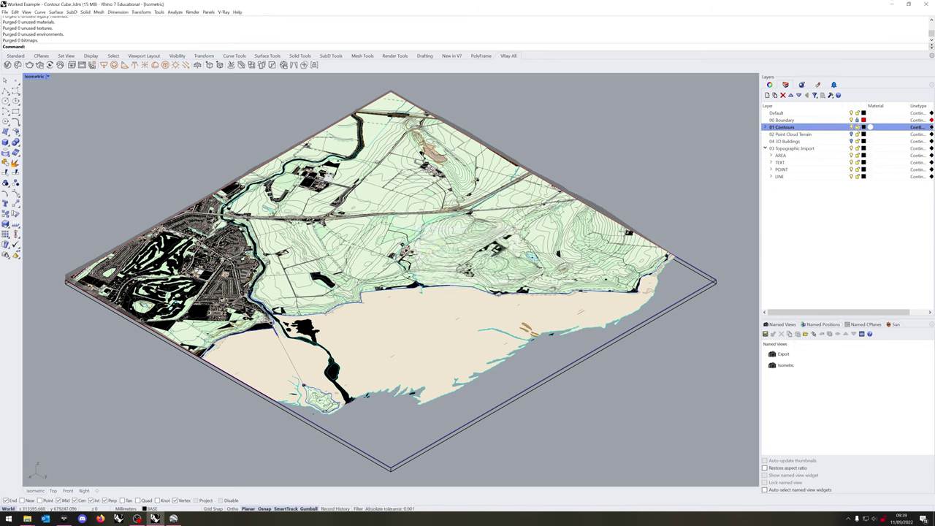
{"action": "left_click", "coordinate": [845, 113]}
{"action": "left_click", "coordinate": [851, 127]}
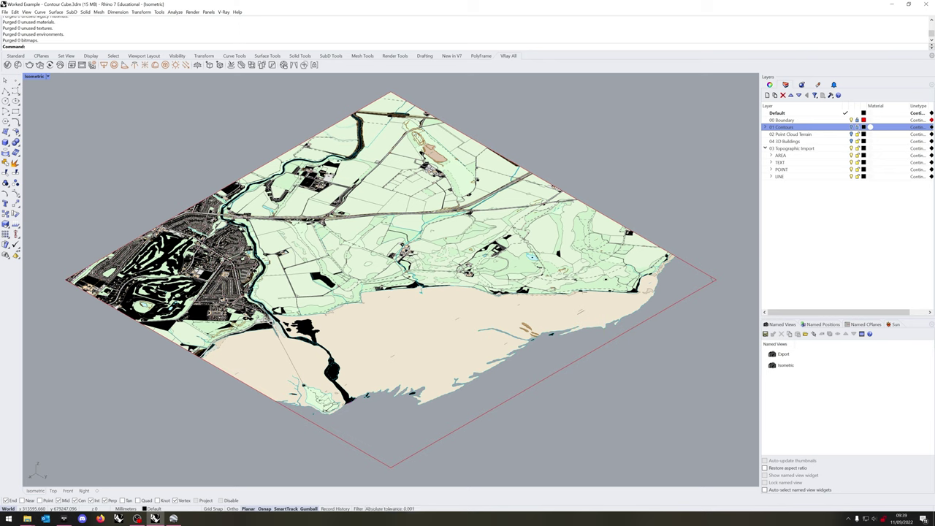
- Hide the LINE, POINT and TEXT sublayers of 03 Topographic Import
{"action": "left_click", "coordinate": [851, 176]}
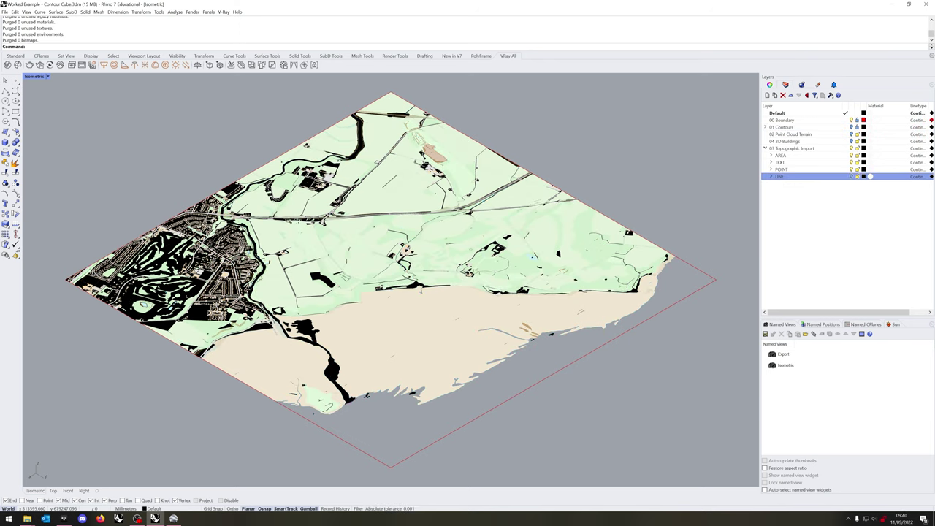
{"action": "left_click", "coordinate": [851, 169]}
{"action": "left_click", "coordinate": [851, 162]}
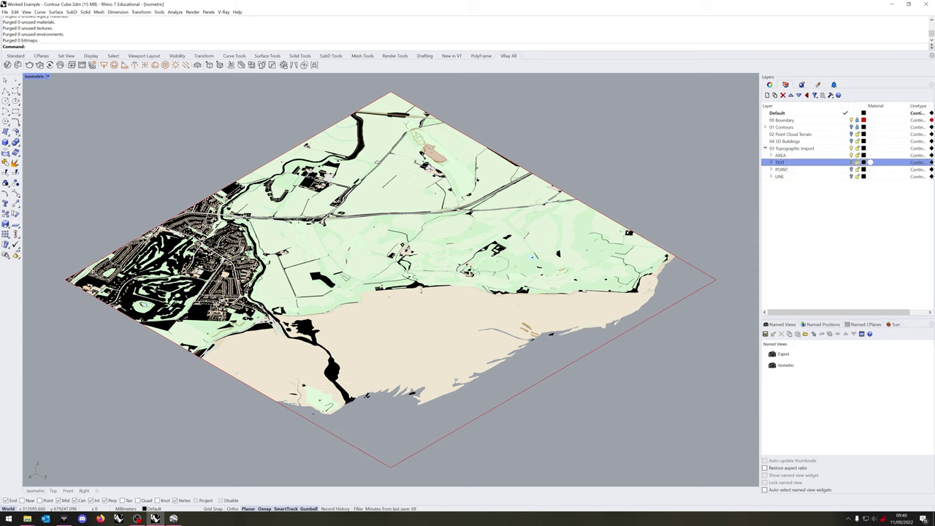
- Expand the AREA sublayer and create a sublayer named ARTIFICIAL inside it
{"action": "left_click", "coordinate": [771, 155]}
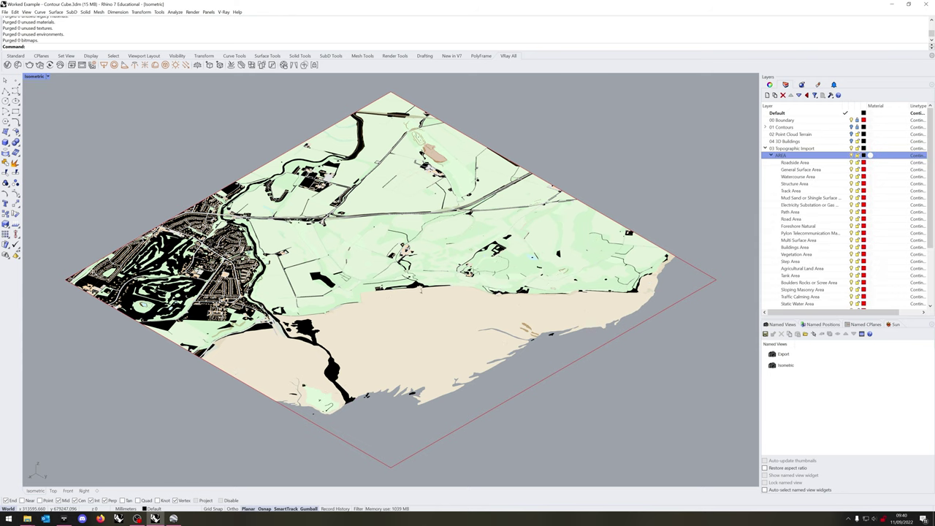
{"action": "scroll", "coordinate": [845, 212], "scroll_direction": "down", "scroll_amount": 4}
{"action": "scroll", "coordinate": [845, 211], "scroll_direction": "up", "scroll_amount": 4}
{"action": "right_click", "coordinate": [783, 155]}
{"action": "left_click", "coordinate": [811, 195]}
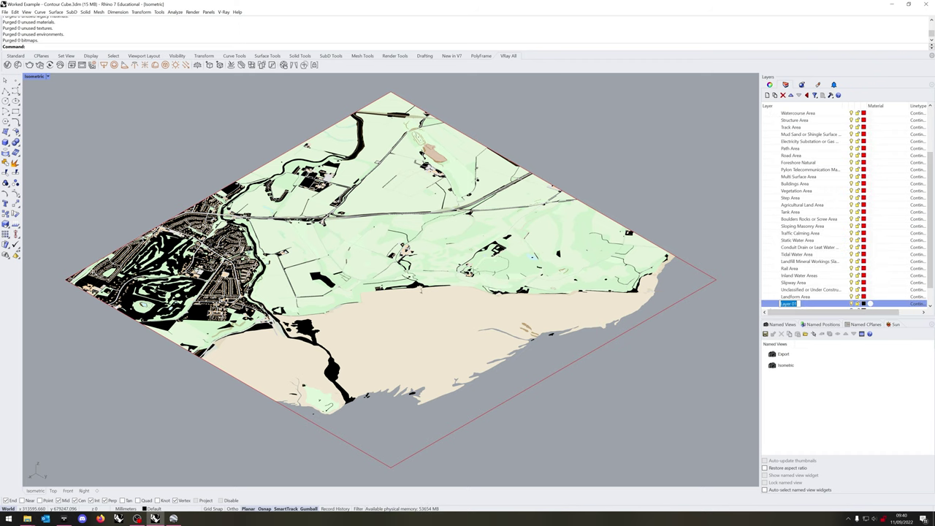
{"action": "type", "text": "ARTIFICA"}
{"action": "key", "text": "BackSpace"}
{"action": "type", "text": "IAL"}
{"action": "key", "text": "Return"}
- Add a layer named NATURAL beside ARTIFICIAL within the AREA sublayer
{"action": "right_click", "coordinate": [785, 302]}
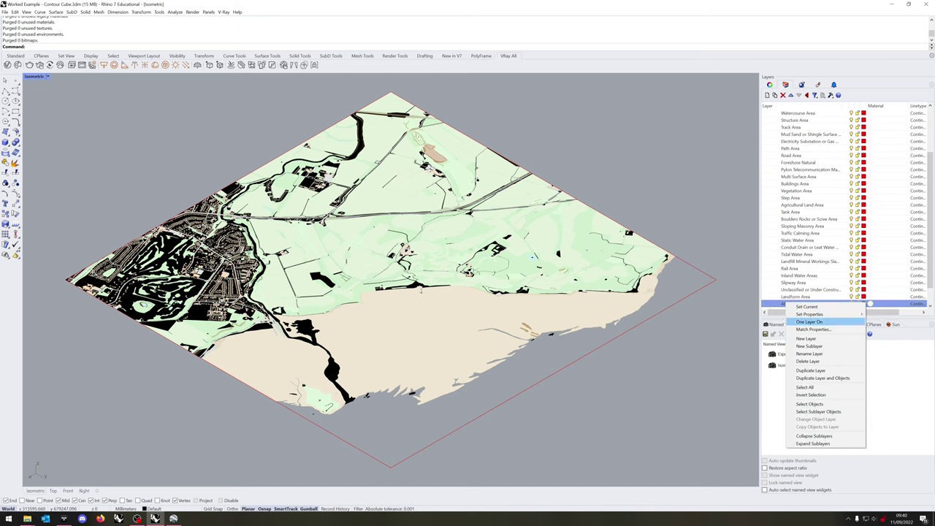
{"action": "left_click", "coordinate": [804, 338]}
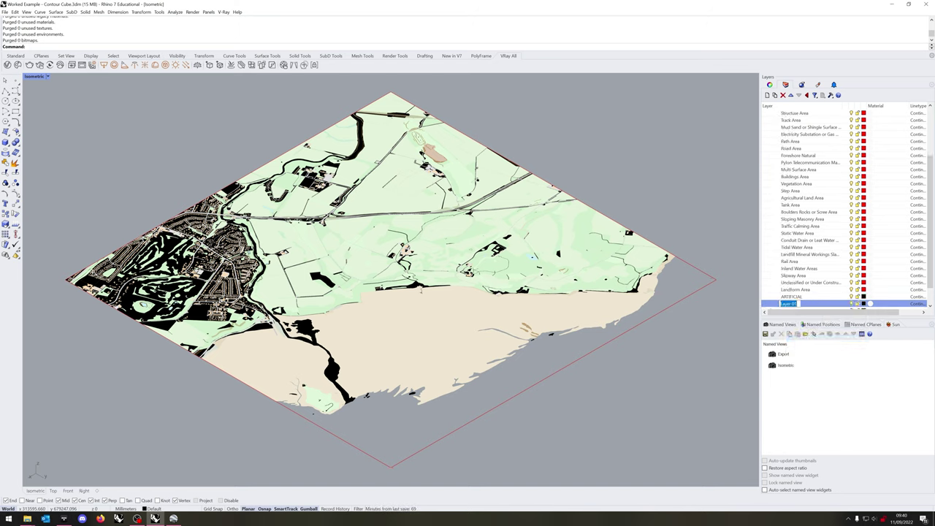
{"action": "type", "text": "NATURAL"}
{"action": "key", "text": "Return"}
{"action": "scroll", "coordinate": [844, 210], "scroll_direction": "down", "scroll_amount": 1}
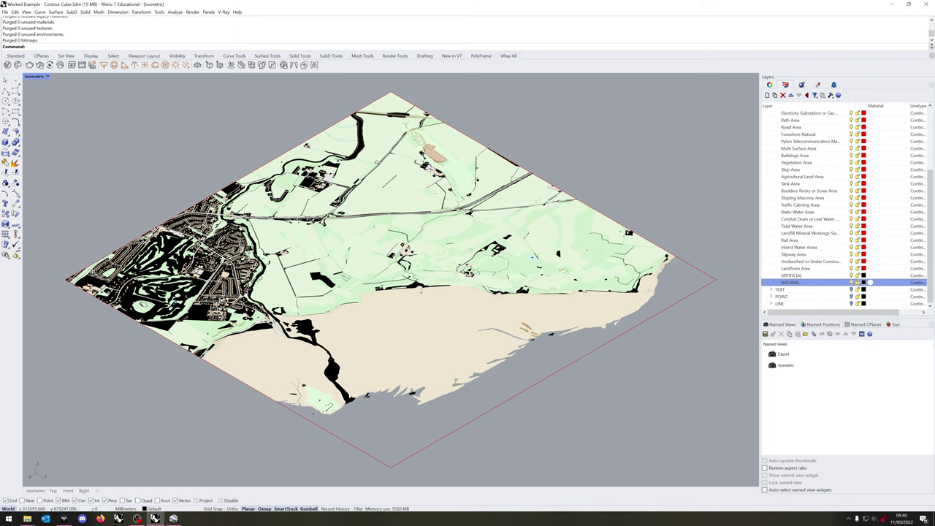
- Select the Landform Area, Inland Water Areas and Tidal Water Area layers within AREA
{"action": "left_click", "coordinate": [804, 268]}
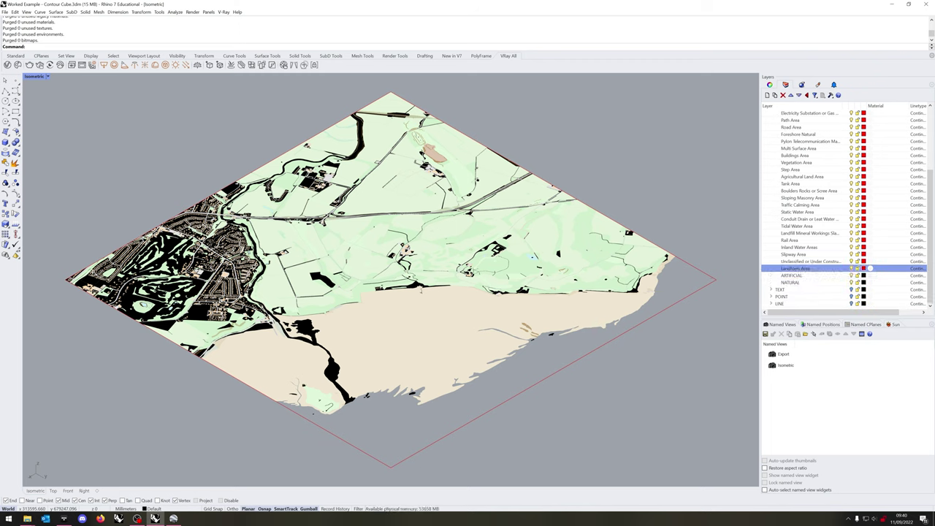
{"action": "left_click", "coordinate": [804, 247], "text": "ctrl"}
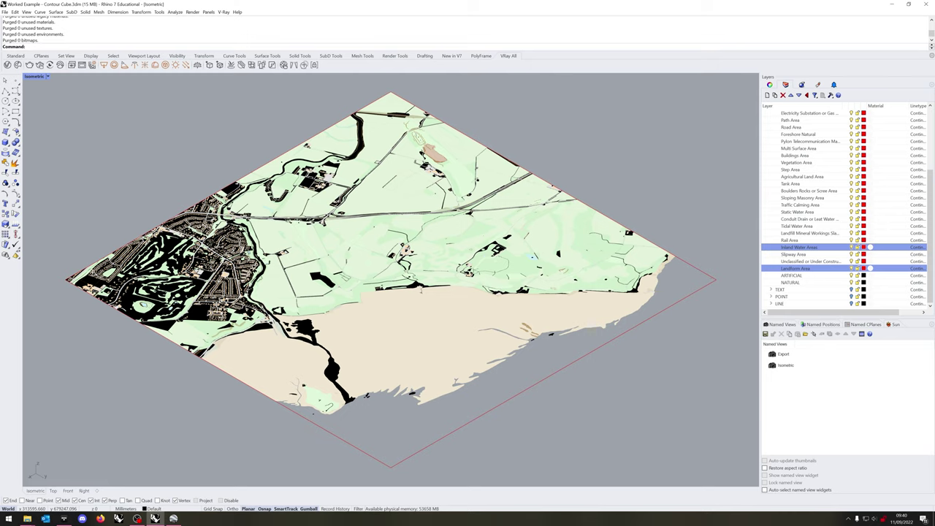
{"action": "left_click", "coordinate": [796, 225], "text": "ctrl"}
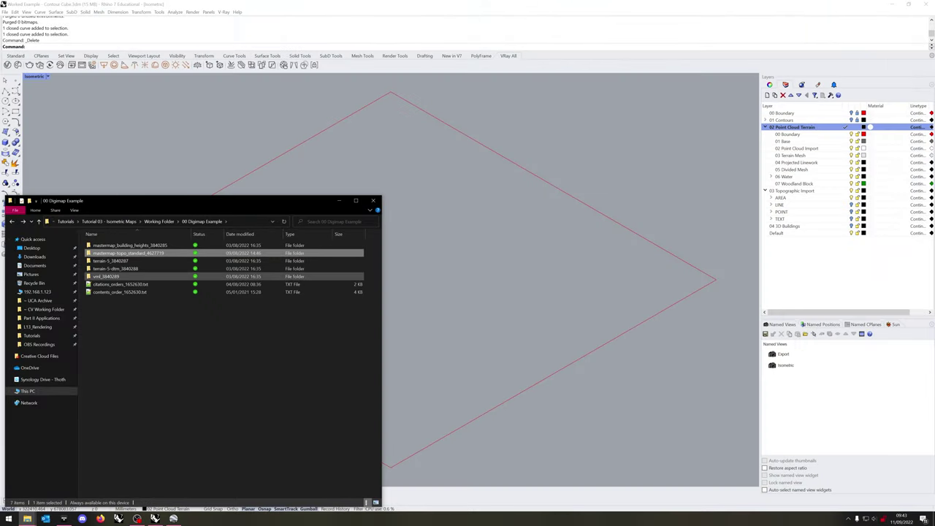
- Import terrain-5-dtm-NT17NE.xyz from the terrain-5-dtm_3840288 folder's nt subfolder as a comma-delimited point cloud
{"action": "double_click", "coordinate": [116, 269]}
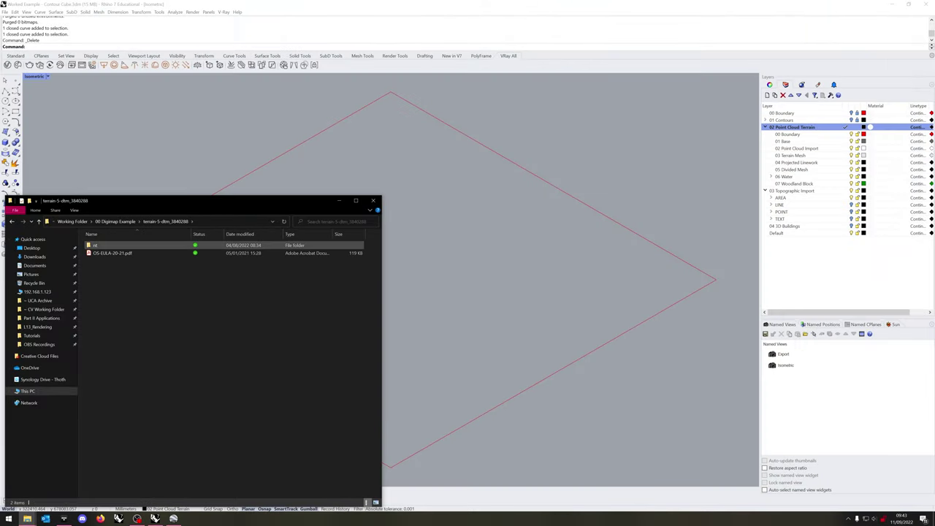
{"action": "double_click", "coordinate": [102, 245]}
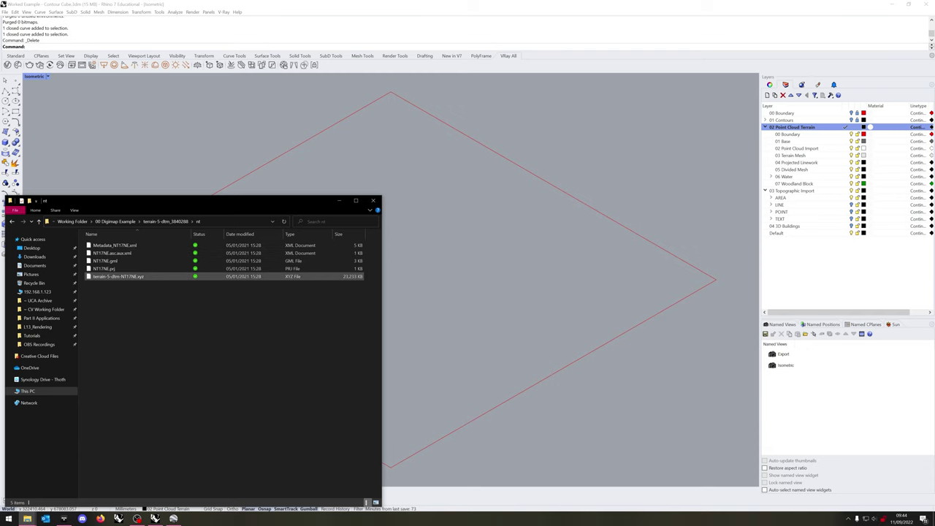
{"action": "left_click_drag", "start_coordinate": [119, 276], "coordinate": [439, 277]}
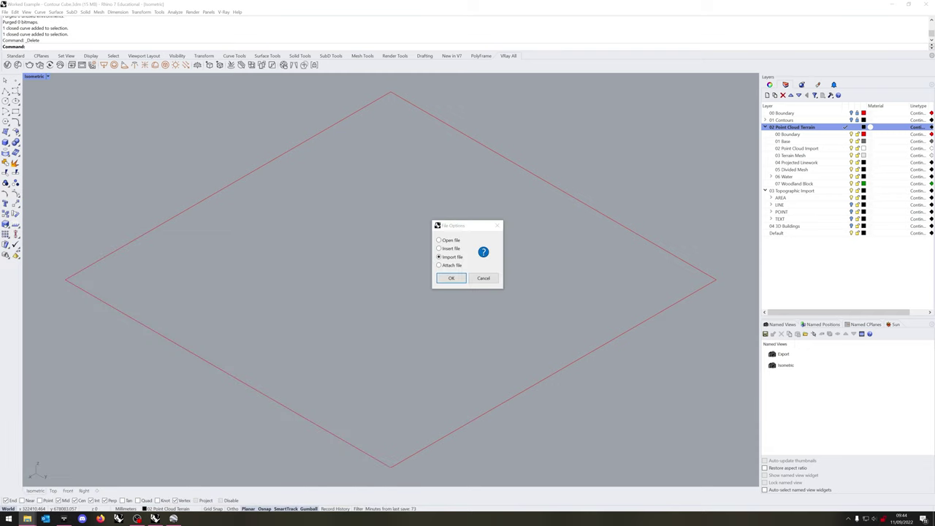
{"action": "left_click", "coordinate": [451, 277]}
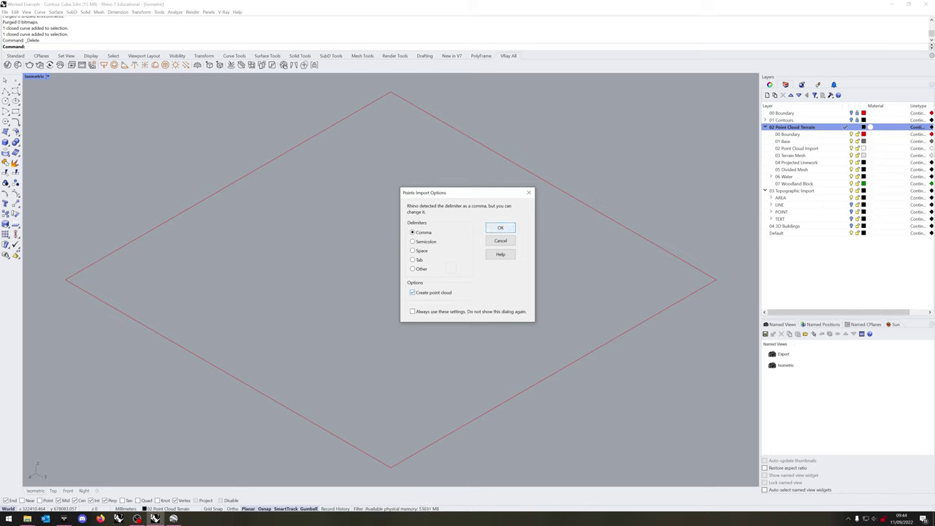
{"action": "left_click", "coordinate": [500, 227]}
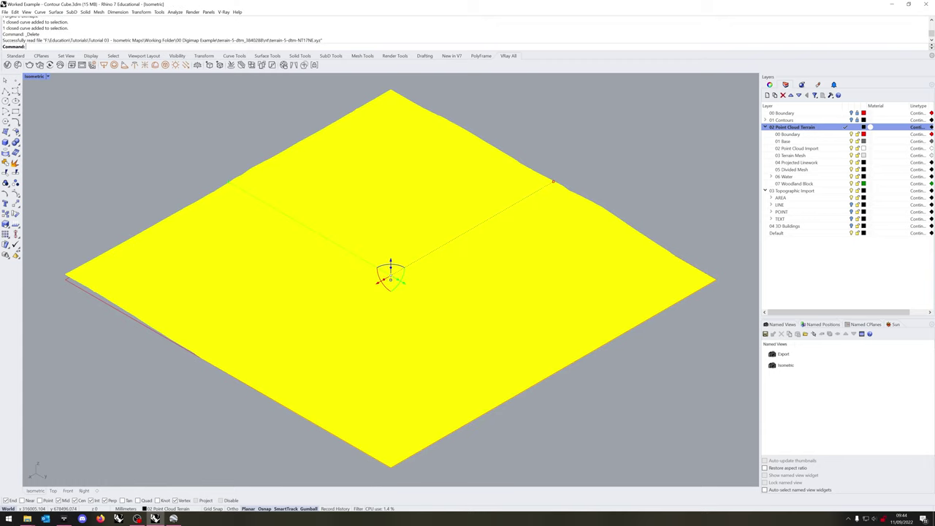
- In the Top view, draw a rectangle snapped from the point cloud's lower-left corner point to its upper-right corner point
{"action": "left_click", "coordinate": [40, 501]}
{"action": "left_click", "coordinate": [53, 490]}
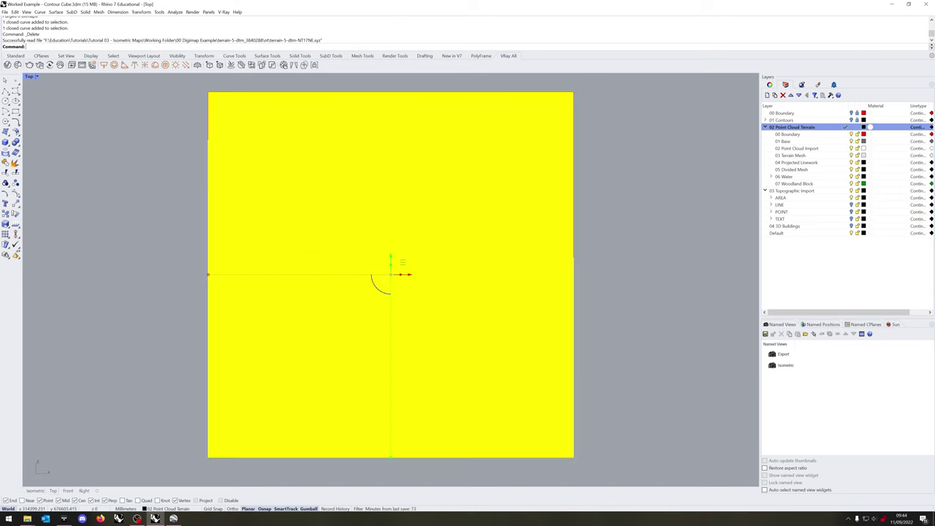
{"action": "scroll", "coordinate": [482, 263], "scroll_direction": "up", "scroll_amount": 3}
{"action": "key", "text": "Escape"}
{"action": "scroll", "coordinate": [235, 445], "scroll_direction": "up", "scroll_amount": 10}
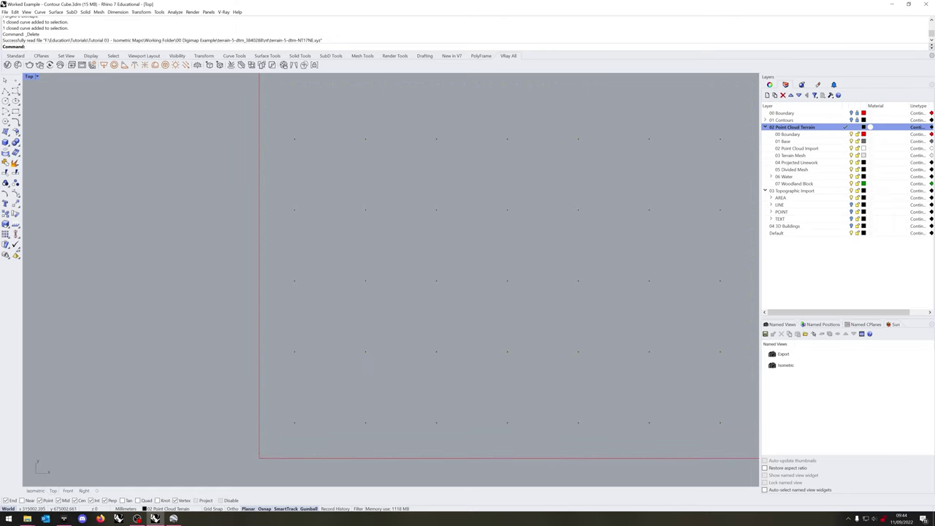
{"action": "type", "text": "rec"}
{"action": "key", "text": "Return"}
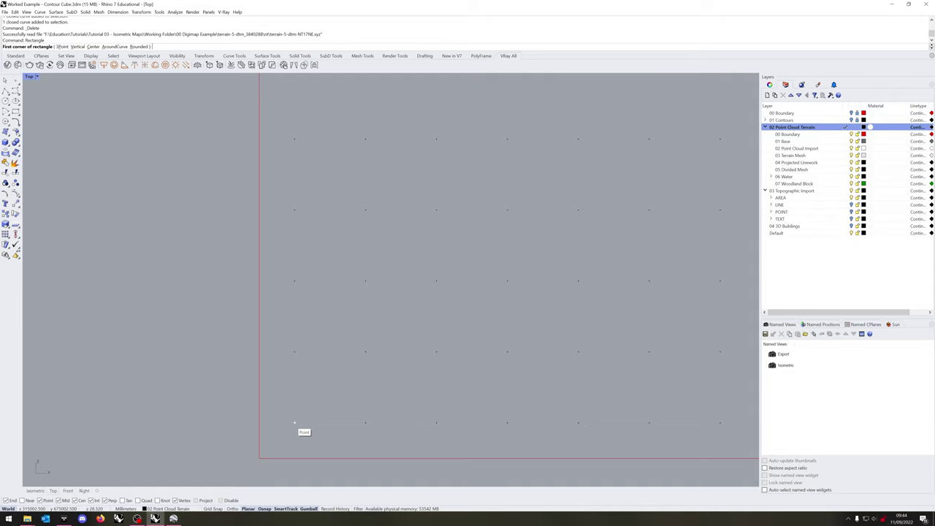
{"action": "left_click", "coordinate": [294, 422]}
{"action": "scroll", "coordinate": [224, 424], "scroll_direction": "down", "scroll_amount": 4}
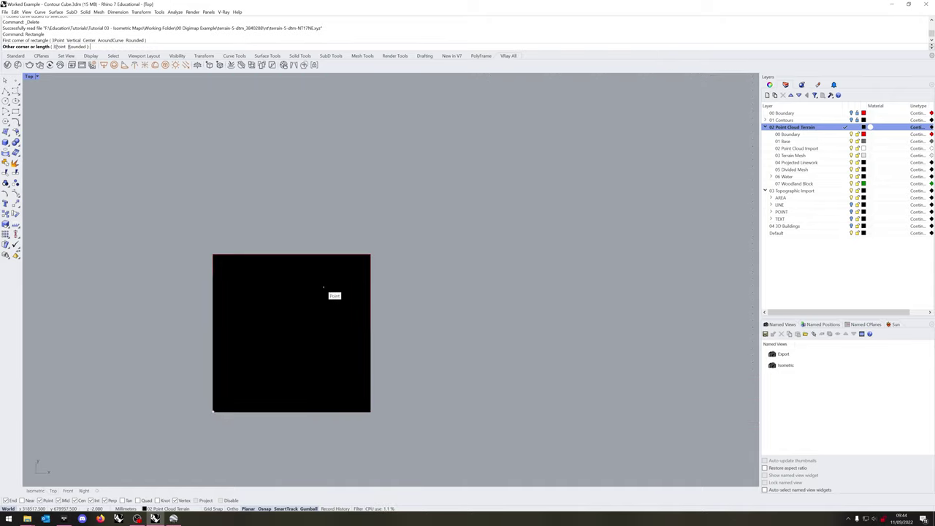
{"action": "scroll", "coordinate": [224, 407], "scroll_direction": "down", "scroll_amount": 8}
{"action": "scroll", "coordinate": [314, 294], "scroll_direction": "up", "scroll_amount": 20}
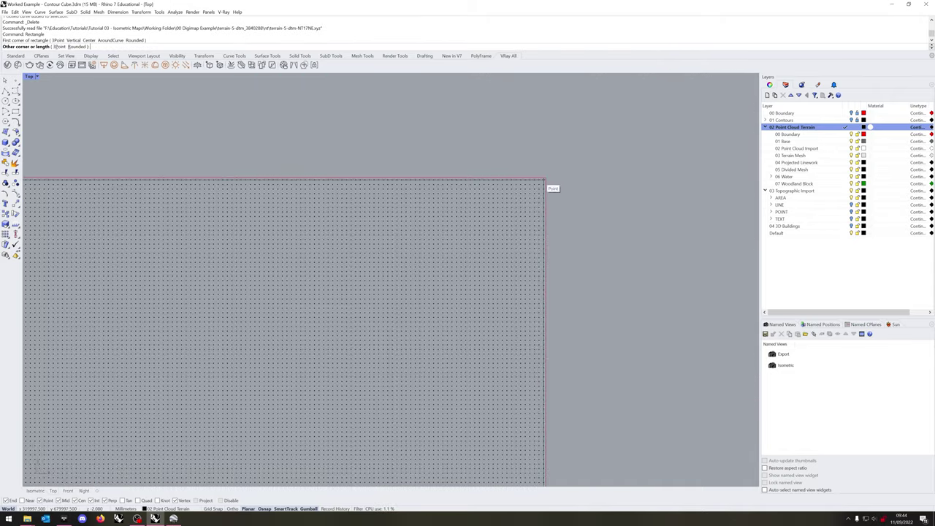
{"action": "scroll", "coordinate": [545, 179], "scroll_direction": "up", "scroll_amount": 10}
{"action": "left_click", "coordinate": [548, 143]}
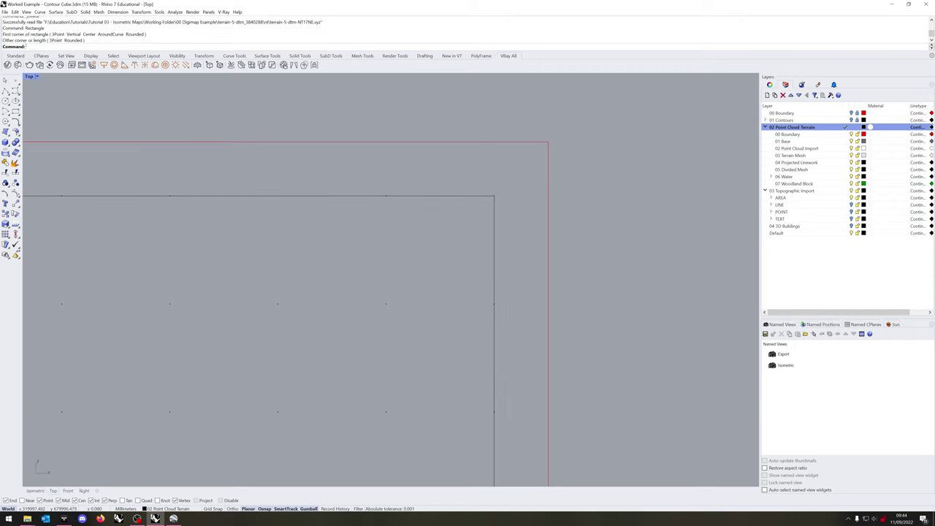
- Flatten the new rectangle around the point cloud to a single elevation with the SetPt command
{"action": "left_click", "coordinate": [494, 219]}
{"action": "type", "text": "SetPt"}
{"action": "key", "text": "Return"}
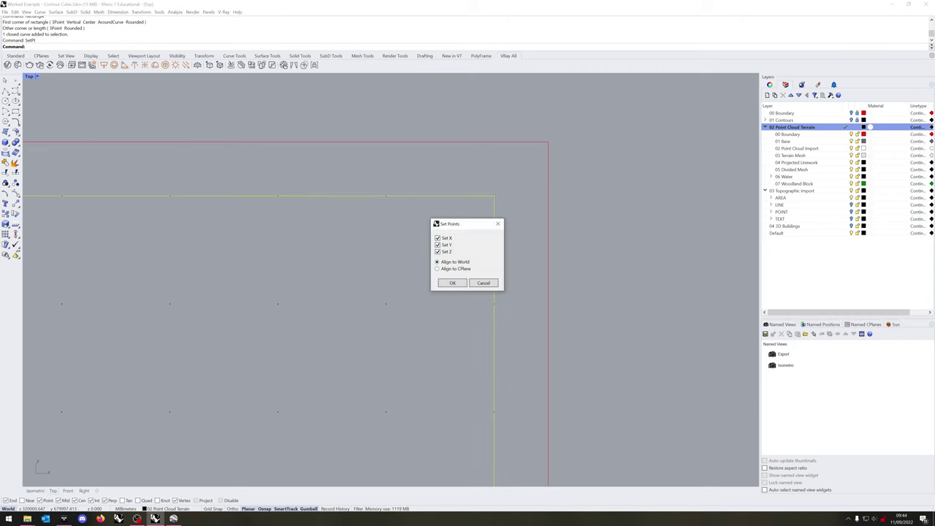
{"action": "key", "text": "Return"}
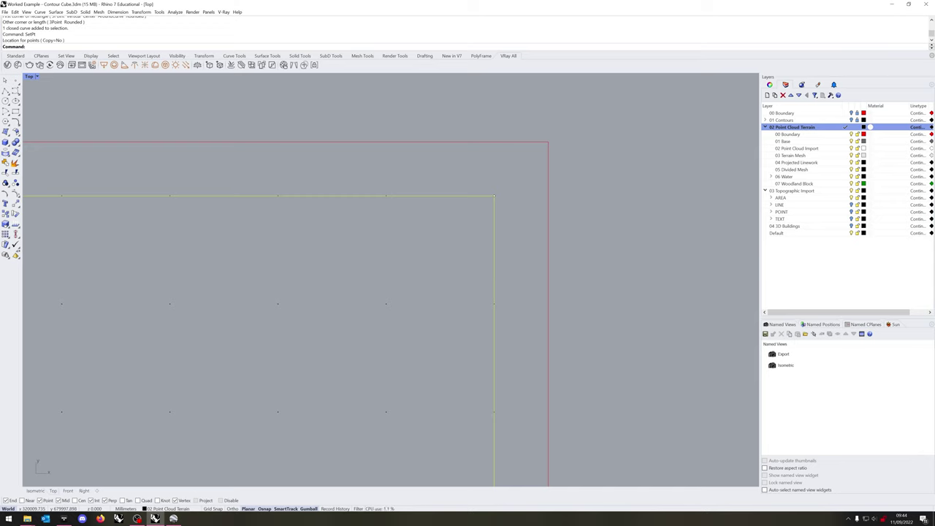
- Assign the rectangle to the 00 Boundary sublayer of 02 Point Cloud Terrain and deselect it
{"action": "right_click", "coordinate": [804, 134]}
{"action": "left_click", "coordinate": [840, 260]}
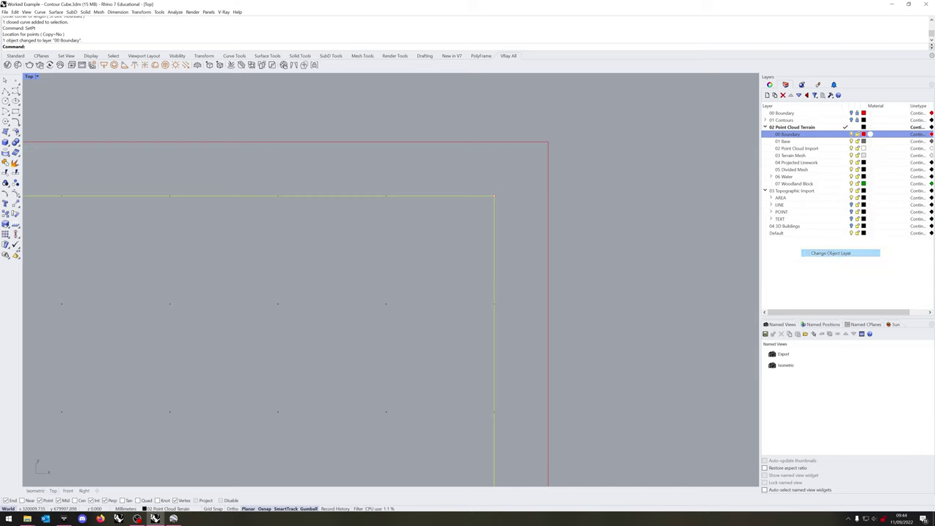
{"action": "key", "text": "Escape"}
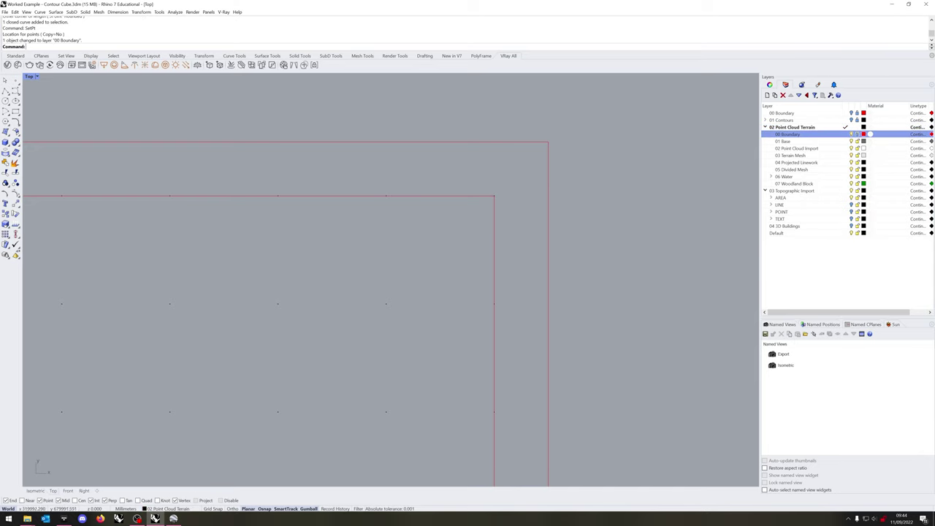
- In the Isometric view, assign the point cloud to the 02 Point Cloud Import layer and deselect it
{"action": "left_click", "coordinate": [35, 491]}
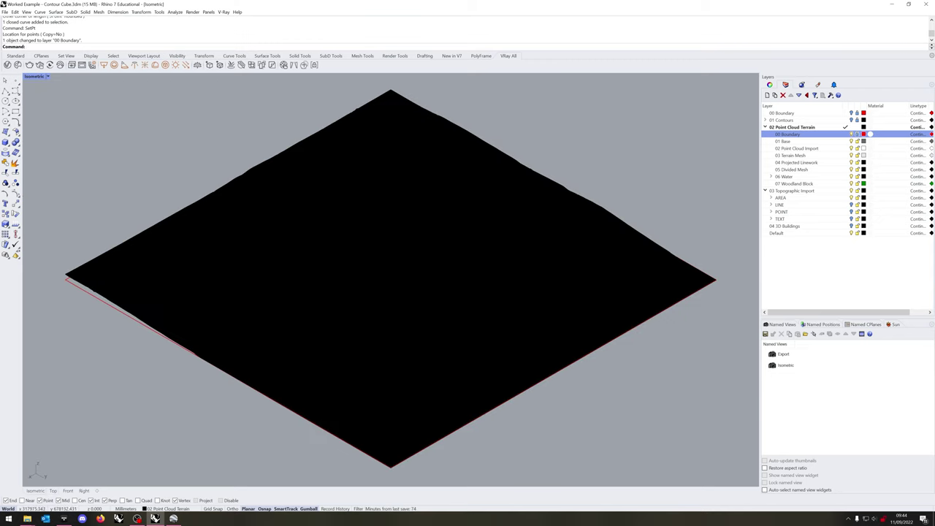
{"action": "left_click", "coordinate": [572, 308]}
{"action": "right_click", "coordinate": [802, 149]}
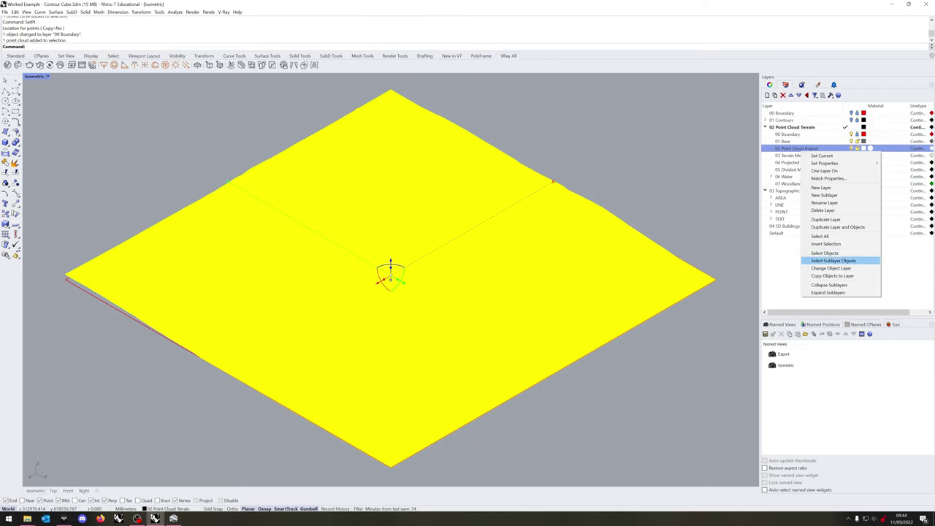
{"action": "left_click", "coordinate": [833, 268]}
{"action": "key", "text": "Escape"}
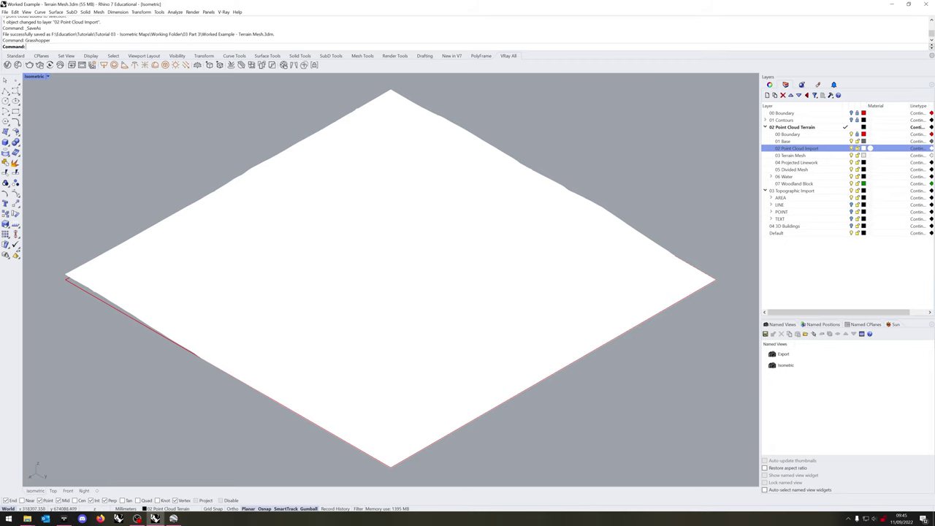
- Import nt1575.dwg from the mastermap_building_heights_3840285 folder's nt subfolder and assign the imported buildings to the 04 3D Buildings layer
{"action": "left_click", "coordinate": [27, 519]}
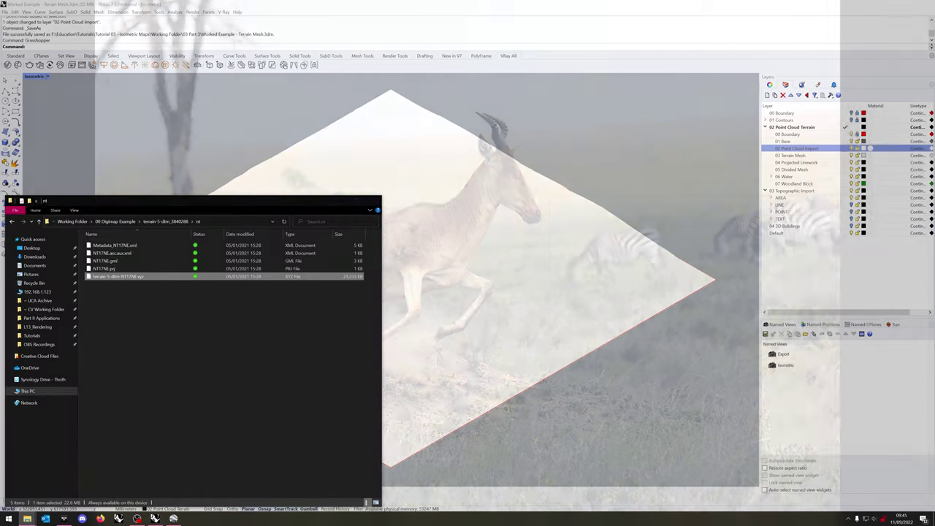
{"action": "double_click", "coordinate": [136, 268]}
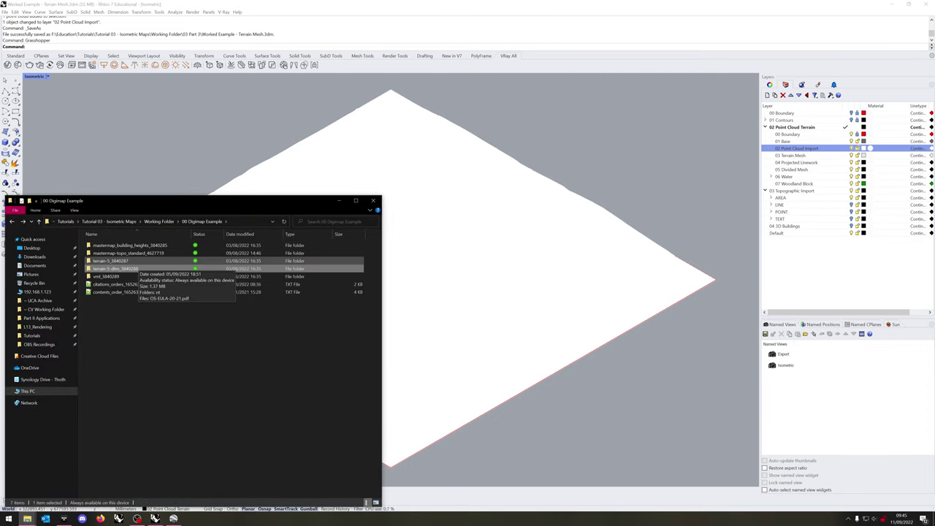
{"action": "double_click", "coordinate": [128, 245]}
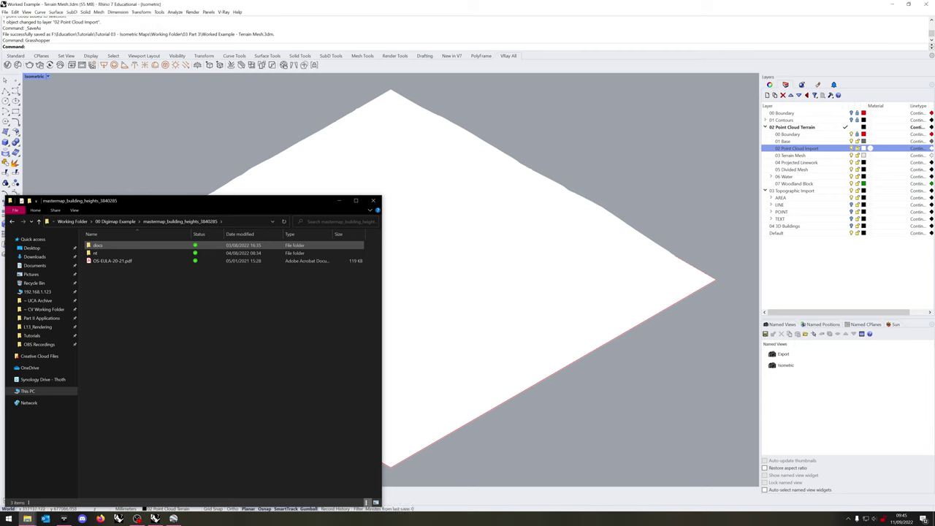
{"action": "double_click", "coordinate": [137, 253]}
{"action": "left_click_drag", "start_coordinate": [106, 245], "coordinate": [467, 306]}
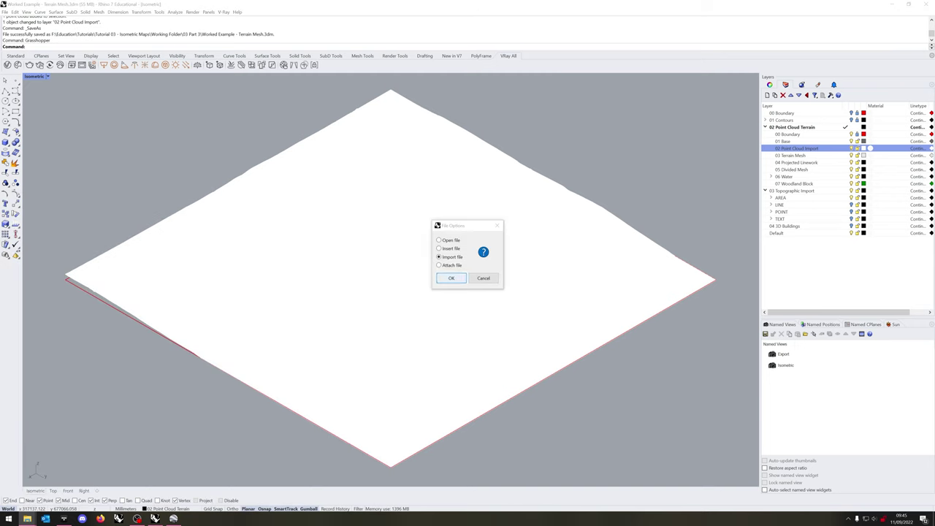
{"action": "key", "text": "Return"}
{"action": "key", "text": "Return"}
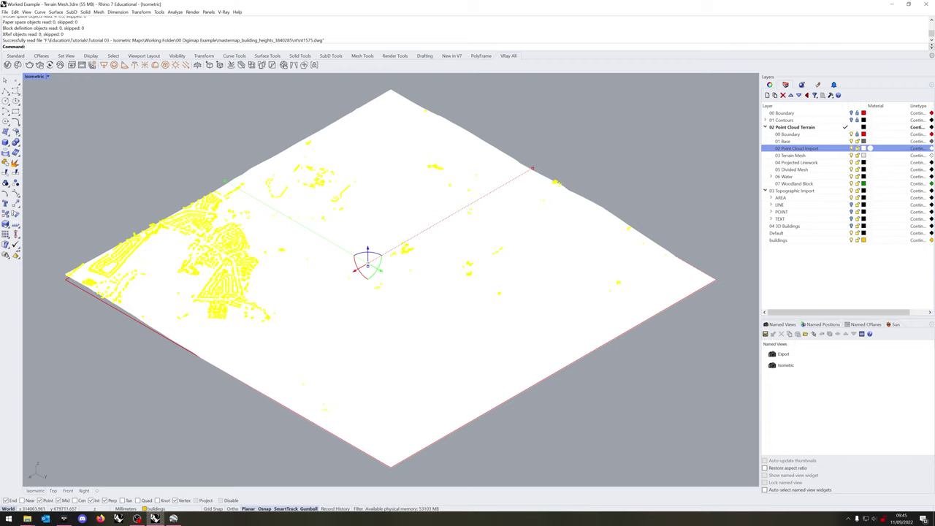
{"action": "right_click", "coordinate": [789, 226]}
{"action": "left_click", "coordinate": [816, 344]}
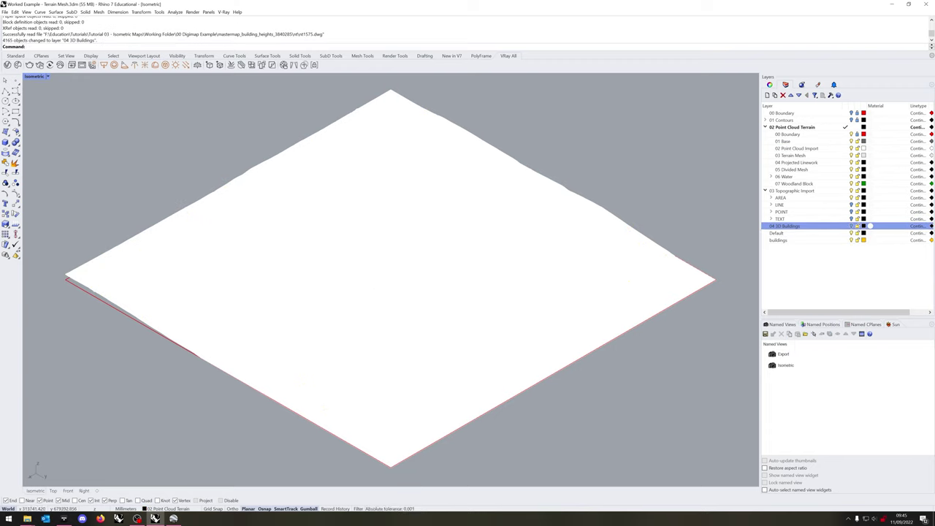
- Rename the 04 3D Buildings layer as 08 3D Buildings and nest it under 02 Point Cloud Terrain
{"action": "double_click", "coordinate": [774, 226]}
{"action": "key", "text": "BackSpace"}
{"action": "type", "text": "8"}
{"action": "key", "text": "Return"}
{"action": "left_click_drag", "start_coordinate": [790, 225], "coordinate": [807, 129]}
- Set the 08 3D Buildings layer colour to Dark Gray
{"action": "left_click", "coordinate": [871, 190]}
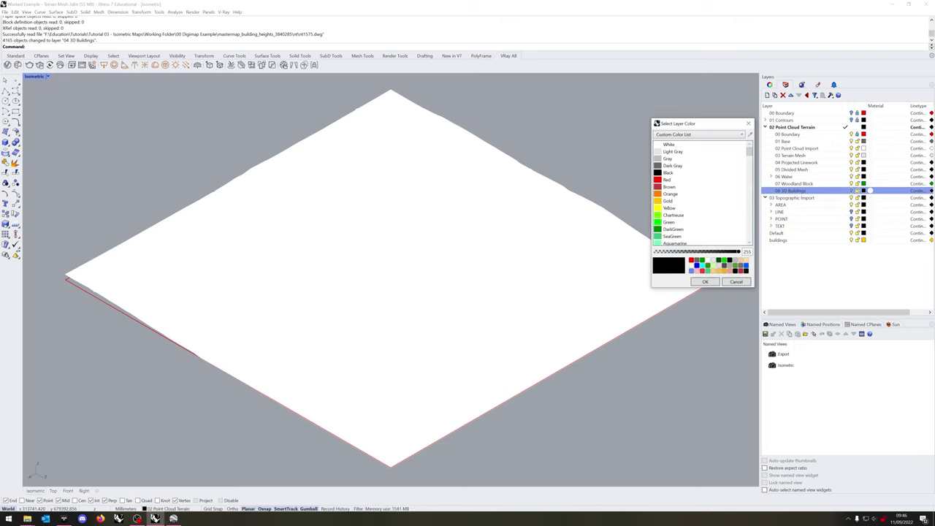
{"action": "left_click", "coordinate": [672, 166]}
{"action": "left_click", "coordinate": [704, 282]}
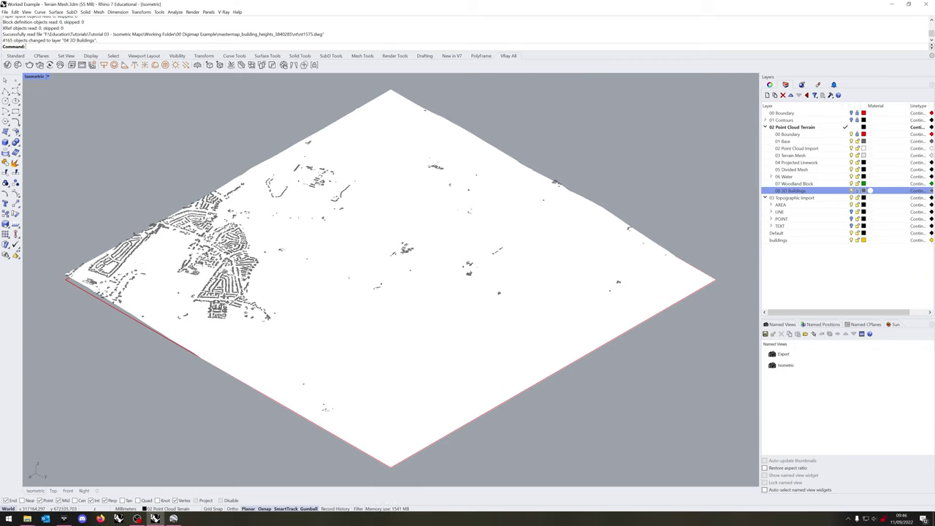
- Save the model as Worked Example - Terrain Mesh.3dm in the 03 Part 3 folder, replacing the existing file
{"action": "left_click", "coordinate": [6, 12]}
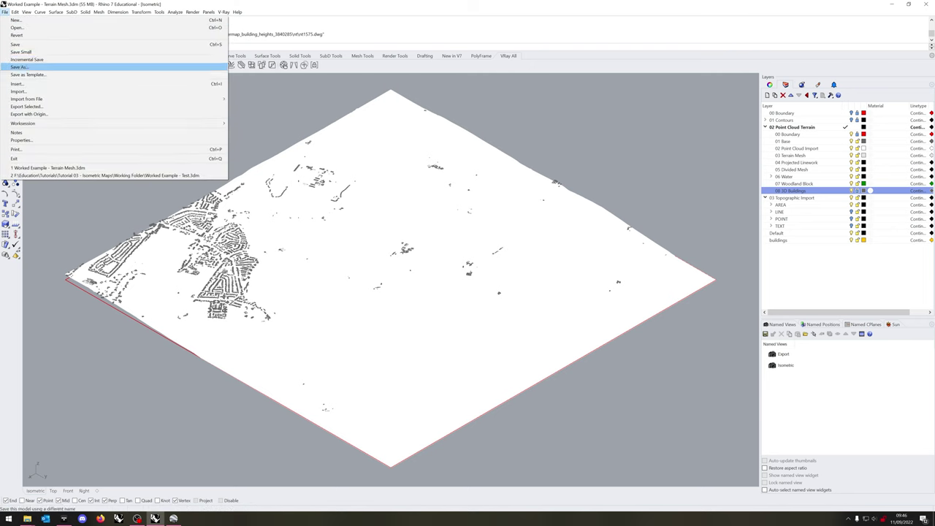
{"action": "left_click", "coordinate": [29, 66]}
{"action": "left_click", "coordinate": [583, 374]}
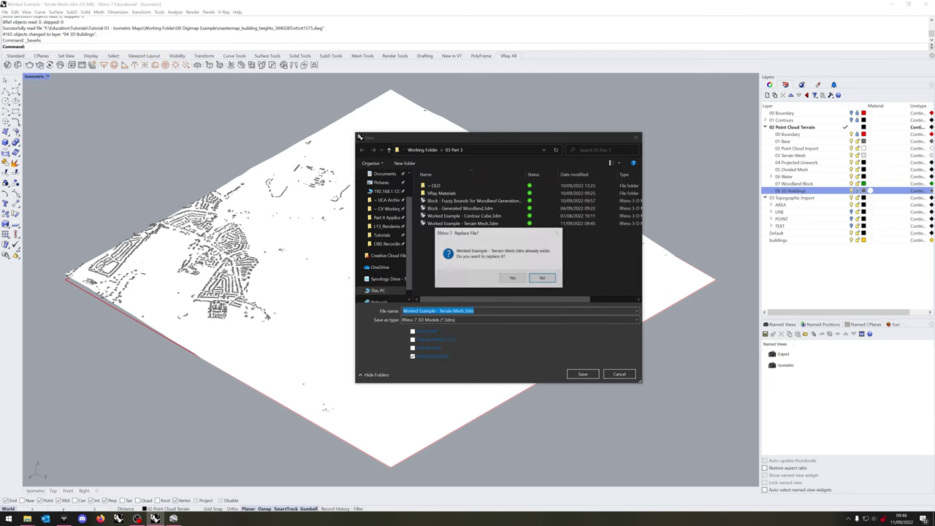
{"action": "left_click", "coordinate": [529, 278]}
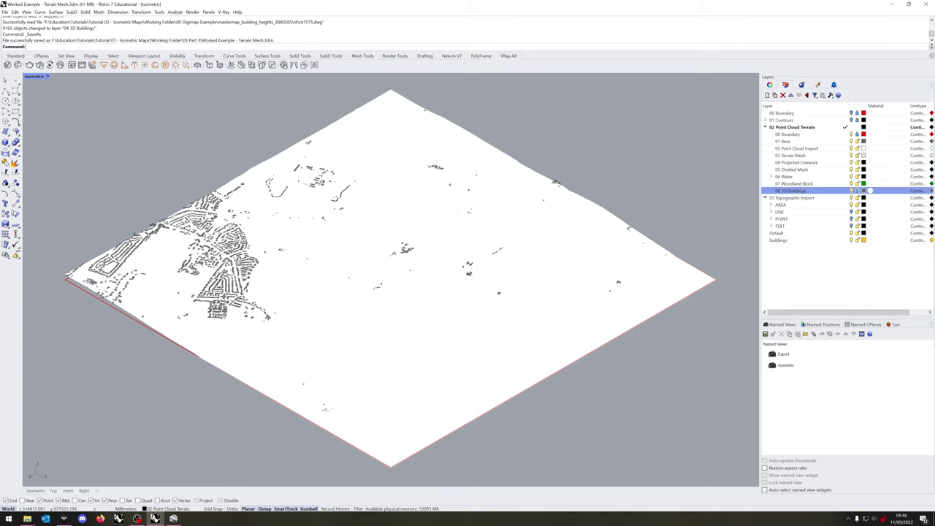
- Switch to Grasshopper with its canvas ready for a new definition
{"action": "type", "text": "Grasshopper"}
{"action": "key", "text": "Return"}
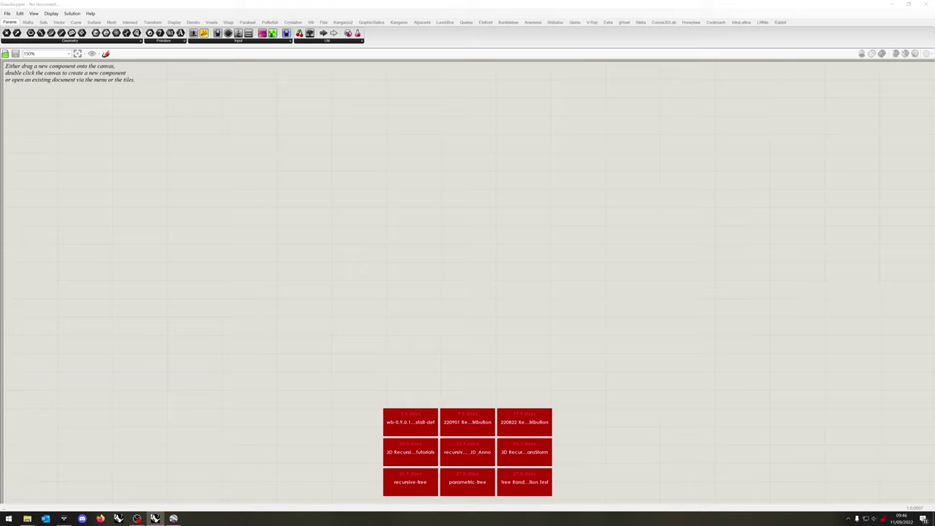
{"action": "right_click", "coordinate": [169, 150]}
{"action": "left_click", "coordinate": [192, 222]}
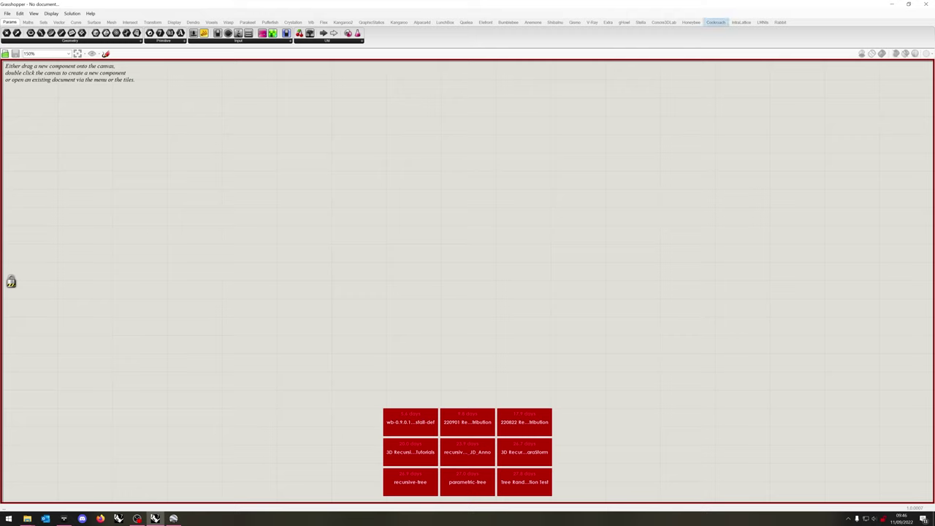
- Place Cockroach's PointCloud parameter on the canvas with a CloudExplode component beside it
{"action": "left_click", "coordinate": [715, 22]}
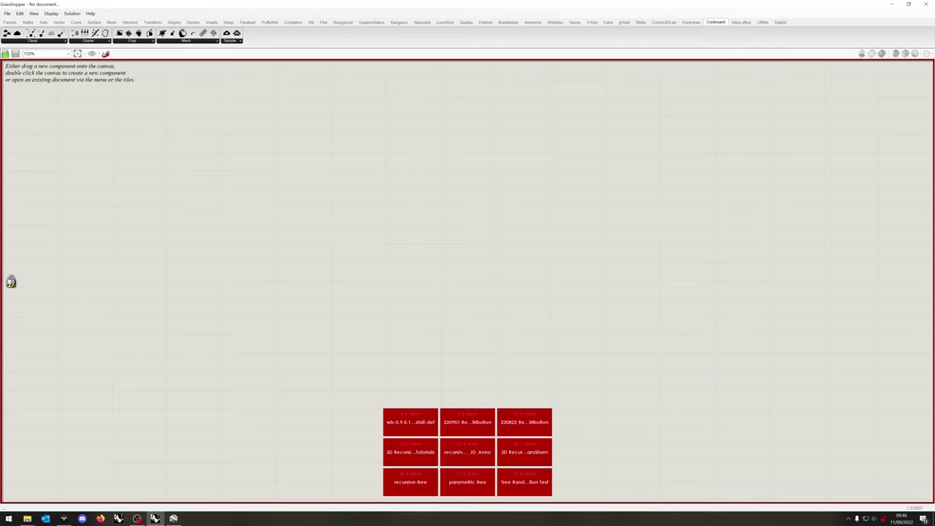
{"action": "left_click", "coordinate": [32, 41]}
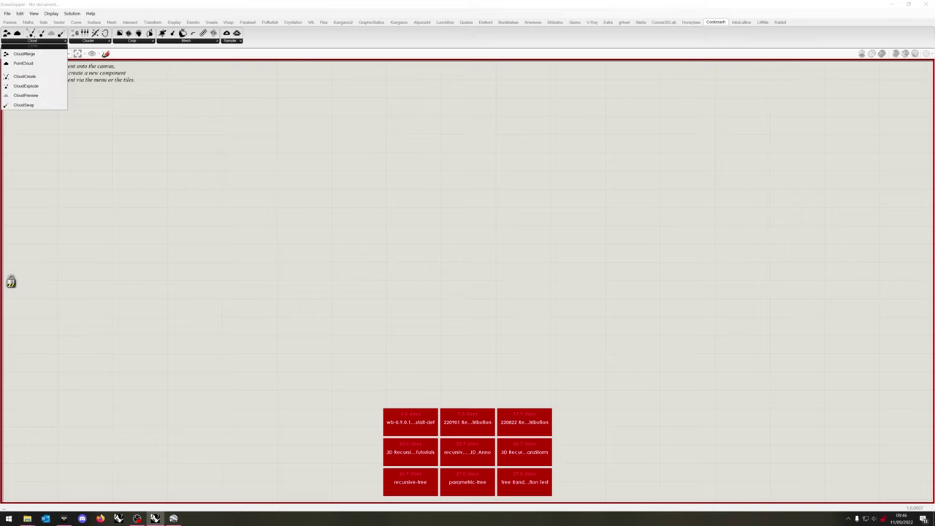
{"action": "left_click", "coordinate": [23, 63]}
{"action": "left_click", "coordinate": [77, 161]}
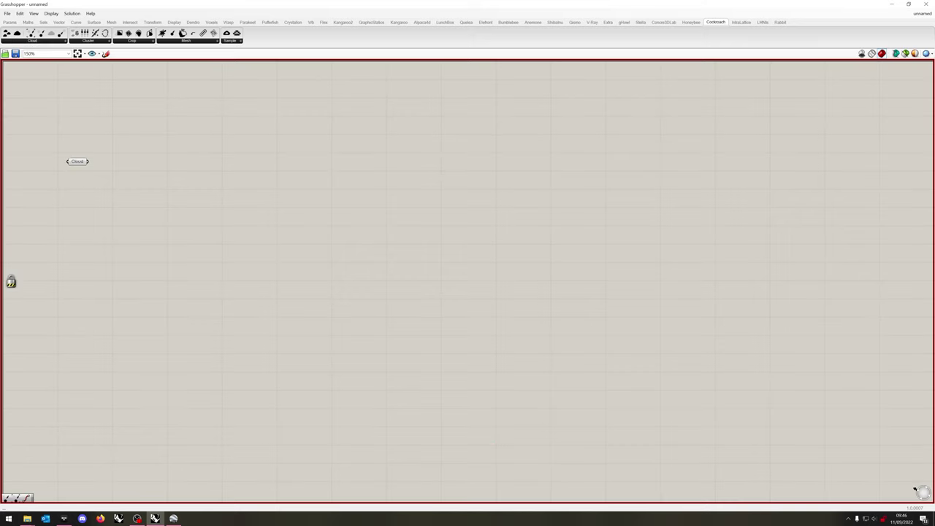
{"action": "left_click", "coordinate": [32, 40]}
{"action": "left_click", "coordinate": [128, 162]}
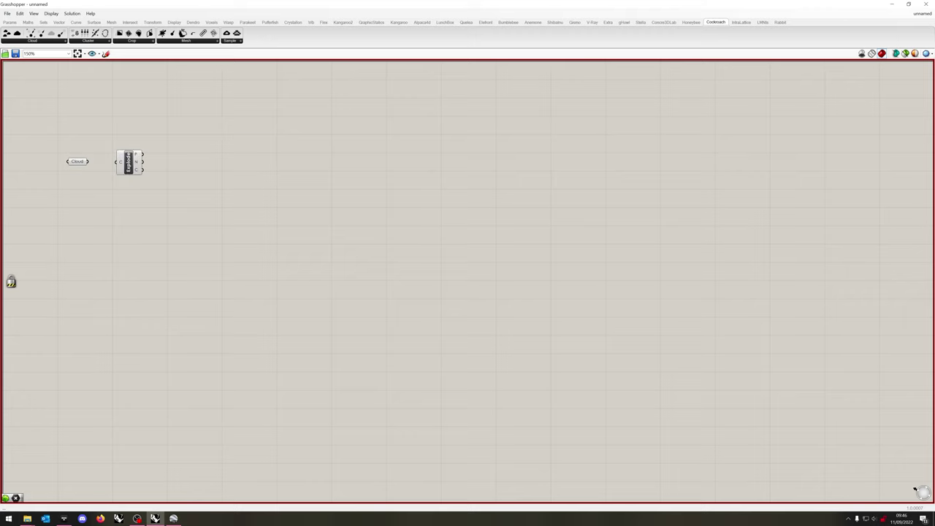
- Add a Delaunay Mesh component beside the CloudExplode component
{"action": "double_click", "coordinate": [200, 146]}
{"action": "type", "text": "delau"}
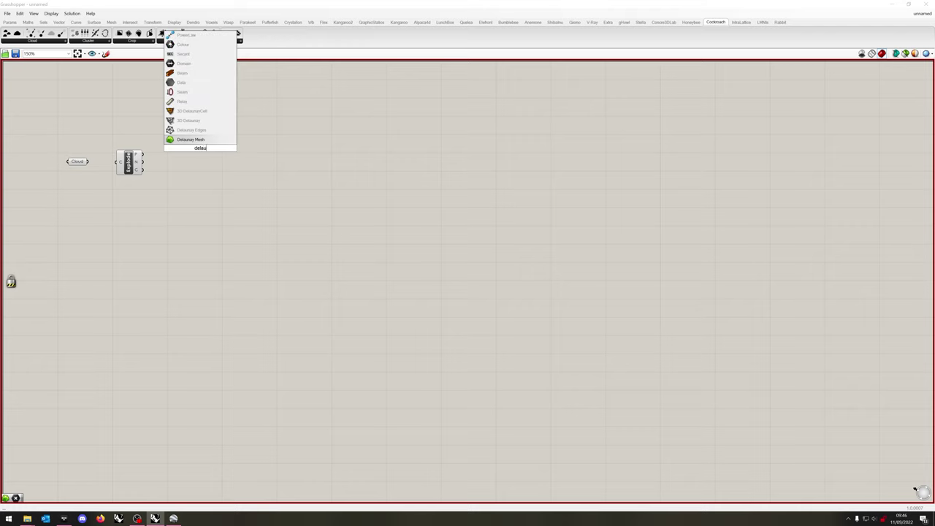
{"action": "key", "text": "Return"}
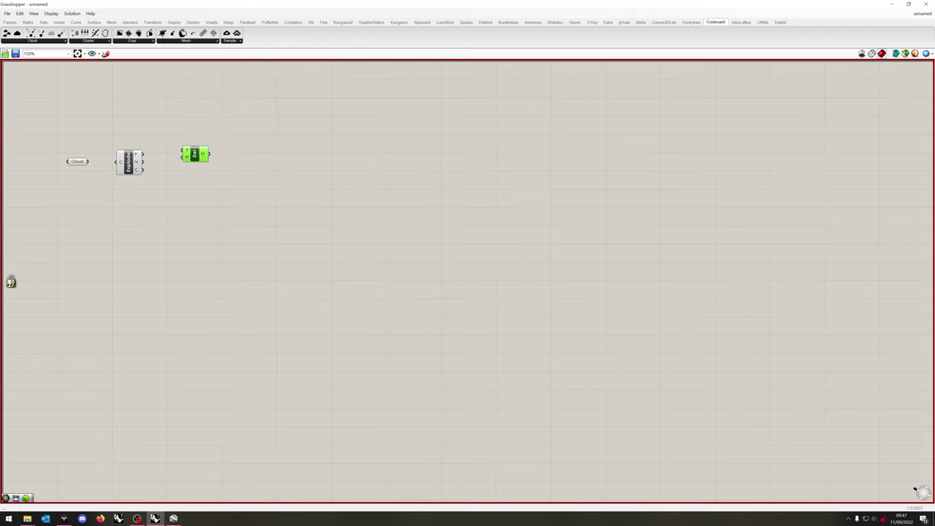
- Add a Quad Remesh component downstream of the Delaunay Mesh component
{"action": "double_click", "coordinate": [210, 147]}
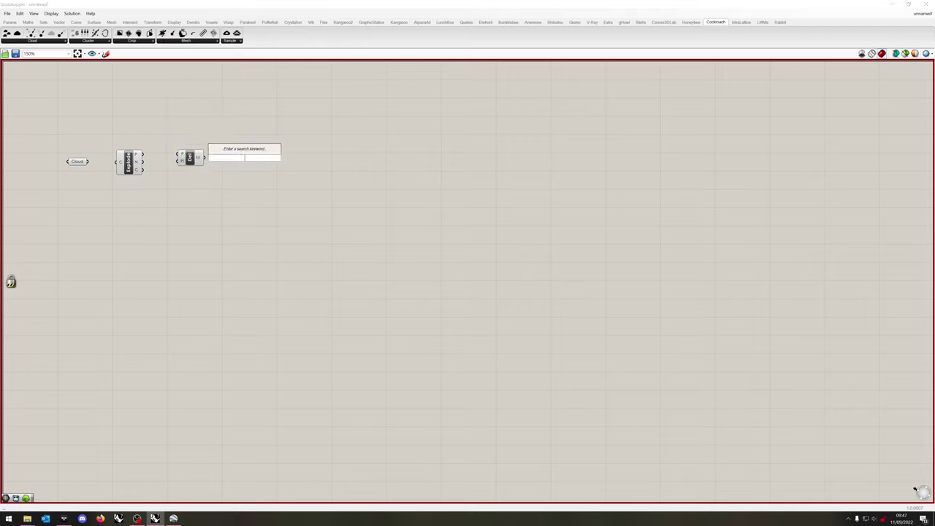
{"action": "type", "text": "quad"}
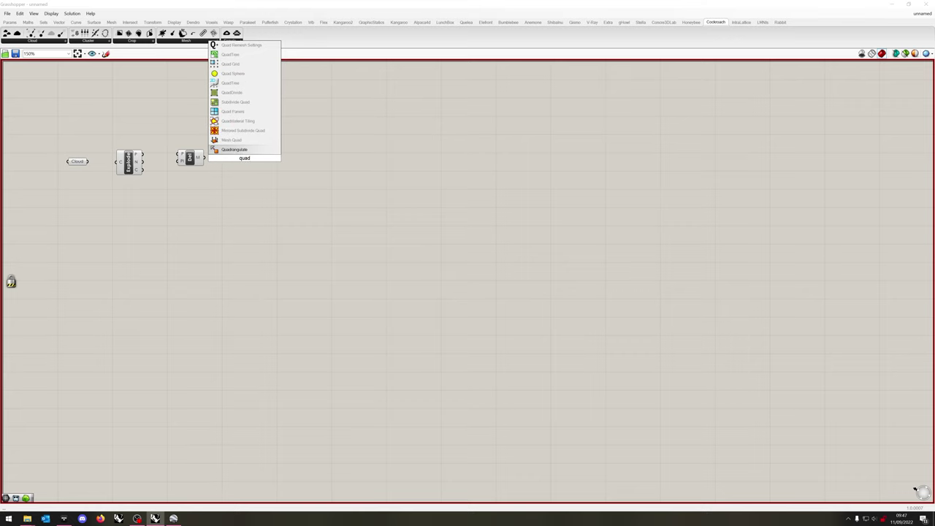
{"action": "type", "text": " rem"}
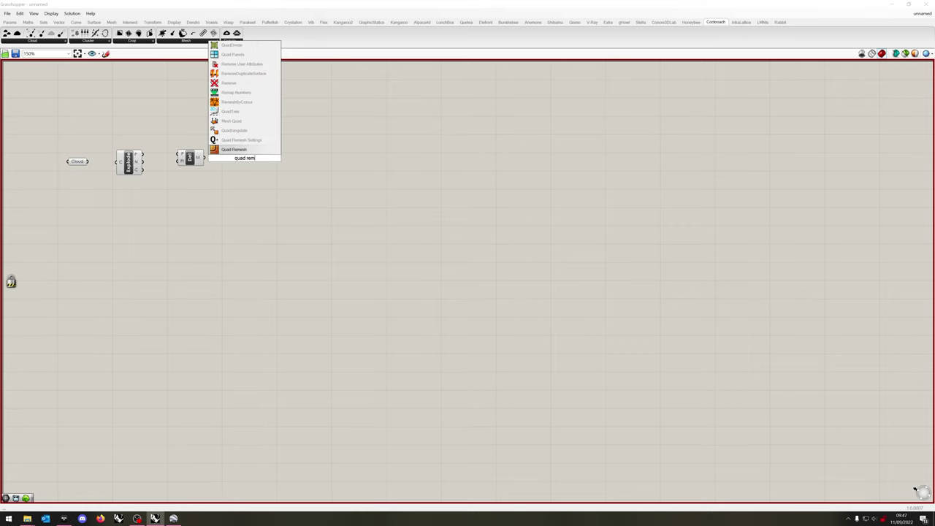
{"action": "key", "text": "Return"}
{"action": "left_click_drag", "start_coordinate": [243, 158], "coordinate": [276, 160]}
- Add a Quad Remesh Settings component below the Delaunay Mesh and connect its output to Quad Remesh's settings input
{"action": "double_click", "coordinate": [262, 199]}
{"action": "type", "text": "quad rem"}
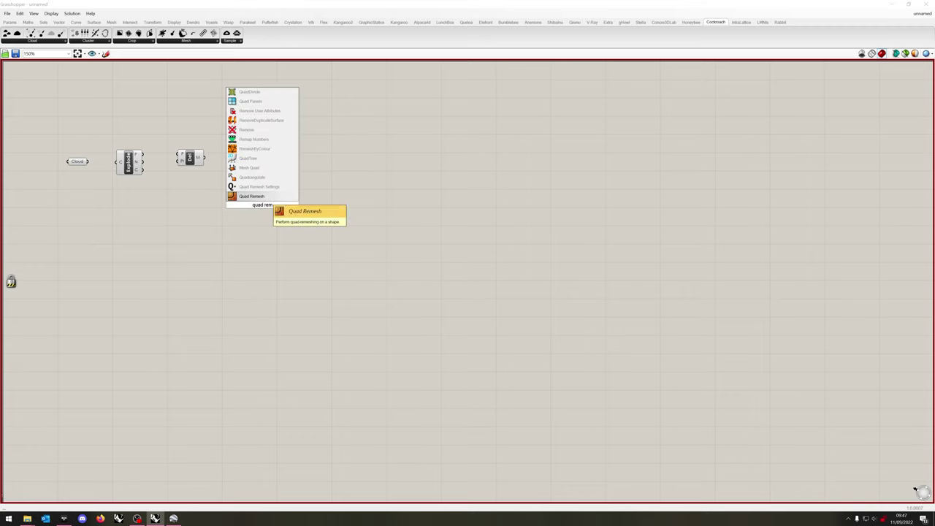
{"action": "left_click", "coordinate": [271, 187]}
{"action": "left_click_drag", "start_coordinate": [264, 203], "coordinate": [300, 160]}
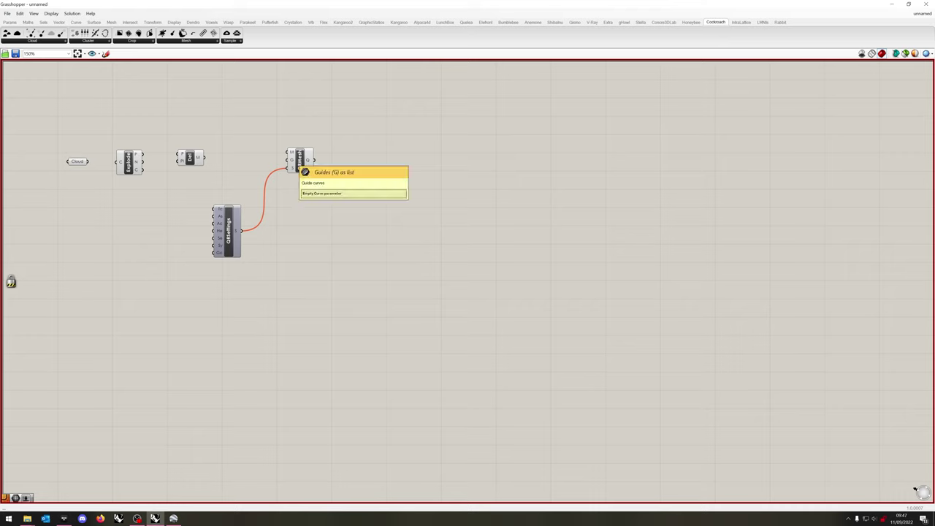
- Wire Cloud into CloudExplode, its points into Delaunay Mesh and the mesh into Quad Remesh, lining the components up
{"action": "left_click_drag", "start_coordinate": [203, 157], "coordinate": [288, 152]}
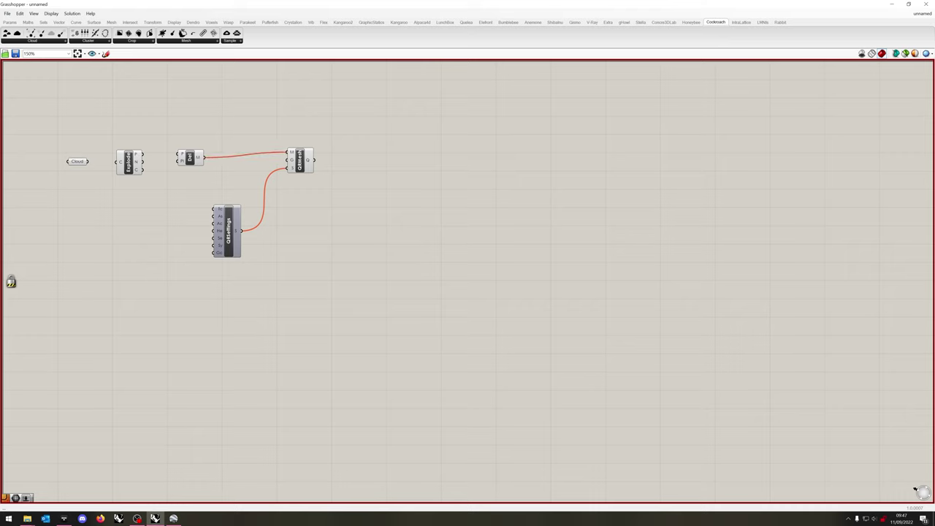
{"action": "left_click_drag", "start_coordinate": [190, 157], "coordinate": [208, 152]}
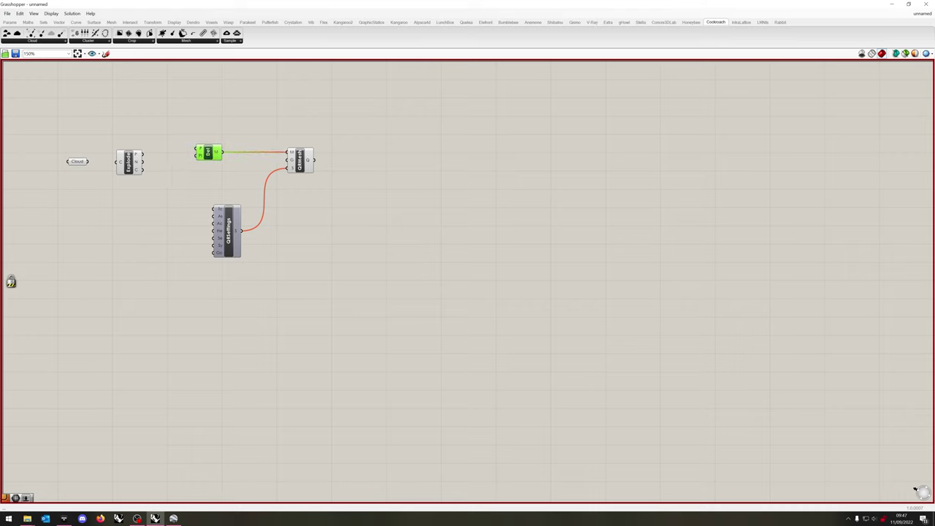
{"action": "left_click_drag", "start_coordinate": [142, 154], "coordinate": [196, 149]}
{"action": "left_click_drag", "start_coordinate": [86, 162], "coordinate": [136, 156]}
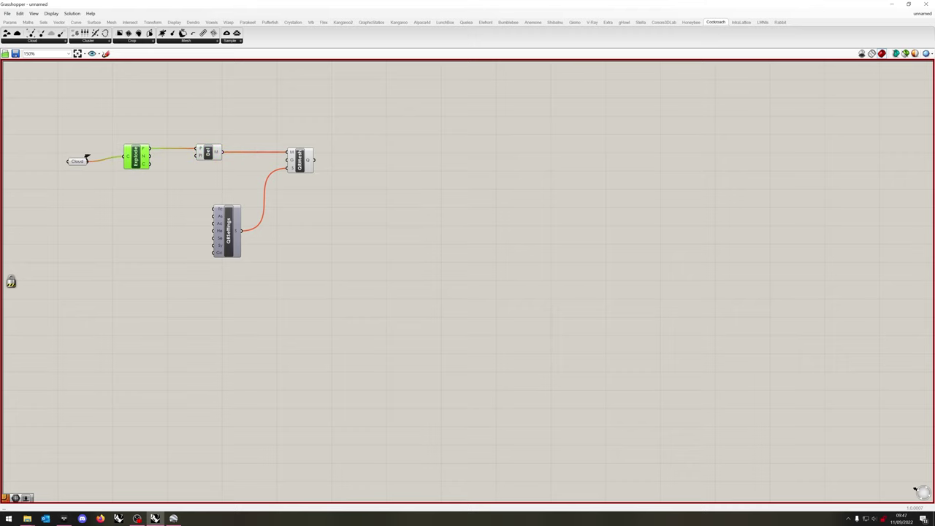
{"action": "left_click_drag", "start_coordinate": [78, 161], "coordinate": [85, 157]}
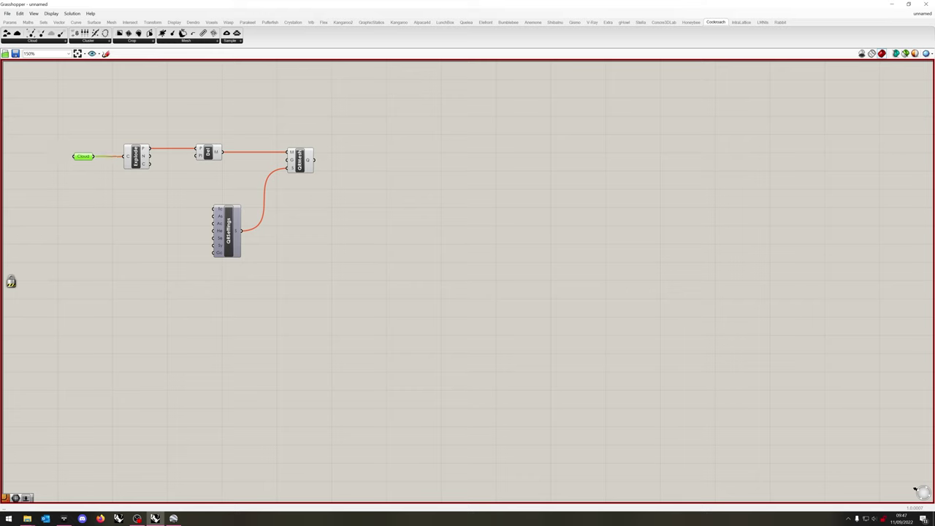
- Turn off the preview of the Cloud, CloudExplode and Delaunay Mesh components
{"action": "left_click_drag", "start_coordinate": [241, 119], "coordinate": [79, 165]}
{"action": "right_click", "coordinate": [145, 129]}
{"action": "left_click", "coordinate": [167, 140]}
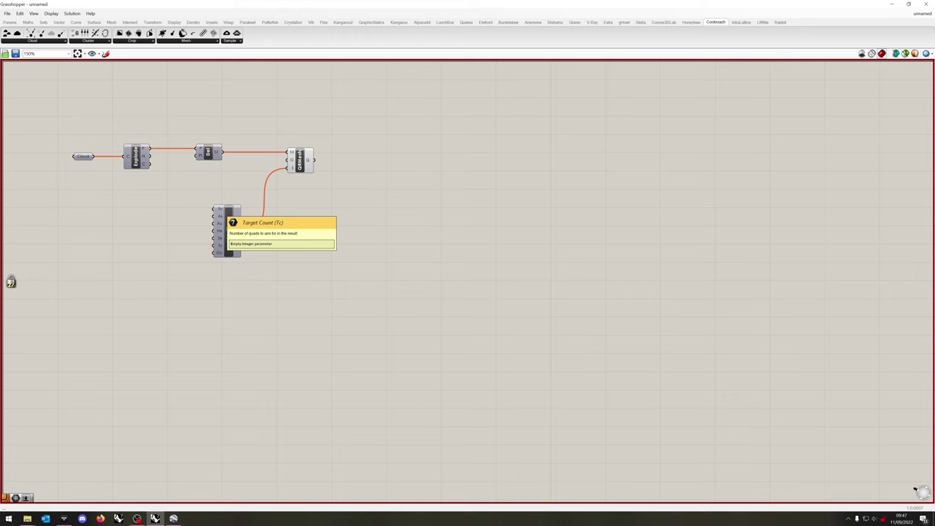
- Enter a new target count and set the adaptive size to 100 on the Quad Remesh Settings component
{"action": "right_click", "coordinate": [219, 210]}
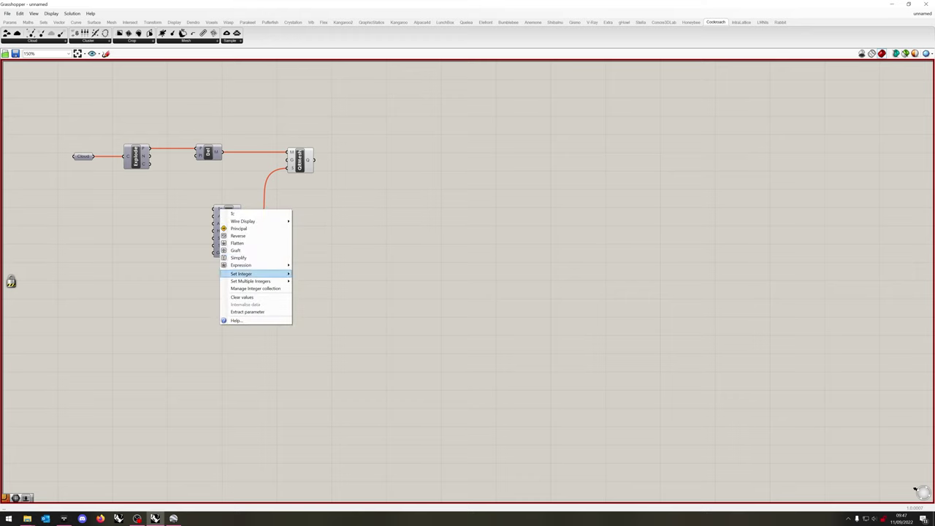
{"action": "mouse_move", "coordinate": [244, 274]}
{"action": "left_click_drag", "start_coordinate": [315, 275], "coordinate": [303, 274]}
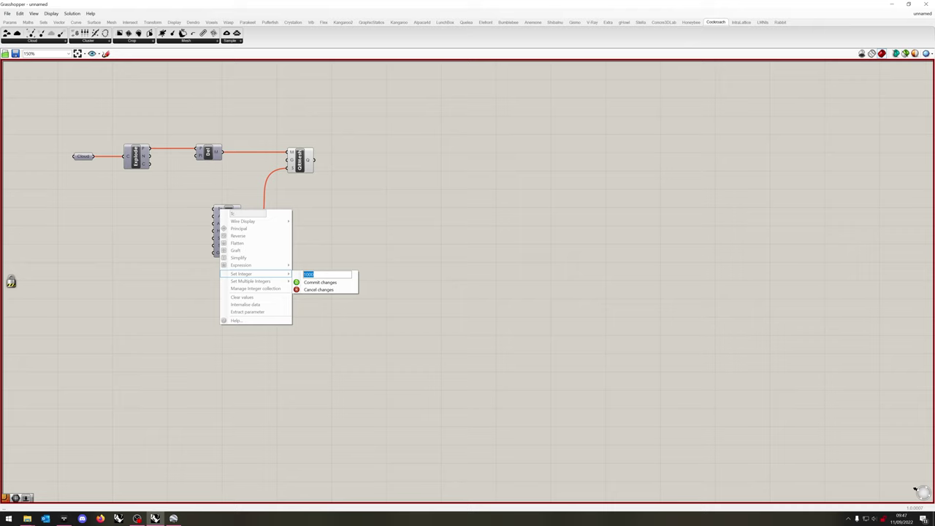
{"action": "type", "text": "1"}
{"action": "key", "text": "Return"}
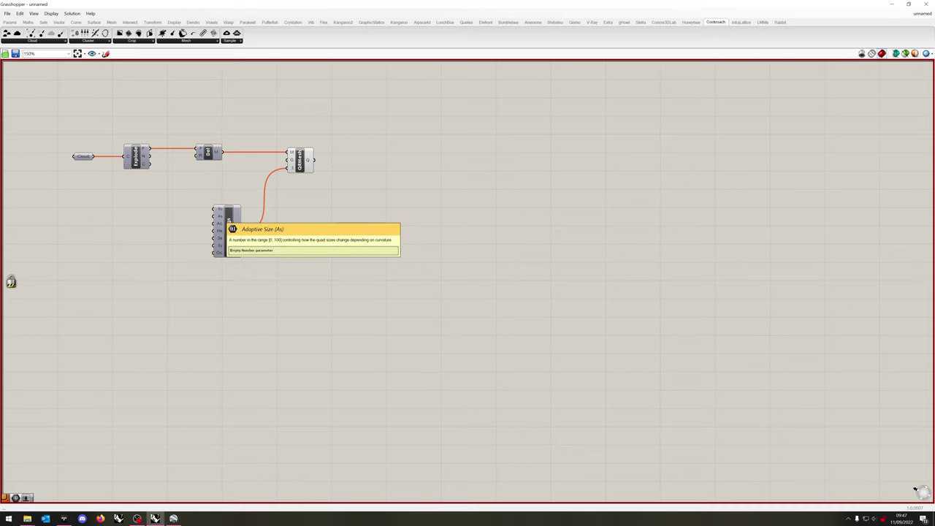
{"action": "right_click", "coordinate": [219, 216]}
{"action": "mouse_move", "coordinate": [256, 281]}
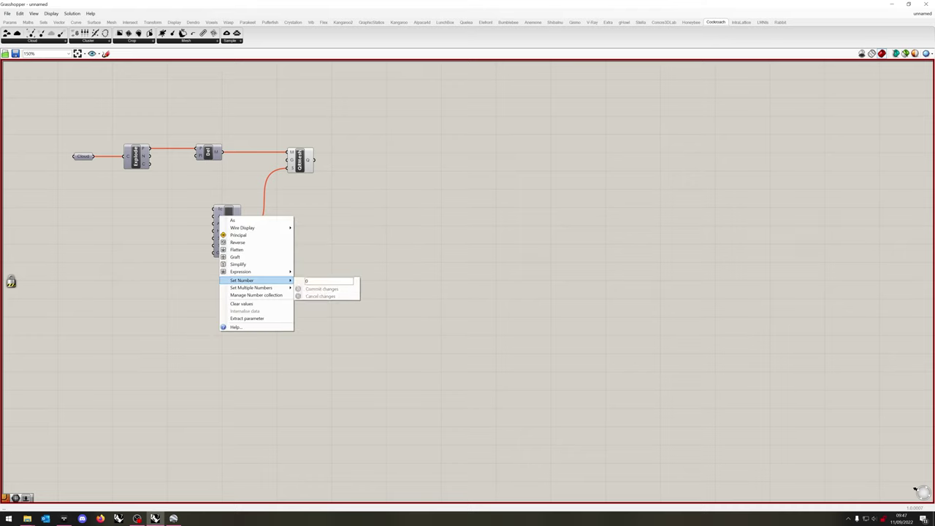
{"action": "type", "text": "100"}
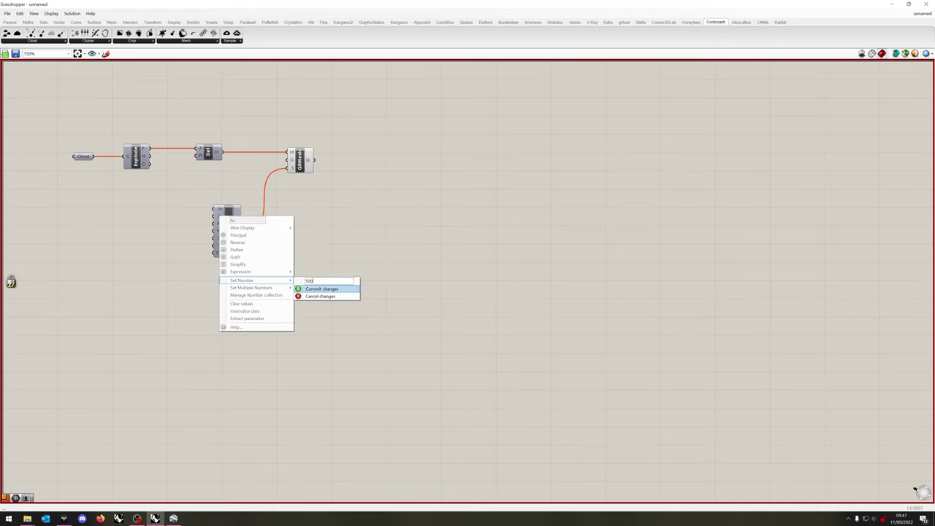
{"action": "left_click", "coordinate": [322, 289]}
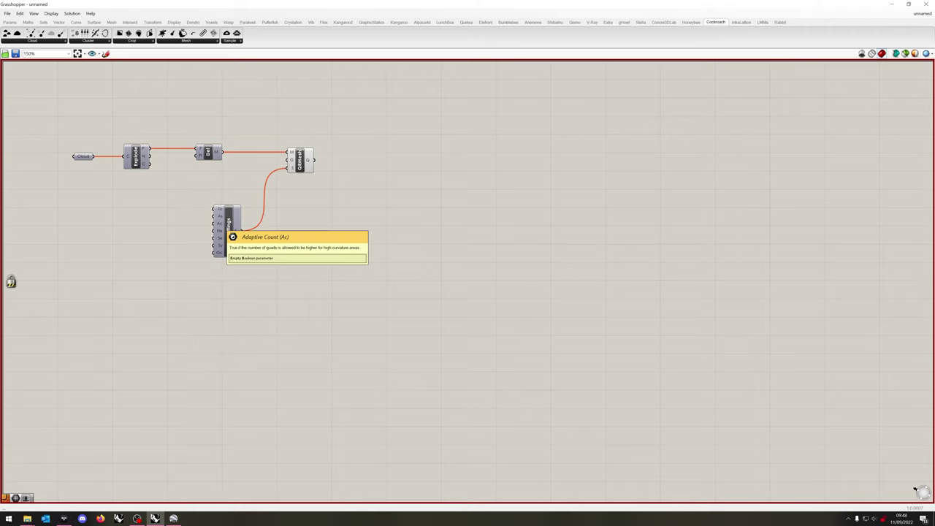
- Set the adaptive count and the hard-edges input of the Quad Remesh Settings component to True
{"action": "right_click", "coordinate": [219, 223]}
{"action": "mouse_move", "coordinate": [257, 288]}
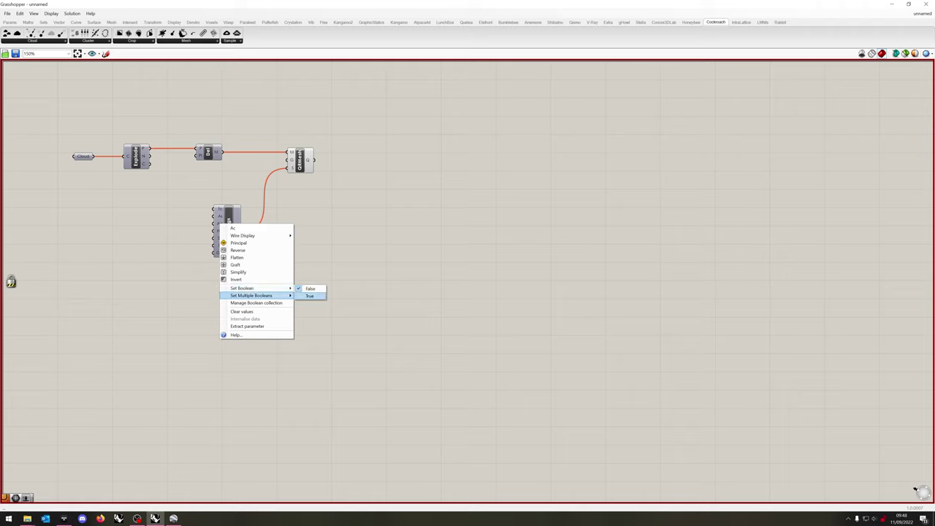
{"action": "left_click", "coordinate": [310, 296]}
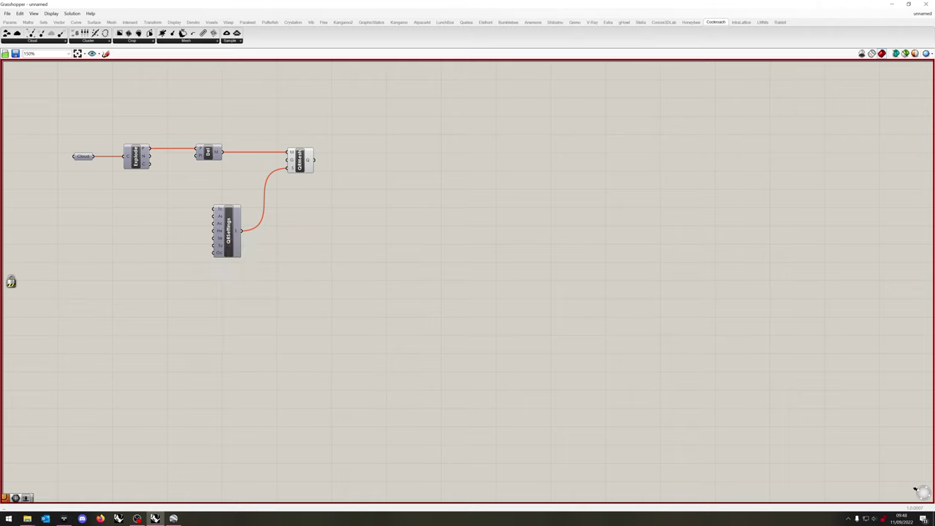
{"action": "right_click", "coordinate": [221, 232]}
{"action": "mouse_move", "coordinate": [258, 294]}
{"action": "left_click", "coordinate": [310, 303]}
- Disable the Quad Remesh and Quad Remesh Settings components together
{"action": "left_click", "coordinate": [300, 160]}
{"action": "left_click", "coordinate": [226, 230], "text": "shift"}
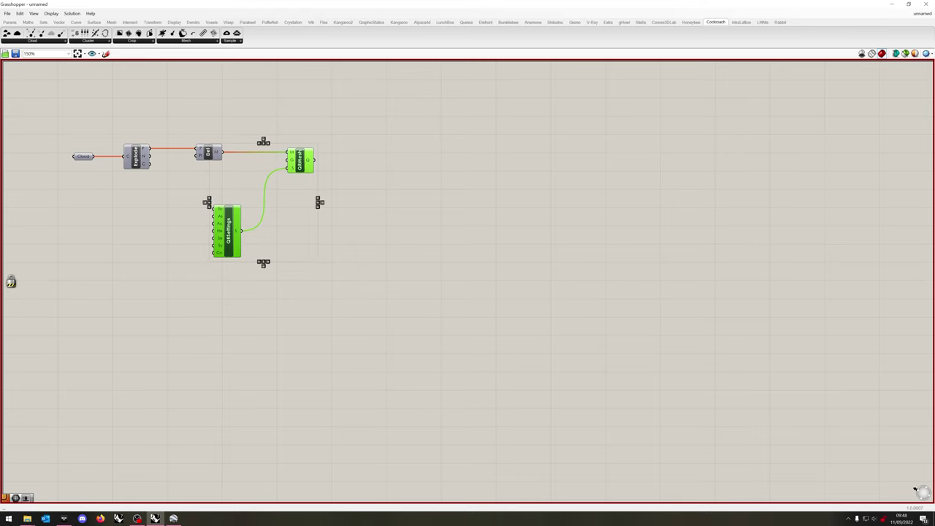
{"action": "right_click", "coordinate": [282, 241]}
{"action": "left_click", "coordinate": [301, 258]}
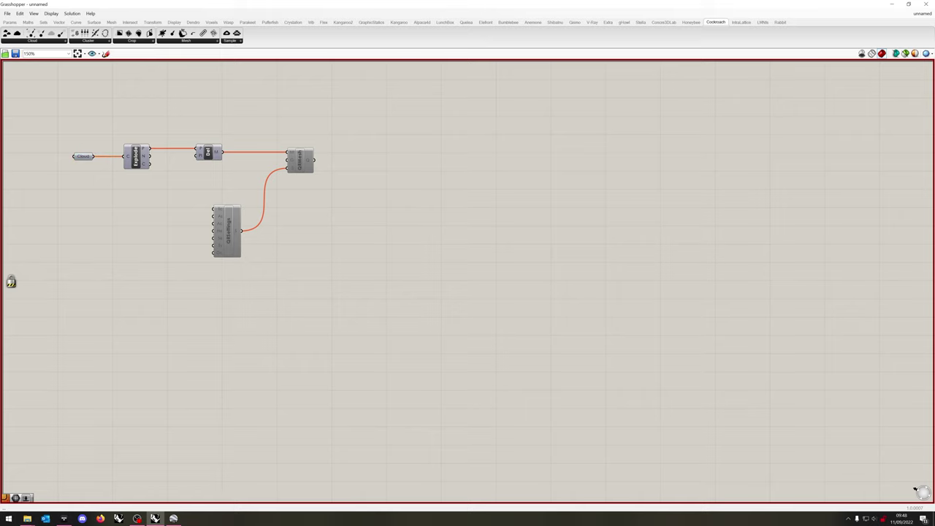
- Check the Profiler widget option in Grasshopper's widget preferences
{"action": "left_click", "coordinate": [7, 13]}
{"action": "left_click", "coordinate": [29, 143]}
{"action": "left_click_drag", "start_coordinate": [123, 46], "coordinate": [485, 186]}
{"action": "left_click", "coordinate": [404, 309]}
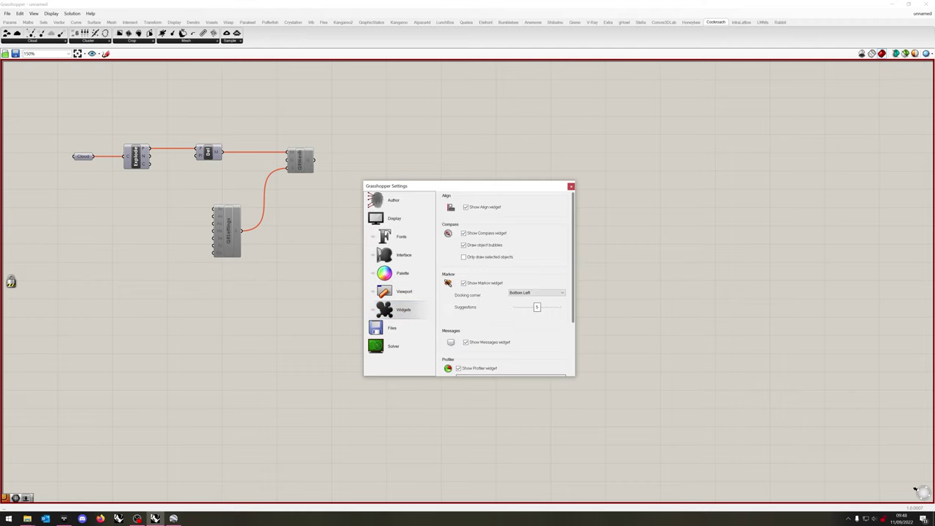
{"action": "scroll", "coordinate": [507, 285], "scroll_direction": "down", "scroll_amount": 3}
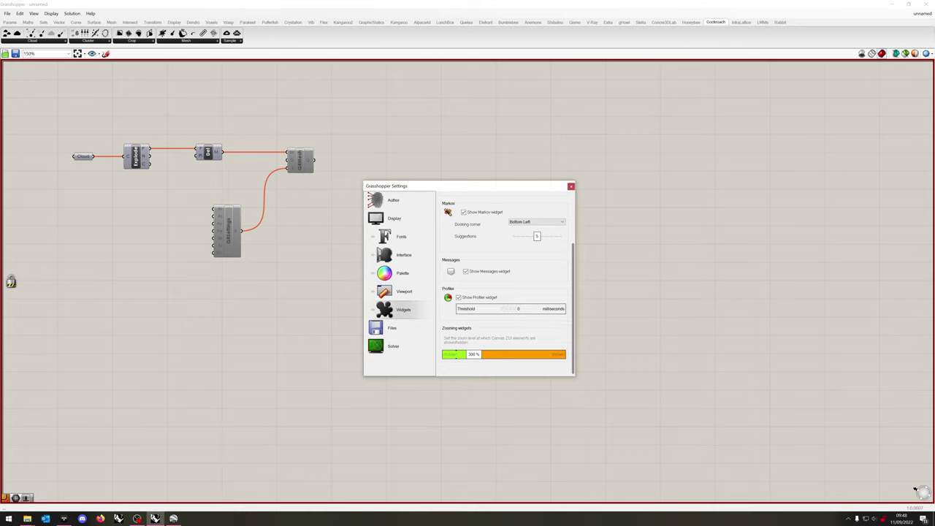
{"action": "left_click", "coordinate": [571, 186]}
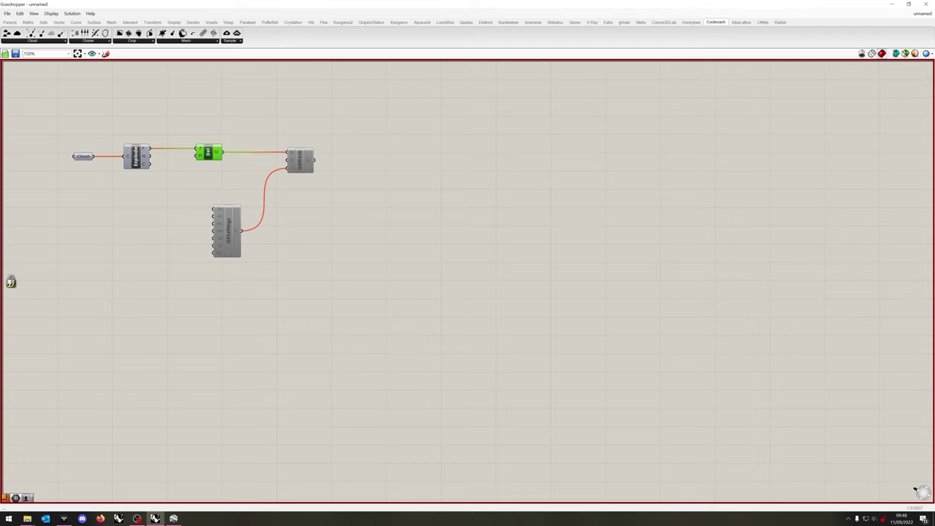
- Disable the Delaunay Mesh component
{"action": "right_click", "coordinate": [208, 152]}
{"action": "left_click", "coordinate": [228, 172]}
{"action": "left_click", "coordinate": [182, 183]}
- Reference the terrain point cloud in the Cloud parameter and unlock the Grasshopper solver
{"action": "right_click", "coordinate": [82, 155]}
{"action": "left_click", "coordinate": [105, 236]}
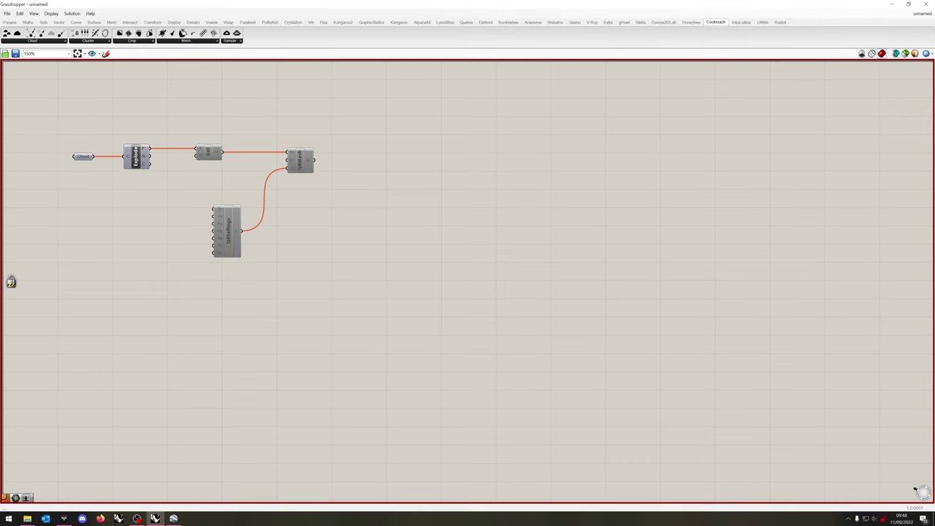
{"action": "right_click", "coordinate": [83, 200]}
{"action": "left_click", "coordinate": [106, 273]}
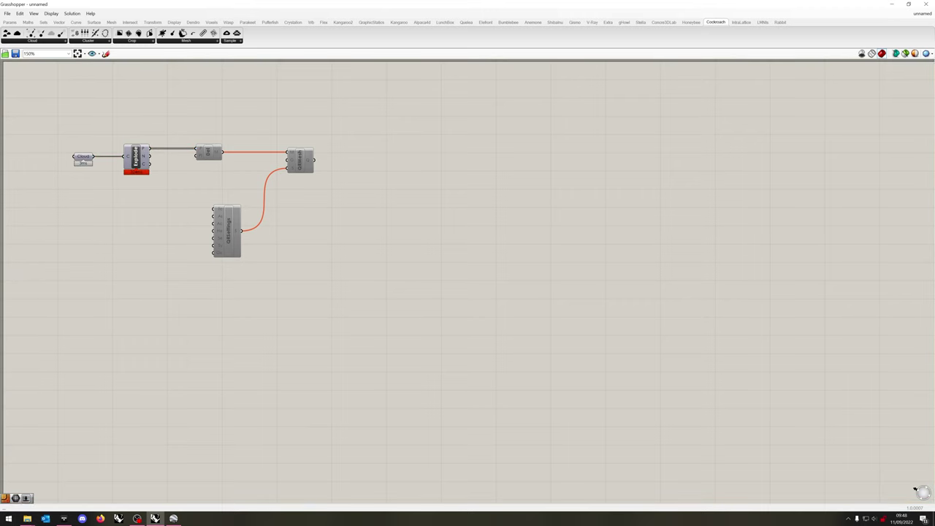
- Hide the 02 Point Cloud Import layer in Rhino and save the model, keeping Grasshopper beside the viewport
{"action": "key", "text": "super+Right"}
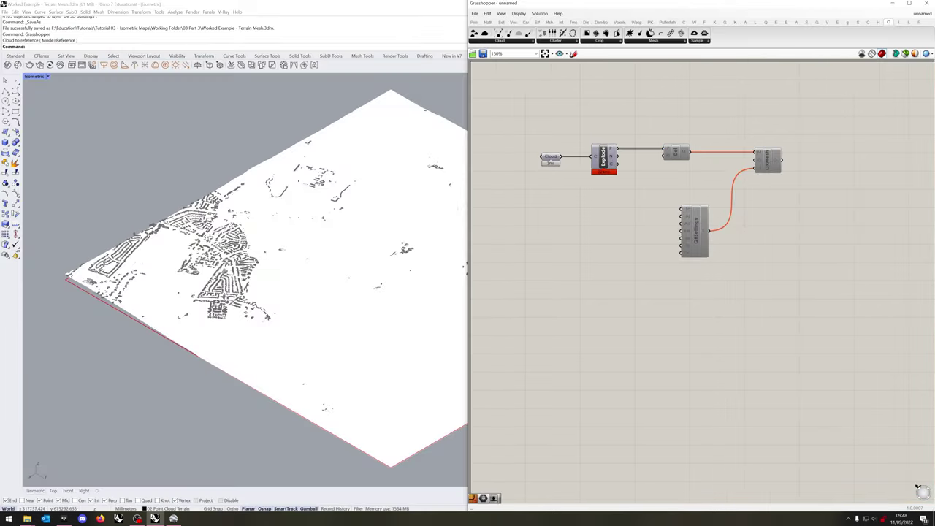
{"action": "key", "text": "super+Down"}
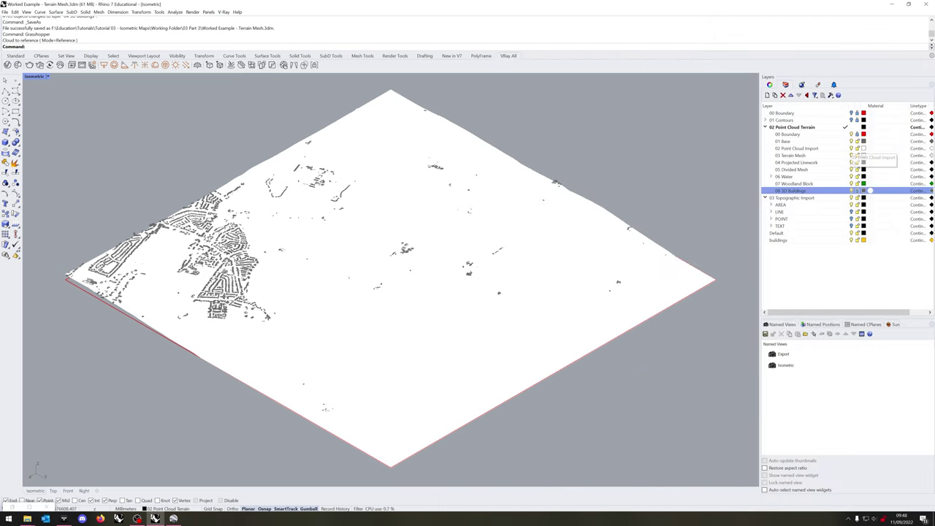
{"action": "left_click", "coordinate": [851, 148]}
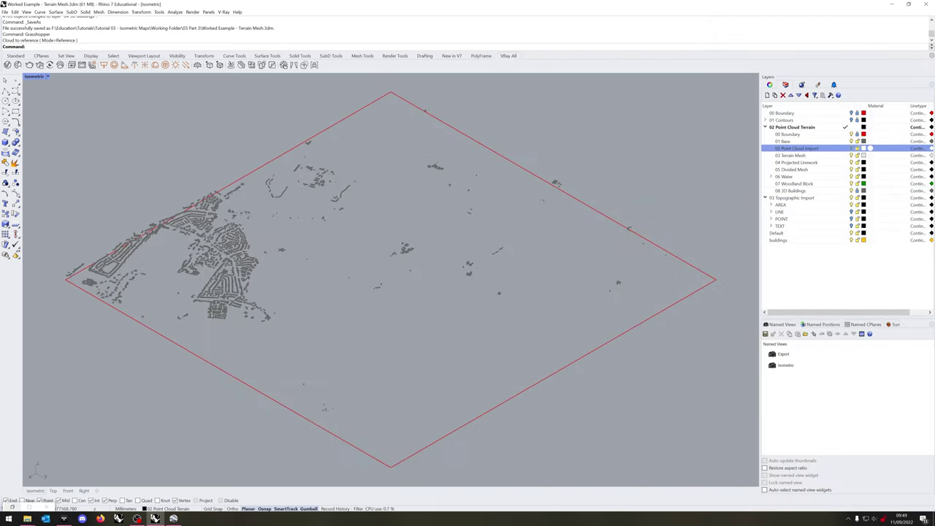
{"action": "left_click", "coordinate": [12, 507]}
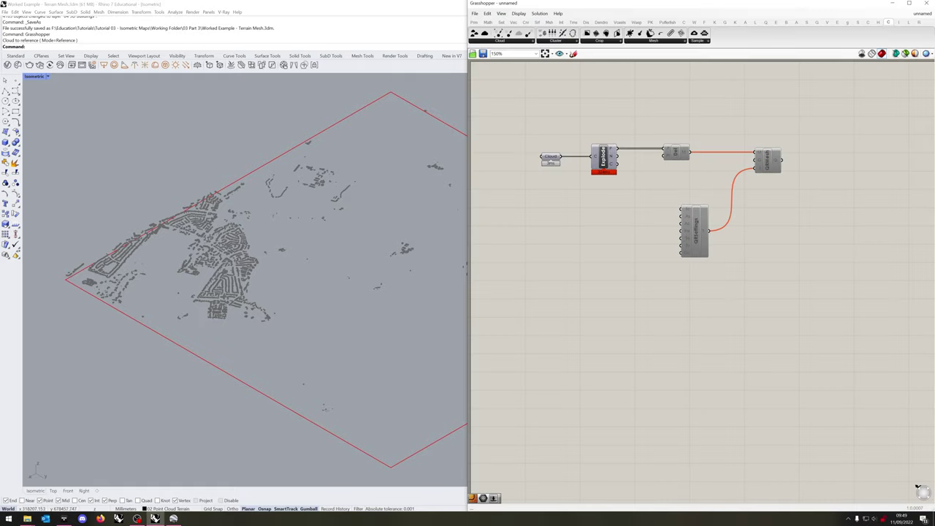
{"action": "key", "text": "ctrl+s"}
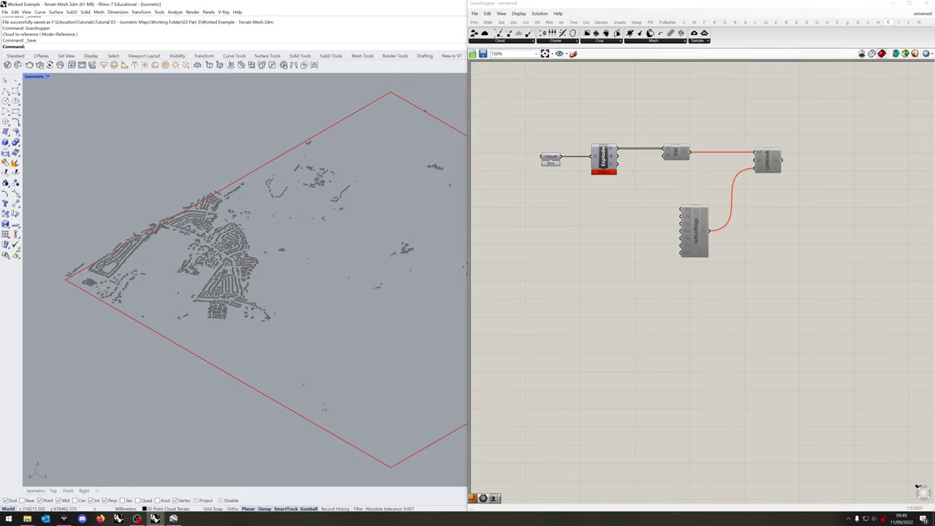
- Enable the Delaunay Mesh component to compute the terrain mesh and bring Grasshopper back beside the Rhino viewport
{"action": "right_click", "coordinate": [675, 152]}
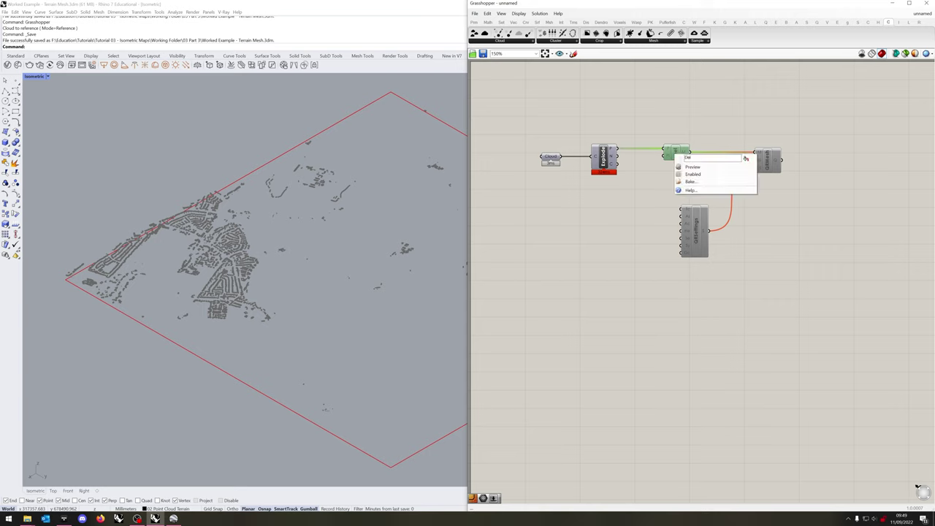
{"action": "left_click", "coordinate": [692, 174]}
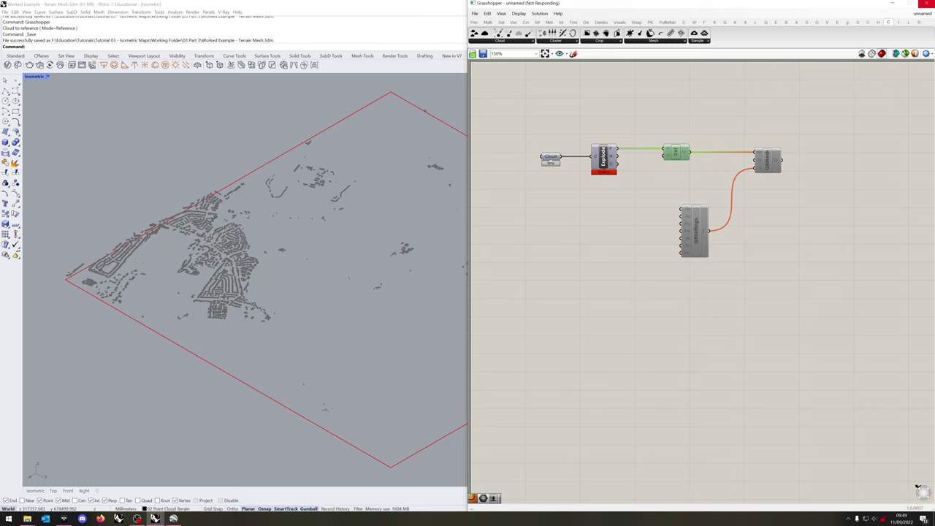
{"action": "left_click", "coordinate": [926, 3]}
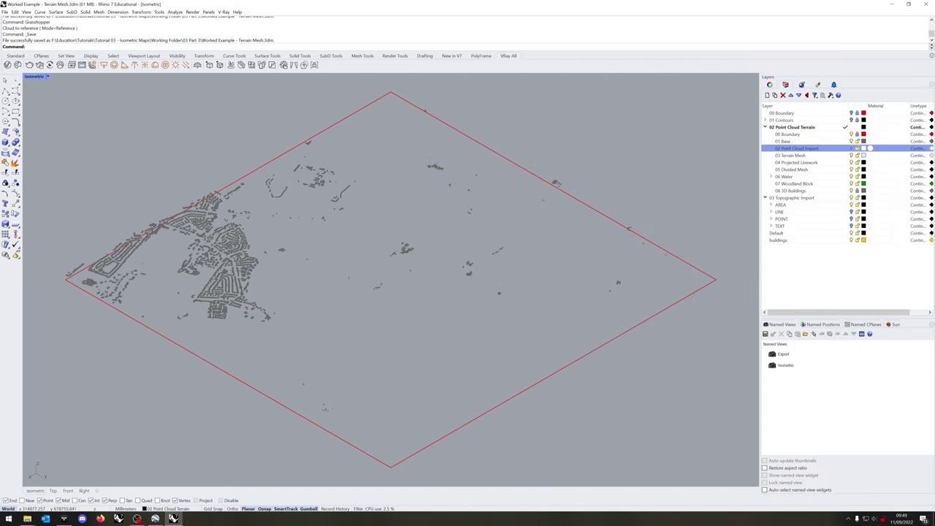
{"action": "left_click", "coordinate": [173, 518]}
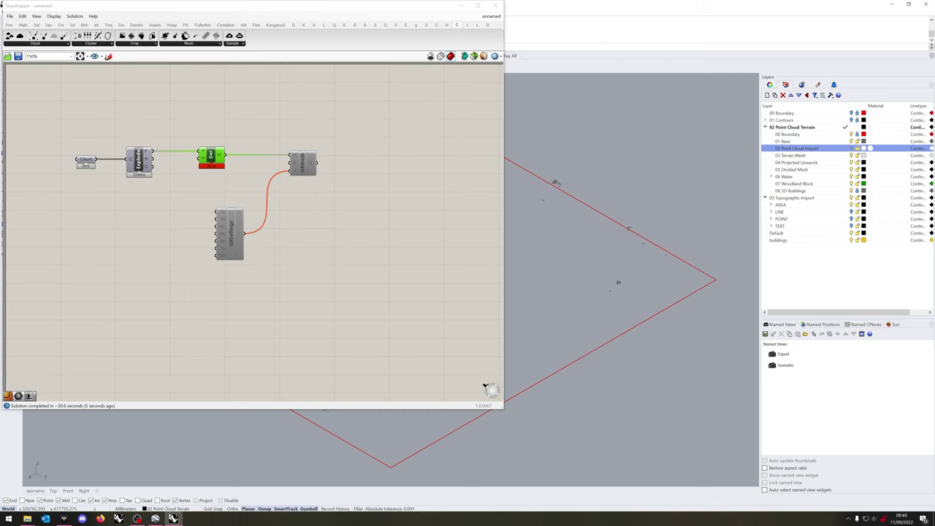
{"action": "key", "text": "super+Right"}
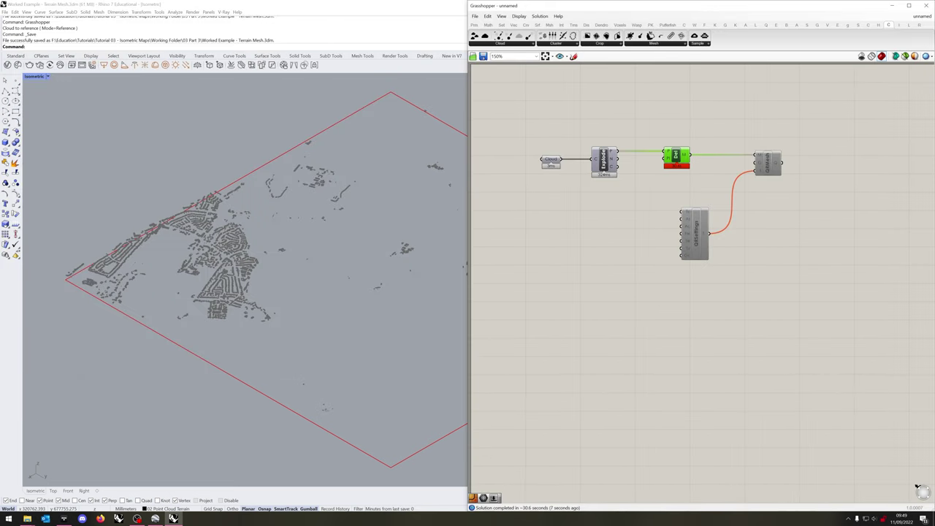
- Enable the Quad Remesh Settings component and the Quad Remesh component to compute the quad terrain mesh
{"action": "key", "text": "Escape"}
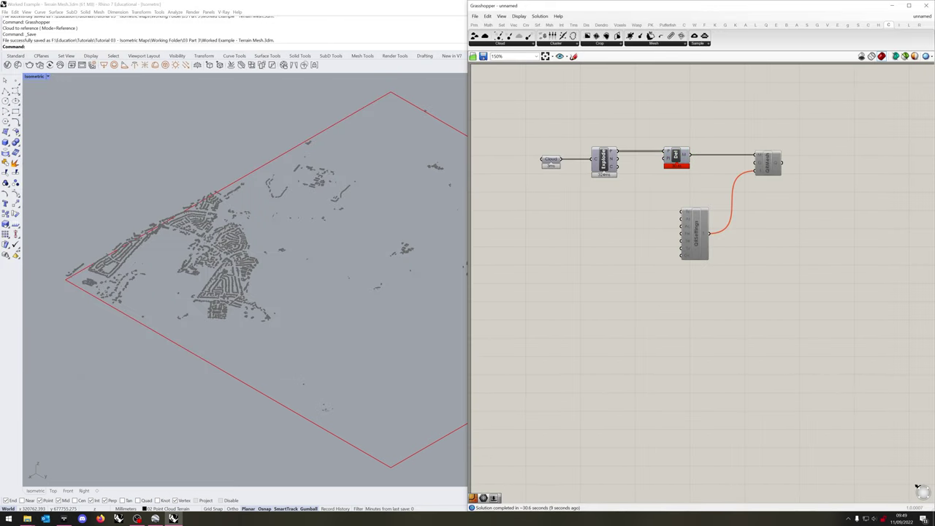
{"action": "right_click", "coordinate": [695, 225]}
{"action": "left_click", "coordinate": [714, 240]}
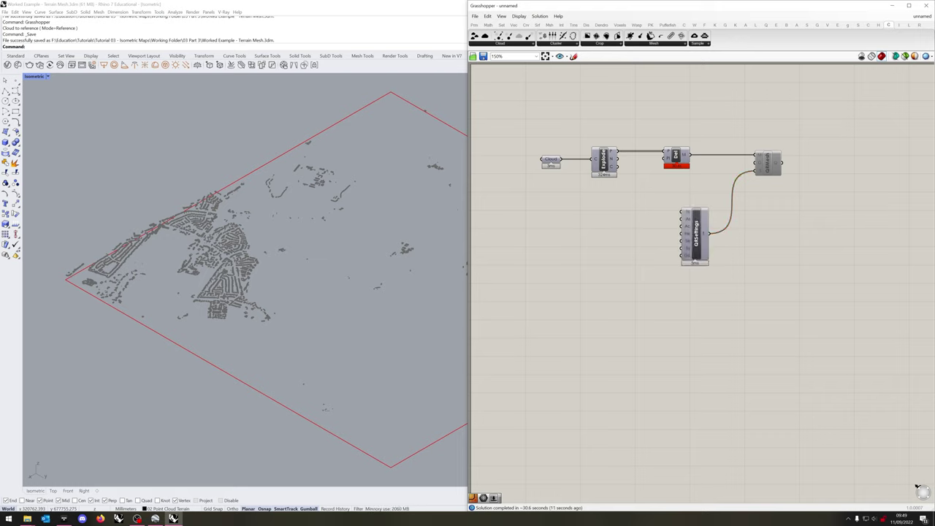
{"action": "mouse_move", "coordinate": [687, 219]}
{"action": "left_click", "coordinate": [767, 162]}
{"action": "right_click", "coordinate": [768, 160]}
{"action": "left_click", "coordinate": [790, 181]}
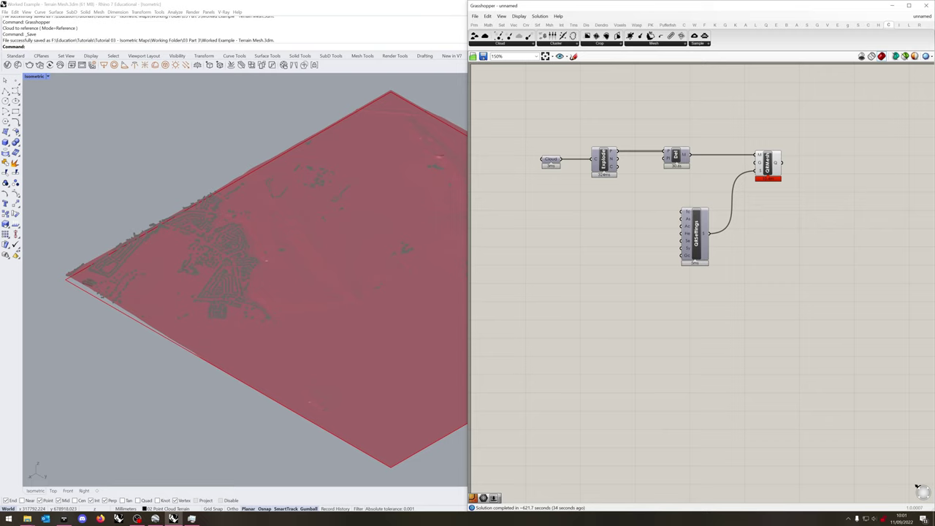
- Bake the Quad Remesh output onto the 03 Terrain Mesh layer, keeping Grasshopper open beside the Rhino viewport
{"action": "right_click", "coordinate": [776, 162]}
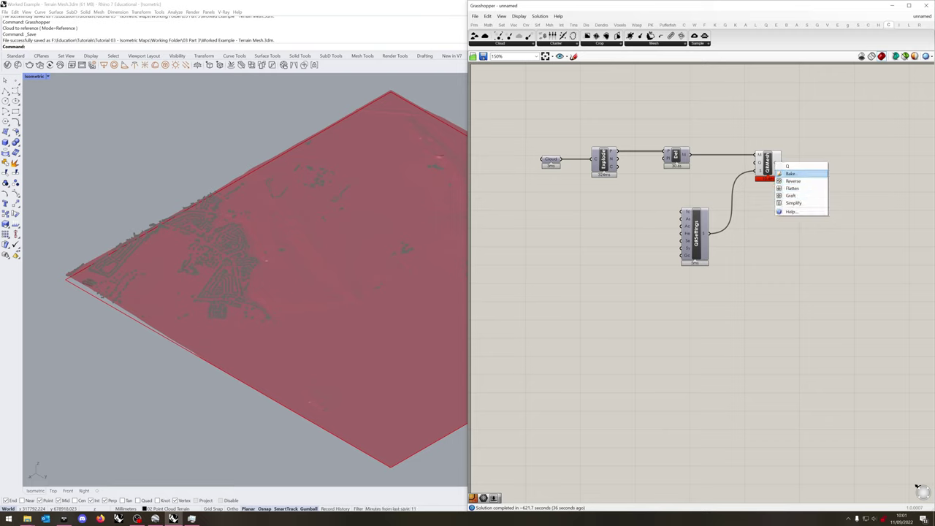
{"action": "left_click", "coordinate": [789, 174]}
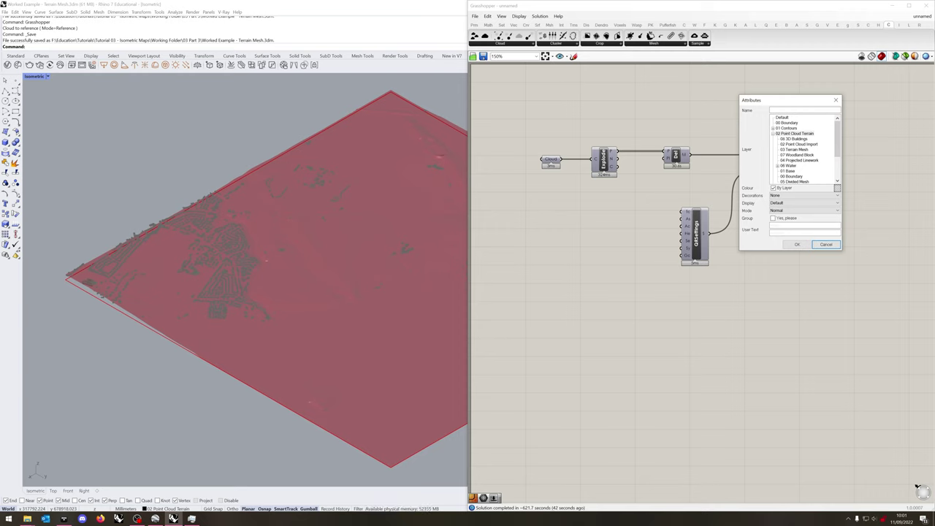
{"action": "left_click", "coordinate": [795, 149]}
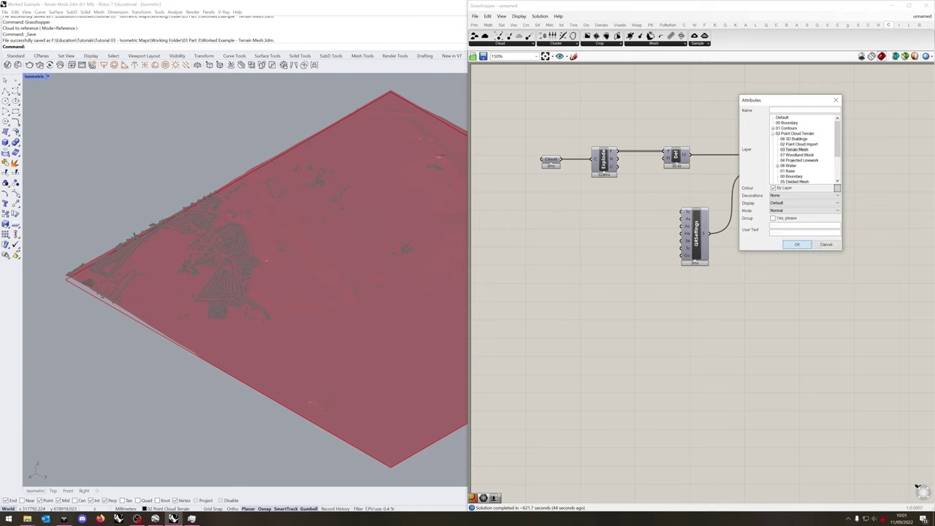
{"action": "key", "text": "Return"}
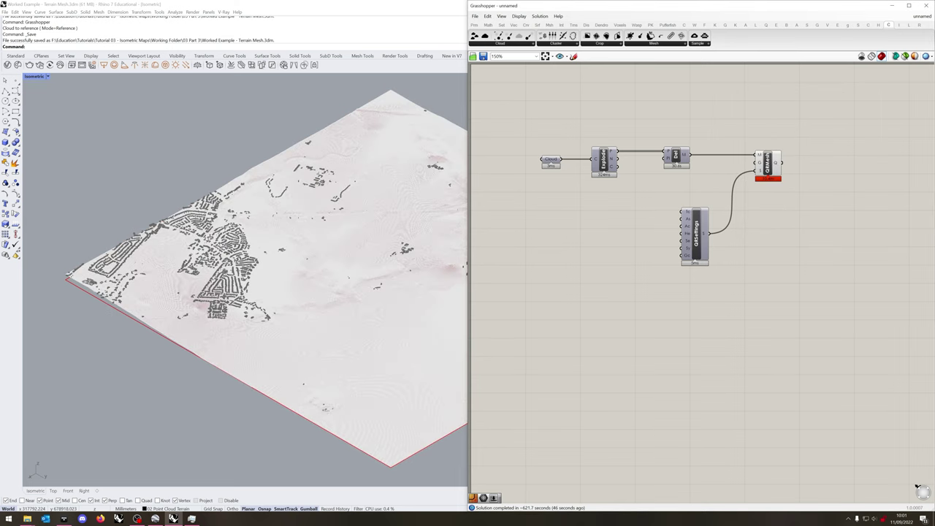
{"action": "left_click", "coordinate": [892, 5]}
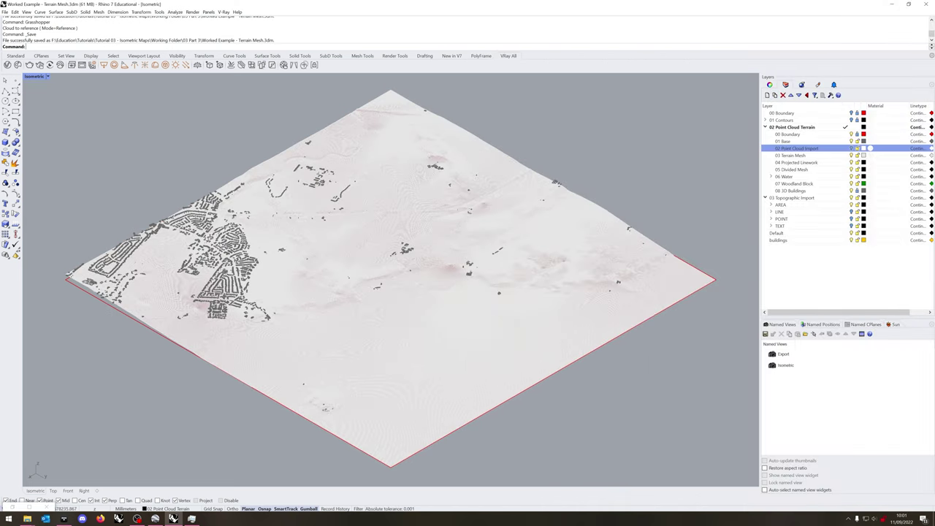
{"action": "left_click", "coordinate": [802, 107]}
{"action": "left_click", "coordinate": [802, 107]}
{"action": "left_click", "coordinate": [12, 507]}
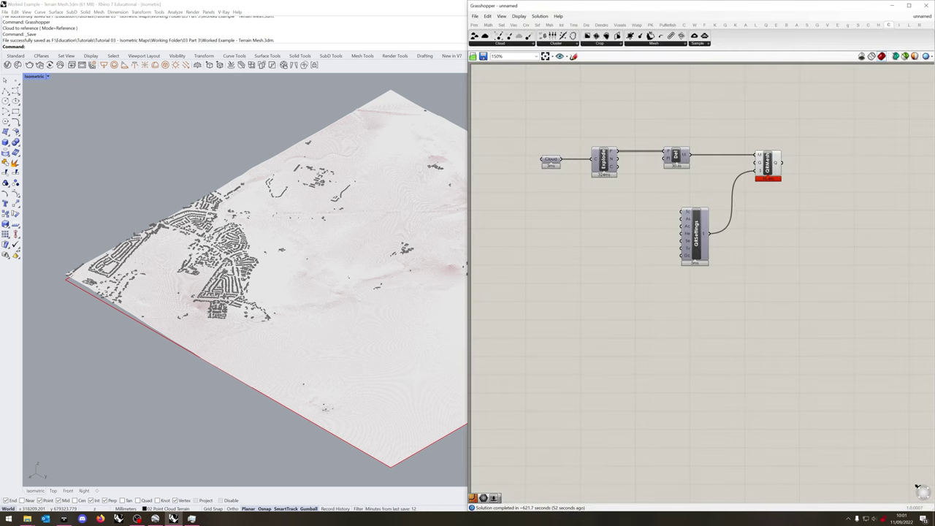
- Move the baked quad mesh 5000 units along the X axis, beside the original terrain area, and deselect it
{"action": "left_click", "coordinate": [354, 350]}
{"action": "left_click", "coordinate": [380, 284]}
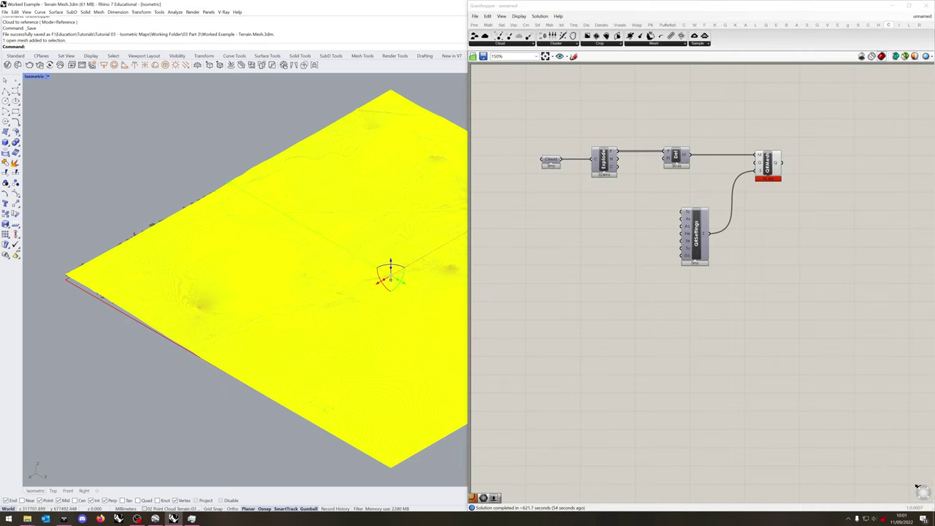
{"action": "type", "text": "5000"}
{"action": "key", "text": "Return"}
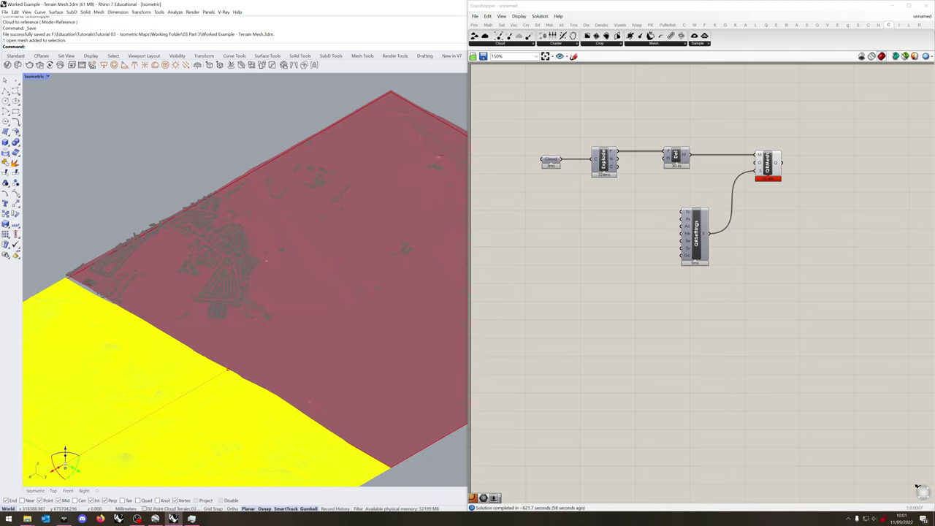
{"action": "key", "text": "Escape"}
- Bake the Delaunay Mesh output onto the 03 Terrain Mesh layer
{"action": "right_click", "coordinate": [682, 154]}
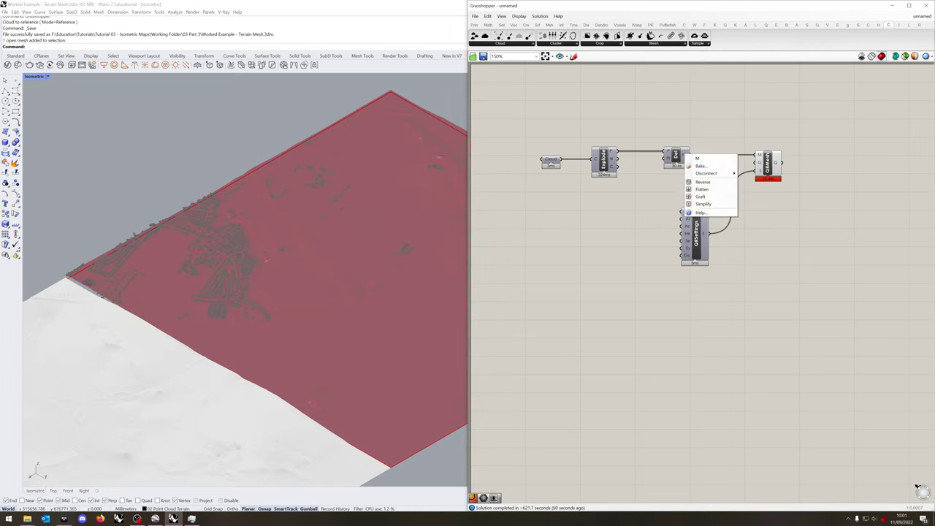
{"action": "left_click", "coordinate": [696, 173]}
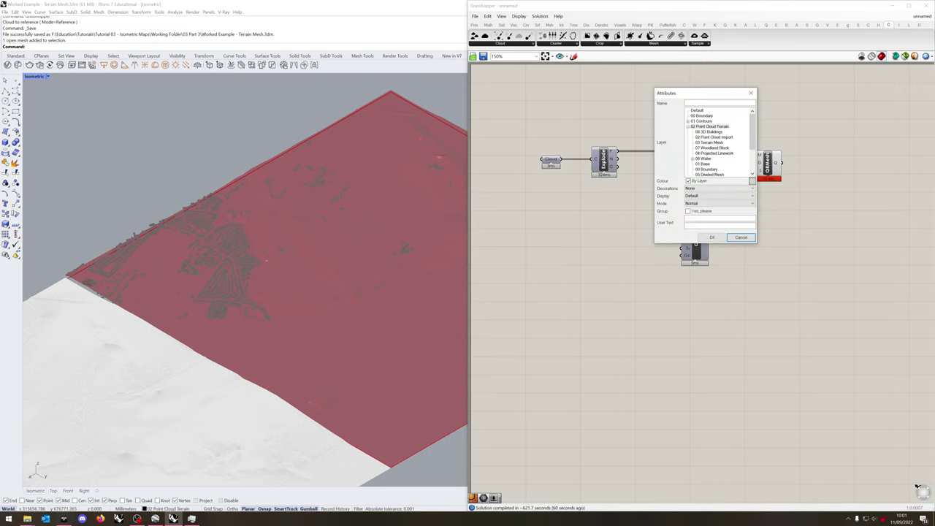
{"action": "left_click", "coordinate": [709, 142]}
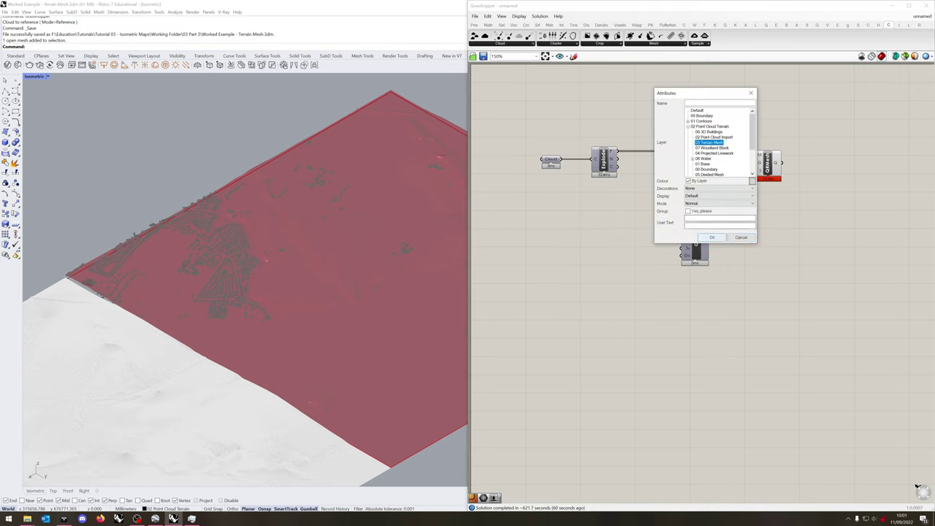
{"action": "left_click", "coordinate": [712, 237]}
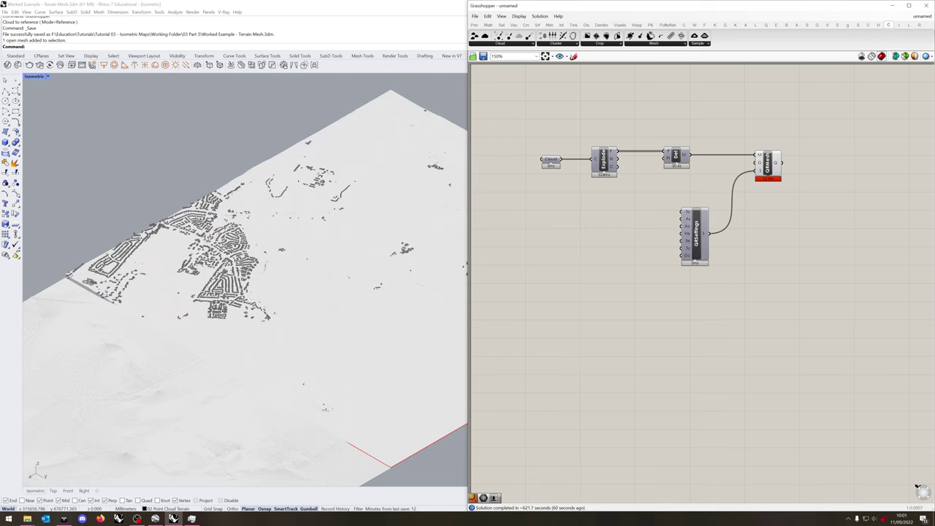
- Delete all components from the Grasshopper canvas and minimise Grasshopper
{"action": "left_click_drag", "start_coordinate": [824, 292], "coordinate": [533, 120]}
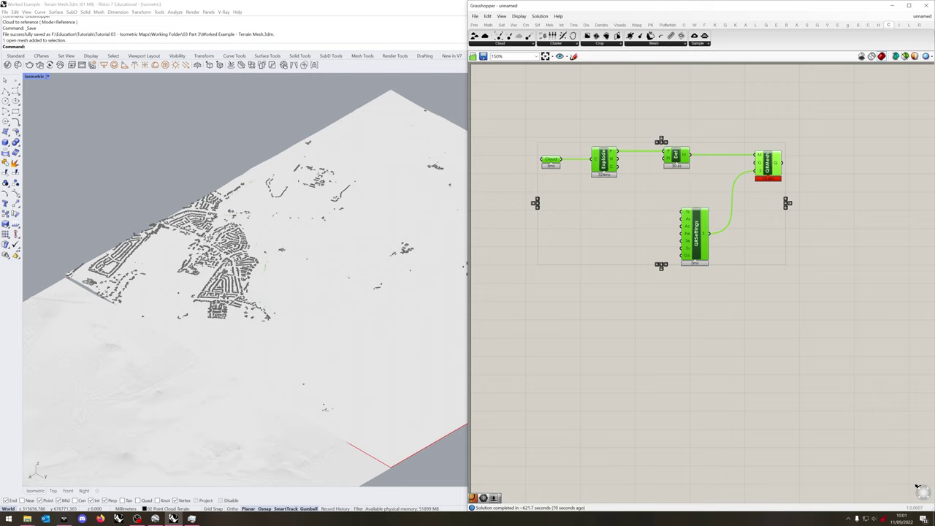
{"action": "key", "text": "Delete"}
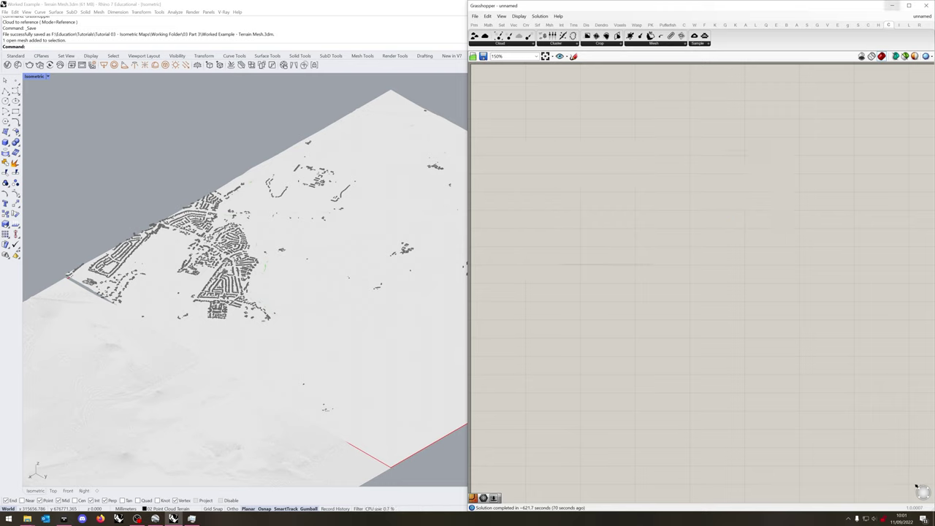
{"action": "left_click", "coordinate": [892, 5]}
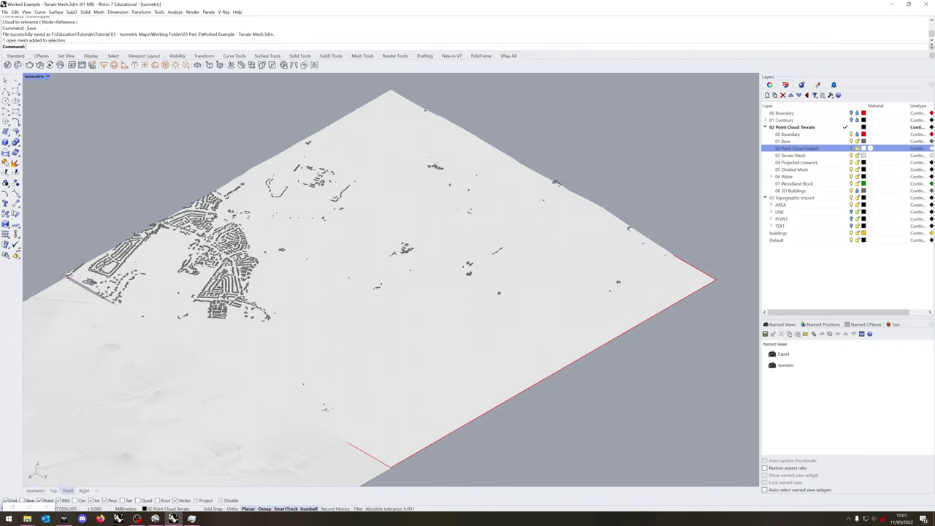
- Compare the face patterns of the Delaunay and quad meshes along their adjoining edges in the Top view
{"action": "left_click", "coordinate": [53, 490]}
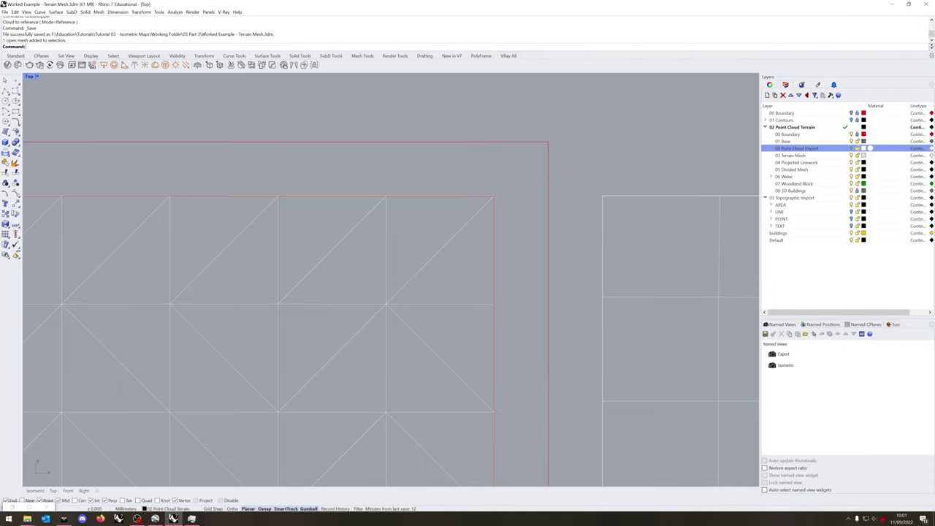
{"action": "left_click", "coordinate": [602, 302]}
{"action": "left_click", "coordinate": [494, 303]}
{"action": "key", "text": "Escape"}
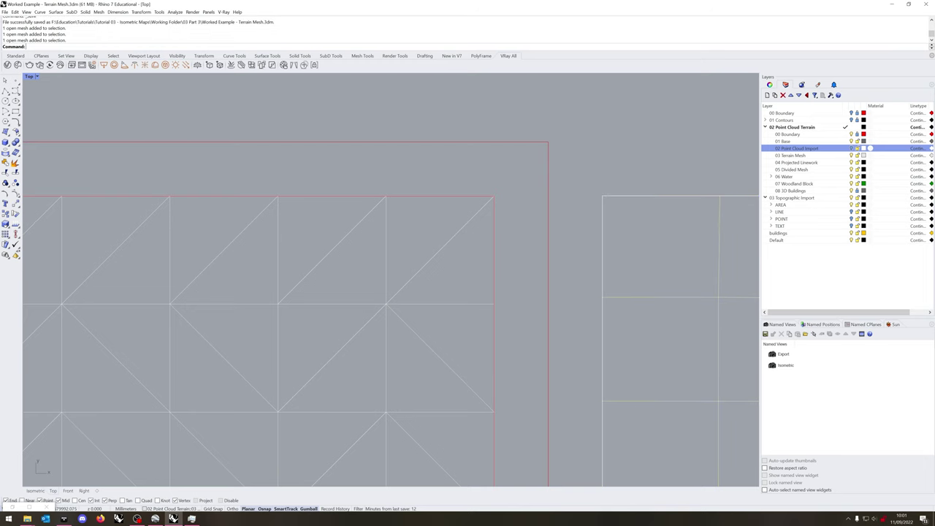
{"action": "right_click_drag", "start_coordinate": [494, 303], "coordinate": [336, 210]}
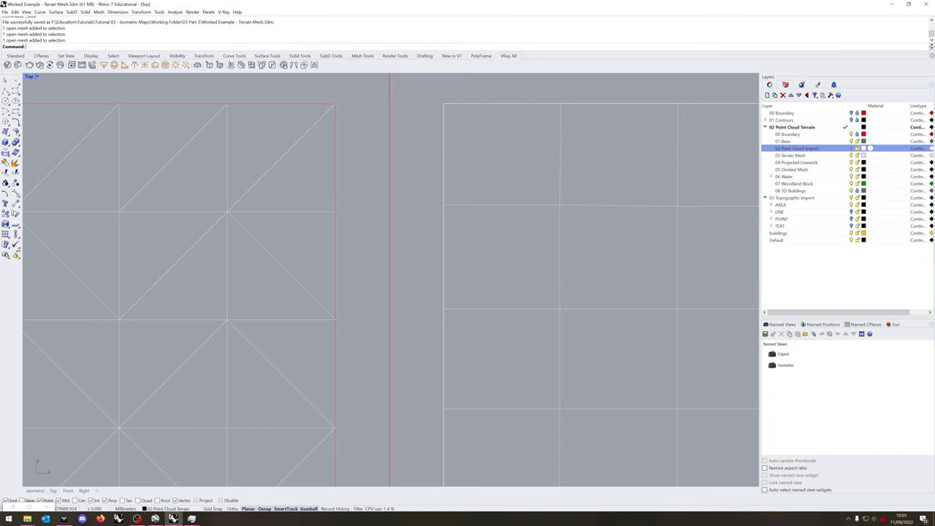
{"action": "scroll", "coordinate": [414, 268], "scroll_direction": "down", "scroll_amount": 10}
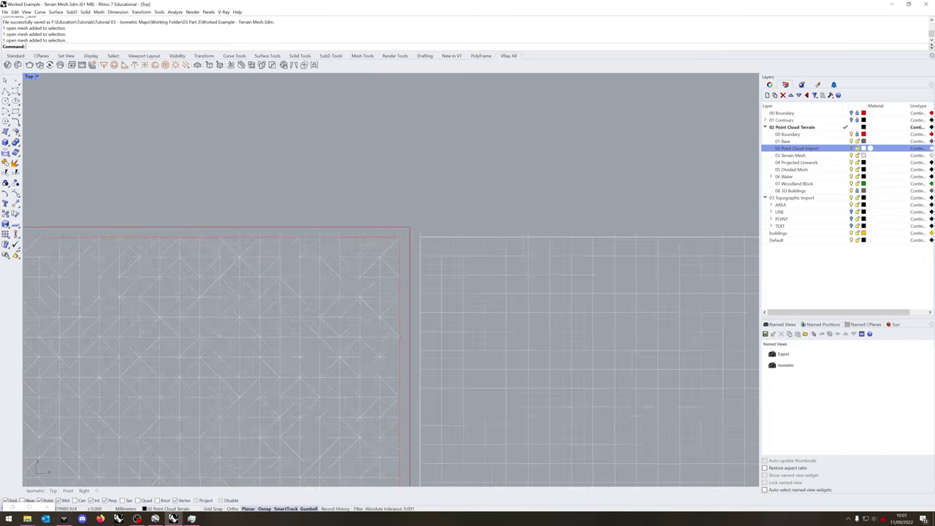
{"action": "scroll", "coordinate": [414, 269], "scroll_direction": "down", "scroll_amount": 6}
{"action": "right_click_drag", "start_coordinate": [415, 268], "coordinate": [401, 116]}
{"action": "scroll", "coordinate": [429, 242], "scroll_direction": "down", "scroll_amount": 6}
{"action": "right_click_drag", "start_coordinate": [428, 242], "coordinate": [420, 159]}
{"action": "scroll", "coordinate": [441, 311], "scroll_direction": "down", "scroll_amount": 8}
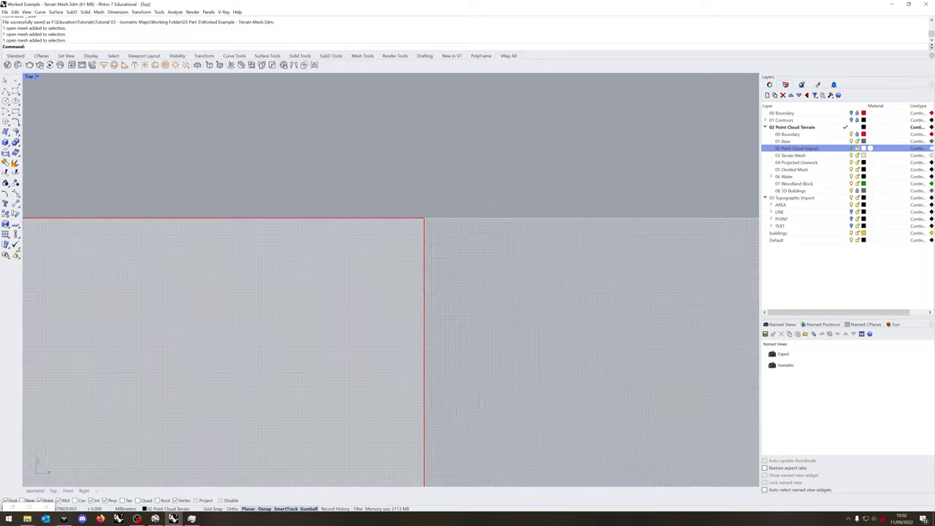
{"action": "scroll", "coordinate": [441, 311], "scroll_direction": "down", "scroll_amount": 1}
{"action": "right_click_drag", "start_coordinate": [442, 310], "coordinate": [431, 133]}
{"action": "scroll", "coordinate": [430, 319], "scroll_direction": "down", "scroll_amount": 12}
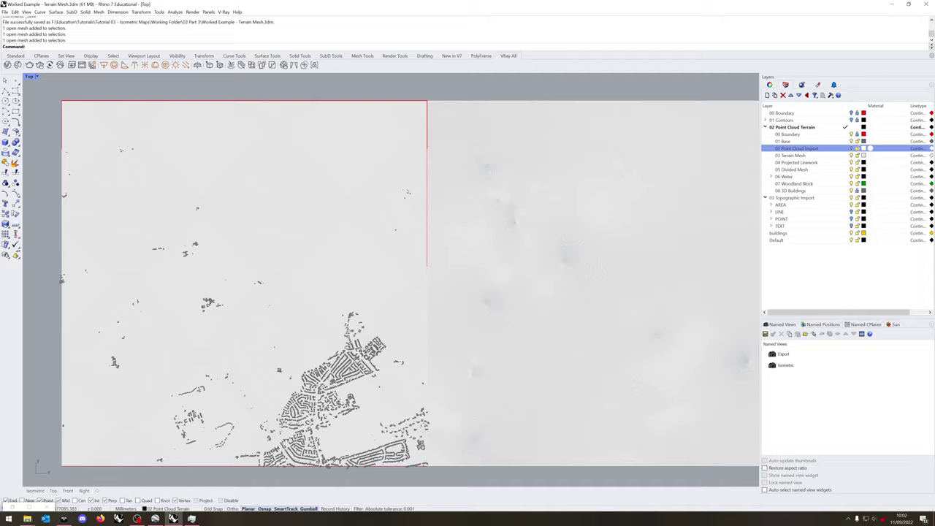
{"action": "scroll", "coordinate": [431, 314], "scroll_direction": "down", "scroll_amount": 3}
- Fit both terrain meshes in the Top view and inspect the quad mesh's vertex and face details with the What command
{"action": "left_click", "coordinate": [409, 316]}
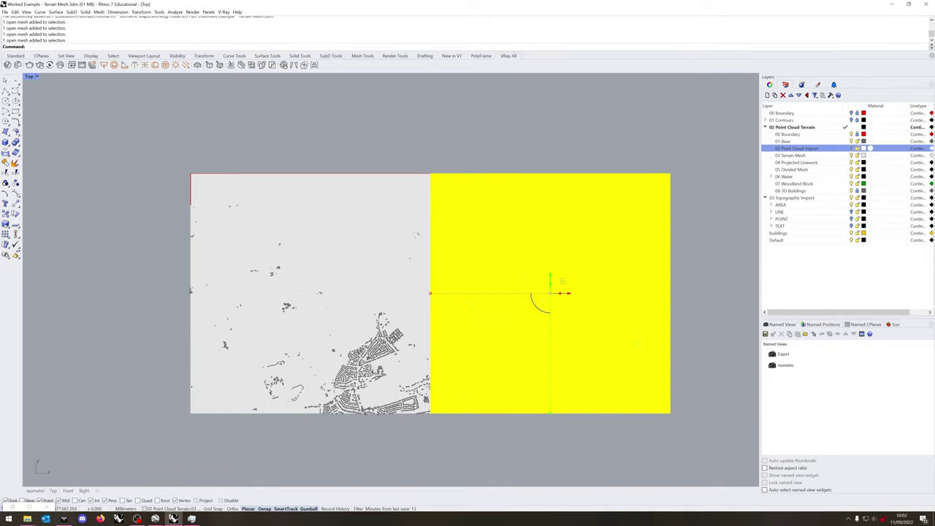
{"action": "type", "text": "ZS"}
{"action": "key", "text": "Return"}
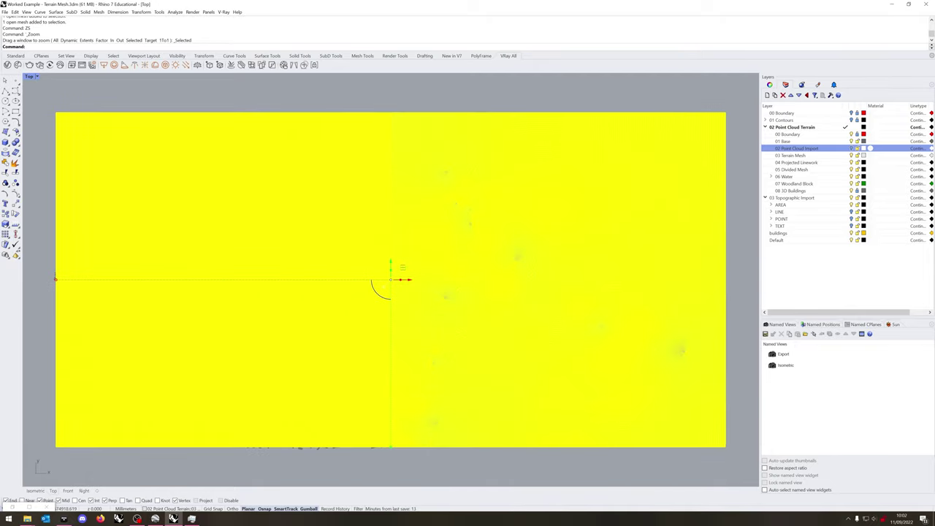
{"action": "key", "text": "Escape"}
{"action": "left_click", "coordinate": [450, 295]}
{"action": "type", "text": "What"}
{"action": "key", "text": "Return"}
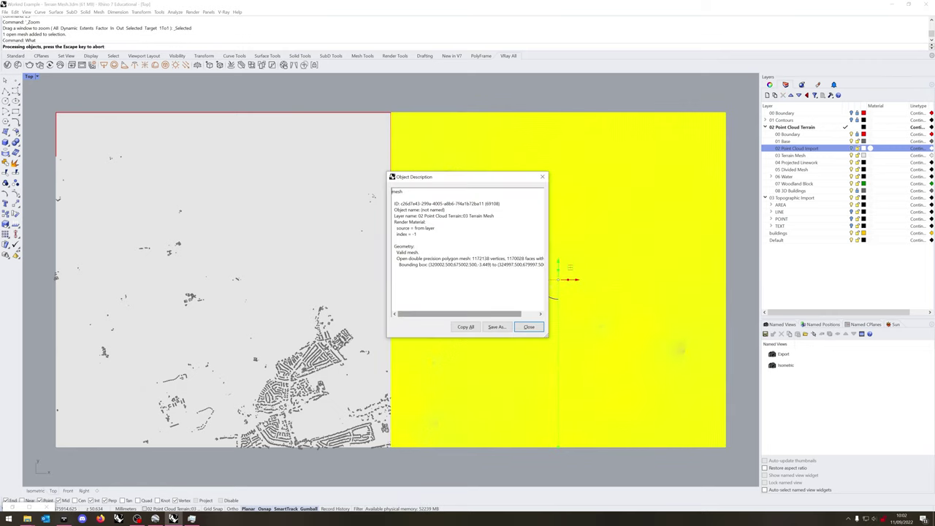
{"action": "left_click_drag", "start_coordinate": [459, 313], "coordinate": [476, 313]}
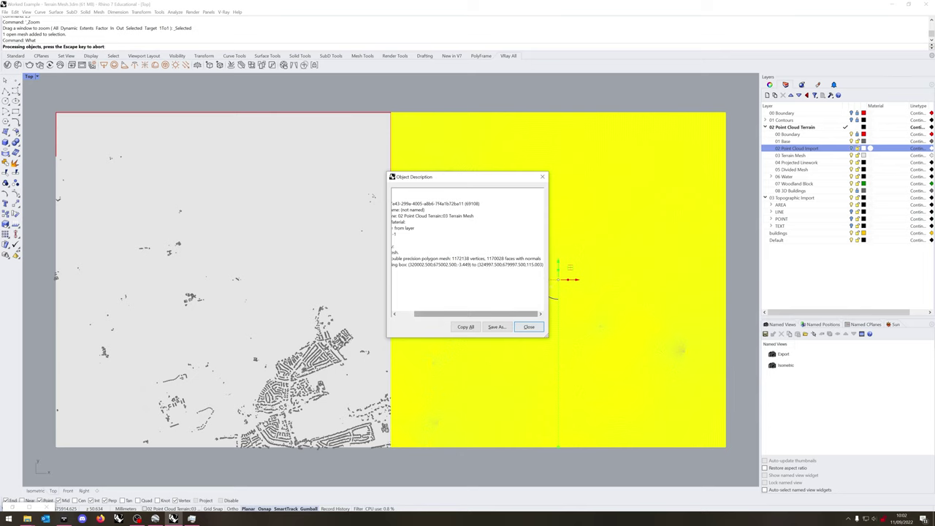
{"action": "left_click", "coordinate": [529, 327]}
{"action": "key", "text": "Escape"}
- Inspect the Delaunay mesh's vertex and face details with the What command and deselect it
{"action": "left_click", "coordinate": [350, 272]}
{"action": "key", "text": "Return"}
{"action": "left_click_drag", "start_coordinate": [459, 314], "coordinate": [476, 313]}
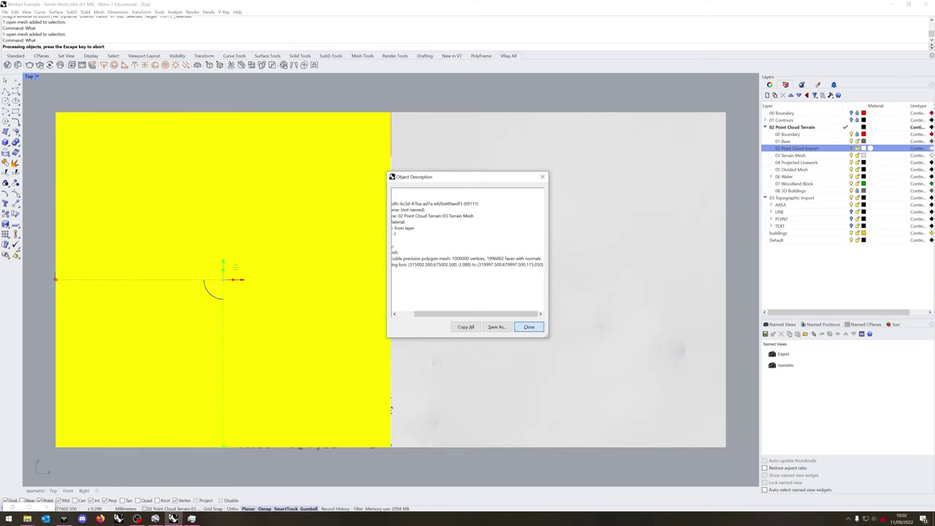
{"action": "left_click", "coordinate": [529, 326]}
{"action": "key", "text": "Escape"}
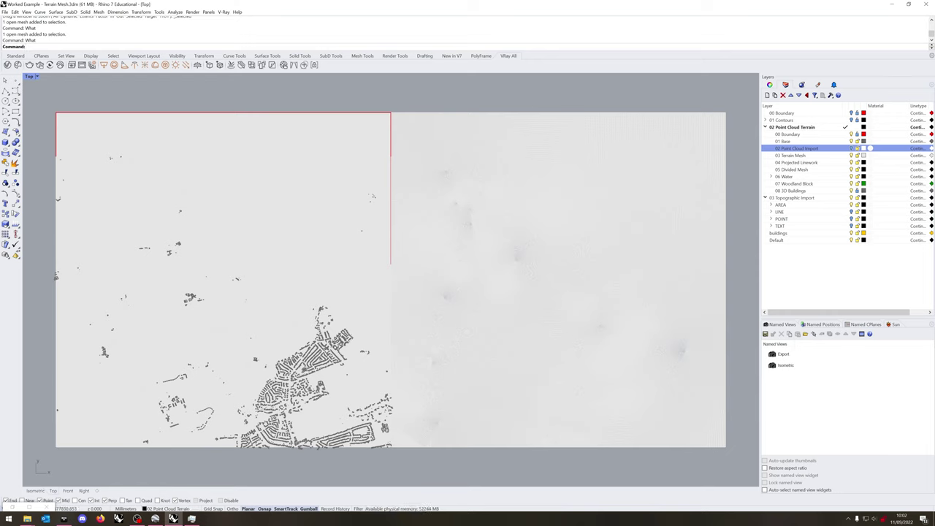
- Duplicate the 03 Terrain Mesh layer without its objects and name the copy 03 Terrain Mesh - Quad
{"action": "left_click", "coordinate": [790, 155]}
{"action": "right_click", "coordinate": [794, 155]}
{"action": "left_click", "coordinate": [818, 223]}
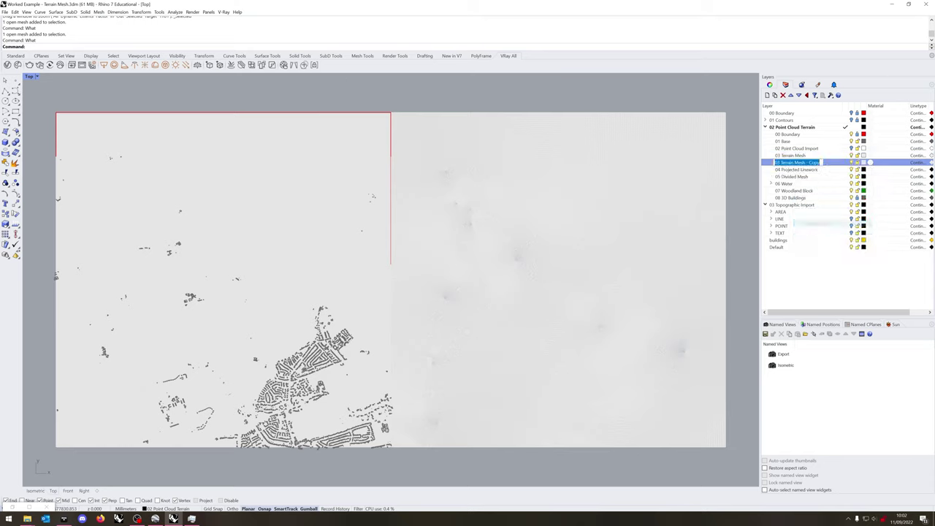
{"action": "double_click", "coordinate": [816, 162]}
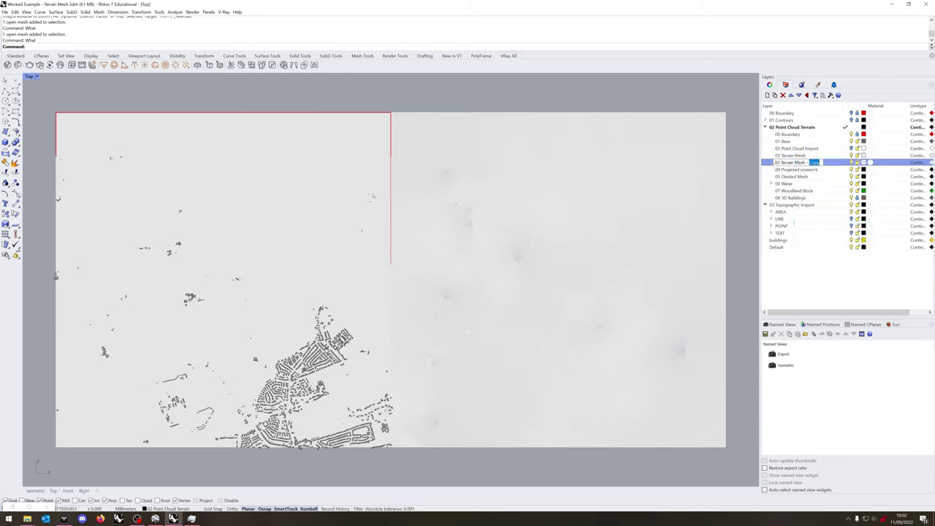
{"action": "type", "text": "QR"}
{"action": "key", "text": "BackSpace"}
{"action": "type", "text": "uad"}
{"action": "key", "text": "Return"}
- Rename the original 03 Terrain Mesh layer as 03 Terrain Mesh - Del
{"action": "left_click", "coordinate": [792, 155]}
{"action": "right_click", "coordinate": [821, 155]}
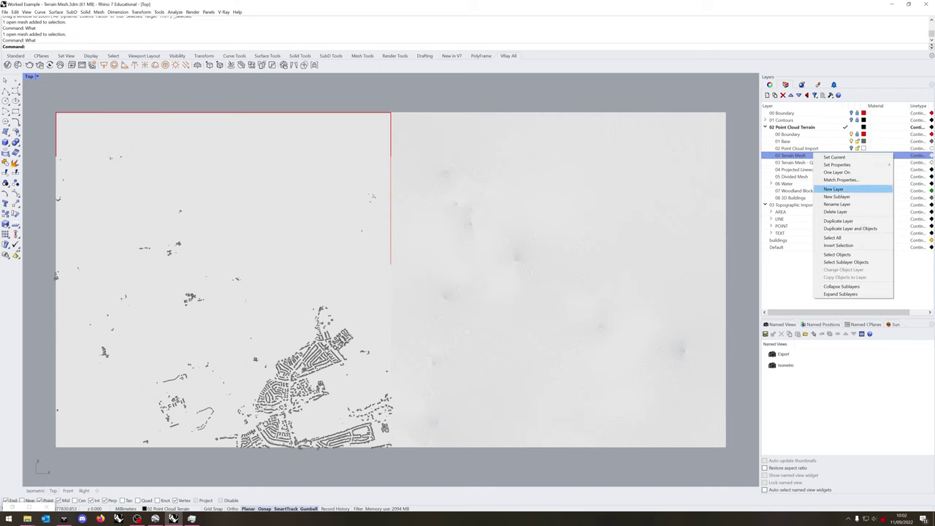
{"action": "left_click", "coordinate": [838, 204]}
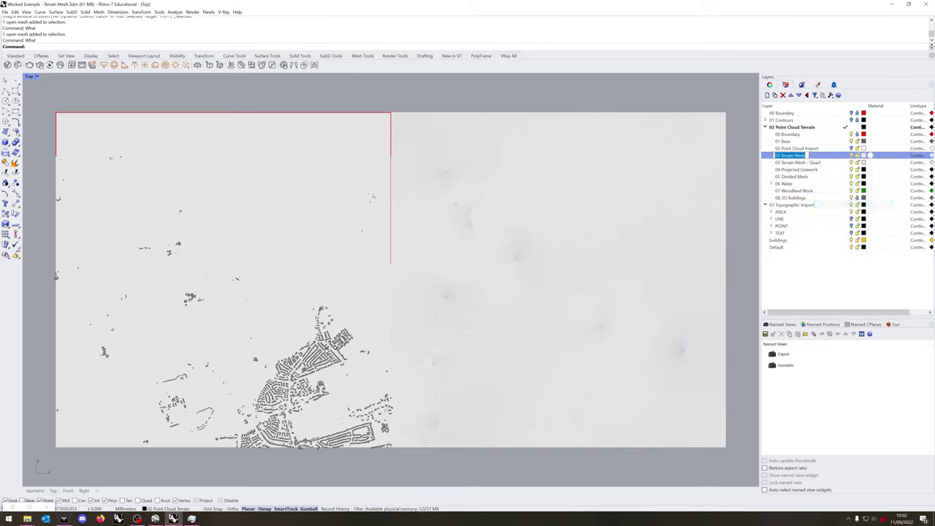
{"action": "left_click", "coordinate": [805, 155]}
{"action": "type", "text": "- Skl"}
{"action": "key", "text": "Return"}
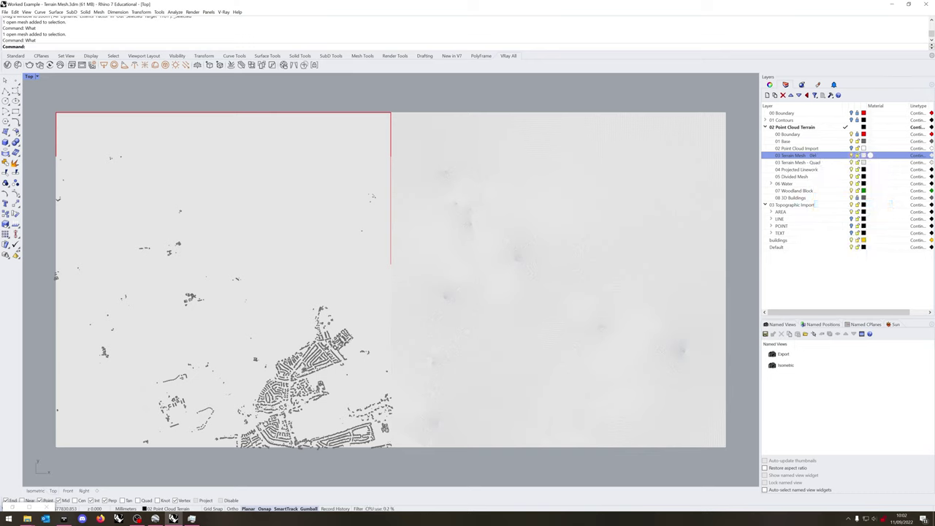
- Rename the two terrain mesh layers as 03A Terrain Mesh - Del and 03B Terrain Mesh - Quad
{"action": "left_click", "coordinate": [809, 155]}
{"action": "left_click", "coordinate": [781, 154]}
{"action": "type", "text": "A"}
{"action": "double_click", "coordinate": [813, 162]}
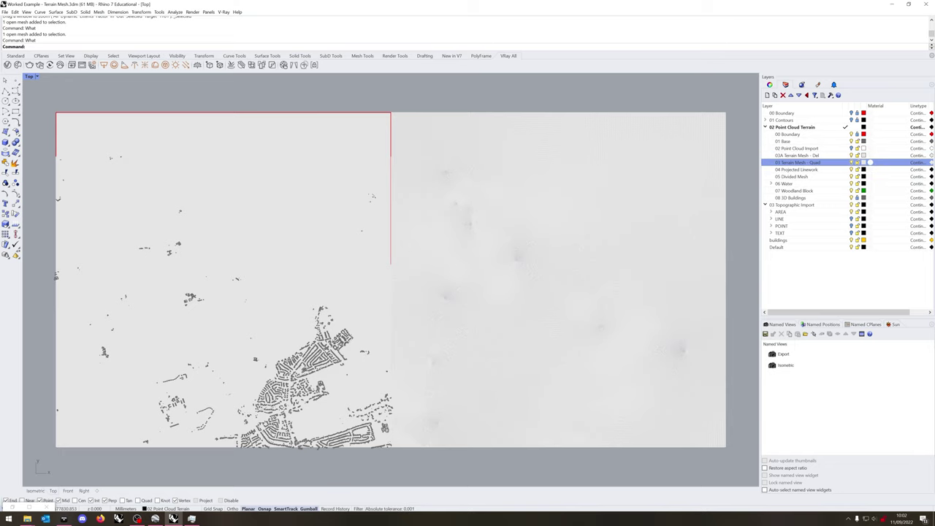
{"action": "key", "text": "Home"}
{"action": "key", "text": "Right"}
{"action": "key", "text": "Right"}
{"action": "type", "text": "B"}
{"action": "key", "text": "Tab"}
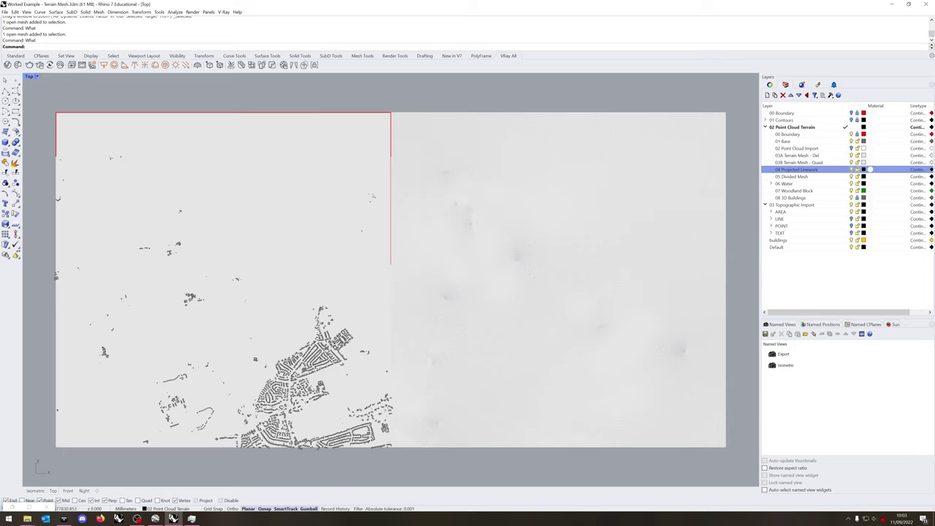
- Assign the Delaunay mesh to layer 03A Terrain Mesh - Del and the quad mesh to 03B Terrain Mesh - Quad
{"action": "left_click", "coordinate": [348, 170]}
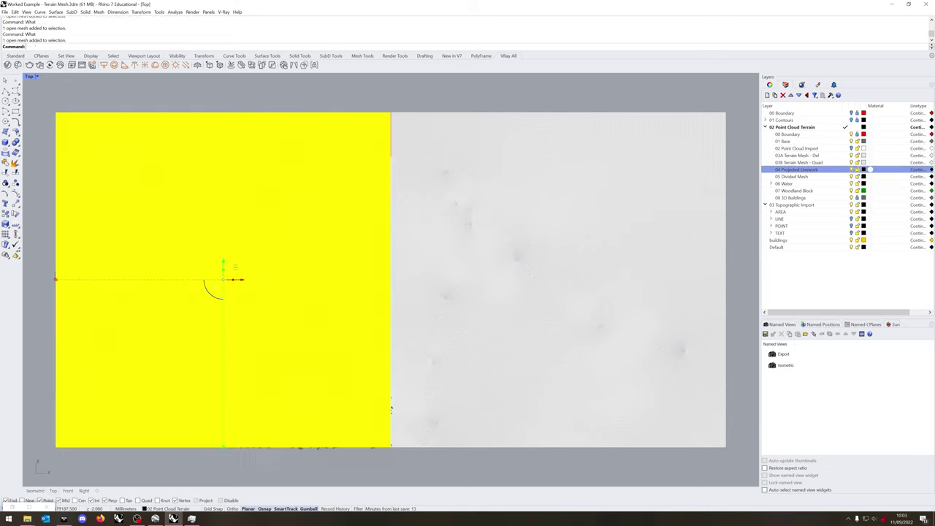
{"action": "right_click", "coordinate": [807, 156]}
{"action": "left_click", "coordinate": [837, 275]}
{"action": "left_click", "coordinate": [570, 241]}
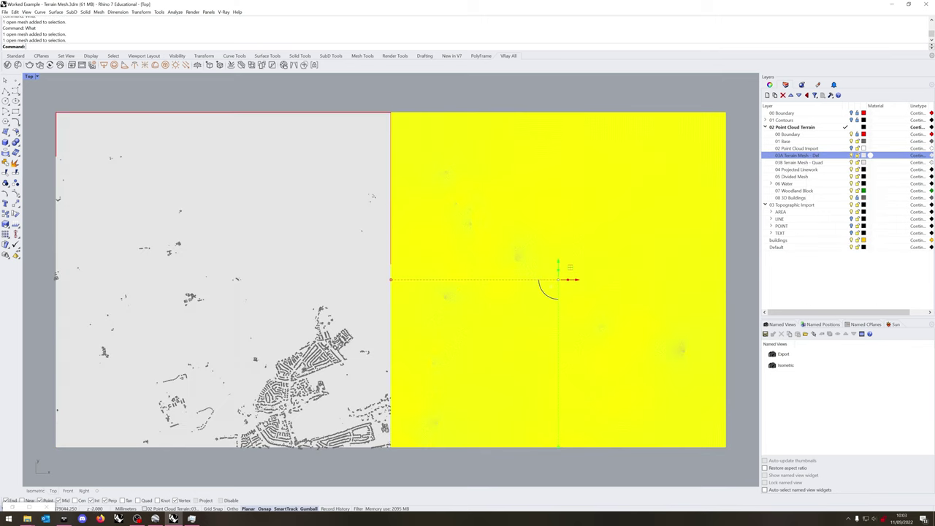
{"action": "right_click", "coordinate": [796, 162]}
{"action": "left_click", "coordinate": [826, 279]}
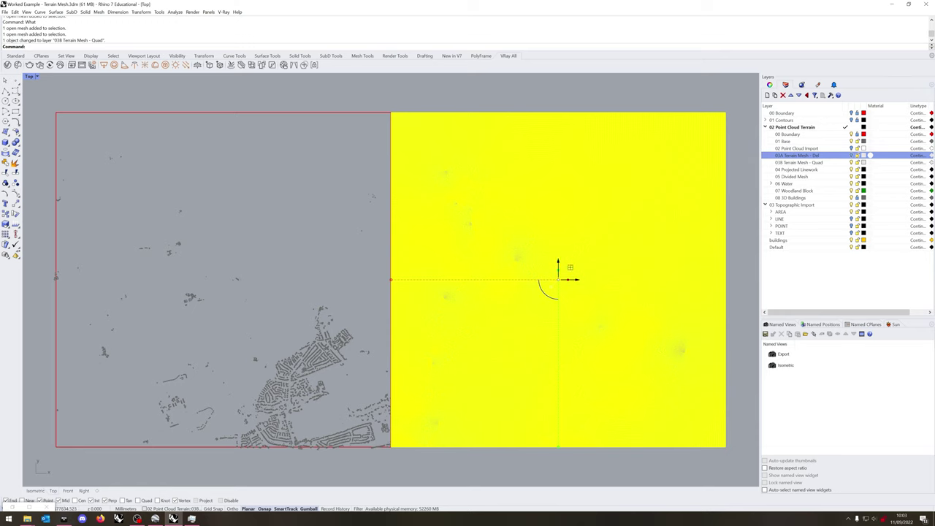
- Move the quad mesh 5000 in the negative X direction onto the boundary square, deselect it and switch to the Isometric view
{"action": "left_click", "coordinate": [576, 279]}
{"action": "type", "text": "5000"}
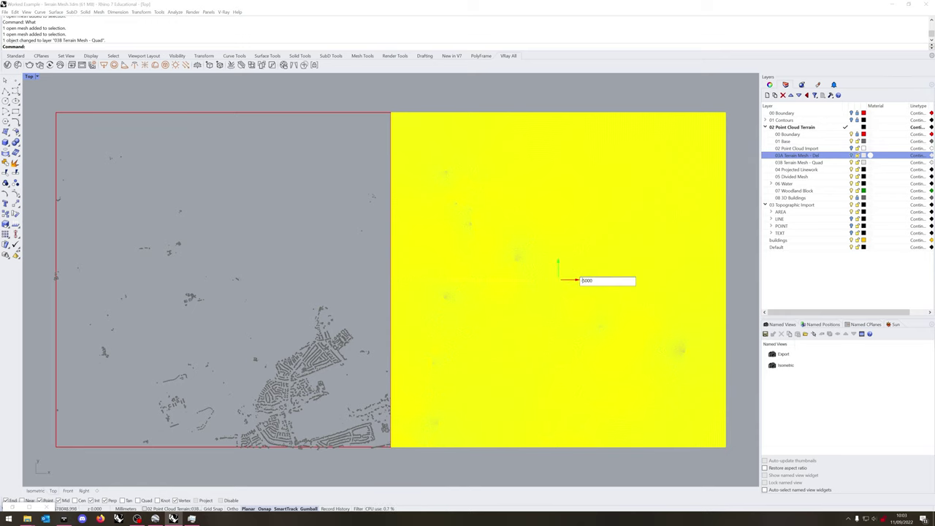
{"action": "key", "text": "Return"}
{"action": "key", "text": "Escape"}
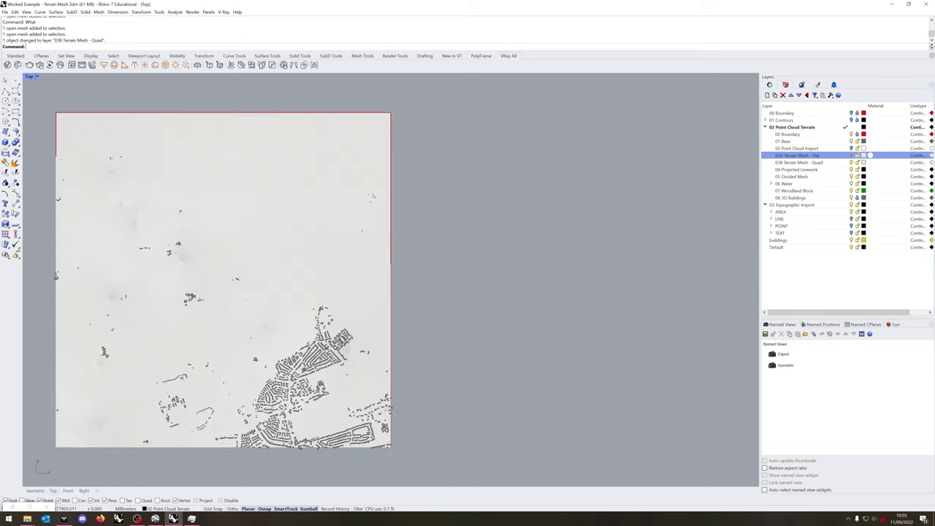
{"action": "right_click_drag", "start_coordinate": [293, 256], "coordinate": [456, 253]}
{"action": "left_click", "coordinate": [35, 491]}
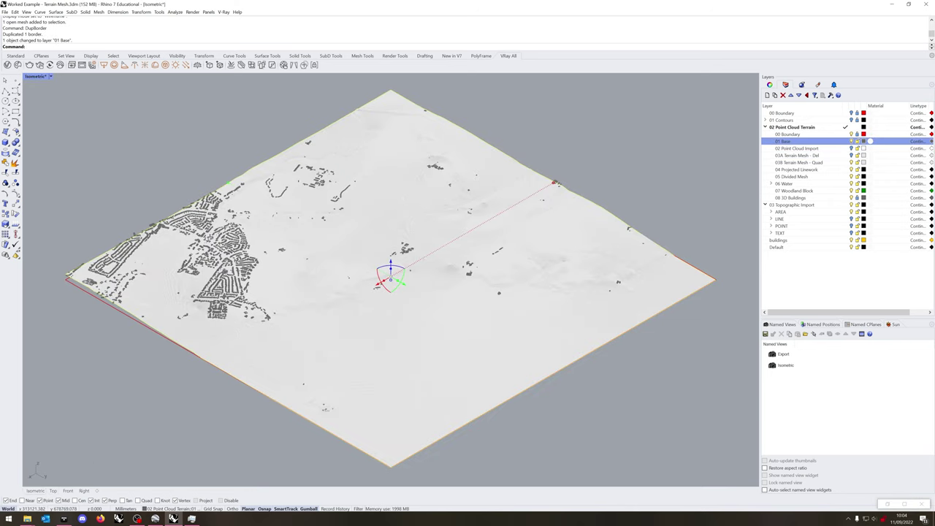
- Hide the 03B Terrain Mesh - Quad and 08 3D Buildings layers and check the duplicated terrain border curve
{"action": "left_click", "coordinate": [851, 162]}
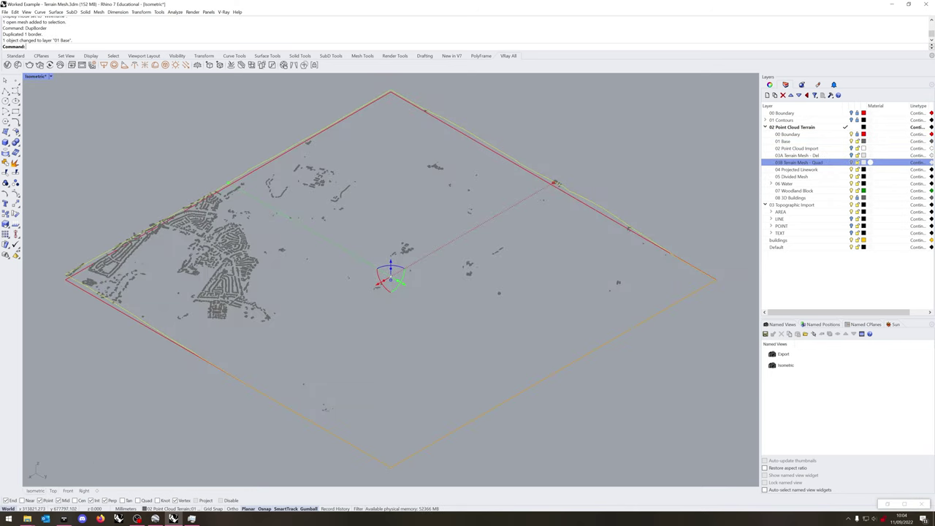
{"action": "left_click", "coordinate": [851, 198]}
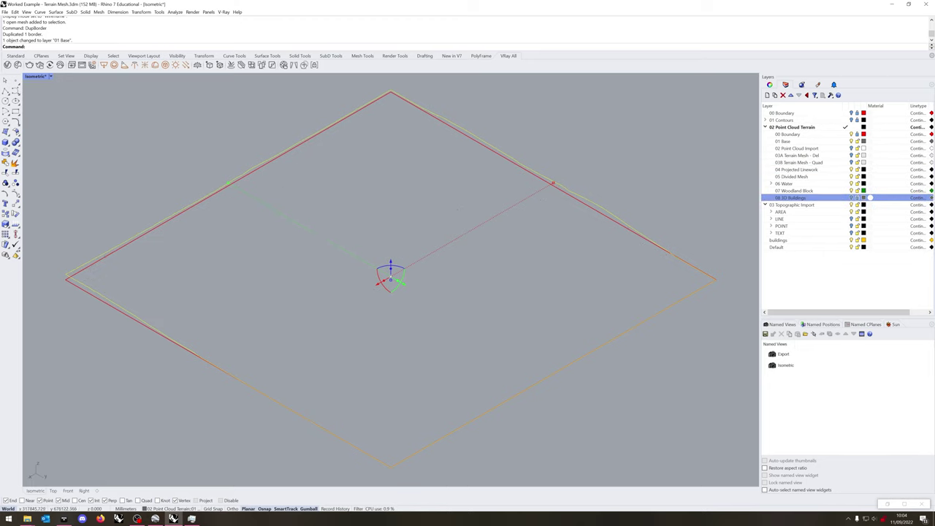
{"action": "key", "text": "Escape"}
{"action": "left_click", "coordinate": [292, 147]}
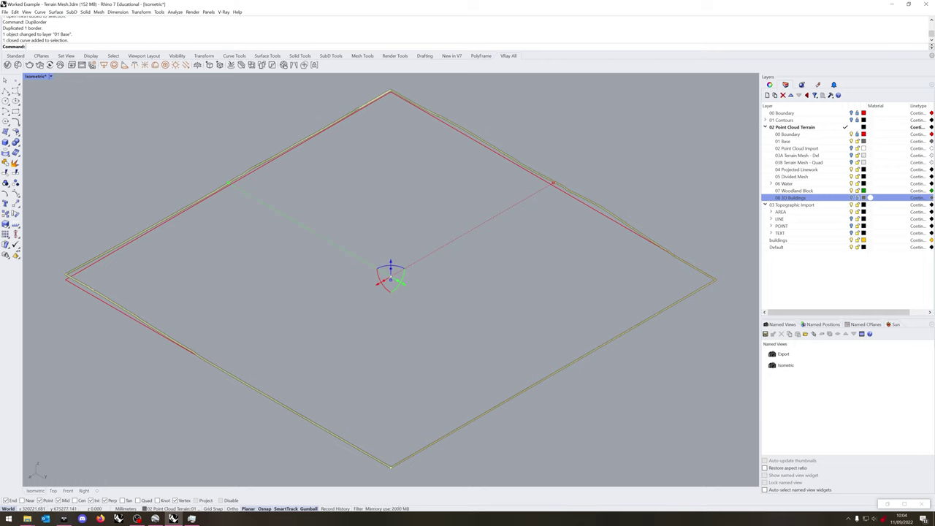
{"action": "key", "text": "Escape"}
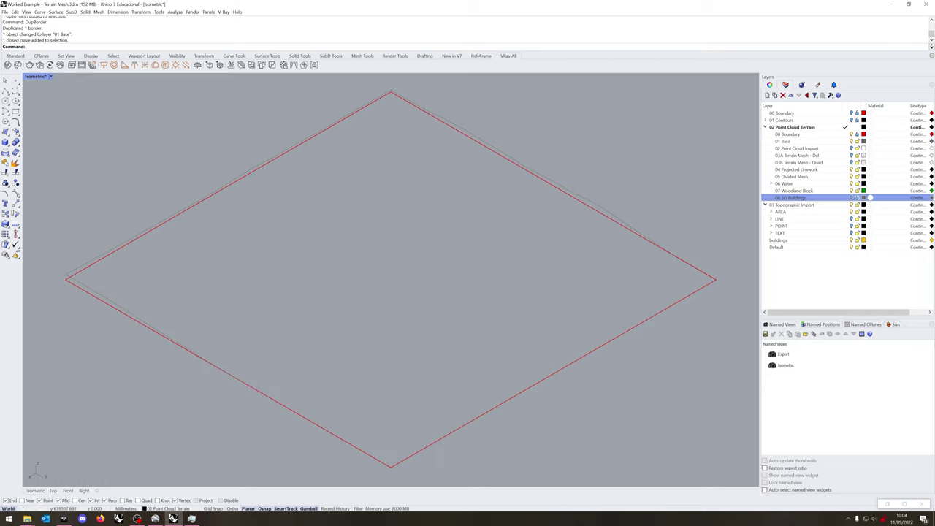
- Undo the last line and layer lock changes and clear the selection of the terrain border curve
{"action": "key", "text": "ctrl+z"}
{"action": "key", "text": "ctrl+z"}
{"action": "key", "text": "ctrl+z"}
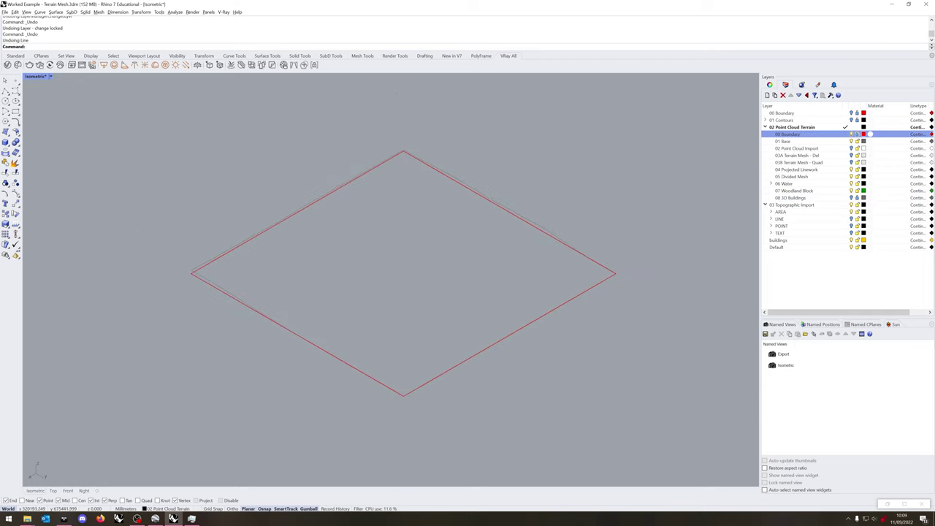
{"action": "left_click", "coordinate": [307, 339]}
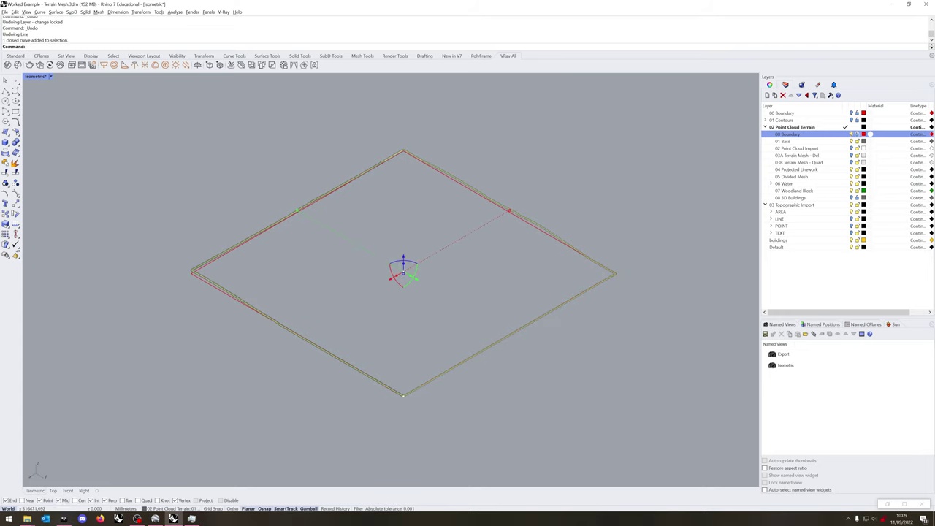
{"action": "left_click", "coordinate": [413, 278]}
{"action": "key", "text": "Escape"}
- Unlock 00 Boundary, copy its boundary curve to the 01 Base layer, and lock and hide 00 Boundary again
{"action": "left_click", "coordinate": [857, 134]}
{"action": "key", "text": "Escape"}
{"action": "left_click", "coordinate": [204, 279]}
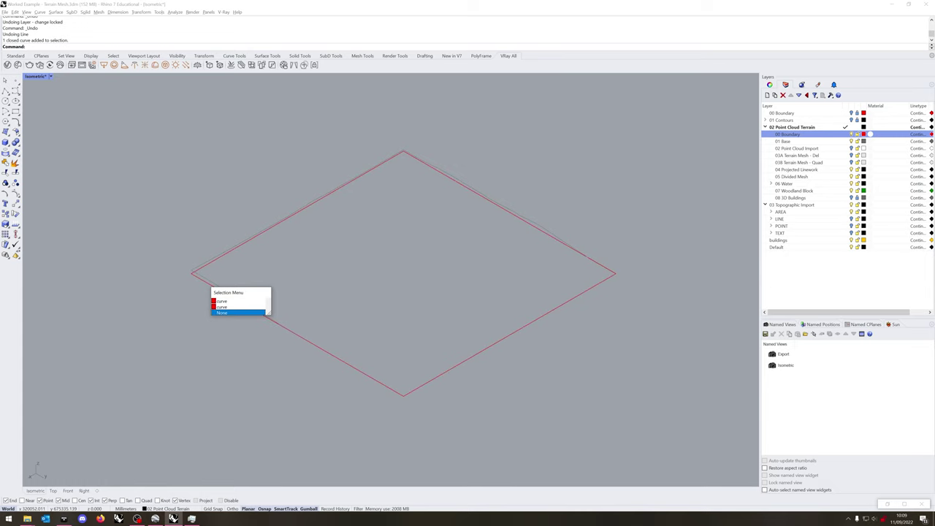
{"action": "left_click", "coordinate": [222, 312]}
{"action": "scroll", "coordinate": [191, 274], "scroll_direction": "up", "scroll_amount": 8}
{"action": "left_click", "coordinate": [215, 254]}
{"action": "right_click", "coordinate": [802, 142]}
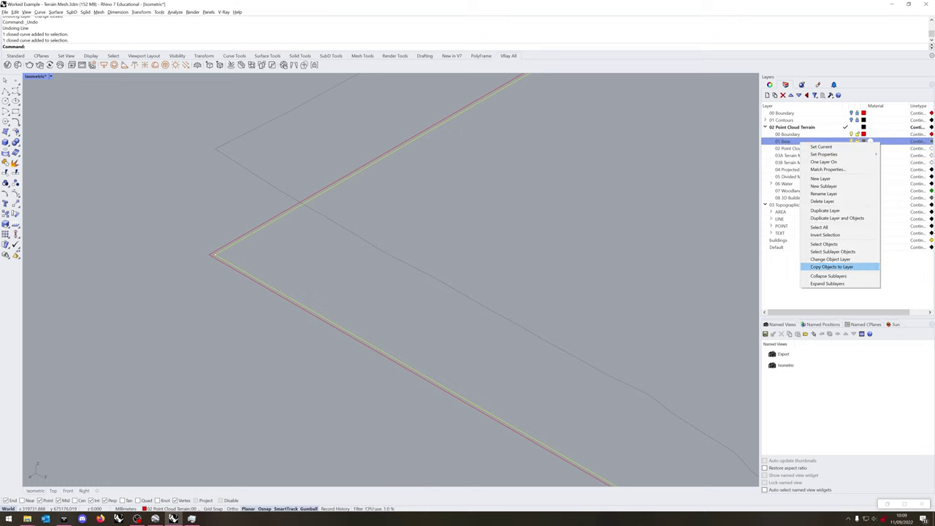
{"action": "left_click", "coordinate": [832, 267]}
{"action": "left_click", "coordinate": [858, 135]}
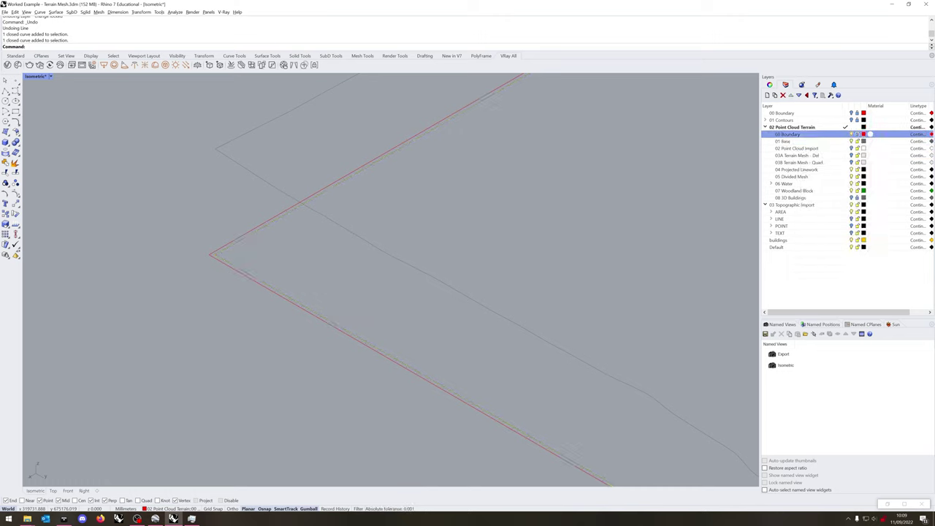
{"action": "left_click", "coordinate": [851, 135]}
- Move the copied boundary curve down by 50 in Z
{"action": "scroll", "coordinate": [218, 302], "scroll_direction": "down", "scroll_amount": 15}
{"action": "scroll", "coordinate": [218, 303], "scroll_direction": "down", "scroll_amount": 4}
{"action": "scroll", "coordinate": [274, 340], "scroll_direction": "up", "scroll_amount": 2}
{"action": "left_click", "coordinate": [273, 336]}
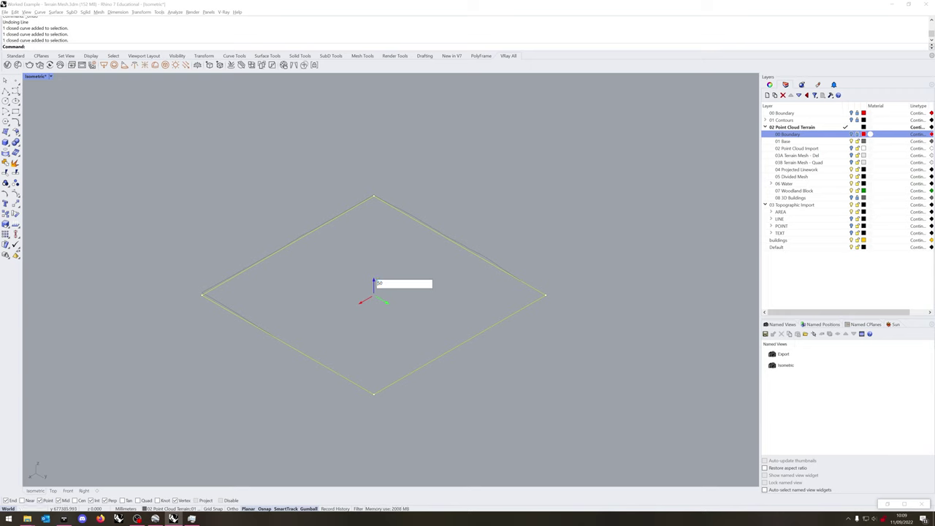
{"action": "key", "text": "Escape"}
- Offset the lowered boundary curve outward by a distance of 52.5
{"action": "scroll", "coordinate": [310, 354], "scroll_direction": "up", "scroll_amount": 4}
{"action": "left_click", "coordinate": [310, 361]}
{"action": "type", "text": "Offset"}
{"action": "key", "text": "Return"}
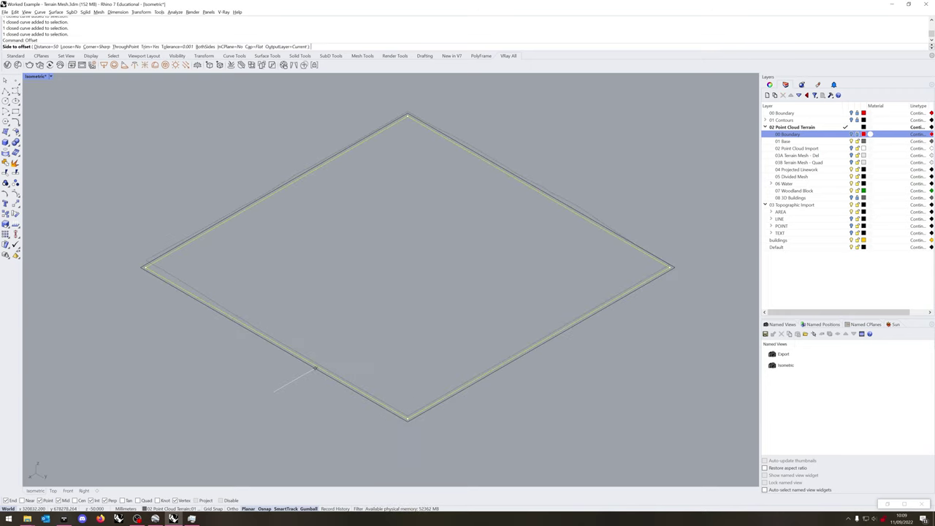
{"action": "type", "text": "52.5"}
{"action": "key", "text": "Return"}
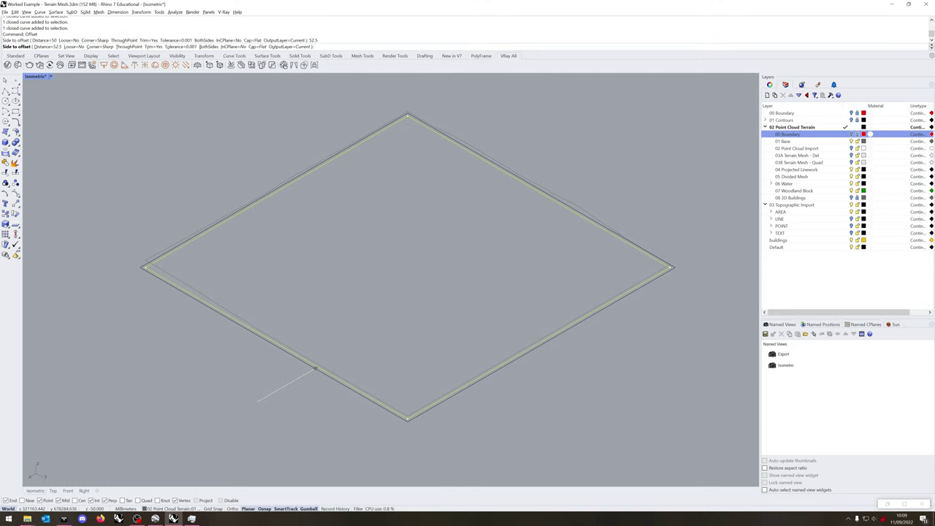
{"action": "left_click", "coordinate": [315, 369]}
{"action": "key", "text": "Escape"}
- Explode the duplicated terrain border curve into its individual segments
{"action": "left_click", "coordinate": [315, 361]}
{"action": "middle_click", "coordinate": [375, 343]}
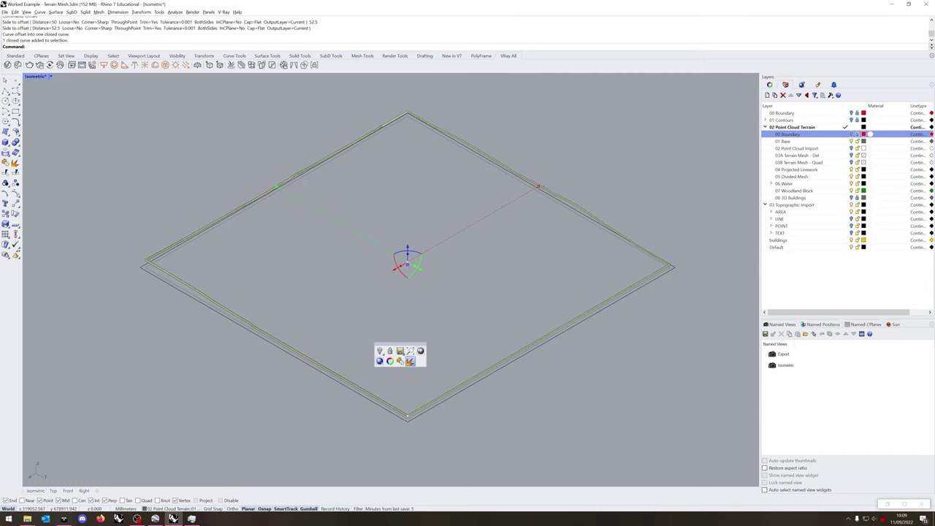
{"action": "left_click", "coordinate": [394, 359]}
- Remove the border segments at the corners from the selection and join the remaining segments into separate sides
{"action": "scroll", "coordinate": [405, 398], "scroll_direction": "up", "scroll_amount": 5}
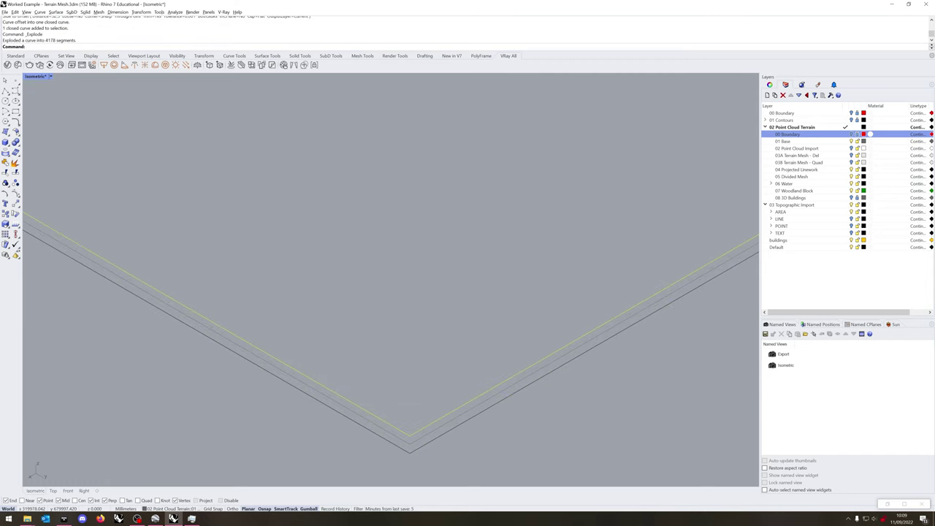
{"action": "left_click", "coordinate": [413, 434], "text": "ctrl"}
{"action": "scroll", "coordinate": [411, 437], "scroll_direction": "up", "scroll_amount": 15}
{"action": "left_click", "coordinate": [405, 430], "text": "ctrl"}
{"action": "left_click", "coordinate": [437, 411], "text": "shift"}
{"action": "scroll", "coordinate": [443, 427], "scroll_direction": "down", "scroll_amount": 20}
{"action": "scroll", "coordinate": [306, 349], "scroll_direction": "up", "scroll_amount": 18}
{"action": "scroll", "coordinate": [346, 381], "scroll_direction": "up", "scroll_amount": 15}
{"action": "left_click", "coordinate": [324, 378], "text": "ctrl"}
{"action": "scroll", "coordinate": [323, 380], "scroll_direction": "down", "scroll_amount": 20}
{"action": "scroll", "coordinate": [574, 226], "scroll_direction": "up", "scroll_amount": 15}
{"action": "scroll", "coordinate": [576, 247], "scroll_direction": "up", "scroll_amount": 12}
{"action": "scroll", "coordinate": [512, 325], "scroll_direction": "down", "scroll_amount": 5}
{"action": "scroll", "coordinate": [511, 326], "scroll_direction": "up", "scroll_amount": 6}
{"action": "scroll", "coordinate": [453, 272], "scroll_direction": "up", "scroll_amount": 10}
{"action": "left_click", "coordinate": [484, 266], "text": "ctrl"}
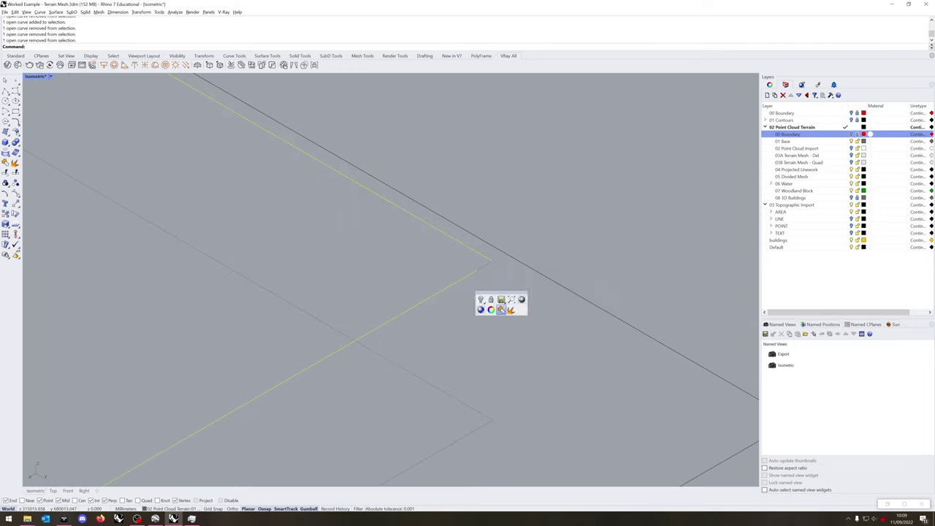
{"action": "key", "text": "ctrl+j"}
- Window-select the leftover corner segments together with their adjoining border sides and join them
{"action": "scroll", "coordinate": [474, 306], "scroll_direction": "down", "scroll_amount": 8}
{"action": "left_click_drag", "start_coordinate": [403, 386], "coordinate": [535, 295]}
{"action": "left_click_drag", "start_coordinate": [316, 314], "coordinate": [438, 234]}
{"action": "middle_click", "coordinate": [435, 276]}
{"action": "left_click", "coordinate": [436, 278]}
- Move the two far sides of the terrain border outward by 52.5, one along Y and the other along X
{"action": "scroll", "coordinate": [438, 293], "scroll_direction": "up", "scroll_amount": 5}
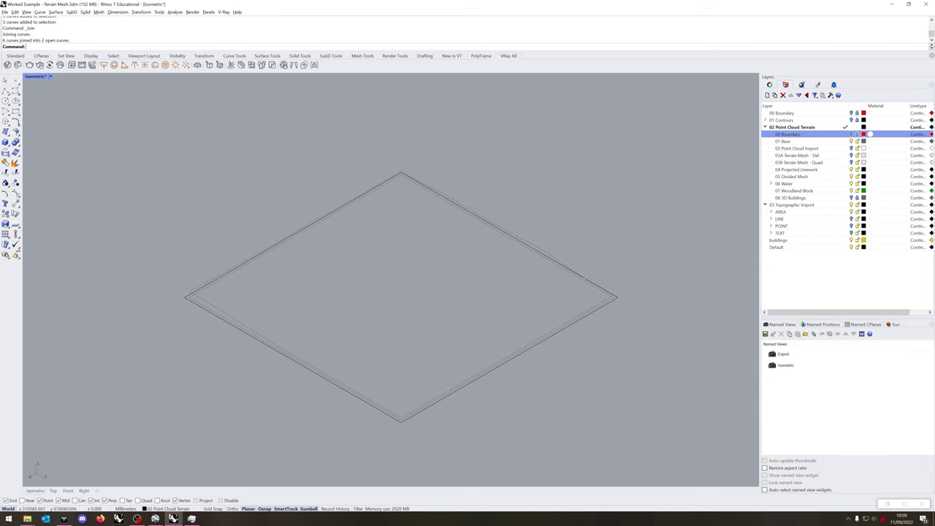
{"action": "scroll", "coordinate": [188, 292], "scroll_direction": "up", "scroll_amount": 3}
{"action": "left_click", "coordinate": [384, 187]}
{"action": "scroll", "coordinate": [220, 301], "scroll_direction": "down", "scroll_amount": 4}
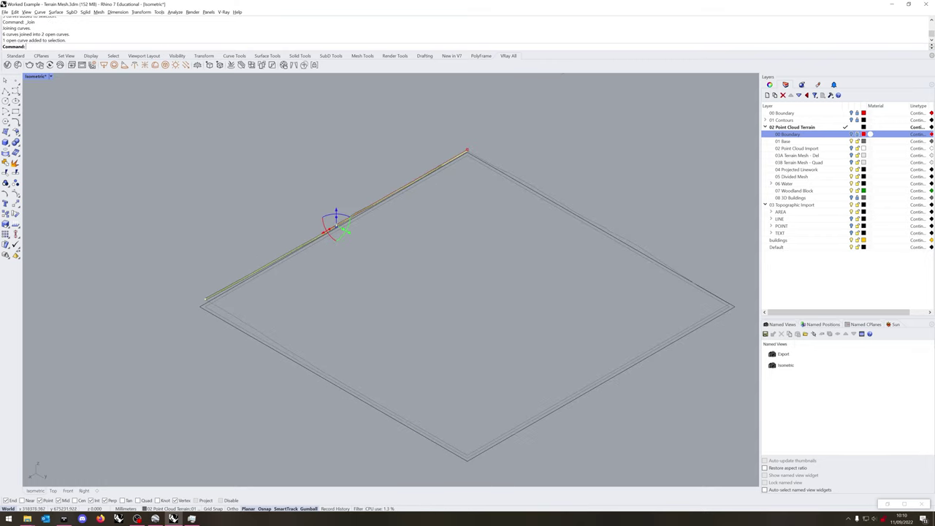
{"action": "left_click", "coordinate": [347, 231]}
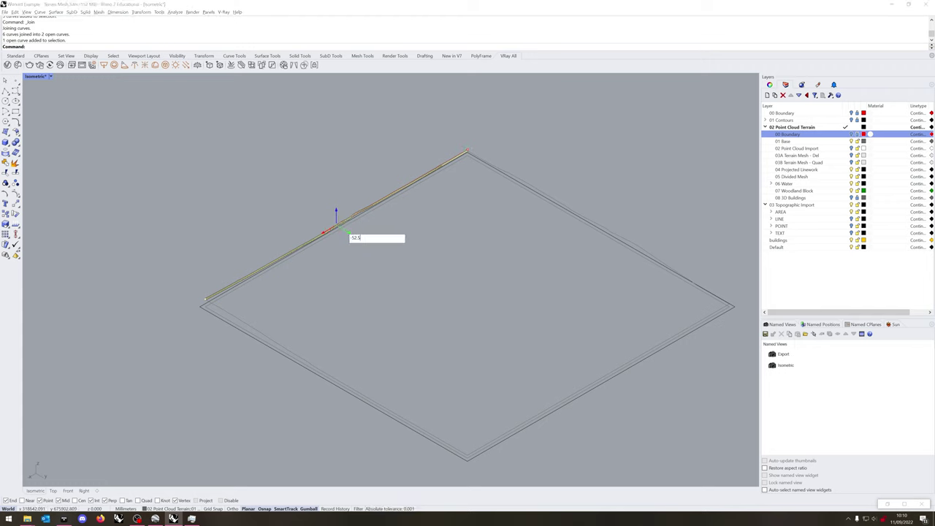
{"action": "key", "text": "Return"}
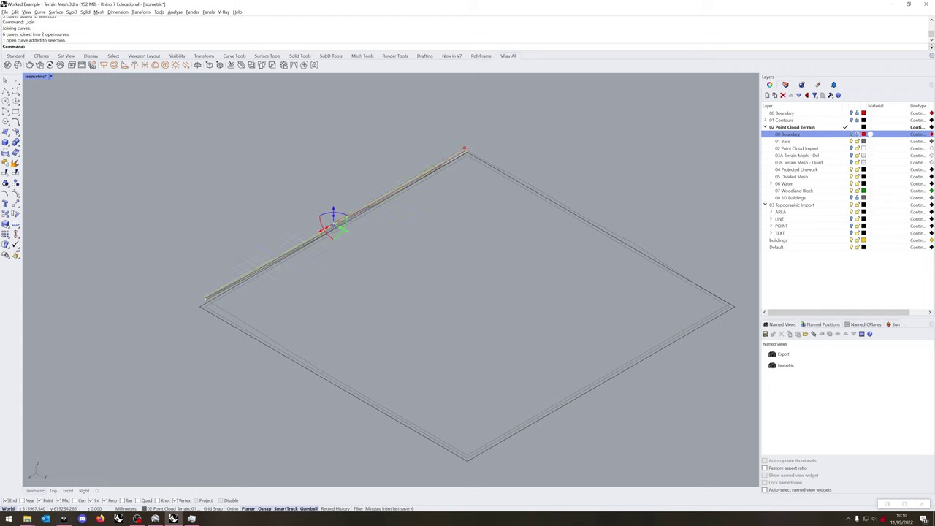
{"action": "left_click", "coordinate": [585, 220]}
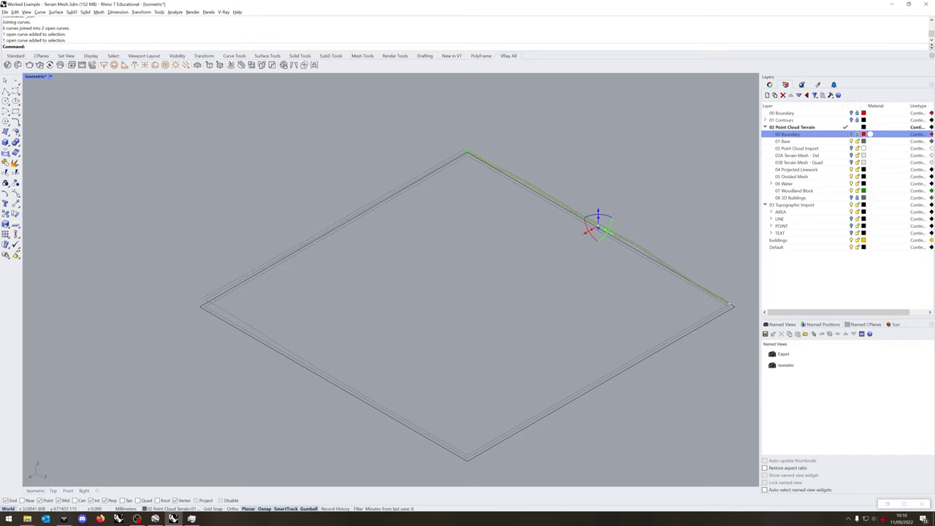
{"action": "left_click", "coordinate": [586, 233]}
{"action": "key", "text": "Return"}
- Move the two near sides of the terrain border outward by 52.5, along X and Y respectively, and deselect them
{"action": "left_click", "coordinate": [328, 372]}
{"action": "left_click", "coordinate": [324, 383]}
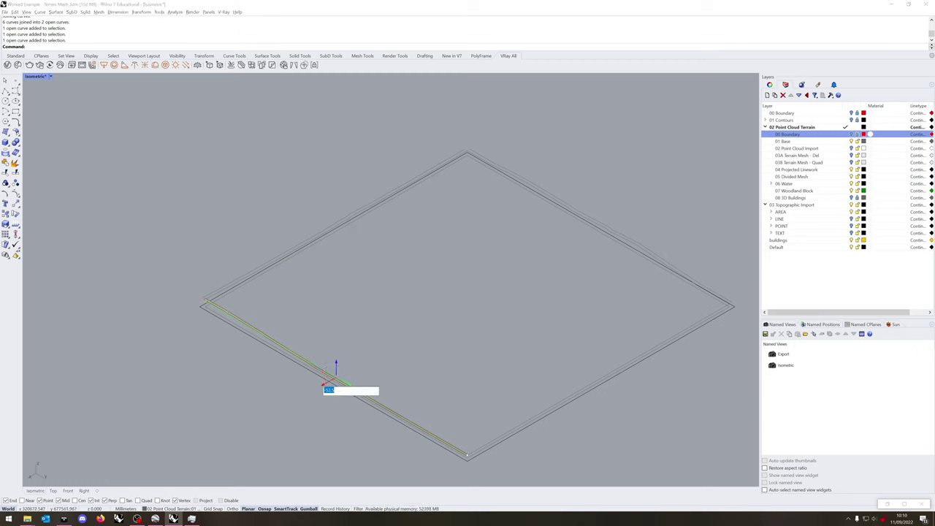
{"action": "key", "text": "Return"}
{"action": "left_click", "coordinate": [599, 382]}
{"action": "left_click", "coordinate": [608, 385]}
{"action": "key", "text": "Return"}
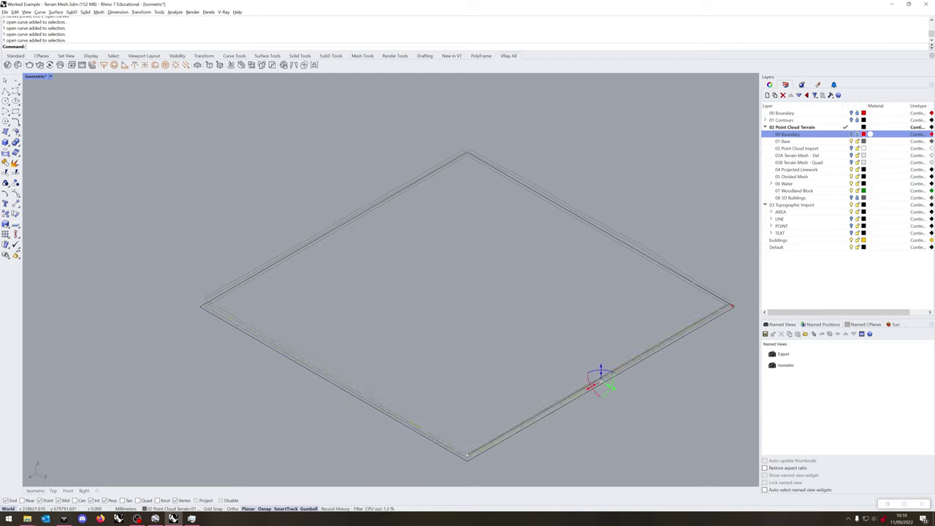
{"action": "key", "text": "Escape"}
{"action": "right_click_drag", "start_coordinate": [523, 364], "coordinate": [436, 332]}
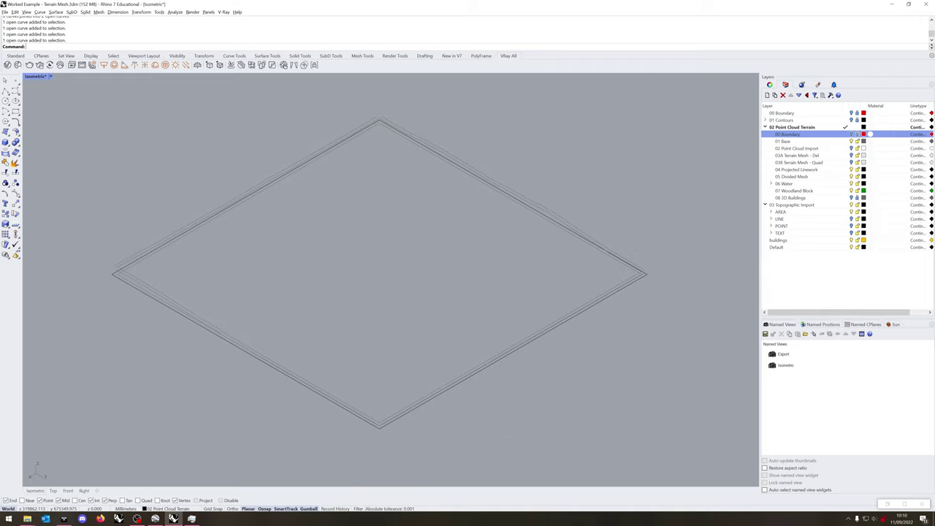
- Draw small rectangles between the open ends of the moved border sides at the left and far corners
{"action": "scroll", "coordinate": [110, 264], "scroll_direction": "up", "scroll_amount": 14}
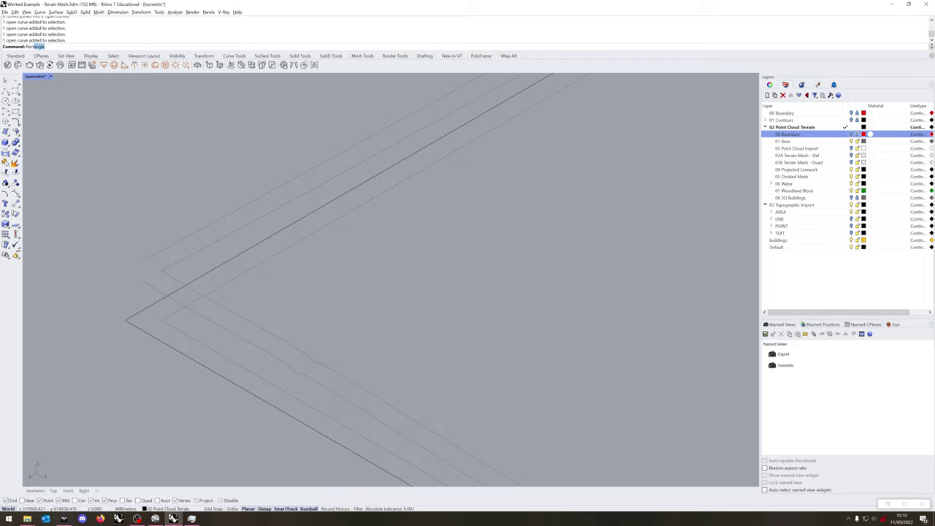
{"action": "key", "text": "Return"}
{"action": "left_click", "coordinate": [143, 259]}
{"action": "left_click", "coordinate": [145, 281]}
{"action": "scroll", "coordinate": [137, 283], "scroll_direction": "down", "scroll_amount": 14}
{"action": "scroll", "coordinate": [416, 135], "scroll_direction": "up", "scroll_amount": 4}
{"action": "key", "text": "Return"}
{"action": "left_click", "coordinate": [415, 139]}
{"action": "key", "text": "Escape"}
- Draw a small rectangle between the open ends of the border sides at the right corner
{"action": "scroll", "coordinate": [445, 141], "scroll_direction": "down", "scroll_amount": 4}
{"action": "scroll", "coordinate": [599, 277], "scroll_direction": "up", "scroll_amount": 5}
{"action": "key", "text": "Return"}
{"action": "left_click", "coordinate": [583, 284]}
{"action": "key", "text": "Escape"}
{"action": "scroll", "coordinate": [586, 286], "scroll_direction": "up", "scroll_amount": 5}
{"action": "key", "text": "Return"}
{"action": "left_click", "coordinate": [576, 282]}
{"action": "key", "text": "Escape"}
{"action": "scroll", "coordinate": [584, 215], "scroll_direction": "down", "scroll_amount": 4}
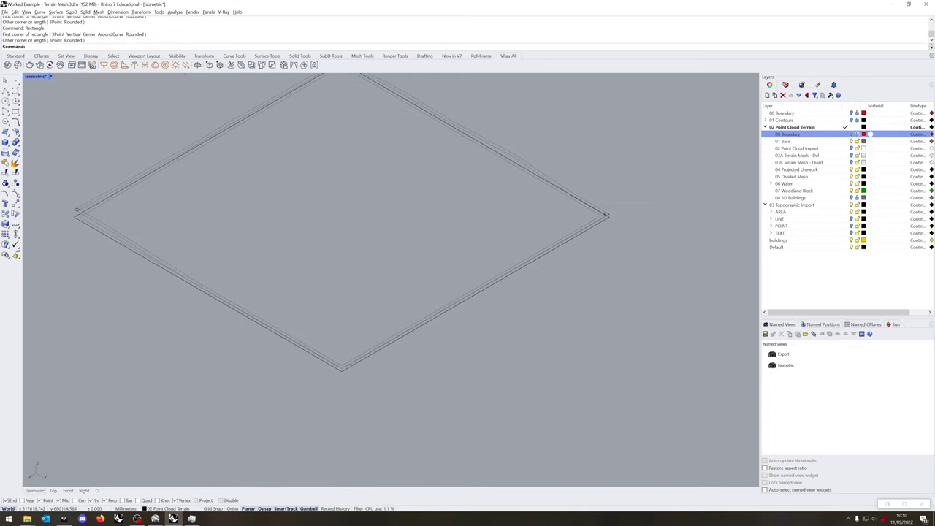
- Draw a small rectangle between the open ends of the border sides at the near corner
{"action": "scroll", "coordinate": [343, 369], "scroll_direction": "up", "scroll_amount": 5}
{"action": "scroll", "coordinate": [360, 353], "scroll_direction": "up", "scroll_amount": 4}
{"action": "key", "text": "Return"}
{"action": "left_click", "coordinate": [359, 355]}
{"action": "left_click", "coordinate": [422, 358]}
{"action": "scroll", "coordinate": [422, 358], "scroll_direction": "down", "scroll_amount": 6}
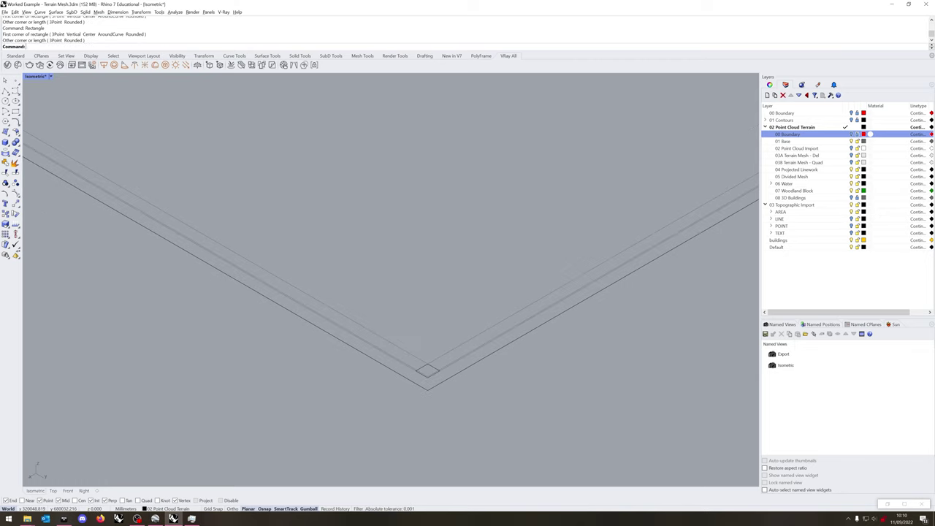
{"action": "scroll", "coordinate": [244, 272], "scroll_direction": "up", "scroll_amount": 5}
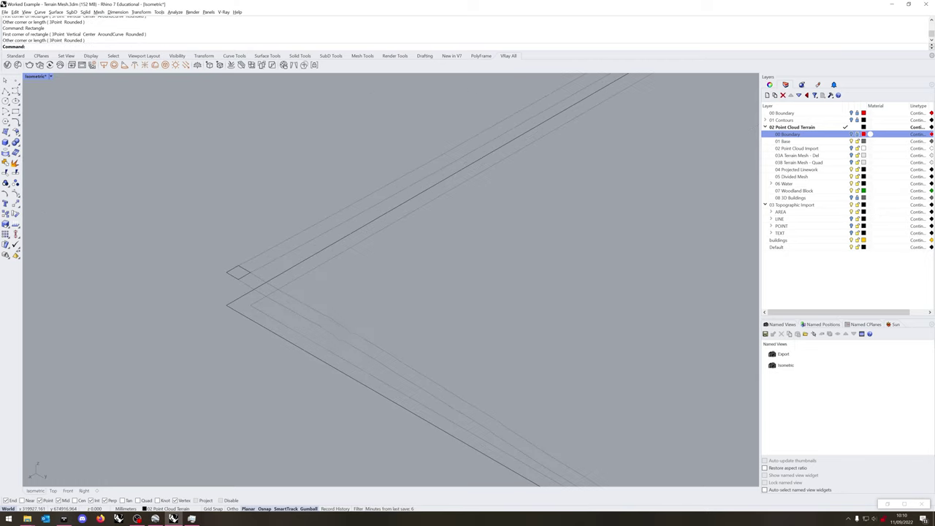
- Select the small rectangles at all four corners of the border and explode them into segments
{"action": "left_click", "coordinate": [238, 274]}
{"action": "scroll", "coordinate": [232, 281], "scroll_direction": "down", "scroll_amount": 4}
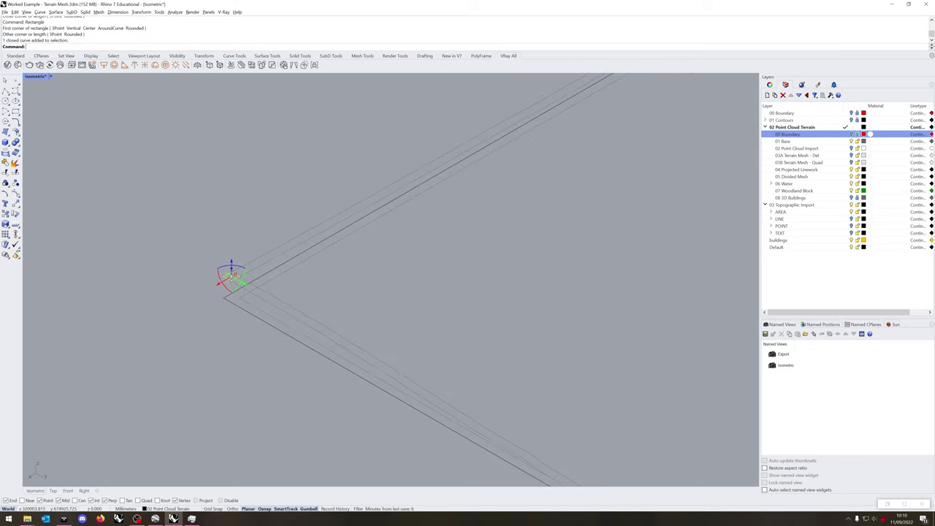
{"action": "left_click_drag", "start_coordinate": [521, 142], "coordinate": [522, 142], "text": "shift"}
{"action": "right_click_drag", "start_coordinate": [522, 142], "coordinate": [352, 132], "text": "shift"}
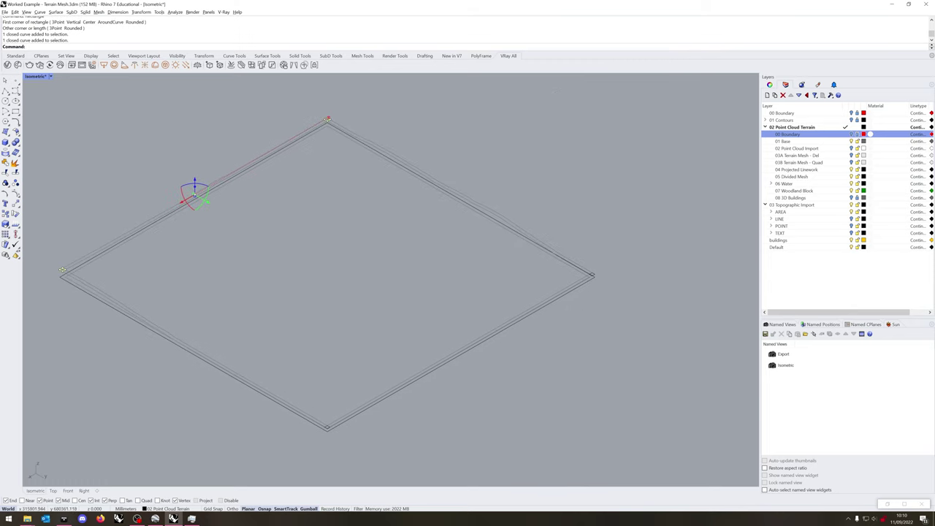
{"action": "left_click_drag", "start_coordinate": [562, 312], "coordinate": [562, 311], "text": "shift"}
{"action": "left_click_drag", "start_coordinate": [351, 408], "coordinate": [307, 447], "text": "shift"}
{"action": "middle_click", "coordinate": [352, 380]}
{"action": "left_click", "coordinate": [361, 387]}
{"action": "right_click_drag", "start_coordinate": [211, 177], "coordinate": [287, 178], "text": "shift"}
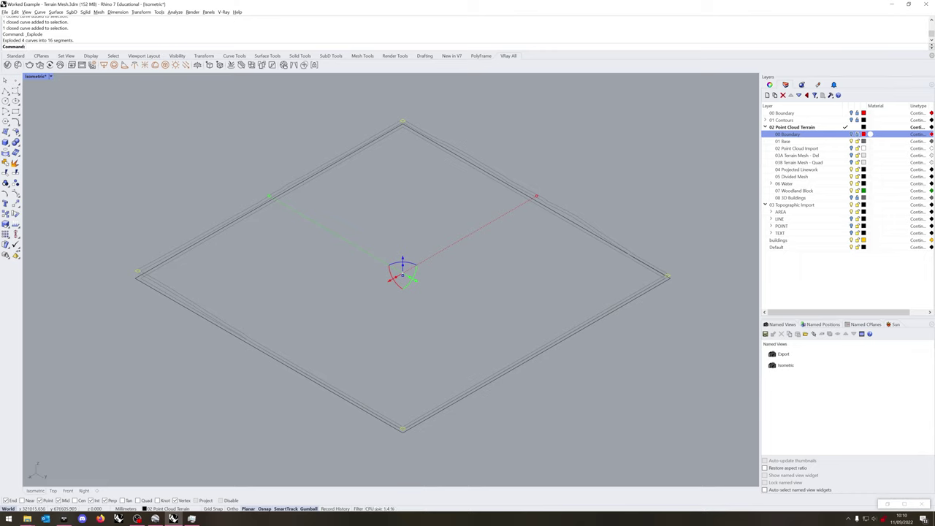
- Create an EdgeSrf surface from the four segments of each small corner square, one corner at a time
{"action": "key", "text": "Return"}
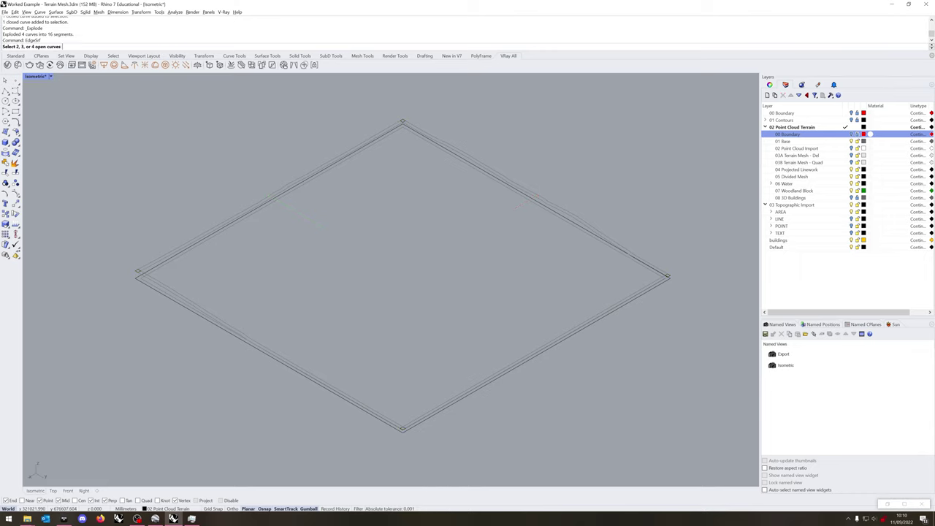
{"action": "left_click_drag", "start_coordinate": [141, 261], "coordinate": [101, 307]}
{"action": "left_click_drag", "start_coordinate": [415, 100], "coordinate": [415, 100]}
{"action": "key", "text": "Return"}
{"action": "left_click_drag", "start_coordinate": [579, 296], "coordinate": [653, 269]}
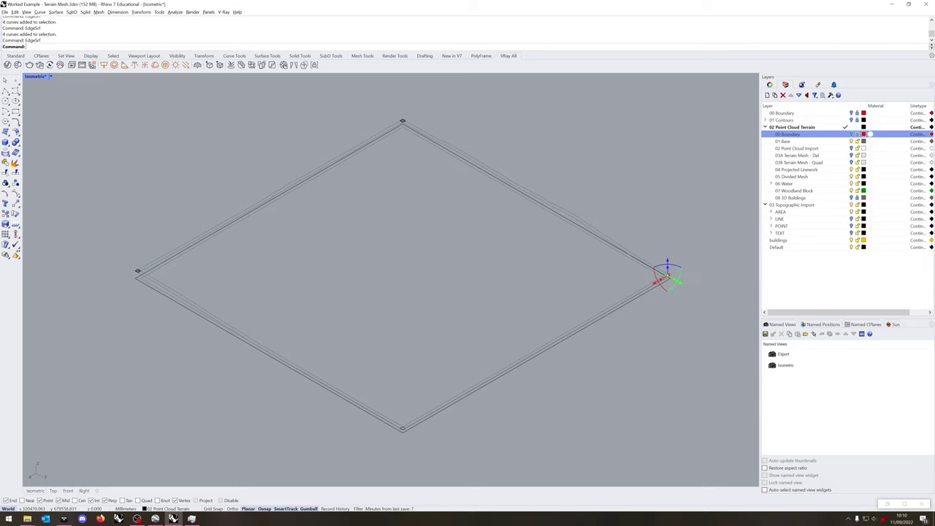
{"action": "key", "text": "Return"}
{"action": "left_click_drag", "start_coordinate": [431, 413], "coordinate": [376, 446]}
{"action": "key", "text": "Return"}
- Create an EdgeSrf strip surface along the near-left side from its inner and outer curves and the corner segments at both ends
{"action": "scroll", "coordinate": [137, 271], "scroll_direction": "up", "scroll_amount": 20}
{"action": "left_click", "coordinate": [162, 272]}
{"action": "left_click", "coordinate": [178, 290]}
{"action": "left_click", "coordinate": [188, 279], "text": "shift"}
{"action": "left_click", "coordinate": [175, 298], "text": "shift"}
{"action": "scroll", "coordinate": [173, 282], "scroll_direction": "down", "scroll_amount": 20}
{"action": "scroll", "coordinate": [347, 372], "scroll_direction": "up", "scroll_amount": 15}
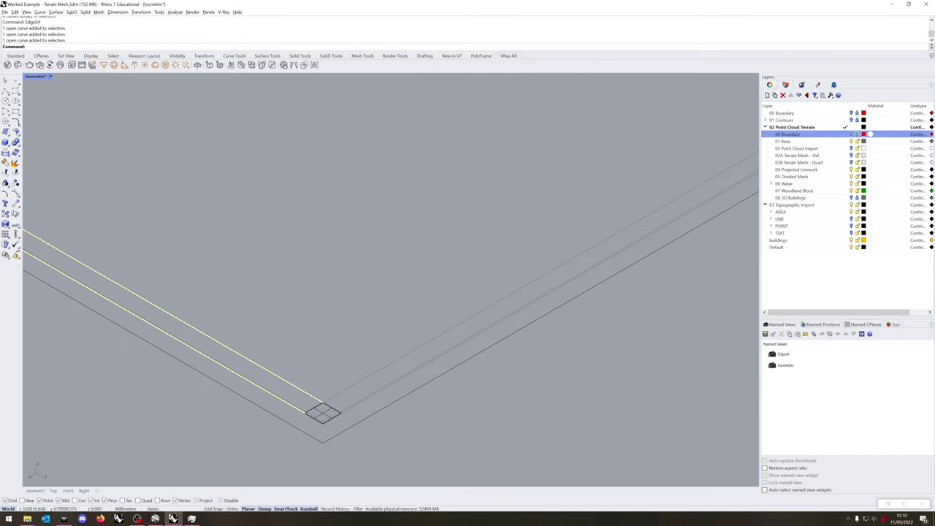
{"action": "left_click", "coordinate": [322, 407]}
{"action": "left_click", "coordinate": [330, 418]}
{"action": "key", "text": "Escape"}
- Create an EdgeSrf strip surface along the near-right side from its two long curves and the end segments of the adjoining corner squares
{"action": "scroll", "coordinate": [346, 412], "scroll_direction": "up", "scroll_amount": 8}
{"action": "left_click", "coordinate": [346, 407]}
{"action": "left_click", "coordinate": [319, 406], "text": "shift"}
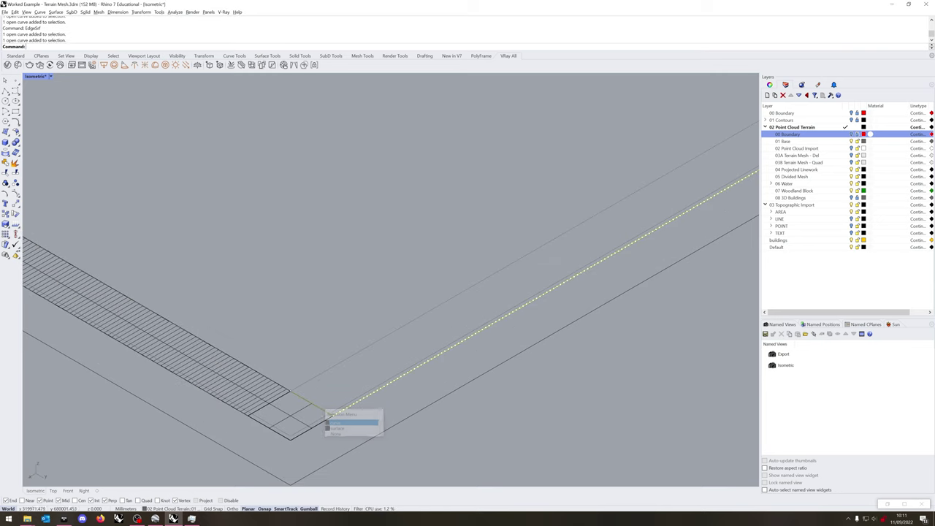
{"action": "left_click", "coordinate": [335, 423]}
{"action": "scroll", "coordinate": [335, 423], "scroll_direction": "down", "scroll_amount": 8}
{"action": "scroll", "coordinate": [526, 260], "scroll_direction": "up", "scroll_amount": 8}
{"action": "scroll", "coordinate": [504, 270], "scroll_direction": "up", "scroll_amount": 5}
{"action": "left_click", "coordinate": [567, 242]}
{"action": "left_click", "coordinate": [570, 253]}
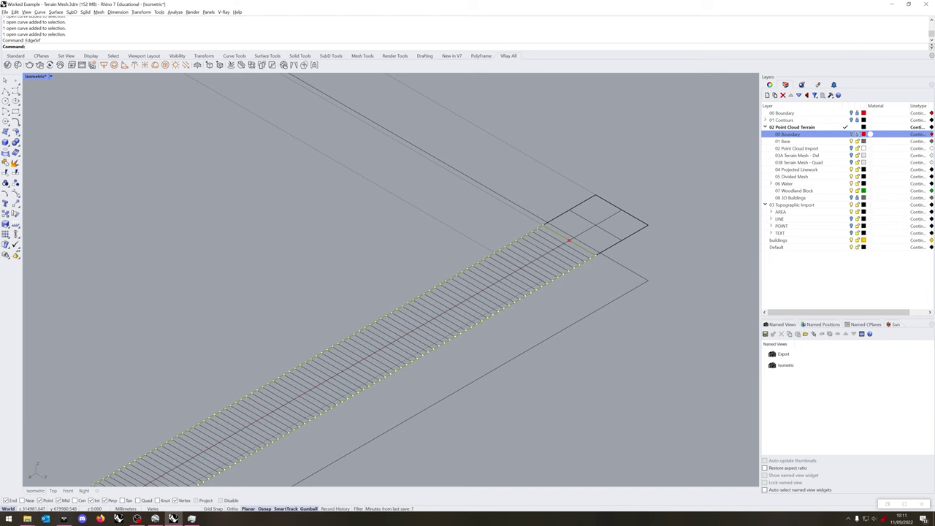
{"action": "key", "text": "Escape"}
- Create an EdgeSrf strip surface along the far-right side, between the right and far corner squares
{"action": "left_click", "coordinate": [525, 214]}
{"action": "left_click", "coordinate": [570, 211]}
{"action": "left_click", "coordinate": [593, 227]}
{"action": "scroll", "coordinate": [555, 277], "scroll_direction": "down", "scroll_amount": 6}
{"action": "scroll", "coordinate": [315, 219], "scroll_direction": "up", "scroll_amount": 6}
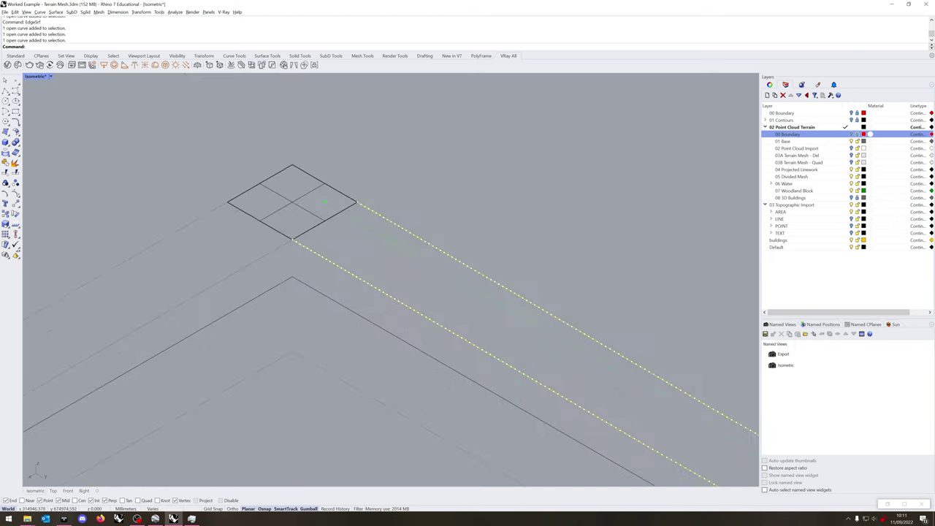
{"action": "left_click", "coordinate": [333, 218]}
{"action": "left_click", "coordinate": [347, 235]}
{"action": "key", "text": "Escape"}
- Create an EdgeSrf strip surface along the far-left side, closing the terrain border between the far and left corner squares
{"action": "left_click", "coordinate": [271, 252]}
{"action": "left_click", "coordinate": [282, 234], "text": "shift"}
{"action": "left_click", "coordinate": [307, 250]}
{"action": "left_click", "coordinate": [197, 219], "text": "shift"}
{"action": "scroll", "coordinate": [522, 245], "scroll_direction": "down", "scroll_amount": 10}
{"action": "scroll", "coordinate": [318, 365], "scroll_direction": "up", "scroll_amount": 10}
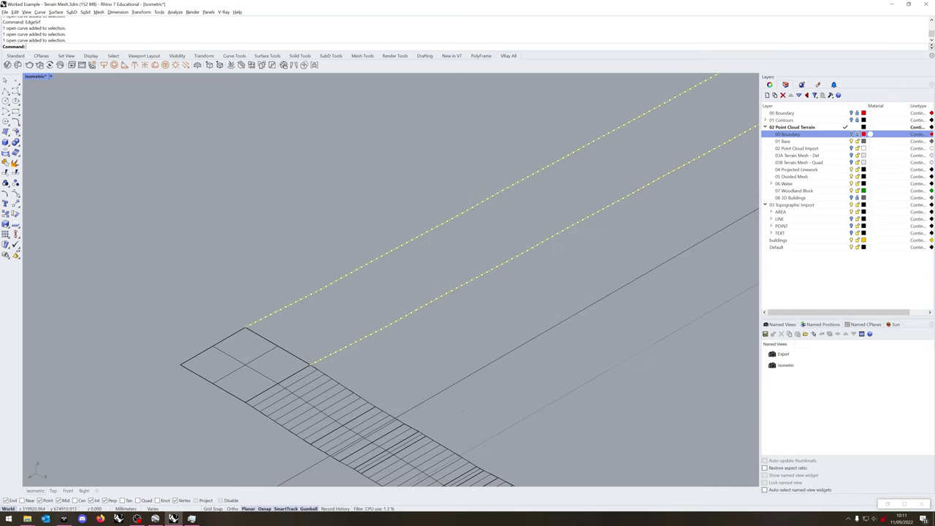
{"action": "left_click", "coordinate": [284, 349], "text": "shift"}
{"action": "left_click", "coordinate": [321, 361]}
{"action": "key", "text": "Return"}
{"action": "key", "text": "Escape"}
{"action": "scroll", "coordinate": [323, 335], "scroll_direction": "down", "scroll_amount": 12}
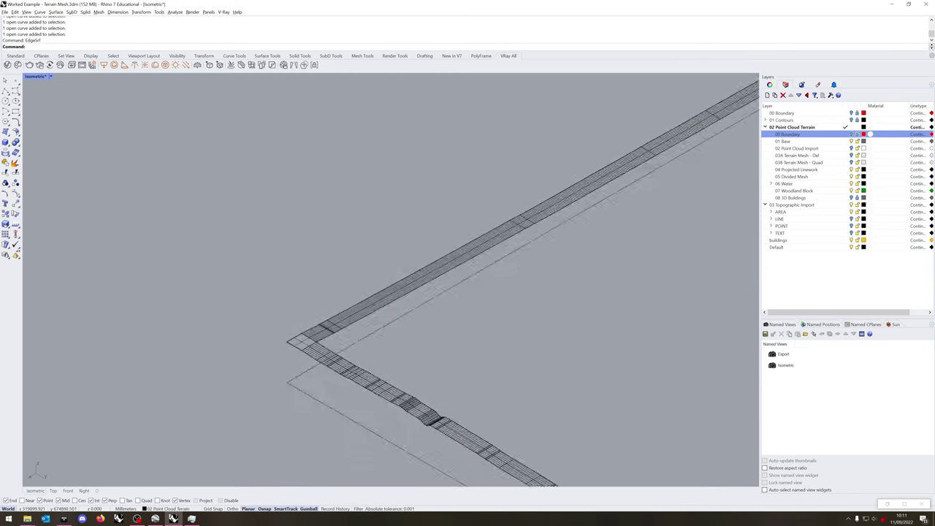
- Select the outer edge curves of the border strips and corner square around the left corner
{"action": "scroll", "coordinate": [313, 332], "scroll_direction": "down", "scroll_amount": 8}
{"action": "right_click_drag", "start_coordinate": [312, 332], "coordinate": [208, 305]}
{"action": "scroll", "coordinate": [196, 314], "scroll_direction": "up", "scroll_amount": 7}
{"action": "scroll", "coordinate": [210, 329], "scroll_direction": "up", "scroll_amount": 3}
{"action": "left_click", "coordinate": [219, 303]}
{"action": "left_click", "coordinate": [235, 319]}
{"action": "left_click", "coordinate": [203, 293], "text": "shift"}
{"action": "left_click", "coordinate": [221, 308]}
{"action": "left_click", "coordinate": [203, 284], "text": "shift"}
{"action": "left_click", "coordinate": [219, 300]}
{"action": "left_click", "coordinate": [227, 272], "text": "shift"}
{"action": "left_click", "coordinate": [243, 290]}
- Add the outer edge curves around the far corner to the selection, including the long curve of the far-right side
{"action": "scroll", "coordinate": [189, 302], "scroll_direction": "down", "scroll_amount": 14}
{"action": "right_click_drag", "start_coordinate": [456, 154], "coordinate": [363, 207]}
{"action": "scroll", "coordinate": [362, 206], "scroll_direction": "up", "scroll_amount": 5}
{"action": "left_click", "coordinate": [369, 223]}
{"action": "left_click", "coordinate": [387, 238]}
{"action": "left_click", "coordinate": [377, 220], "text": "shift"}
{"action": "left_click", "coordinate": [398, 234]}
{"action": "left_click", "coordinate": [420, 244], "text": "shift"}
- Add the outer edge curves at the right and near corners to the selection and isolate the selected curves
{"action": "scroll", "coordinate": [328, 217], "scroll_direction": "down", "scroll_amount": 14}
{"action": "scroll", "coordinate": [445, 283], "scroll_direction": "up", "scroll_amount": 10}
{"action": "left_click", "coordinate": [453, 285]}
{"action": "left_click", "coordinate": [471, 297]}
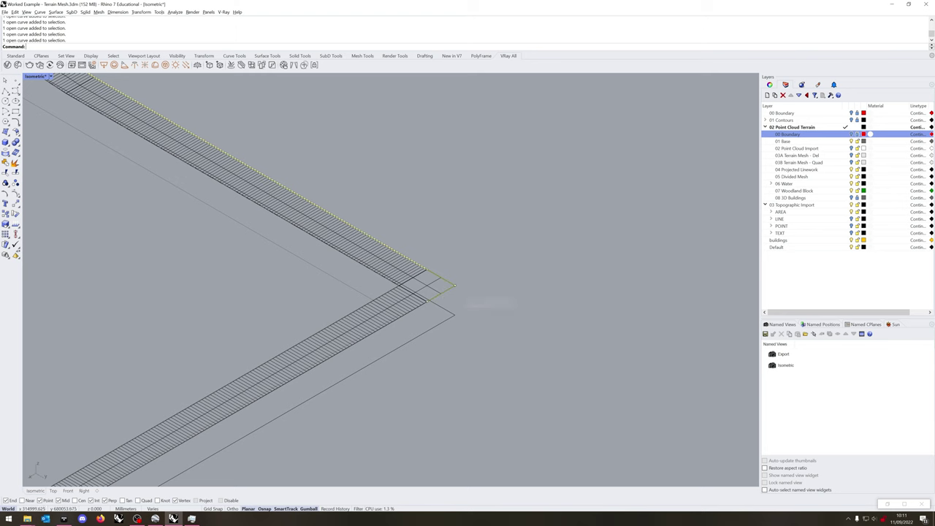
{"action": "left_click", "coordinate": [430, 313]}
{"action": "left_click", "coordinate": [447, 328]}
{"action": "scroll", "coordinate": [447, 328], "scroll_direction": "down", "scroll_amount": 10}
{"action": "scroll", "coordinate": [380, 379], "scroll_direction": "up", "scroll_amount": 10}
{"action": "left_click", "coordinate": [403, 422]}
{"action": "left_click", "coordinate": [421, 437]}
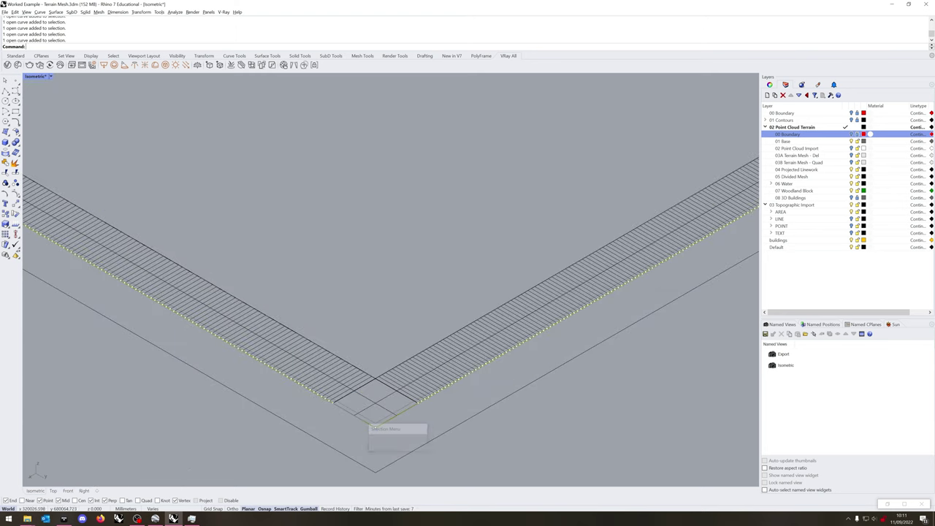
{"action": "scroll", "coordinate": [415, 391], "scroll_direction": "down", "scroll_amount": 10}
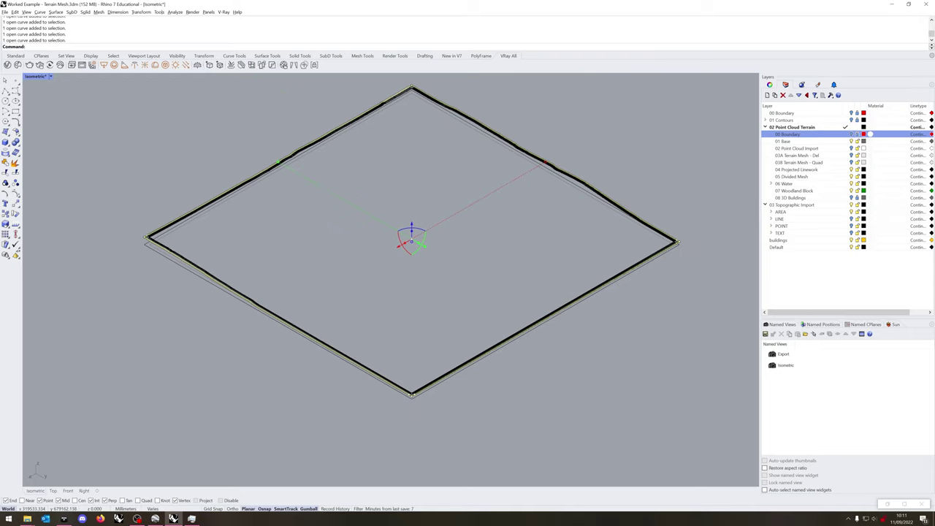
{"action": "key", "text": "Return"}
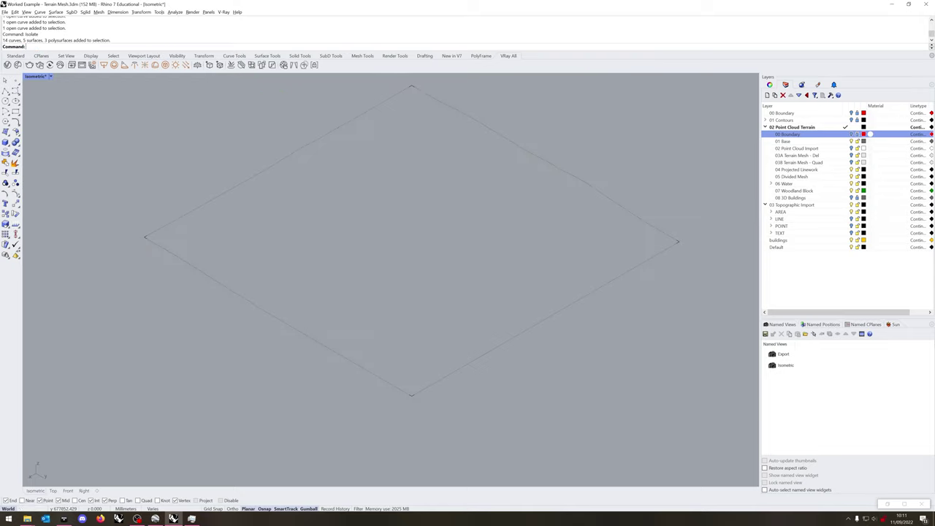
- Join the long outer curve of the far-left side with its short corner segments at both ends
{"action": "left_click", "coordinate": [278, 161]}
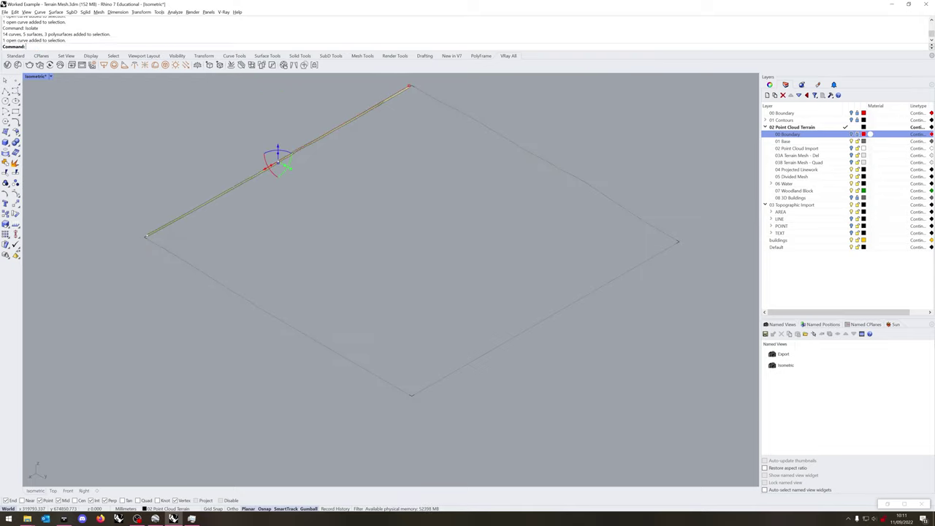
{"action": "scroll", "coordinate": [150, 232], "scroll_direction": "up", "scroll_amount": 8}
{"action": "left_click", "coordinate": [137, 243], "text": "shift"}
{"action": "scroll", "coordinate": [225, 290], "scroll_direction": "down", "scroll_amount": 10}
{"action": "scroll", "coordinate": [424, 160], "scroll_direction": "up", "scroll_amount": 4}
{"action": "left_click", "coordinate": [451, 167], "text": "shift"}
{"action": "middle_click", "coordinate": [460, 204]}
{"action": "left_click", "coordinate": [467, 211]}
{"action": "scroll", "coordinate": [383, 220], "scroll_direction": "down", "scroll_amount": 8}
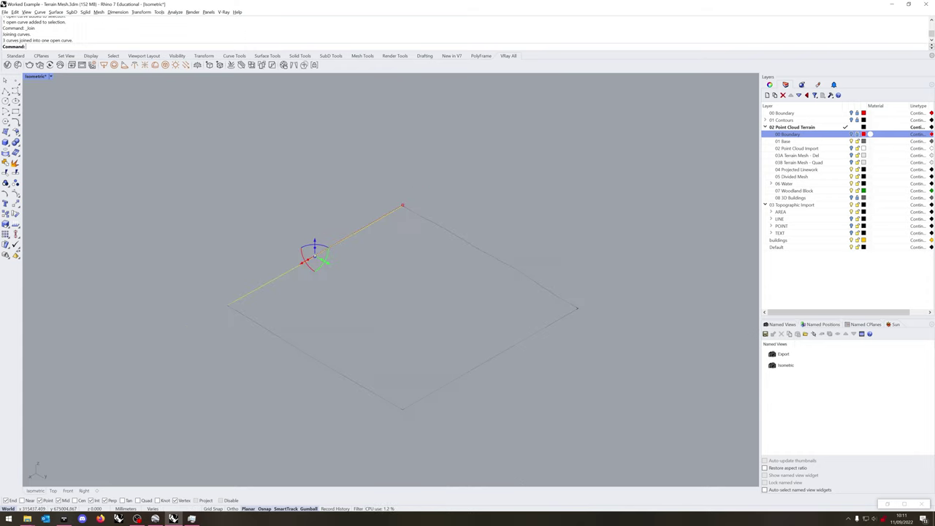
- Join the outer edge segments of each of the three remaining sides and show the hidden objects again
{"action": "left_click_drag", "start_coordinate": [368, 173], "coordinate": [595, 309]}
{"action": "scroll", "coordinate": [581, 310], "scroll_direction": "up", "scroll_amount": 10}
{"action": "scroll", "coordinate": [607, 277], "scroll_direction": "down", "scroll_amount": 2}
{"action": "middle_click", "coordinate": [582, 312]}
{"action": "left_click", "coordinate": [582, 319]}
{"action": "scroll", "coordinate": [506, 325], "scroll_direction": "down", "scroll_amount": 6}
{"action": "left_click_drag", "start_coordinate": [115, 304], "coordinate": [578, 280]}
{"action": "middle_click", "coordinate": [393, 424]}
{"action": "left_click", "coordinate": [394, 430]}
{"action": "middle_click", "coordinate": [567, 317]}
{"action": "left_click", "coordinate": [569, 323]}
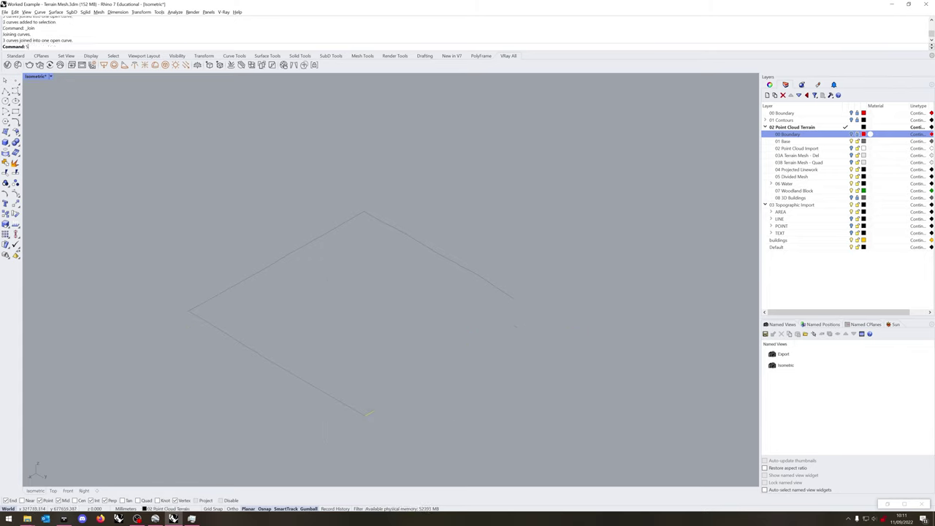
{"action": "key", "text": "Return"}
- Explode the closed base rectangle below the border strips into its separate sides
{"action": "scroll", "coordinate": [182, 310], "scroll_direction": "up", "scroll_amount": 8}
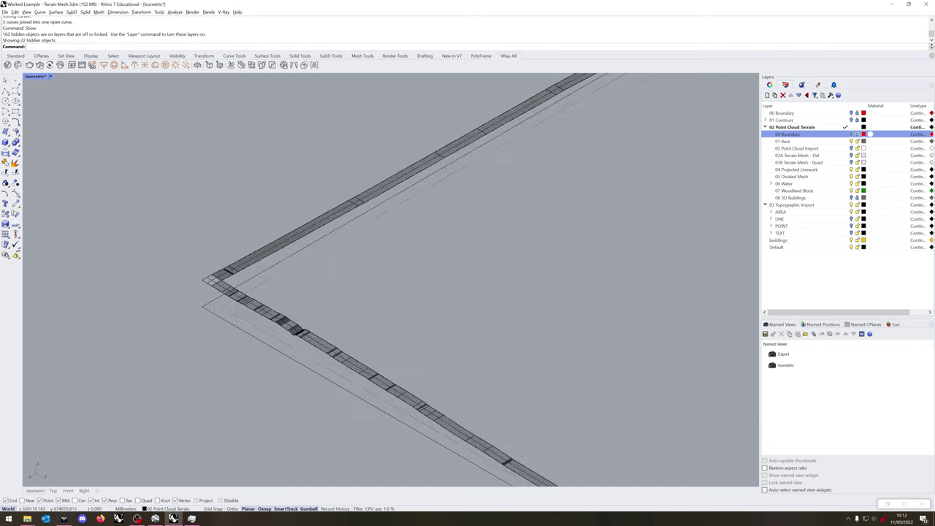
{"action": "left_click", "coordinate": [223, 327]}
{"action": "middle_click", "coordinate": [223, 326]}
{"action": "left_click", "coordinate": [220, 356]}
{"action": "key", "text": "Escape"}
- Select the far-left side's base line and joined outer edge, and draw a vertical line between them at the left corner
{"action": "left_click", "coordinate": [278, 295]}
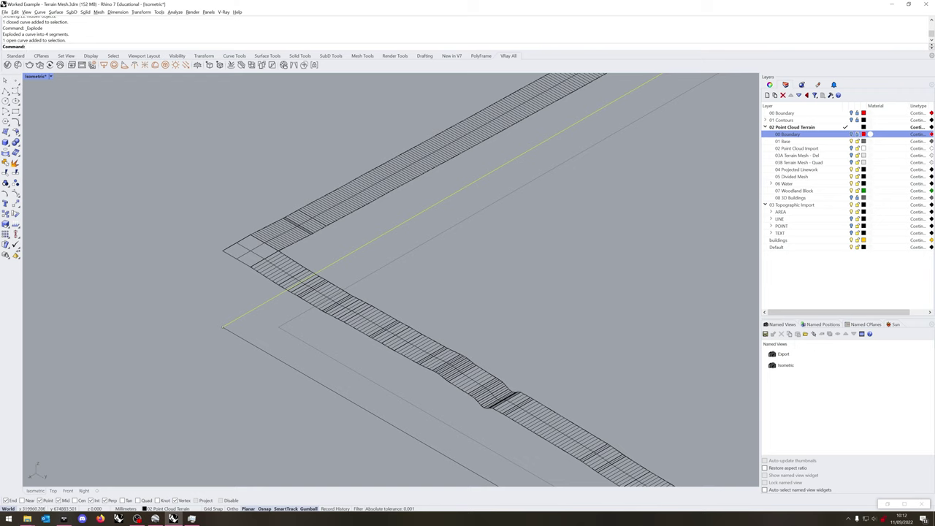
{"action": "left_click", "coordinate": [240, 245]}
{"action": "left_click", "coordinate": [256, 258]}
{"action": "key", "text": "Return"}
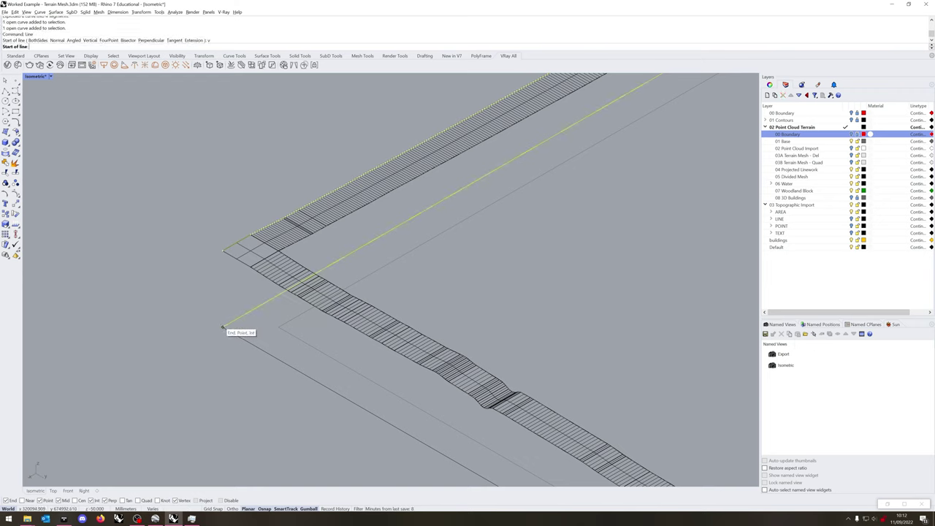
{"action": "left_click", "coordinate": [224, 326]}
{"action": "scroll", "coordinate": [225, 349], "scroll_direction": "down", "scroll_amount": 10}
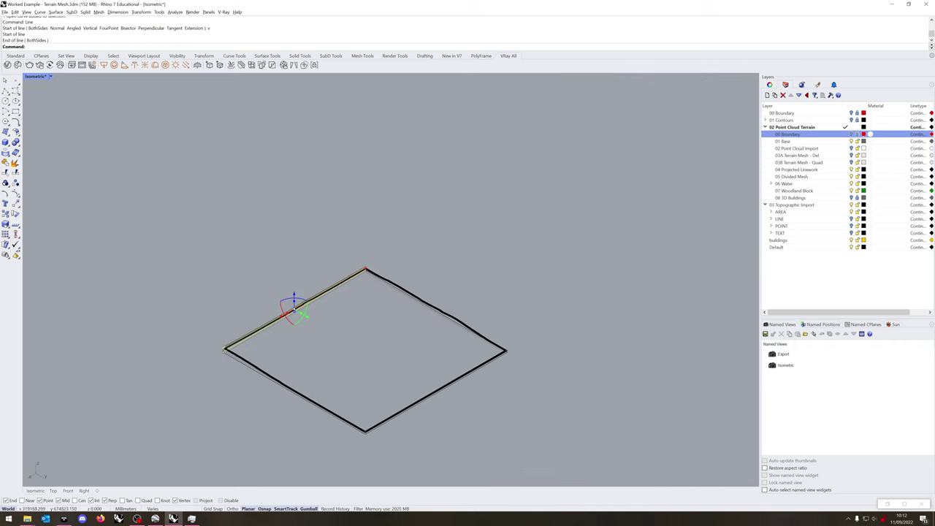
- Draw a vertical line at the far corner from the base line up to the outer edge of the border
{"action": "scroll", "coordinate": [362, 265], "scroll_direction": "up", "scroll_amount": 10}
{"action": "key", "text": "Return"}
{"action": "type", "text": "v"}
{"action": "key", "text": "Return"}
{"action": "left_click", "coordinate": [404, 346]}
{"action": "left_click", "coordinate": [404, 298]}
- Create the far-left wall with EdgeSrf from the base line, the outer edge and the two vertical corner lines
{"action": "left_click", "coordinate": [404, 322], "text": "shift"}
{"action": "scroll", "coordinate": [418, 284], "scroll_direction": "down", "scroll_amount": 10}
{"action": "scroll", "coordinate": [402, 288], "scroll_direction": "down", "scroll_amount": 4}
{"action": "scroll", "coordinate": [145, 434], "scroll_direction": "up", "scroll_amount": 15}
{"action": "left_click", "coordinate": [126, 470], "text": "shift"}
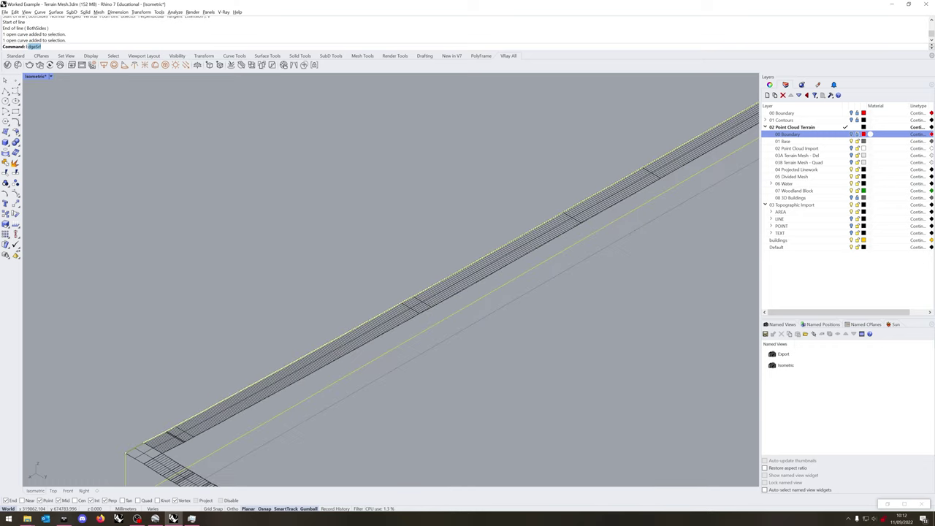
{"action": "key", "text": "Return"}
{"action": "scroll", "coordinate": [241, 292], "scroll_direction": "down", "scroll_amount": 3}
{"action": "key", "text": "Escape"}
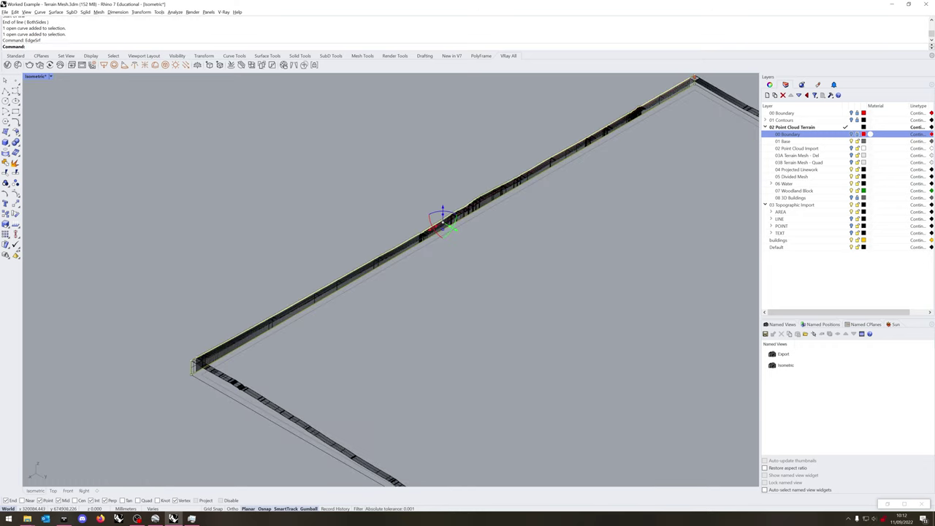
- Try to delete the edge curves used for the far-left wall, and undo the deletion
{"action": "key", "text": "Delete"}
{"action": "scroll", "coordinate": [194, 362], "scroll_direction": "up", "scroll_amount": 3}
{"action": "left_click", "coordinate": [171, 346]}
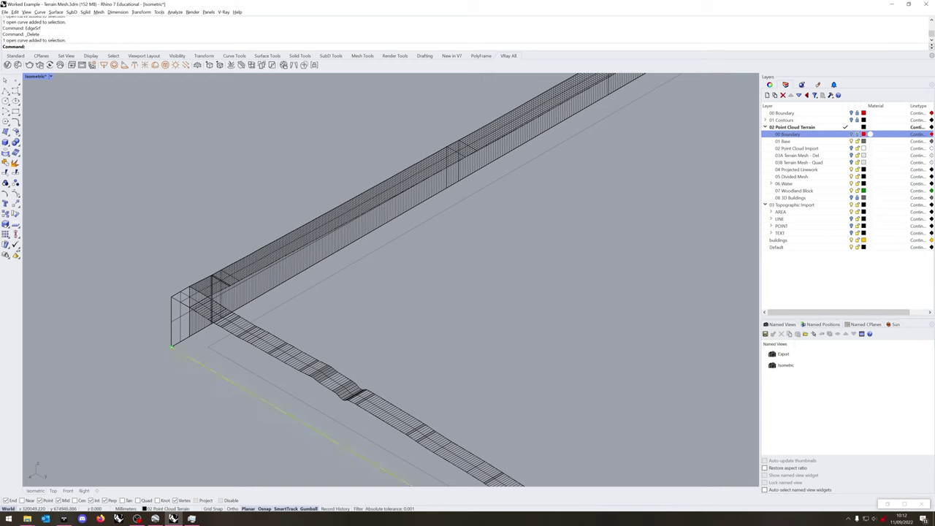
{"action": "left_click", "coordinate": [171, 346]}
{"action": "key", "text": "Escape"}
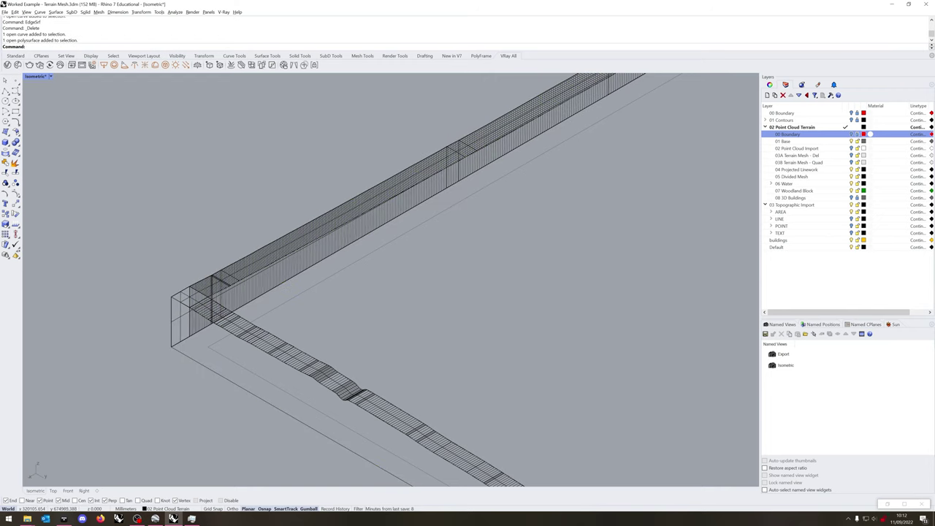
{"action": "key", "text": "ctrl+z"}
- Draw a vertical line at the near corner and create the near-left wall with EdgeSrf from its base line, outer edge and vertical corner lines
{"action": "left_click", "coordinate": [171, 346]}
{"action": "left_click", "coordinate": [187, 350]}
{"action": "left_click", "coordinate": [184, 320], "text": "shift"}
{"action": "left_click", "coordinate": [196, 323]}
{"action": "scroll", "coordinate": [196, 292], "scroll_direction": "down", "scroll_amount": 10}
{"action": "scroll", "coordinate": [300, 362], "scroll_direction": "up", "scroll_amount": 5}
{"action": "scroll", "coordinate": [321, 349], "scroll_direction": "up", "scroll_amount": 3}
{"action": "key", "text": "Return"}
{"action": "left_click", "coordinate": [347, 380]}
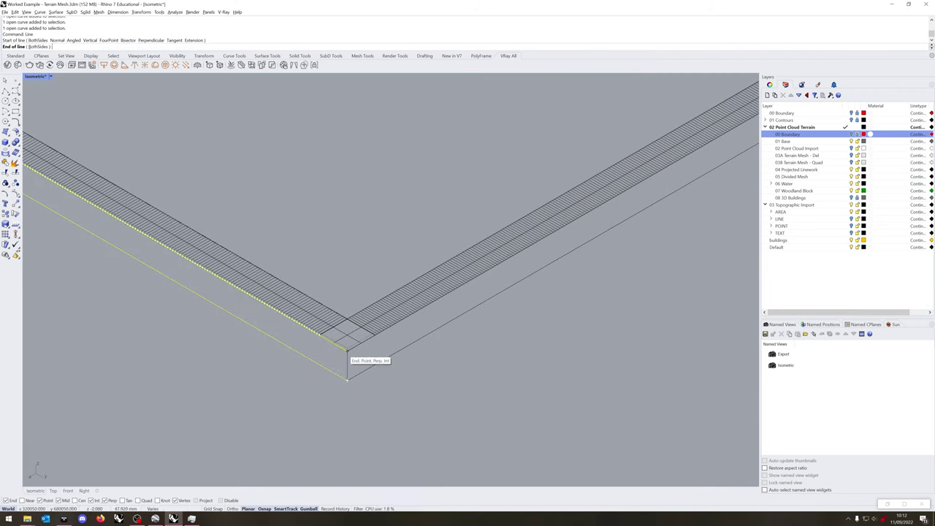
{"action": "left_click", "coordinate": [347, 350]}
{"action": "key", "text": "Return"}
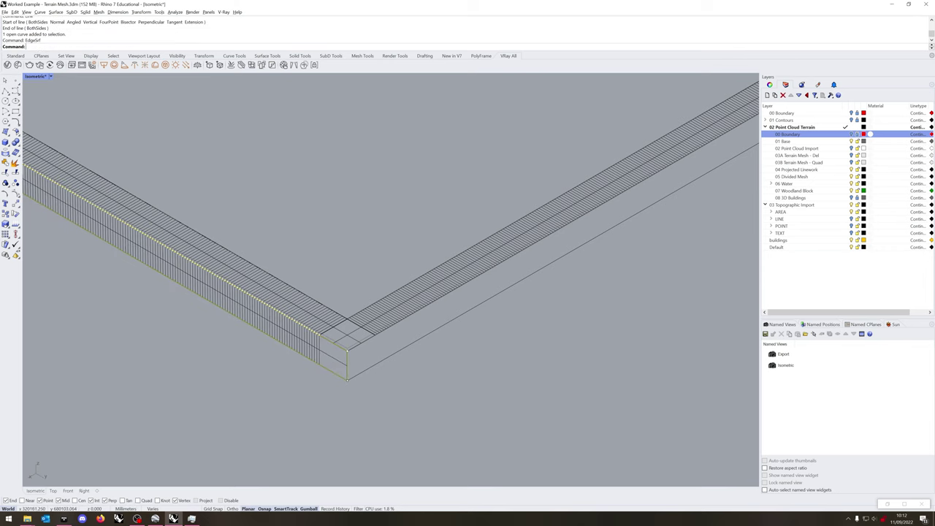
{"action": "key", "text": "Escape"}
- Draw a vertical line at the right corner and create the near-right wall with EdgeSrf from its base line, outer edge and vertical corner lines
{"action": "left_click", "coordinate": [363, 371]}
{"action": "left_click", "coordinate": [361, 344], "text": "shift"}
{"action": "left_click", "coordinate": [387, 364]}
{"action": "left_click", "coordinate": [348, 365]}
{"action": "left_click", "coordinate": [373, 382]}
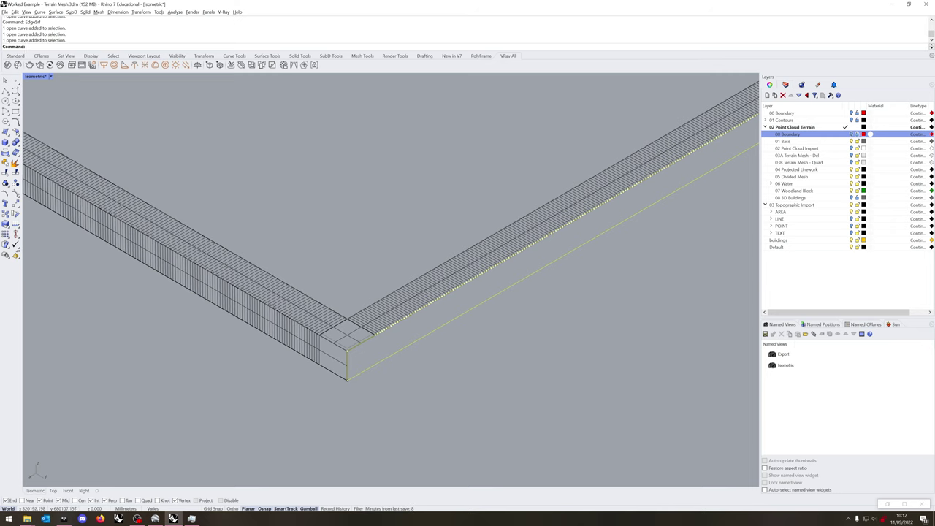
{"action": "scroll", "coordinate": [288, 408], "scroll_direction": "down", "scroll_amount": 15}
{"action": "scroll", "coordinate": [409, 338], "scroll_direction": "up", "scroll_amount": 18}
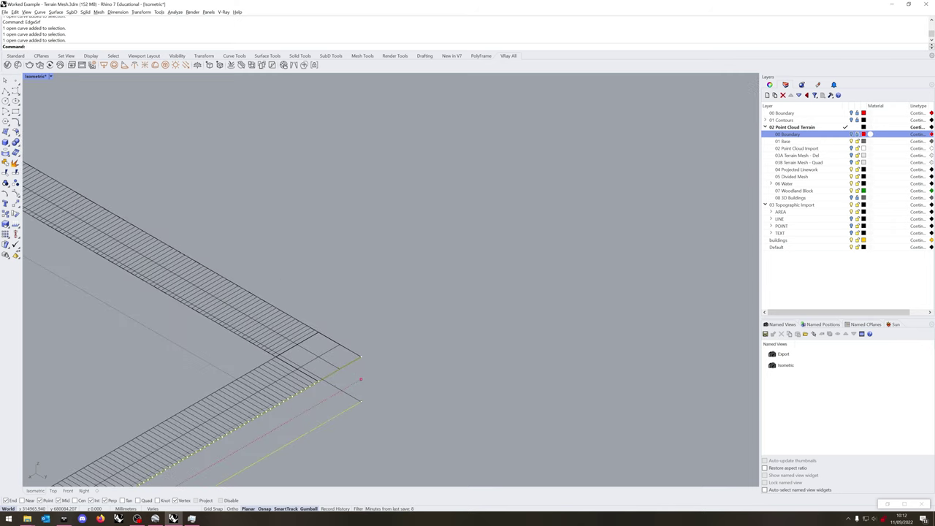
{"action": "key", "text": "Return"}
{"action": "left_click", "coordinate": [360, 401]}
{"action": "left_click", "coordinate": [360, 357]}
{"action": "left_click", "coordinate": [361, 371], "text": "shift"}
{"action": "key", "text": "Return"}
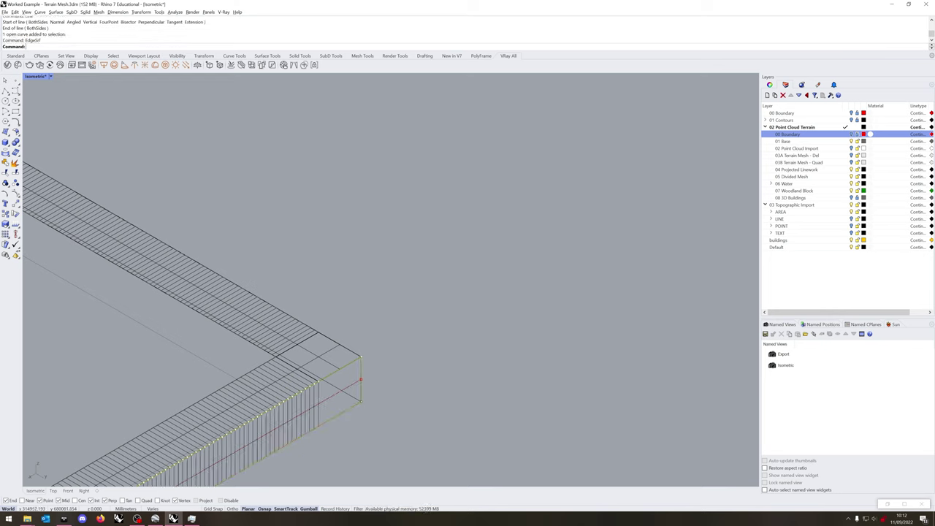
- Try to create the far-right wall with EdgeSrf, and undo the surface
{"action": "left_click", "coordinate": [361, 372]}
{"action": "left_click", "coordinate": [387, 392]}
{"action": "left_click", "coordinate": [340, 389], "text": "shift"}
{"action": "key", "text": "Return"}
{"action": "key", "text": "ctrl+z"}
- Create the far-right wall with EdgeSrf from its base line, outer edge and two vertical corner lines
{"action": "left_click", "coordinate": [361, 358], "text": "shift"}
{"action": "left_click", "coordinate": [379, 372]}
{"action": "scroll", "coordinate": [444, 359], "scroll_direction": "down", "scroll_amount": 15}
{"action": "scroll", "coordinate": [205, 232], "scroll_direction": "up", "scroll_amount": 5}
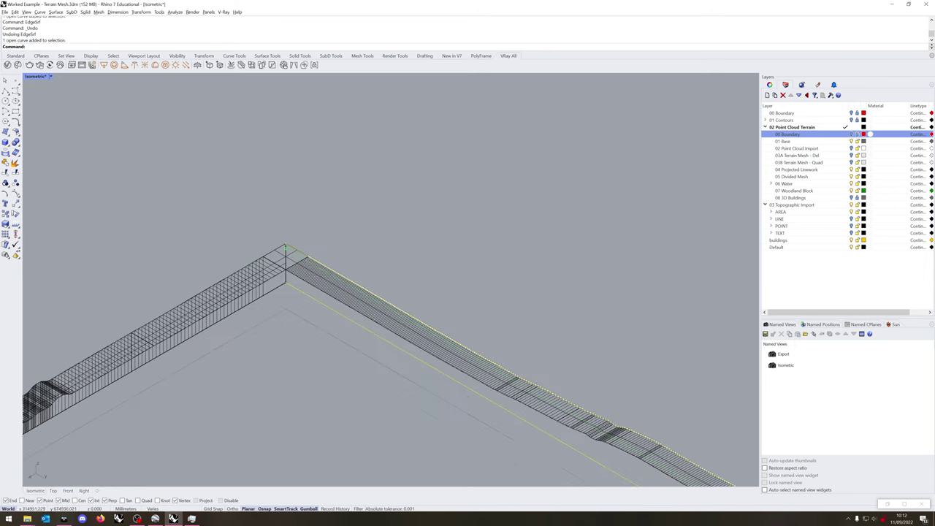
{"action": "left_click", "coordinate": [295, 256]}
{"action": "left_click", "coordinate": [309, 267]}
{"action": "key", "text": "Return"}
{"action": "scroll", "coordinate": [377, 213], "scroll_direction": "down", "scroll_amount": 15}
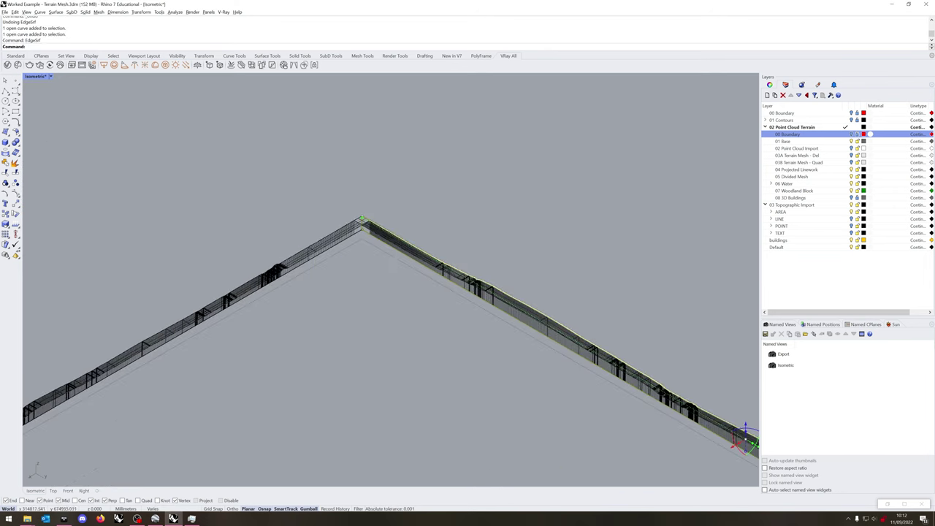
{"action": "key", "text": "Escape"}
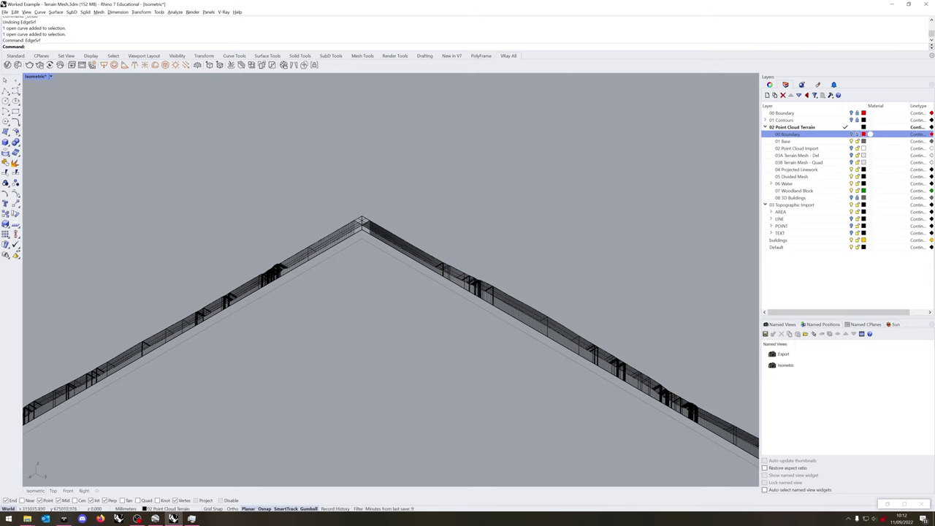
- Create a flat bottom surface with EdgeSrf from the four outer base lines
{"action": "left_click", "coordinate": [358, 232]}
{"action": "left_click", "coordinate": [380, 249]}
{"action": "left_click", "coordinate": [365, 231], "text": "shift"}
{"action": "left_click", "coordinate": [384, 249]}
{"action": "scroll", "coordinate": [379, 241], "scroll_direction": "down", "scroll_amount": 5}
{"action": "scroll", "coordinate": [409, 453], "scroll_direction": "up", "scroll_amount": 10}
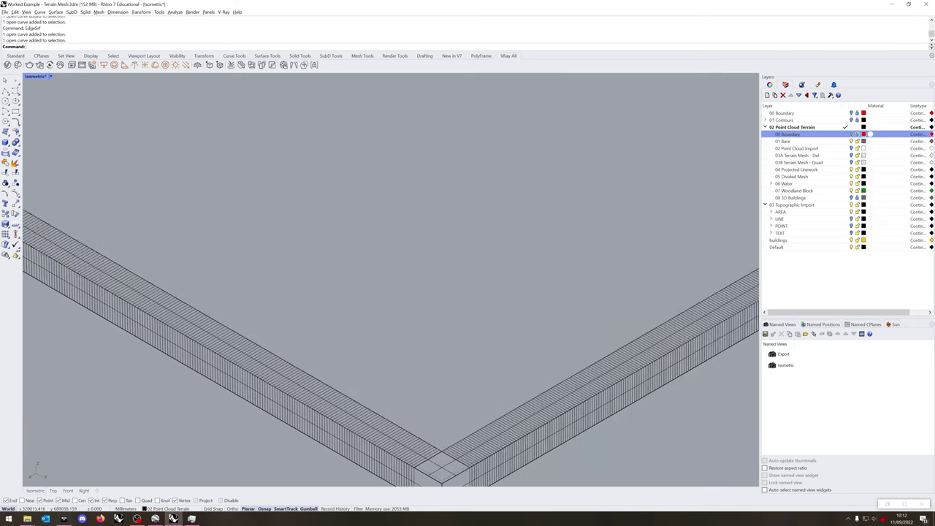
{"action": "right_click_drag", "start_coordinate": [438, 471], "coordinate": [418, 423], "text": "shift"}
{"action": "left_click", "coordinate": [441, 449], "text": "shift"}
{"action": "left_click", "coordinate": [462, 467]}
{"action": "left_click", "coordinate": [415, 455], "text": "shift"}
{"action": "left_click", "coordinate": [446, 471]}
{"action": "scroll", "coordinate": [438, 468], "scroll_direction": "down", "scroll_amount": 6}
{"action": "key", "text": "Return"}
{"action": "right_click_drag", "start_coordinate": [438, 292], "coordinate": [452, 322], "text": "shift"}
{"action": "key", "text": "Escape"}
- Select all surfaces and polysurfaces and lock them so only the curves stay selectable
{"action": "scroll", "coordinate": [625, 316], "scroll_direction": "up", "scroll_amount": 8}
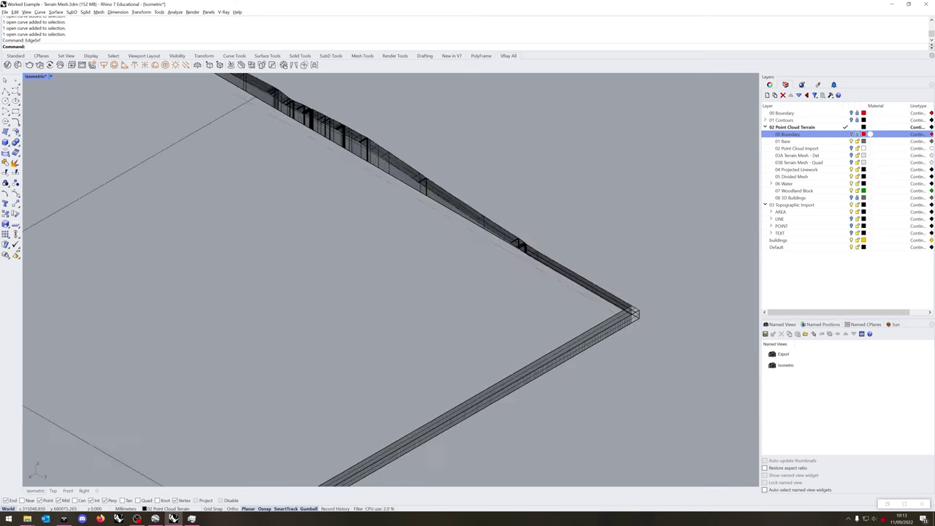
{"action": "left_click", "coordinate": [623, 322]}
{"action": "left_click", "coordinate": [636, 331]}
{"action": "key", "text": "Escape"}
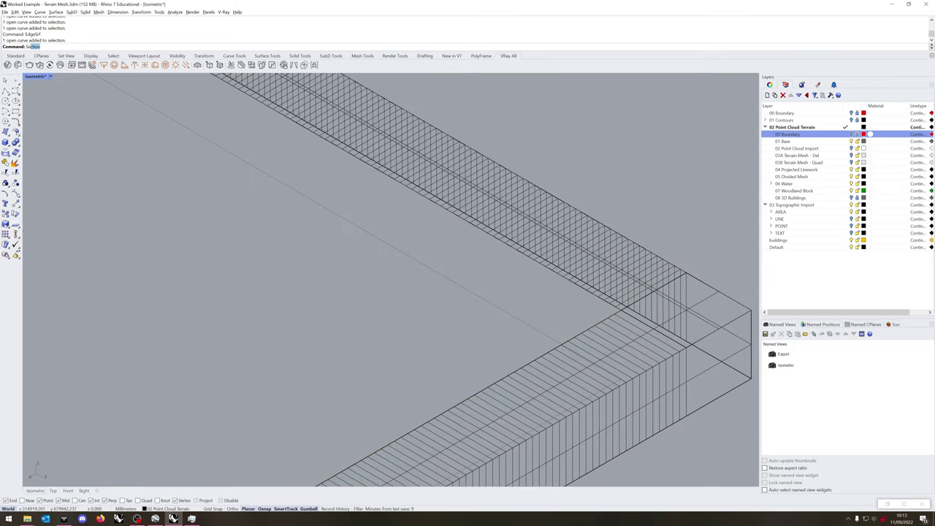
{"action": "type", "text": "SelSrf"}
{"action": "key", "text": "Return"}
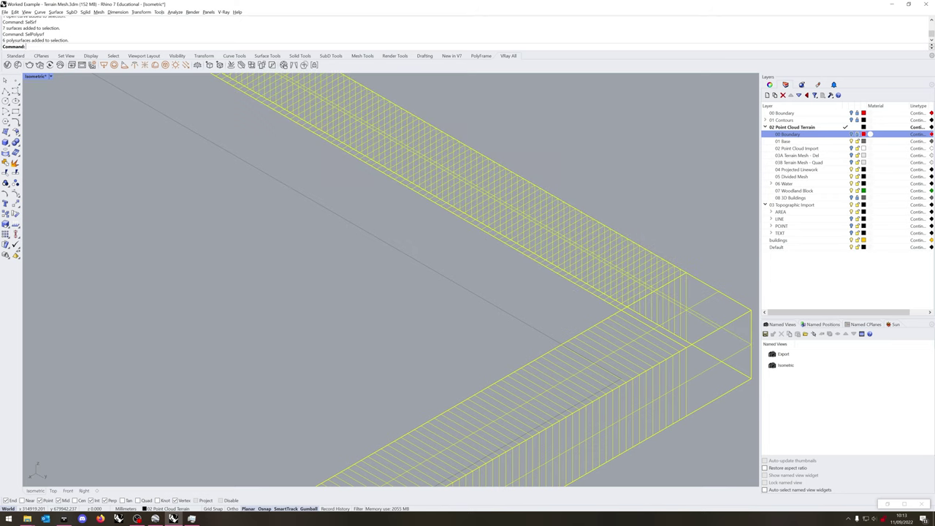
{"action": "key", "text": "Return"}
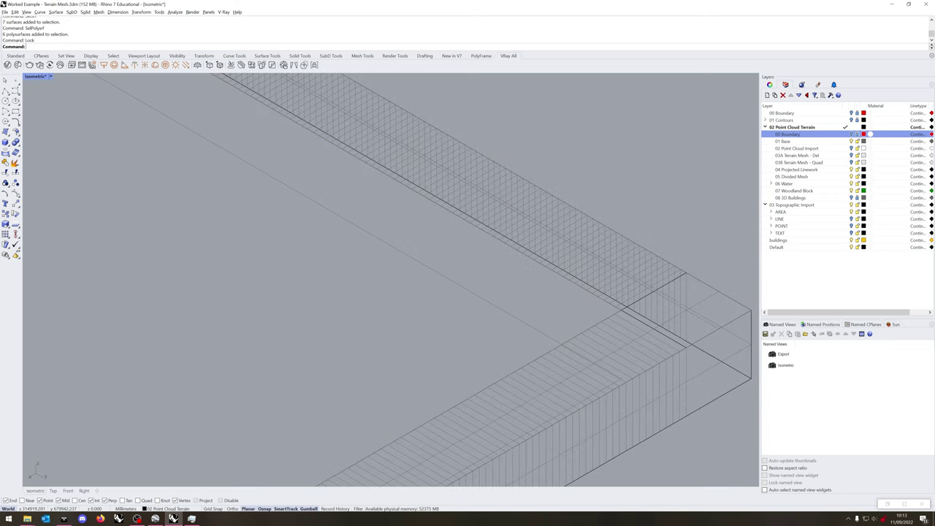
- Try exploding the inner base boundary into segments, and join them back into one closed curve
{"action": "left_click", "coordinate": [471, 397]}
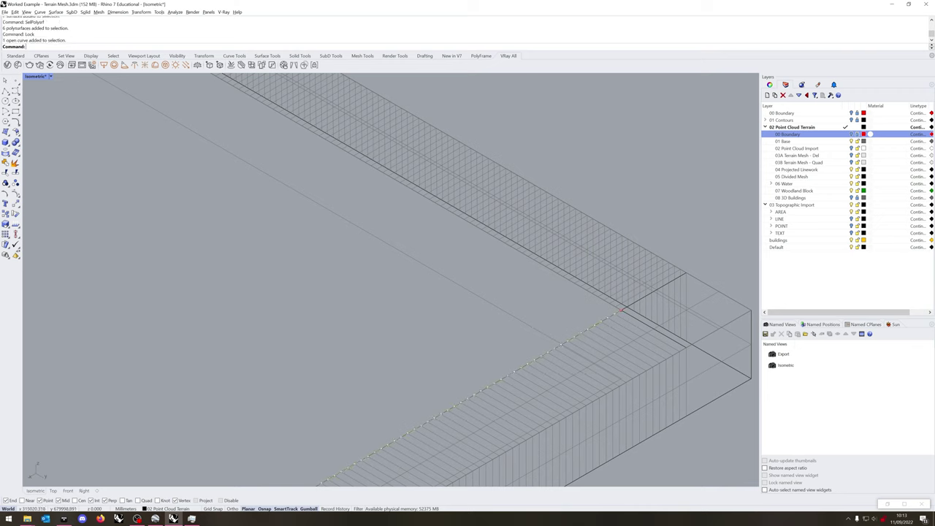
{"action": "left_click", "coordinate": [504, 312], "text": "shift"}
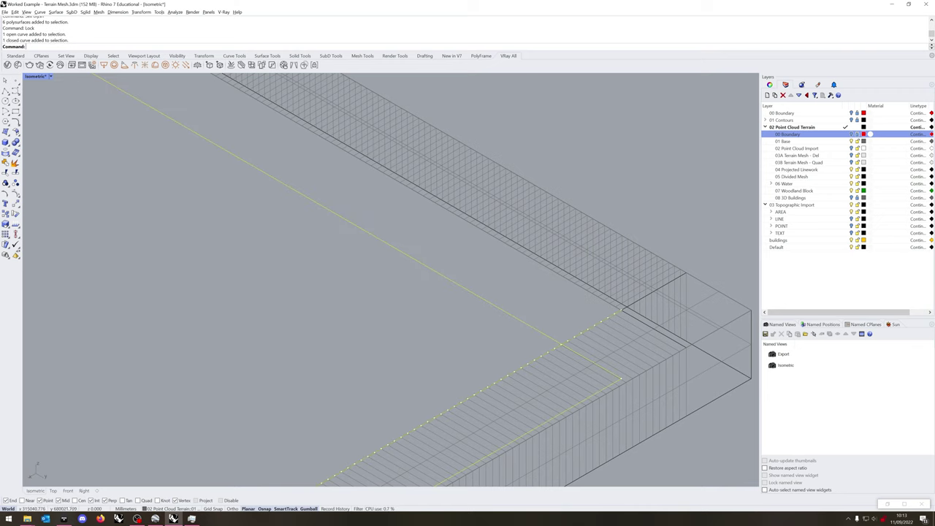
{"action": "key", "text": "Escape"}
{"action": "left_click", "coordinate": [484, 299]}
{"action": "middle_click", "coordinate": [483, 322]}
{"action": "left_click", "coordinate": [492, 329]}
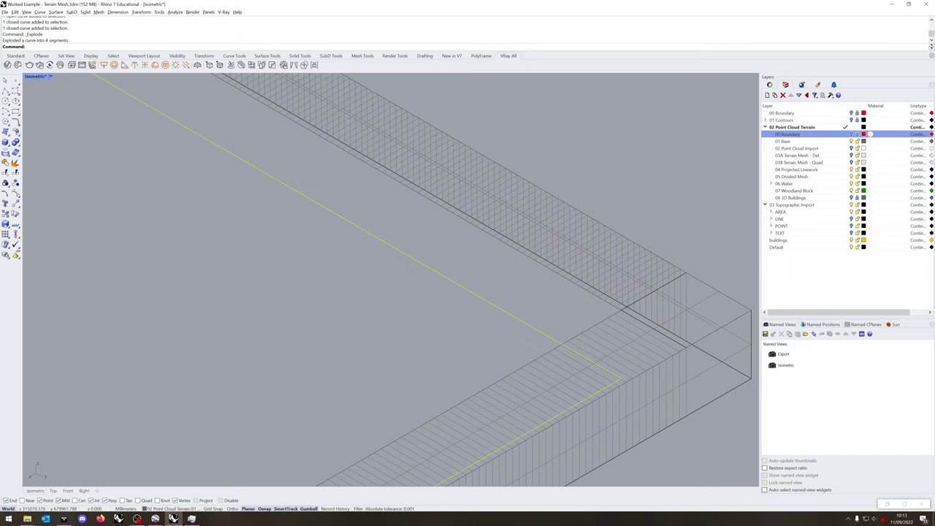
{"action": "middle_click", "coordinate": [494, 330]}
{"action": "left_click", "coordinate": [494, 336]}
{"action": "key", "text": "Escape"}
- Join the four inner top edge curves of the border into one closed curve
{"action": "scroll", "coordinate": [527, 324], "scroll_direction": "down", "scroll_amount": 10}
{"action": "scroll", "coordinate": [537, 368], "scroll_direction": "down", "scroll_amount": 5}
{"action": "scroll", "coordinate": [512, 315], "scroll_direction": "up", "scroll_amount": 5}
{"action": "left_click", "coordinate": [512, 316]}
{"action": "left_click", "coordinate": [168, 347], "text": "shift"}
{"action": "right_click_drag", "start_coordinate": [212, 273], "coordinate": [411, 436], "text": "shift"}
{"action": "scroll", "coordinate": [102, 345], "scroll_direction": "up", "scroll_amount": 12}
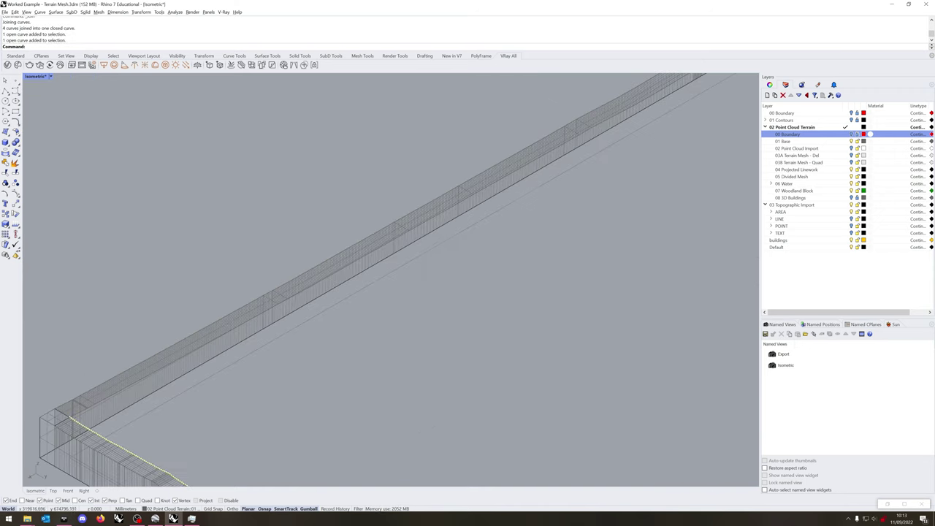
{"action": "left_click", "coordinate": [139, 377], "text": "shift"}
{"action": "scroll", "coordinate": [126, 363], "scroll_direction": "down", "scroll_amount": 10}
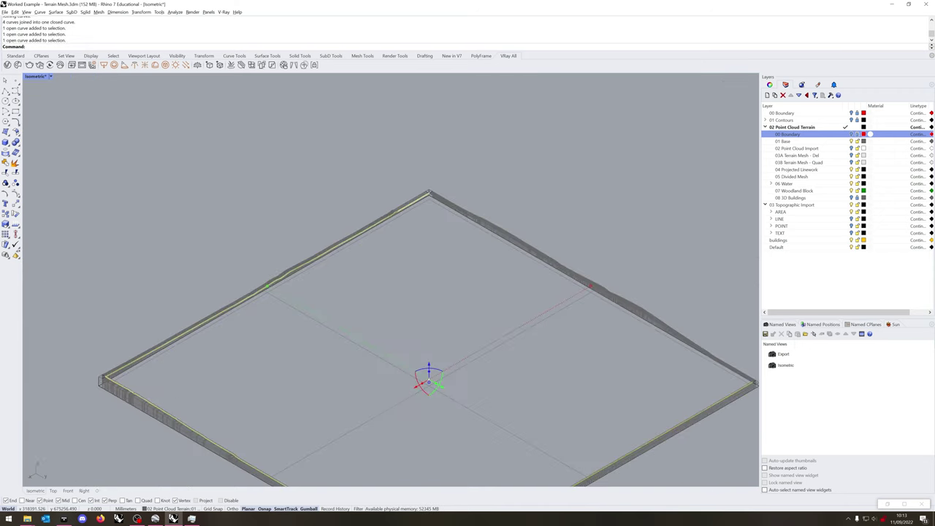
{"action": "scroll", "coordinate": [465, 218], "scroll_direction": "up", "scroll_amount": 10}
{"action": "left_click", "coordinate": [333, 163], "text": "shift"}
{"action": "middle_click", "coordinate": [333, 240]}
{"action": "left_click", "coordinate": [333, 247]}
- Loft the joined inner top edge to the inner base boundary with Normal style and Do not simplify
{"action": "left_click", "coordinate": [289, 198]}
{"action": "type", "text": "Loft"}
{"action": "key", "text": "Return"}
{"action": "scroll", "coordinate": [289, 198], "scroll_direction": "down", "scroll_amount": 3}
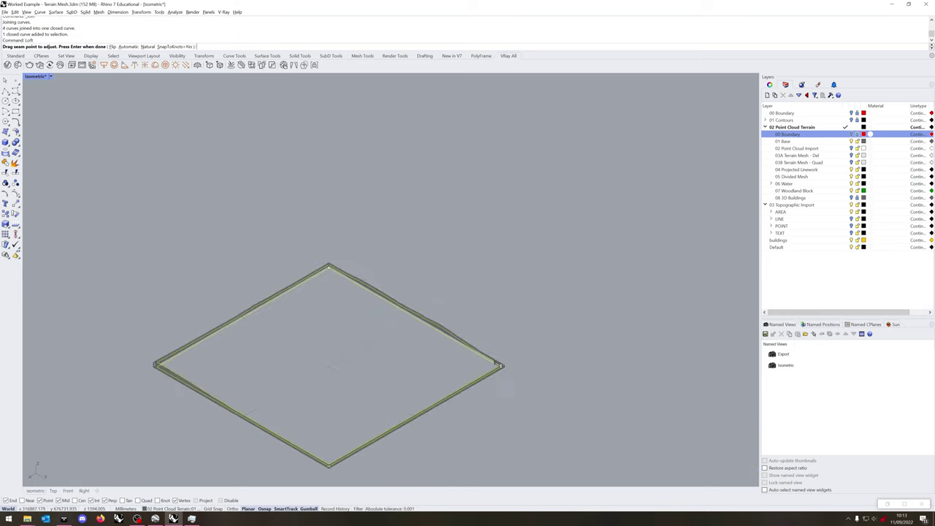
{"action": "scroll", "coordinate": [453, 330], "scroll_direction": "up", "scroll_amount": 5}
{"action": "key", "text": "Return"}
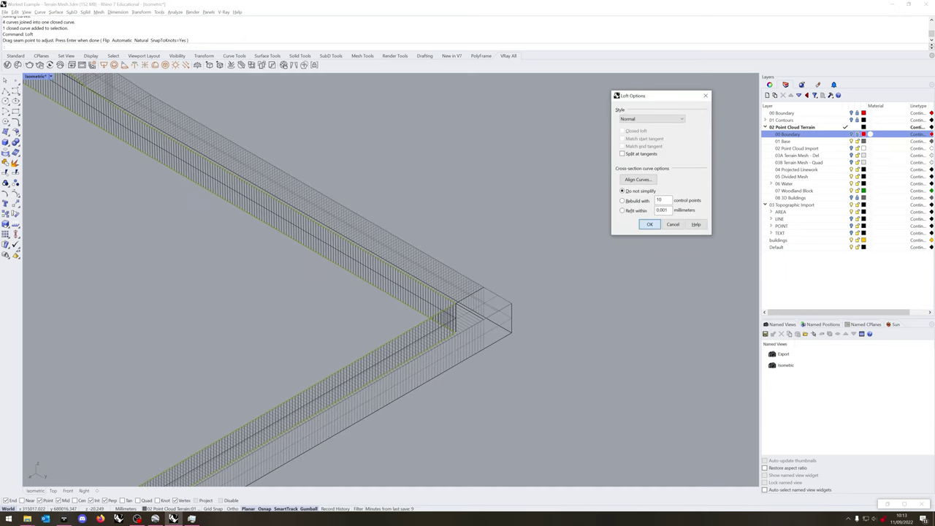
{"action": "left_click", "coordinate": [649, 224]}
{"action": "scroll", "coordinate": [282, 302], "scroll_direction": "down", "scroll_amount": 3}
{"action": "scroll", "coordinate": [461, 202], "scroll_direction": "up", "scroll_amount": 6}
{"action": "scroll", "coordinate": [529, 247], "scroll_direction": "down", "scroll_amount": 10}
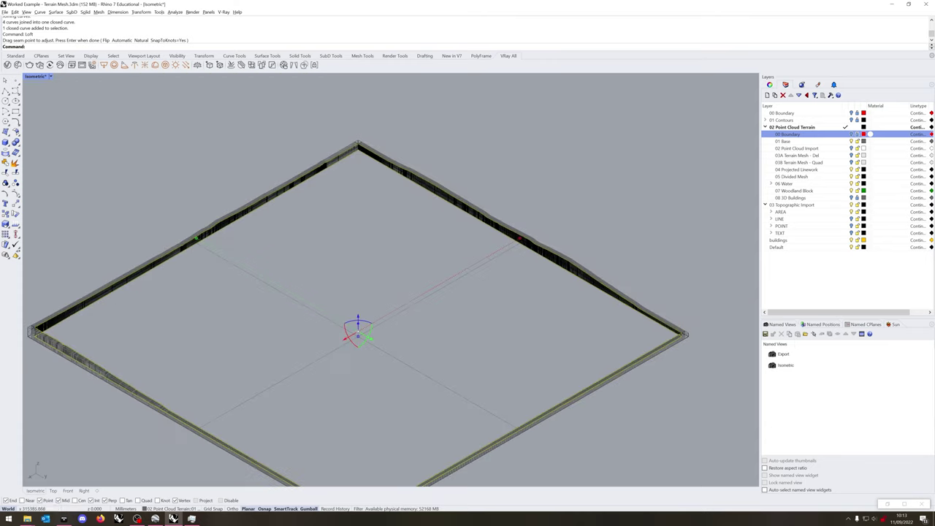
- Unlock all the locked border, wall and bottom surfaces
{"action": "scroll", "coordinate": [365, 164], "scroll_direction": "up", "scroll_amount": 10}
{"action": "scroll", "coordinate": [421, 171], "scroll_direction": "down", "scroll_amount": 10}
{"action": "scroll", "coordinate": [406, 303], "scroll_direction": "up", "scroll_amount": 8}
{"action": "middle_click", "coordinate": [403, 269]}
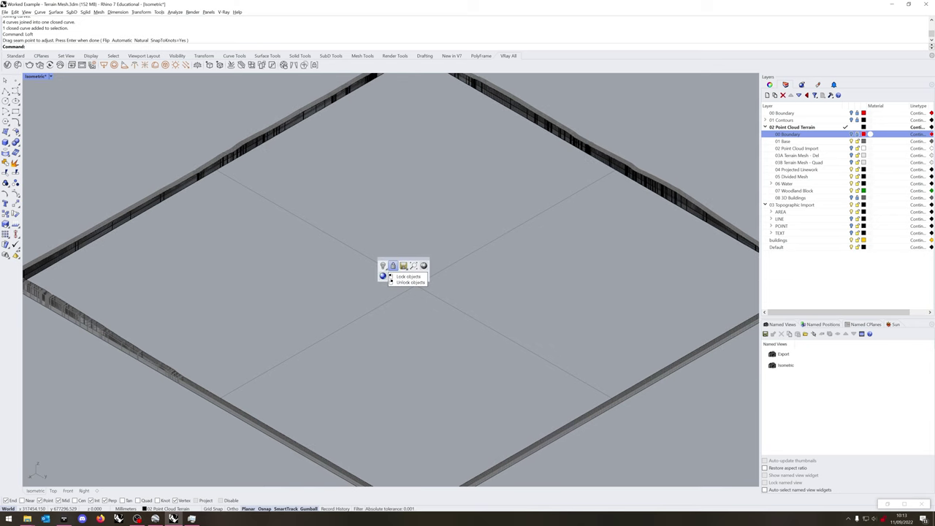
{"action": "right_click", "coordinate": [393, 266]}
- Split the bottom surface with the lofted inner wall and delete the central piece
{"action": "left_click", "coordinate": [415, 283]}
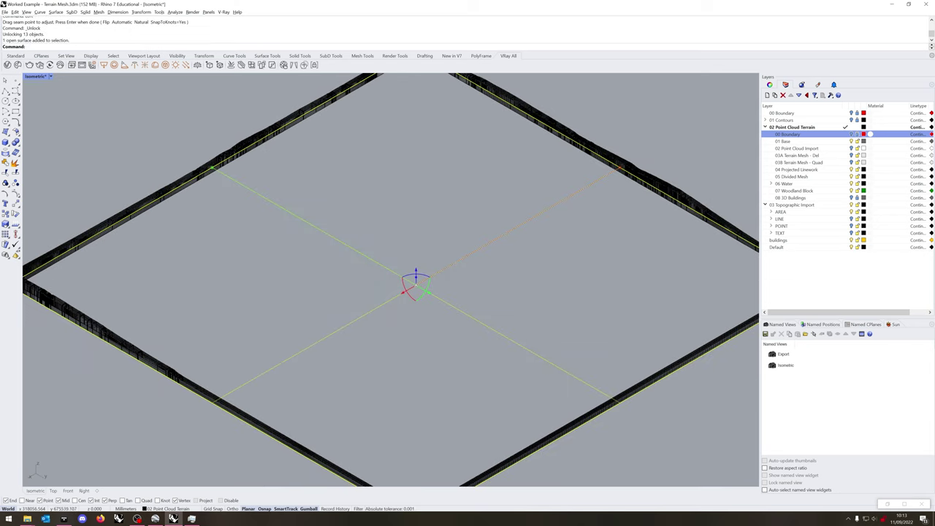
{"action": "type", "text": "Split"}
{"action": "key", "text": "Return"}
{"action": "scroll", "coordinate": [152, 203], "scroll_direction": "up", "scroll_amount": 10}
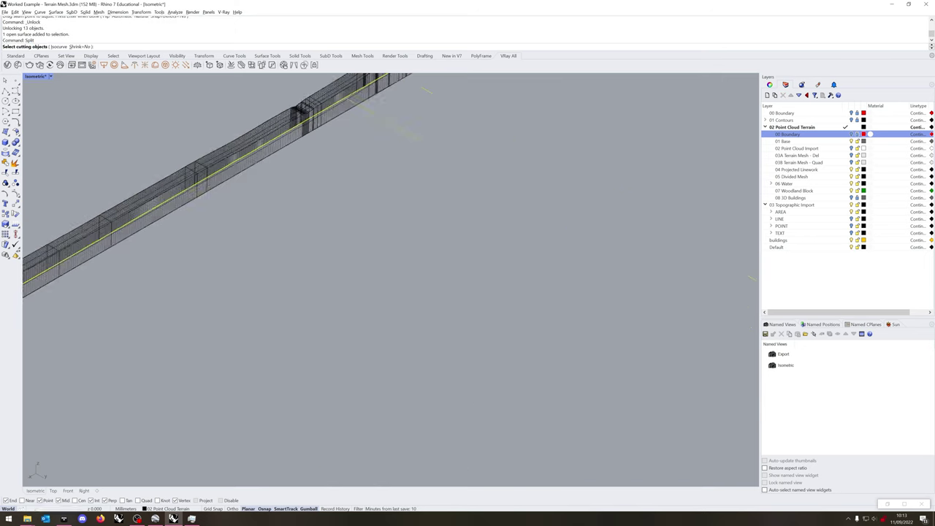
{"action": "left_click", "coordinate": [152, 202]}
{"action": "left_click", "coordinate": [175, 244]}
{"action": "scroll", "coordinate": [182, 241], "scroll_direction": "down", "scroll_amount": 5}
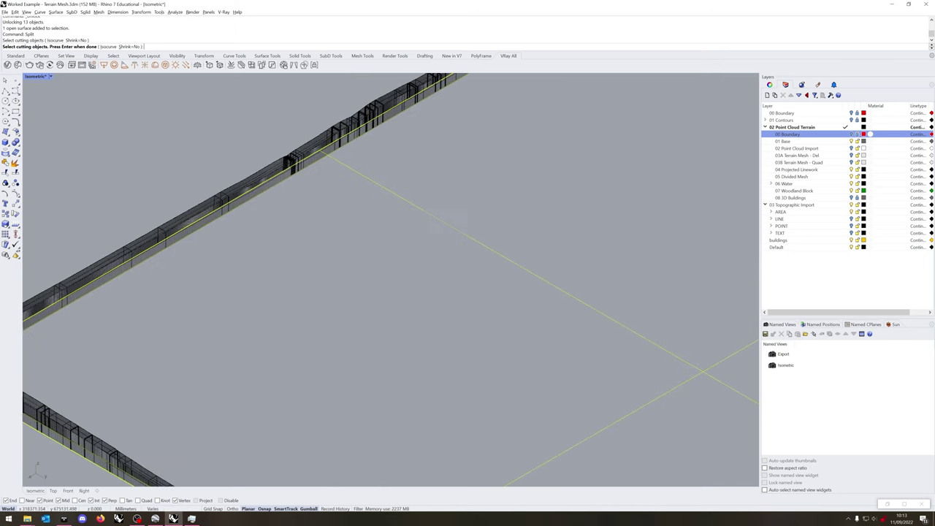
{"action": "key", "text": "Return"}
{"action": "key", "text": "Escape"}
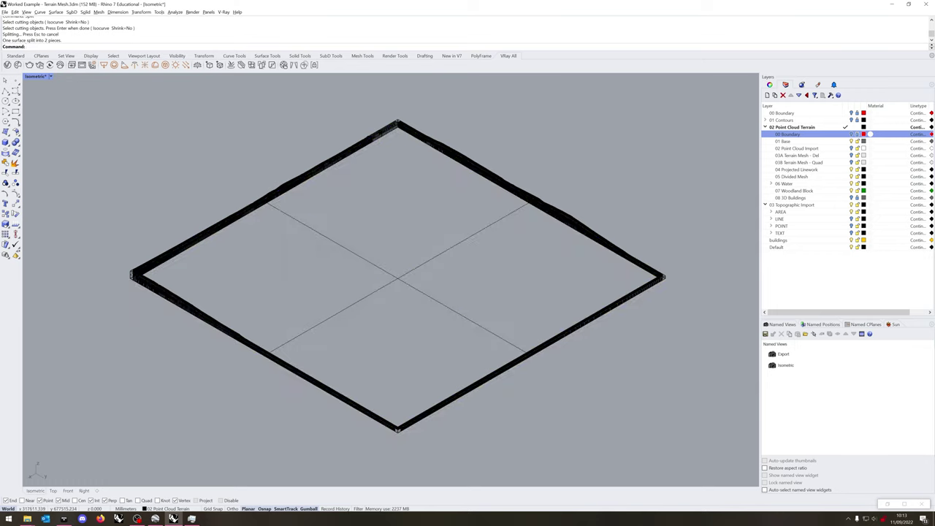
{"action": "left_click", "coordinate": [398, 278]}
{"action": "key", "text": "Delete"}
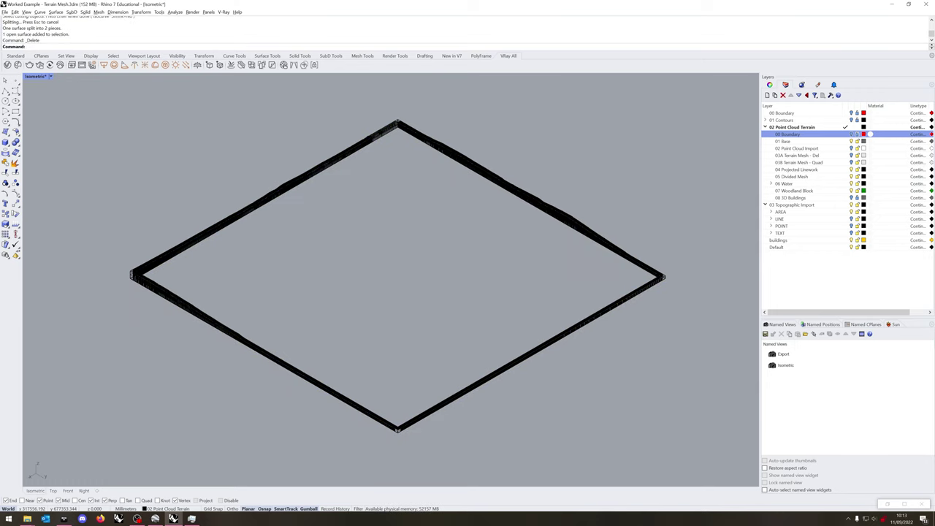
- Select all polysurfaces and surfaces of the base frame and join them into one closed polysurface
{"action": "type", "text": "SelPolysrf"}
{"action": "key", "text": "Return"}
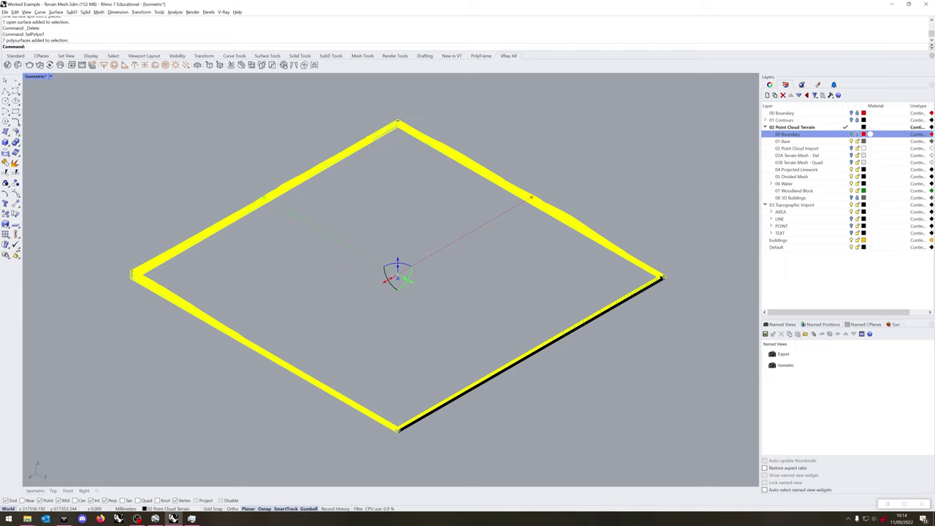
{"action": "type", "text": "selsrf"}
{"action": "key", "text": "Return"}
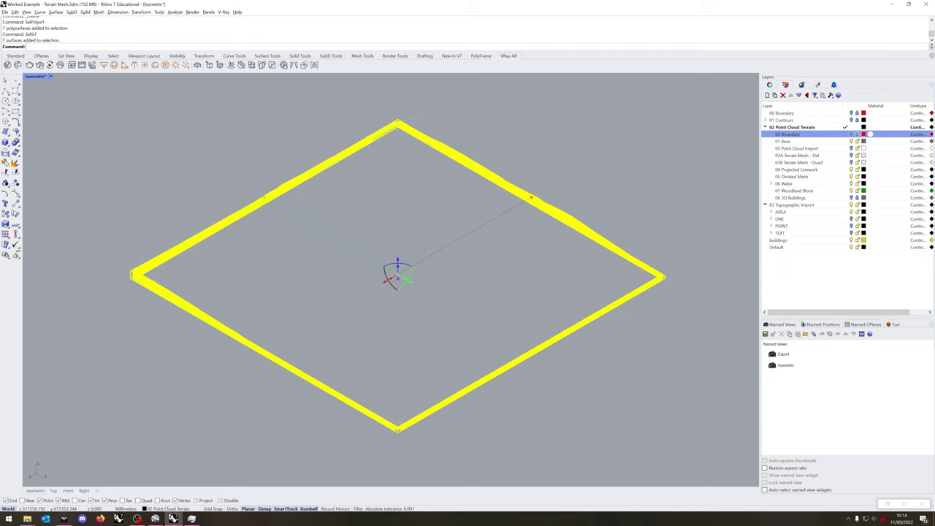
{"action": "middle_click", "coordinate": [387, 278]}
{"action": "left_click", "coordinate": [412, 297]}
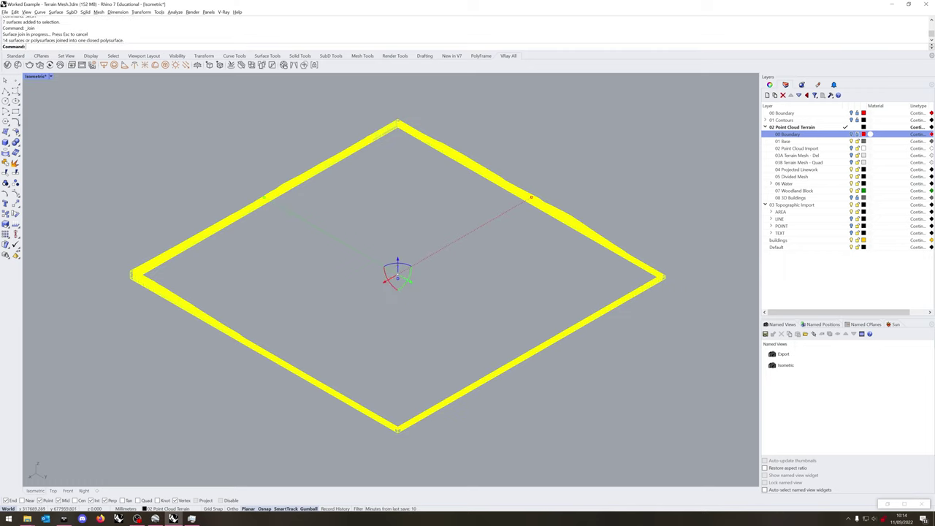
{"action": "key", "text": "Escape"}
- Select all remaining construction curves and delete them
{"action": "type", "text": "Selcurve"}
{"action": "key", "text": "Return"}
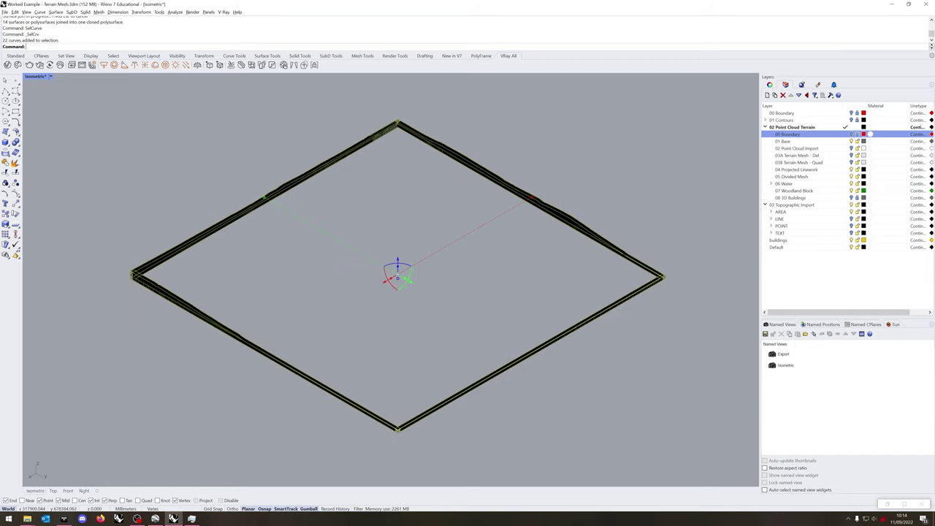
{"action": "key", "text": "Delete"}
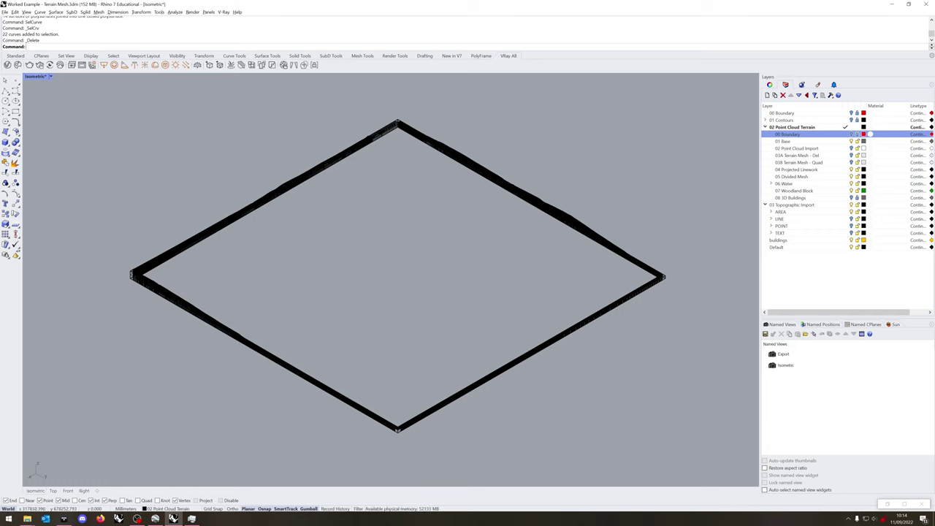
- Move the joined base polysurface to the 01 Base layer
{"action": "key", "text": "ctrl+a"}
{"action": "right_click", "coordinate": [805, 141]}
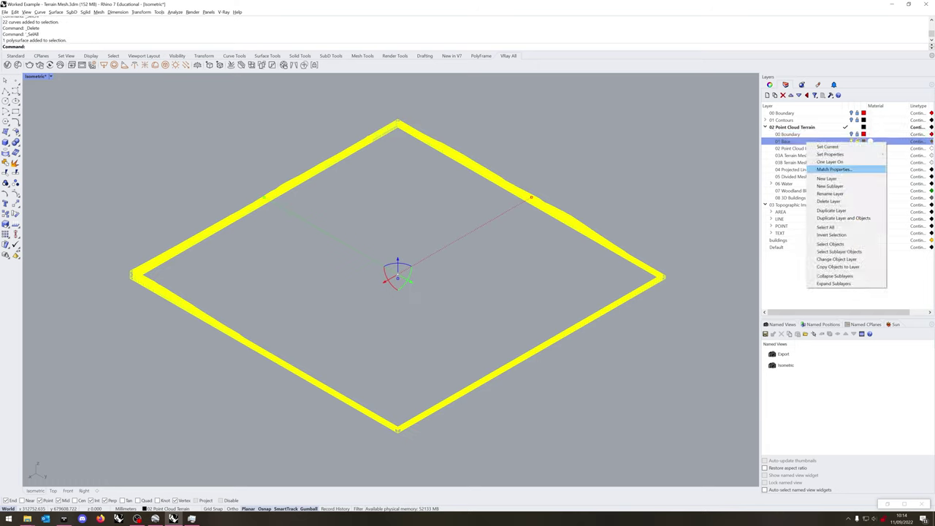
{"action": "left_click", "coordinate": [840, 259]}
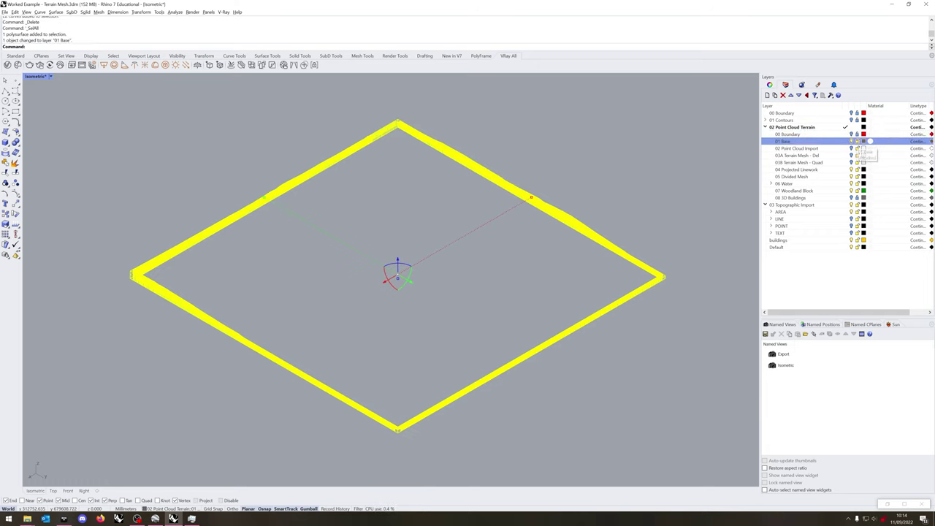
{"action": "key", "text": "Escape"}
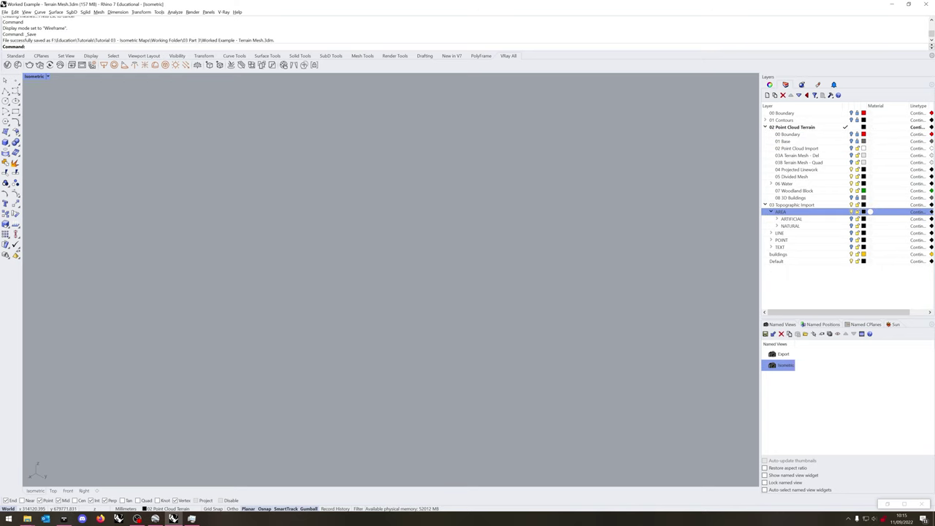
- Expand the NATURAL sublayer under AREA and display its topographic areas in the Top view
{"action": "left_click", "coordinate": [777, 225]}
{"action": "left_click", "coordinate": [53, 491]}
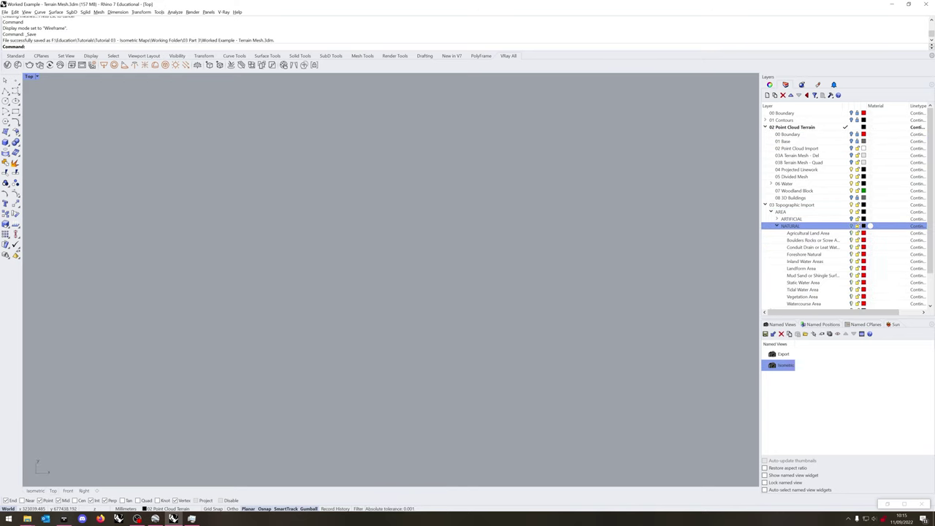
{"action": "scroll", "coordinate": [437, 395], "scroll_direction": "up", "scroll_amount": 2}
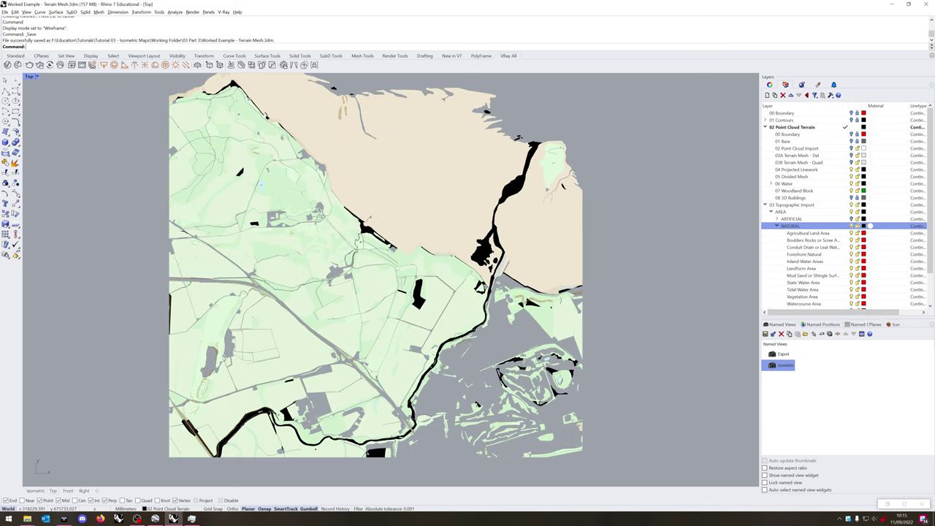
- Turn on and unlock the 00 Boundary layer so its outline shows around the topographic areas in the Top view
{"action": "right_click_drag", "start_coordinate": [449, 321], "coordinate": [440, 348]}
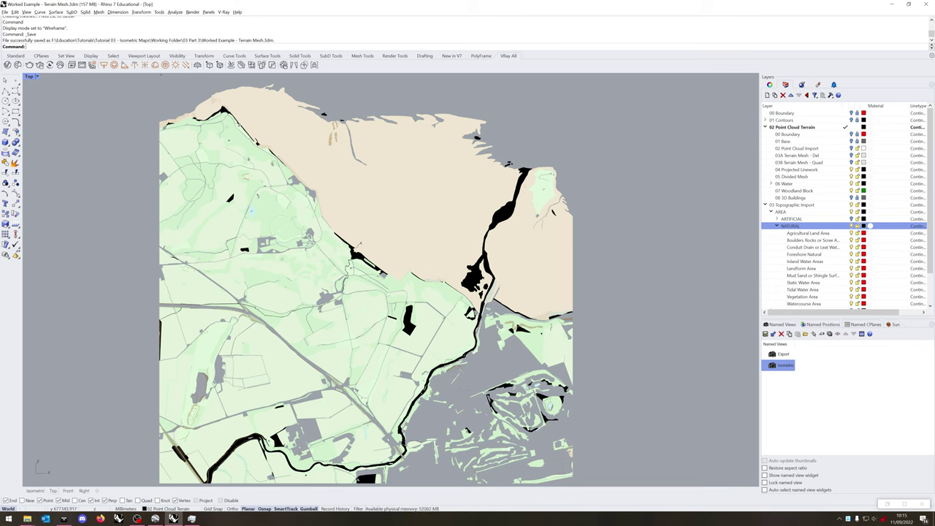
{"action": "left_click", "coordinate": [851, 112]}
{"action": "left_click", "coordinate": [857, 112]}
{"action": "right_click_drag", "start_coordinate": [579, 136], "coordinate": [581, 200]}
{"action": "mouse_move", "coordinate": [526, 175]}
{"action": "right_mouse_down"}
{"action": "mouse_move", "coordinate": [525, 189]}
{"action": "mouse_move", "coordinate": [536, 176]}
{"action": "right_mouse_up"}
{"action": "scroll", "coordinate": [846, 207], "scroll_direction": "down", "scroll_amount": 2}
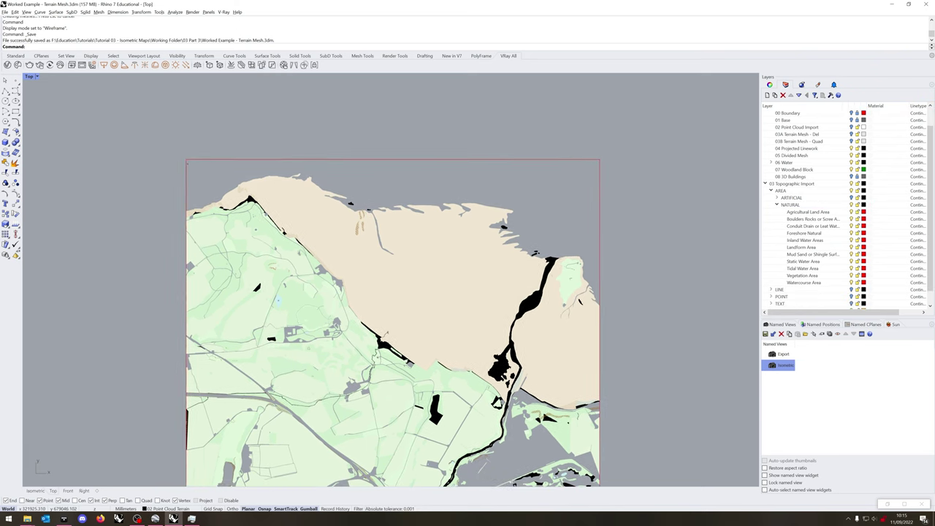
- Copy the rectangular boundary curve to the NATURAL layer and lock the 00 Boundary layer
{"action": "left_click", "coordinate": [566, 159]}
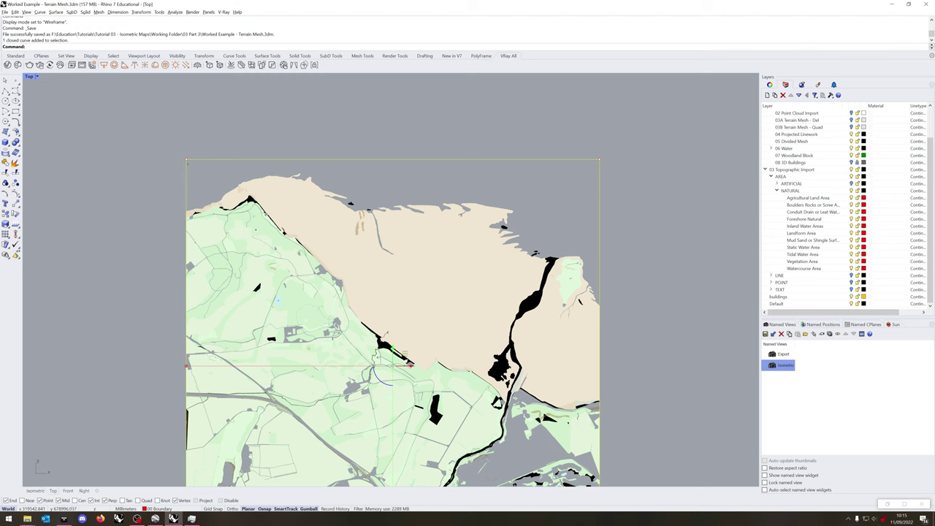
{"action": "right_click_drag", "start_coordinate": [393, 323], "coordinate": [395, 337]}
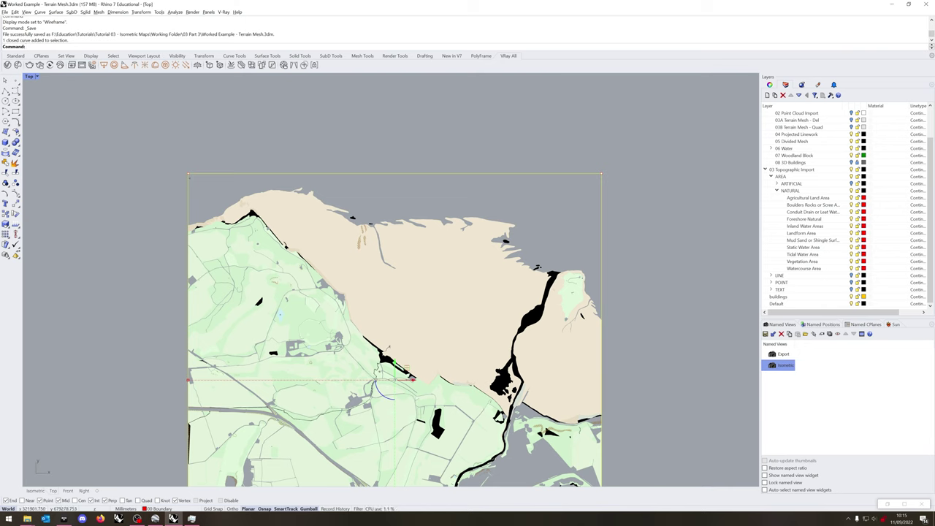
{"action": "right_click", "coordinate": [795, 191]}
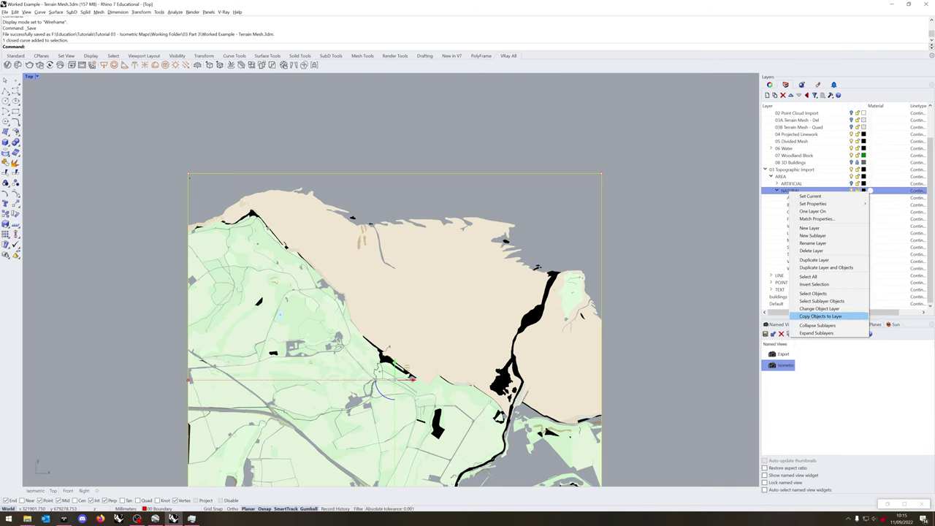
{"action": "left_click", "coordinate": [821, 317]}
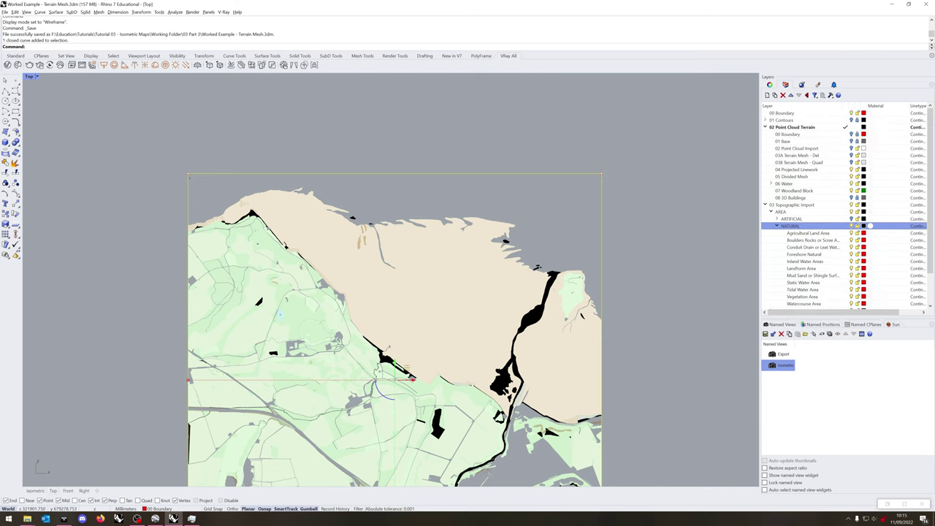
{"action": "left_click", "coordinate": [857, 113]}
{"action": "right_click_drag", "start_coordinate": [662, 282], "coordinate": [584, 227]}
{"action": "scroll", "coordinate": [632, 187], "scroll_direction": "down", "scroll_amount": 2}
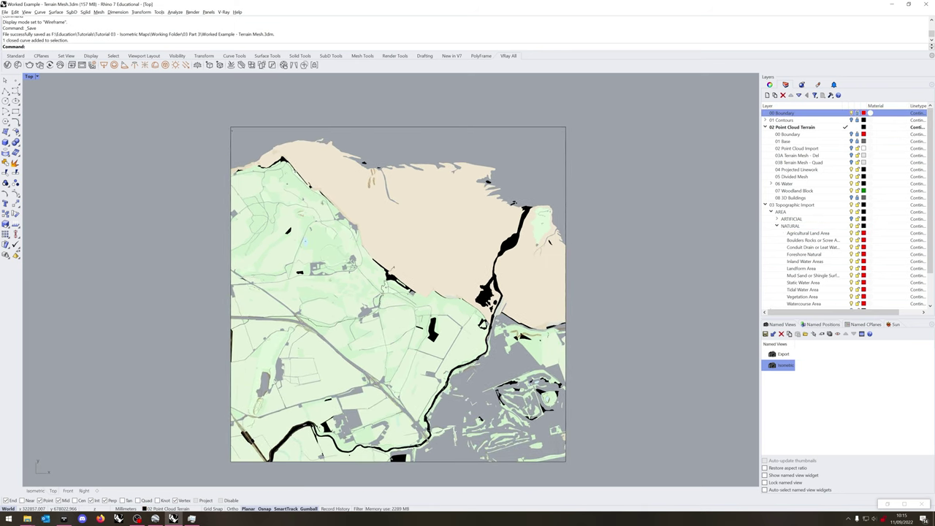
- Hide every sublayer of NATURAL except Agricultural Land Area, from Watercourse Area up to Boulders Rocks or Scree
{"action": "scroll", "coordinate": [840, 209], "scroll_direction": "down", "scroll_amount": 2}
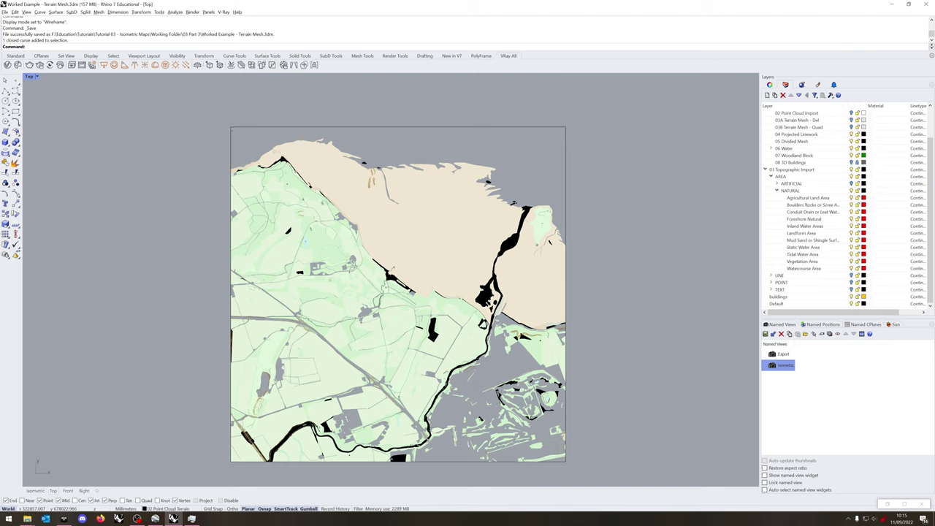
{"action": "left_click", "coordinate": [851, 268]}
{"action": "left_click", "coordinate": [851, 261]}
{"action": "left_click", "coordinate": [851, 254]}
{"action": "left_click", "coordinate": [851, 247]}
{"action": "left_click", "coordinate": [851, 240]}
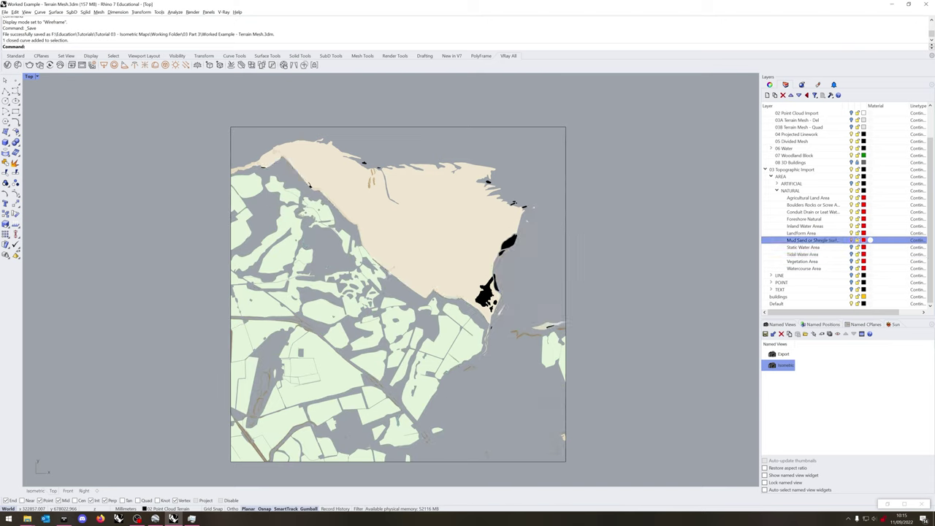
{"action": "left_click", "coordinate": [851, 232]}
{"action": "left_click", "coordinate": [851, 226]}
{"action": "left_click", "coordinate": [851, 219]}
{"action": "left_click", "coordinate": [851, 211]}
{"action": "left_click", "coordinate": [851, 204]}
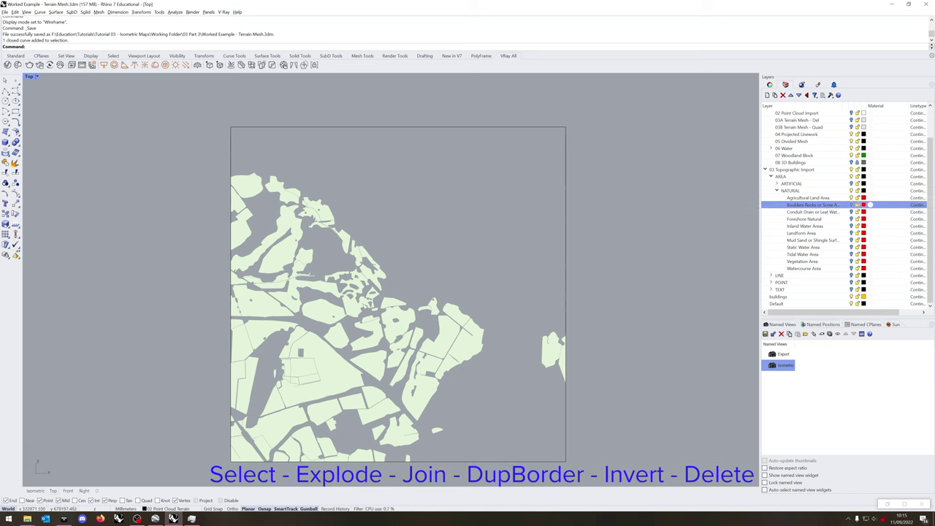
- Select all hatches on the Agricultural Land Area layer, explode them into surfaces and join the results
{"action": "right_click", "coordinate": [809, 198]}
{"action": "left_click", "coordinate": [841, 300]}
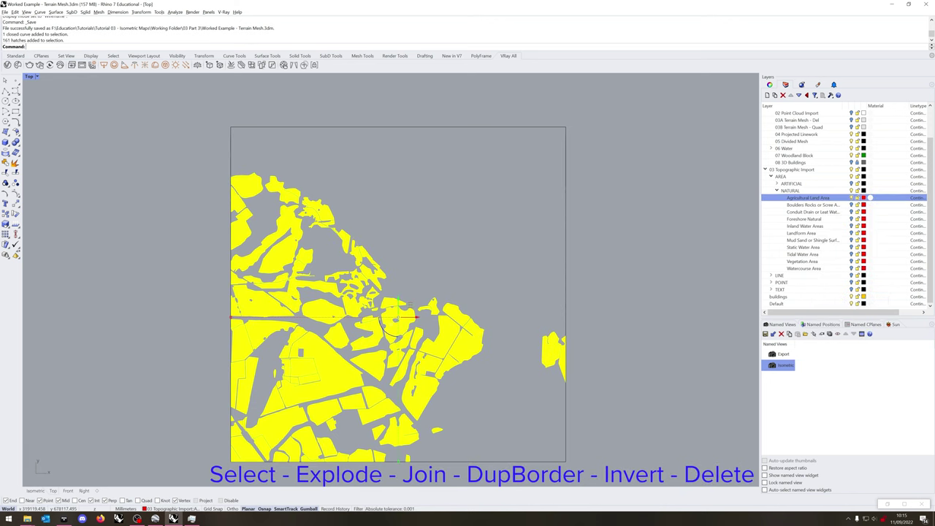
{"action": "middle_click", "coordinate": [507, 249]}
{"action": "left_click", "coordinate": [514, 256]}
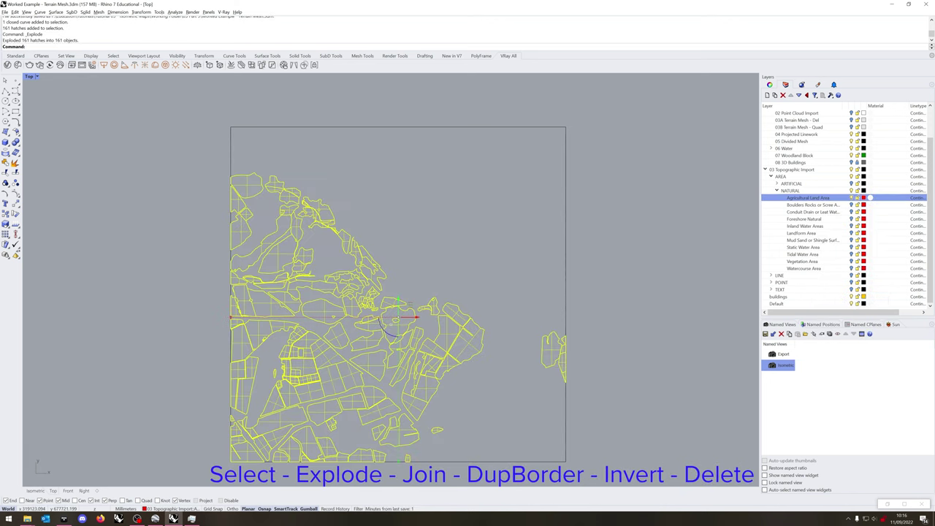
{"action": "middle_click", "coordinate": [483, 267]}
{"action": "left_click", "coordinate": [496, 276]}
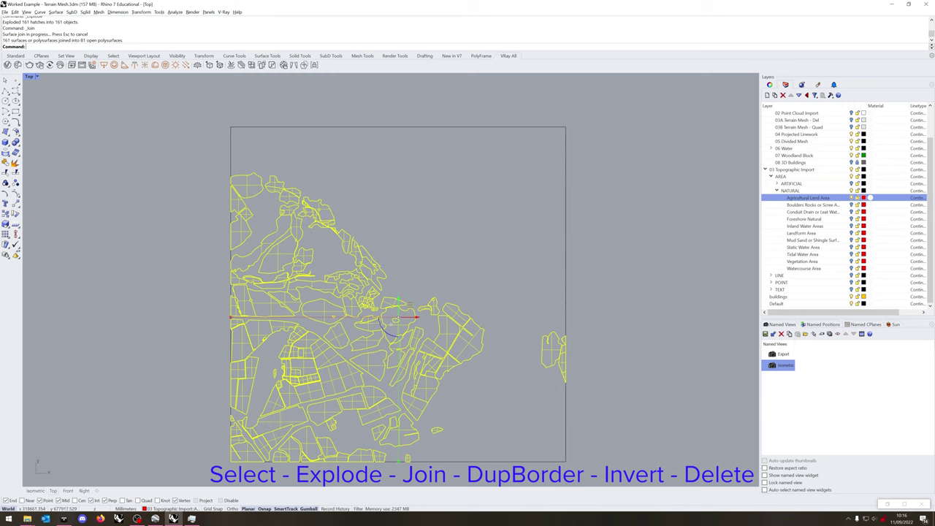
- Duplicate the borders of the joined agricultural surfaces with DupBorder and delete all surfaces and polysurfaces
{"action": "type", "text": "DupBorder"}
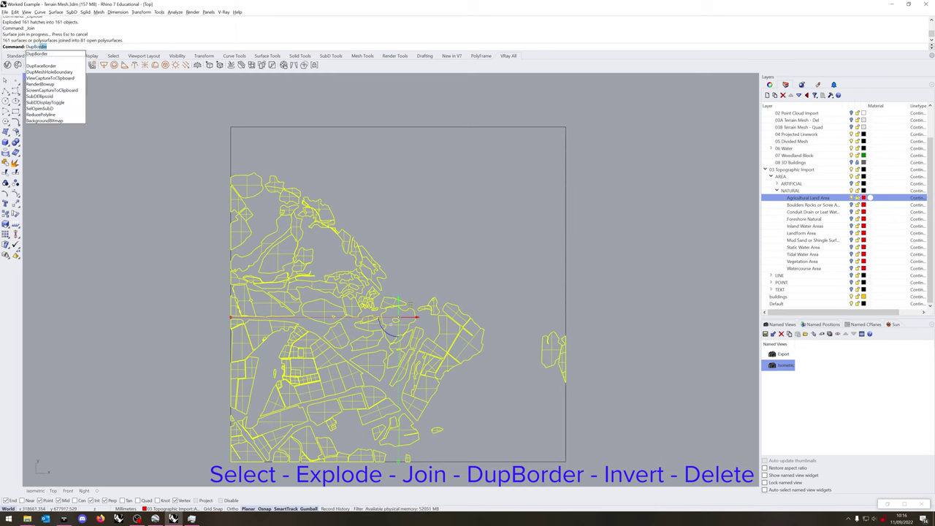
{"action": "key", "text": "Return"}
{"action": "type", "text": "SelSrf"}
{"action": "key", "text": "Return"}
{"action": "type", "text": "SelPolysrf"}
{"action": "key", "text": "Return"}
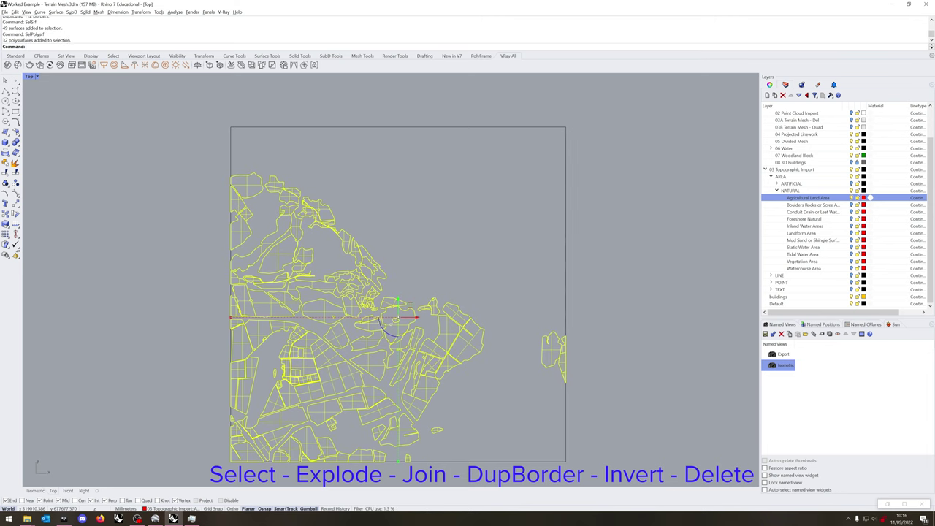
{"action": "key", "text": "Delete"}
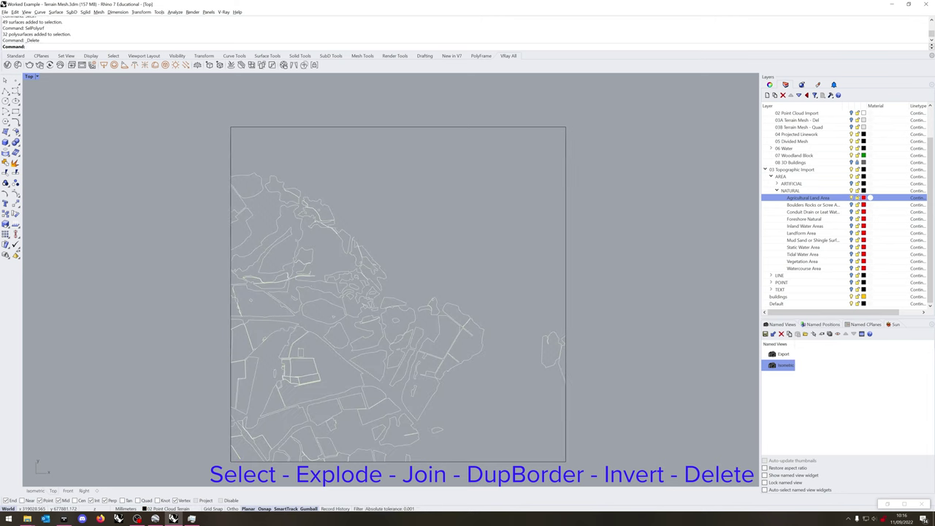
- Show Boulders Rocks or Scree in place of Agricultural Land Area, and explode and join all its hatches
{"action": "left_click", "coordinate": [851, 197]}
{"action": "left_click", "coordinate": [851, 205]}
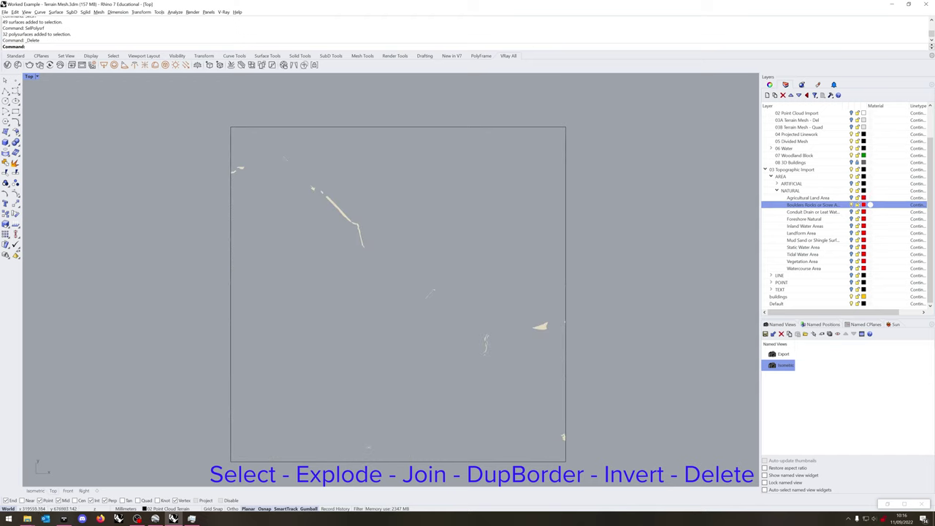
{"action": "left_click", "coordinate": [540, 327]}
{"action": "type", "text": "SelHatch"}
{"action": "key", "text": "Return"}
{"action": "key", "text": "ctrl+e"}
{"action": "key", "text": "ctrl+j"}
- Extract the borders of the boulder and scree surfaces with DupBorder and delete the source surfaces and polysurfaces
{"action": "type", "text": "DupBorder"}
{"action": "key", "text": "Return"}
{"action": "type", "text": "SelSrf"}
{"action": "key", "text": "Return"}
{"action": "type", "text": "SelPolysrf"}
{"action": "key", "text": "Return"}
{"action": "key", "text": "Delete"}
- Show the Conduit Drain or Leat layer in place of Boulders Rocks or Scree, and explode and join all its hatches
{"action": "left_click", "coordinate": [851, 205]}
{"action": "left_click", "coordinate": [852, 212]}
{"action": "type", "text": "SelHatch"}
{"action": "key", "text": "Return"}
{"action": "middle_click", "coordinate": [438, 352]}
{"action": "left_click", "coordinate": [442, 361]}
{"action": "middle_click", "coordinate": [441, 362]}
{"action": "left_click", "coordinate": [439, 365]}
- Duplicate the borders of the conduit and drain surfaces with DupBorder and delete the surfaces
{"action": "type", "text": "DupBorder"}
{"action": "key", "text": "Return"}
{"action": "key", "text": "Escape"}
{"action": "type", "text": "SelSrf"}
{"action": "key", "text": "Return"}
{"action": "key", "text": "Delete"}
- Show Foreshore Natural in place of the Conduit Drain or Leat layer and add sublayers A and B beneath it
{"action": "left_click", "coordinate": [851, 212]}
{"action": "left_click", "coordinate": [851, 219]}
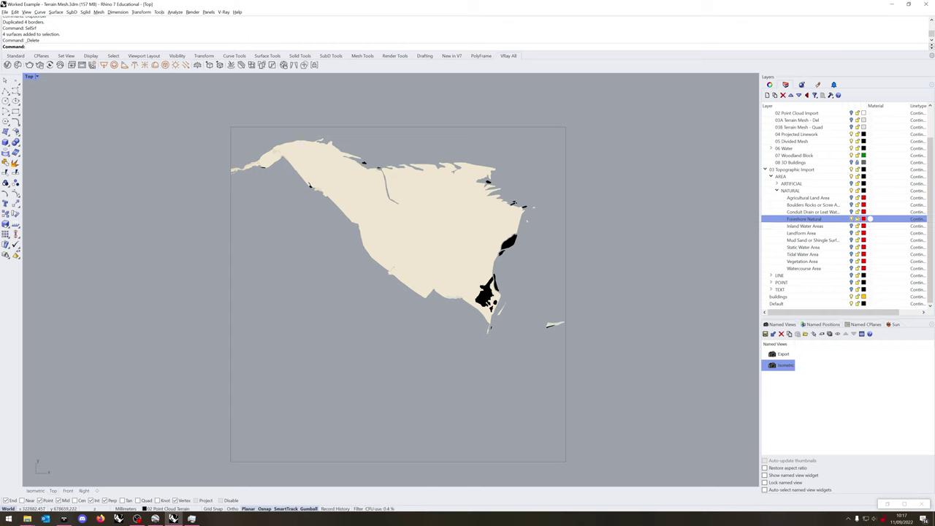
{"action": "right_click", "coordinate": [801, 218]}
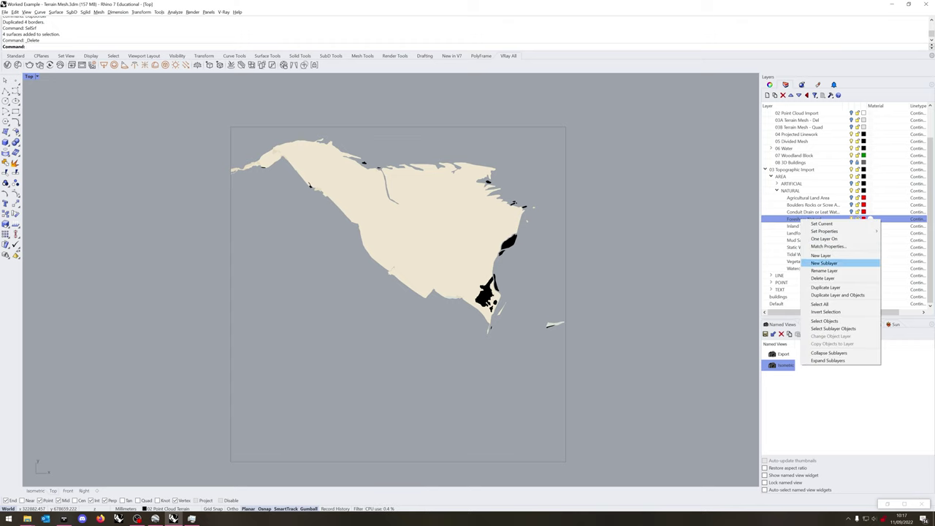
{"action": "left_click", "coordinate": [840, 262]}
{"action": "type", "text": "A"}
{"action": "key", "text": "Return"}
{"action": "right_click", "coordinate": [799, 226]}
{"action": "left_click", "coordinate": [840, 269]}
{"action": "type", "text": "B"}
{"action": "key", "text": "Return"}
{"action": "left_click_drag", "start_coordinate": [802, 233], "coordinate": [806, 220]}
- Add two more sublayers named C and D under Foreshore Natural
{"action": "right_click", "coordinate": [797, 269]}
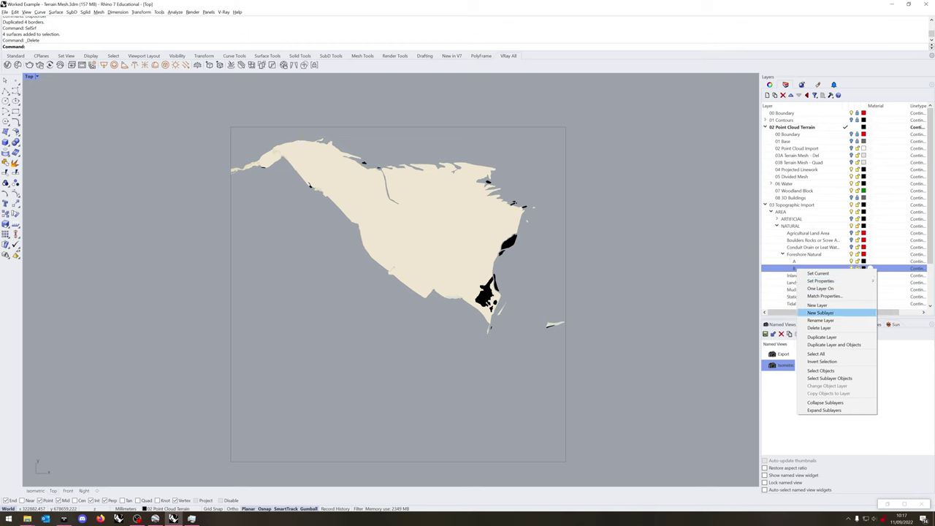
{"action": "left_click", "coordinate": [841, 313]}
{"action": "type", "text": "C"}
{"action": "key", "text": "Return"}
{"action": "left_click", "coordinate": [807, 254], "text": "ctrl"}
{"action": "left_click_drag", "start_coordinate": [810, 257], "coordinate": [809, 255]}
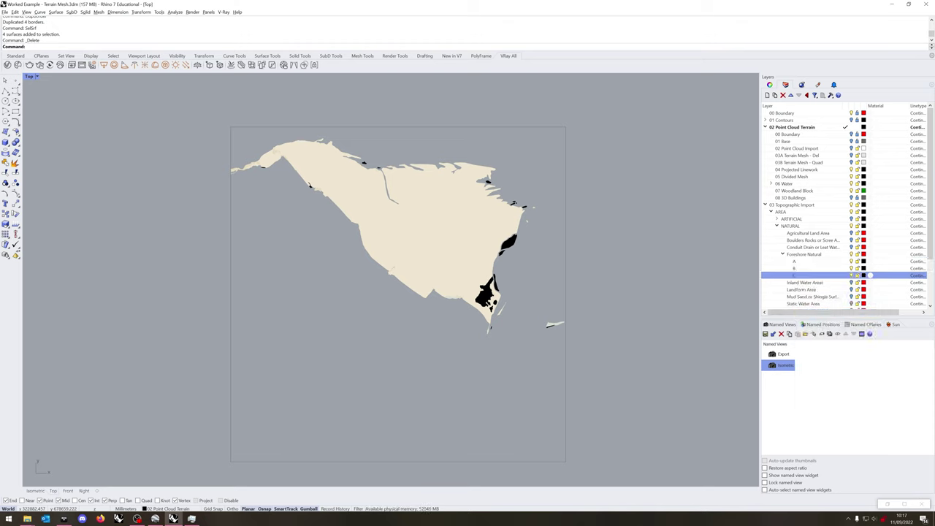
{"action": "right_click", "coordinate": [799, 255]}
{"action": "left_click", "coordinate": [824, 299]}
{"action": "type", "text": "D"}
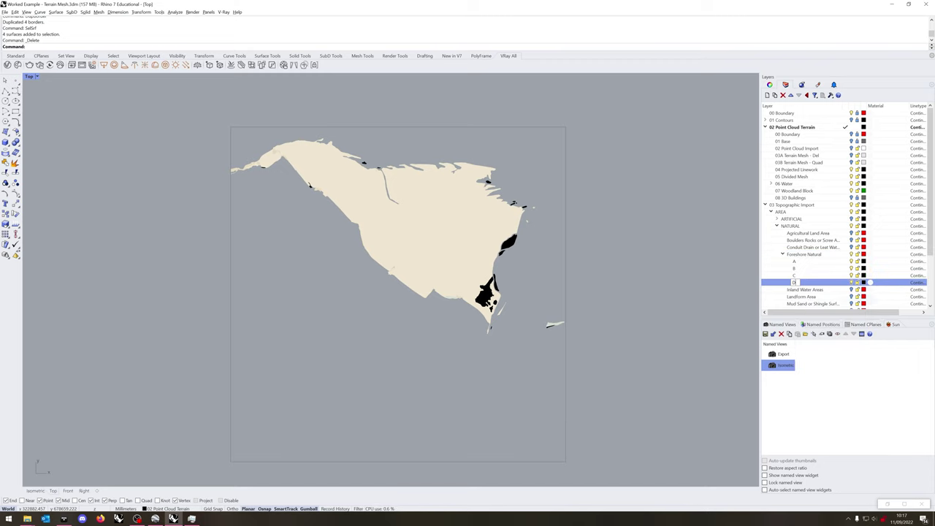
{"action": "key", "text": "Return"}
- Select all black foreshore hatches by colour with SelColor, move them to sublayer A and hide that sublayer
{"action": "left_click", "coordinate": [803, 261]}
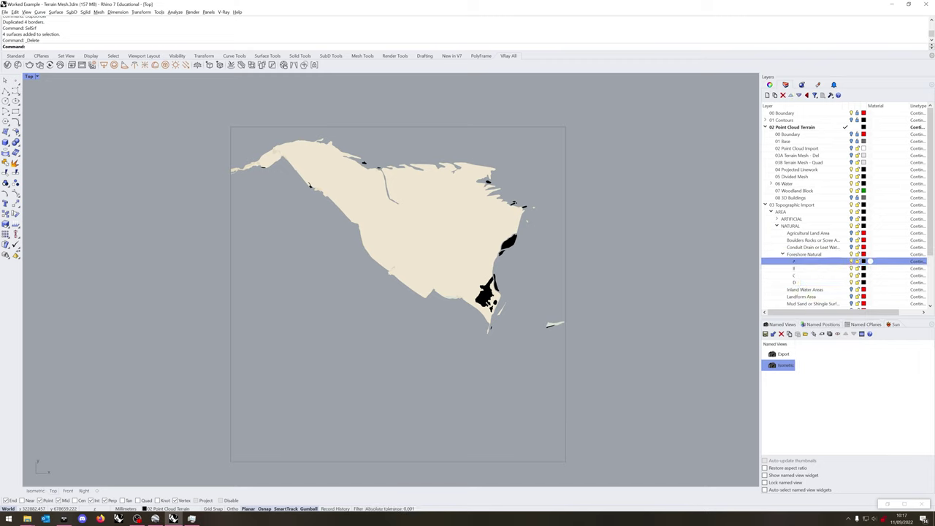
{"action": "left_click", "coordinate": [508, 243]}
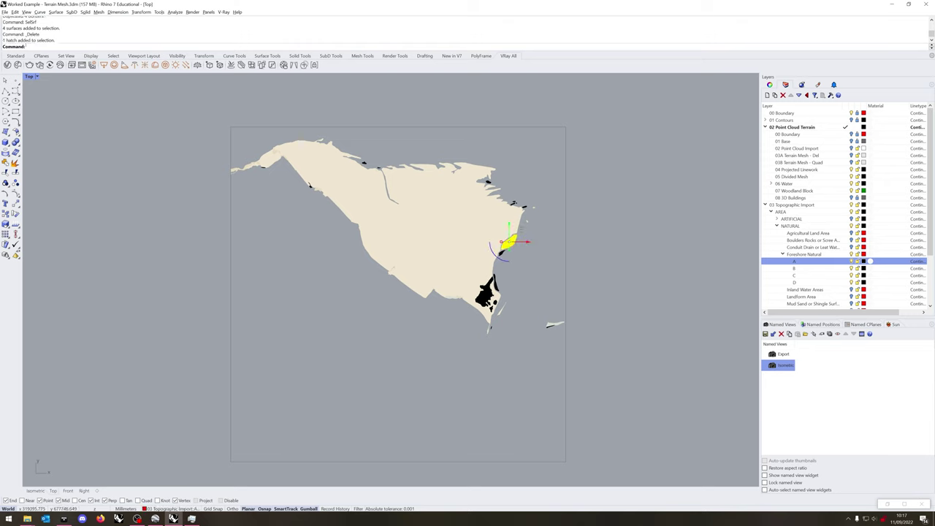
{"action": "type", "text": "SelColor"}
{"action": "key", "text": "Return"}
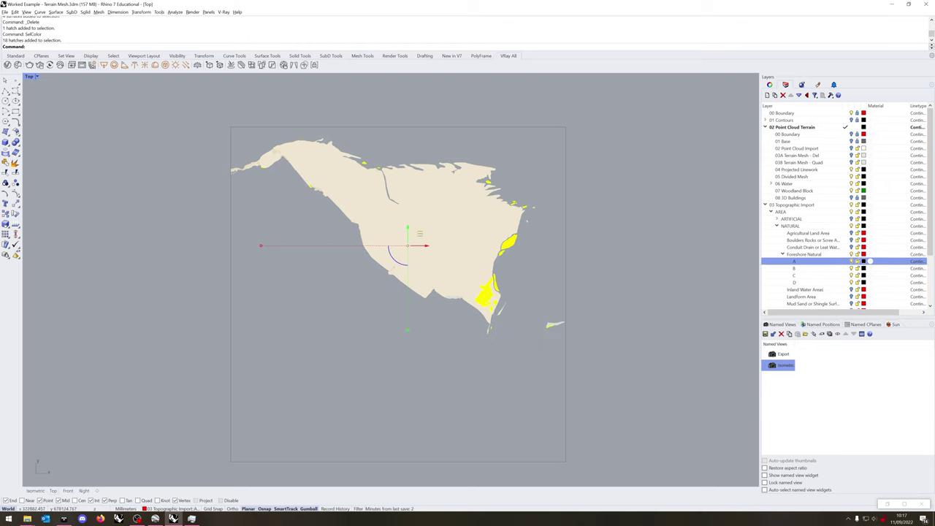
{"action": "right_click", "coordinate": [799, 261]}
{"action": "left_click", "coordinate": [838, 378]}
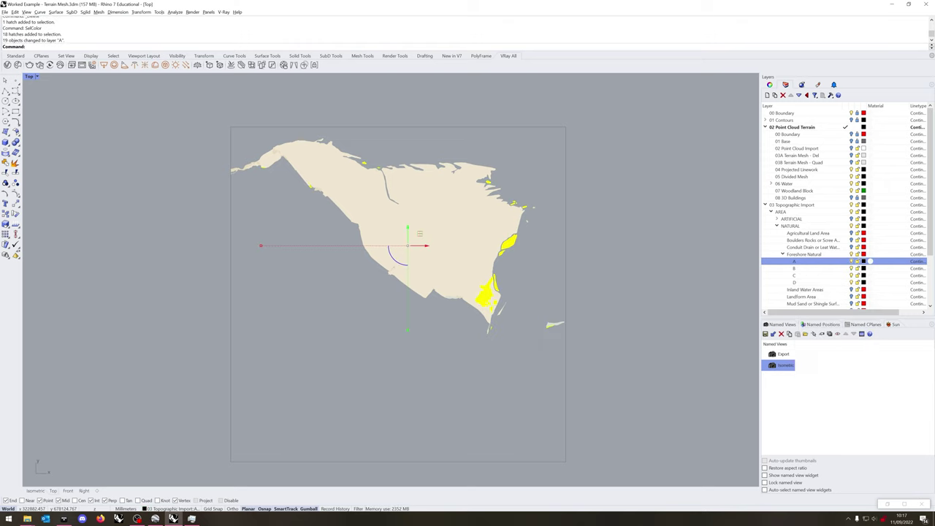
{"action": "left_click", "coordinate": [851, 261]}
- Select the large beige foreshore hatch and all hatches of its colour, move them to sublayer B and hide it
{"action": "left_click", "coordinate": [482, 265]}
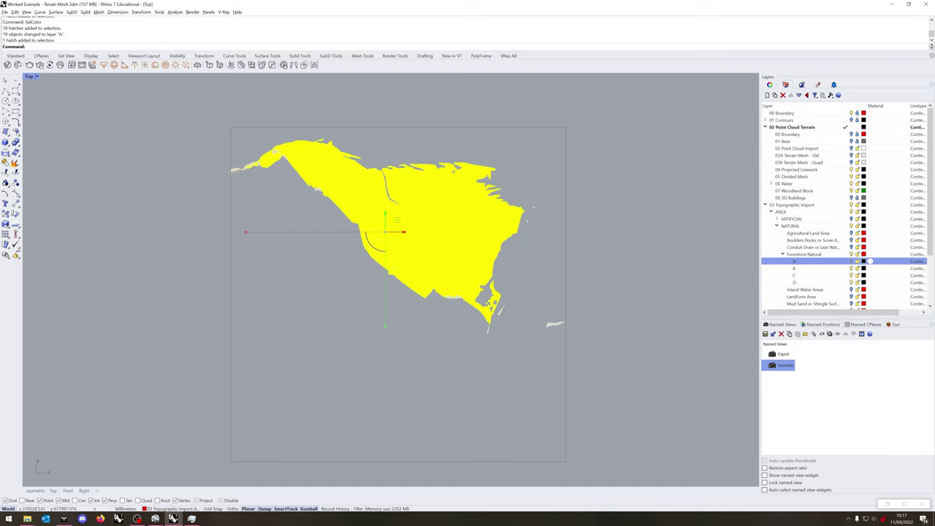
{"action": "key", "text": "Return"}
{"action": "right_click", "coordinate": [799, 268]}
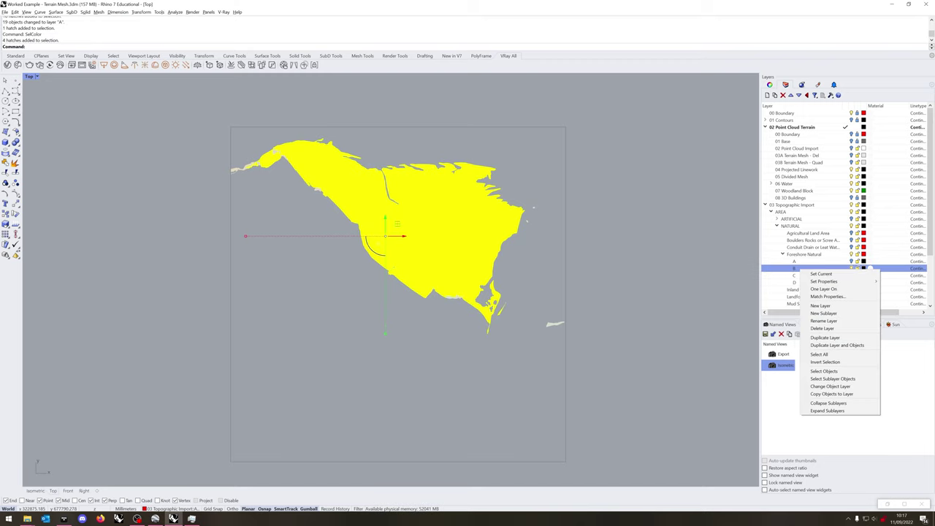
{"action": "left_click", "coordinate": [839, 386]}
{"action": "left_click", "coordinate": [851, 268]}
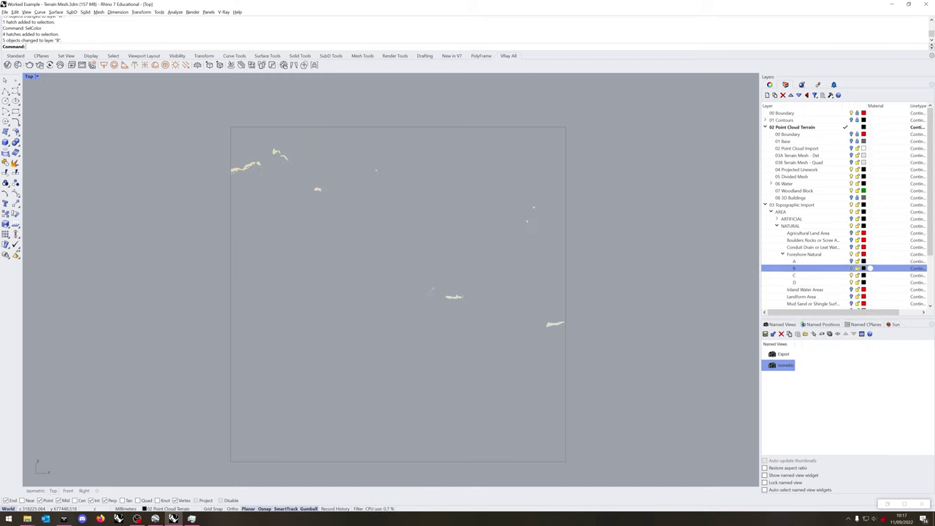
- Select the small shoreline hatch and the others of its colour, move them to sublayer C and hide it
{"action": "left_click", "coordinate": [453, 296]}
{"action": "key", "text": "Return"}
{"action": "right_click", "coordinate": [799, 275]}
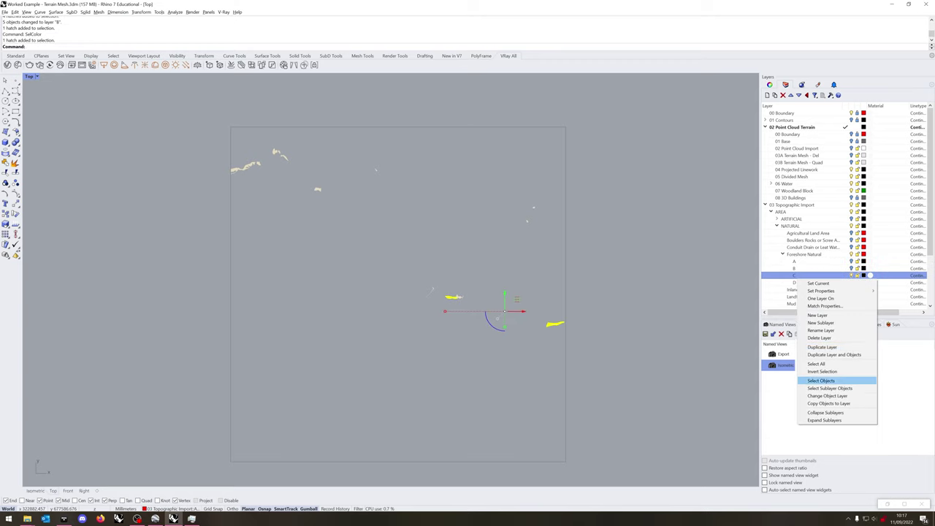
{"action": "left_click", "coordinate": [839, 386]}
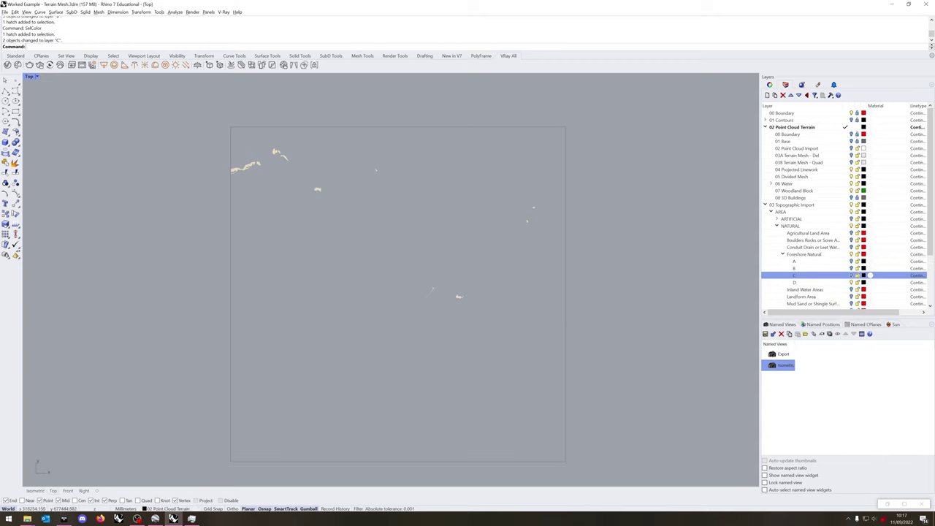
- Select the remaining foreshore hatches by colour, move them to sublayer D and hide it
{"action": "left_click", "coordinate": [458, 296]}
{"action": "key", "text": "Return"}
{"action": "right_click", "coordinate": [794, 282]}
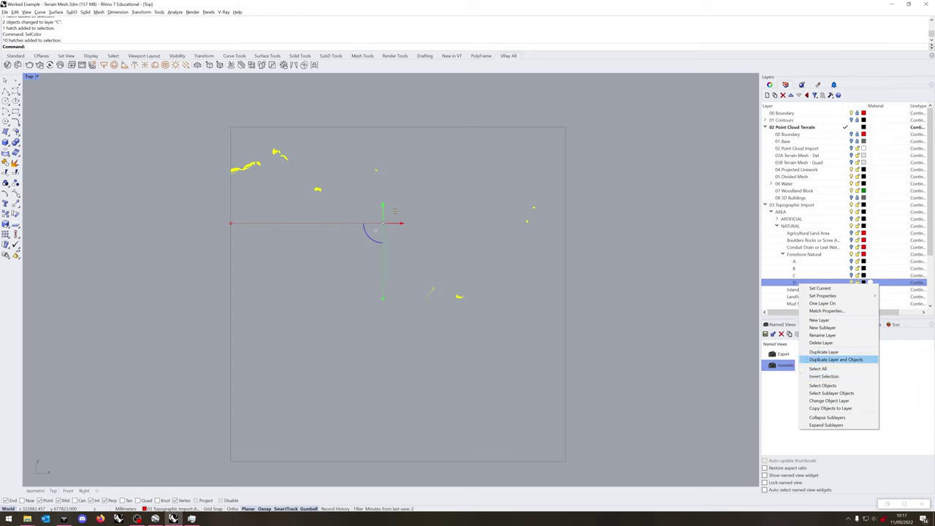
{"action": "left_click", "coordinate": [839, 394]}
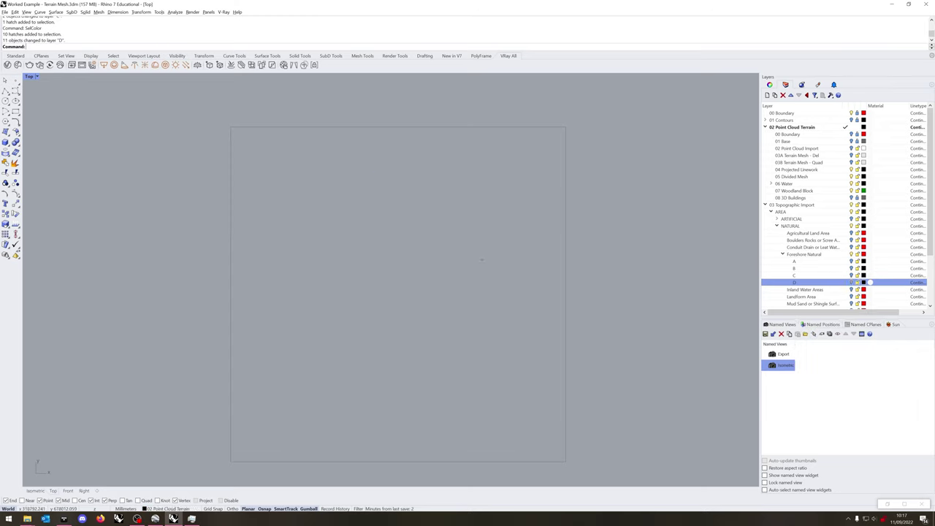
- Show sublayer D, select all its hatches, explode them and try to join the resulting surfaces
{"action": "key", "text": "ctrl+a"}
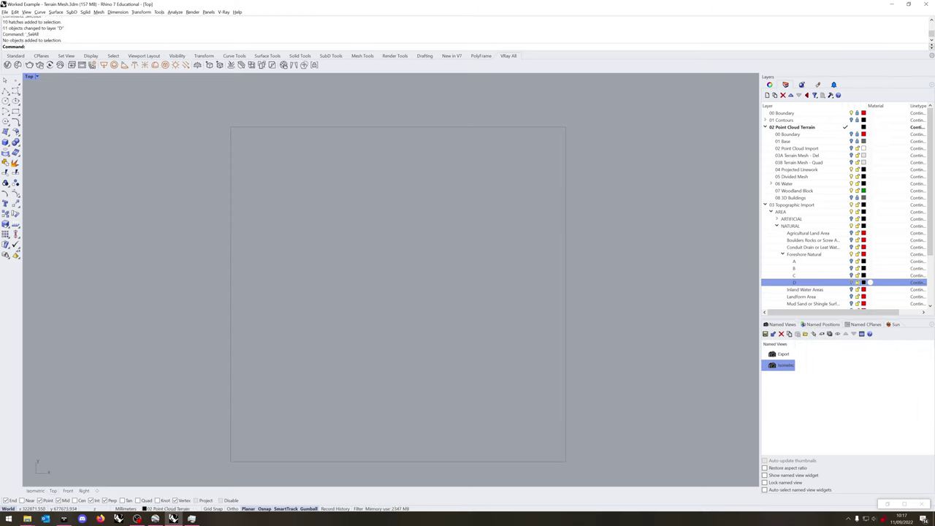
{"action": "left_click", "coordinate": [851, 282]}
{"action": "key", "text": "ctrl+a"}
{"action": "middle_click", "coordinate": [356, 242]}
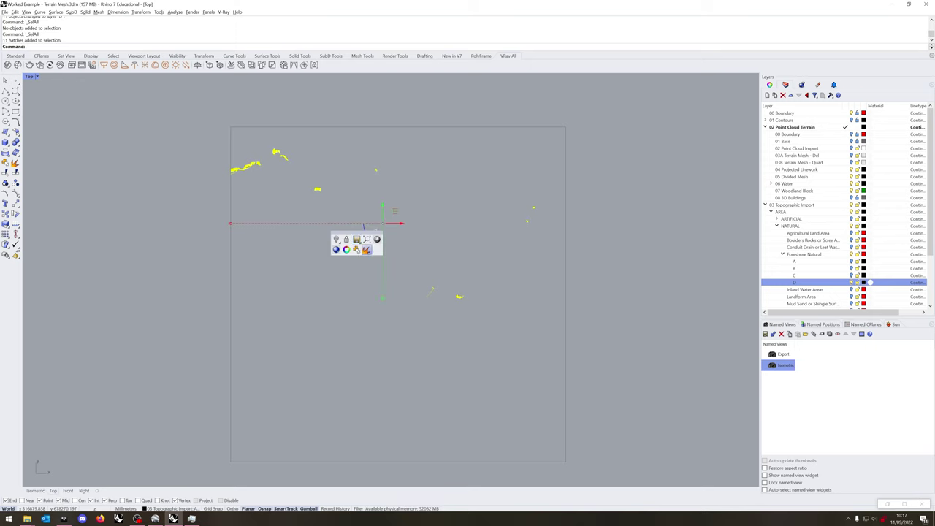
{"action": "left_click", "coordinate": [366, 250]}
{"action": "middle_click", "coordinate": [336, 257]}
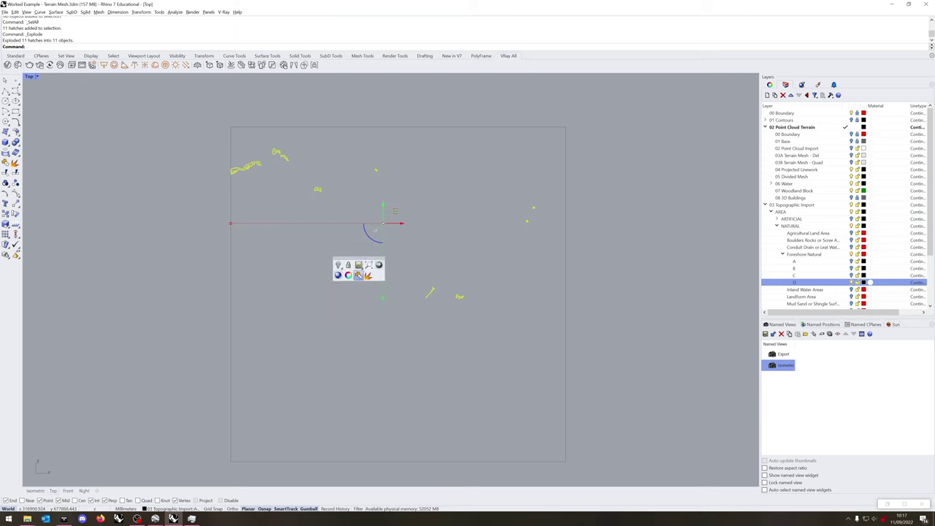
{"action": "left_click", "coordinate": [360, 274]}
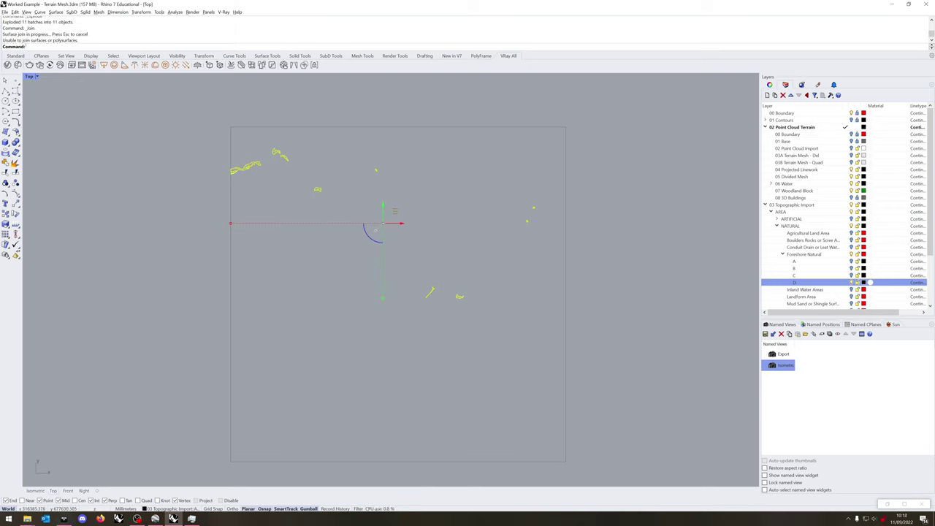
- Duplicate the borders of sublayer D's surfaces with DupBorder, and delete the surfaces selected with SelSrf
{"action": "type", "text": "DupBorder"}
{"action": "key", "text": "Return"}
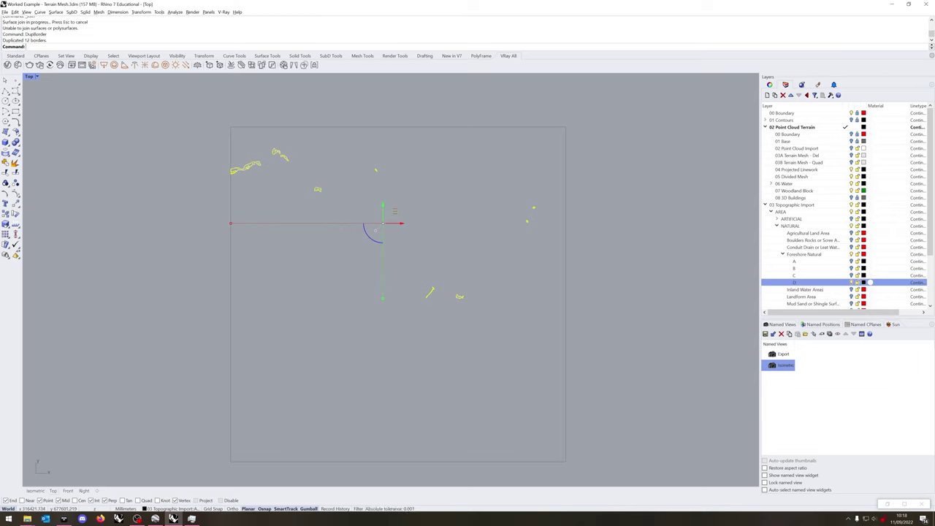
{"action": "type", "text": "SelSrf"}
{"action": "key", "text": "Return"}
{"action": "key", "text": "Delete"}
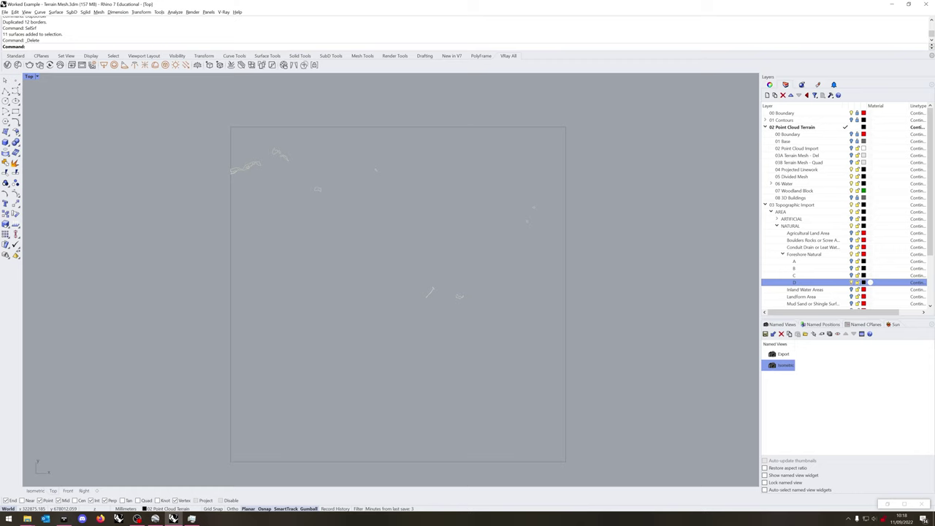
- Hide sublayer D and show C, explode all of C's hatches and try to join the pieces
{"action": "left_click", "coordinate": [851, 282]}
{"action": "left_click", "coordinate": [851, 274]}
{"action": "key", "text": "ctrl+a"}
{"action": "middle_click", "coordinate": [505, 283]}
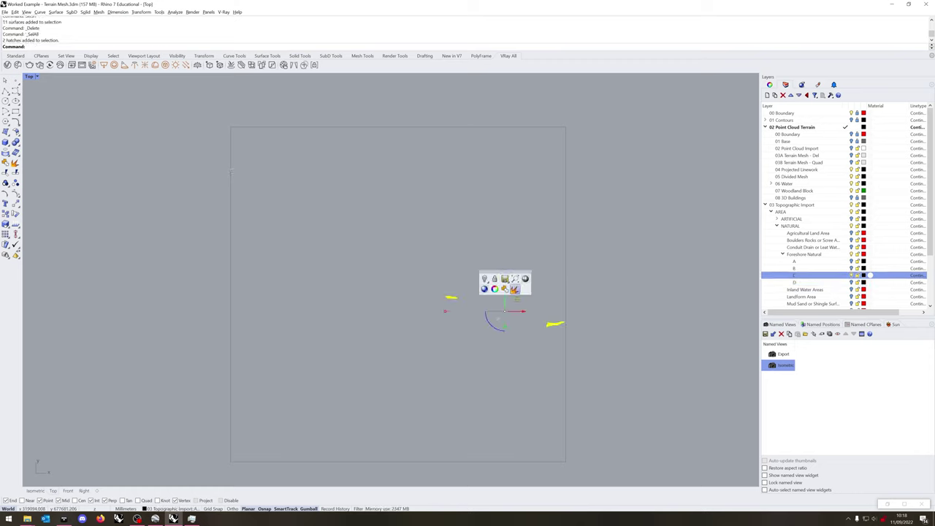
{"action": "left_click", "coordinate": [515, 289]}
{"action": "middle_click", "coordinate": [478, 269]}
{"action": "left_click", "coordinate": [477, 276]}
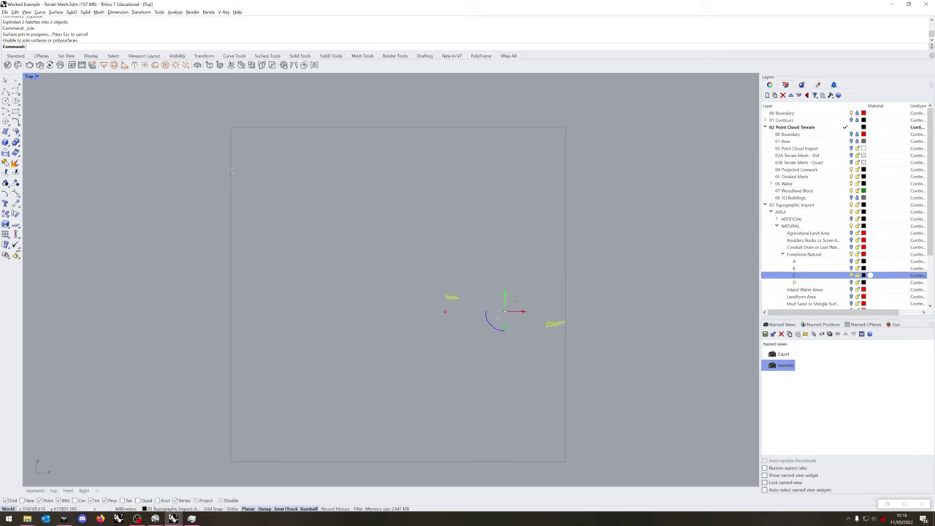
- Extract the borders of sublayer C's surfaces with DupBorder, and remove the surfaces using SelSrf
{"action": "type", "text": "DupBorder"}
{"action": "key", "text": "Return"}
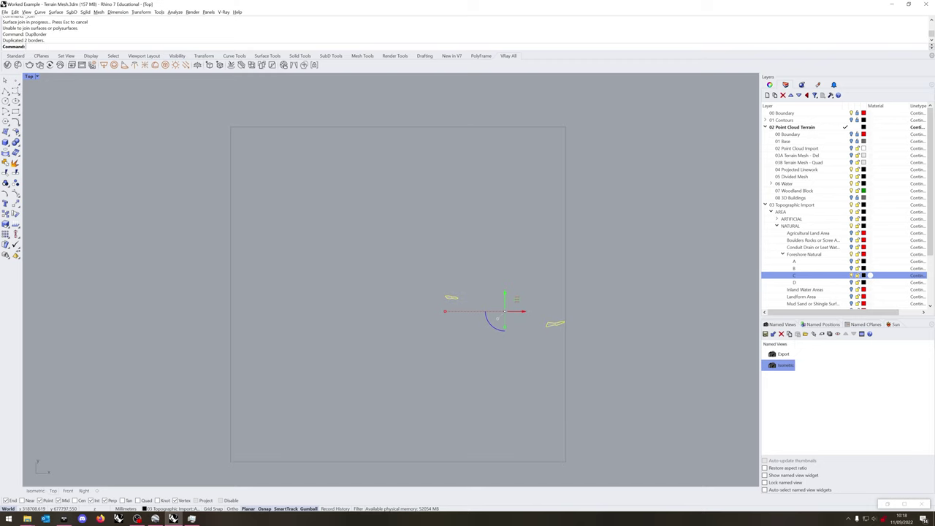
{"action": "type", "text": "SelSrf"}
{"action": "key", "text": "Return"}
{"action": "key", "text": "Delete"}
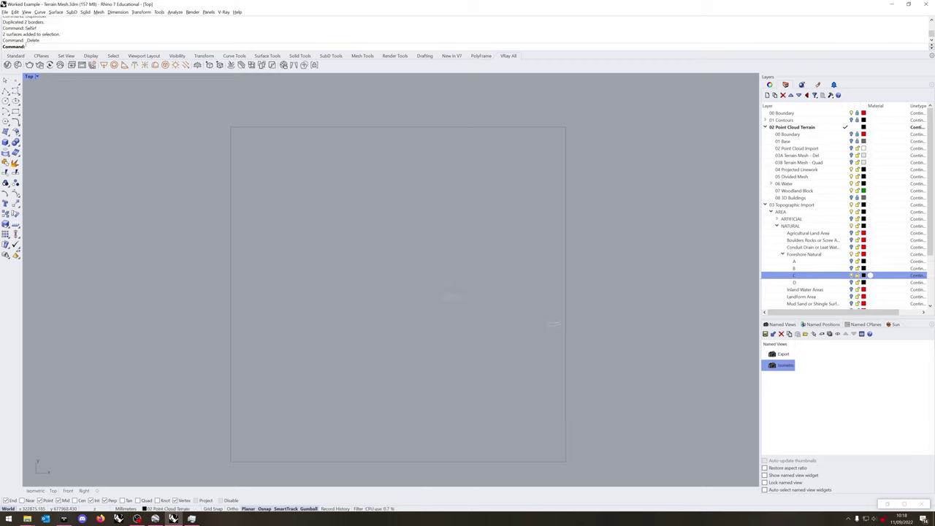
- Hide sublayer C and show B, explode the large foreshore hatches on it and join the resulting surfaces
{"action": "left_click", "coordinate": [851, 276]}
{"action": "left_click", "coordinate": [851, 268]}
{"action": "key", "text": "ctrl+a"}
{"action": "middle_click", "coordinate": [373, 311]}
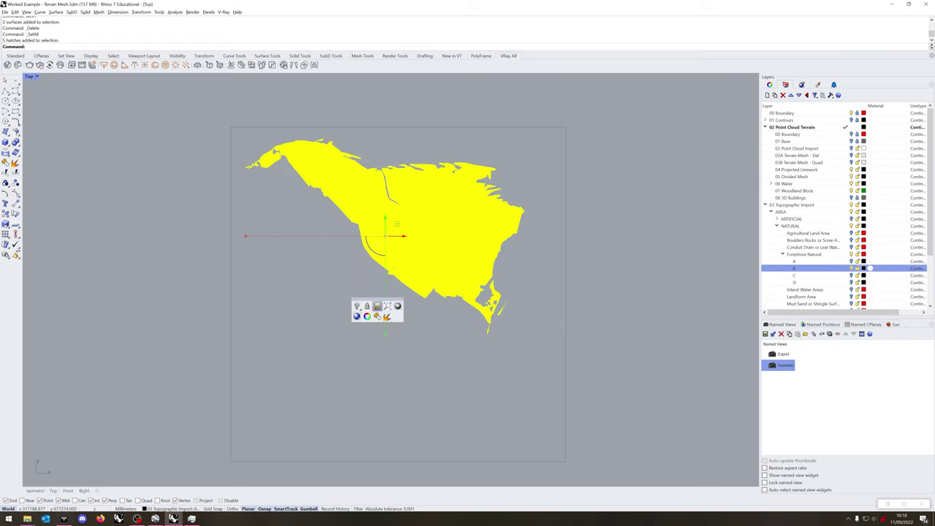
{"action": "left_click", "coordinate": [386, 317]}
{"action": "middle_click", "coordinate": [368, 322]}
{"action": "left_click", "coordinate": [369, 329]}
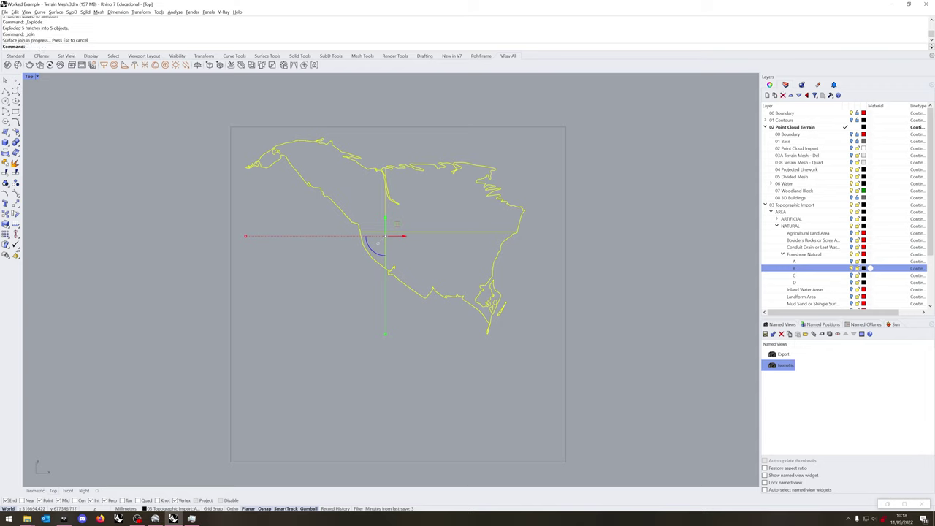
- Run DupBorder on sublayer B's foreshore surfaces, and delete the surfaces with SelSrf so only border curves are kept
{"action": "type", "text": "DupBorder"}
{"action": "key", "text": "Return"}
{"action": "key", "text": "Escape"}
{"action": "type", "text": "SelSrf"}
{"action": "key", "text": "Return"}
{"action": "key", "text": "Delete"}
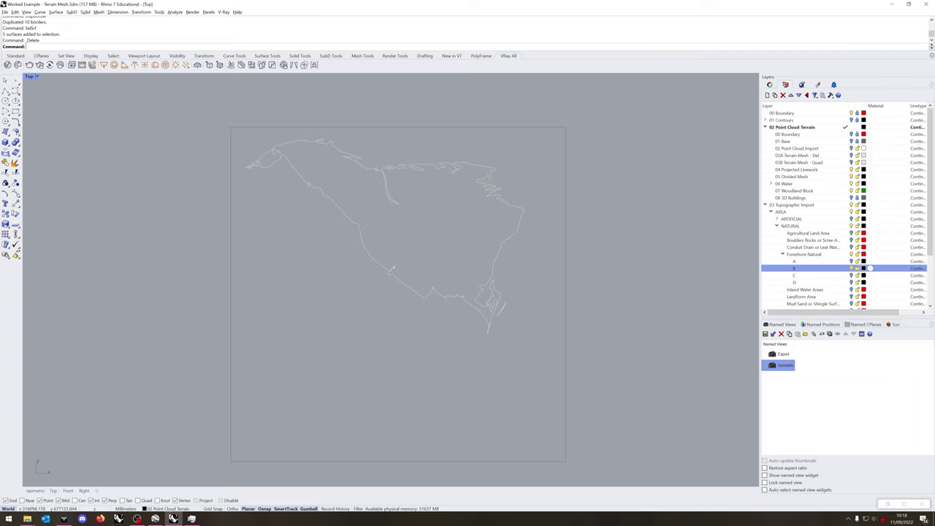
{"action": "scroll", "coordinate": [499, 312], "scroll_direction": "up", "scroll_amount": 15}
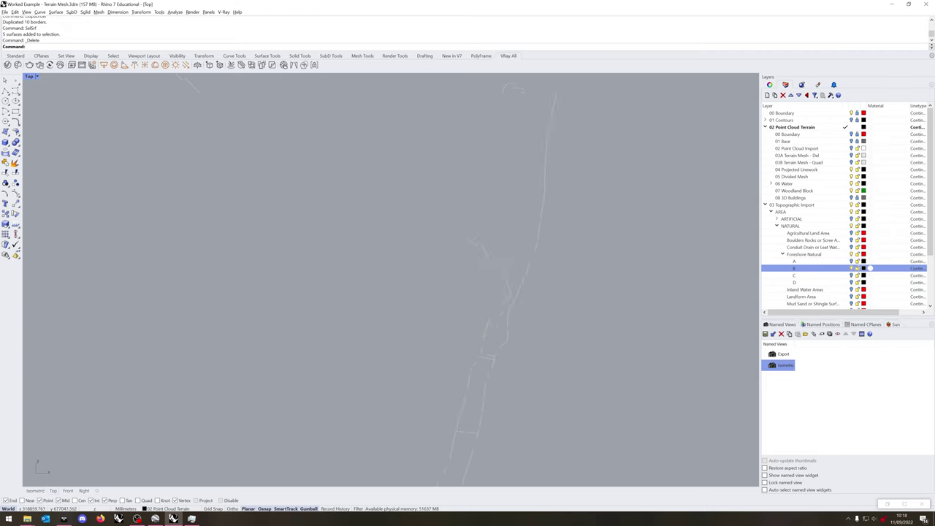
{"action": "scroll", "coordinate": [479, 369], "scroll_direction": "up", "scroll_amount": 3}
{"action": "scroll", "coordinate": [476, 350], "scroll_direction": "down", "scroll_amount": 5}
{"action": "left_click_drag", "start_coordinate": [529, 374], "coordinate": [383, 294]}
{"action": "scroll", "coordinate": [438, 329], "scroll_direction": "up", "scroll_amount": 3}
{"action": "type", "text": "Trim"}
{"action": "key", "text": "Return"}
{"action": "key", "text": "ctrl+z"}
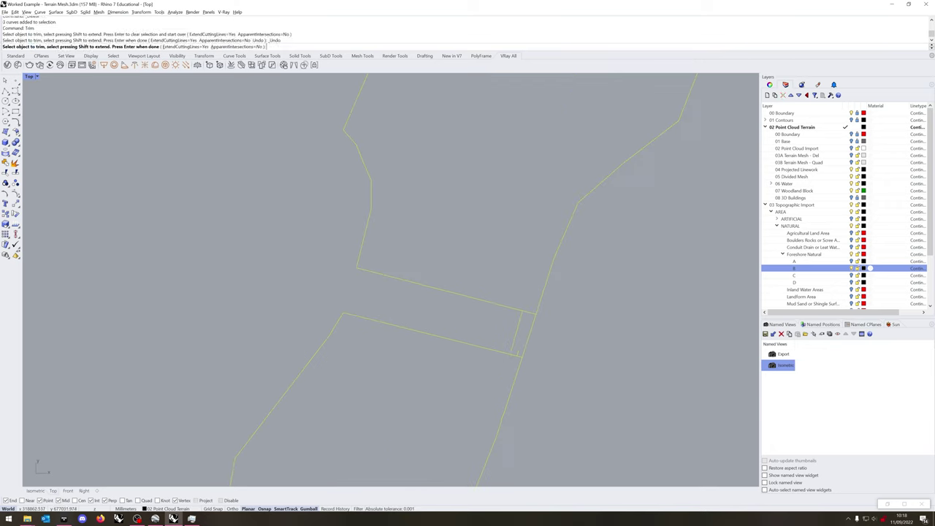
{"action": "key", "text": "Return"}
- Explode the small closed rectangle between the two foreshore outlines on the narrow strip and delete its unneeded segments
{"action": "left_click", "coordinate": [529, 336]}
{"action": "middle_click", "coordinate": [557, 337]}
{"action": "left_click", "coordinate": [565, 346]}
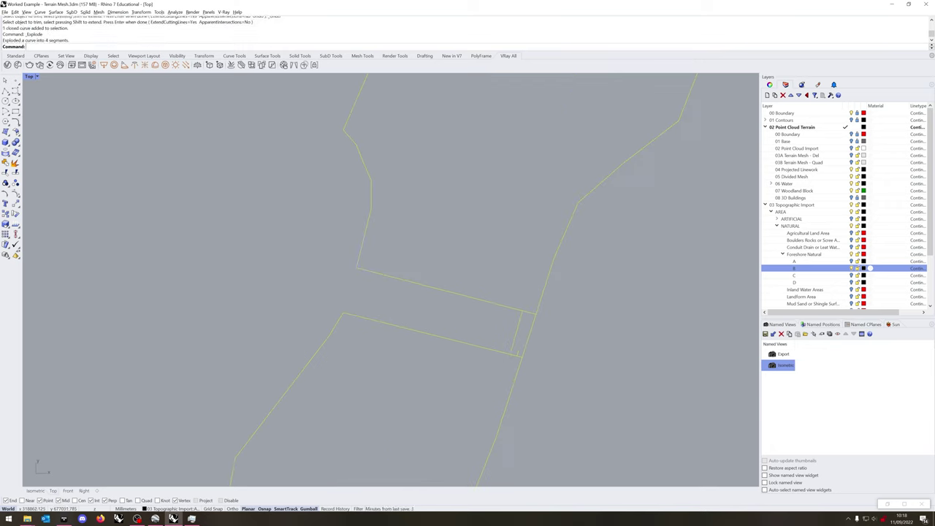
{"action": "left_click", "coordinate": [529, 313]}
{"action": "left_click", "coordinate": [516, 356], "text": "shift"}
{"action": "key", "text": "Delete"}
- Trim the outline ends between the two crossing lines on the narrow strip and join the curves into one closed border
{"action": "left_click_drag", "start_coordinate": [556, 298], "coordinate": [496, 371]}
{"action": "key", "text": "Return"}
{"action": "left_click", "coordinate": [529, 336]}
{"action": "left_click", "coordinate": [517, 355]}
{"action": "key", "text": "Return"}
{"action": "middle_click", "coordinate": [556, 340]}
{"action": "left_click", "coordinate": [556, 347]}
- Explode the two adjoining foreshore border curves that meet at the next dividing line across the narrow strip
{"action": "scroll", "coordinate": [520, 277], "scroll_direction": "down", "scroll_amount": 6}
{"action": "scroll", "coordinate": [471, 457], "scroll_direction": "up", "scroll_amount": 6}
{"action": "right_click_drag", "start_coordinate": [471, 456], "coordinate": [515, 285]}
{"action": "left_click_drag", "start_coordinate": [520, 329], "coordinate": [488, 285]}
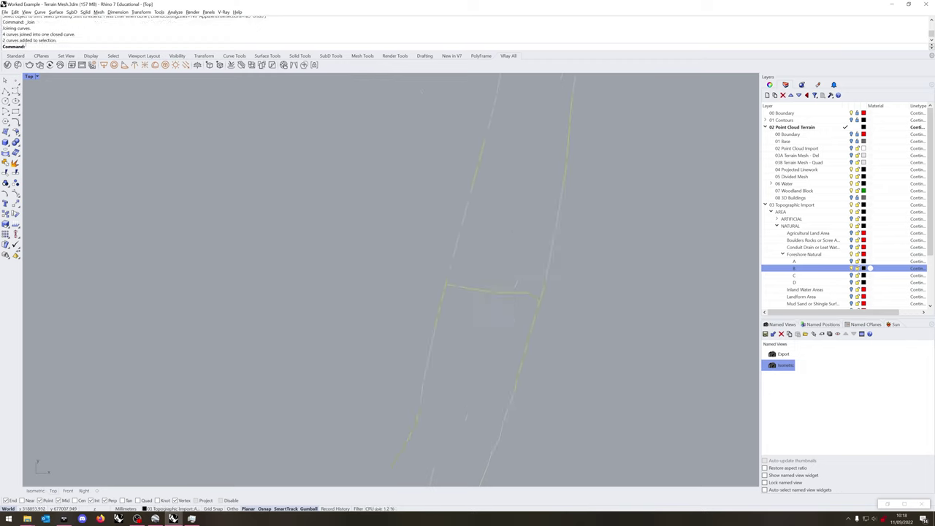
{"action": "key", "text": "Escape"}
{"action": "middle_click", "coordinate": [414, 259]}
{"action": "left_click", "coordinate": [435, 267]}
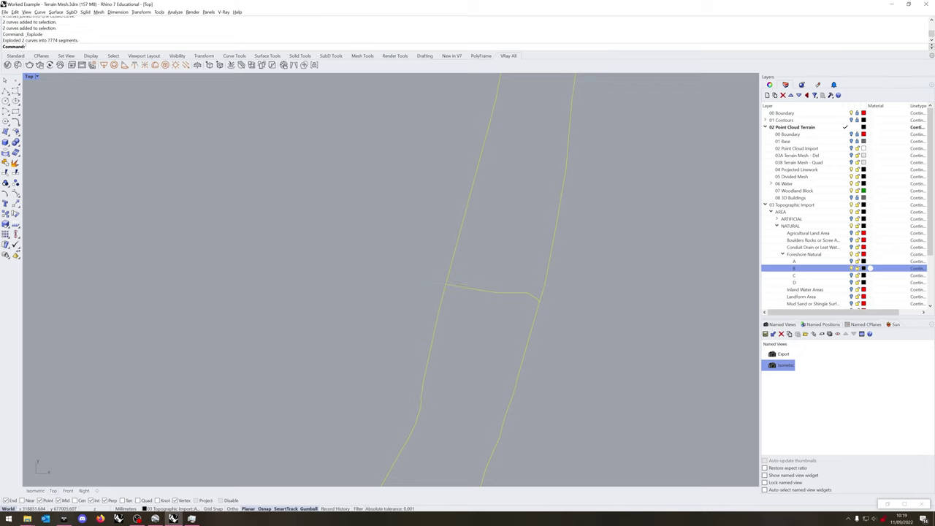
- Delete the duplicated segments of the dividing line that crosses the narrow foreshore strip
{"action": "left_click_drag", "start_coordinate": [445, 284], "coordinate": [461, 304]}
{"action": "key", "text": "Delete"}
{"action": "key", "text": "Delete"}
{"action": "scroll", "coordinate": [537, 294], "scroll_direction": "up", "scroll_amount": 8}
{"action": "left_click_drag", "start_coordinate": [538, 292], "coordinate": [525, 307]}
{"action": "key", "text": "Delete"}
- Select all the exploded foreshore segments and join them back into continuous border curves
{"action": "scroll", "coordinate": [391, 280], "scroll_direction": "down", "scroll_amount": 6}
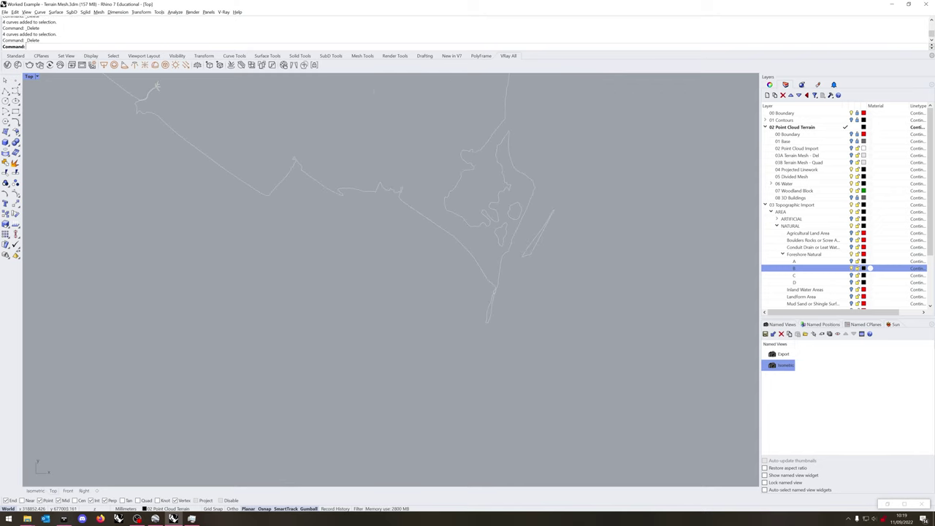
{"action": "left_click_drag", "start_coordinate": [169, 346], "coordinate": [605, 95]}
{"action": "middle_click", "coordinate": [629, 139]}
{"action": "left_click", "coordinate": [629, 134]}
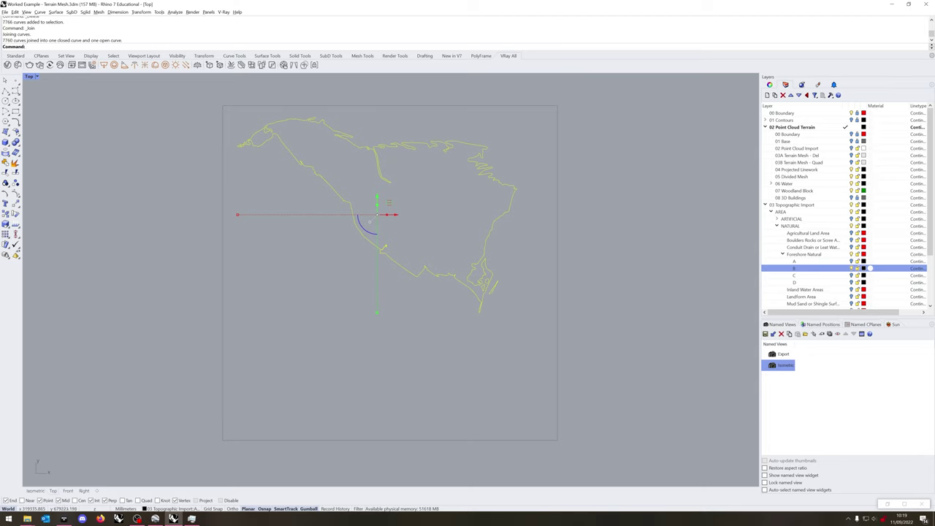
- Find the open curve left among the joined curves of Foreshore Natural sublayer B, zoom to it and delete it
{"action": "key", "text": "Escape"}
{"action": "type", "text": "SelOpenCrv"}
{"action": "key", "text": "Return"}
{"action": "type", "text": "ZS"}
{"action": "key", "text": "Return"}
{"action": "scroll", "coordinate": [438, 307], "scroll_direction": "down", "scroll_amount": 15}
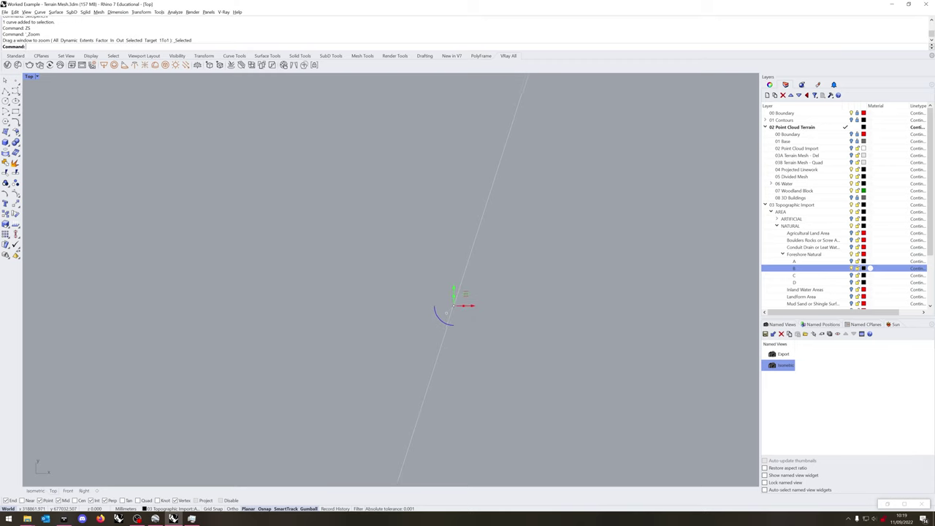
{"action": "scroll", "coordinate": [455, 307], "scroll_direction": "up", "scroll_amount": 10}
{"action": "key", "text": "Escape"}
{"action": "left_click", "coordinate": [471, 285]}
{"action": "key", "text": "Delete"}
- Inspect the remaining closed foreshore curve, first close up where the open curve was and then across the whole site
{"action": "scroll", "coordinate": [487, 306], "scroll_direction": "down", "scroll_amount": 5}
{"action": "left_click", "coordinate": [488, 307]}
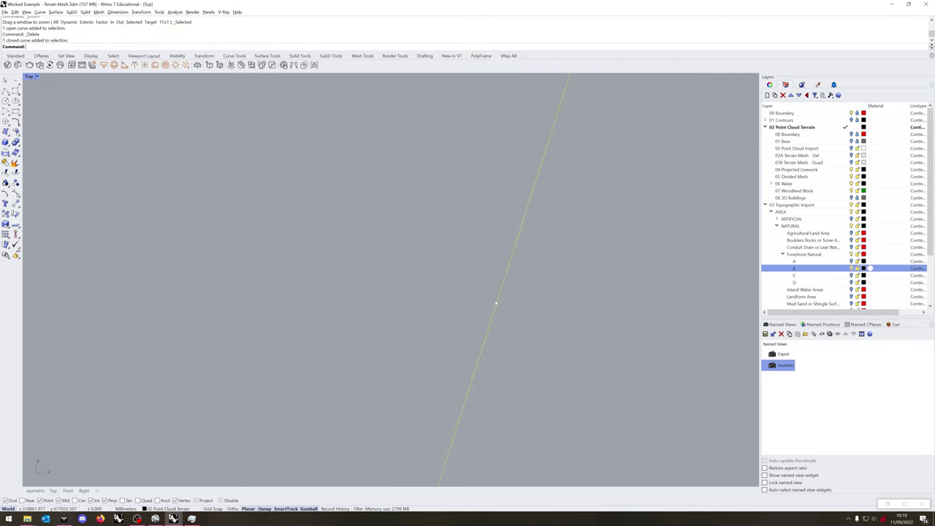
{"action": "scroll", "coordinate": [499, 308], "scroll_direction": "up", "scroll_amount": 4}
{"action": "scroll", "coordinate": [499, 324], "scroll_direction": "down", "scroll_amount": 20}
{"action": "scroll", "coordinate": [515, 327], "scroll_direction": "down", "scroll_amount": 10}
{"action": "key", "text": "Escape"}
{"action": "scroll", "coordinate": [474, 316], "scroll_direction": "down", "scroll_amount": 20}
{"action": "right_click_drag", "start_coordinate": [305, 208], "coordinate": [397, 314]}
{"action": "scroll", "coordinate": [396, 314], "scroll_direction": "up", "scroll_amount": 14}
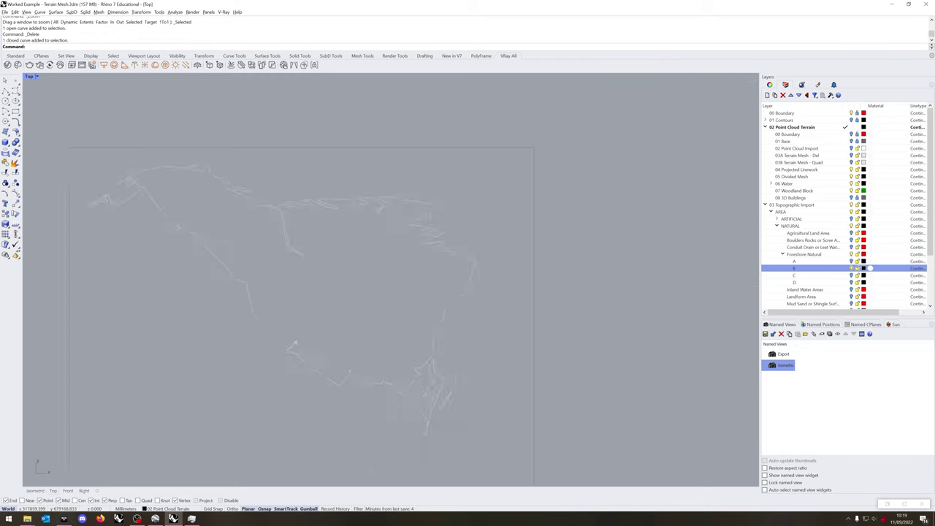
- Hide Foreshore Natural sublayer B, show sublayer A and explode all of its hatches
{"action": "left_click", "coordinate": [851, 268]}
{"action": "left_click", "coordinate": [851, 261]}
{"action": "right_click_drag", "start_coordinate": [441, 242], "coordinate": [450, 252]}
{"action": "key", "text": "ctrl+a"}
{"action": "middle_click", "coordinate": [437, 274]}
{"action": "left_click", "coordinate": [447, 281]}
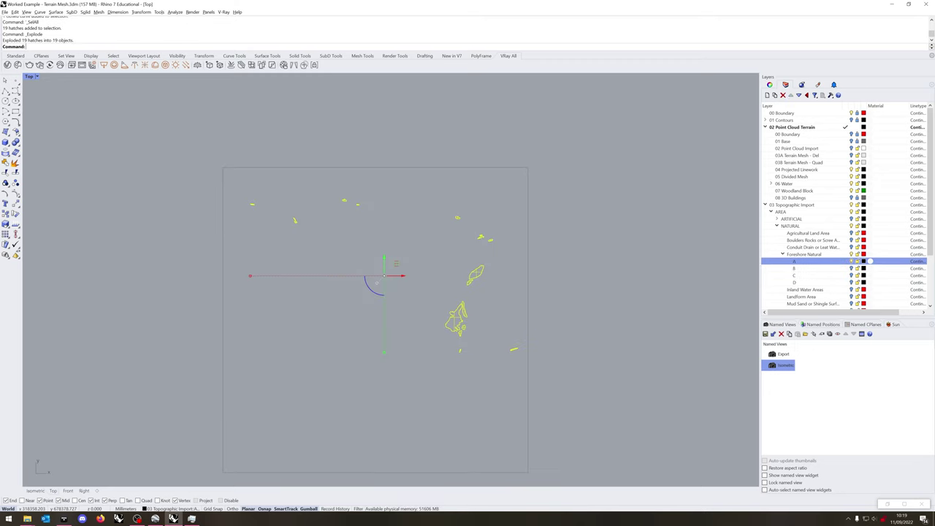
- Duplicate the borders of the exploded foreshore surfaces as curves, and delete all the surfaces
{"action": "type", "text": "DupBorder"}
{"action": "key", "text": "Return"}
{"action": "type", "text": "SelSrf"}
{"action": "key", "text": "Return"}
{"action": "key", "text": "Delete"}
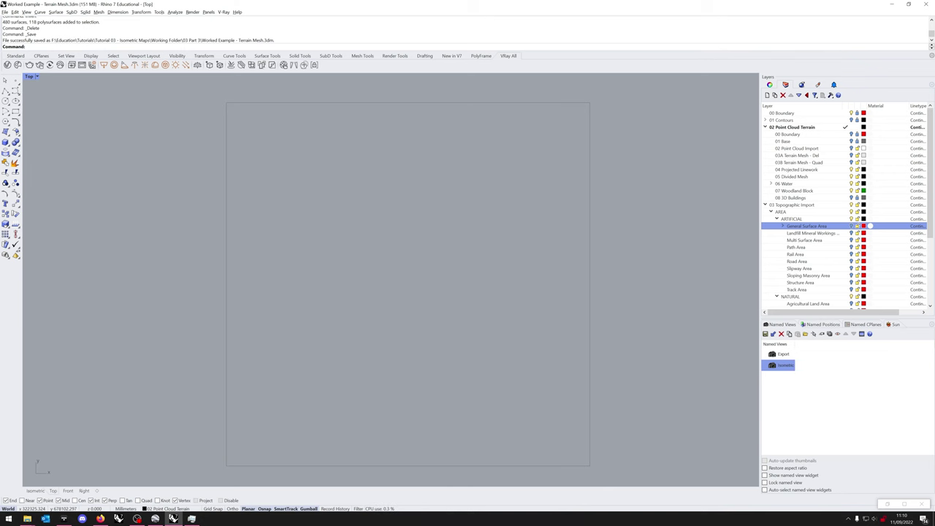
- Collapse the ARTIFICIAL and NATURAL sublayers of the topographic import and duplicate the AREA layer with its objects
{"action": "left_click", "coordinate": [777, 219]}
{"action": "left_click", "coordinate": [776, 226]}
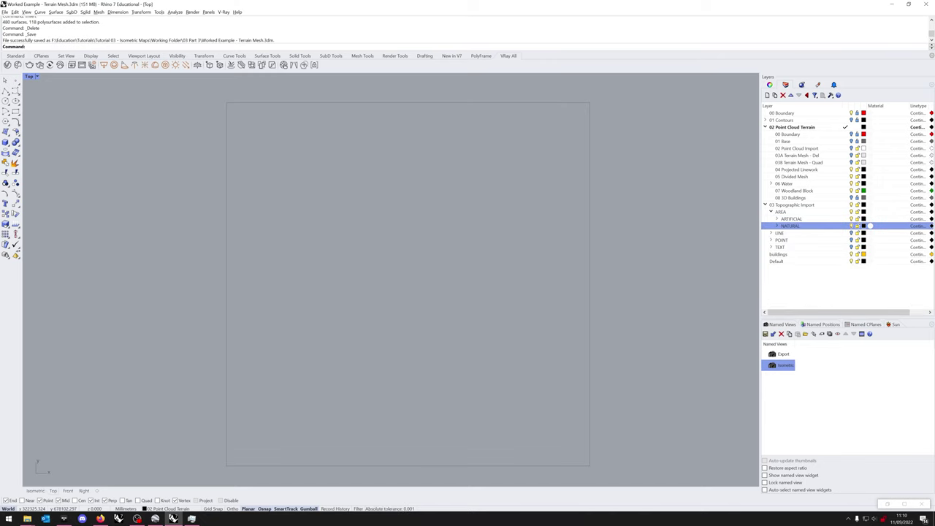
{"action": "right_click", "coordinate": [782, 212]}
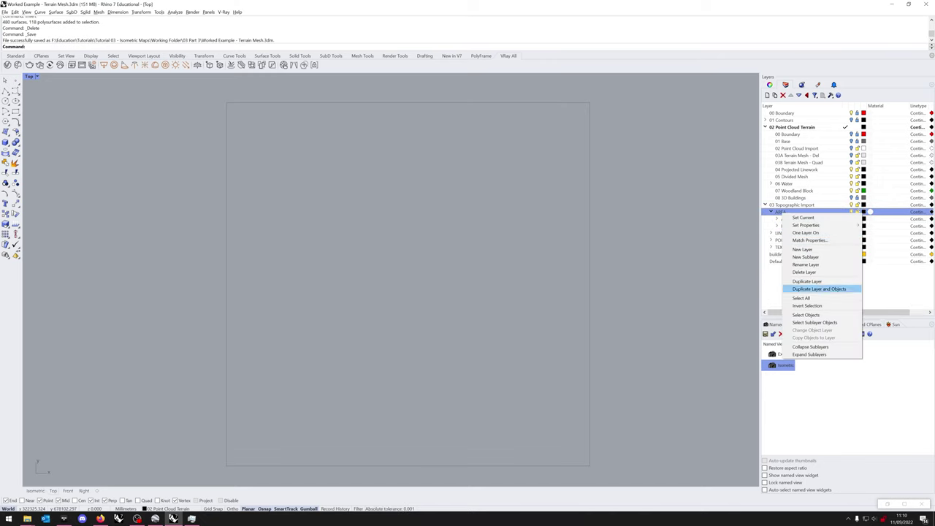
{"action": "left_click", "coordinate": [807, 289]}
{"action": "left_click", "coordinate": [435, 271]}
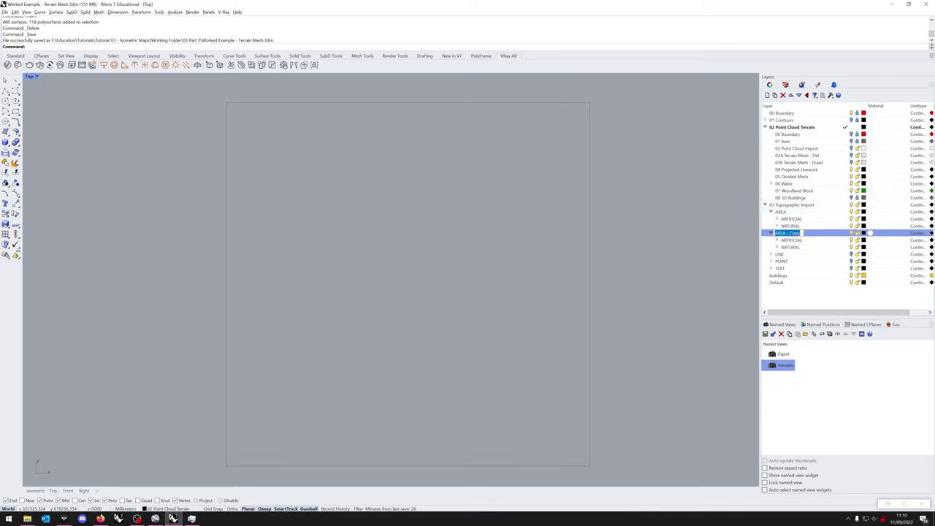
{"action": "left_click", "coordinate": [790, 225]}
{"action": "left_click", "coordinate": [870, 232]}
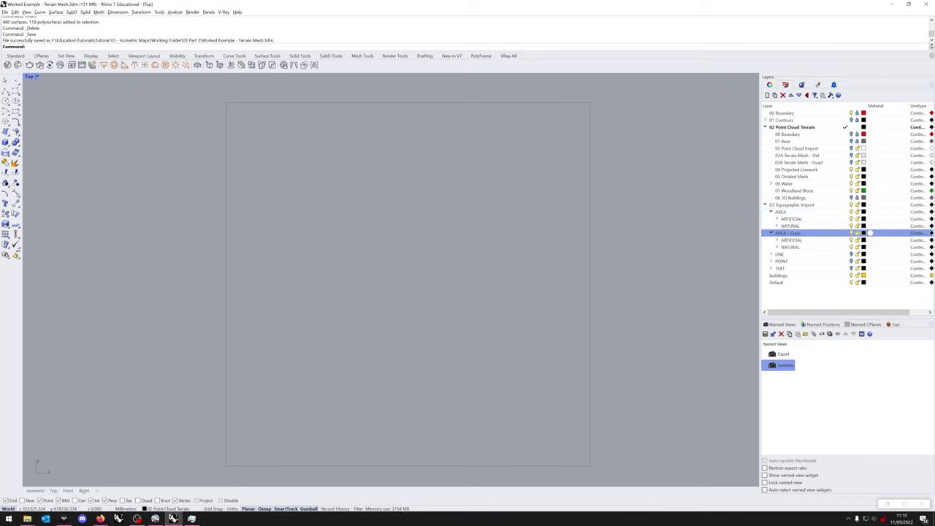
- Move the copied AREA layer under 04 Projected Linework and rename it AREA
{"action": "left_click_drag", "start_coordinate": [788, 232], "coordinate": [807, 176]}
{"action": "left_click", "coordinate": [793, 176]}
{"action": "key", "text": "Delete"}
{"action": "key", "text": "Return"}
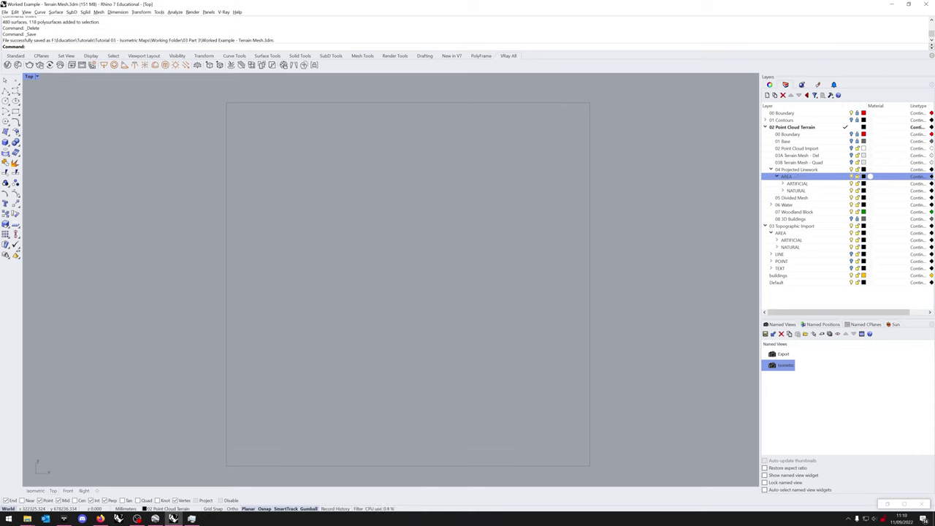
- Expand the NATURAL and ARTIFICIAL sublayers under 04 Projected Linework and undo the latest layer-tree changes
{"action": "left_click", "coordinate": [783, 191]}
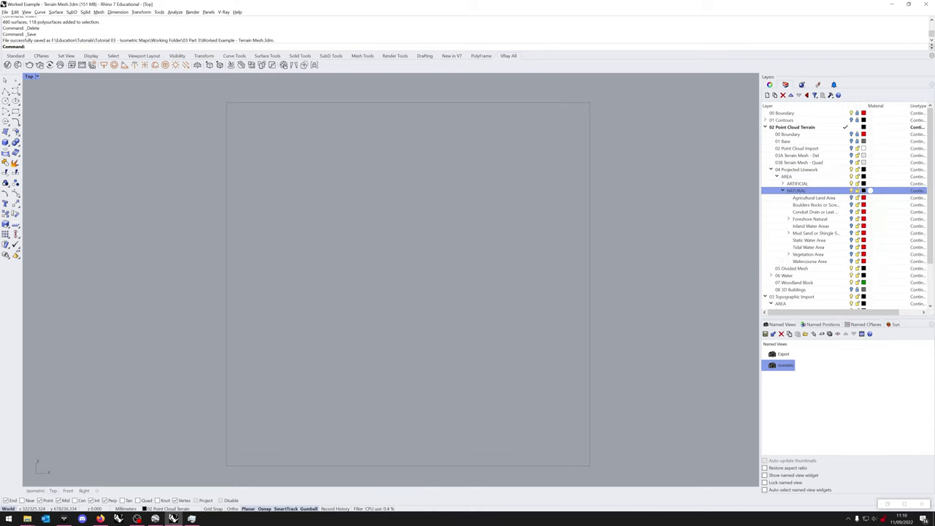
{"action": "key", "text": "Up"}
{"action": "key", "text": "Right"}
{"action": "scroll", "coordinate": [844, 208], "scroll_direction": "down", "scroll_amount": 2}
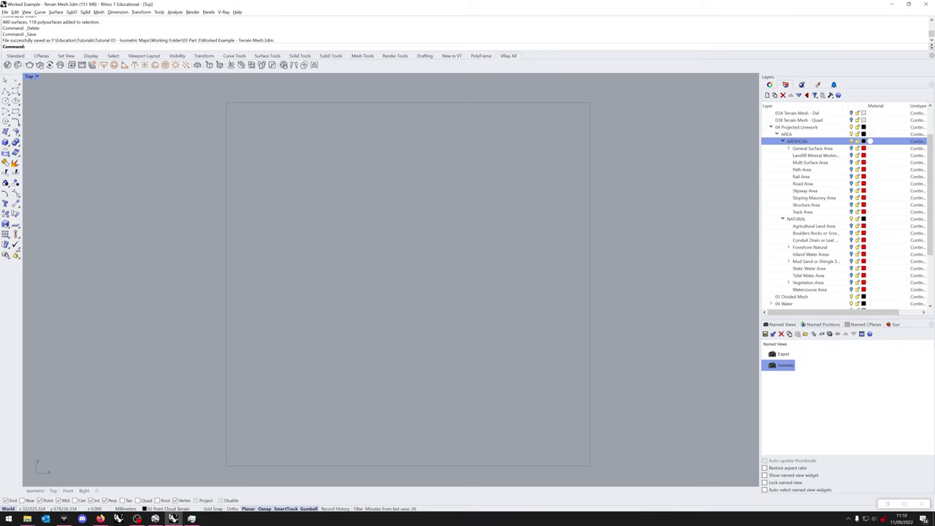
{"action": "key", "text": "ctrl+z"}
{"action": "key", "text": "ctrl+z"}
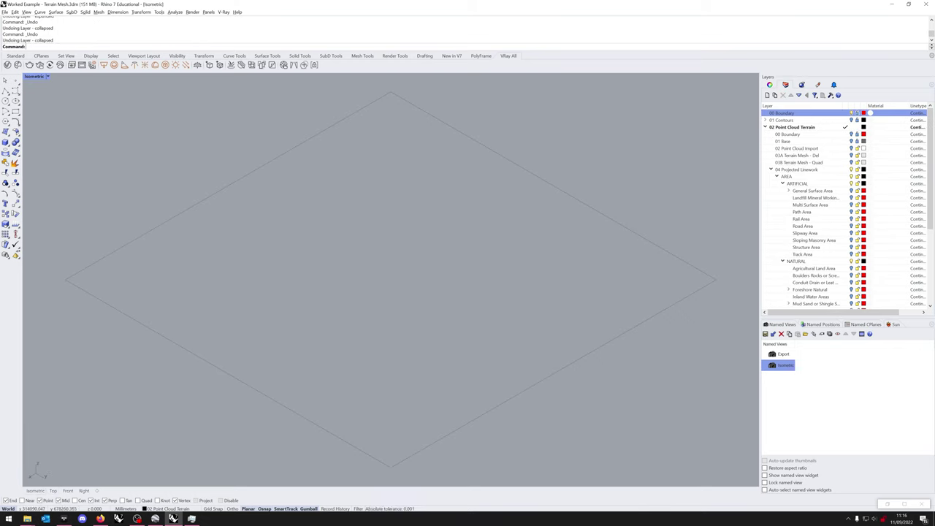
- Create a planar surface from the closed site boundary curve
{"action": "left_click", "coordinate": [553, 186]}
{"action": "type", "text": "Plana"}
{"action": "type", "text": "ar"}
{"action": "key", "text": "Return"}
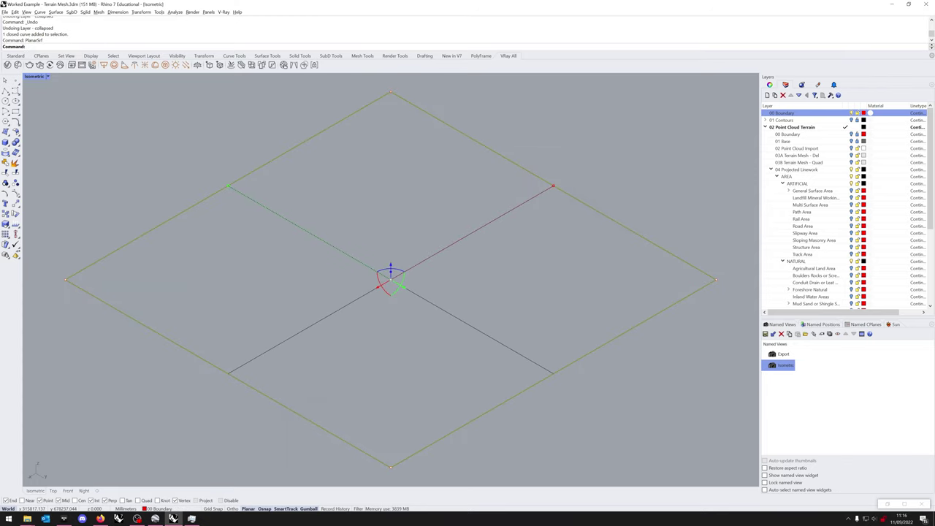
- Move the planar surface to the Mean_High_Water_Line layer under 06 Water, then unlock and show that layer
{"action": "left_click", "coordinate": [552, 186]}
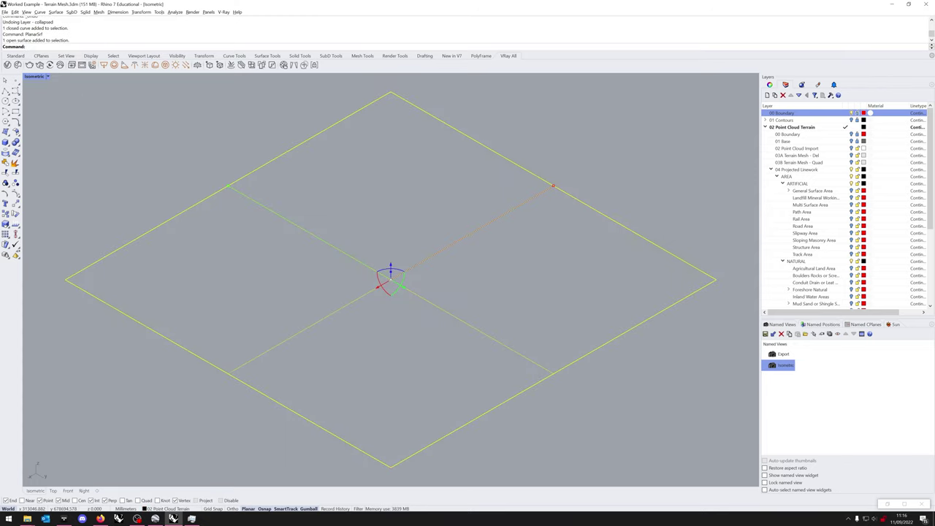
{"action": "scroll", "coordinate": [841, 208], "scroll_direction": "down", "scroll_amount": 5}
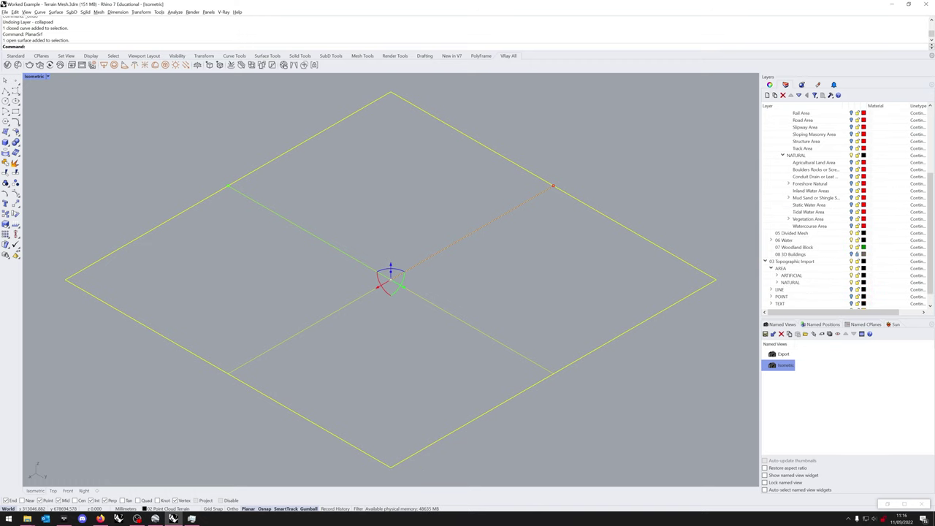
{"action": "left_click", "coordinate": [770, 240]}
{"action": "right_click", "coordinate": [803, 247]}
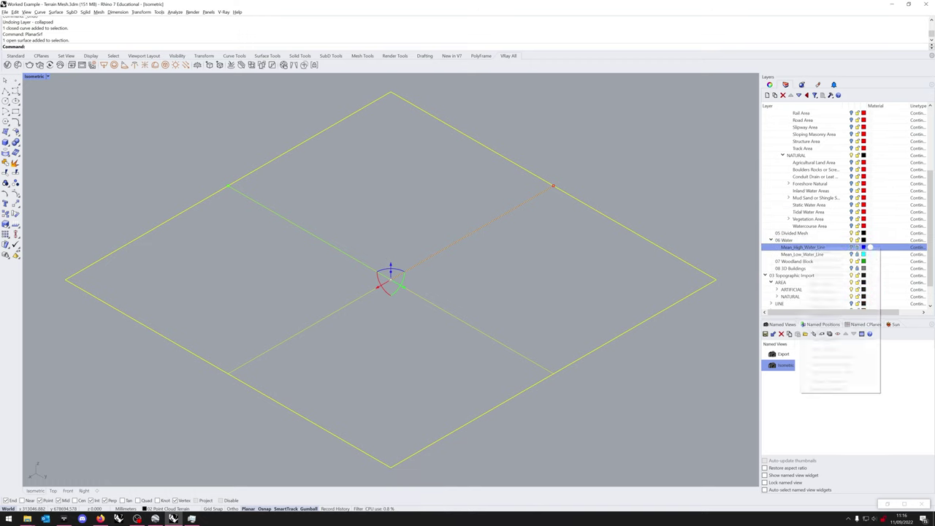
{"action": "left_click", "coordinate": [840, 364]}
{"action": "left_click", "coordinate": [857, 247]}
{"action": "left_click", "coordinate": [851, 247]}
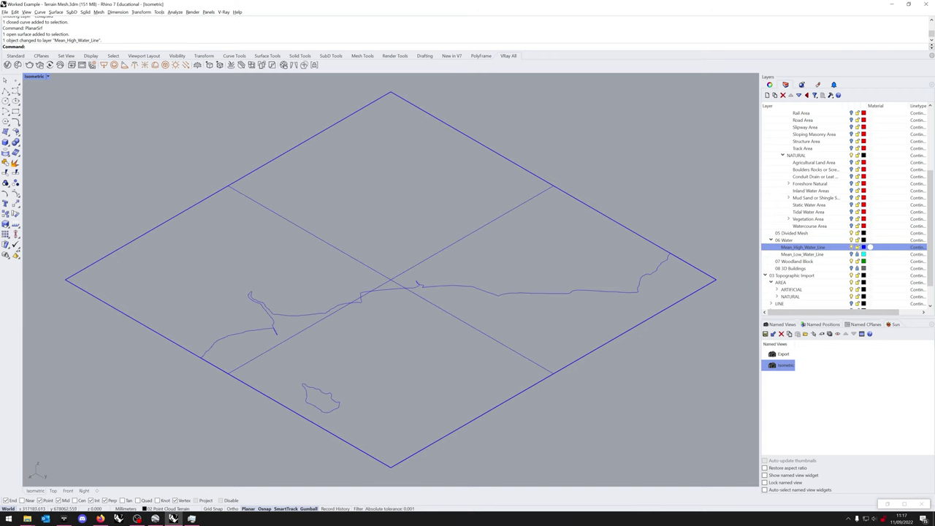
- Align the planar surface with the high water line using SetPt, picking a point on the small island outline
{"action": "left_click", "coordinate": [553, 186]}
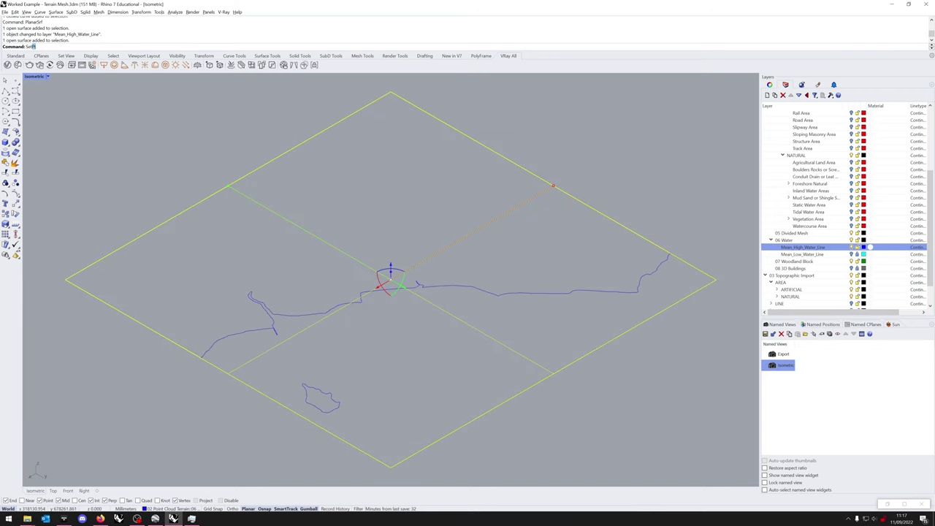
{"action": "key", "text": "Return"}
{"action": "key", "text": "Return"}
{"action": "left_click", "coordinate": [330, 392]}
{"action": "key", "text": "Escape"}
- Select all the high water line curves and delete them, keeping the planar surface
{"action": "type", "text": "SelCrv"}
{"action": "key", "text": "Return"}
{"action": "key", "text": "Delete"}
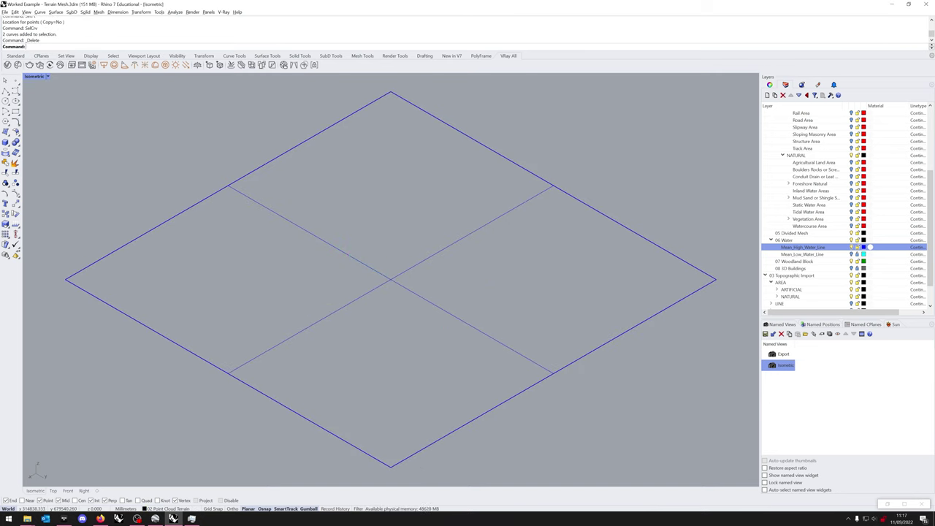
- Show the 01 Base and 03B Terrain Mesh - Quad layers
{"action": "scroll", "coordinate": [869, 246], "scroll_direction": "up", "scroll_amount": 5}
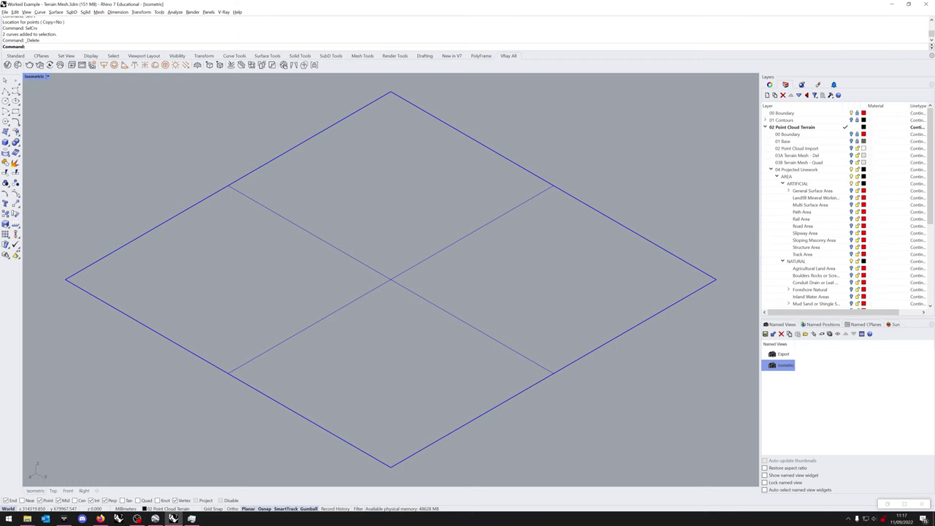
{"action": "left_click", "coordinate": [851, 141]}
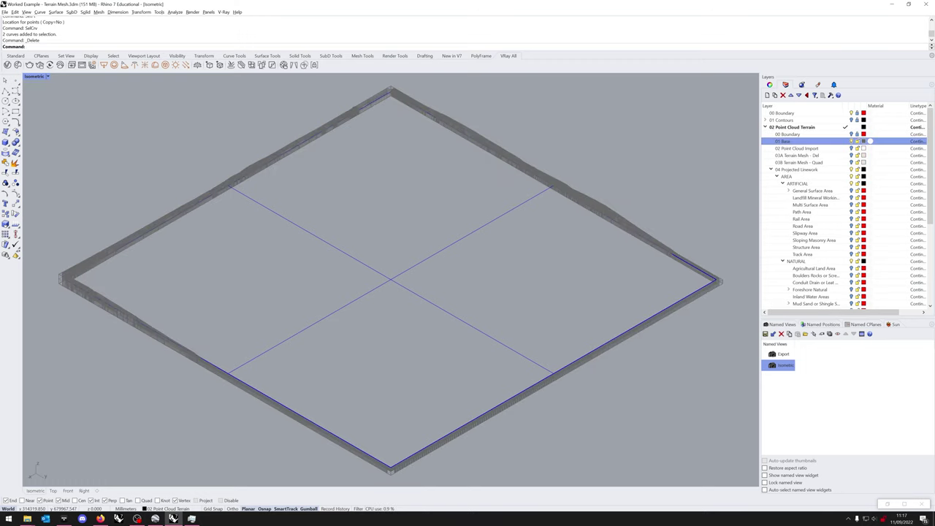
{"action": "left_click", "coordinate": [851, 162]}
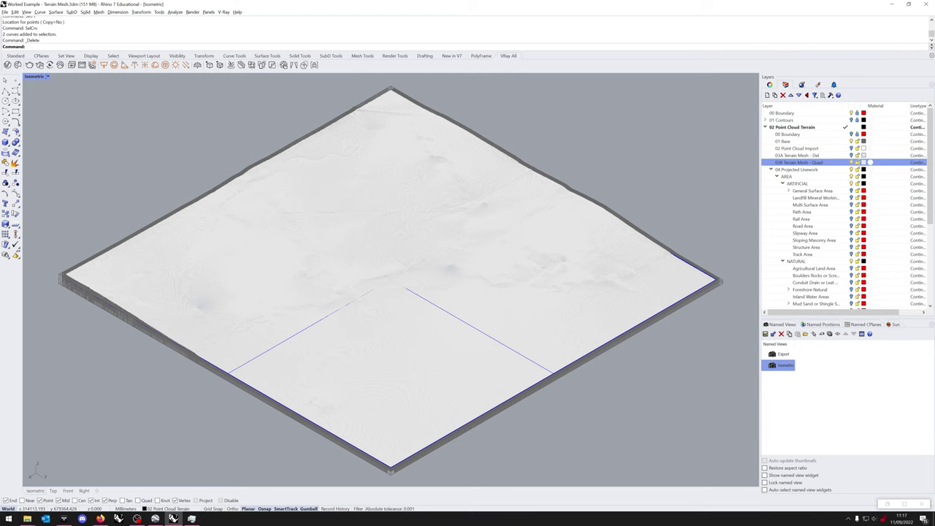
- Split the water surface with MeshSplit, using all visible terrain and base objects as cutters
{"action": "type", "text": "MeshSplit"}
{"action": "key", "text": "Return"}
{"action": "scroll", "coordinate": [723, 277], "scroll_direction": "up", "scroll_amount": 5}
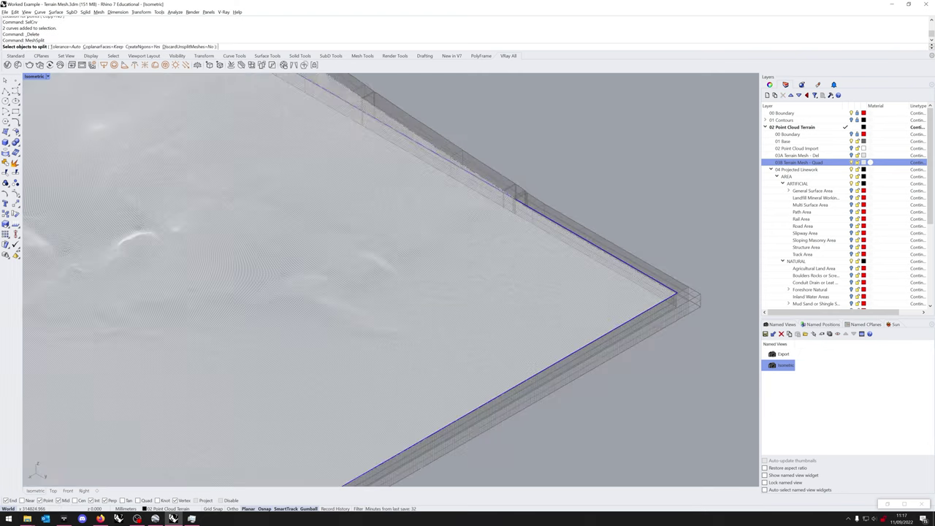
{"action": "scroll", "coordinate": [675, 300], "scroll_direction": "up", "scroll_amount": 10}
{"action": "left_click", "coordinate": [674, 284]}
{"action": "key", "text": "Return"}
{"action": "key", "text": "ctrl+a"}
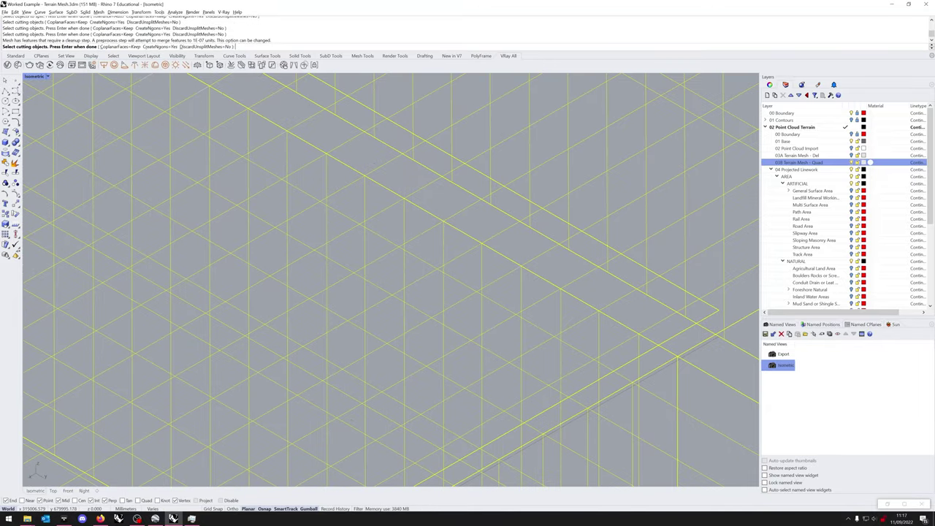
{"action": "key", "text": "Return"}
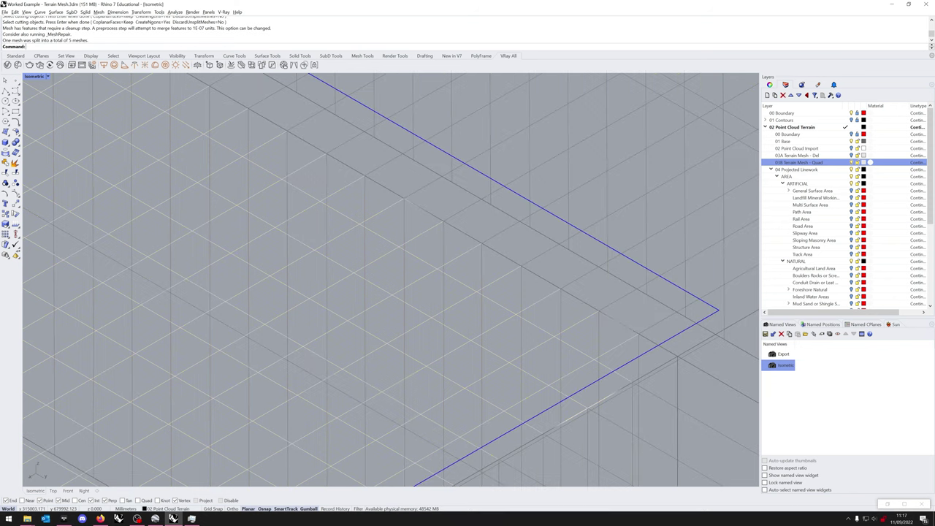
- Hide the terrain mesh and base layers, and delete the split water pieces that lie outside the sea area
{"action": "left_click", "coordinate": [851, 162]}
{"action": "left_click", "coordinate": [851, 141]}
{"action": "scroll", "coordinate": [613, 250], "scroll_direction": "down", "scroll_amount": 8}
{"action": "scroll", "coordinate": [626, 262], "scroll_direction": "down", "scroll_amount": 8}
{"action": "left_click_drag", "start_coordinate": [463, 142], "coordinate": [428, 165]}
{"action": "key", "text": "Delete"}
{"action": "key", "text": "Delete"}
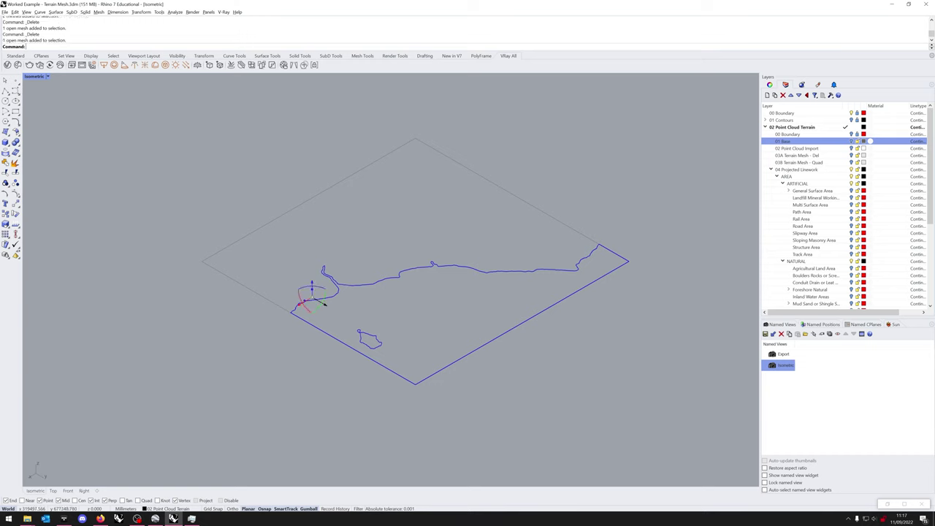
- Select the remaining water mesh and invert the selection to check for stray pieces
{"action": "left_click", "coordinate": [303, 301]}
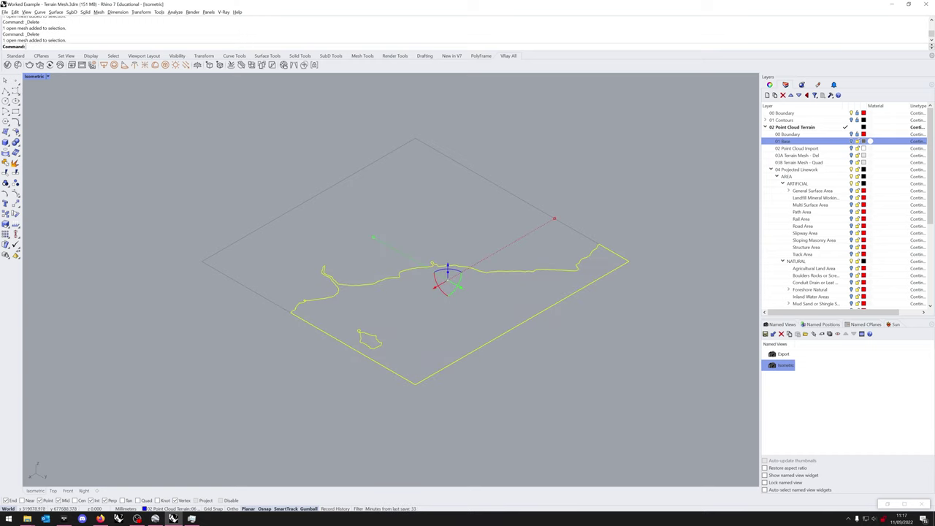
{"action": "type", "text": "i"}
{"action": "key", "text": "Return"}
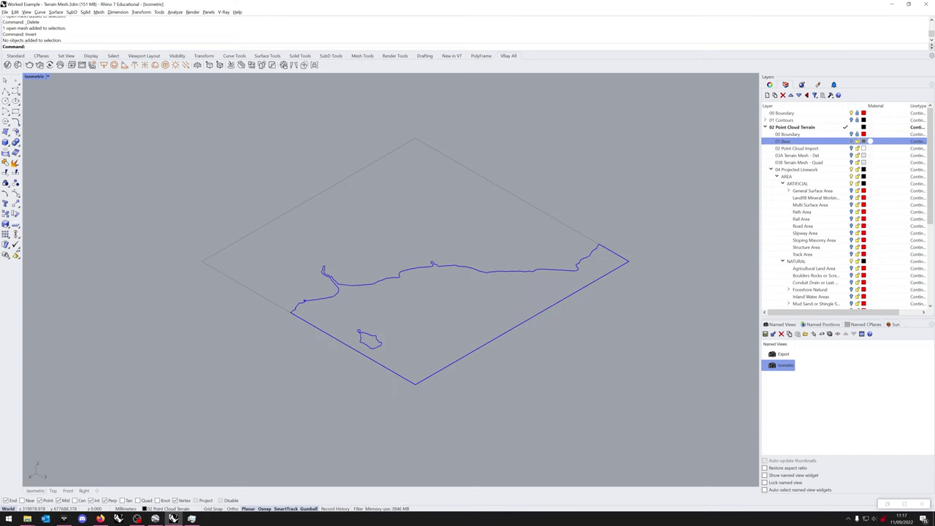
{"action": "scroll", "coordinate": [444, 247], "scroll_direction": "up", "scroll_amount": 1}
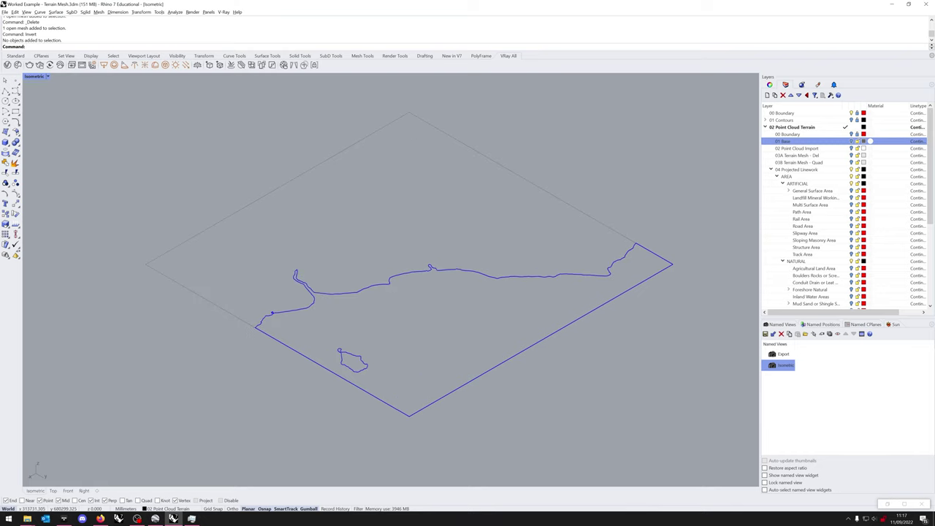
- Hide the Mean_High_Water_Line layer
{"action": "scroll", "coordinate": [848, 208], "scroll_direction": "down", "scroll_amount": 4}
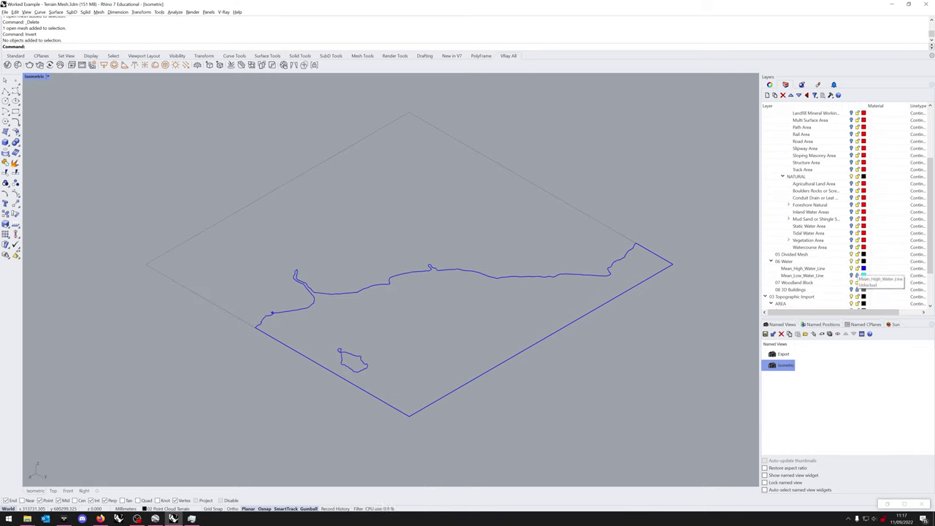
{"action": "left_click", "coordinate": [870, 269]}
{"action": "right_click_drag", "start_coordinate": [444, 246], "coordinate": [437, 268]}
{"action": "left_click", "coordinate": [851, 268]}
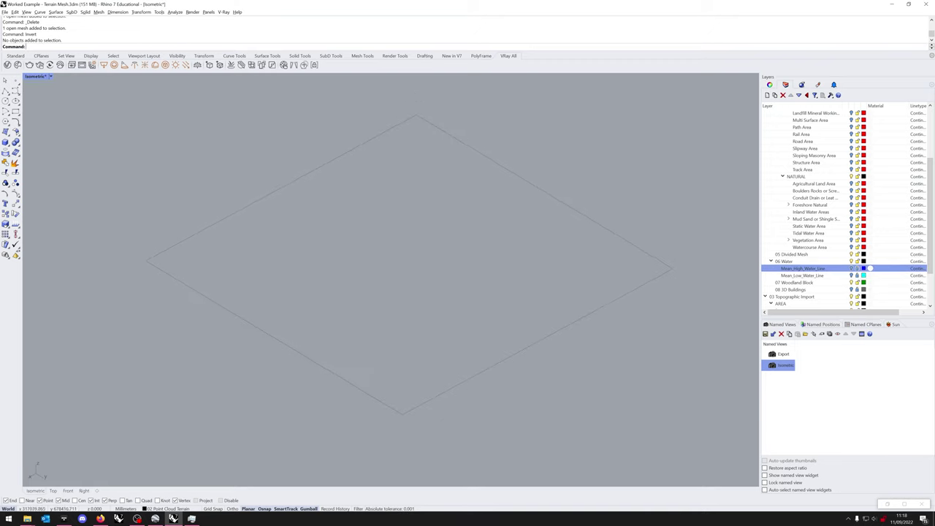
{"action": "right_click_drag", "start_coordinate": [349, 153], "coordinate": [339, 166], "text": "shift"}
- In the Top view, show the Foreshore Natural layer's linework together with its sublayers A, B, C and D
{"action": "left_click", "coordinate": [810, 204]}
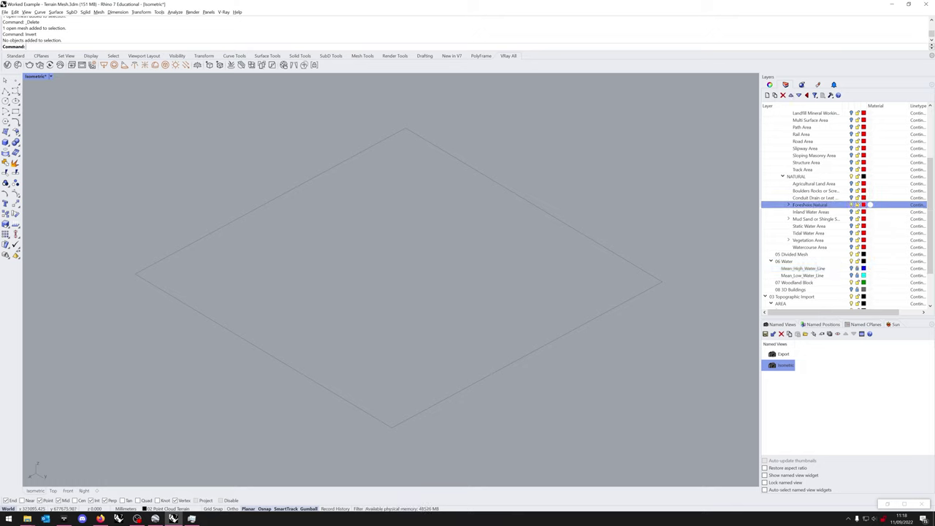
{"action": "left_click", "coordinate": [53, 490]}
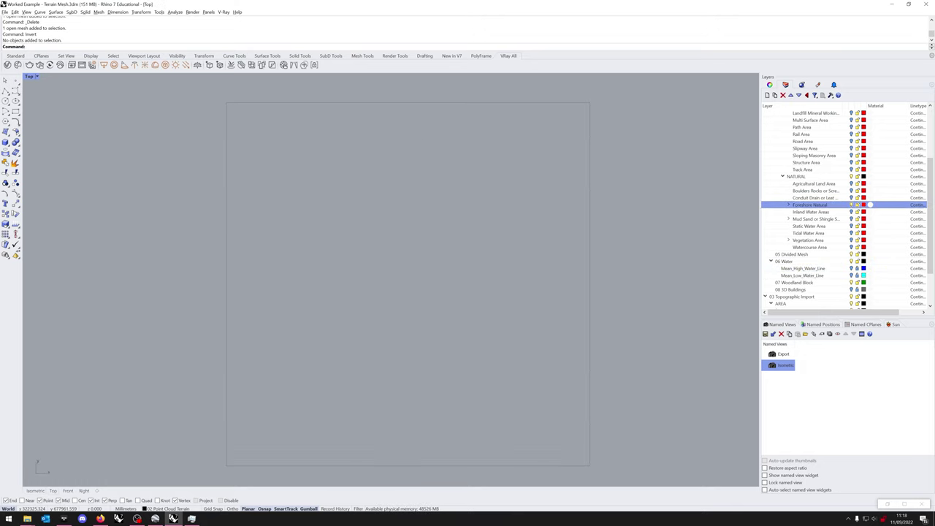
{"action": "scroll", "coordinate": [845, 208], "scroll_direction": "up", "scroll_amount": 4}
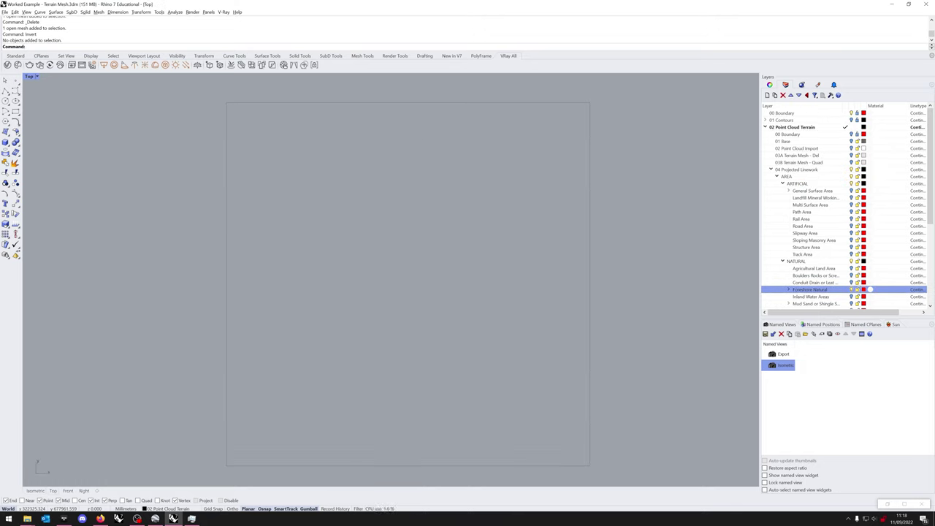
{"action": "scroll", "coordinate": [843, 212], "scroll_direction": "down", "scroll_amount": 2}
{"action": "left_click", "coordinate": [788, 247]}
{"action": "left_click", "coordinate": [851, 254]}
{"action": "left_click", "coordinate": [851, 260]}
{"action": "left_click", "coordinate": [851, 268]}
{"action": "left_click", "coordinate": [851, 275]}
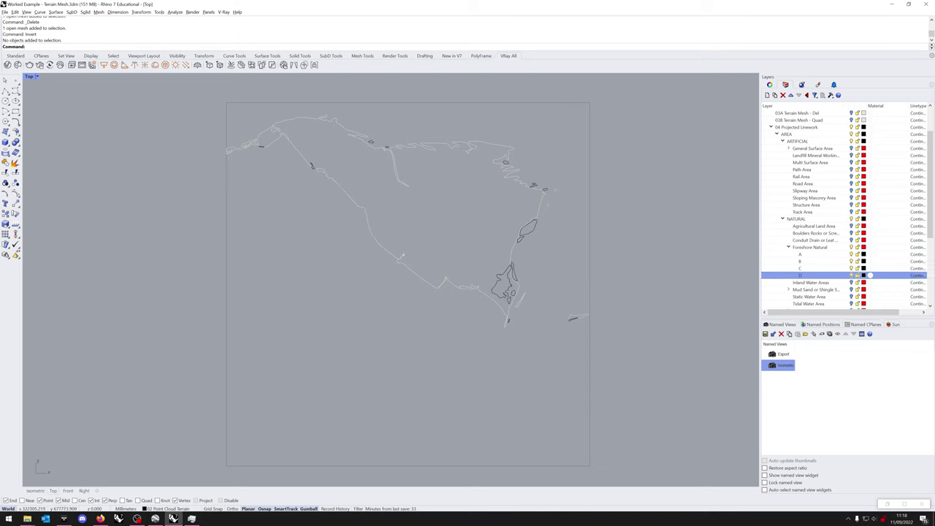
- Show the Mud Sand or Shingle layer's linework together with its sublayers A, B and C
{"action": "scroll", "coordinate": [844, 212], "scroll_direction": "down", "scroll_amount": 3}
{"action": "left_click", "coordinate": [788, 226]}
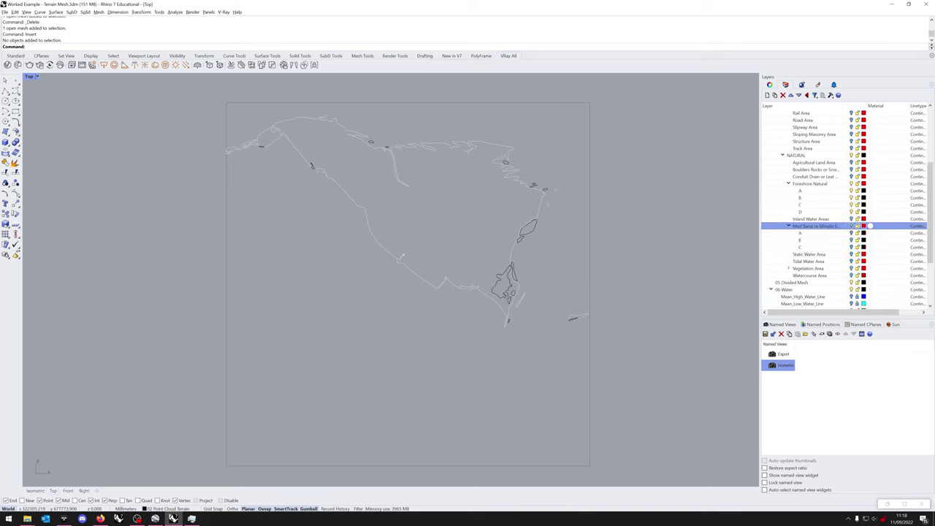
{"action": "left_click", "coordinate": [851, 247]}
{"action": "left_click", "coordinate": [851, 239]}
{"action": "left_click", "coordinate": [851, 233]}
{"action": "left_click", "coordinate": [851, 225]}
- Show the Tidal Water Area, Watercourse Area and Mean_Low_Water_Line layers
{"action": "left_click", "coordinate": [870, 261]}
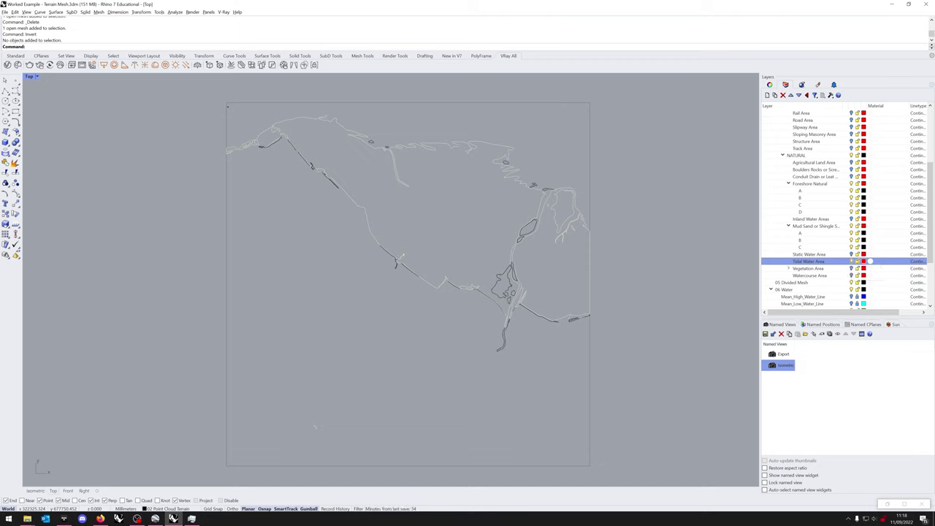
{"action": "left_click", "coordinate": [870, 275]}
{"action": "scroll", "coordinate": [870, 275], "scroll_direction": "down", "scroll_amount": 2}
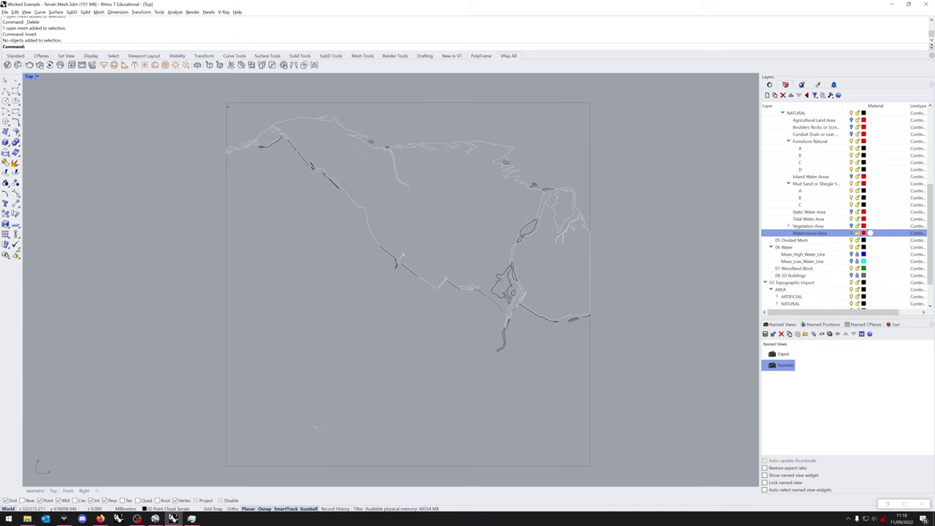
{"action": "left_click", "coordinate": [870, 262]}
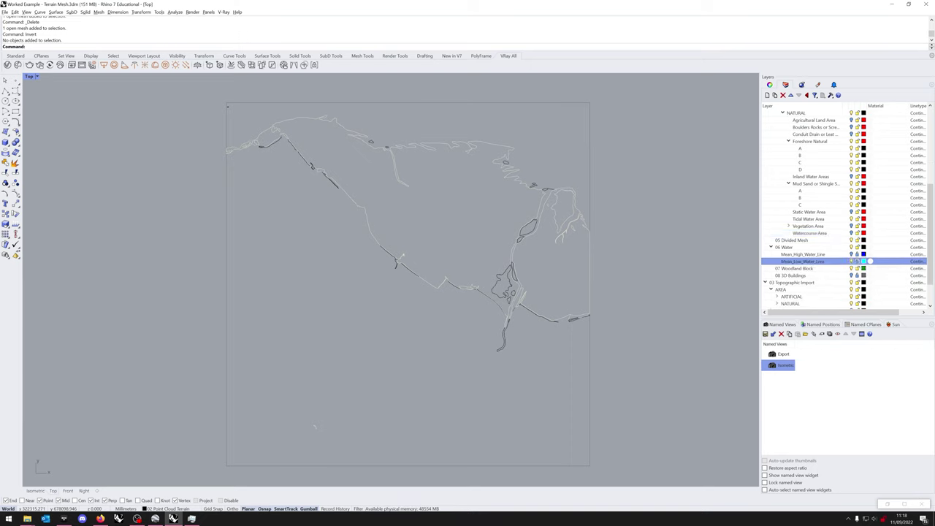
{"action": "scroll", "coordinate": [869, 262], "scroll_direction": "up", "scroll_amount": 2}
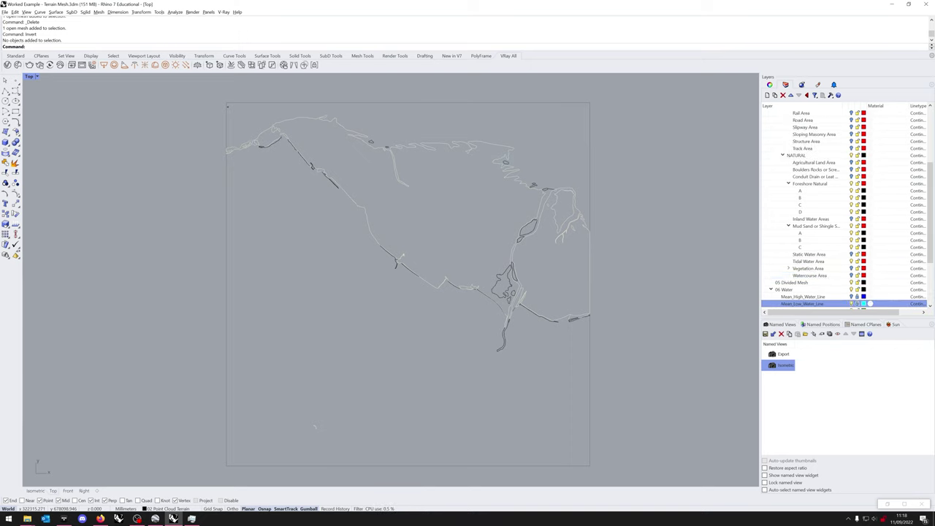
{"action": "scroll", "coordinate": [869, 262], "scroll_direction": "down", "scroll_amount": 1}
{"action": "scroll", "coordinate": [869, 262], "scroll_direction": "down", "scroll_amount": 1}
- Select all objects on the Mean_Low_Water_Line layer to inspect its extent, and clear the selection
{"action": "right_click", "coordinate": [839, 260]}
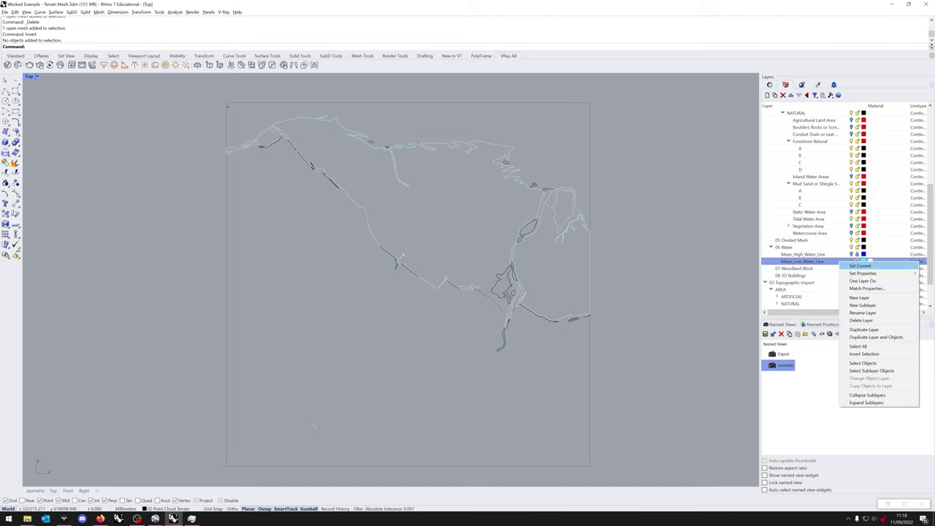
{"action": "key", "text": "Escape"}
{"action": "right_click", "coordinate": [869, 262]}
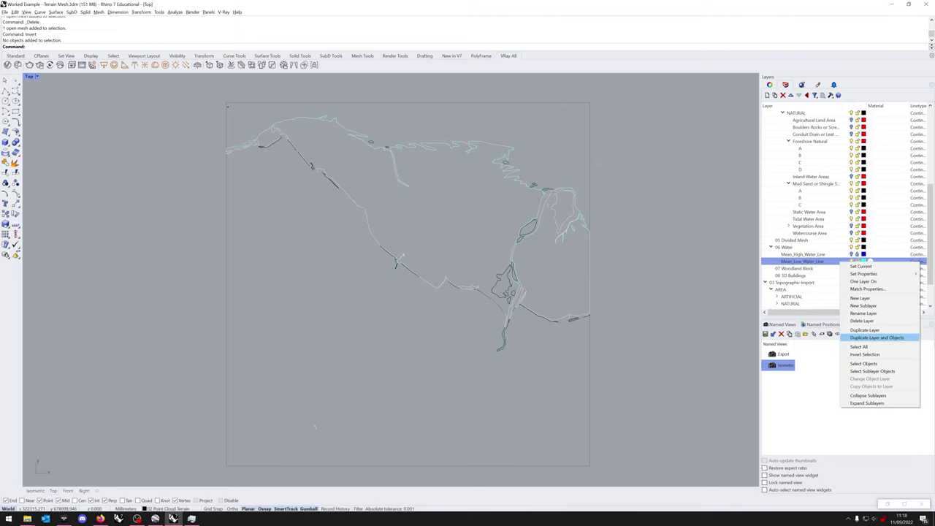
{"action": "left_click", "coordinate": [872, 364]}
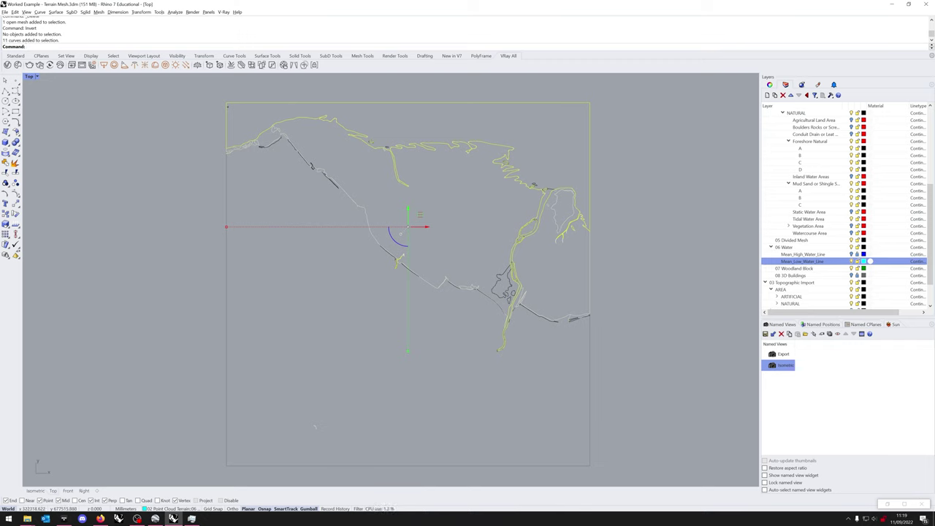
{"action": "key", "text": "Escape"}
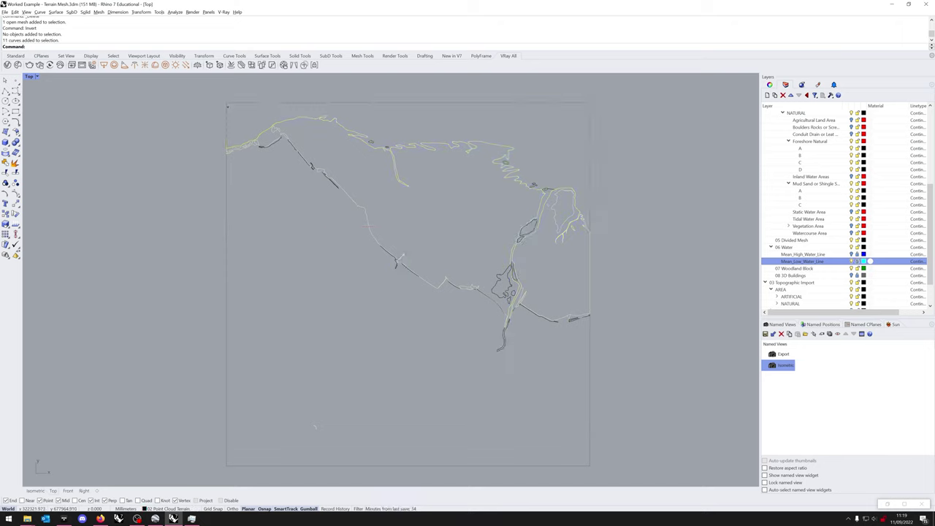
- Create a new layer named MLWL 2 within 06 Water
{"action": "right_click", "coordinate": [801, 261]}
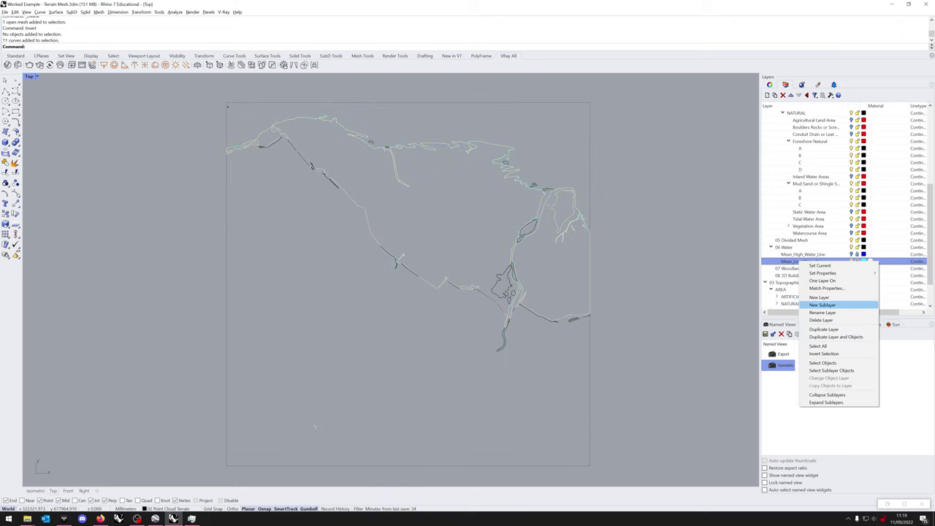
{"action": "left_click", "coordinate": [822, 305]}
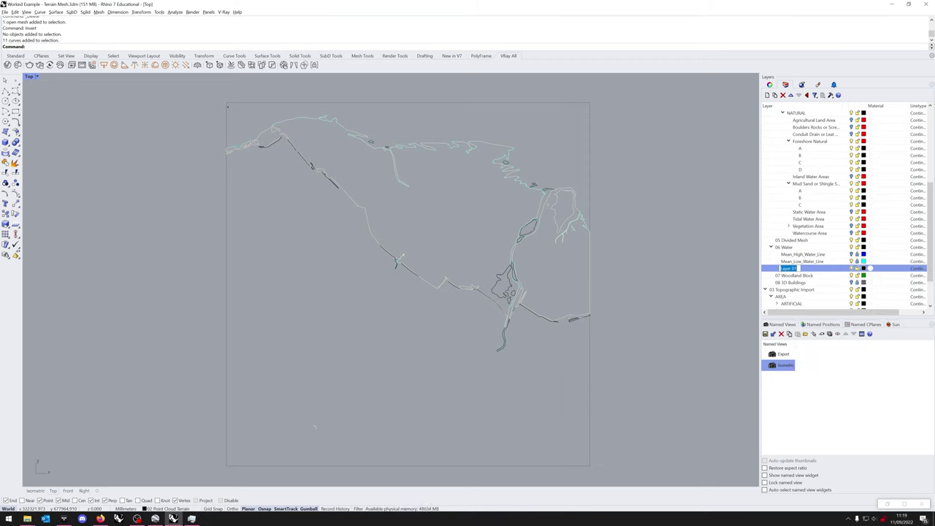
{"action": "type", "text": "MLWL"}
{"action": "key", "text": "Return"}
- Give the MLWL 2 layer the same cyan colour as Mean_Low_Water_Line
{"action": "left_click", "coordinate": [804, 261], "text": "shift"}
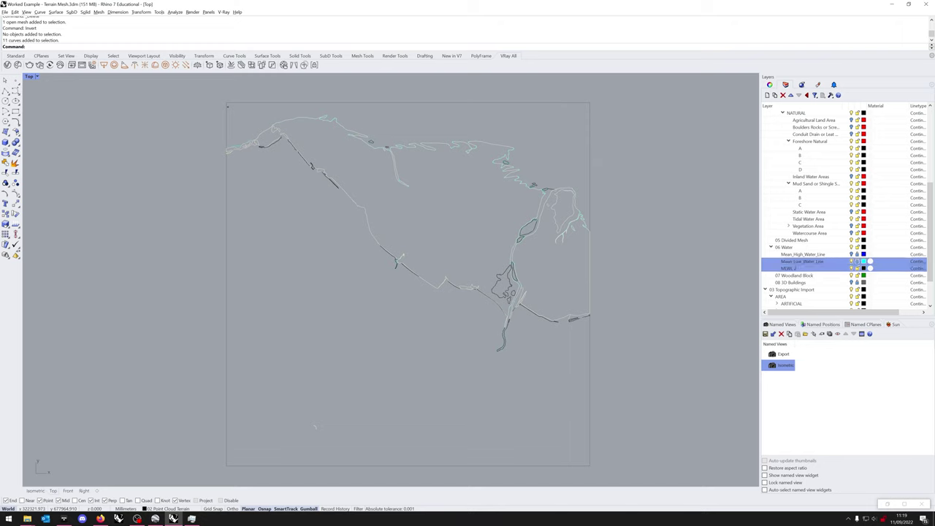
{"action": "left_click", "coordinate": [863, 261]}
{"action": "key", "text": "Return"}
{"action": "left_click", "coordinate": [803, 254]}
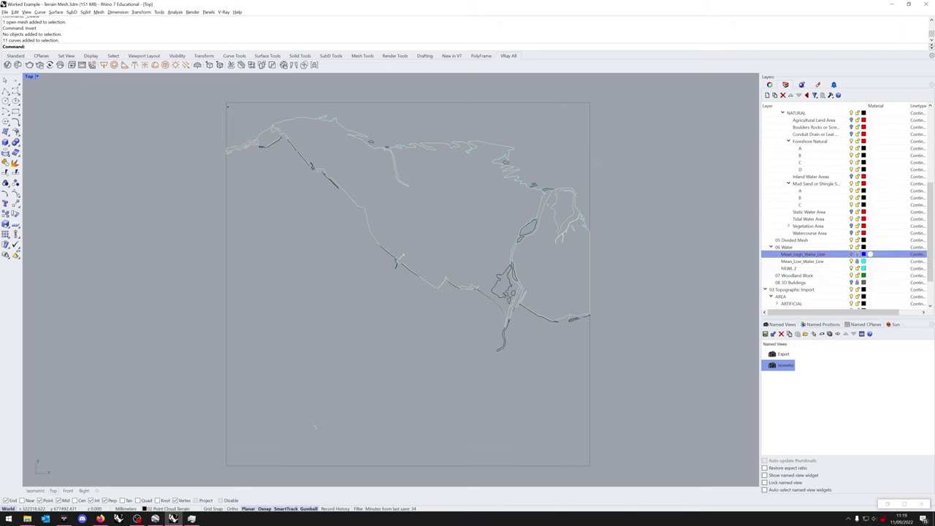
{"action": "left_click", "coordinate": [794, 267]}
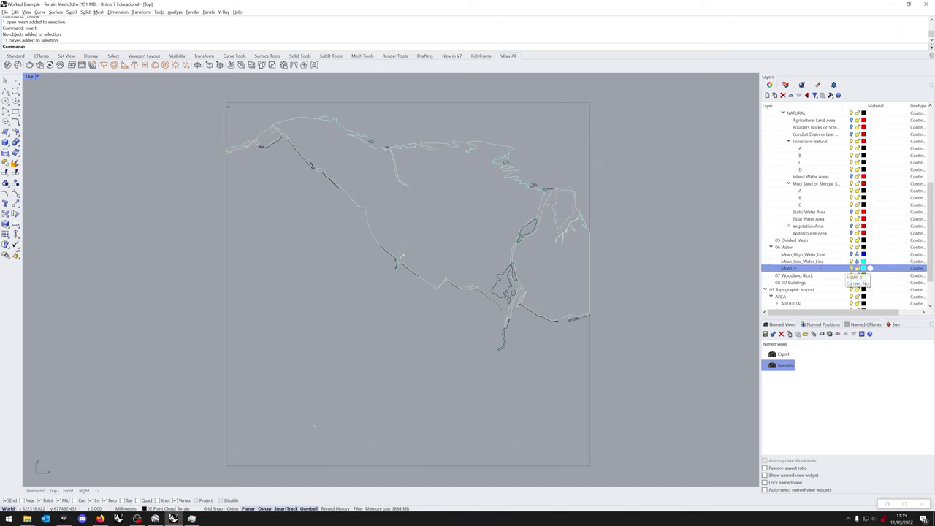
- Select the shoreline, river channel and estuary curves from the visible foreshore, mud and tidal linework
{"action": "scroll", "coordinate": [553, 199], "scroll_direction": "up", "scroll_amount": 15}
{"action": "left_click", "coordinate": [380, 394], "text": "shift"}
{"action": "right_click_drag", "start_coordinate": [366, 428], "coordinate": [491, 145]}
{"action": "left_click", "coordinate": [399, 241], "text": "shift"}
{"action": "right_click_drag", "start_coordinate": [409, 380], "coordinate": [431, 427]}
{"action": "key", "text": "Escape"}
{"action": "left_click", "coordinate": [453, 321], "text": "shift"}
{"action": "scroll", "coordinate": [524, 185], "scroll_direction": "up", "scroll_amount": 6}
{"action": "left_click", "coordinate": [552, 183], "text": "shift"}
{"action": "left_click", "coordinate": [576, 195]}
{"action": "scroll", "coordinate": [552, 190], "scroll_direction": "down", "scroll_amount": 5}
{"action": "right_click_drag", "start_coordinate": [438, 307], "coordinate": [511, 344]}
{"action": "right_click_drag", "start_coordinate": [307, 278], "coordinate": [716, 263]}
{"action": "scroll", "coordinate": [862, 269], "scroll_direction": "up", "scroll_amount": 1}
{"action": "left_click", "coordinate": [814, 183]}
{"action": "scroll", "coordinate": [219, 182], "scroll_direction": "down", "scroll_amount": 12}
{"action": "right_click_drag", "start_coordinate": [584, 365], "coordinate": [192, 157]}
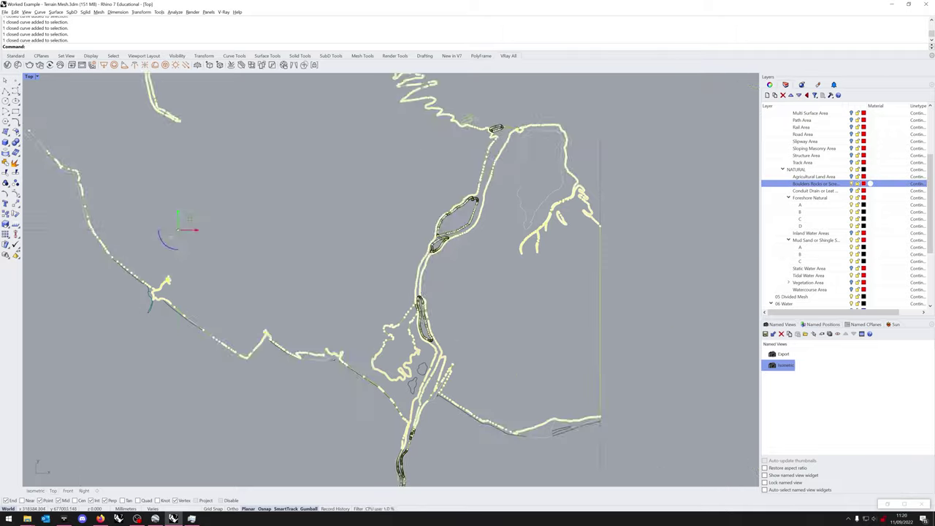
{"action": "scroll", "coordinate": [179, 276], "scroll_direction": "up", "scroll_amount": 4}
{"action": "right_click_drag", "start_coordinate": [179, 276], "coordinate": [346, 297]}
{"action": "scroll", "coordinate": [818, 212], "scroll_direction": "up", "scroll_amount": 1}
- Show the 00 Boundary layer and copy its outline onto the MLWL 2 layer, keeping 00 Boundary locked
{"action": "left_click", "coordinate": [788, 226]}
{"action": "left_click", "coordinate": [788, 240]}
{"action": "left_click", "coordinate": [783, 120]}
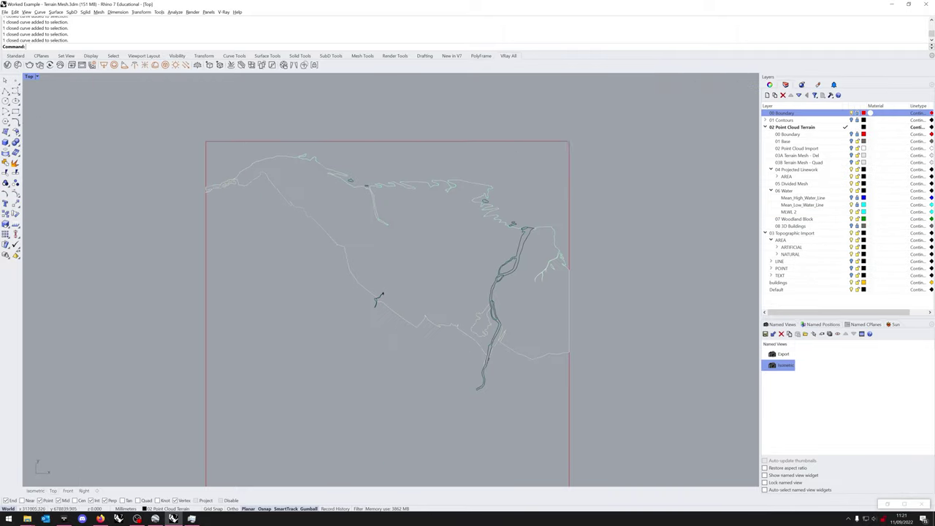
{"action": "scroll", "coordinate": [452, 228], "scroll_direction": "up", "scroll_amount": 4}
{"action": "left_click", "coordinate": [353, 95]}
{"action": "right_click", "coordinate": [789, 212]}
{"action": "left_click", "coordinate": [857, 113]}
- Trim the boundary outline and shoreline curves to the sea area, and join the remaining linework
{"action": "scroll", "coordinate": [80, 149], "scroll_direction": "up", "scroll_amount": 20}
{"action": "scroll", "coordinate": [110, 285], "scroll_direction": "down", "scroll_amount": 20}
{"action": "left_click_drag", "start_coordinate": [223, 146], "coordinate": [537, 354]}
{"action": "type", "text": "Planar"}
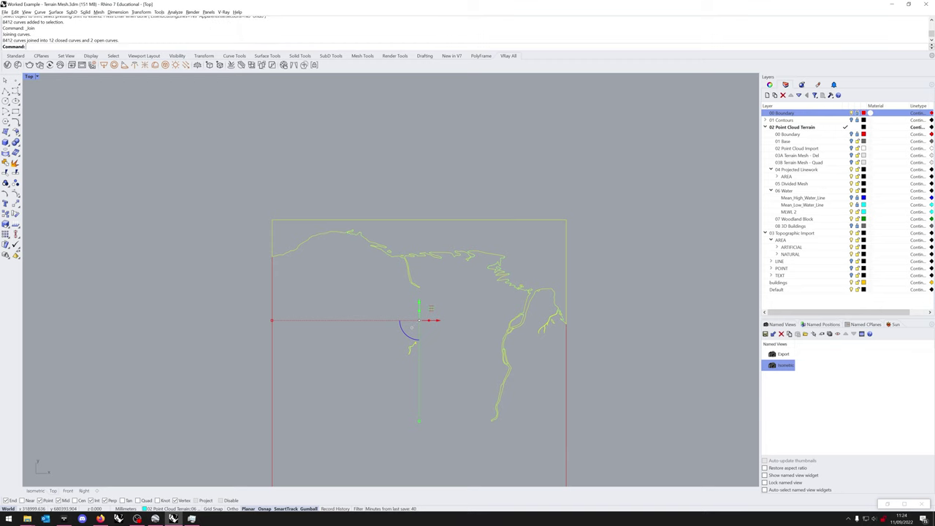
{"action": "key", "text": "Escape"}
- Select the open curves with SelOpenCrv and lock the large open shoreline curve
{"action": "type", "text": "OpenCrv"}
{"action": "key", "text": "Return"}
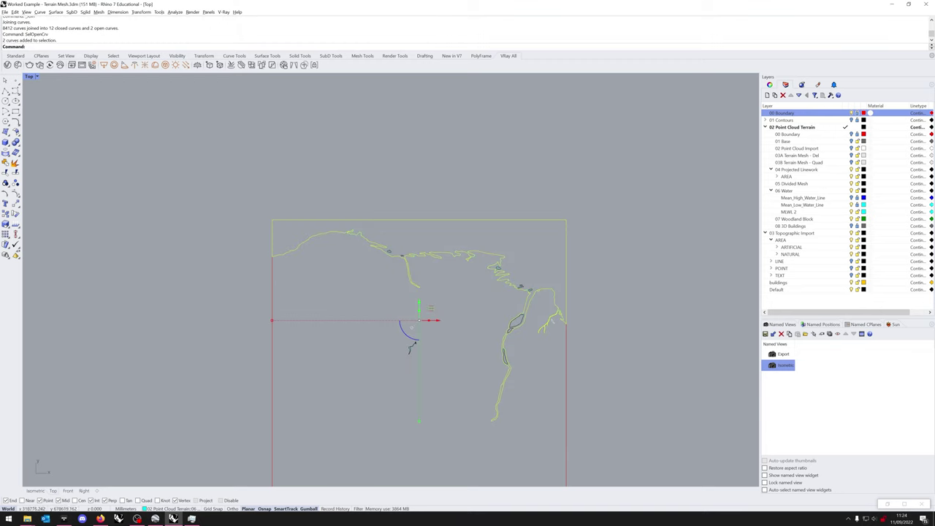
{"action": "left_click", "coordinate": [509, 323]}
{"action": "middle_click", "coordinate": [474, 291]}
{"action": "left_click", "coordinate": [464, 287]}
- Delete the remaining small open curve along the river and unlock the shoreline curve
{"action": "type", "text": "SelOpenCrv"}
{"action": "key", "text": "Return"}
{"action": "scroll", "coordinate": [498, 399], "scroll_direction": "up", "scroll_amount": 15}
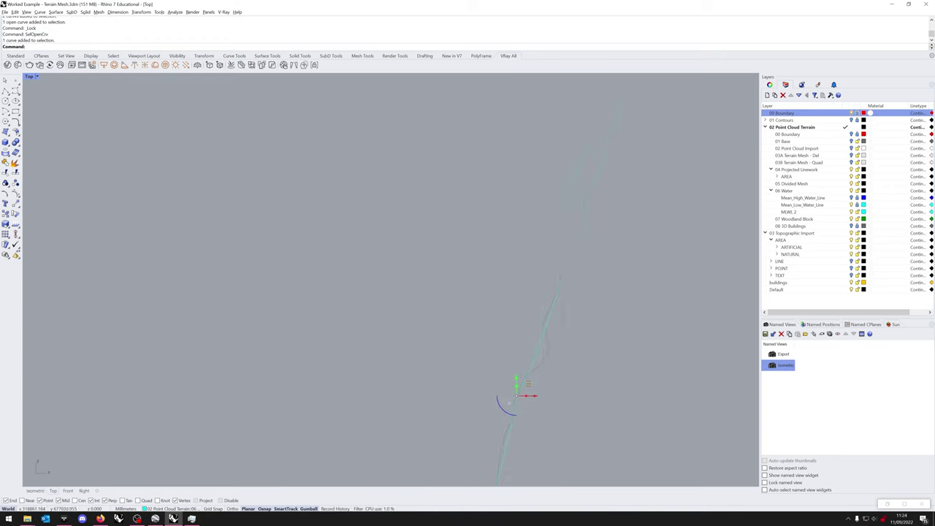
{"action": "key", "text": "Delete"}
{"action": "scroll", "coordinate": [464, 371], "scroll_direction": "down", "scroll_amount": 15}
{"action": "middle_click", "coordinate": [465, 371]}
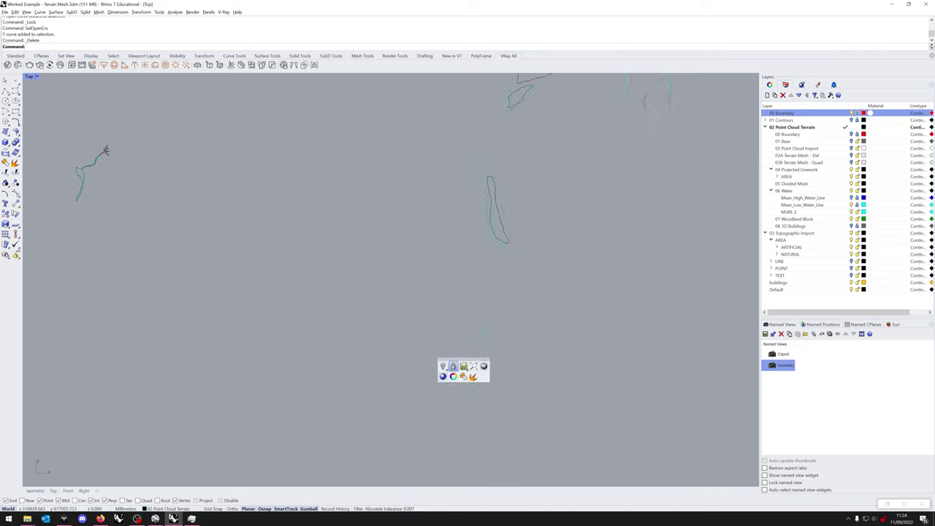
{"action": "right_click", "coordinate": [453, 366]}
- Run the curve end analysis on the open shoreline curve, showing only open curve starts
{"action": "left_click", "coordinate": [478, 350]}
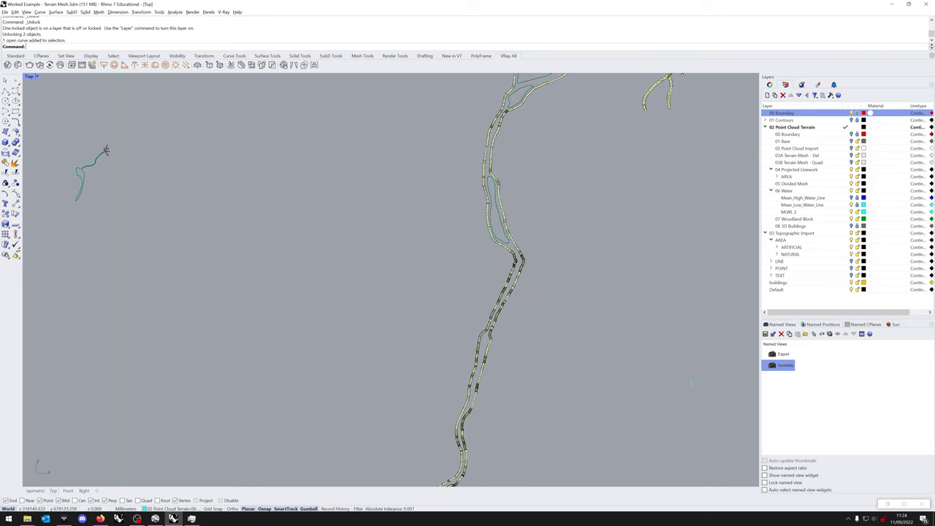
{"action": "left_click", "coordinate": [235, 55]}
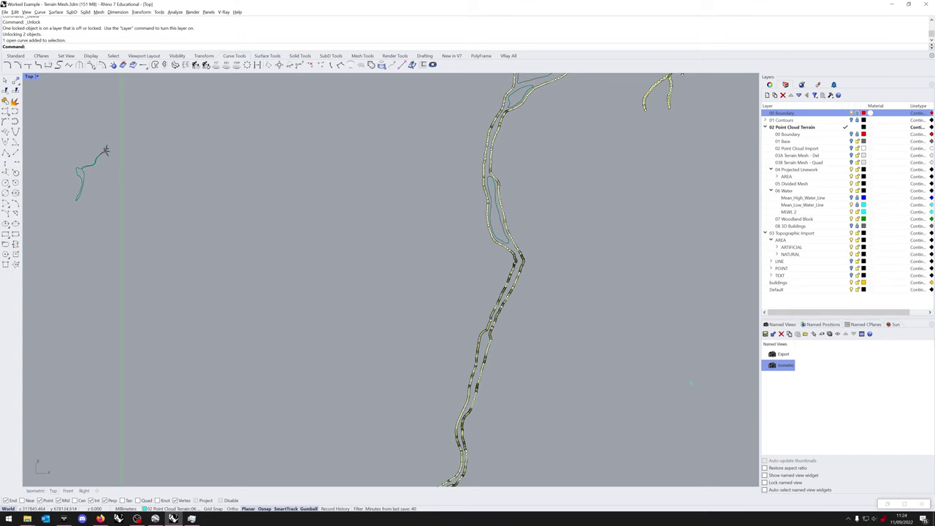
{"action": "left_click", "coordinate": [393, 65]}
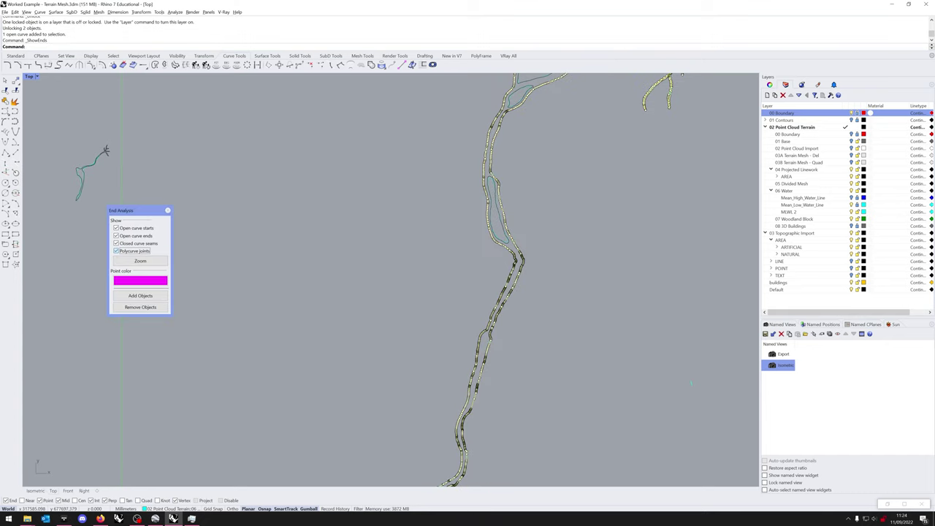
{"action": "left_click", "coordinate": [116, 251]}
{"action": "left_click", "coordinate": [116, 244]}
{"action": "left_click", "coordinate": [116, 235]}
- Explode the shoreline curve and delete the short overlapping segment at its open end
{"action": "left_click", "coordinate": [453, 325]}
{"action": "scroll", "coordinate": [453, 325], "scroll_direction": "down", "scroll_amount": 10}
{"action": "scroll", "coordinate": [491, 251], "scroll_direction": "up", "scroll_amount": 14}
{"action": "scroll", "coordinate": [465, 254], "scroll_direction": "up", "scroll_amount": 20}
{"action": "left_click", "coordinate": [465, 263]}
{"action": "middle_click", "coordinate": [470, 294]}
{"action": "left_click", "coordinate": [469, 298]}
{"action": "left_click", "coordinate": [498, 255]}
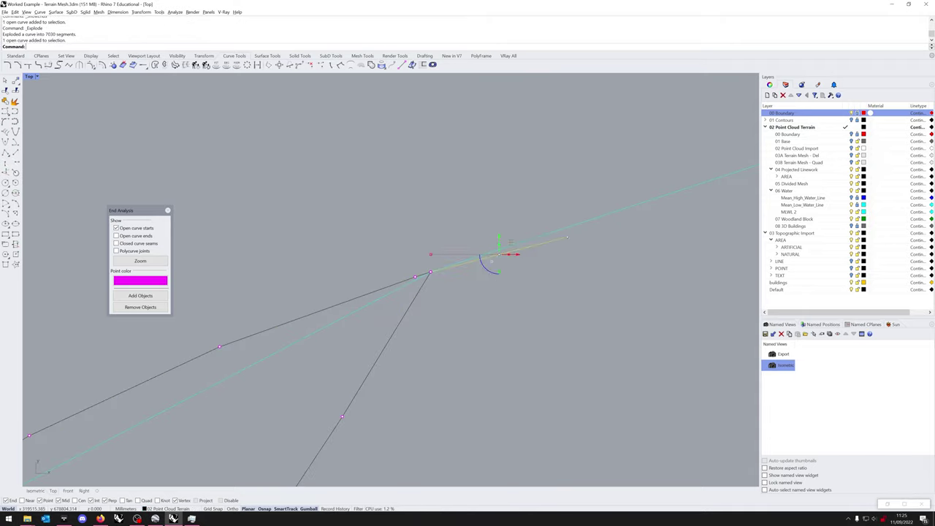
{"action": "key", "text": "Delete"}
- Delete the segments of the small inlet loop that hangs below the shoreline near the open end
{"action": "scroll", "coordinate": [461, 275], "scroll_direction": "down", "scroll_amount": 20}
{"action": "right_click_drag", "start_coordinate": [510, 288], "coordinate": [430, 288]}
{"action": "scroll", "coordinate": [431, 288], "scroll_direction": "up", "scroll_amount": 2}
{"action": "scroll", "coordinate": [436, 297], "scroll_direction": "up", "scroll_amount": 3}
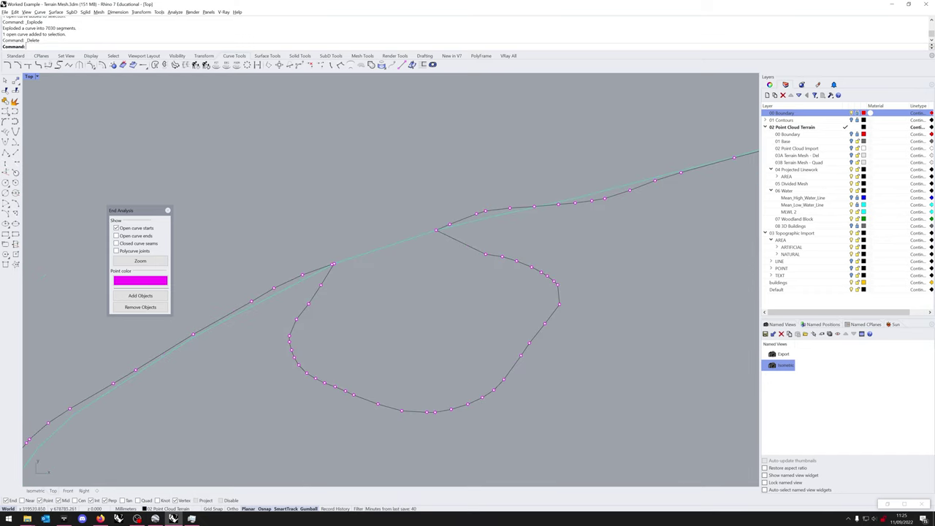
{"action": "left_click_drag", "start_coordinate": [563, 440], "coordinate": [287, 289]}
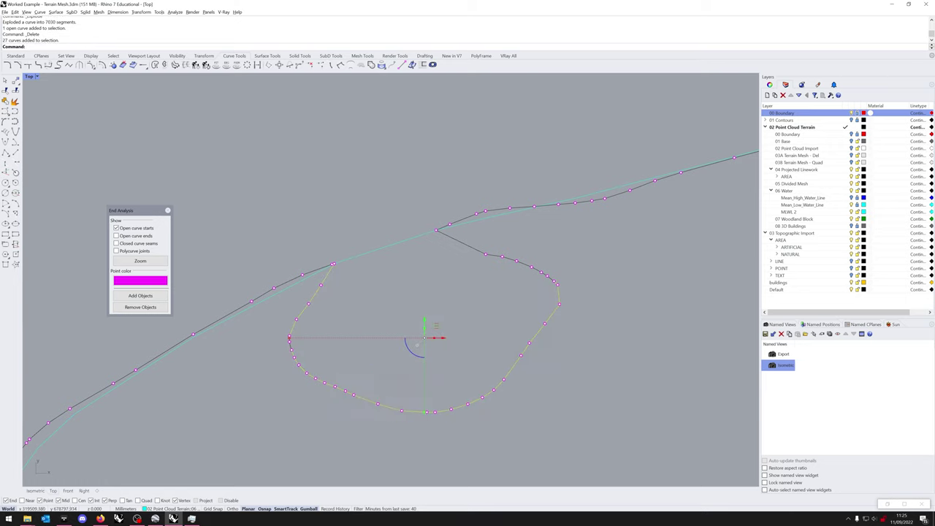
{"action": "key", "text": "Delete"}
{"action": "left_click_drag", "start_coordinate": [317, 379], "coordinate": [285, 335]}
{"action": "key", "text": "Delete"}
{"action": "left_click_drag", "start_coordinate": [626, 297], "coordinate": [499, 245]}
{"action": "key", "text": "Delete"}
- Draw a line between the two shoreline endpoints to bridge the gap where the inlet loop was
{"action": "scroll", "coordinate": [403, 230], "scroll_direction": "up", "scroll_amount": 4}
{"action": "type", "text": "line"}
{"action": "key", "text": "Return"}
{"action": "left_click", "coordinate": [209, 322]}
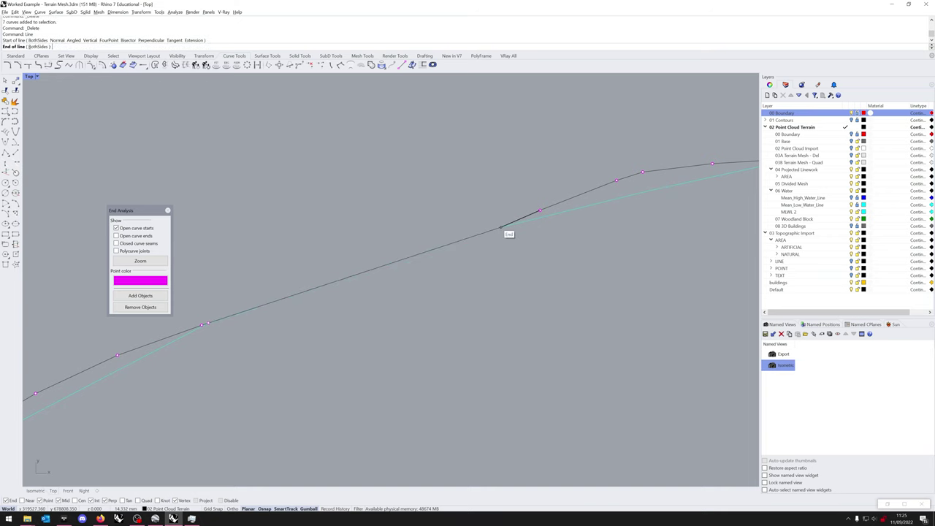
{"action": "left_click", "coordinate": [501, 227]}
- Select the whole shoreline and sea boundary linework and join it into a closed curve
{"action": "scroll", "coordinate": [314, 336], "scroll_direction": "down", "scroll_amount": 10}
{"action": "scroll", "coordinate": [507, 249], "scroll_direction": "down", "scroll_amount": 8}
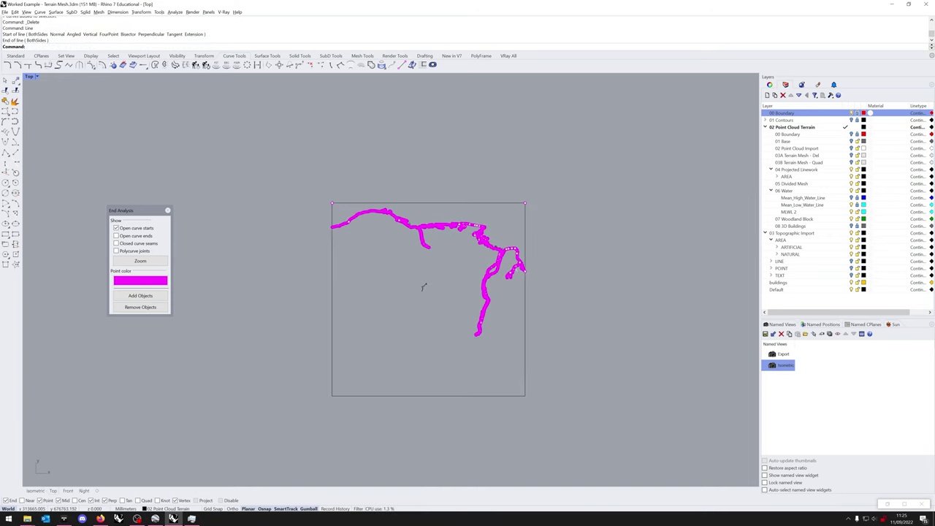
{"action": "left_click_drag", "start_coordinate": [258, 384], "coordinate": [537, 168]}
{"action": "middle_click", "coordinate": [565, 164]}
{"action": "left_click", "coordinate": [565, 169]}
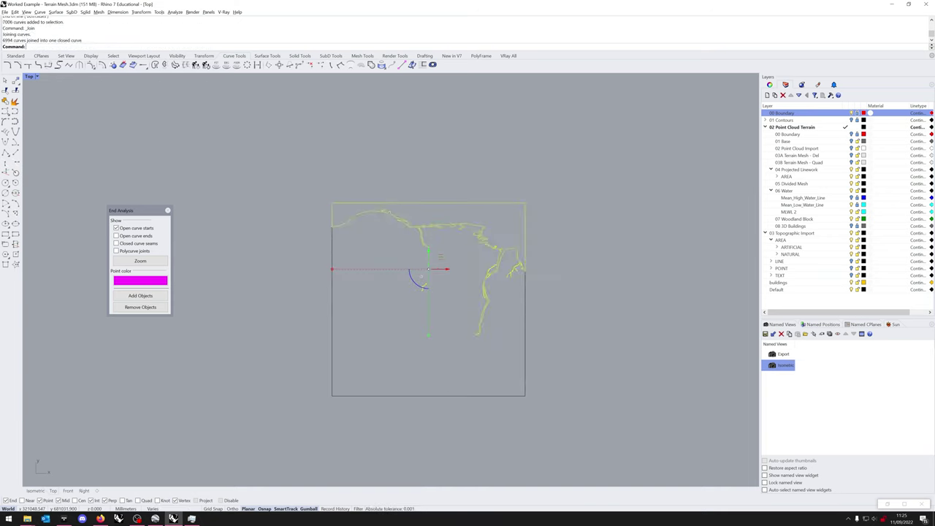
{"action": "key", "text": "Escape"}
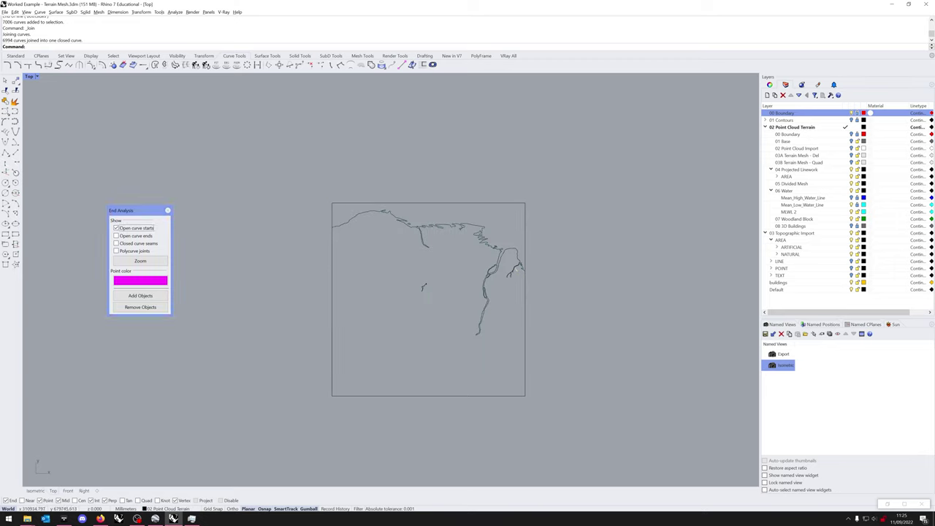
- Close the end analysis and check for remaining open curves with SelOpenCrv
{"action": "left_click", "coordinate": [168, 211]}
{"action": "type", "text": "SelOpenCrv"}
{"action": "key", "text": "Return"}
- Select the standalone square boundary curve overlapping the shoreline curve's straight edges and delete it
{"action": "left_click_drag", "start_coordinate": [372, 405], "coordinate": [288, 306]}
{"action": "key", "text": "Escape"}
{"action": "left_click", "coordinate": [518, 203]}
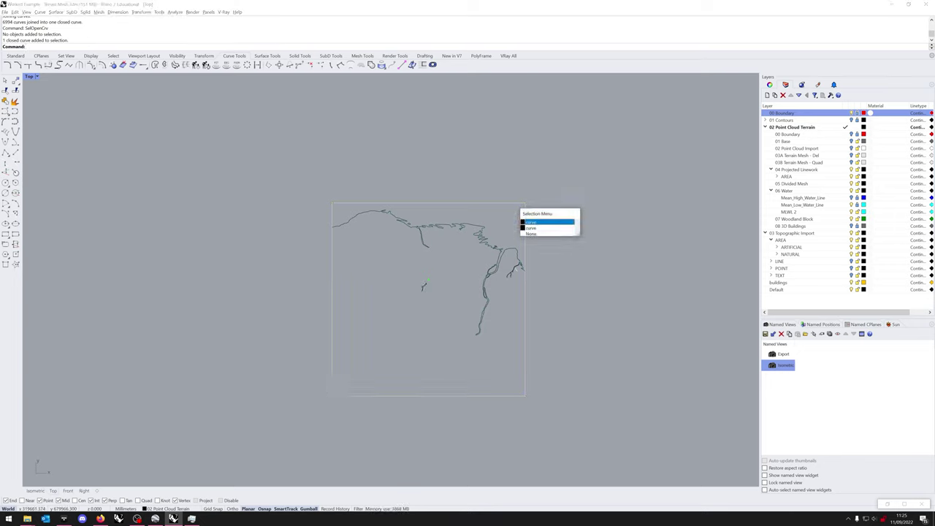
{"action": "left_click", "coordinate": [535, 227]}
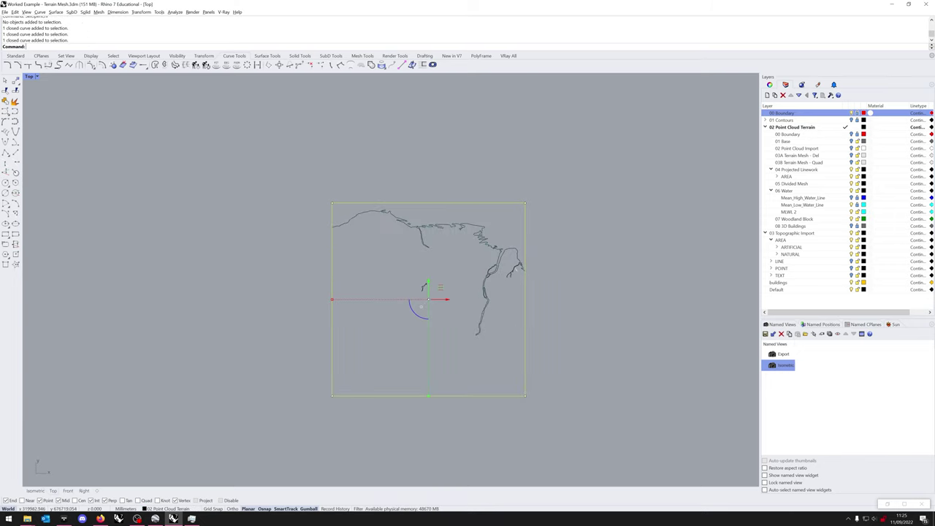
{"action": "key", "text": "Delete"}
- Select all the remaining shoreline and water curves and move them to the MLWL 2 layer
{"action": "left_click_drag", "start_coordinate": [277, 361], "coordinate": [278, 367]}
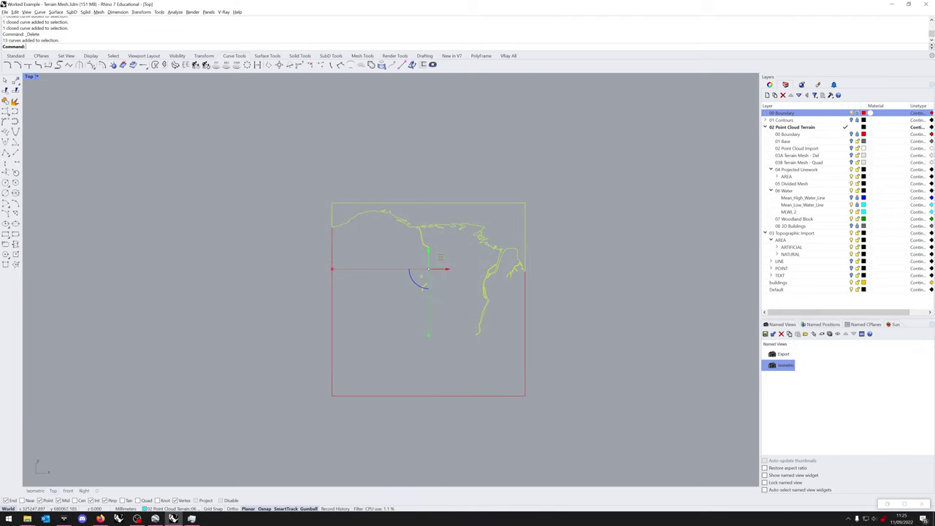
{"action": "right_click", "coordinate": [789, 212]}
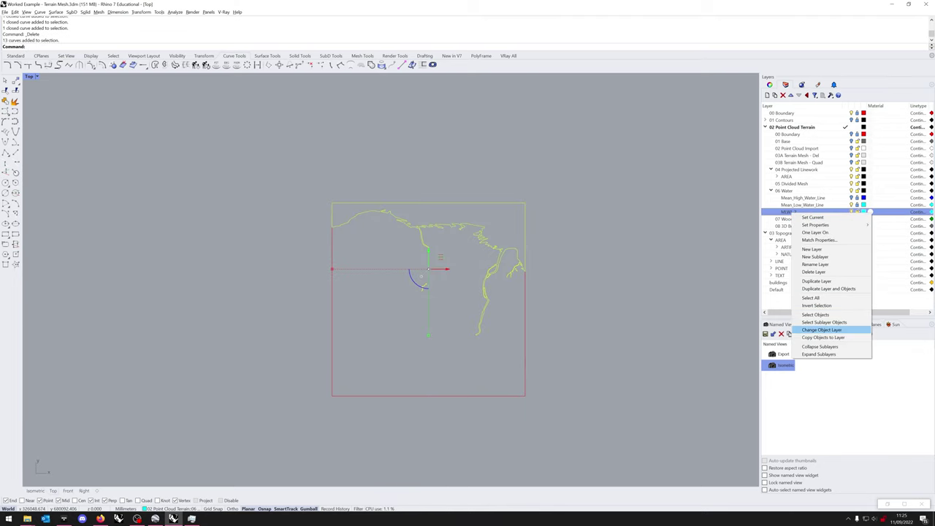
{"action": "left_click", "coordinate": [832, 334]}
{"action": "scroll", "coordinate": [477, 210], "scroll_direction": "up", "scroll_amount": 3}
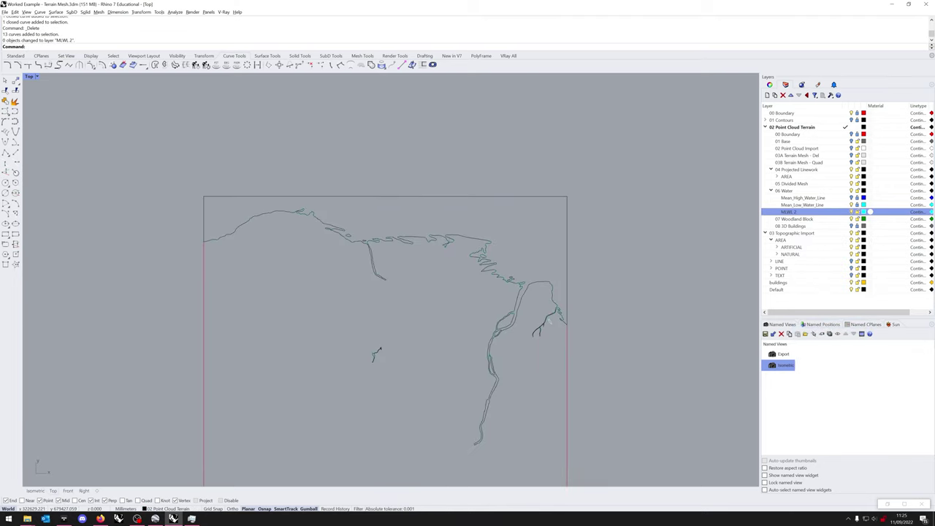
- Set the display color of all water curves to By Layer and inspect the inlet and shoreline linework
{"action": "key", "text": "ctrl+a"}
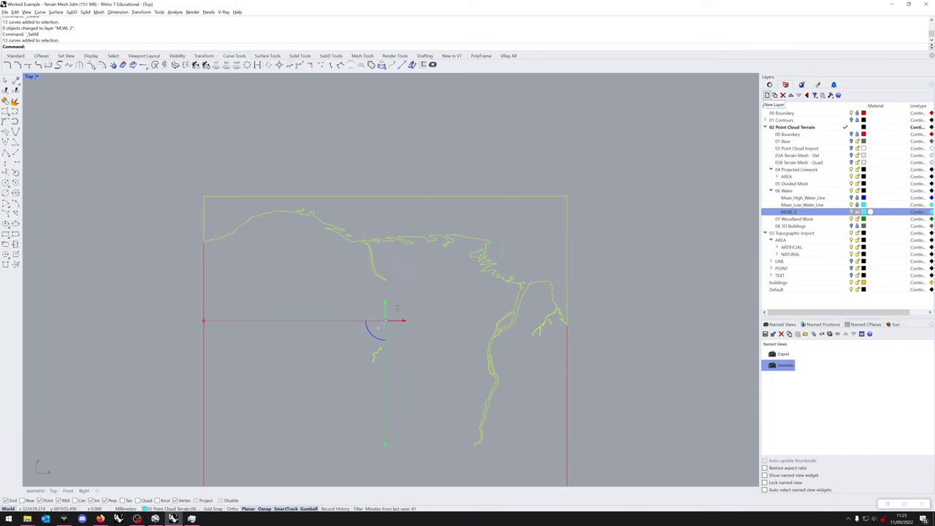
{"action": "left_click", "coordinate": [769, 84]}
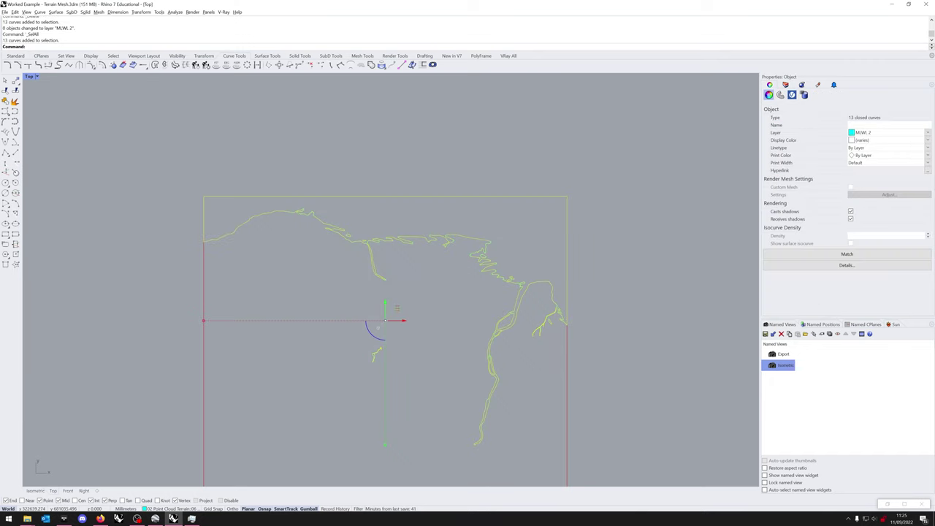
{"action": "left_click", "coordinate": [888, 141]}
{"action": "left_click", "coordinate": [869, 147]}
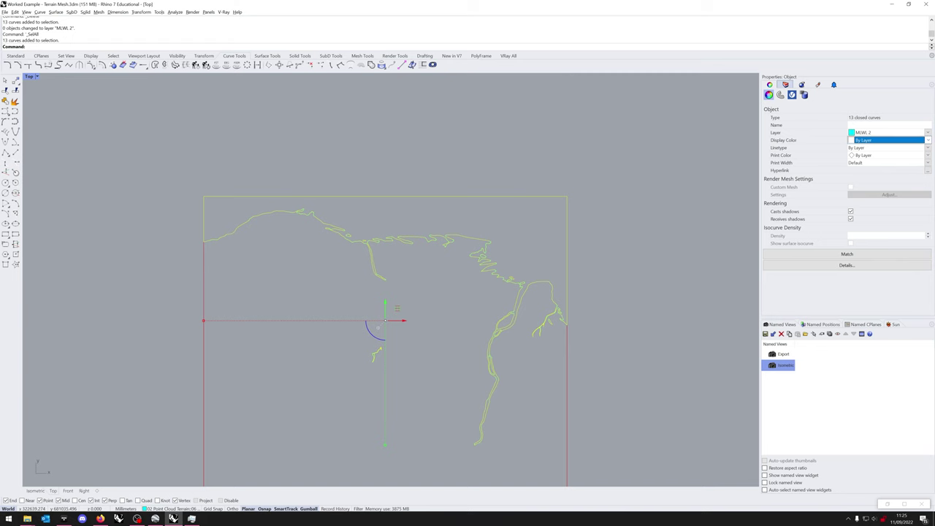
{"action": "left_click", "coordinate": [786, 84]}
{"action": "key", "text": "Escape"}
{"action": "scroll", "coordinate": [530, 335], "scroll_direction": "up", "scroll_amount": 12}
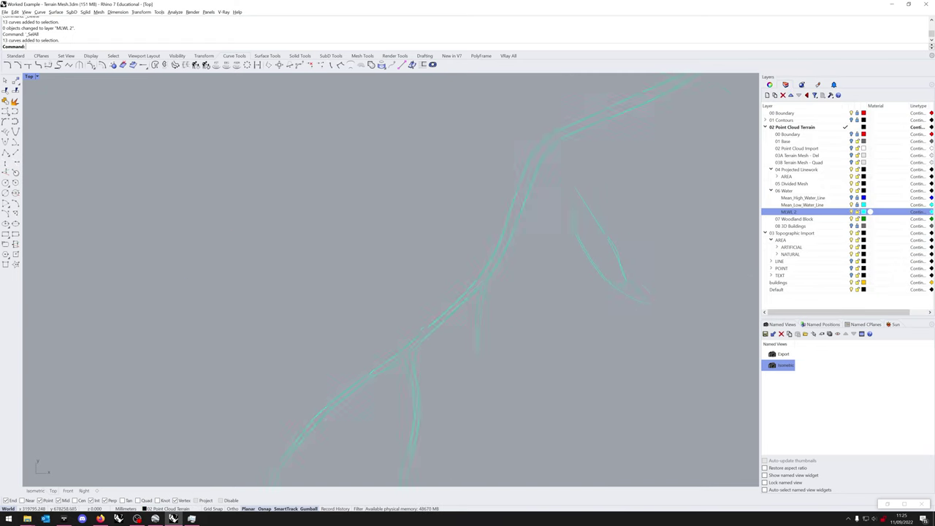
{"action": "scroll", "coordinate": [453, 307], "scroll_direction": "down", "scroll_amount": 8}
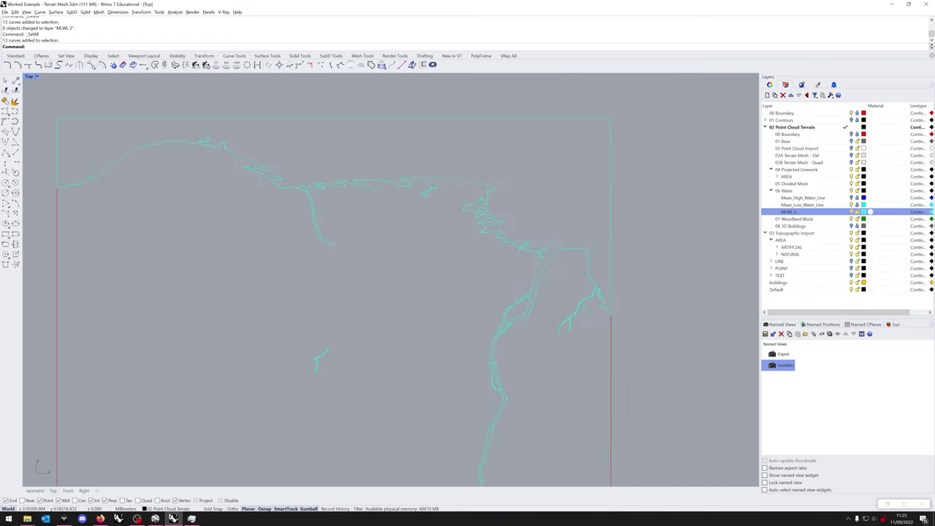
{"action": "scroll", "coordinate": [439, 150], "scroll_direction": "down", "scroll_amount": 3}
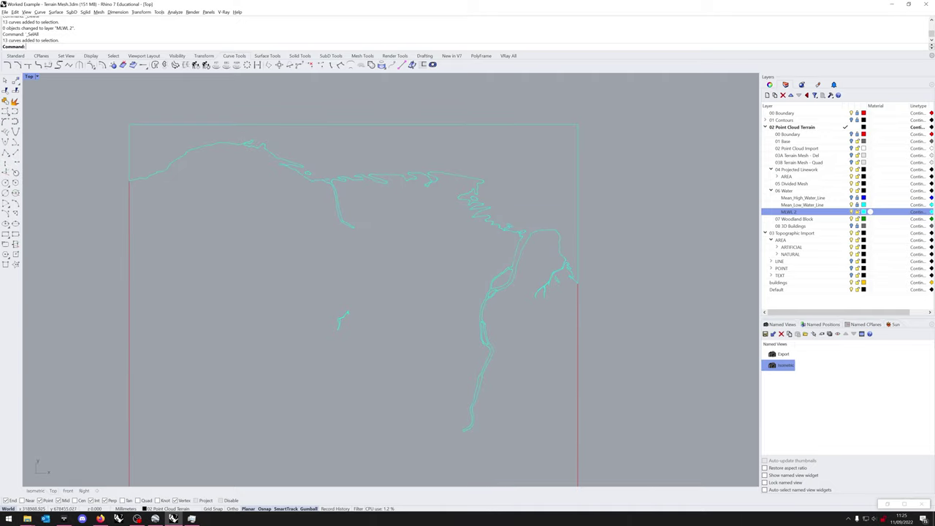
- Delete the old Mean_Low_Water_Line layer with its objects and rename the MLWL 2 layer as Mean_Low_Water_Line
{"action": "right_click", "coordinate": [824, 204]}
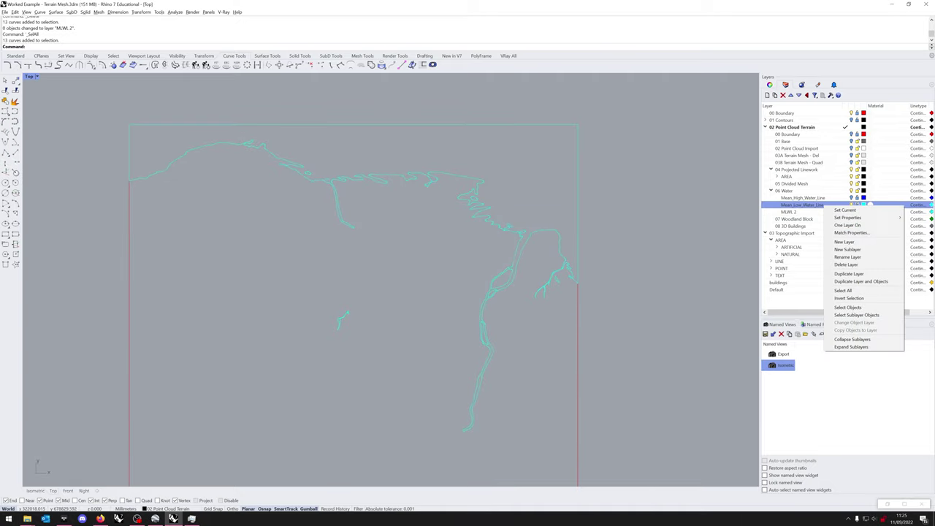
{"action": "left_click", "coordinate": [843, 264]}
{"action": "right_click", "coordinate": [821, 204]}
{"action": "left_click", "coordinate": [847, 262]}
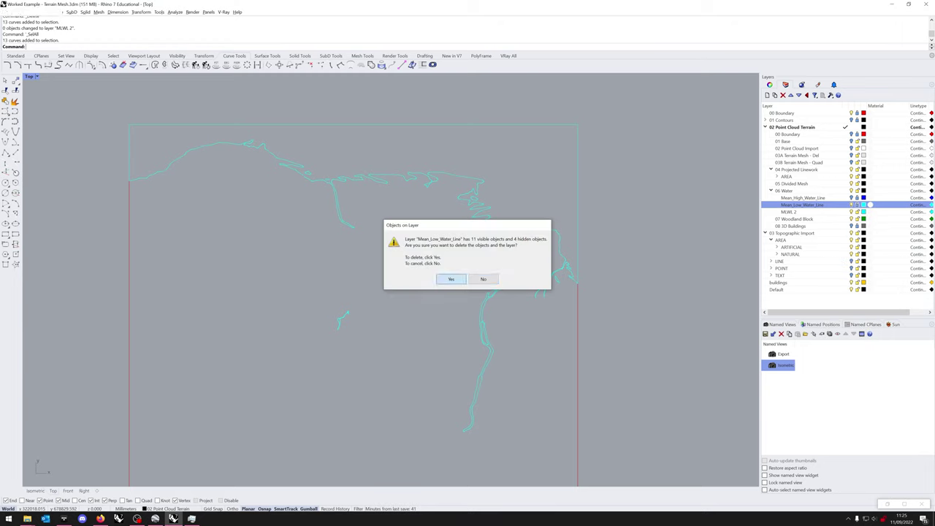
{"action": "left_click", "coordinate": [451, 279]}
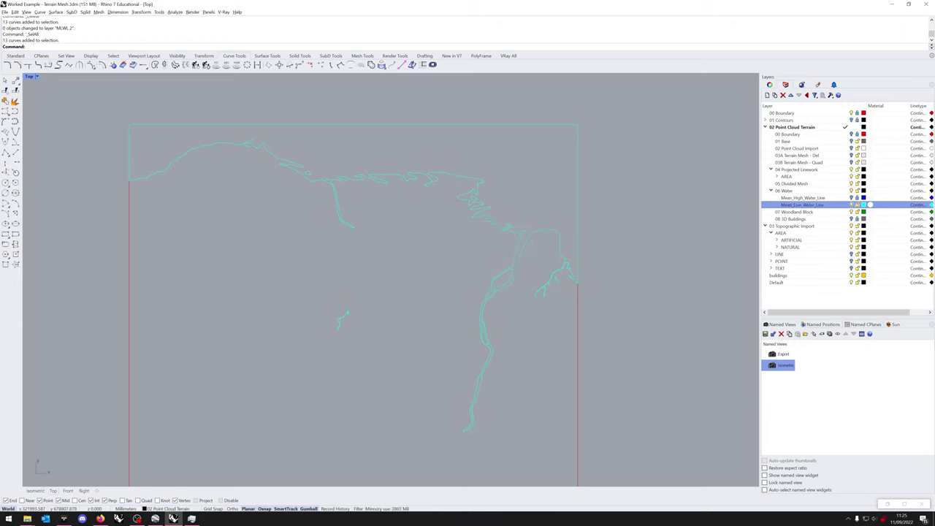
{"action": "left_click", "coordinate": [792, 198]}
{"action": "left_click", "coordinate": [802, 204]}
{"action": "right_click_drag", "start_coordinate": [455, 247], "coordinate": [457, 237]}
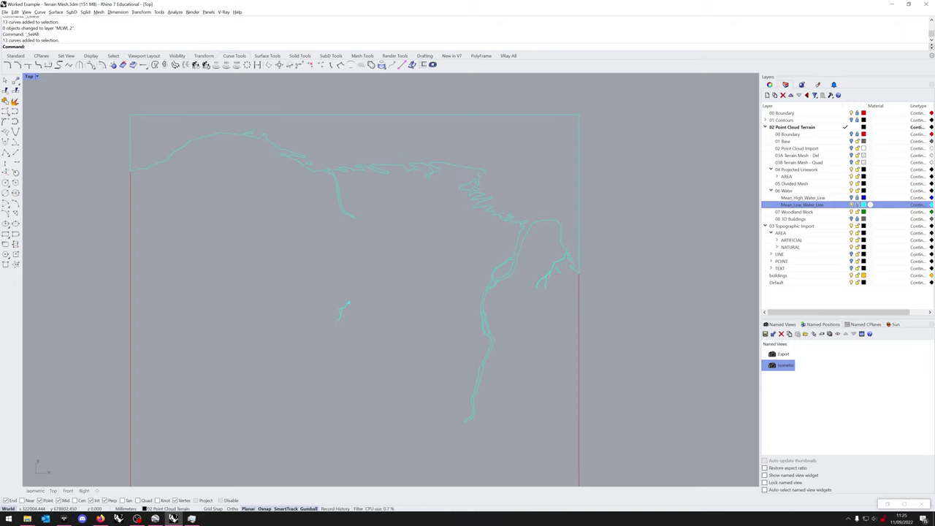
- Create a new layer named Inland Waters beneath Mean_Low_Water_Line in the 06 Water group
{"action": "right_click", "coordinate": [793, 205]}
{"action": "left_click", "coordinate": [814, 240]}
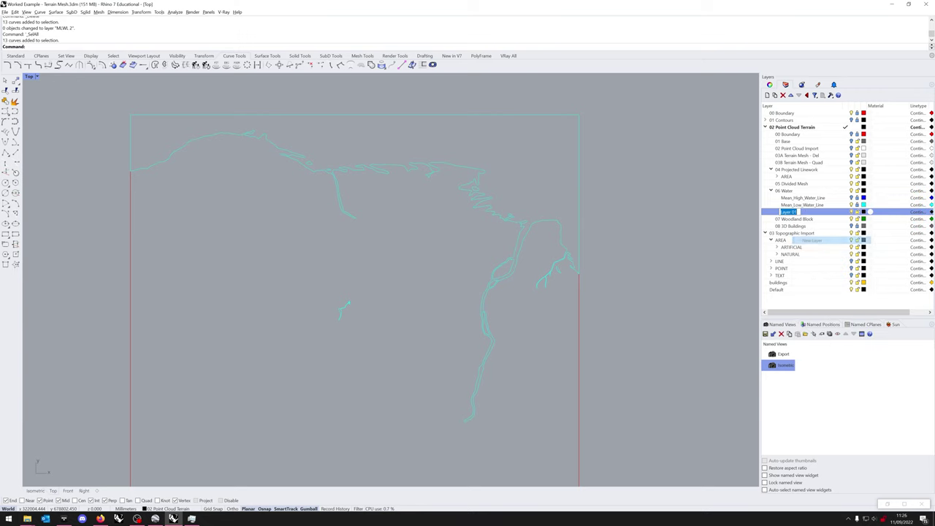
{"action": "type", "text": "H"}
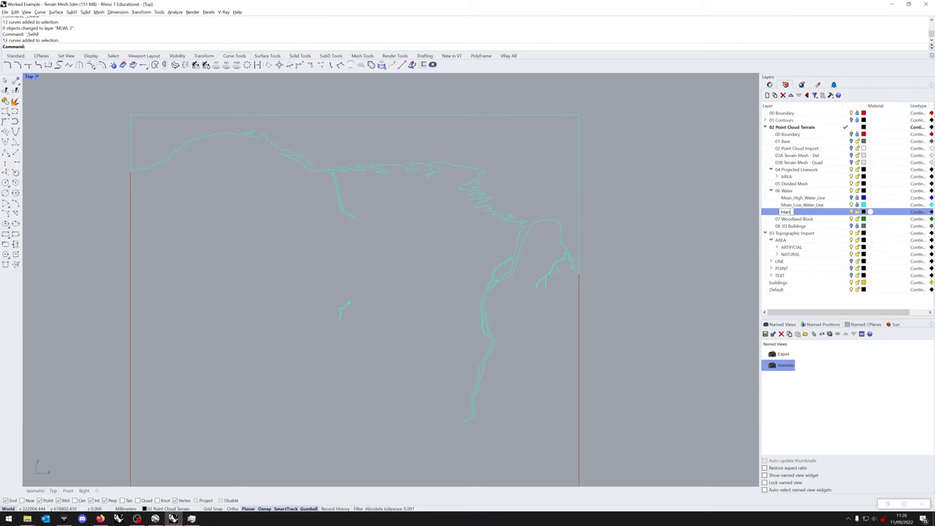
{"action": "type", "text": "nland Waters"}
{"action": "key", "text": "Return"}
- Expand the projected AREA layers and apply the cyan color of Mean_Low_Water_Line to the Inland Waters layer as well
{"action": "left_click", "coordinate": [776, 176]}
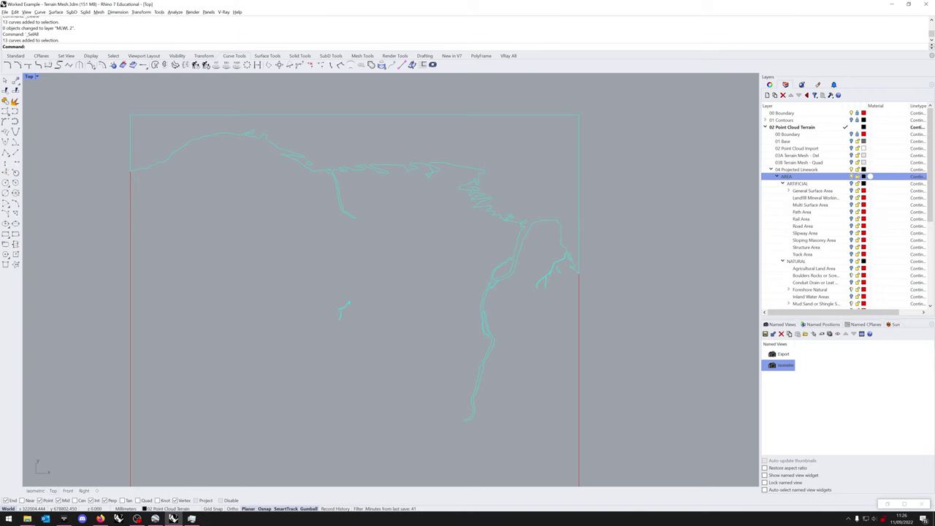
{"action": "scroll", "coordinate": [845, 207], "scroll_direction": "down", "scroll_amount": 2}
{"action": "scroll", "coordinate": [848, 208], "scroll_direction": "down", "scroll_amount": 3}
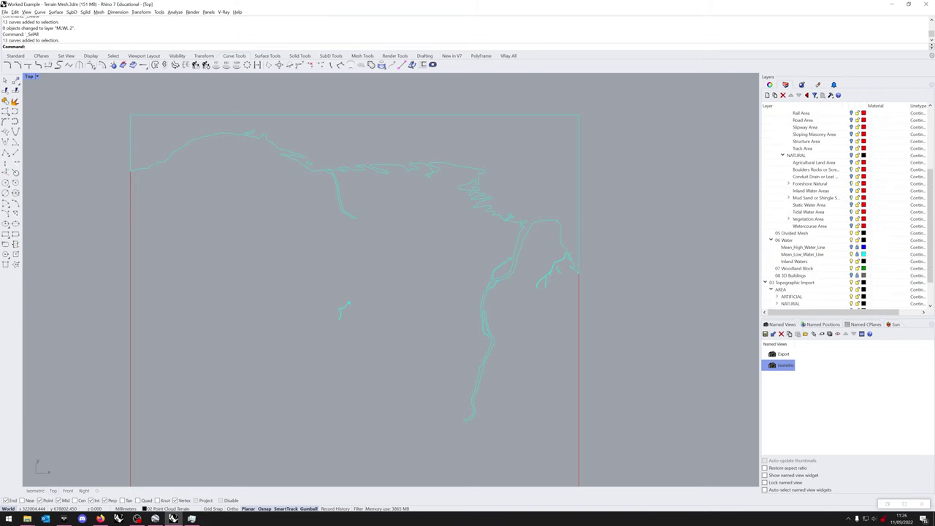
{"action": "left_click", "coordinate": [802, 254]}
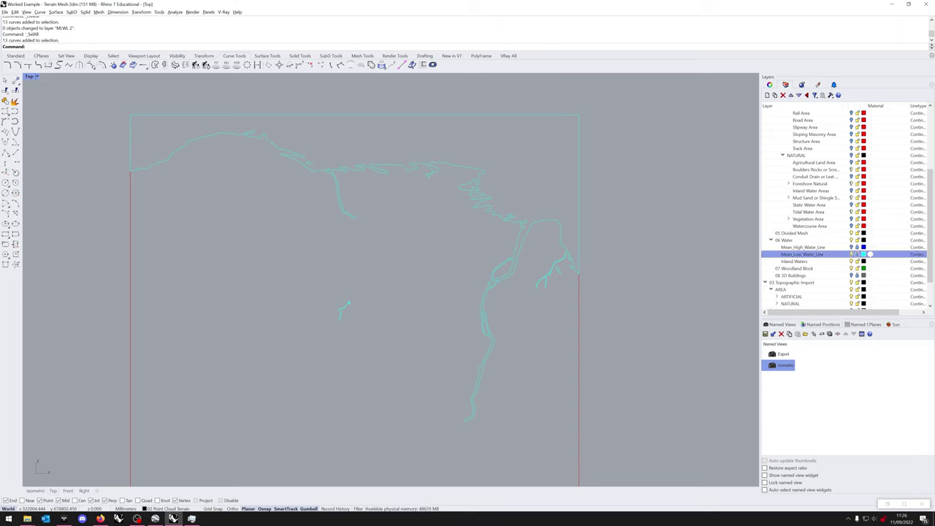
{"action": "left_click", "coordinate": [795, 261], "text": "shift"}
{"action": "left_click", "coordinate": [864, 255]}
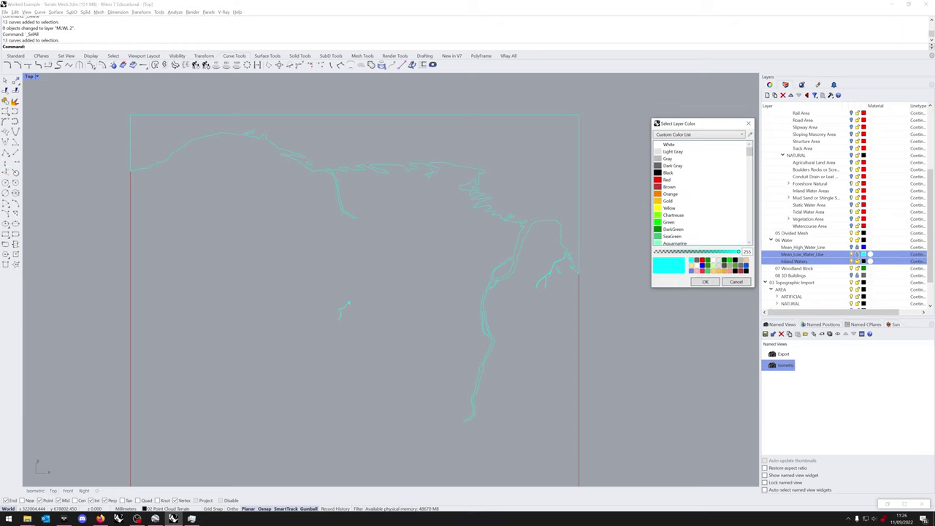
{"action": "left_click", "coordinate": [706, 282]}
- Review the NATURAL sublayers for tidal water, mud and sand, foreshore, boulders and watercourses as sources of water and shore linework
{"action": "left_click", "coordinate": [803, 247]}
{"action": "scroll", "coordinate": [848, 209], "scroll_direction": "up", "scroll_amount": 2}
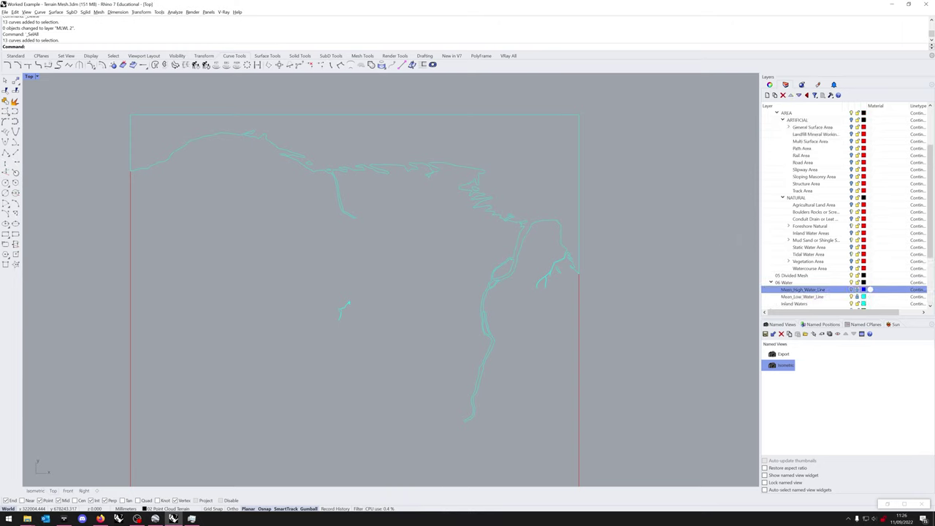
{"action": "left_click", "coordinate": [808, 254]}
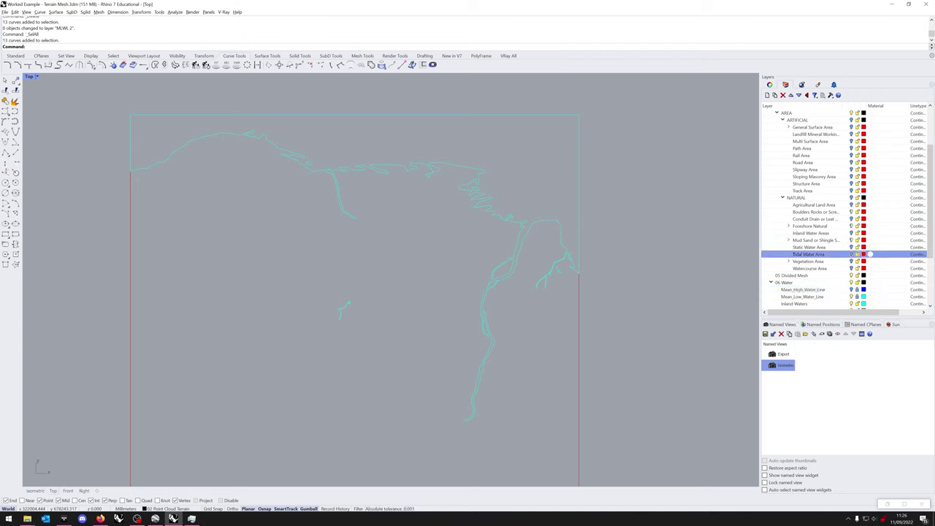
{"action": "left_click", "coordinate": [815, 240]}
{"action": "left_click", "coordinate": [809, 226]}
{"action": "left_click", "coordinate": [816, 211]}
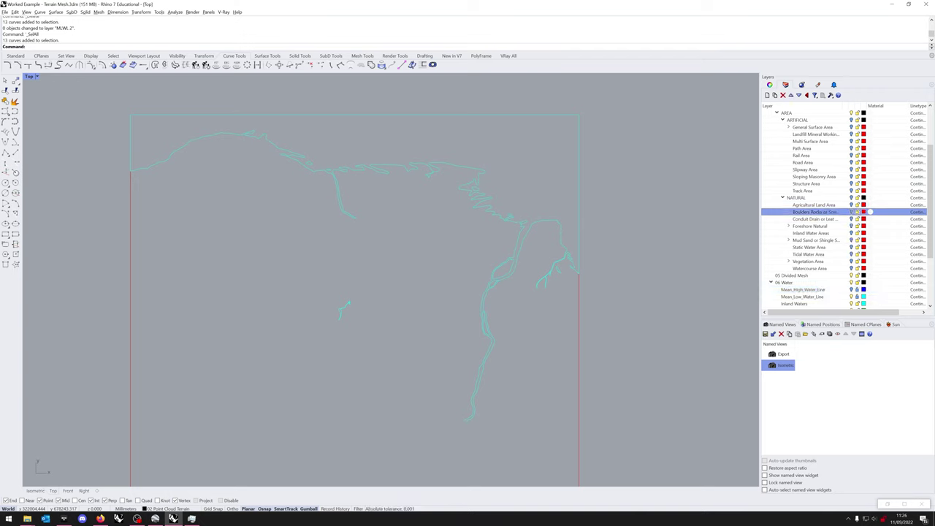
{"action": "left_click", "coordinate": [809, 268]}
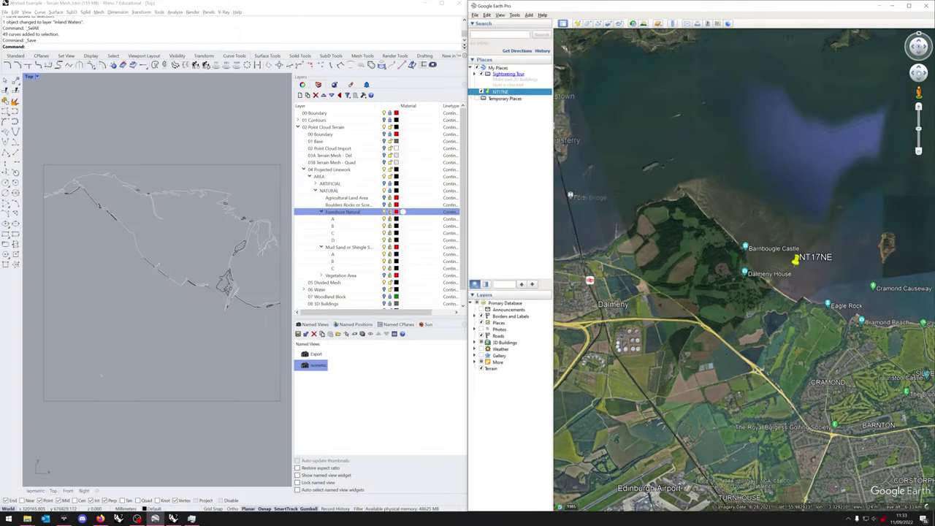
- In Google Earth Pro, hide the sidebar and frame the coast around Dalmeny at a closer zoom
{"action": "left_click", "coordinate": [499, 15]}
{"action": "left_click", "coordinate": [512, 32]}
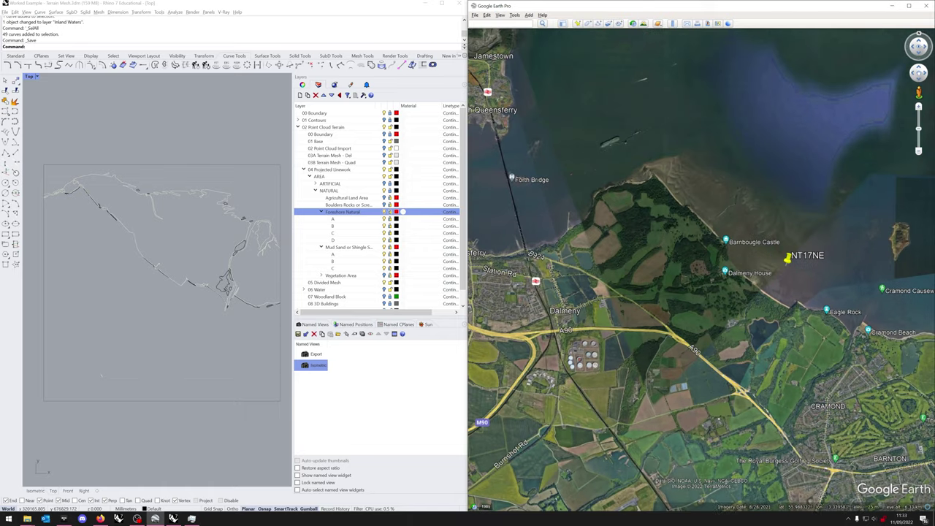
{"action": "scroll", "coordinate": [701, 270], "scroll_direction": "up", "scroll_amount": 2}
{"action": "left_click_drag", "start_coordinate": [715, 290], "coordinate": [707, 249]}
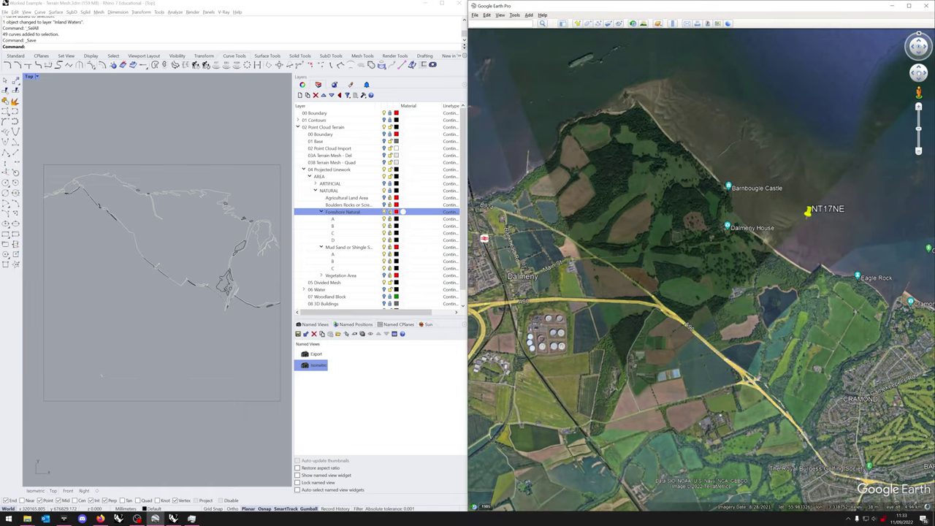
- Turn on historical imagery, set the timeline to a recent date and examine the foreshore between Dalmeny and Cramond
{"action": "left_click", "coordinate": [500, 15]}
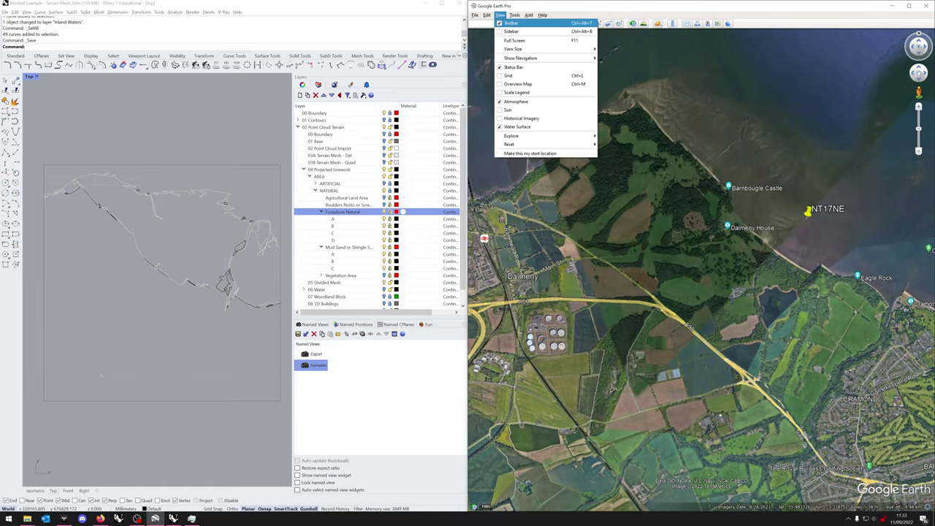
{"action": "left_click", "coordinate": [484, 505]}
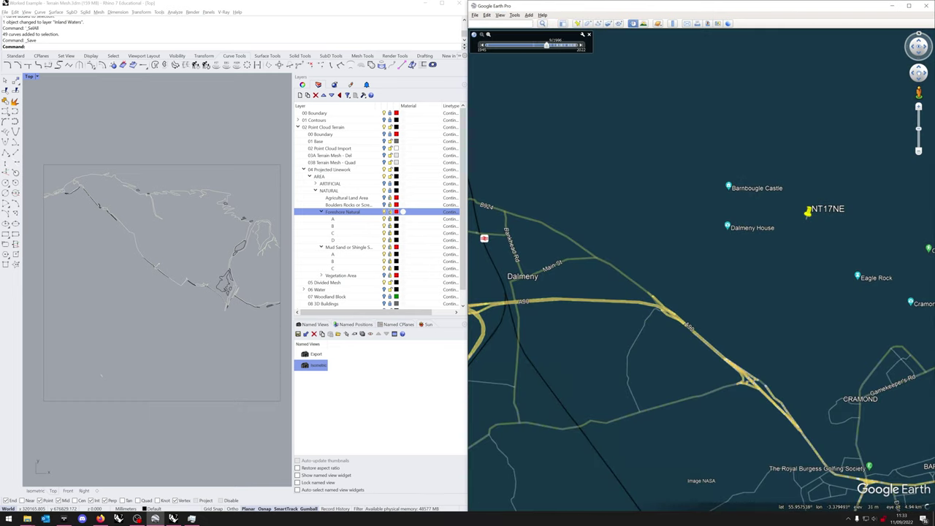
{"action": "left_click_drag", "start_coordinate": [534, 45], "coordinate": [551, 46]}
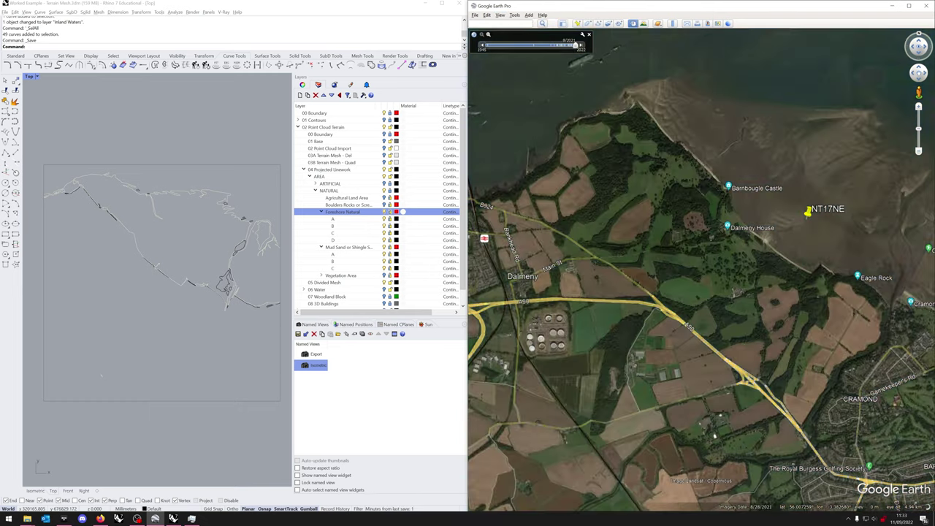
{"action": "left_click_drag", "start_coordinate": [713, 128], "coordinate": [610, 121]}
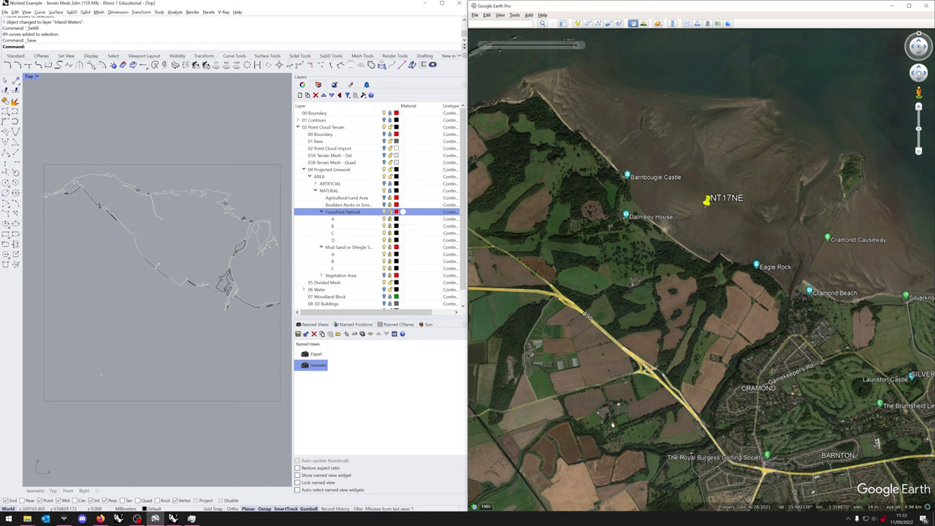
- Back in Rhino, unlock the NATURAL layers, select the objects on sublayer A of the mud, sand or shingle layer and rename it Sand
{"action": "left_click", "coordinate": [390, 191]}
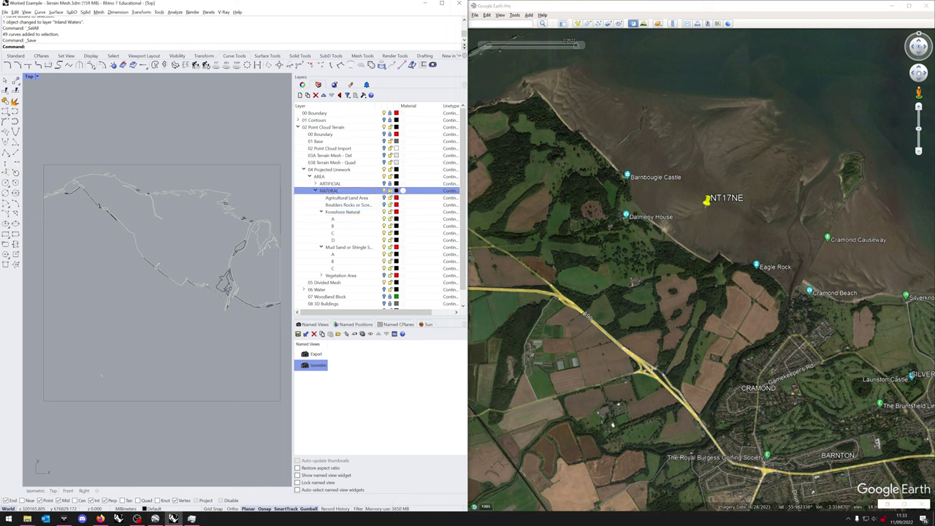
{"action": "left_click", "coordinate": [333, 254]}
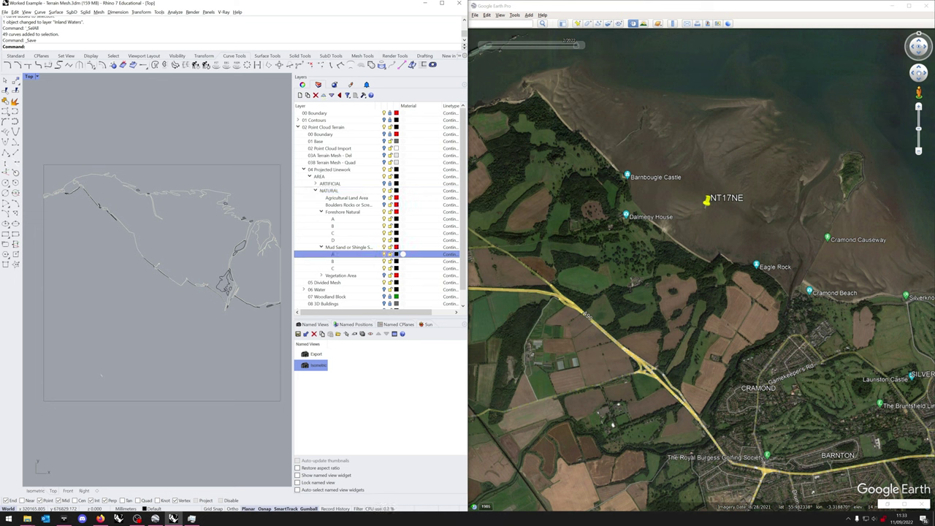
{"action": "right_click", "coordinate": [394, 254]}
{"action": "left_click", "coordinate": [358, 357]}
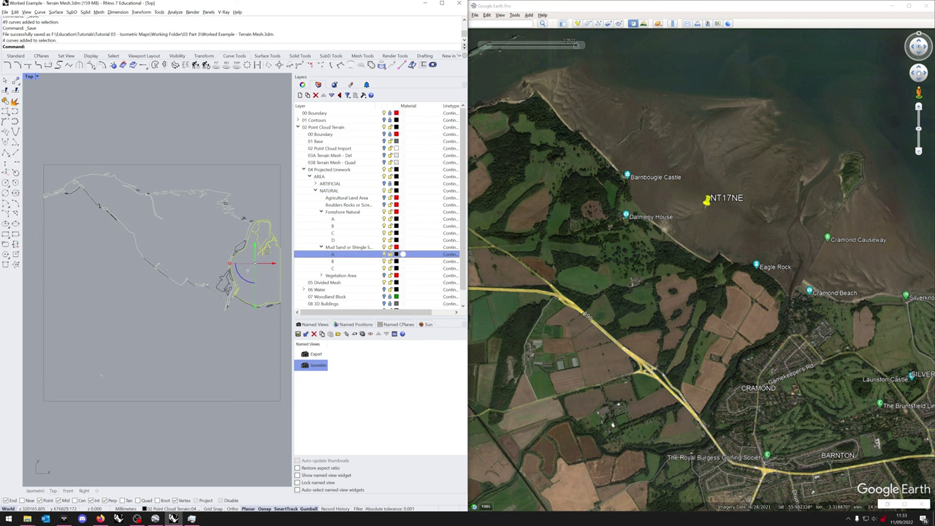
{"action": "double_click", "coordinate": [333, 254]}
{"action": "type", "text": "Sand"}
{"action": "key", "text": "Return"}
- Select the objects on sublayer B of the mud, sand or shingle layer, rename it Shingle and compare it with Cramond Island in the satellite imagery
{"action": "right_click", "coordinate": [342, 261]}
{"action": "left_click", "coordinate": [358, 352]}
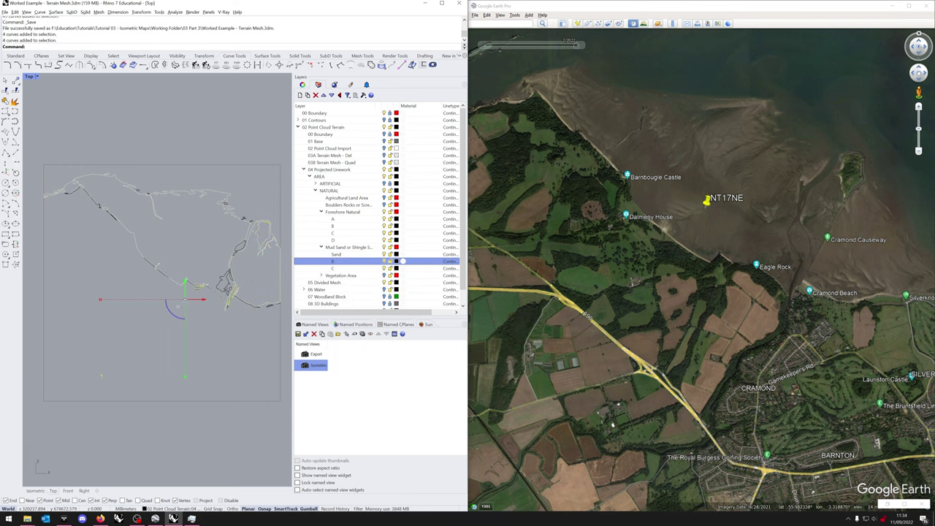
{"action": "key", "text": "F2"}
{"action": "type", "text": "Shingle"}
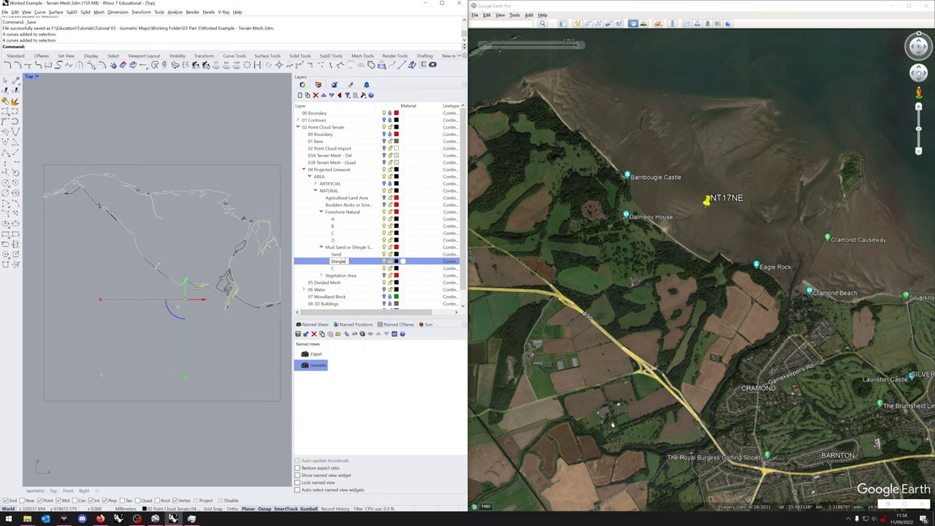
{"action": "key", "text": "Return"}
{"action": "scroll", "coordinate": [865, 151], "scroll_direction": "up", "scroll_amount": 6}
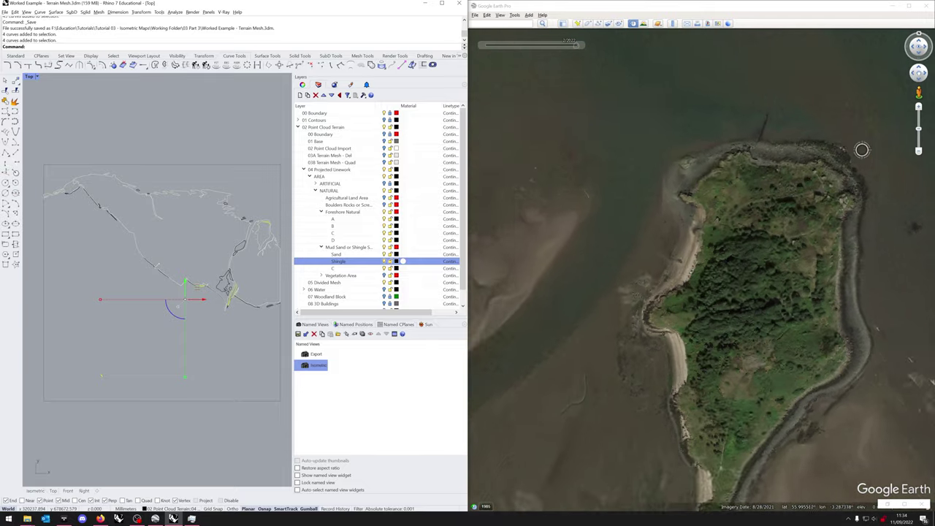
{"action": "scroll", "coordinate": [888, 409], "scroll_direction": "down", "scroll_amount": 5}
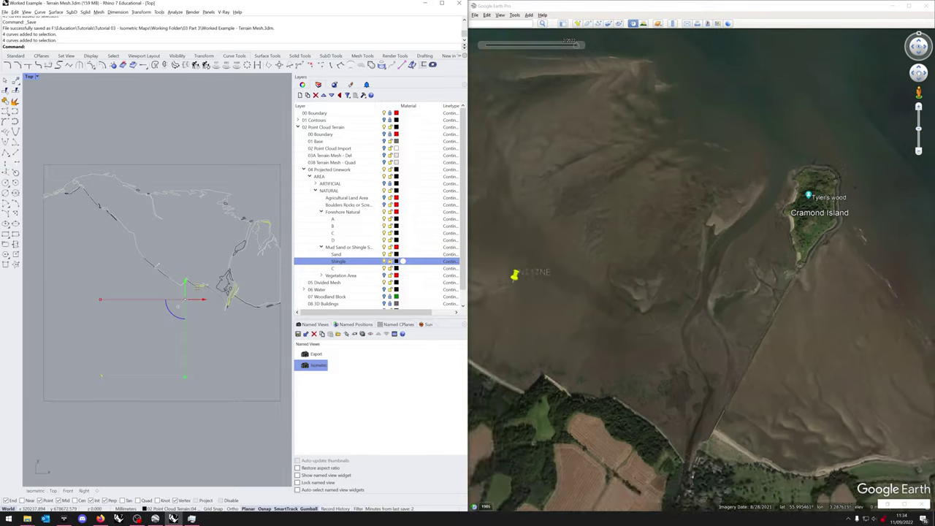
- Select the objects on sublayer C, compare them with the coastline in the satellite imagery and rename the sublayer Beach
{"action": "right_click", "coordinate": [299, 268]}
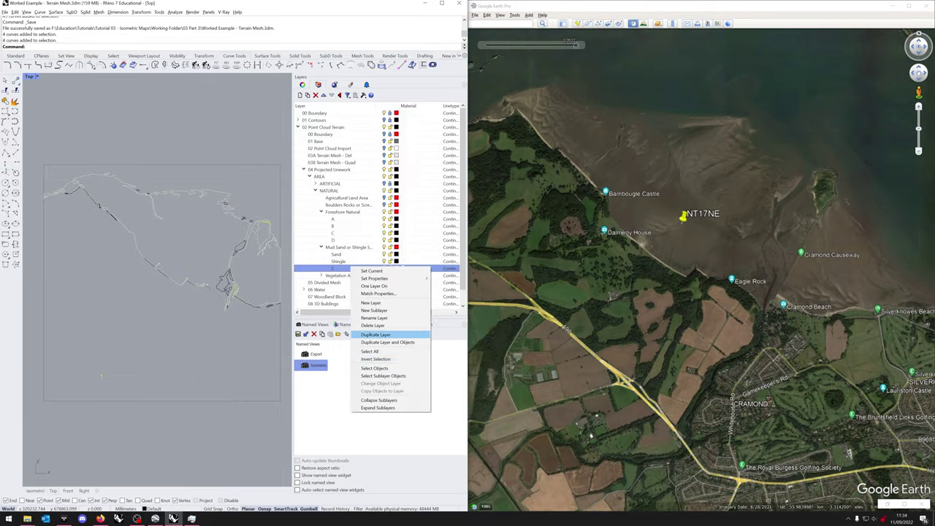
{"action": "left_click", "coordinate": [380, 342]}
{"action": "scroll", "coordinate": [687, 273], "scroll_direction": "up", "scroll_amount": 6}
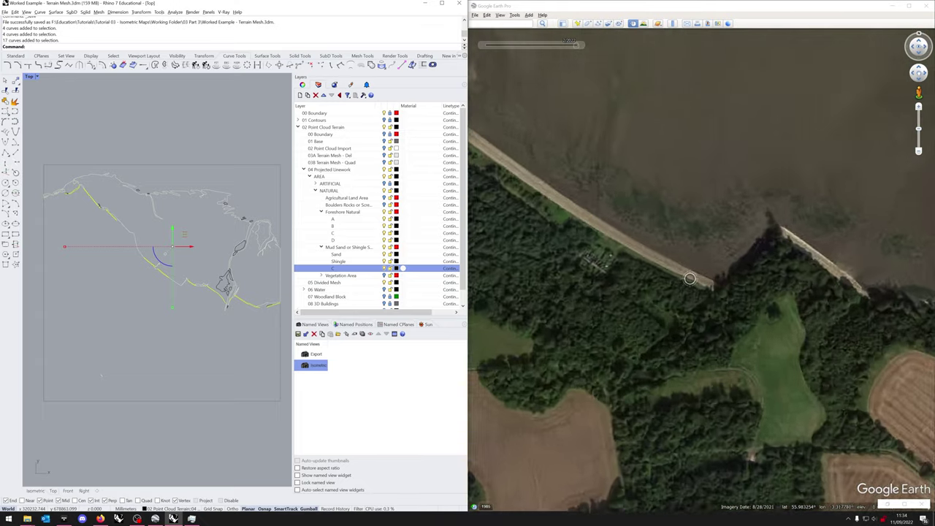
{"action": "key", "text": "F2"}
{"action": "type", "text": "Beach"}
{"action": "key", "text": "Return"}
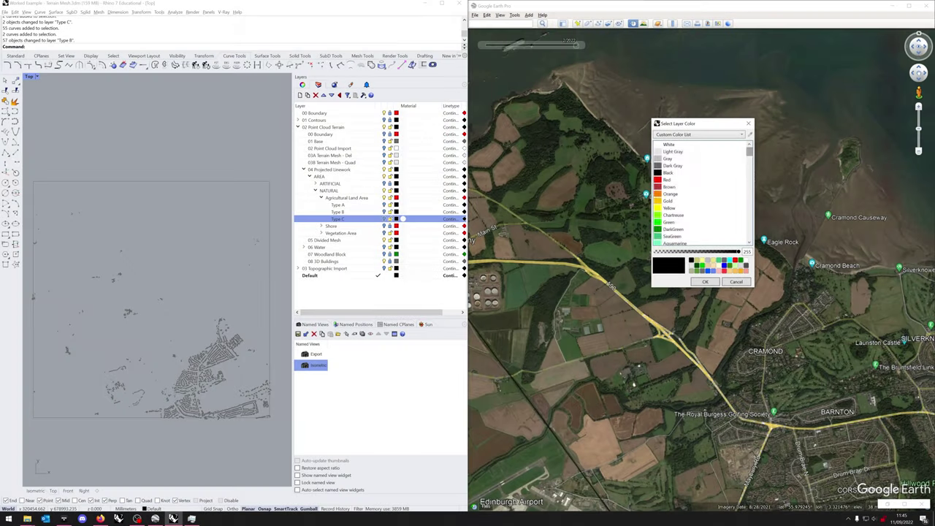
- Give the Agricultural Land Area sublayers Type C, Type B and Type A distinct brown and orange layer colours
{"action": "scroll", "coordinate": [701, 194], "scroll_direction": "down", "scroll_amount": 10}
{"action": "left_click_drag", "start_coordinate": [749, 200], "coordinate": [749, 201]}
{"action": "left_click", "coordinate": [669, 215]}
{"action": "left_click", "coordinate": [704, 282]}
{"action": "left_click", "coordinate": [396, 212]}
{"action": "left_click_drag", "start_coordinate": [748, 152], "coordinate": [749, 204]}
{"action": "left_click", "coordinate": [669, 180]}
{"action": "left_click", "coordinate": [704, 281]}
{"action": "left_click", "coordinate": [396, 204]}
{"action": "left_click_drag", "start_coordinate": [749, 151], "coordinate": [748, 204]}
{"action": "left_click", "coordinate": [669, 201]}
{"action": "left_click", "coordinate": [705, 282]}
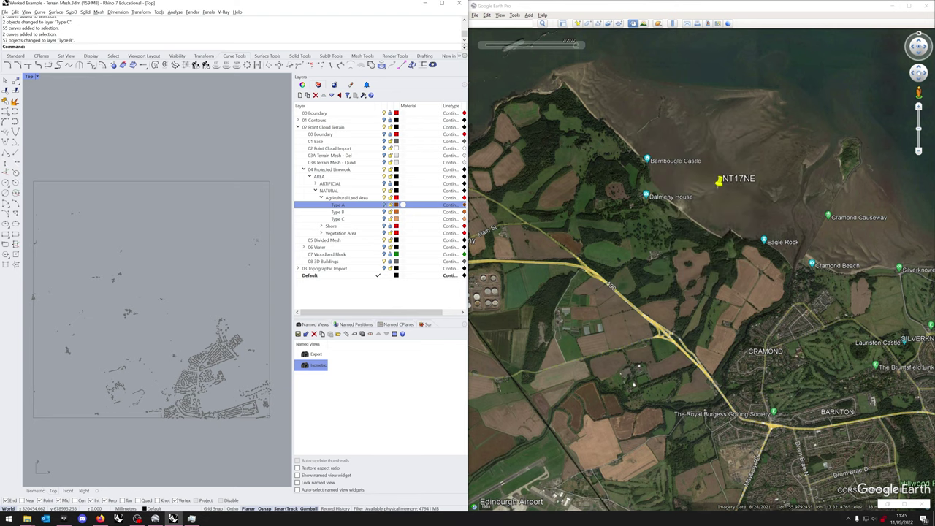
- Show the Type A, Type B and Type C sublayers and set the display colour of all their curves to By Layer
{"action": "left_click", "coordinate": [384, 218]}
{"action": "left_click", "coordinate": [384, 212]}
{"action": "left_click", "coordinate": [383, 205]}
{"action": "key", "text": "ctrl+a"}
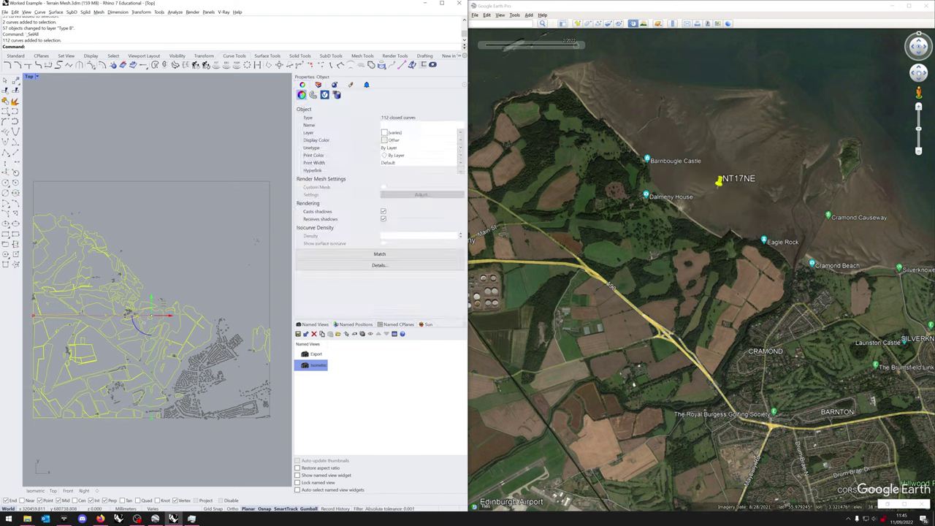
{"action": "left_click", "coordinate": [420, 139]}
{"action": "left_click", "coordinate": [396, 148]}
{"action": "key", "text": "Escape"}
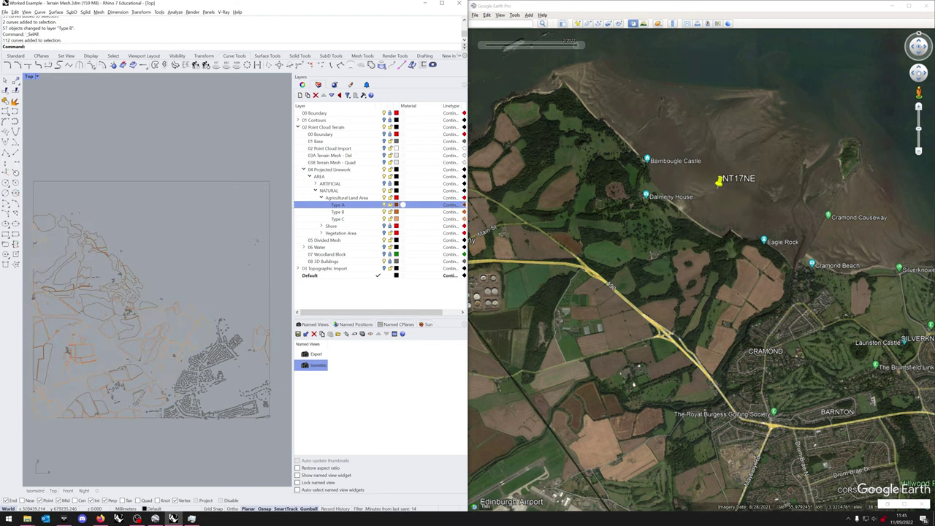
- Lock the Agricultural Land Area layer, show the Shore and Vegetation Area layers, maximise the Rhino window and save the model
{"action": "left_click", "coordinate": [390, 197]}
{"action": "left_click", "coordinate": [320, 198]}
{"action": "left_click", "coordinate": [384, 205]}
{"action": "left_click", "coordinate": [384, 211]}
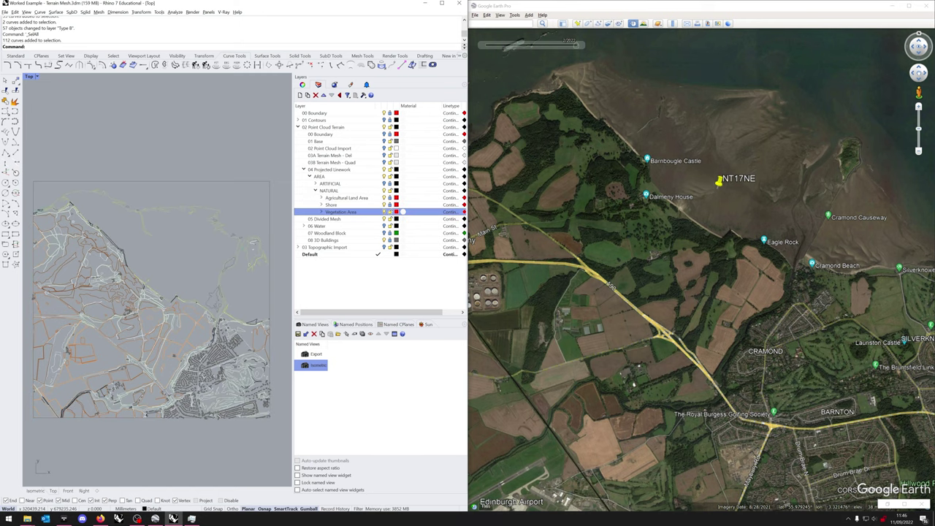
{"action": "left_click", "coordinate": [442, 3]}
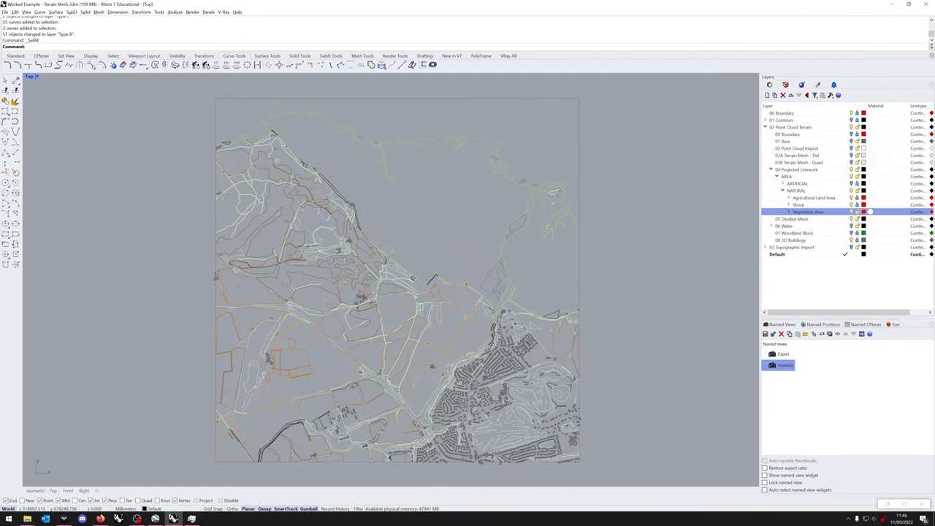
{"action": "key", "text": "ctrl+s"}
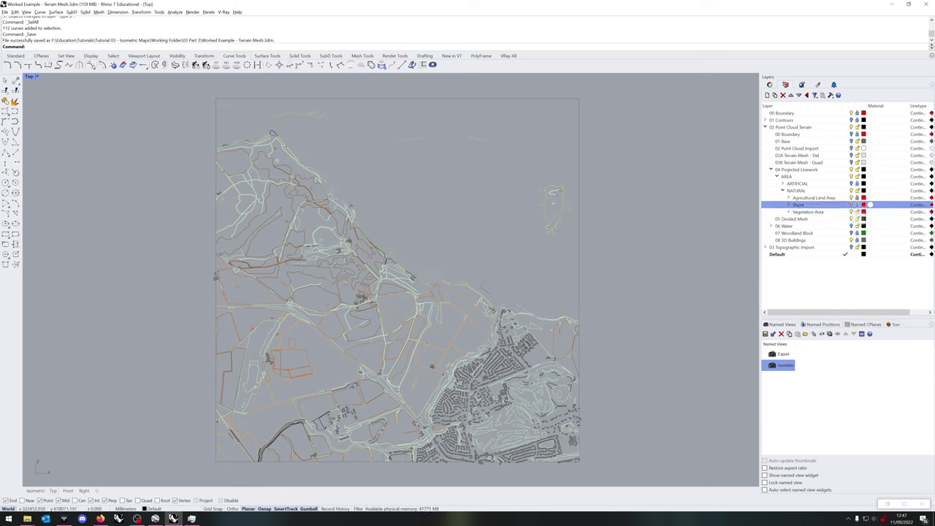
- Hide the Agricultural Land Area and 3D Buildings layers, and unlock and delete the extra closed curve around the map boundary
{"action": "left_click", "coordinate": [870, 198]}
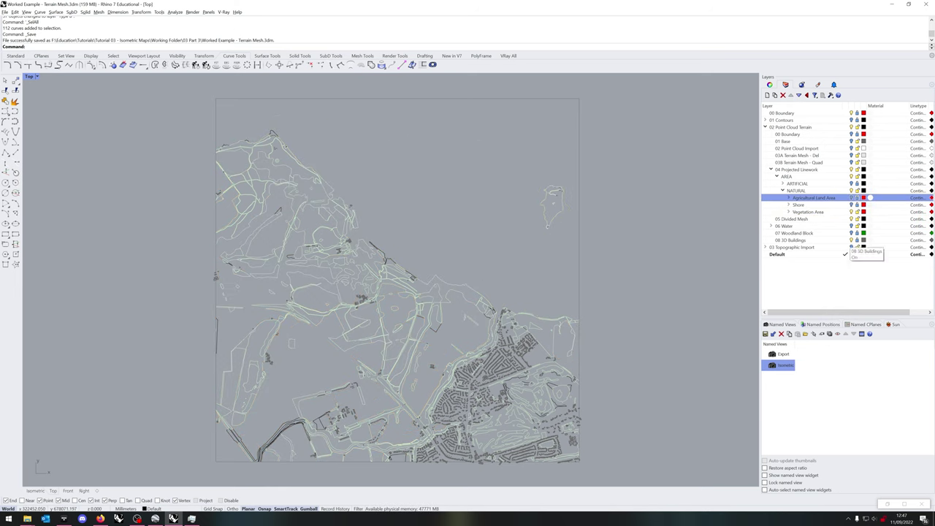
{"action": "left_click", "coordinate": [870, 240]}
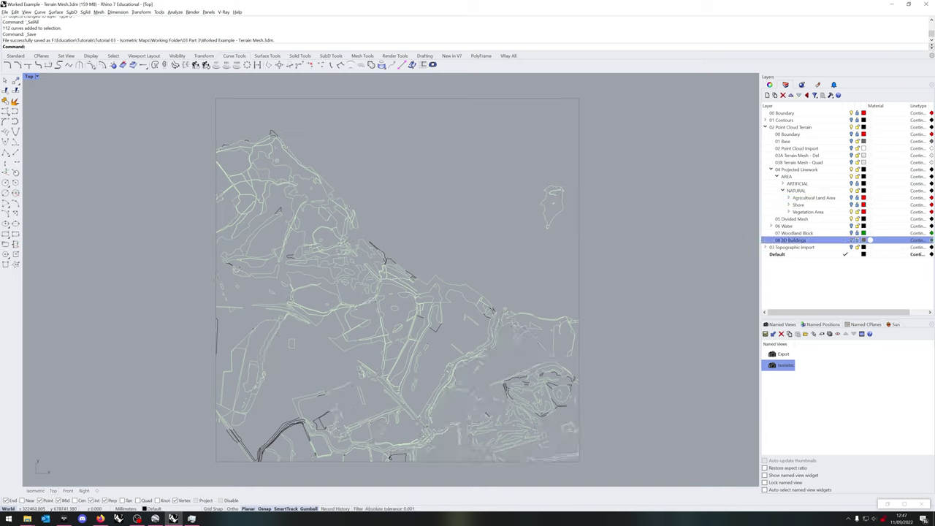
{"action": "middle_click", "coordinate": [672, 163]}
{"action": "right_click", "coordinate": [661, 158]}
{"action": "left_click", "coordinate": [580, 136]}
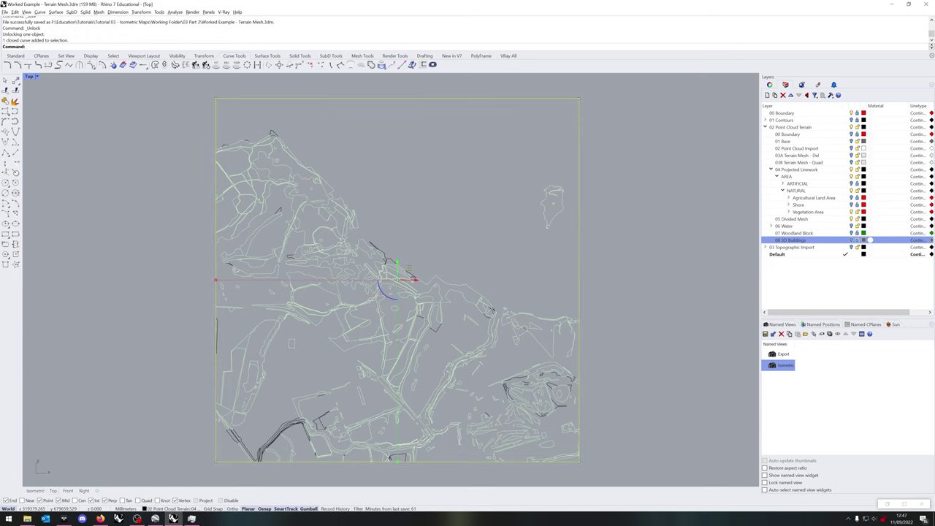
{"action": "key", "text": "Delete"}
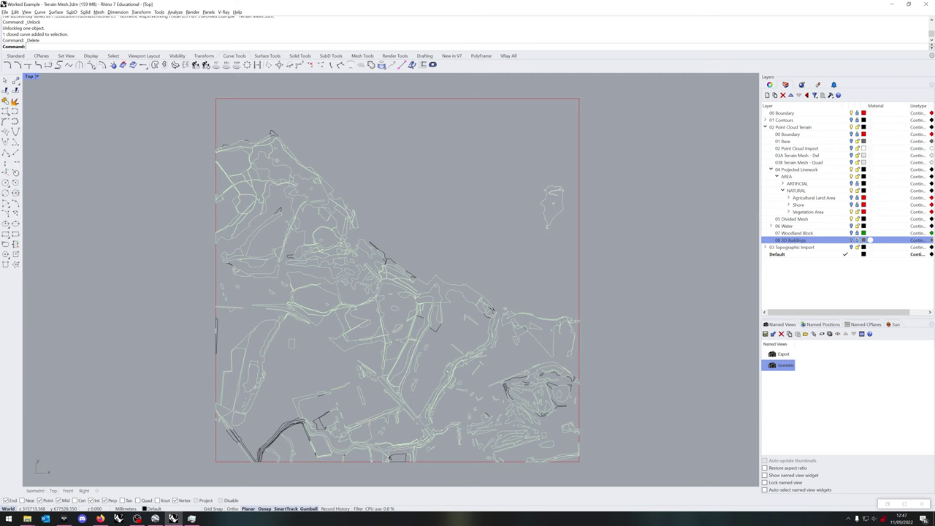
- Import the Fuzzy Bounds for Woodland Generation block file from the 03 Part 3 folder into the terrain model
{"action": "mouse_move", "coordinate": [27, 518]}
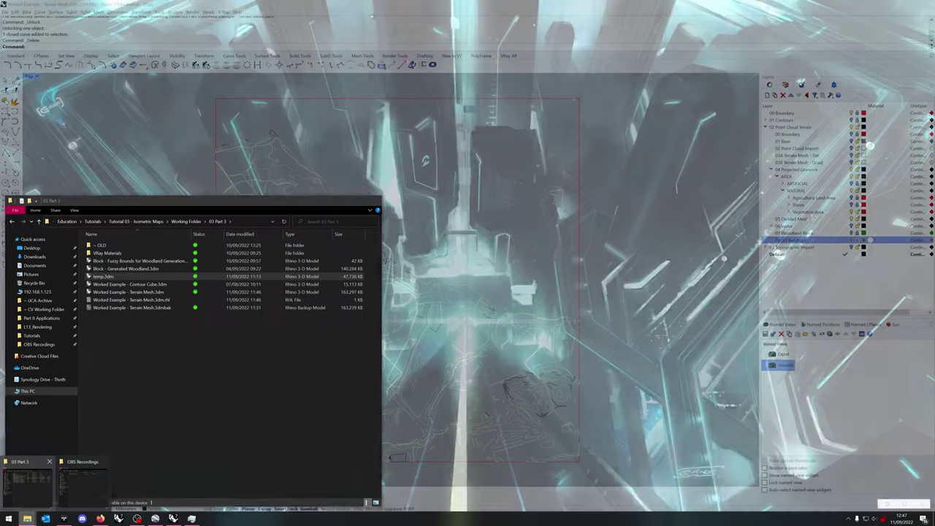
{"action": "left_click", "coordinate": [28, 482]}
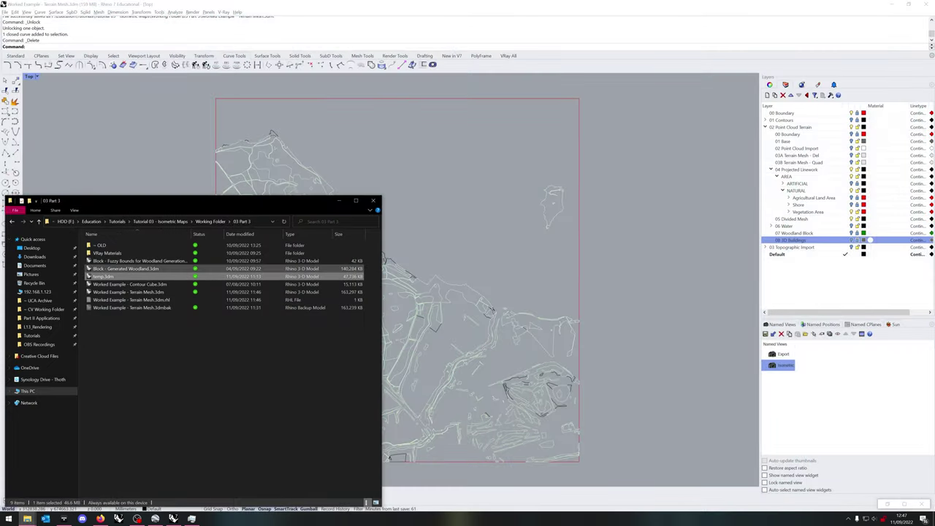
{"action": "left_click_drag", "start_coordinate": [139, 261], "coordinate": [497, 226]}
{"action": "left_click", "coordinate": [450, 278]}
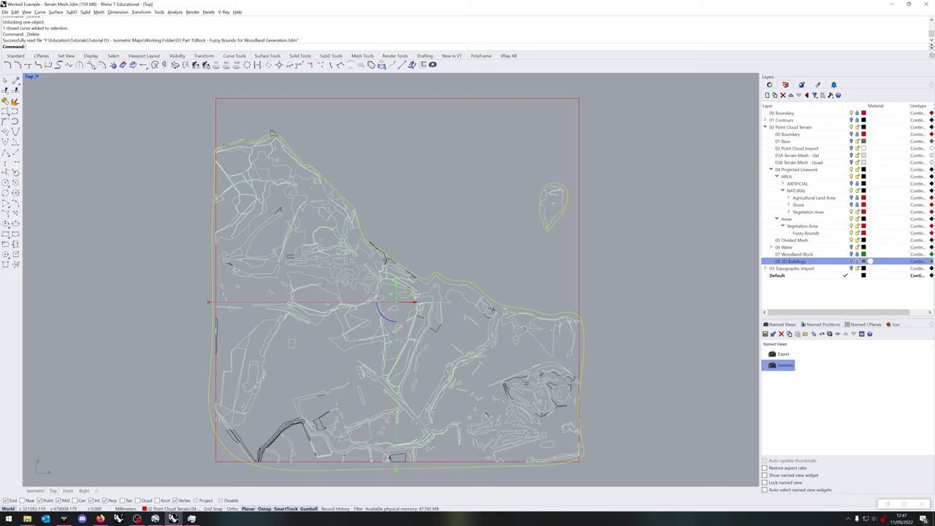
- Move the imported Fuzzy Bounds layer under NATURAL and delete the leftover Areas layer
{"action": "left_click_drag", "start_coordinate": [816, 233], "coordinate": [813, 192]}
{"action": "right_click", "coordinate": [792, 225]}
{"action": "left_click", "coordinate": [807, 285]}
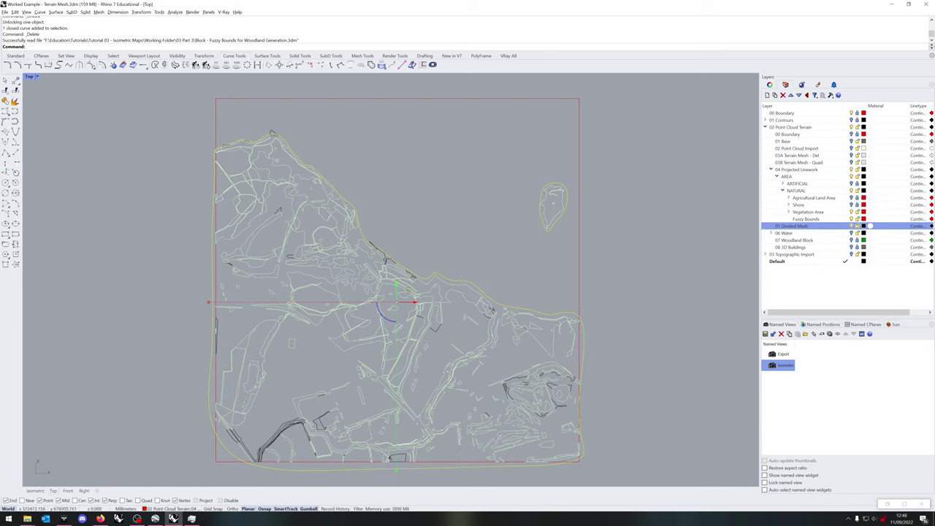
- Expand the Vegetation Area layer, hide its grassland sublayer and deselect the imported bounds
{"action": "left_click", "coordinate": [789, 212]}
{"action": "left_click", "coordinate": [851, 233]}
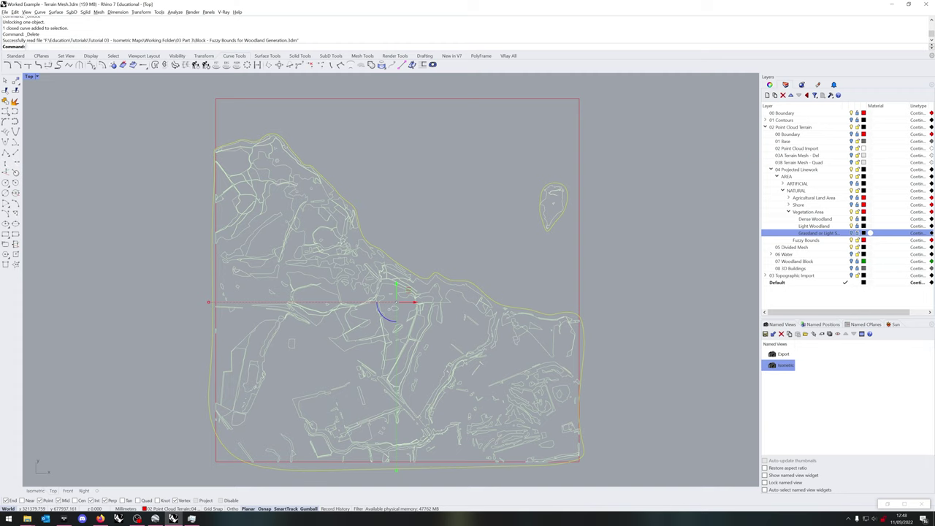
{"action": "key", "text": "Escape"}
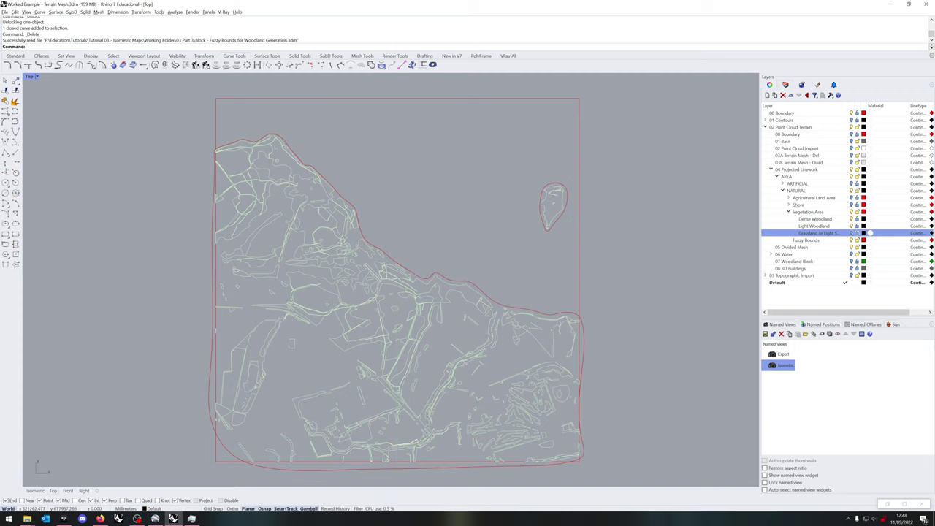
- Launch Grasshopper, place its window beside the Rhino viewport and lock the solver
{"action": "type", "text": "Grasshopper"}
{"action": "key", "text": "Return"}
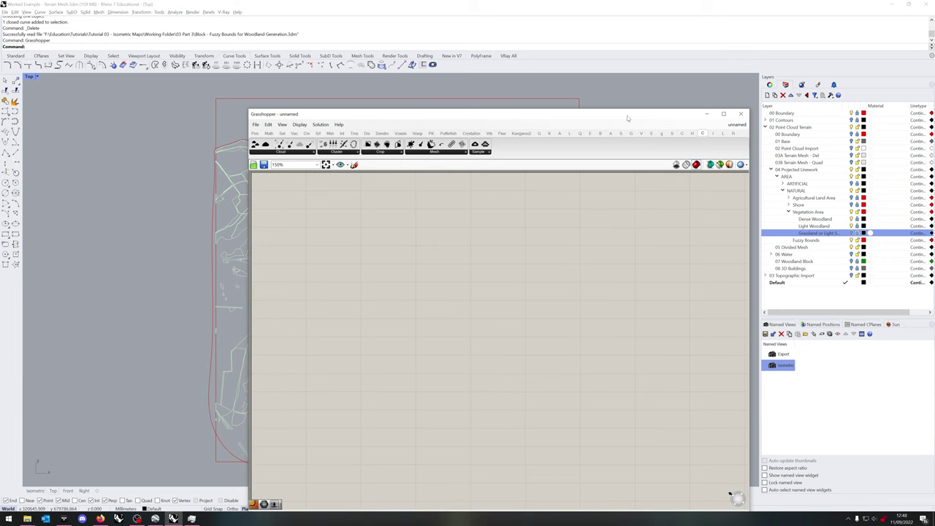
{"action": "key", "text": "super+Right"}
{"action": "right_click", "coordinate": [633, 191]}
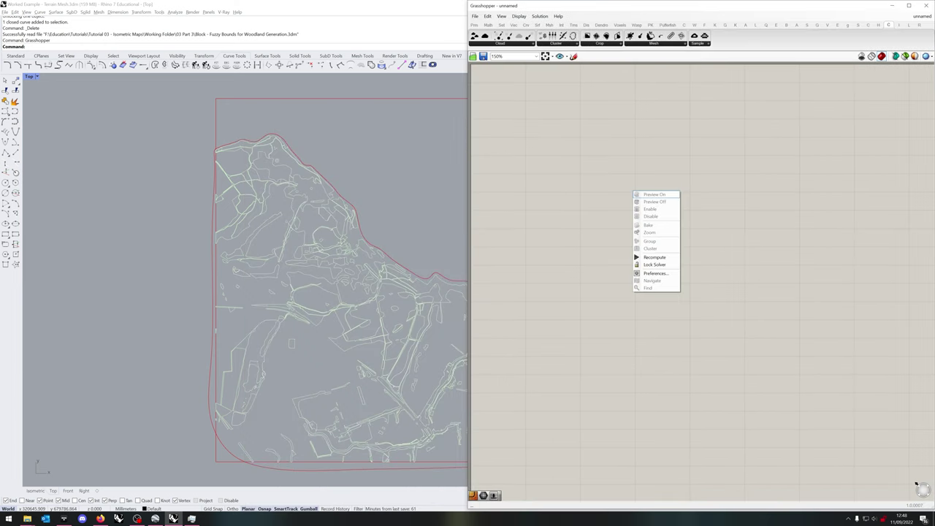
{"action": "left_click", "coordinate": [654, 264]}
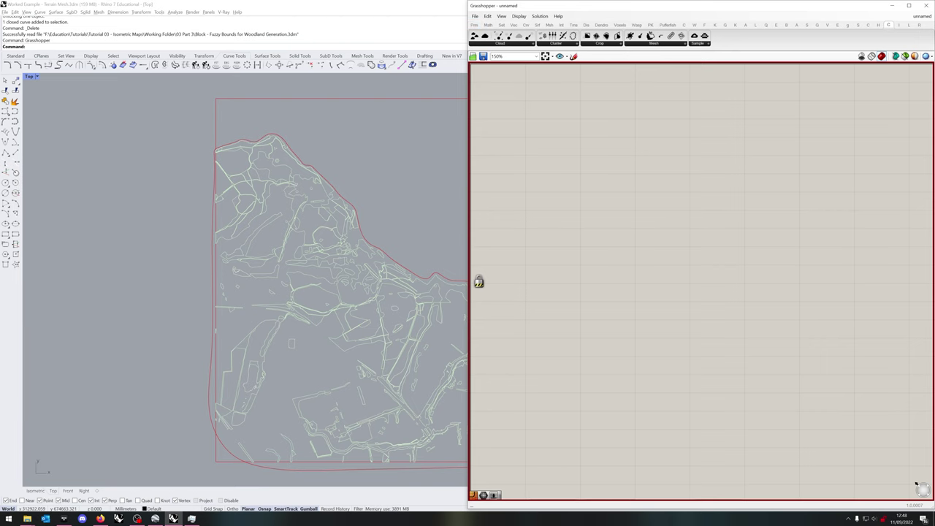
- Load the 220901 Recursive Tree Generation + Distribution script from the 04 Grasshopper Scripts folder into Grasshopper
{"action": "mouse_move", "coordinate": [27, 518]}
{"action": "left_click", "coordinate": [83, 495]}
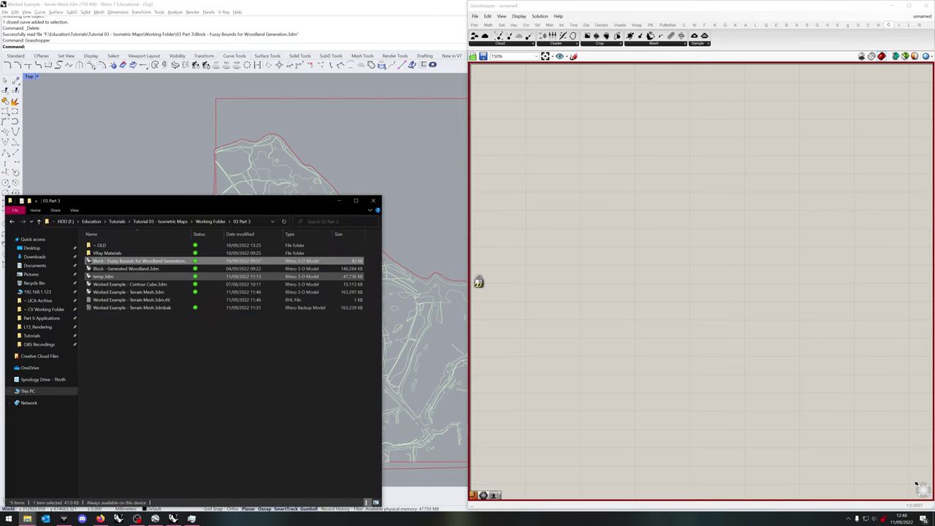
{"action": "key", "text": "alt+Left"}
{"action": "double_click", "coordinate": [119, 276]}
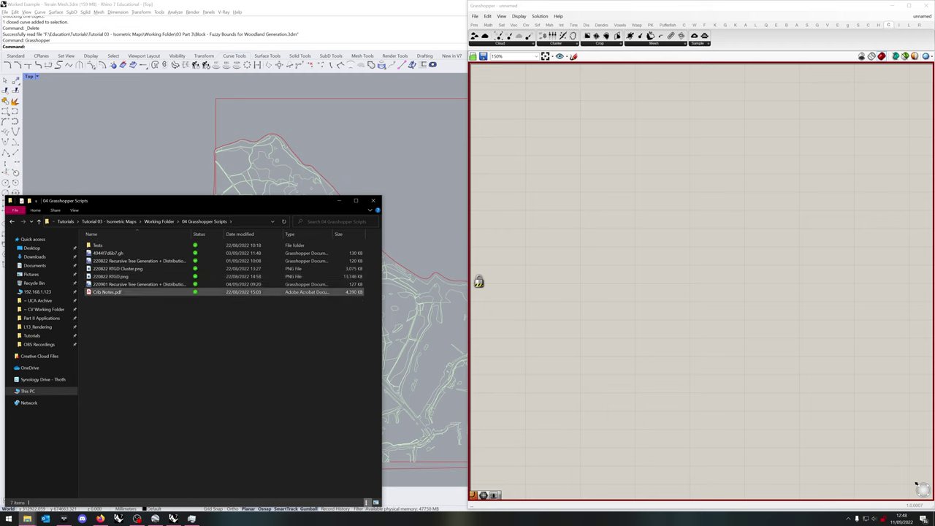
{"action": "left_click_drag", "start_coordinate": [139, 283], "coordinate": [686, 264]}
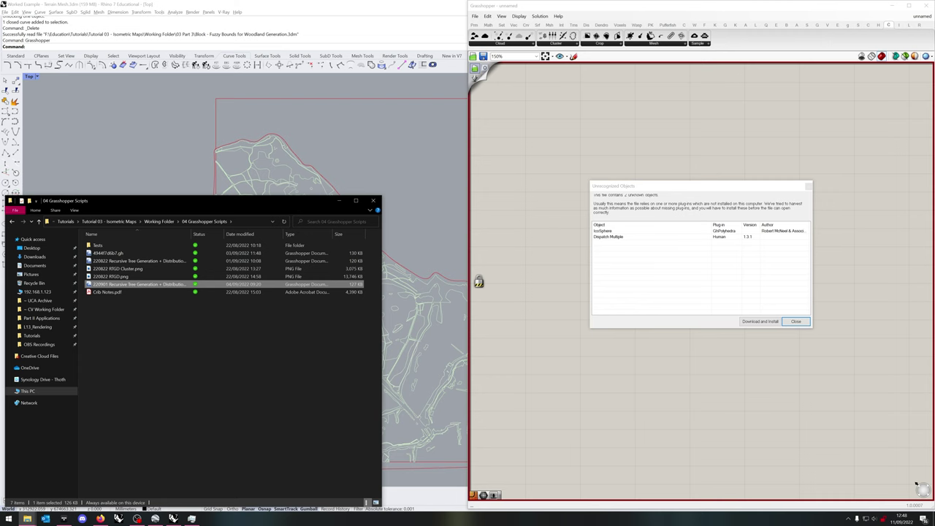
- Download and install the missing GhPolyhedra and Human plug-ins and finish opening the tree generation script
{"action": "left_click", "coordinate": [760, 322]}
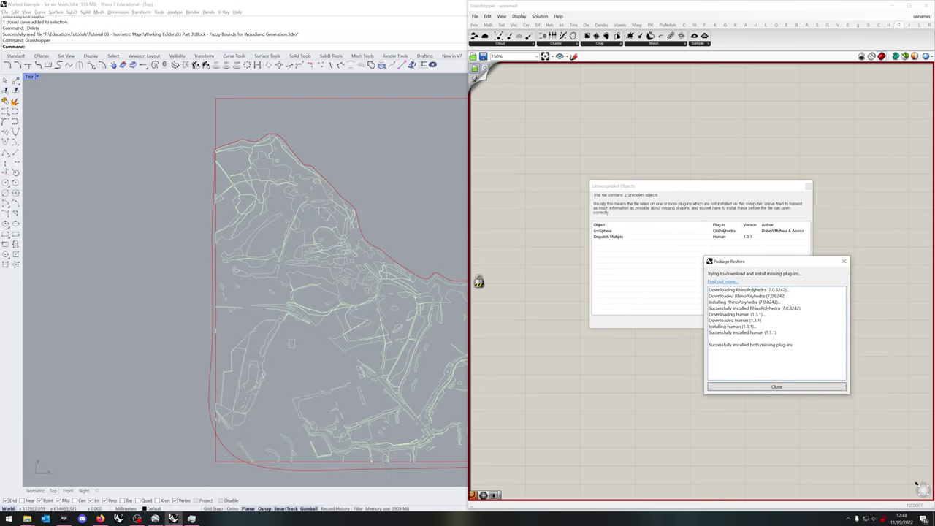
{"action": "left_click", "coordinate": [776, 387]}
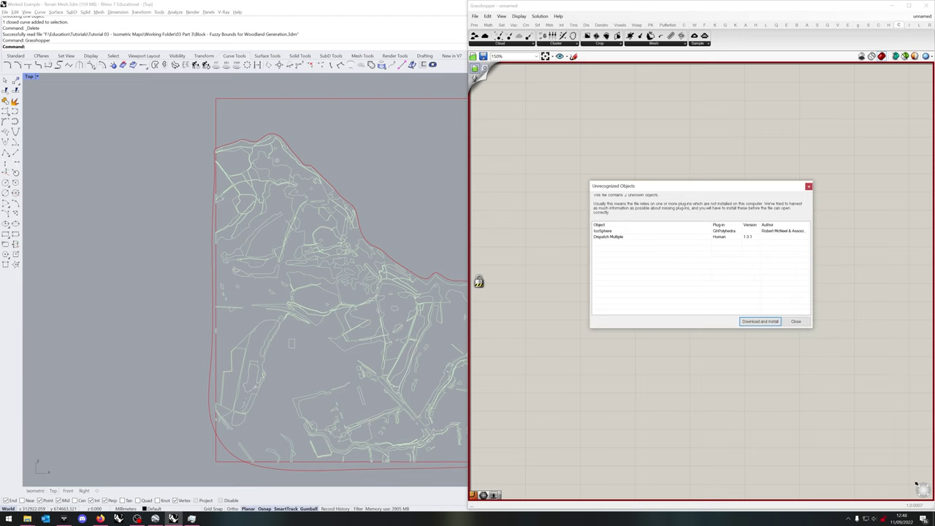
{"action": "left_click", "coordinate": [796, 322]}
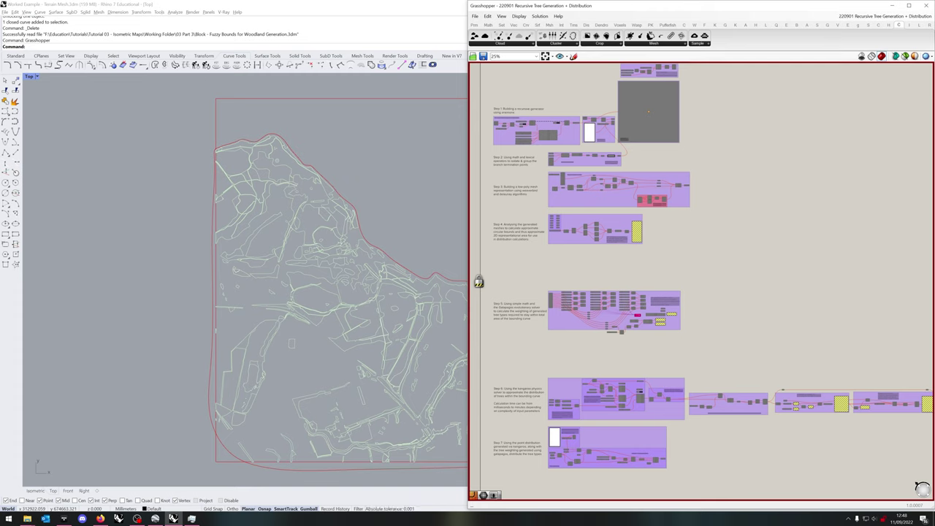
- Move the Fuzzy Bounds parameter out of the Step 5 group to sit beside the list item component
{"action": "scroll", "coordinate": [478, 282], "scroll_direction": "up", "scroll_amount": 1}
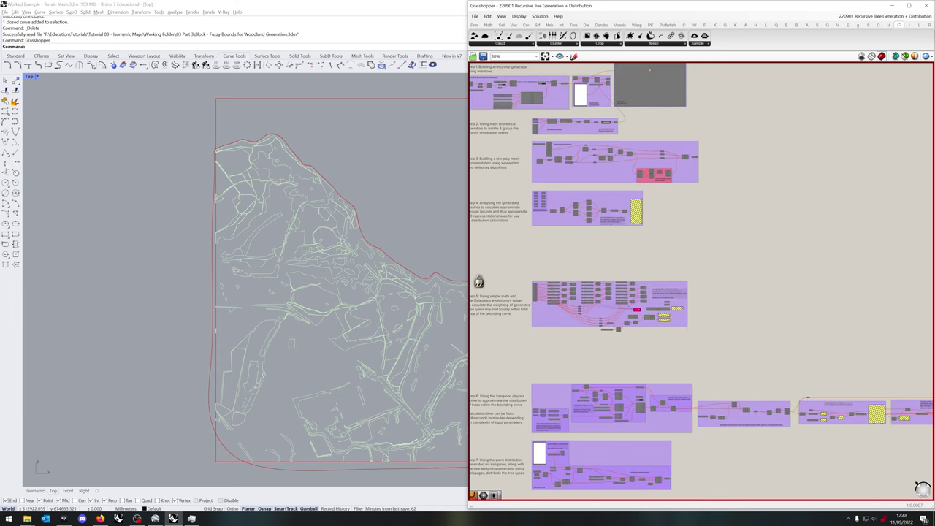
{"action": "scroll", "coordinate": [479, 282], "scroll_direction": "up", "scroll_amount": 1}
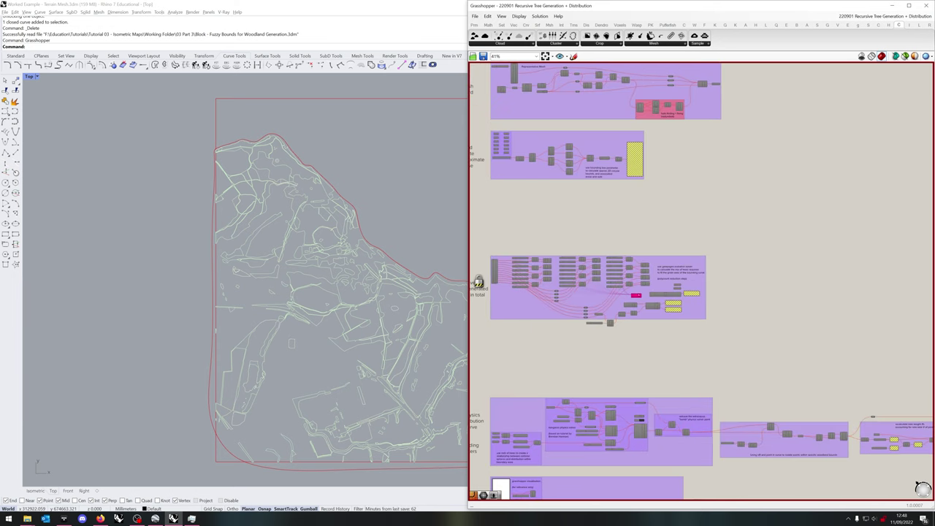
{"action": "scroll", "coordinate": [478, 282], "scroll_direction": "up", "scroll_amount": 3}
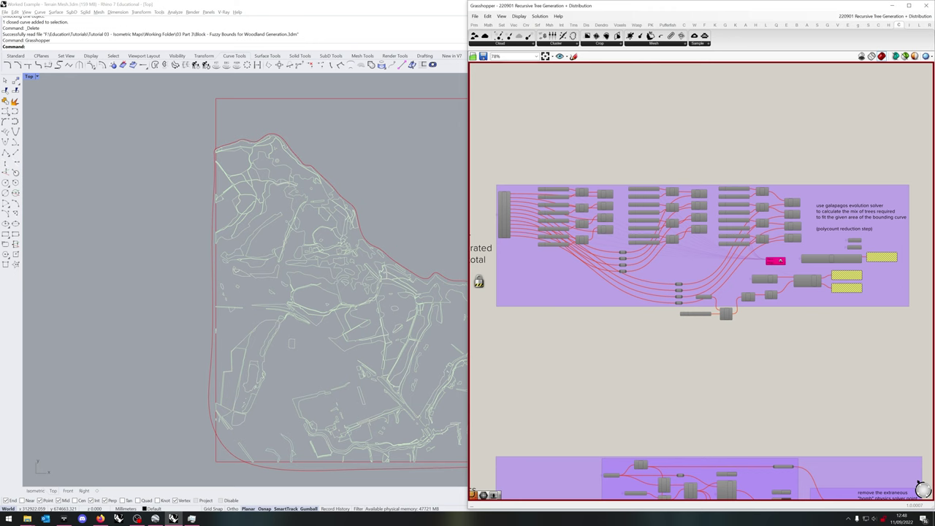
{"action": "scroll", "coordinate": [478, 282], "scroll_direction": "up", "scroll_amount": 2}
{"action": "scroll", "coordinate": [478, 282], "scroll_direction": "up", "scroll_amount": 2}
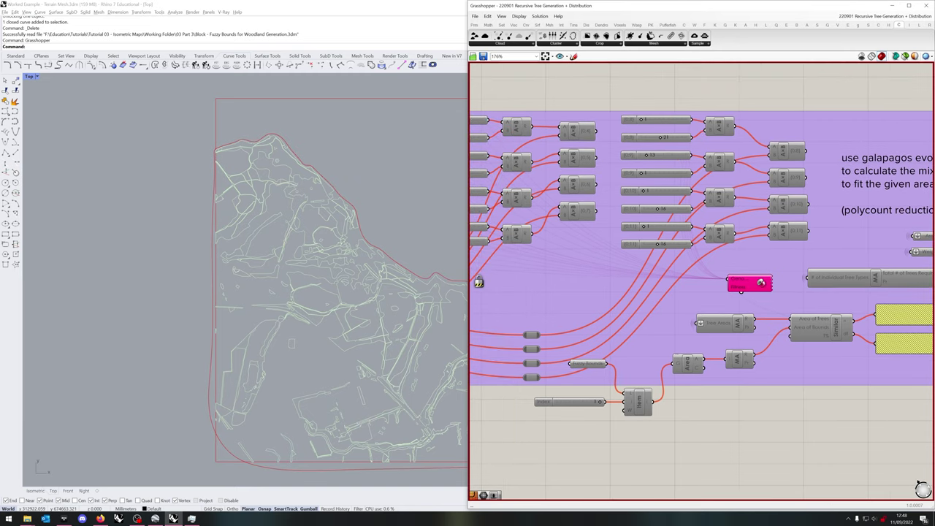
{"action": "left_click_drag", "start_coordinate": [586, 363], "coordinate": [586, 394]}
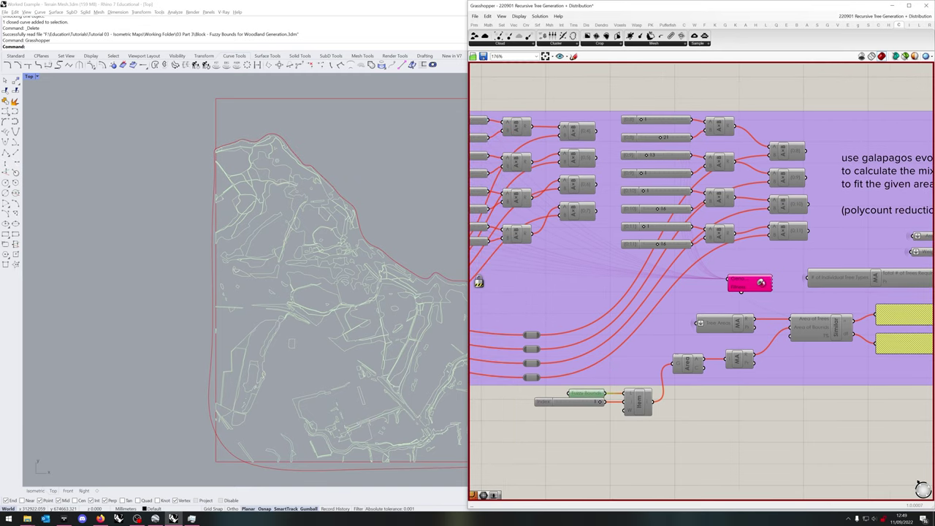
- Unlock the Grasshopper solver
{"action": "right_click", "coordinate": [582, 409]}
{"action": "left_click", "coordinate": [638, 438]}
{"action": "scroll", "coordinate": [638, 328], "scroll_direction": "down", "scroll_amount": 15}
{"action": "scroll", "coordinate": [637, 350], "scroll_direction": "up", "scroll_amount": 6}
{"action": "scroll", "coordinate": [612, 357], "scroll_direction": "up", "scroll_amount": 5}
{"action": "scroll", "coordinate": [612, 357], "scroll_direction": "down", "scroll_amount": 5}
{"action": "scroll", "coordinate": [647, 243], "scroll_direction": "up", "scroll_amount": 8}
{"action": "right_click", "coordinate": [625, 277]}
{"action": "right_click", "coordinate": [611, 365]}
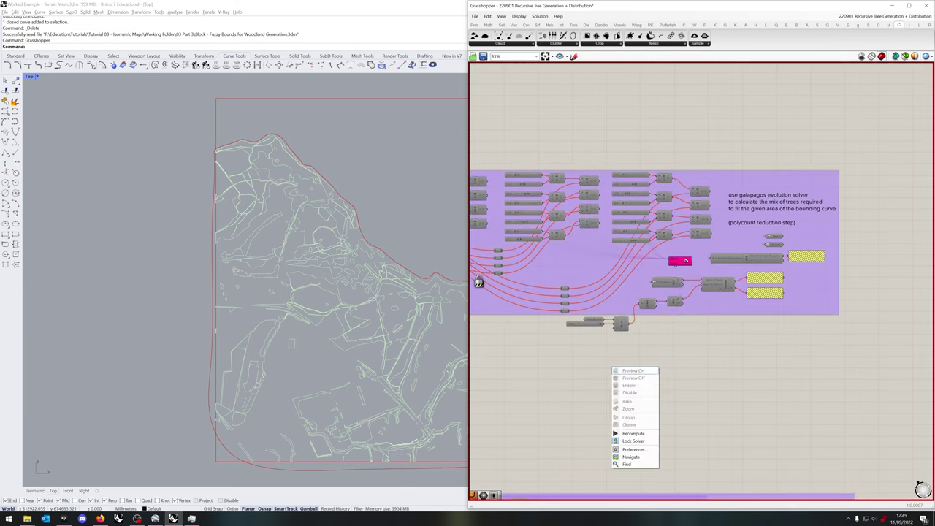
{"action": "left_click", "coordinate": [633, 442]}
- Turn on the preview of the Fuzzy Bounds curve parameter, enable it and check its bounds in the Rhino viewport
{"action": "scroll", "coordinate": [685, 260], "scroll_direction": "up", "scroll_amount": 5}
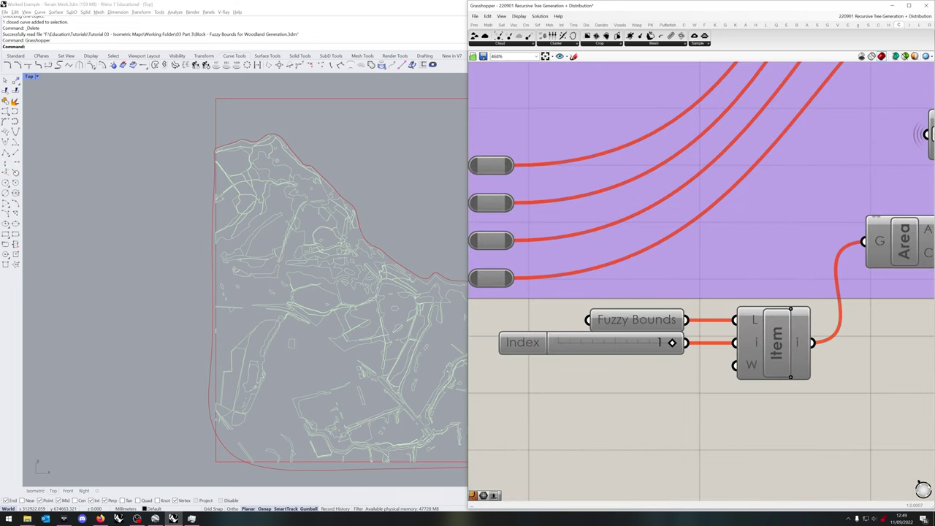
{"action": "scroll", "coordinate": [832, 191], "scroll_direction": "down", "scroll_amount": 2}
{"action": "right_click", "coordinate": [620, 321]}
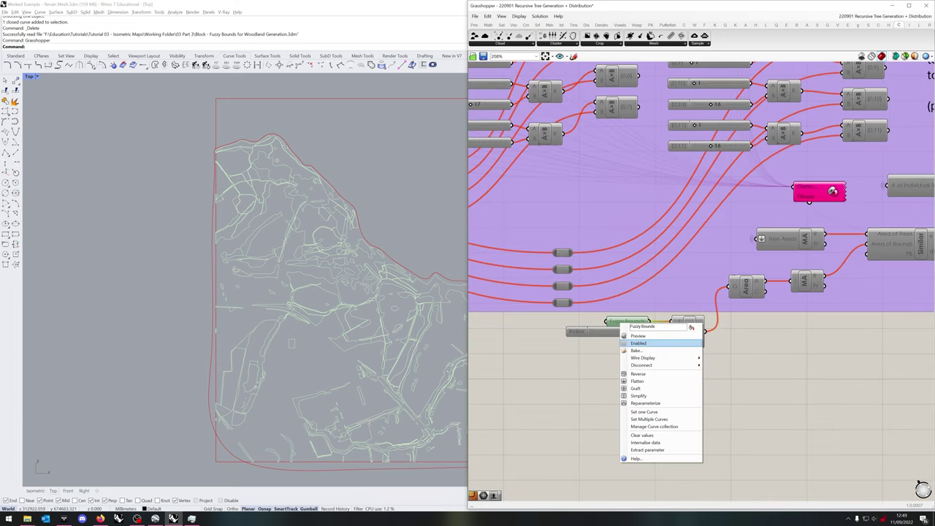
{"action": "left_click", "coordinate": [637, 336]}
{"action": "right_click", "coordinate": [621, 322]}
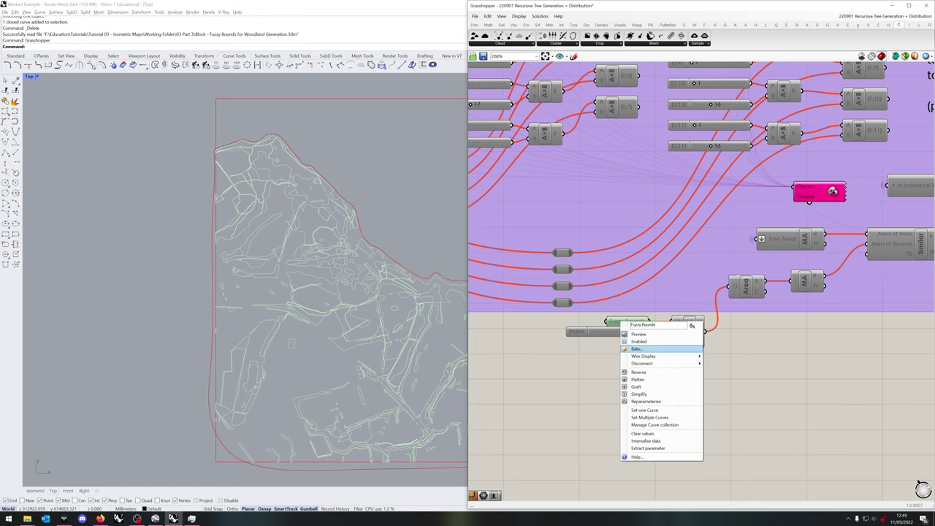
{"action": "left_click", "coordinate": [640, 343]}
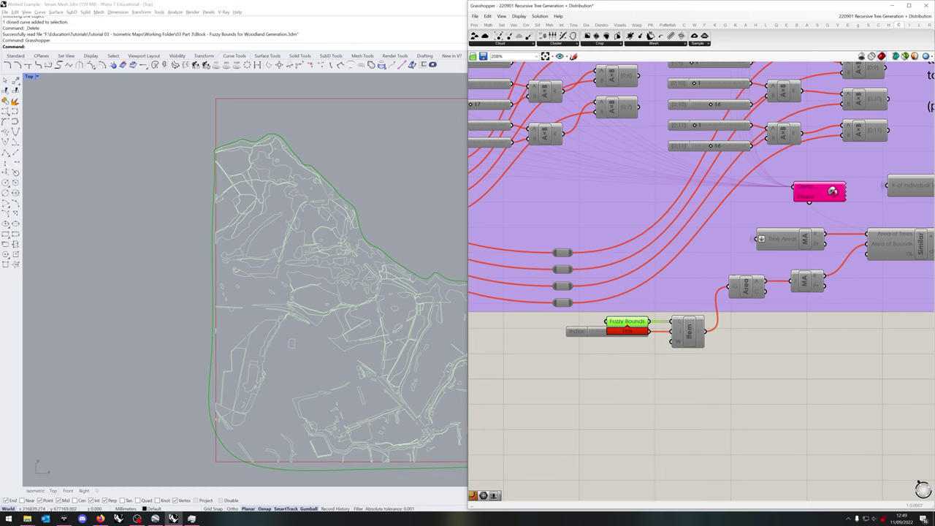
{"action": "right_click_drag", "start_coordinate": [414, 234], "coordinate": [260, 237]}
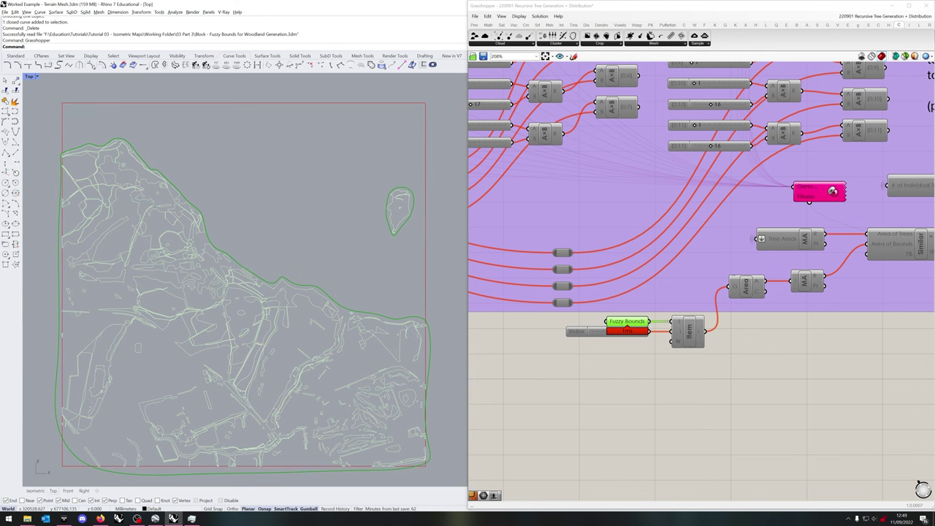
{"action": "key", "text": "Escape"}
- Move the Index slider clear of the Fuzzy Bounds parameter and enable the Step 5 tree weighting components
{"action": "left_click_drag", "start_coordinate": [577, 330], "coordinate": [577, 343]}
{"action": "key", "text": "Escape"}
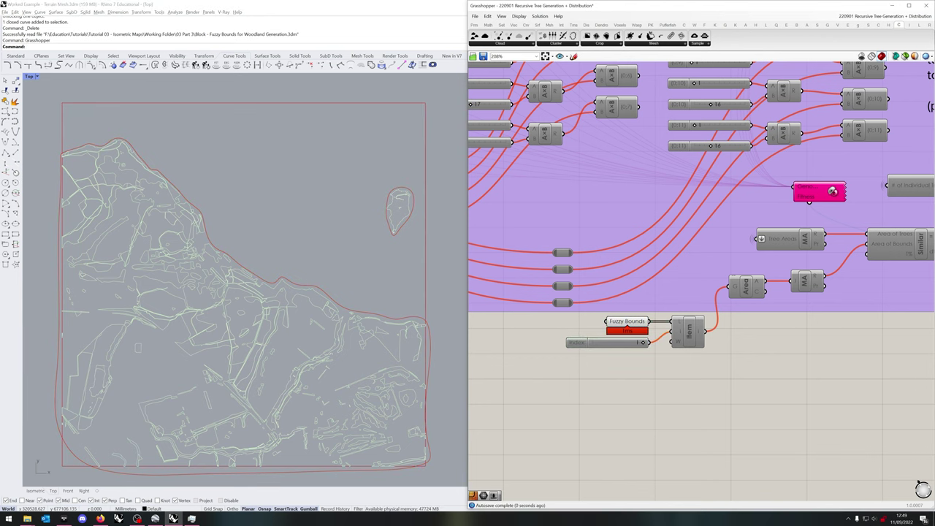
{"action": "right_click_drag", "start_coordinate": [676, 348], "coordinate": [532, 362]}
{"action": "scroll", "coordinate": [605, 347], "scroll_direction": "down", "scroll_amount": 2}
{"action": "scroll", "coordinate": [748, 333], "scroll_direction": "down", "scroll_amount": 5}
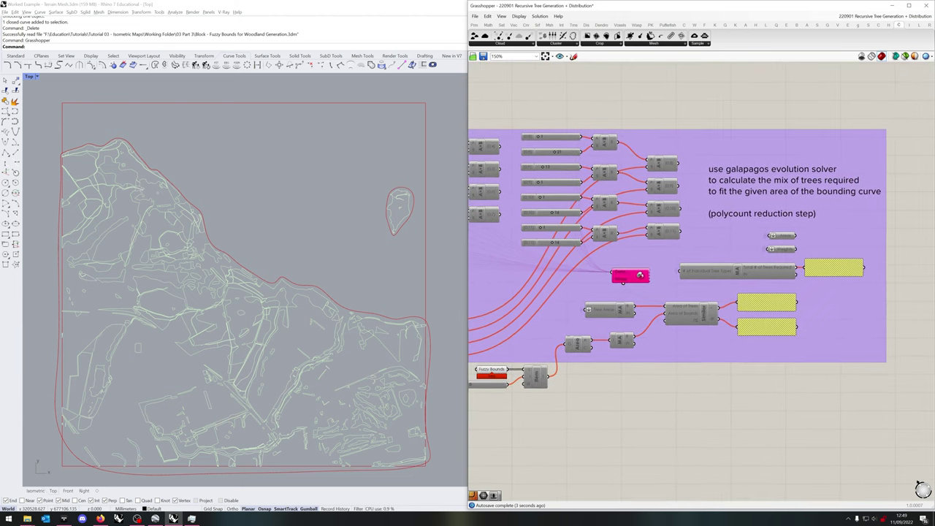
{"action": "left_click_drag", "start_coordinate": [491, 356], "coordinate": [819, 231]}
{"action": "middle_click", "coordinate": [747, 220]}
{"action": "left_click", "coordinate": [763, 240]}
{"action": "scroll", "coordinate": [751, 303], "scroll_direction": "up", "scroll_amount": 4}
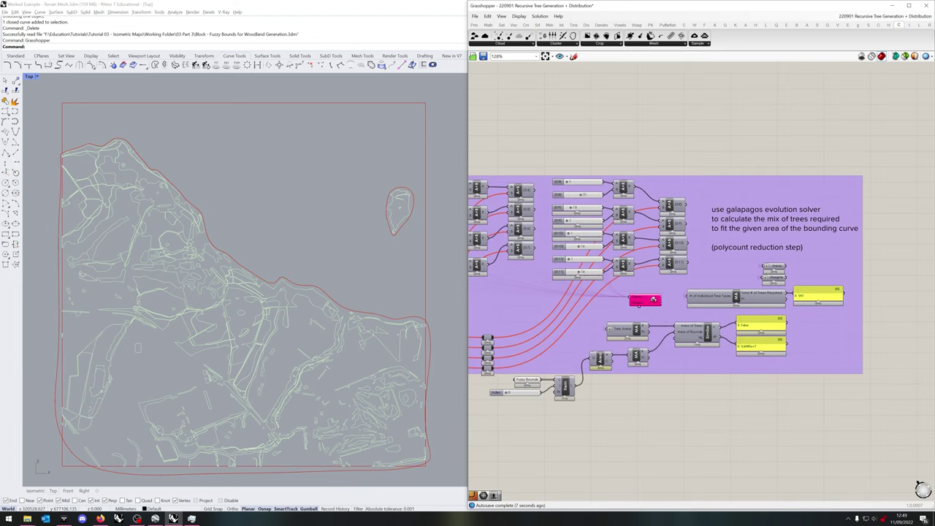
- Turn off the Fuzzy Bounds preview and set the Index slider to 1
{"action": "right_click_drag", "start_coordinate": [654, 299], "coordinate": [664, 301]}
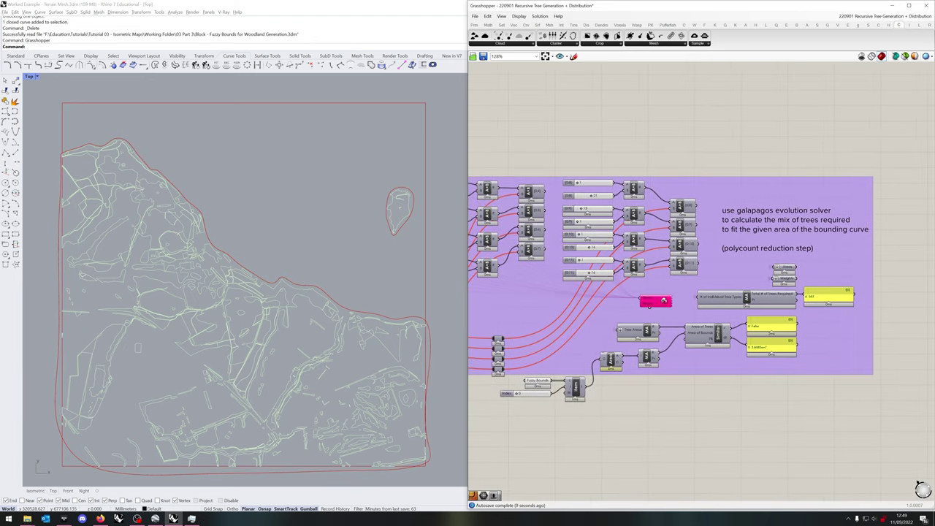
{"action": "right_click", "coordinate": [542, 380]}
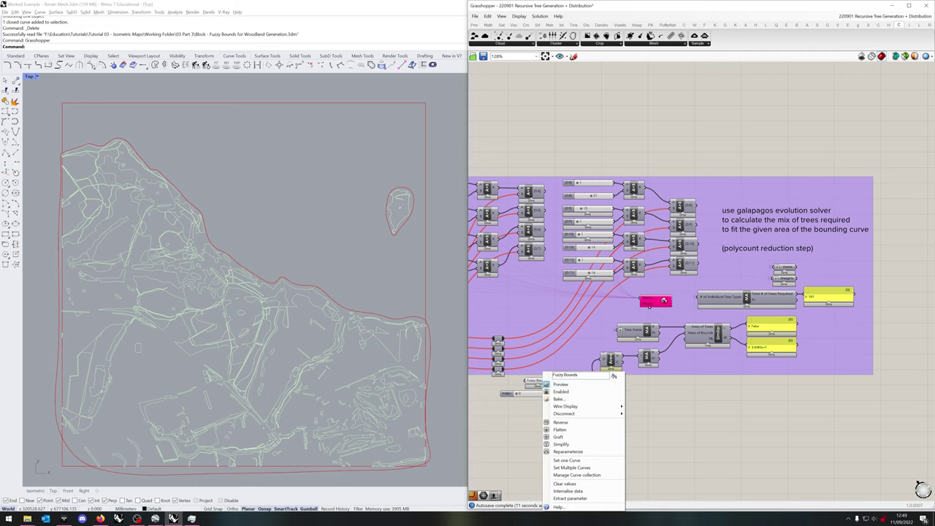
{"action": "left_click", "coordinate": [562, 384]}
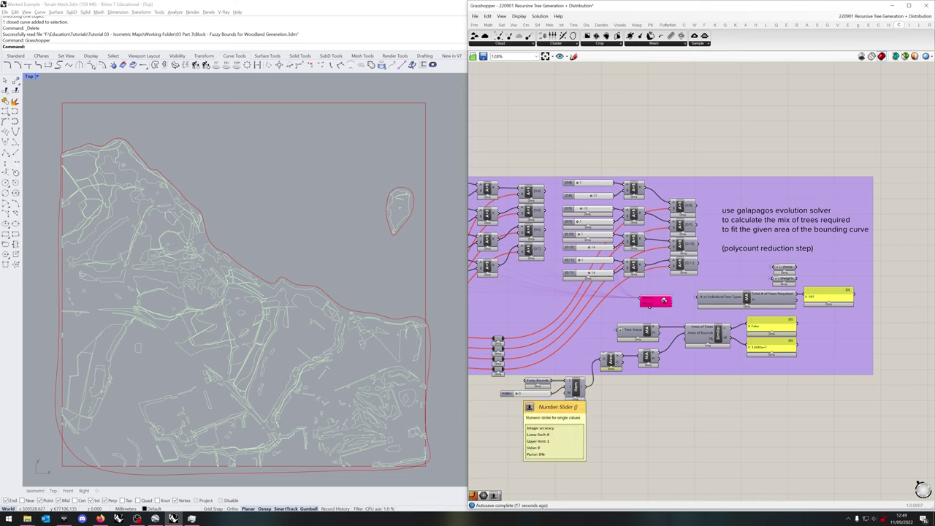
{"action": "left_click_drag", "start_coordinate": [517, 394], "coordinate": [547, 394]}
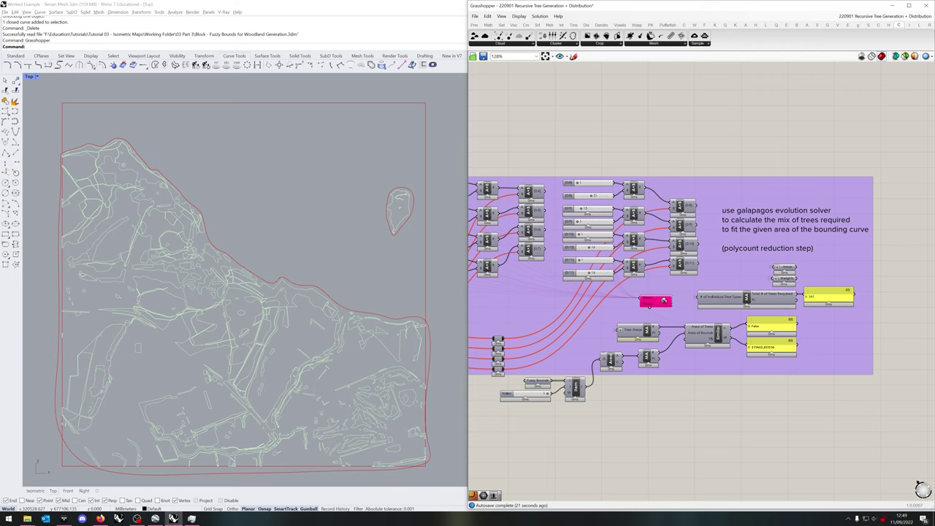
- Examine the Galapagos tree weighting, the Kangaroo physics point distribution and the pseudo-random tree pattern groups of the script
{"action": "right_click_drag", "start_coordinate": [584, 314], "coordinate": [664, 323]}
{"action": "right_click_drag", "start_coordinate": [496, 326], "coordinate": [636, 318]}
{"action": "scroll", "coordinate": [635, 318], "scroll_direction": "down", "scroll_amount": 2}
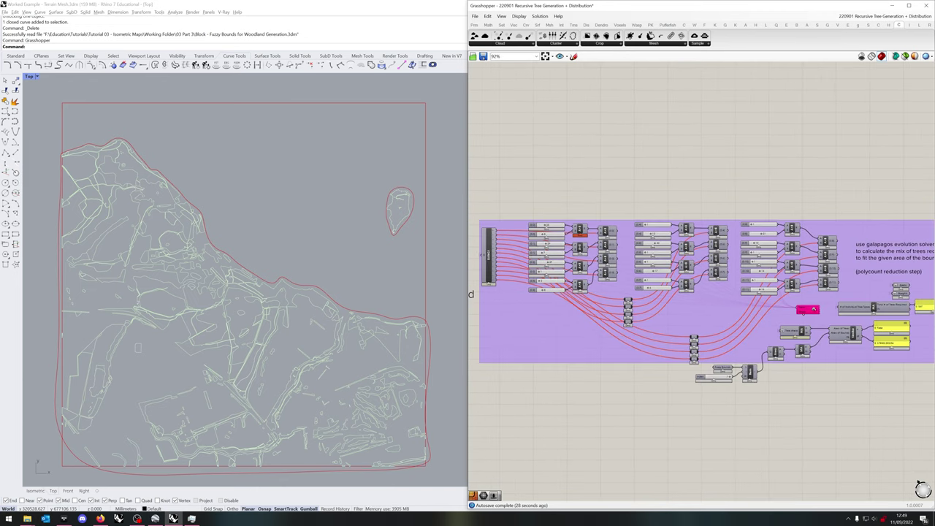
{"action": "scroll", "coordinate": [591, 281], "scroll_direction": "down", "scroll_amount": 3}
{"action": "right_click_drag", "start_coordinate": [618, 373], "coordinate": [587, 201]}
{"action": "scroll", "coordinate": [578, 394], "scroll_direction": "up", "scroll_amount": 1}
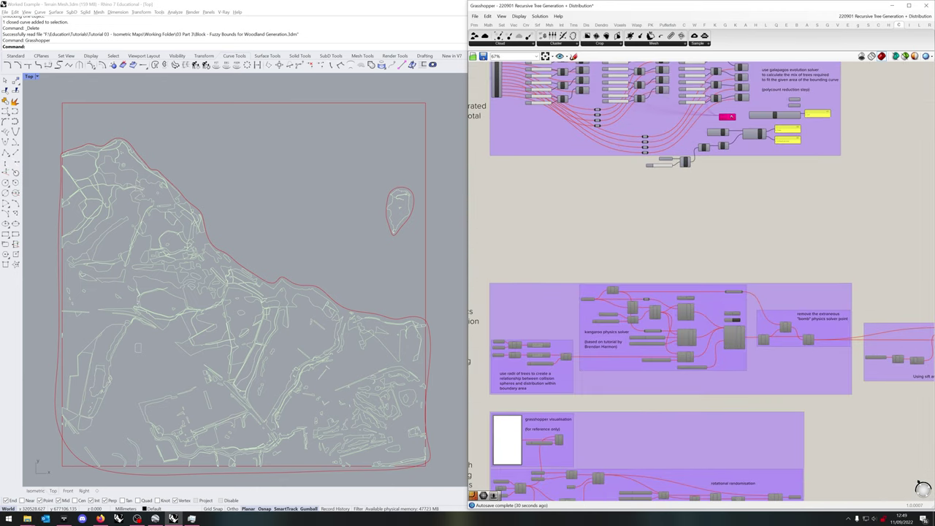
{"action": "scroll", "coordinate": [588, 401], "scroll_direction": "up", "scroll_amount": 1}
{"action": "right_click_drag", "start_coordinate": [636, 407], "coordinate": [285, 390]}
{"action": "scroll", "coordinate": [645, 371], "scroll_direction": "up", "scroll_amount": 3}
{"action": "right_click_drag", "start_coordinate": [645, 371], "coordinate": [918, 416]}
{"action": "scroll", "coordinate": [671, 304], "scroll_direction": "up", "scroll_amount": 2}
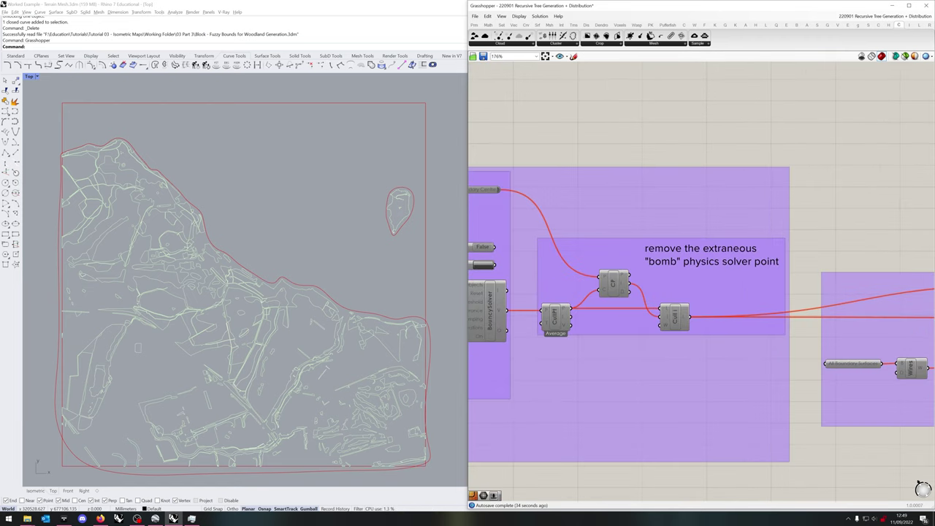
{"action": "right_click_drag", "start_coordinate": [892, 323], "coordinate": [524, 303]}
{"action": "scroll", "coordinate": [525, 302], "scroll_direction": "down", "scroll_amount": 1}
{"action": "right_click_drag", "start_coordinate": [590, 332], "coordinate": [600, 326]}
{"action": "scroll", "coordinate": [600, 326], "scroll_direction": "down", "scroll_amount": 2}
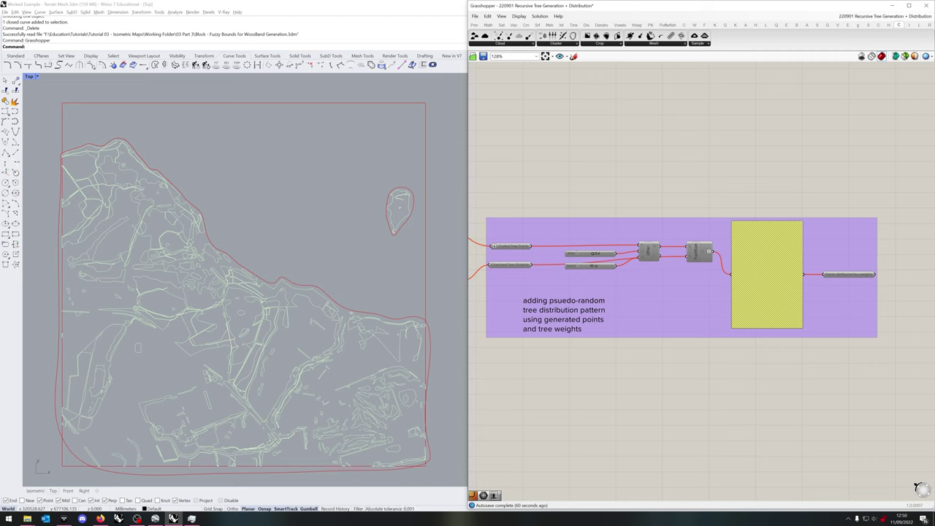
{"action": "scroll", "coordinate": [701, 281], "scroll_direction": "down", "scroll_amount": 6}
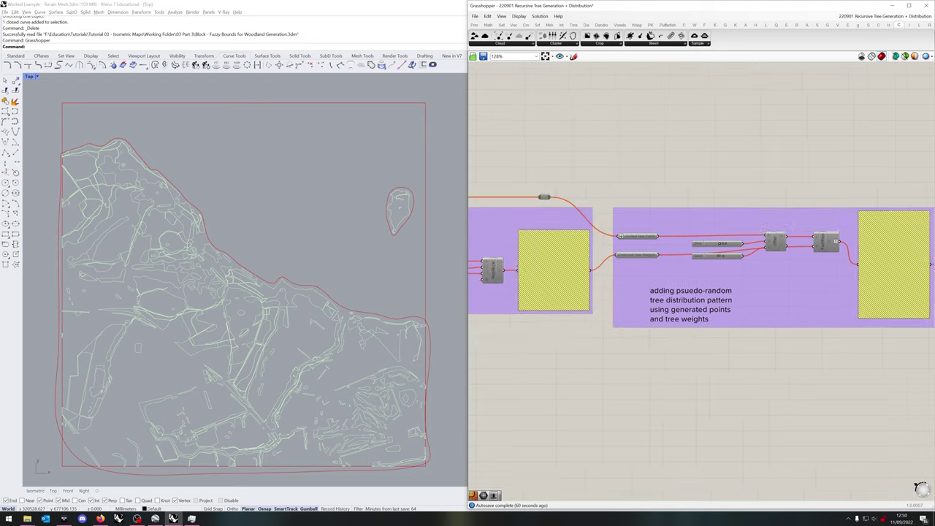
{"action": "scroll", "coordinate": [863, 358], "scroll_direction": "down", "scroll_amount": 1}
{"action": "right_click_drag", "start_coordinate": [489, 350], "coordinate": [627, 349]}
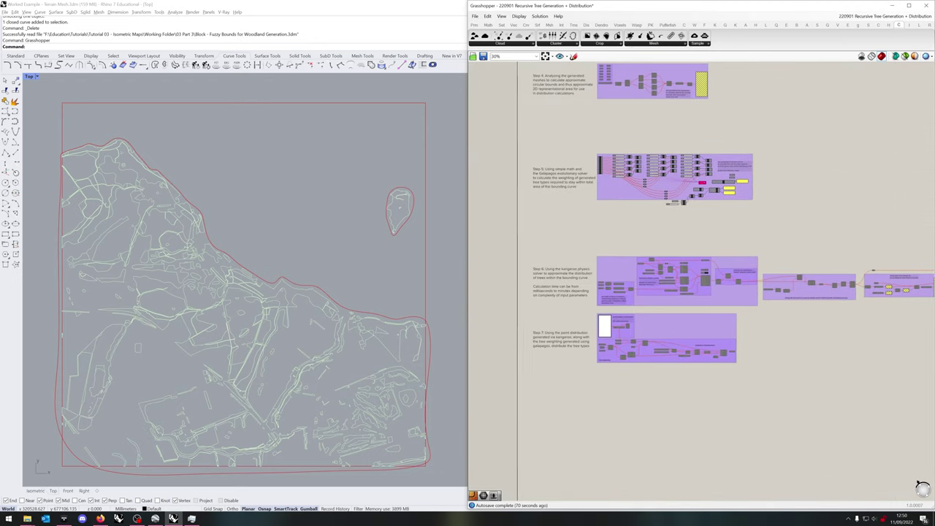
- Examine the Step 7 groups covering Grasshopper visualisation, tree spawning and rotational randomisation
{"action": "scroll", "coordinate": [614, 349], "scroll_direction": "up", "scroll_amount": 4}
{"action": "scroll", "coordinate": [639, 338], "scroll_direction": "up", "scroll_amount": 5}
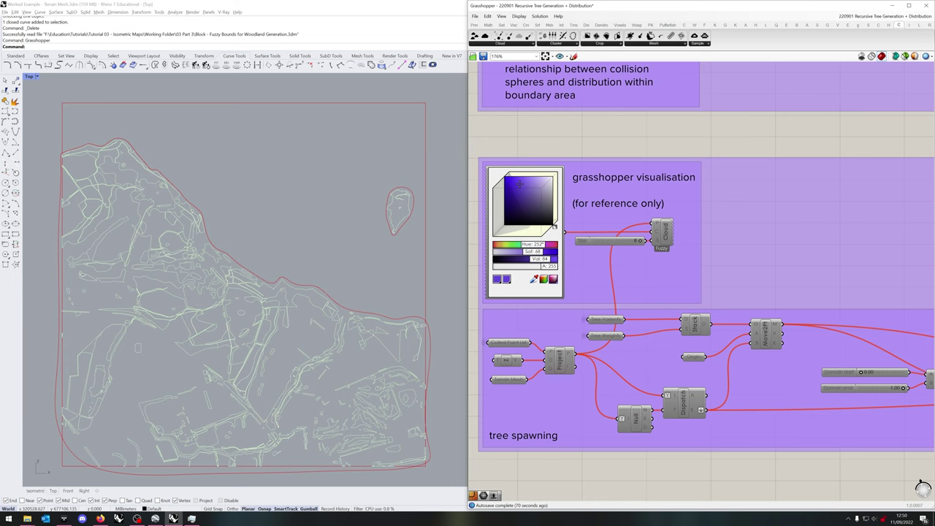
{"action": "right_click_drag", "start_coordinate": [803, 263], "coordinate": [584, 252]}
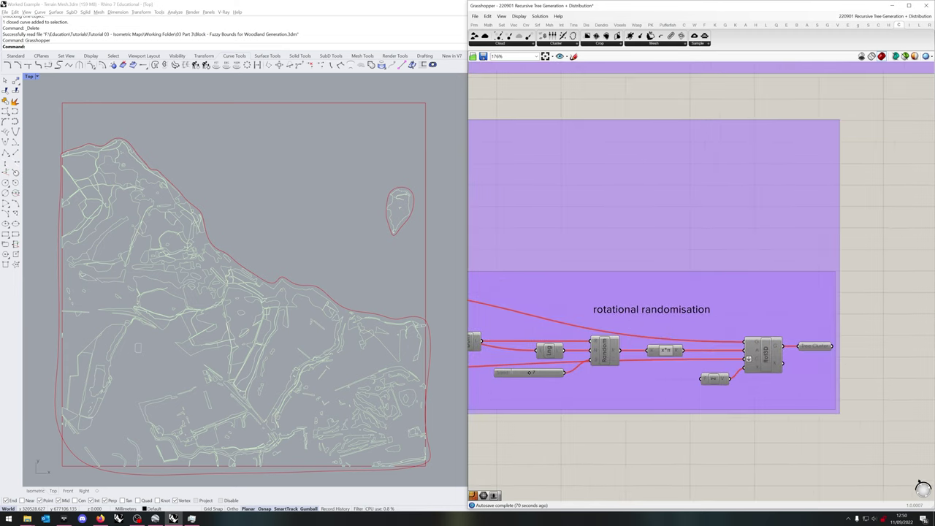
{"action": "scroll", "coordinate": [785, 373], "scroll_direction": "down", "scroll_amount": 9}
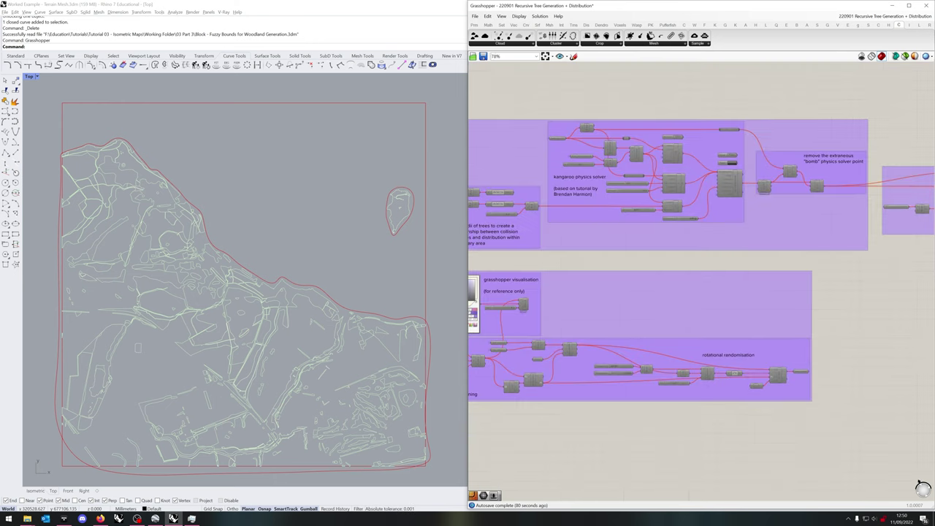
{"action": "right_click_drag", "start_coordinate": [686, 376], "coordinate": [659, 447]}
- Disable all components in the Step 5 group and lock the solver
{"action": "mouse_move", "coordinate": [571, 319]}
{"action": "left_mouse_down"}
{"action": "mouse_move", "coordinate": [718, 236]}
{"action": "mouse_move", "coordinate": [572, 317]}
{"action": "left_mouse_up"}
{"action": "left_click_drag", "start_coordinate": [542, 311], "coordinate": [741, 228]}
{"action": "middle_click", "coordinate": [742, 222]}
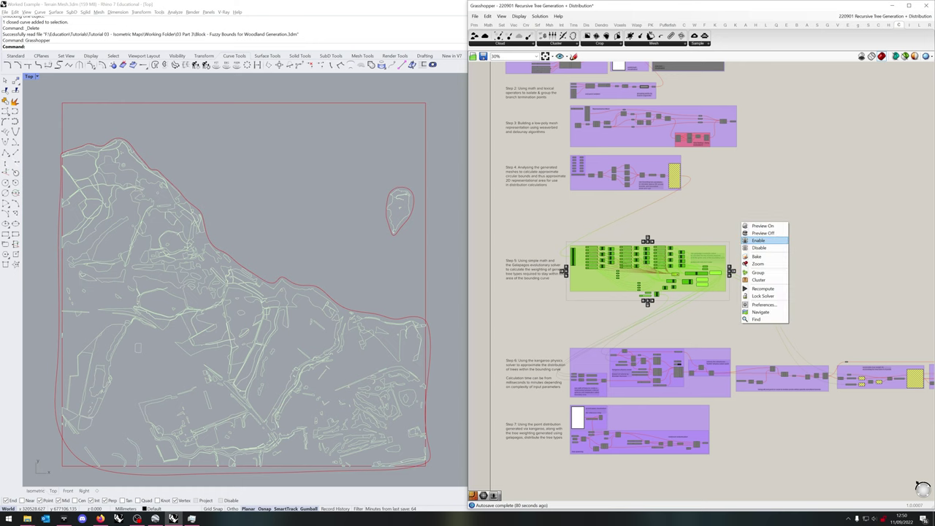
{"action": "left_click", "coordinate": [759, 247]}
{"action": "right_click", "coordinate": [760, 246]}
{"action": "left_click", "coordinate": [780, 319]}
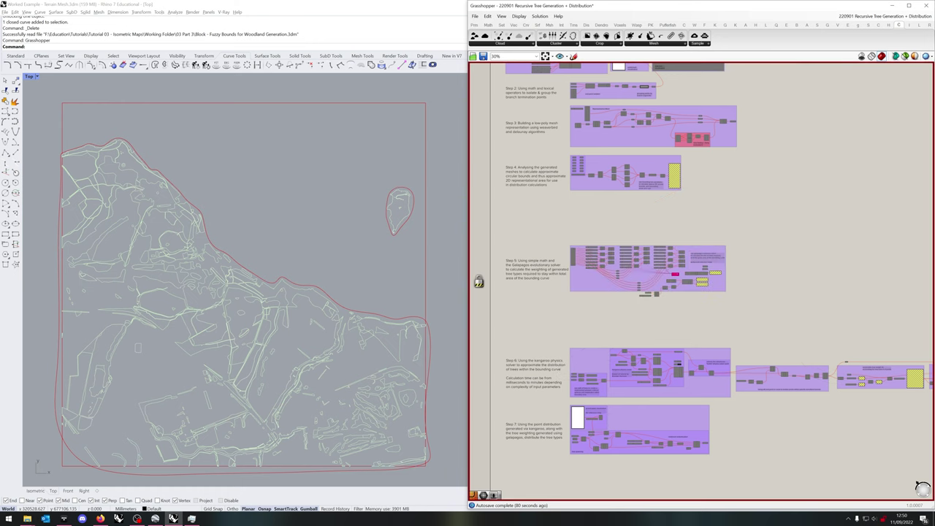
- Return to Rhino and bring the Block - Generated Woodland.3dm file from the 03 Part 3 folder into the terrain model
{"action": "left_click", "coordinate": [892, 6]}
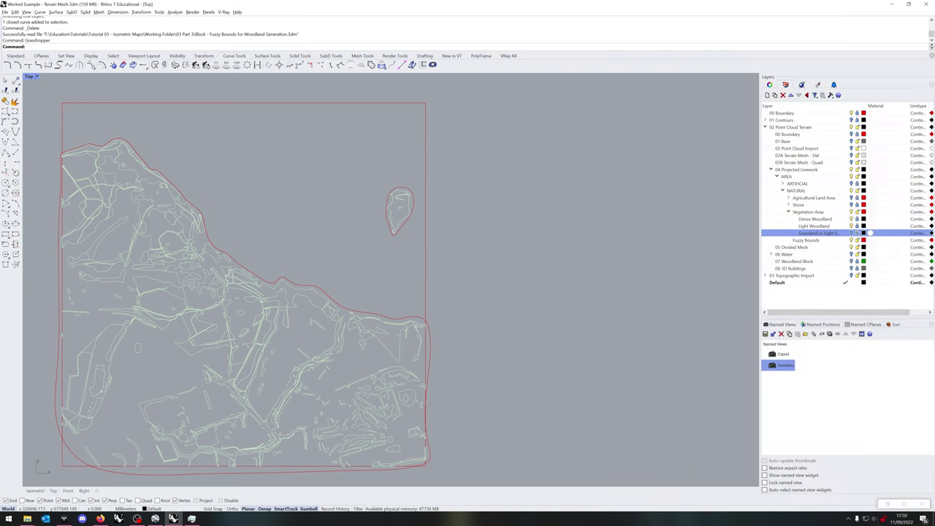
{"action": "right_click_drag", "start_coordinate": [477, 332], "coordinate": [479, 334]}
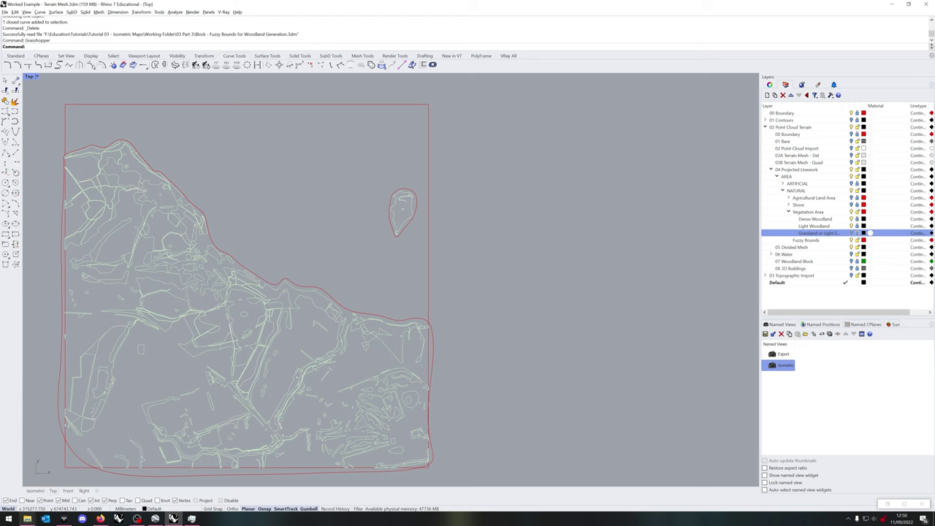
{"action": "left_click", "coordinate": [27, 519]}
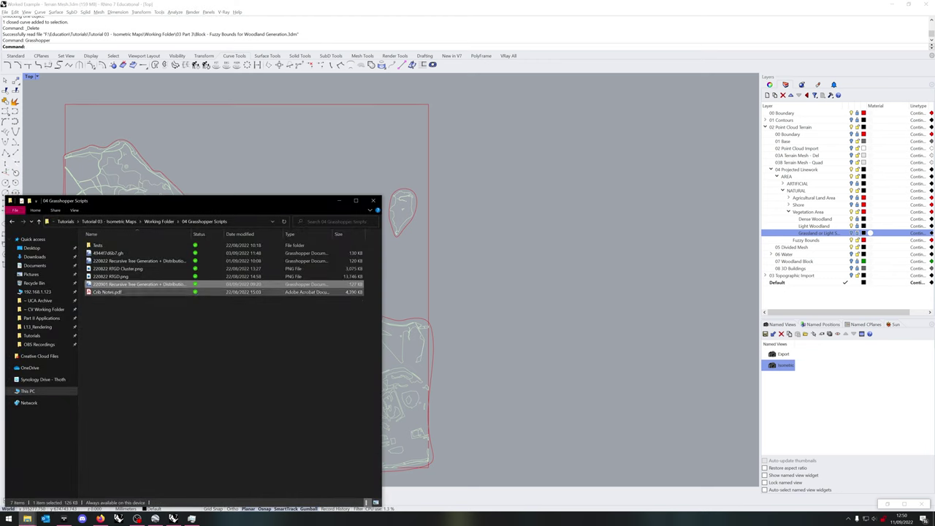
{"action": "key", "text": "alt+Left"}
{"action": "double_click", "coordinate": [117, 269]}
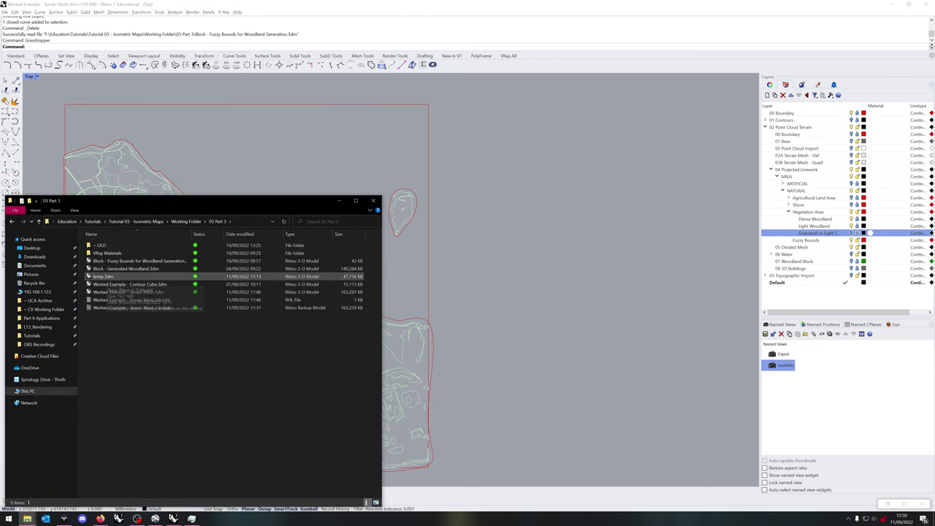
{"action": "left_click", "coordinate": [126, 268]}
{"action": "left_click_drag", "start_coordinate": [125, 268], "coordinate": [467, 256]}
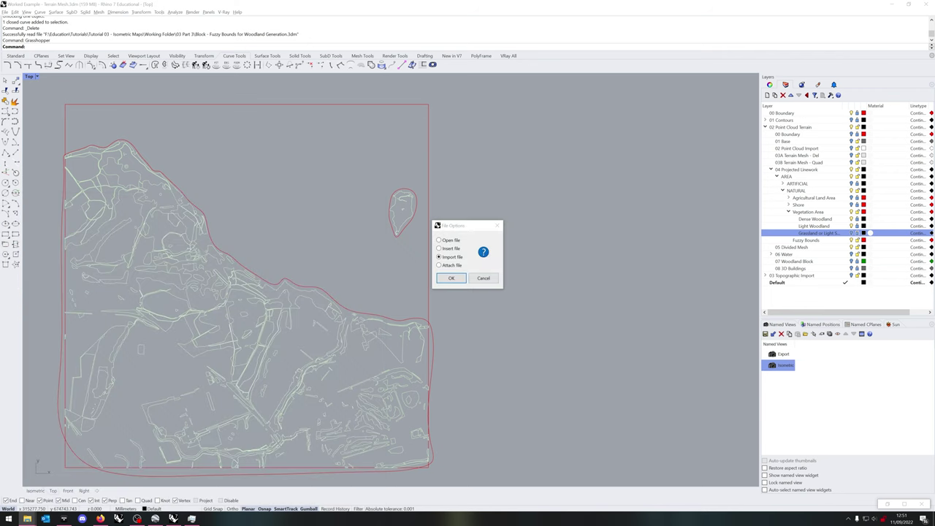
- Insert the file as a linked block instance and place it so the trees line up with the woodland bounds
{"action": "left_click", "coordinate": [439, 248]}
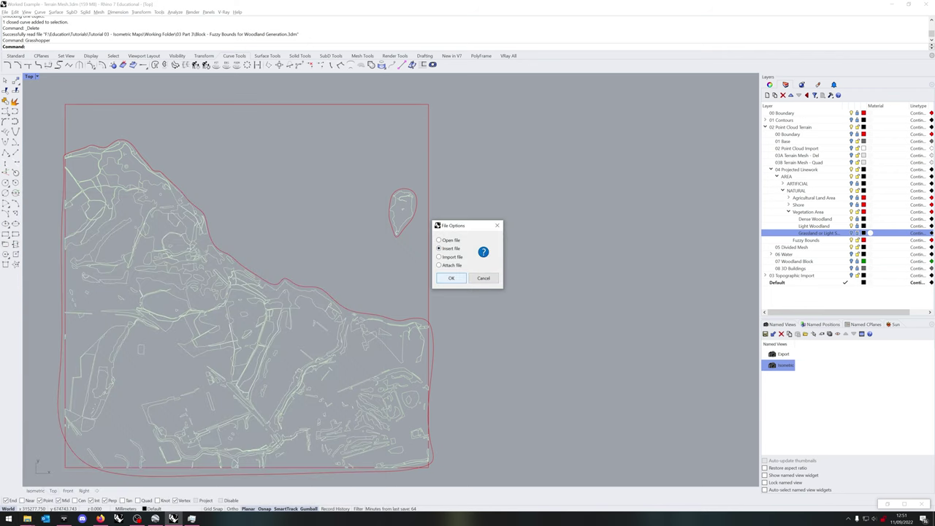
{"action": "left_click", "coordinate": [450, 279]}
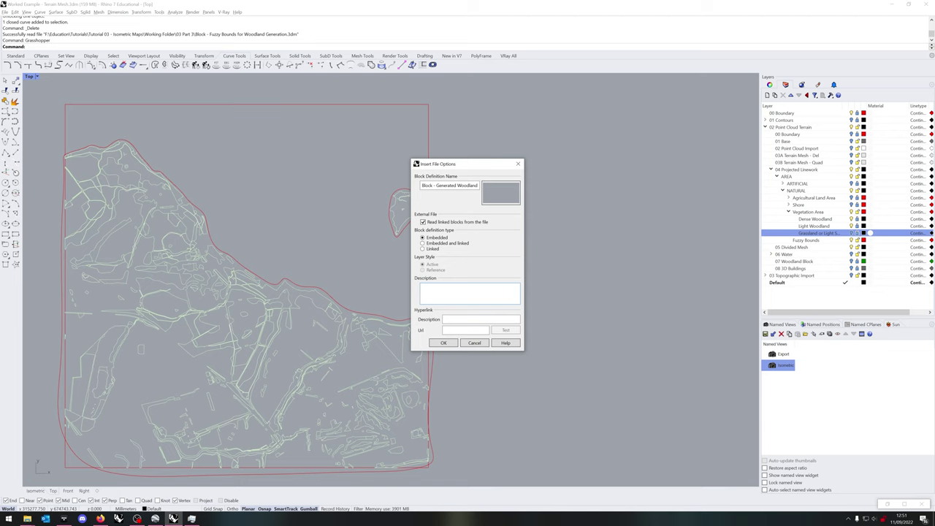
{"action": "left_click", "coordinate": [422, 249]}
{"action": "left_click", "coordinate": [443, 343]}
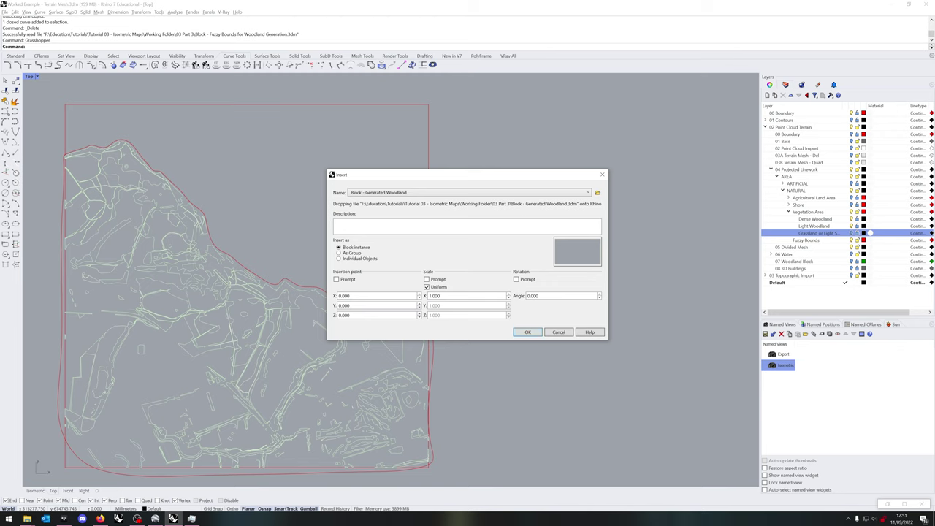
{"action": "key", "text": "Return"}
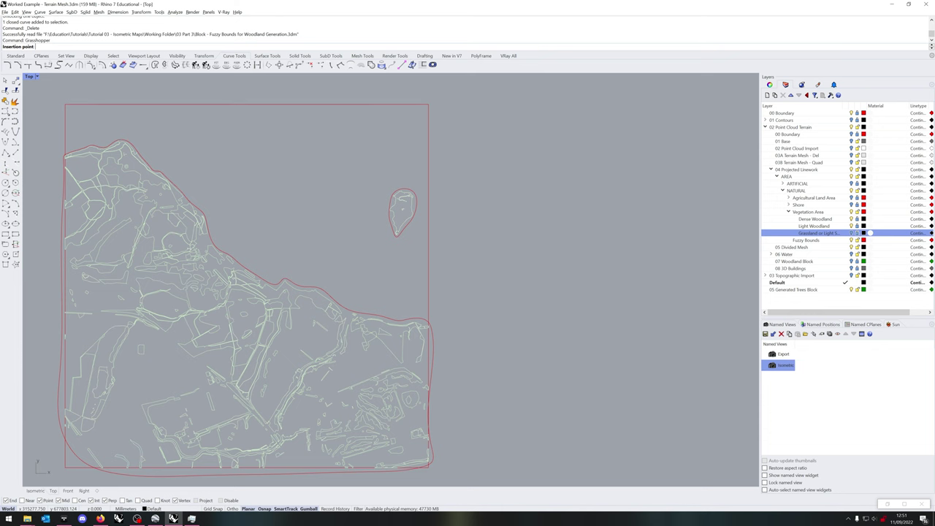
{"action": "right_click_drag", "start_coordinate": [219, 265], "coordinate": [378, 269]}
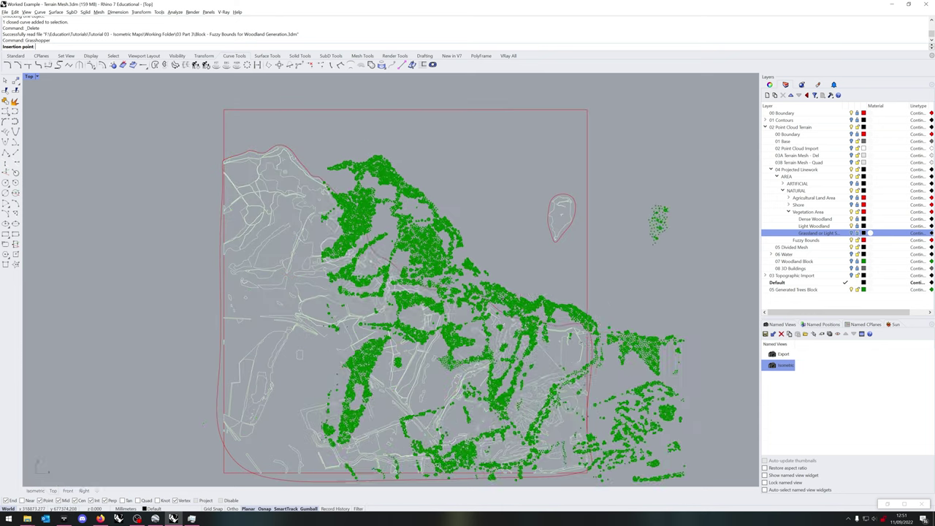
{"action": "left_click", "coordinate": [593, 246]}
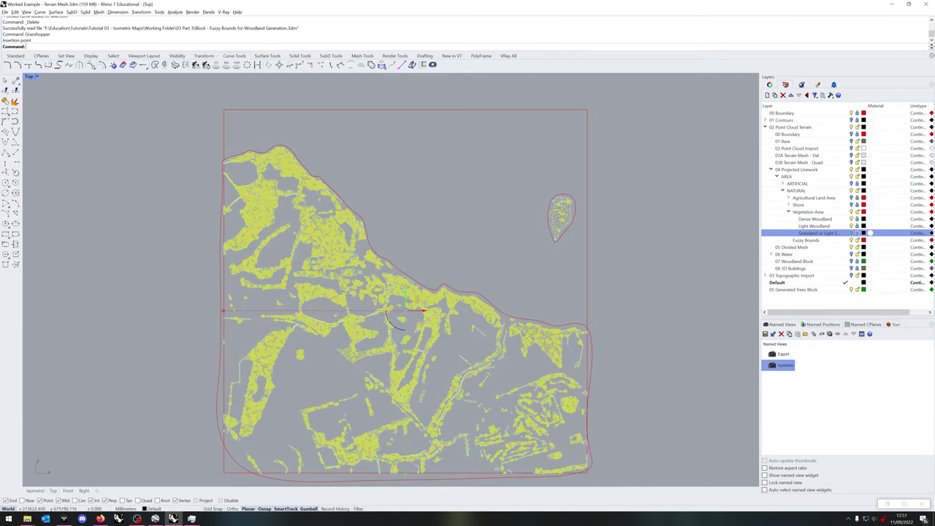
{"action": "key", "text": "Escape"}
{"action": "right_click_drag", "start_coordinate": [202, 383], "coordinate": [215, 366]}
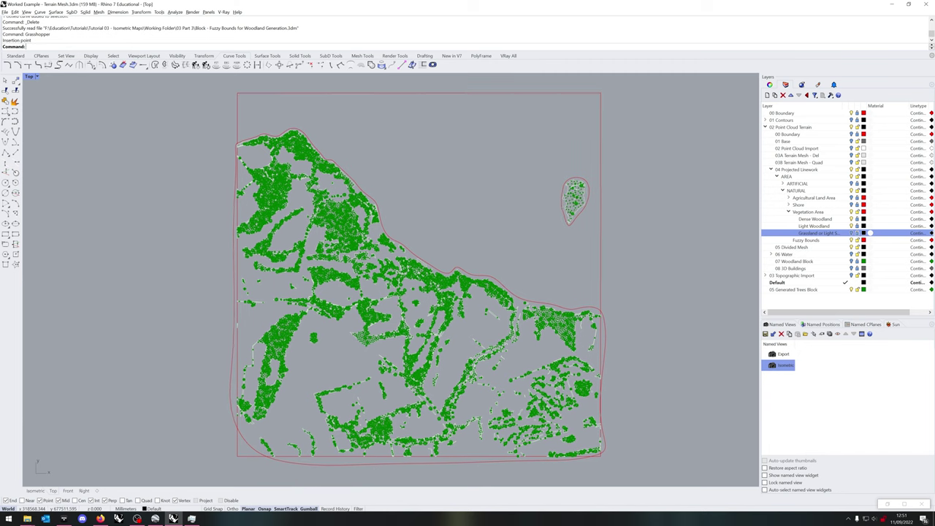
- Switch to the isometric viewport and restore the saved Isometric named view
{"action": "left_click", "coordinate": [35, 491]}
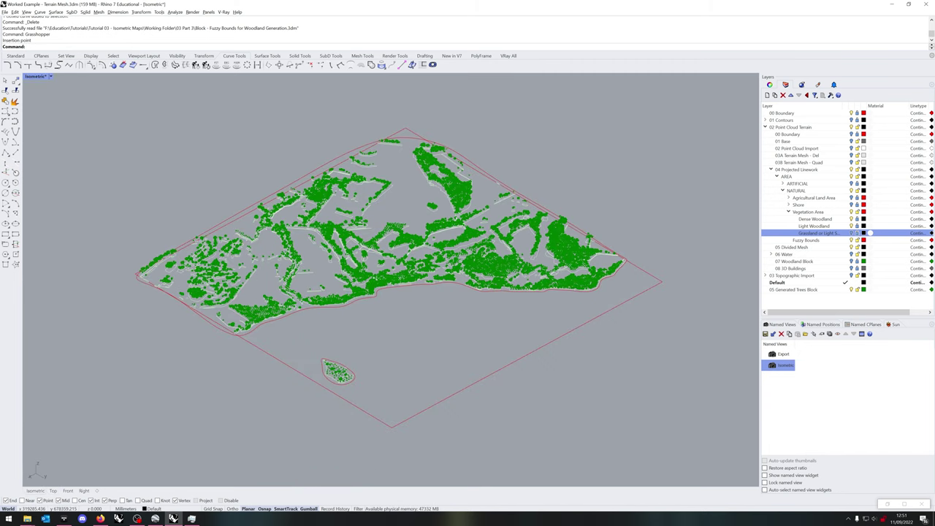
{"action": "scroll", "coordinate": [360, 347], "scroll_direction": "up", "scroll_amount": 2}
{"action": "right_click_drag", "start_coordinate": [360, 347], "coordinate": [356, 378]}
{"action": "left_click", "coordinate": [783, 365]}
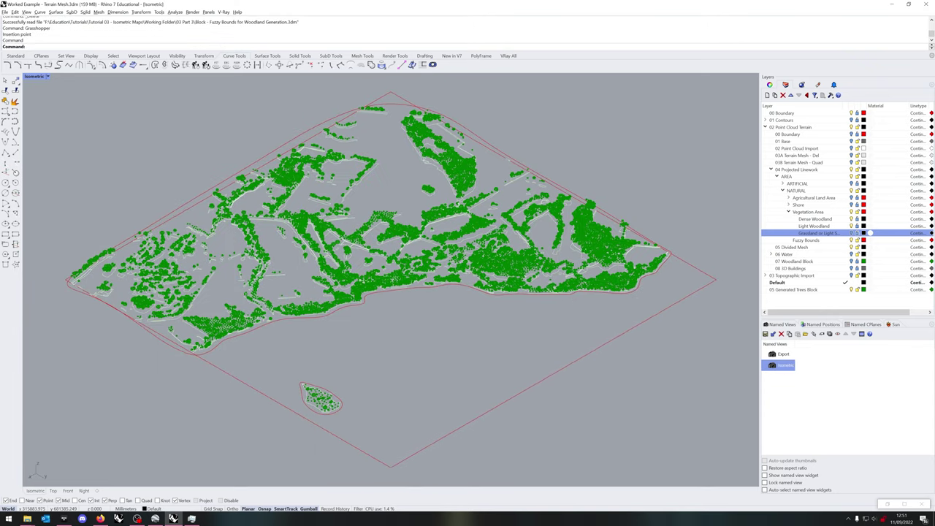
- Turn on the 08 3D Buildings layer and set the viewport's display mode to Arctic
{"action": "left_click", "coordinate": [851, 268]}
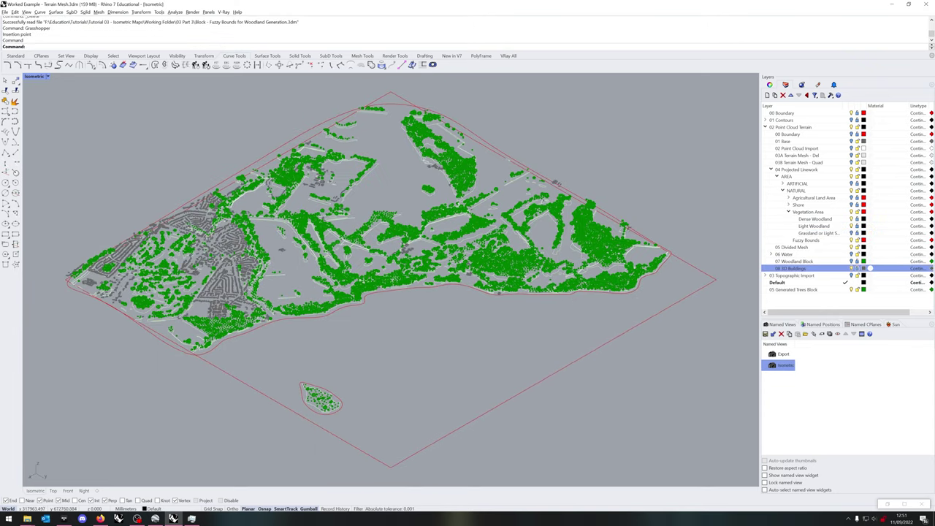
{"action": "left_click", "coordinate": [48, 76]}
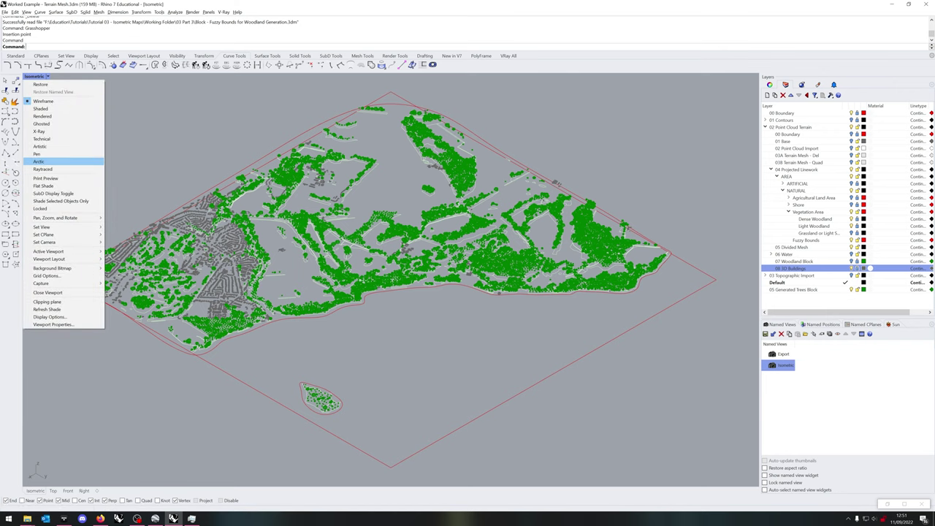
{"action": "left_click", "coordinate": [64, 161]}
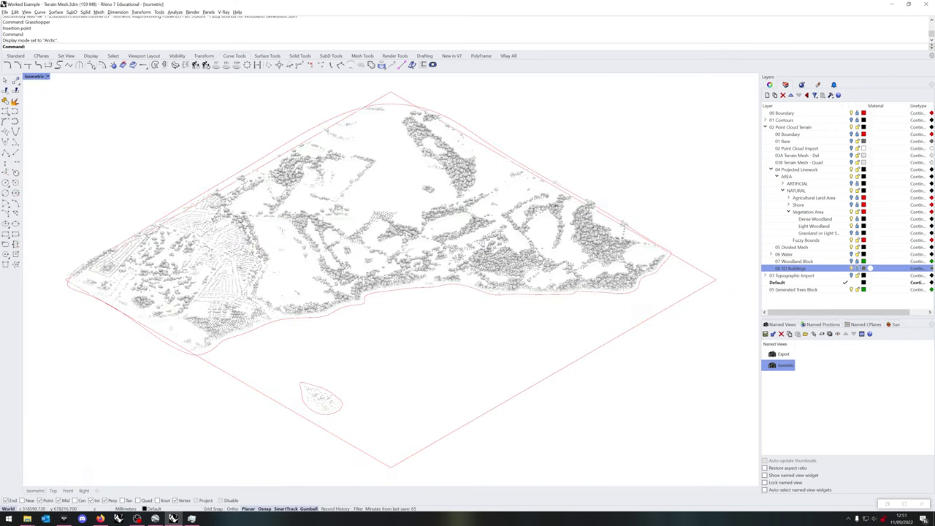
- Examine the distributed trees and buildings close up, and finish by restoring the Isometric named view
{"action": "right_click_drag", "start_coordinate": [390, 280], "coordinate": [468, 226]}
{"action": "scroll", "coordinate": [146, 322], "scroll_direction": "up", "scroll_amount": 10}
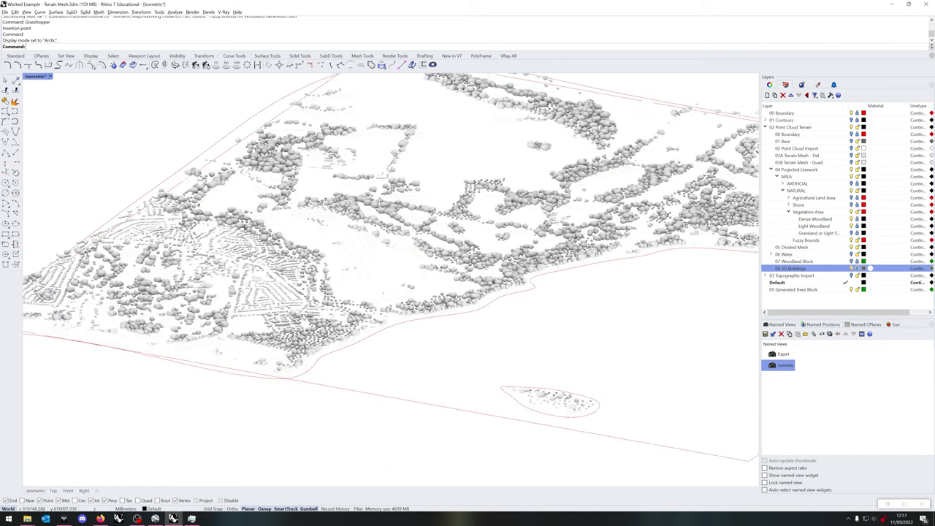
{"action": "scroll", "coordinate": [329, 293], "scroll_direction": "up", "scroll_amount": 10}
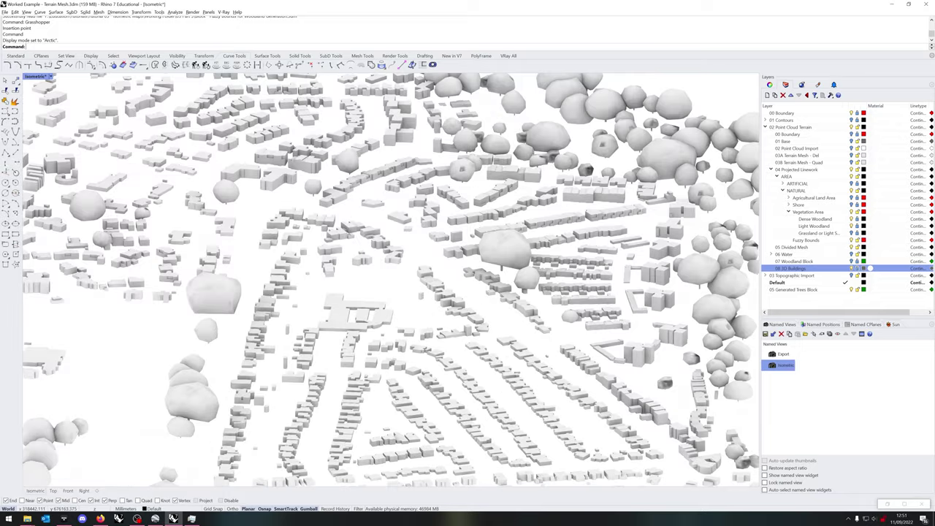
{"action": "right_click_drag", "start_coordinate": [329, 292], "coordinate": [601, 344], "text": "shift"}
{"action": "right_click_drag", "start_coordinate": [495, 223], "coordinate": [759, 363], "text": "shift"}
{"action": "right_click_drag", "start_coordinate": [584, 270], "coordinate": [354, 314], "text": "shift"}
{"action": "right_click_drag", "start_coordinate": [547, 278], "coordinate": [354, 286], "text": "shift"}
{"action": "right_click_drag", "start_coordinate": [511, 307], "coordinate": [341, 241], "text": "shift"}
{"action": "scroll", "coordinate": [250, 243], "scroll_direction": "down", "scroll_amount": 6}
{"action": "scroll", "coordinate": [256, 238], "scroll_direction": "down", "scroll_amount": 10}
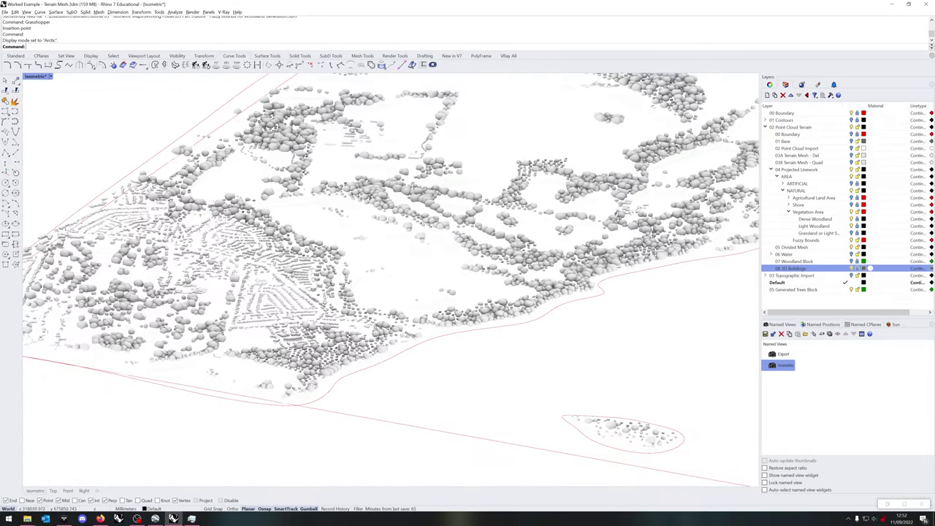
{"action": "right_click_drag", "start_coordinate": [643, 322], "coordinate": [480, 305], "text": "shift"}
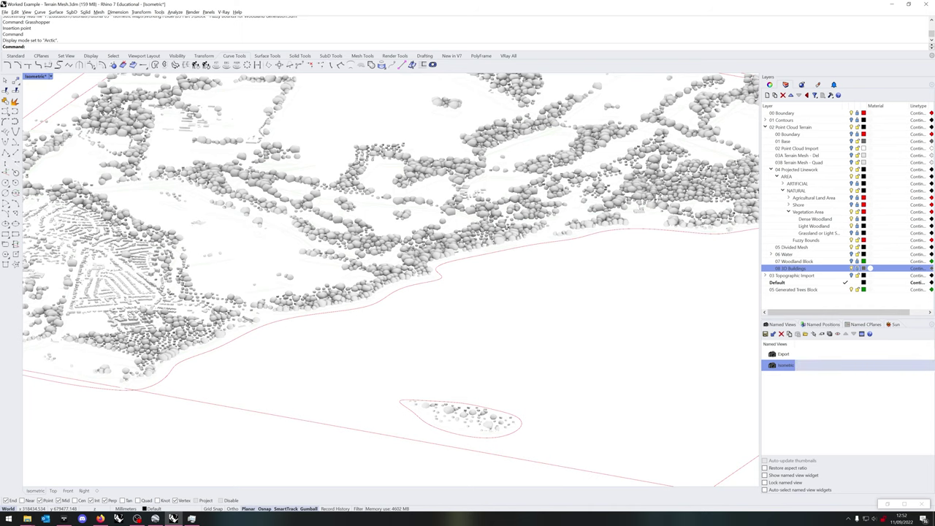
{"action": "double_click", "coordinate": [783, 365]}
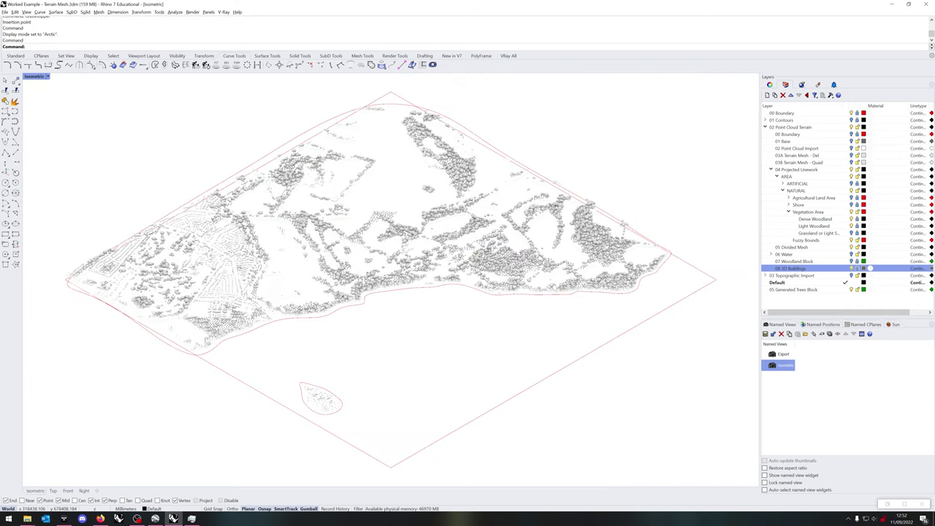
- Set the viewport's display mode to Wireframe and save the model
{"action": "left_click", "coordinate": [48, 76]}
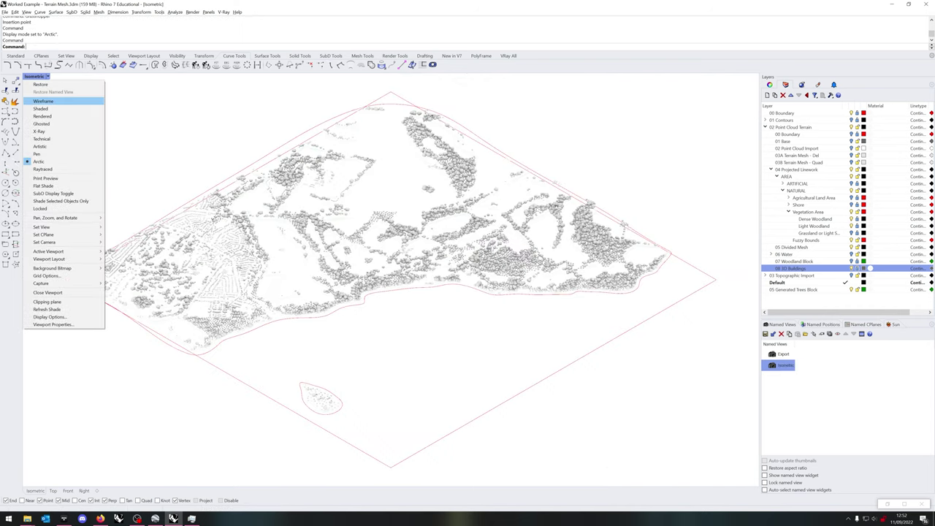
{"action": "left_click", "coordinate": [43, 101]}
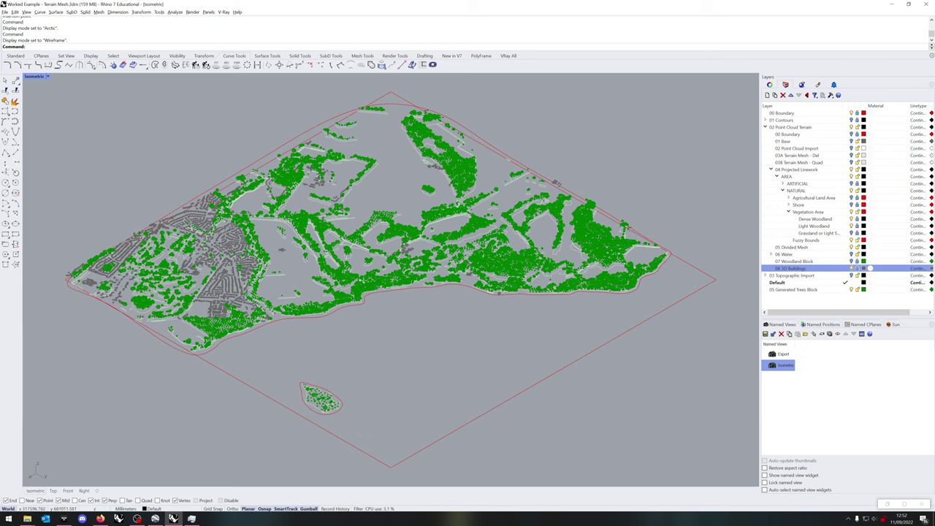
{"action": "key", "text": "ctrl+s"}
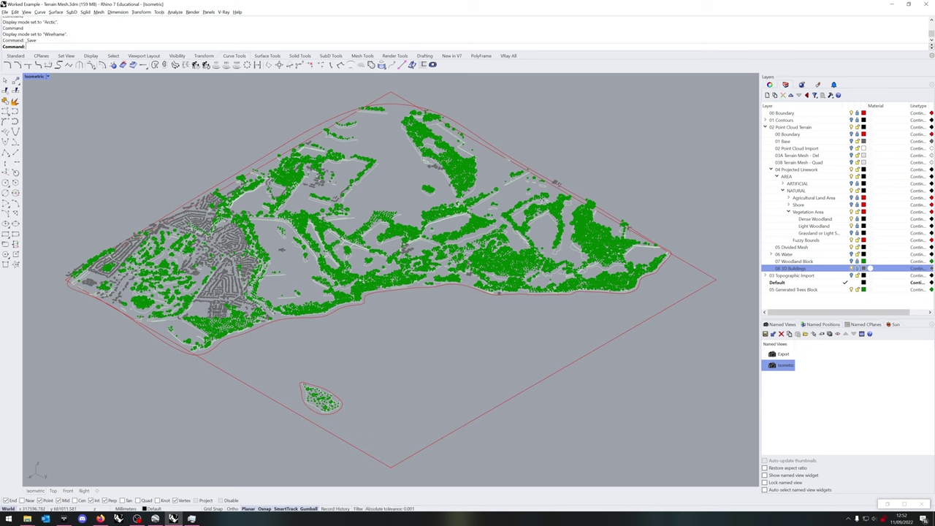
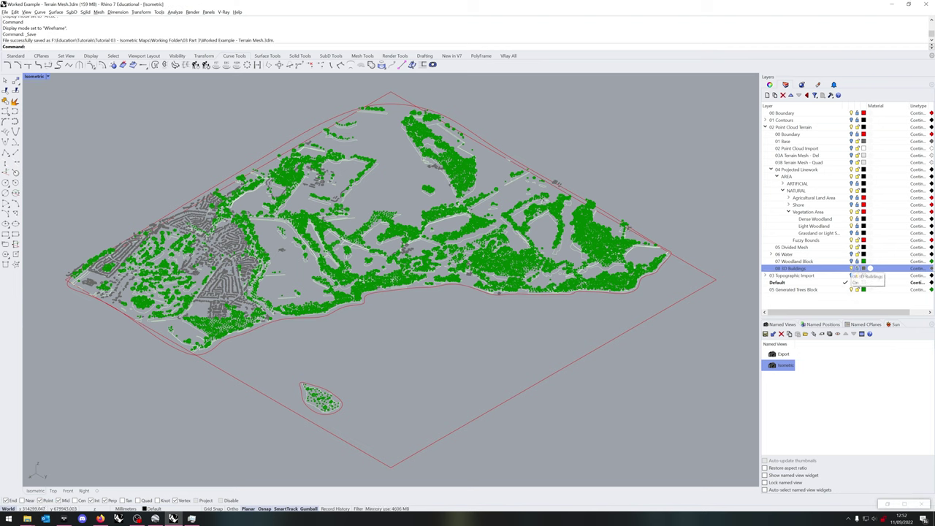
- Turn off the 08 3D Buildings layer, the woodland linework under Vegetation Area and the Fuzzy Bounds layer
{"action": "left_click", "coordinate": [851, 268]}
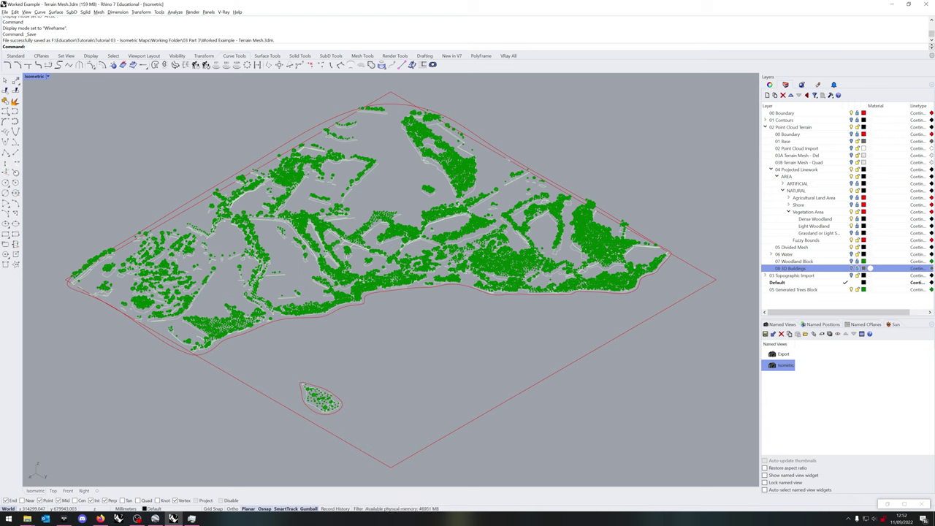
{"action": "left_click", "coordinate": [851, 233]}
{"action": "left_click", "coordinate": [851, 218]}
{"action": "left_click", "coordinate": [814, 226]}
{"action": "left_click", "coordinate": [808, 212]}
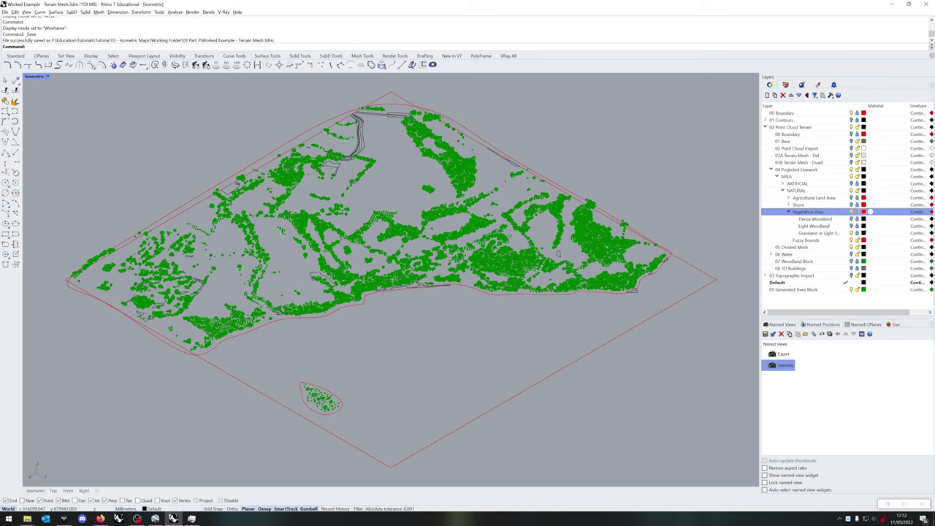
{"action": "left_click", "coordinate": [788, 212]}
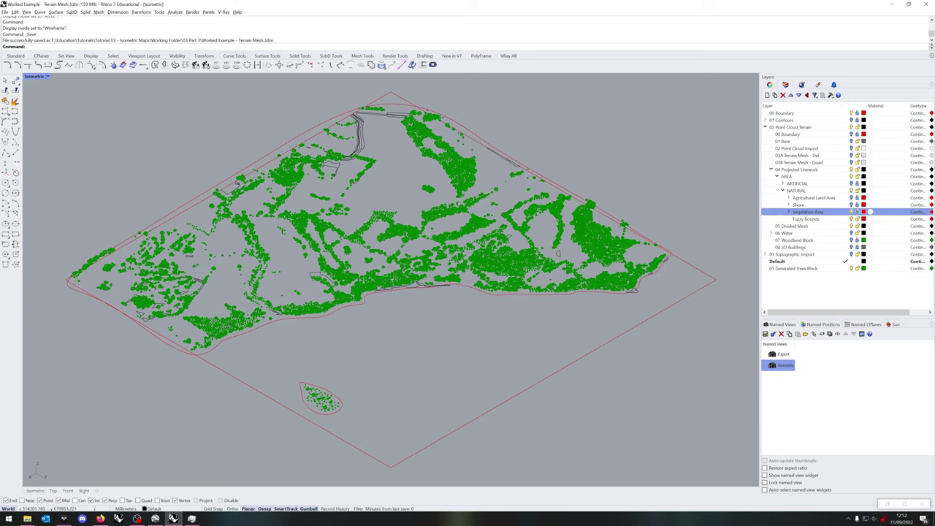
{"action": "key", "text": "Down"}
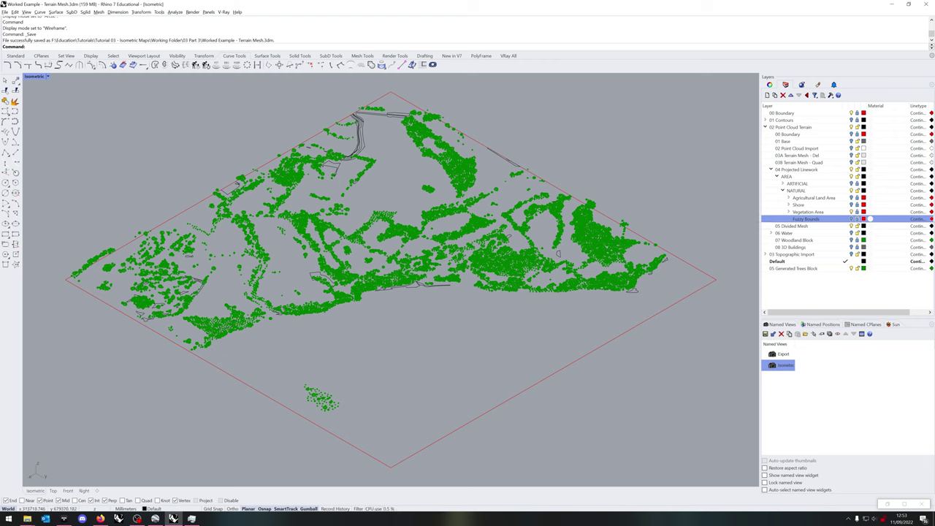
- Turn on the 06 Water layer, and hide the 04 Projected Linework layer and collapse its sublayers
{"action": "left_click", "coordinate": [851, 233]}
{"action": "left_click", "coordinate": [783, 190]}
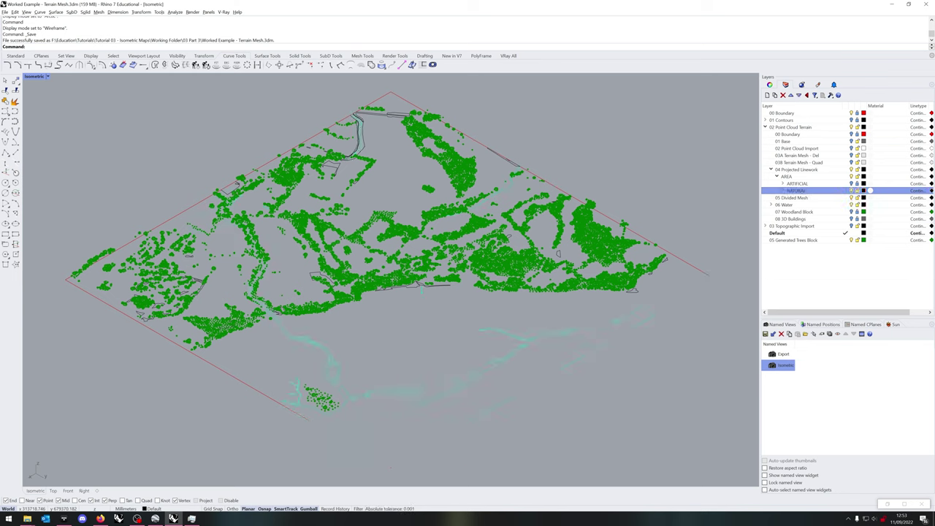
{"action": "left_click", "coordinate": [777, 176]}
{"action": "left_click", "coordinate": [851, 170]}
{"action": "left_click", "coordinate": [771, 169]}
{"action": "key", "text": "Left"}
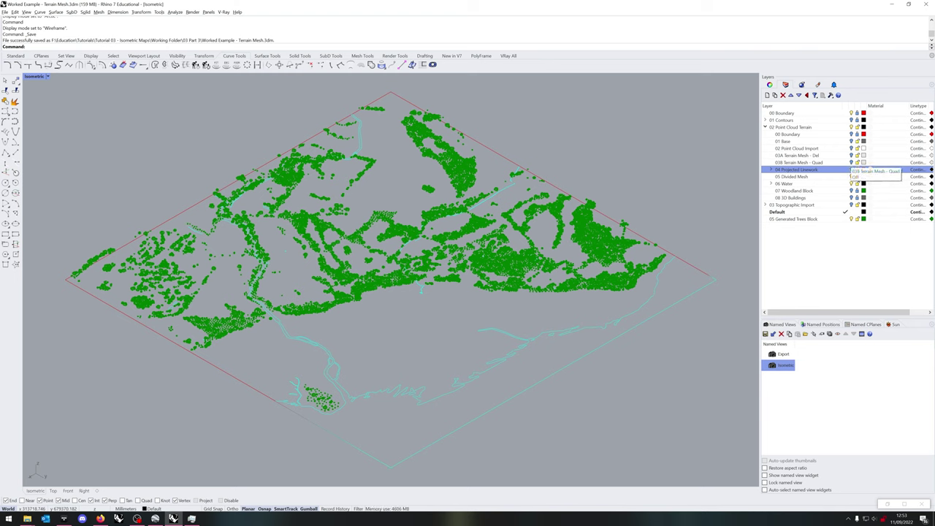
- Show the 03B Terrain Mesh - Quad layer, and hide the 05 Generated Trees Block layer and nest it under 07 Woodland Block
{"action": "left_click", "coordinate": [851, 163]}
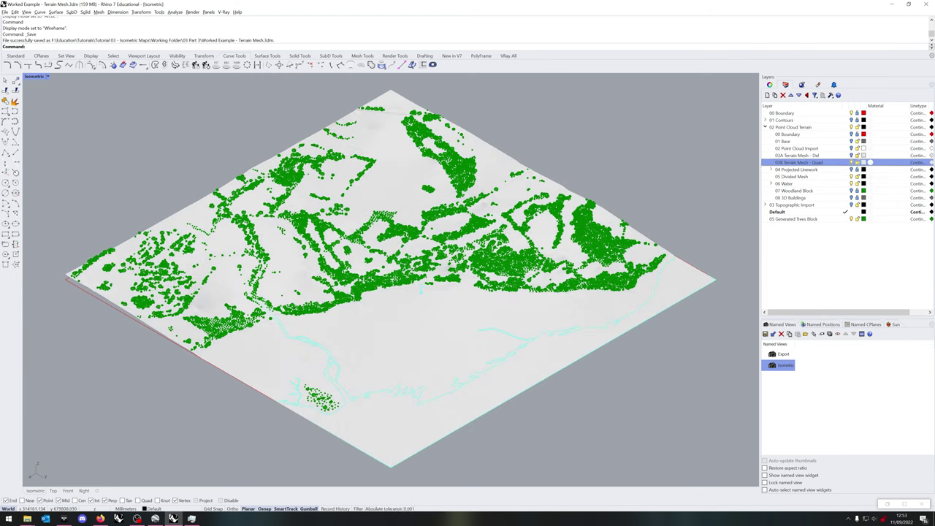
{"action": "left_click", "coordinate": [851, 218]}
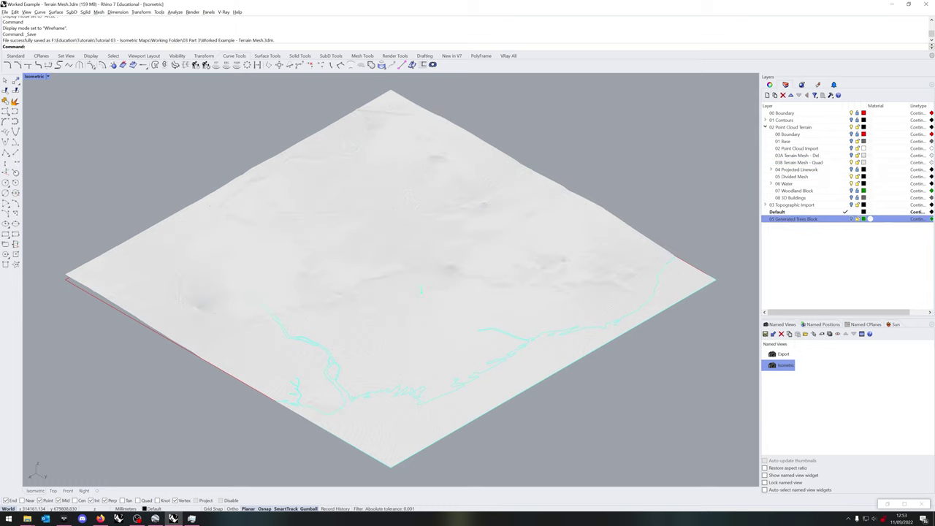
{"action": "left_click_drag", "start_coordinate": [815, 219], "coordinate": [818, 192]}
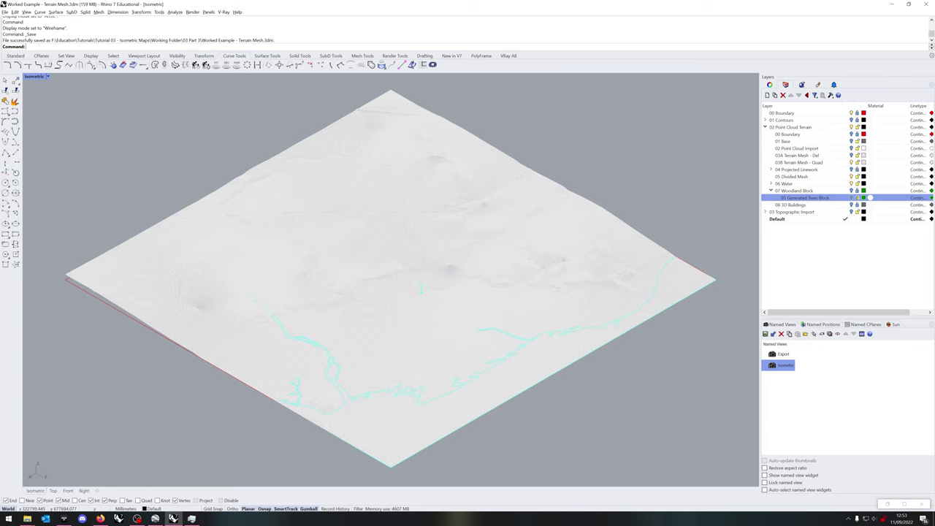
- Switch to the Top view, expand the 06 Water layer, and toggle the Mean_Low_Water_Line layer off and back on
{"action": "left_click", "coordinate": [53, 490]}
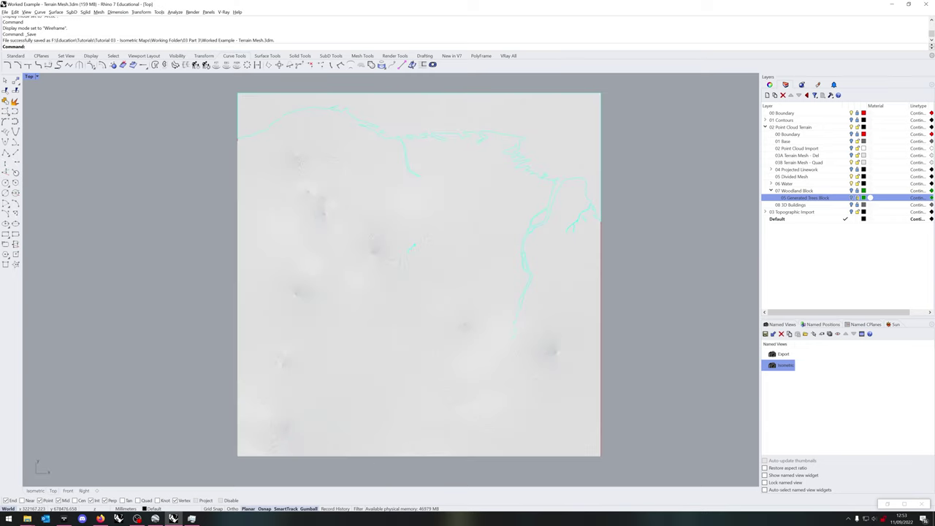
{"action": "left_click", "coordinate": [771, 184]}
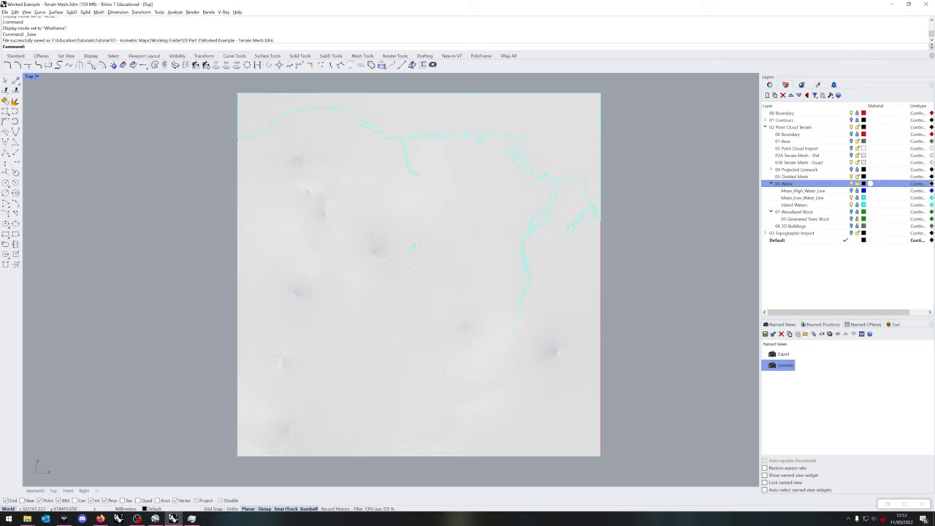
{"action": "left_click", "coordinate": [870, 197]}
{"action": "left_click", "coordinate": [870, 205]}
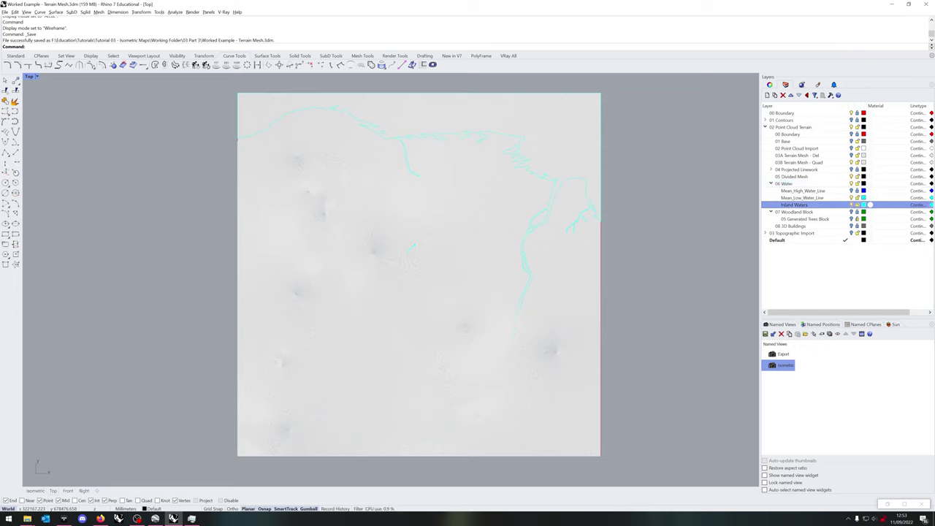
{"action": "left_click", "coordinate": [851, 197]}
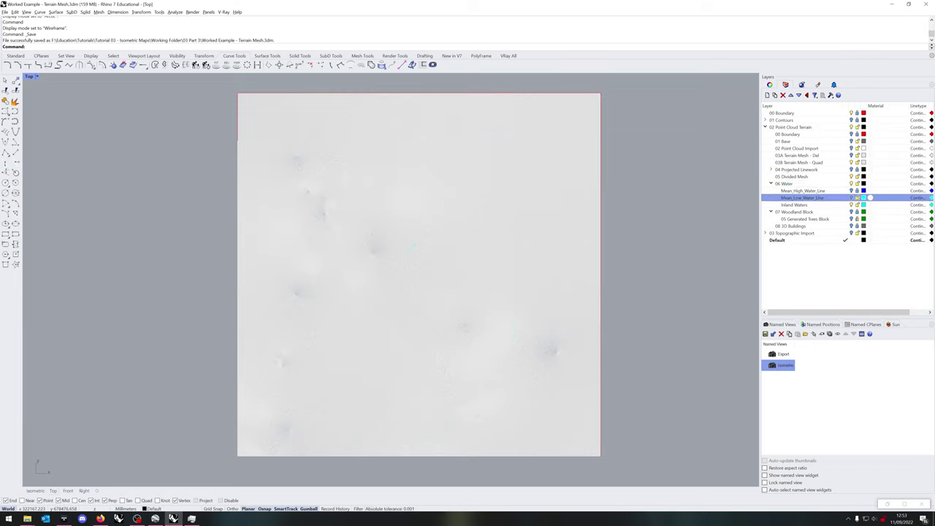
{"action": "left_click", "coordinate": [851, 198]}
{"action": "left_click", "coordinate": [870, 204]}
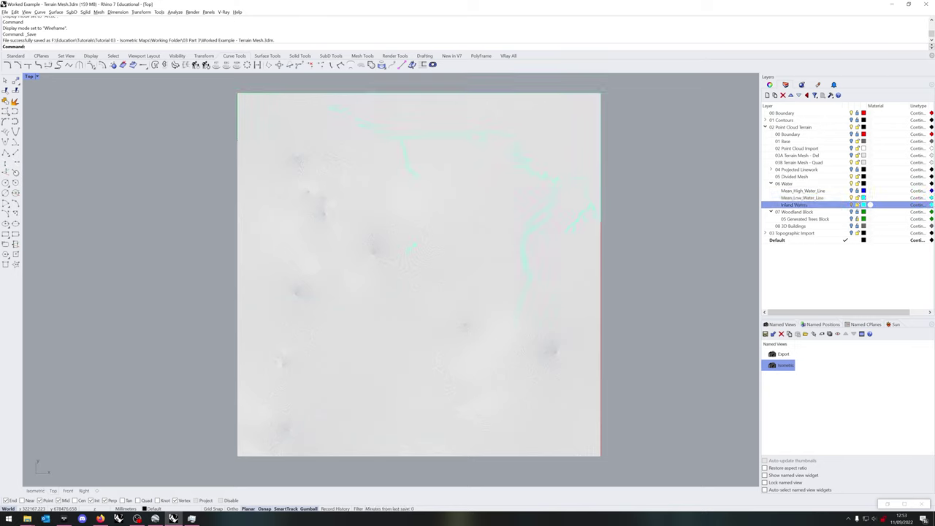
- Check which curves lie on the Inland Waters and Mean_Low_Water_Line layers by selecting each layer's objects
{"action": "right_click", "coordinate": [824, 205]}
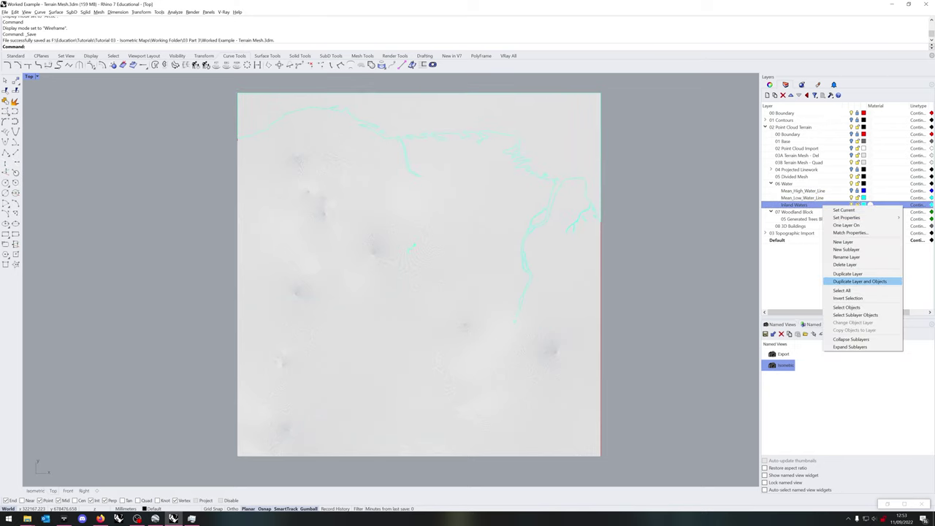
{"action": "left_click", "coordinate": [855, 307]}
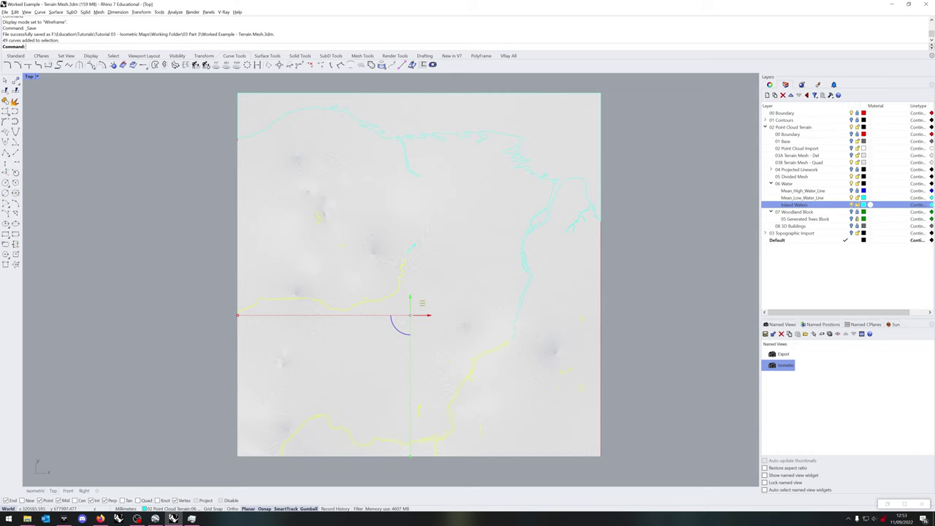
{"action": "key", "text": "Delete"}
{"action": "right_click", "coordinate": [812, 198]}
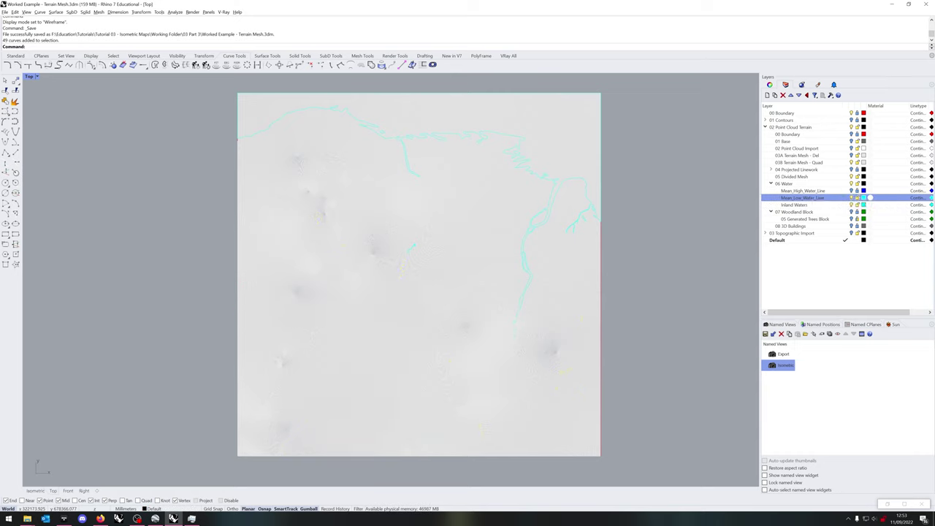
{"action": "left_click", "coordinate": [851, 299]}
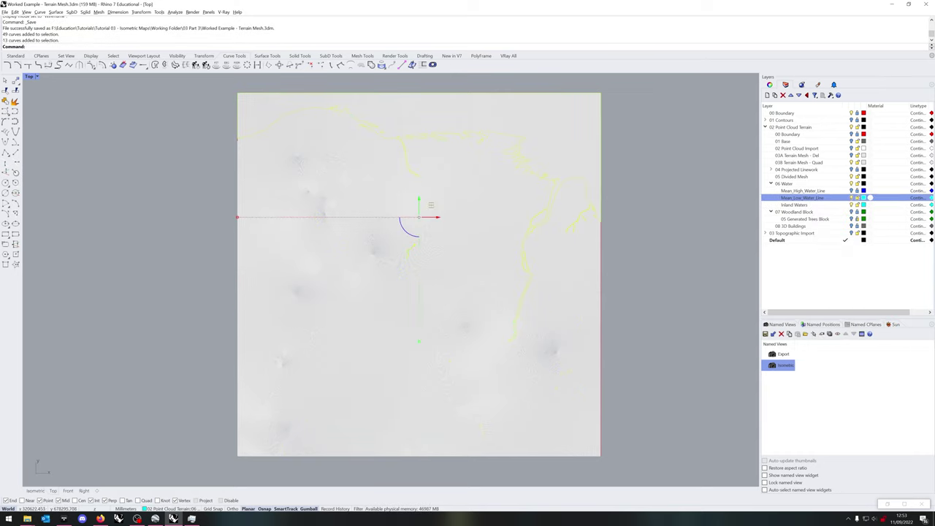
{"action": "key", "text": "Escape"}
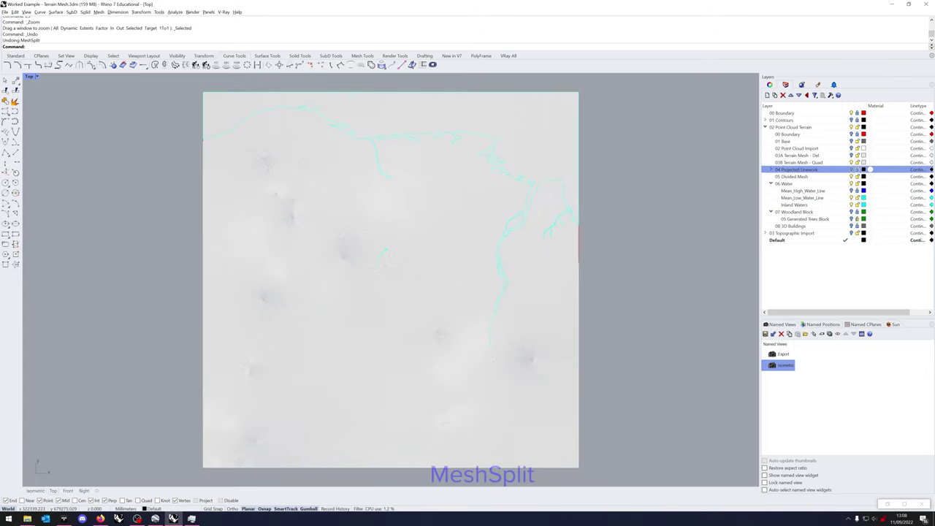
- Copy the quad terrain mesh to the 05 Divided Mesh layer and hide the 03B Terrain Mesh - Quad layer
{"action": "left_click", "coordinate": [556, 212]}
{"action": "right_click", "coordinate": [796, 176]}
{"action": "left_click", "coordinate": [828, 301]}
{"action": "left_click", "coordinate": [851, 162]}
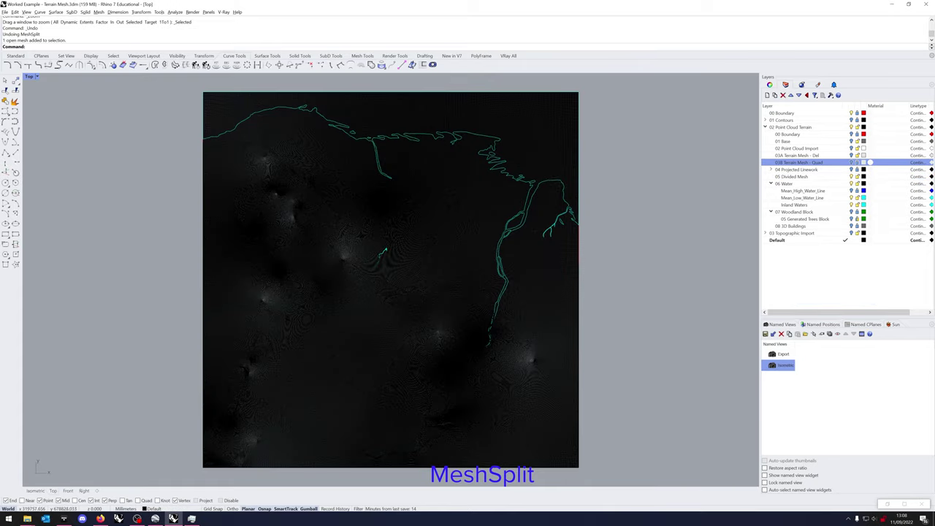
- Split the copied terrain mesh with MeshSplit, using the large closed low-water coastline curve as the cutting object
{"action": "scroll", "coordinate": [383, 252], "scroll_direction": "up", "scroll_amount": 10}
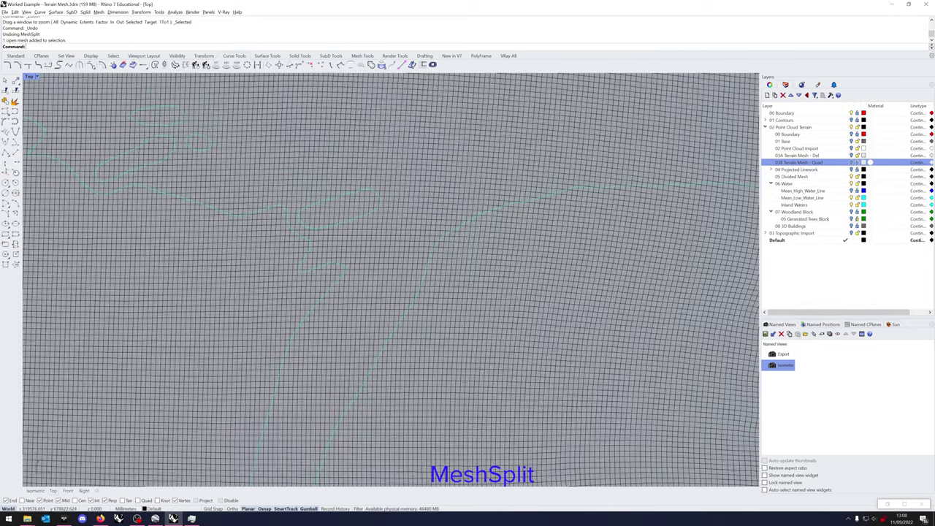
{"action": "left_click", "coordinate": [558, 190]}
{"action": "scroll", "coordinate": [558, 190], "scroll_direction": "down", "scroll_amount": 12}
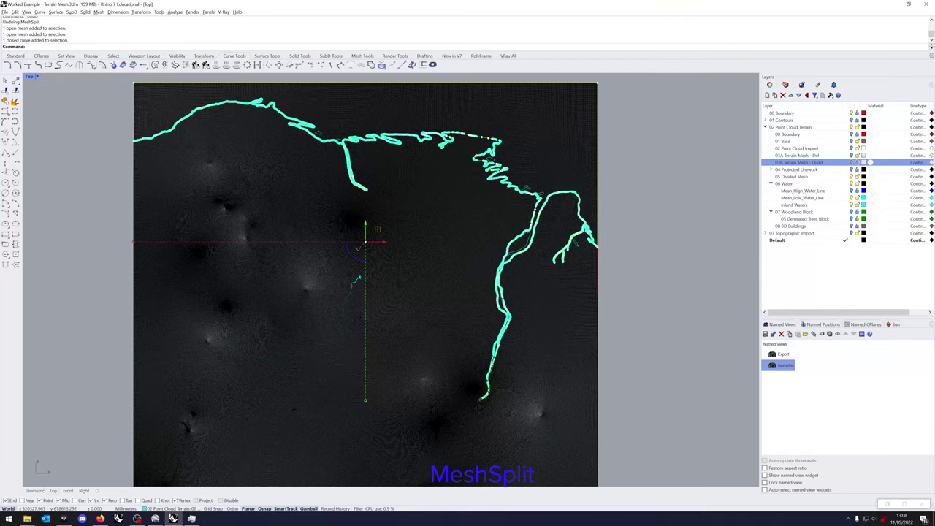
{"action": "key", "text": "Escape"}
{"action": "type", "text": "MeshSplit"}
{"action": "key", "text": "Return"}
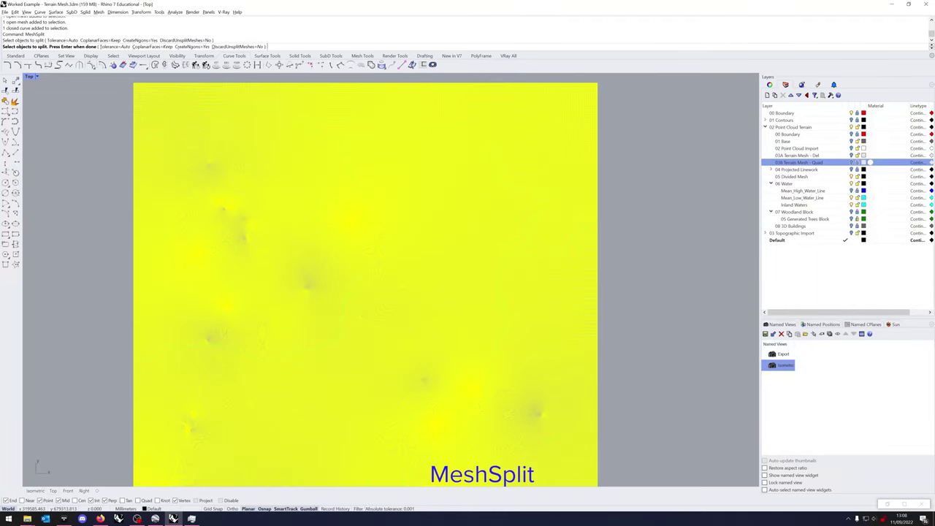
{"action": "key", "text": "Return"}
{"action": "scroll", "coordinate": [384, 278], "scroll_direction": "up", "scroll_amount": 3}
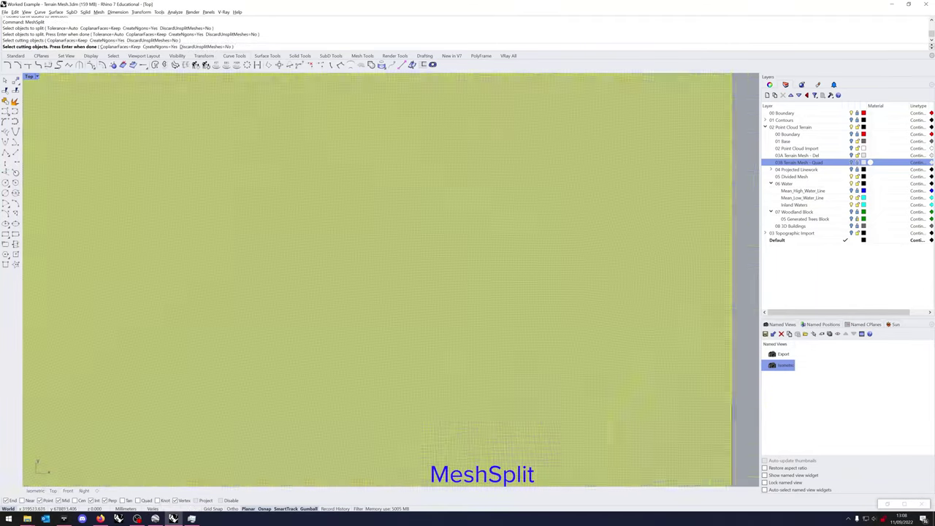
{"action": "scroll", "coordinate": [571, 207], "scroll_direction": "down", "scroll_amount": 12}
{"action": "key", "text": "Return"}
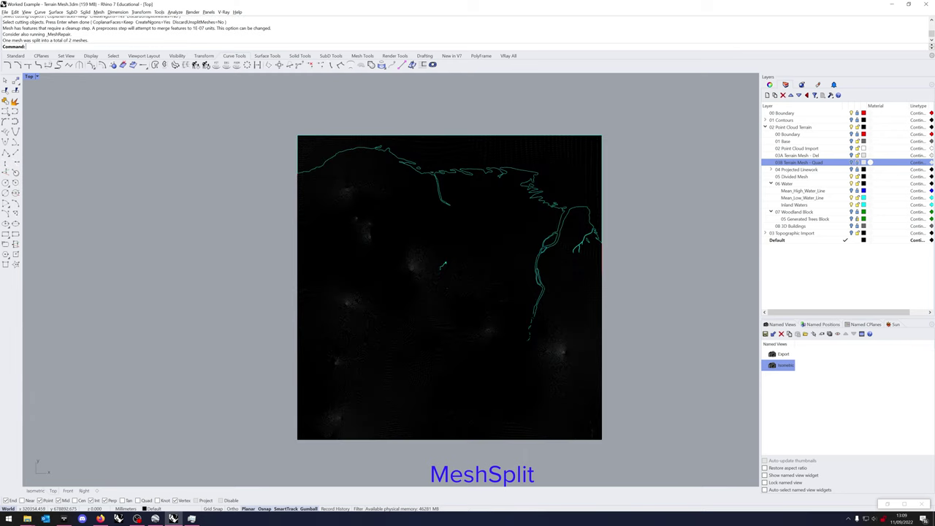
- Move the split-off sea and estuary mesh to the Mean_Low_Water_Line layer
{"action": "scroll", "coordinate": [624, 200], "scroll_direction": "up", "scroll_amount": 2}
{"action": "scroll", "coordinate": [567, 180], "scroll_direction": "up", "scroll_amount": 2}
{"action": "left_click", "coordinate": [567, 180]}
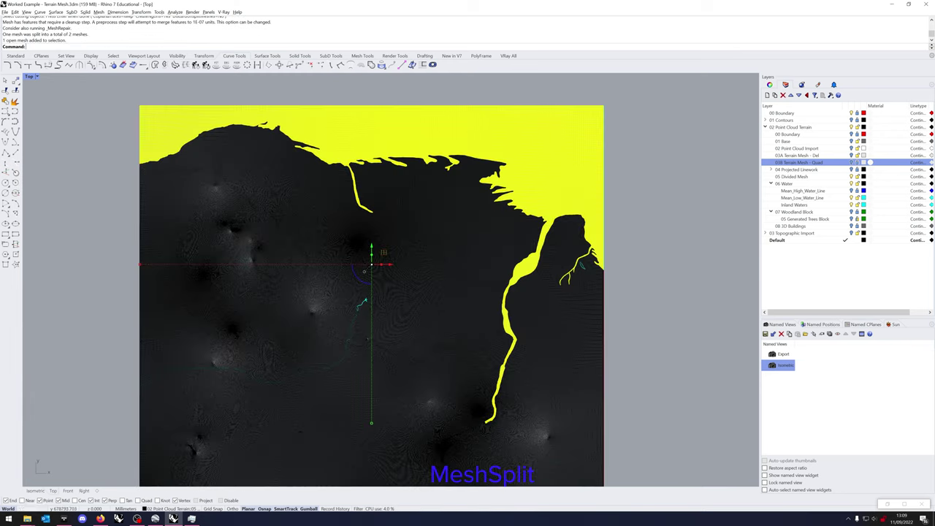
{"action": "right_click", "coordinate": [802, 197]}
{"action": "left_click", "coordinate": [825, 309]}
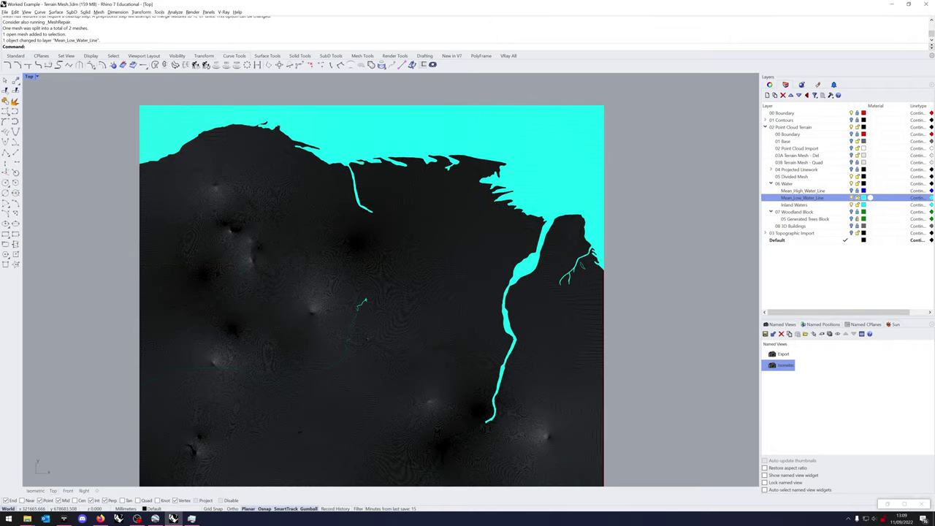
{"action": "left_click", "coordinate": [851, 197]}
- Split the remaining land mesh with MeshSplit, using the small isolated low-water outlines inland and near the eastern coast as cutters
{"action": "scroll", "coordinate": [351, 293], "scroll_direction": "up", "scroll_amount": 12}
{"action": "left_click", "coordinate": [358, 292]}
{"action": "left_click", "coordinate": [362, 294]}
{"action": "scroll", "coordinate": [363, 294], "scroll_direction": "down", "scroll_amount": 20}
{"action": "scroll", "coordinate": [630, 255], "scroll_direction": "up", "scroll_amount": 10}
{"action": "scroll", "coordinate": [643, 233], "scroll_direction": "up", "scroll_amount": 8}
{"action": "left_click", "coordinate": [655, 264]}
{"action": "type", "text": "MeshS"}
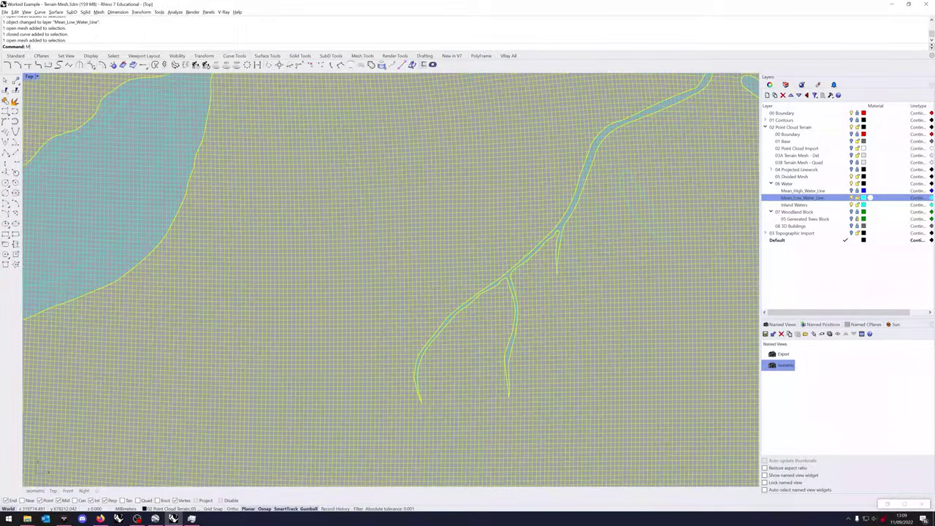
{"action": "key", "text": "Return"}
{"action": "scroll", "coordinate": [661, 211], "scroll_direction": "up", "scroll_amount": 7}
{"action": "left_click", "coordinate": [661, 212]}
{"action": "scroll", "coordinate": [658, 309], "scroll_direction": "down", "scroll_amount": 20}
{"action": "scroll", "coordinate": [657, 309], "scroll_direction": "up", "scroll_amount": 14}
{"action": "scroll", "coordinate": [676, 131], "scroll_direction": "up", "scroll_amount": 15}
{"action": "scroll", "coordinate": [471, 248], "scroll_direction": "down", "scroll_amount": 12}
{"action": "left_click", "coordinate": [472, 248]}
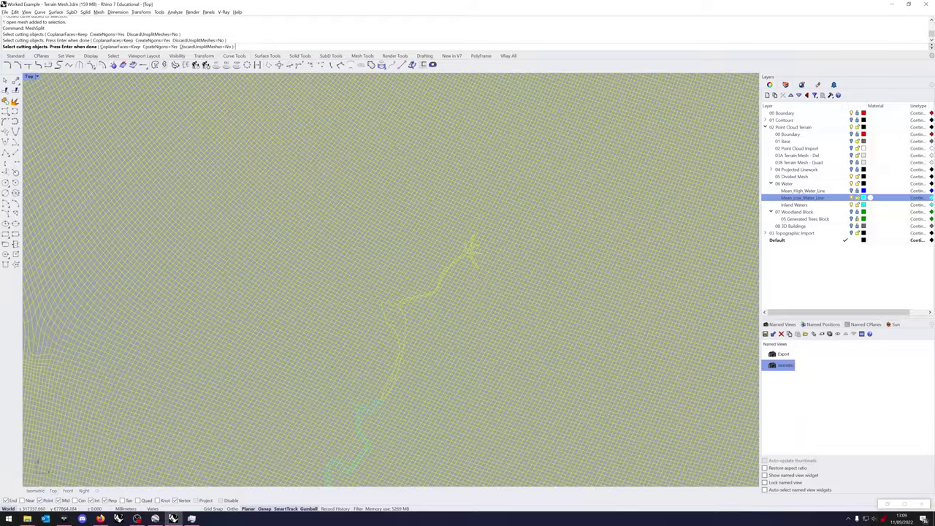
{"action": "scroll", "coordinate": [471, 248], "scroll_direction": "down", "scroll_amount": 20}
{"action": "left_click", "coordinate": [456, 187]}
{"action": "key", "text": "Return"}
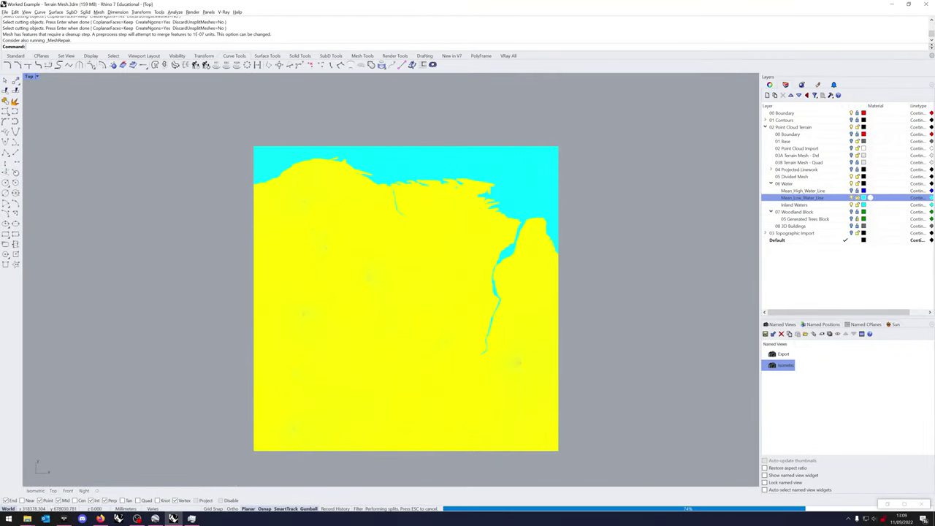
- Move the two small split-off water meshes to the Mean_Low_Water_Line layer and hide that layer
{"action": "scroll", "coordinate": [543, 249], "scroll_direction": "up", "scroll_amount": 20}
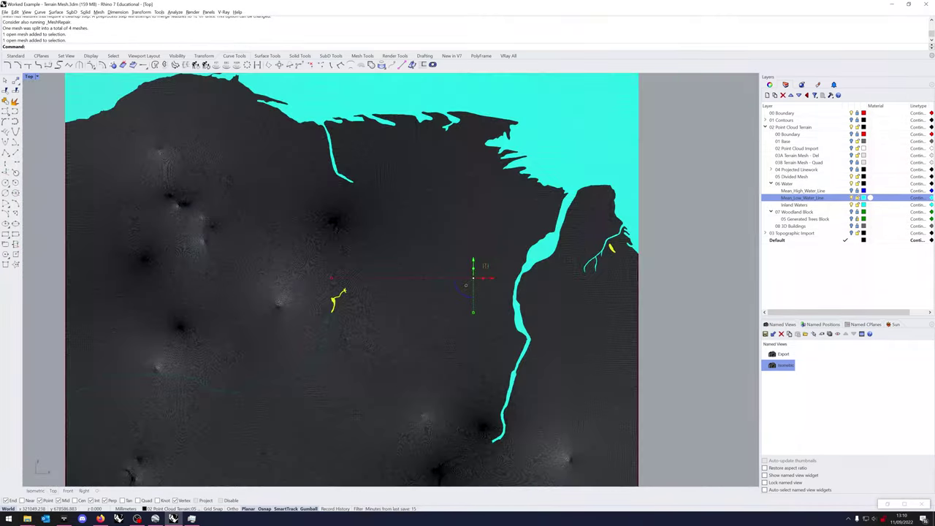
{"action": "right_click", "coordinate": [817, 198]}
{"action": "left_click", "coordinate": [855, 313]}
{"action": "key", "text": "Escape"}
{"action": "left_click", "coordinate": [851, 198]}
- Examine the extent of the closed inland river outline across the southern part of the terrain mesh
{"action": "right_click_drag", "start_coordinate": [369, 326], "coordinate": [460, 277]}
{"action": "scroll", "coordinate": [415, 297], "scroll_direction": "up", "scroll_amount": 6}
{"action": "scroll", "coordinate": [431, 274], "scroll_direction": "down", "scroll_amount": 10}
{"action": "scroll", "coordinate": [456, 336], "scroll_direction": "up", "scroll_amount": 15}
{"action": "scroll", "coordinate": [461, 335], "scroll_direction": "up", "scroll_amount": 4}
{"action": "left_click", "coordinate": [460, 336]}
{"action": "scroll", "coordinate": [460, 336], "scroll_direction": "down", "scroll_amount": 15}
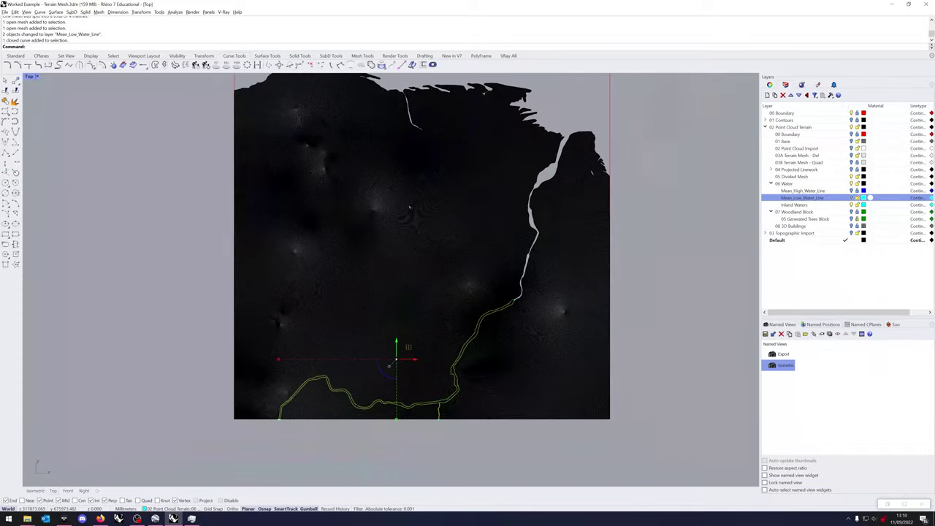
{"action": "scroll", "coordinate": [409, 208], "scroll_direction": "up", "scroll_amount": 10}
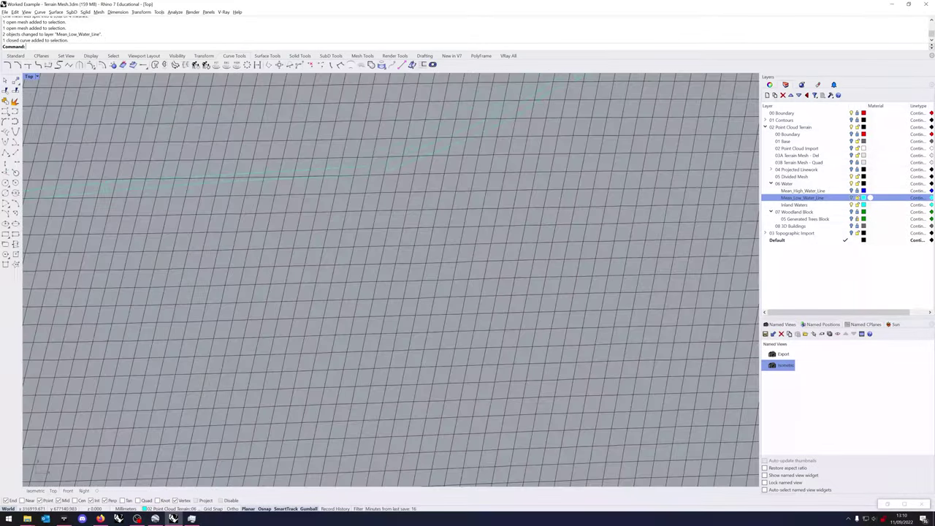
{"action": "scroll", "coordinate": [369, 187], "scroll_direction": "down", "scroll_amount": 10}
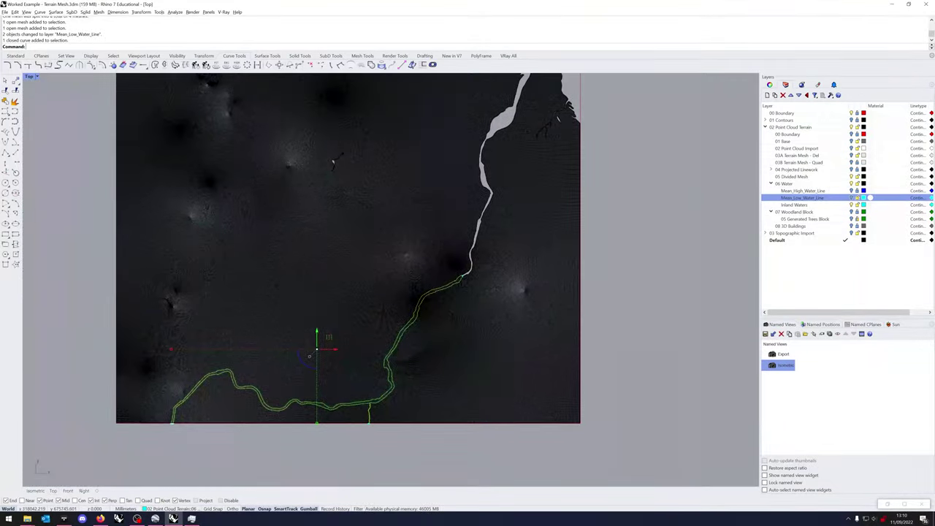
{"action": "key", "text": "Escape"}
- Split the land mesh with MeshSplit, using the closed inland river outline in the south as the cutting object
{"action": "type", "text": "MeshSplit"}
{"action": "key", "text": "Return"}
{"action": "left_click", "coordinate": [419, 422]}
{"action": "key", "text": "Return"}
{"action": "scroll", "coordinate": [419, 422], "scroll_direction": "up", "scroll_amount": 8}
{"action": "scroll", "coordinate": [420, 422], "scroll_direction": "up", "scroll_amount": 12}
{"action": "left_click", "coordinate": [438, 400]}
{"action": "scroll", "coordinate": [446, 400], "scroll_direction": "down", "scroll_amount": 18}
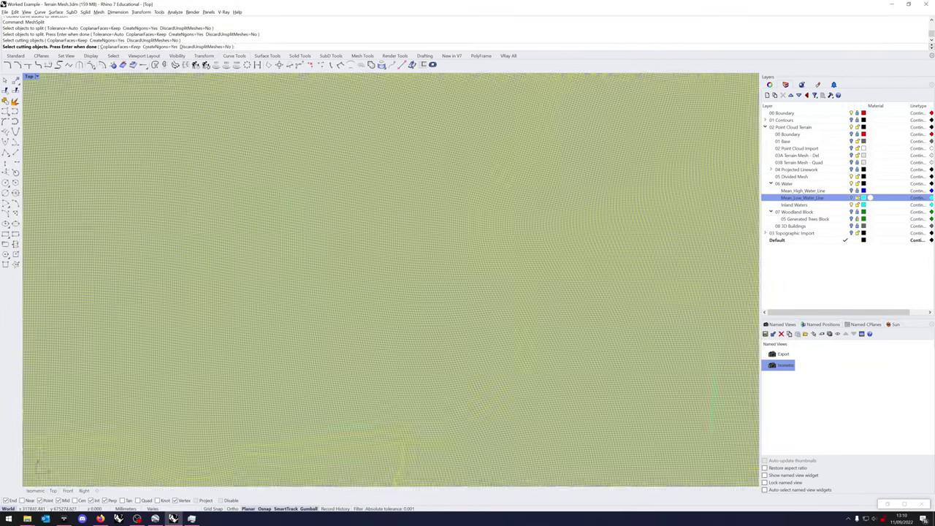
{"action": "key", "text": "Return"}
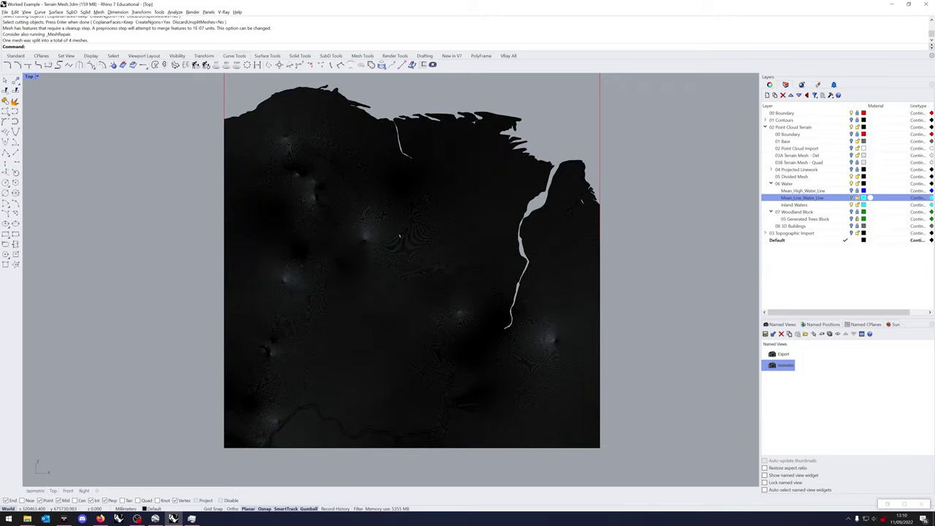
- Move the split-off southern river mesh to the Inland Waters layer
{"action": "scroll", "coordinate": [438, 423], "scroll_direction": "up", "scroll_amount": 15}
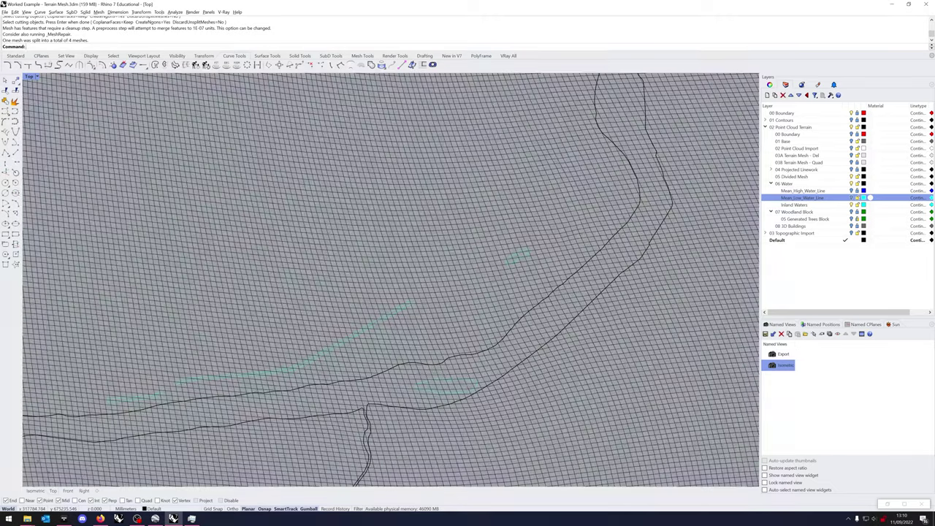
{"action": "left_click", "coordinate": [431, 391]}
{"action": "scroll", "coordinate": [410, 350], "scroll_direction": "down", "scroll_amount": 10}
{"action": "right_click", "coordinate": [797, 204]}
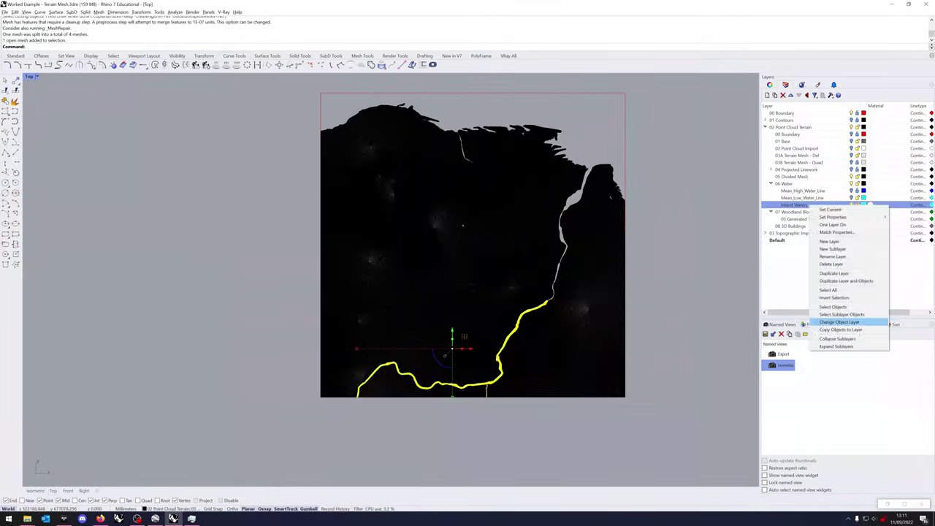
{"action": "left_click", "coordinate": [847, 322]}
{"action": "scroll", "coordinate": [480, 389], "scroll_direction": "up", "scroll_amount": 5}
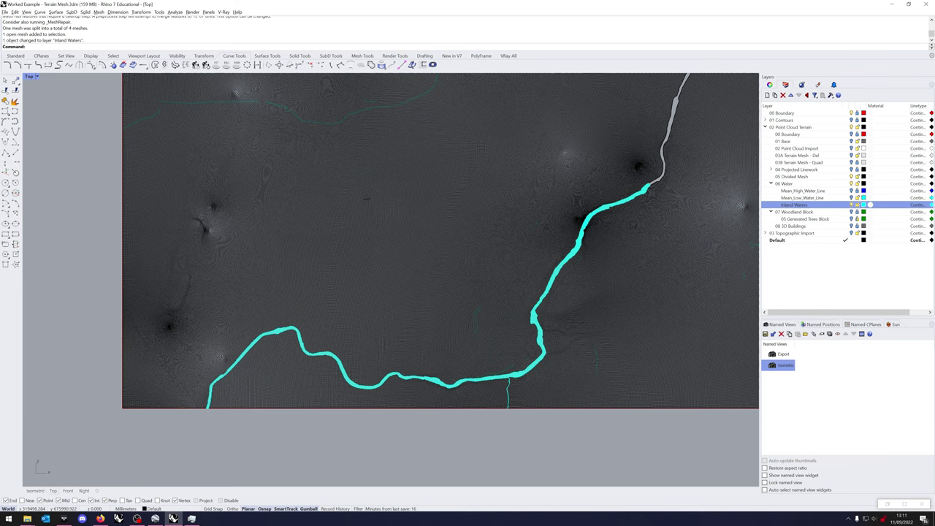
- Select all visible curves with SelCrv, delete them, and save the model
{"action": "right_click_drag", "start_coordinate": [578, 327], "coordinate": [481, 374]}
{"action": "type", "text": "SelCrv"}
{"action": "key", "text": "Return"}
{"action": "scroll", "coordinate": [512, 369], "scroll_direction": "down", "scroll_amount": 4}
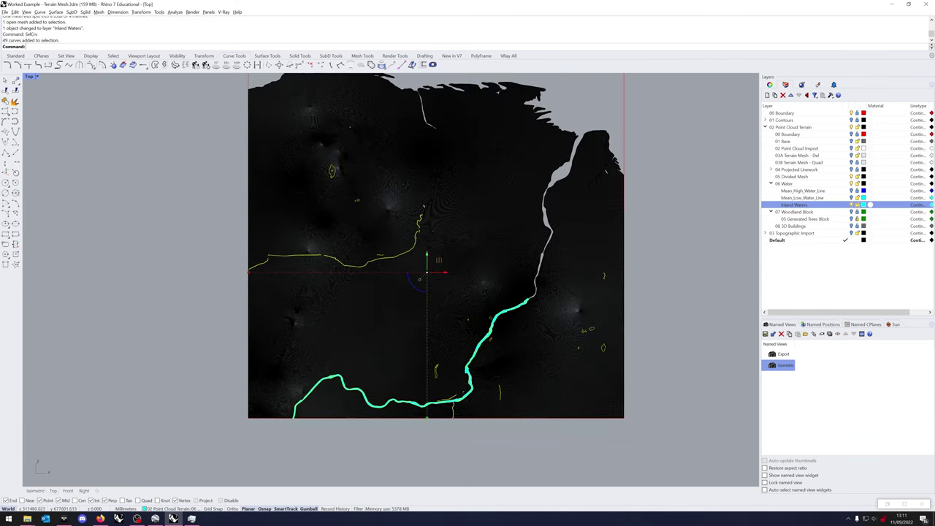
{"action": "right_click_drag", "start_coordinate": [337, 152], "coordinate": [341, 197]}
{"action": "scroll", "coordinate": [341, 198], "scroll_direction": "up", "scroll_amount": 6}
{"action": "scroll", "coordinate": [298, 159], "scroll_direction": "down", "scroll_amount": 3}
{"action": "scroll", "coordinate": [299, 159], "scroll_direction": "up", "scroll_amount": 4}
{"action": "scroll", "coordinate": [299, 159], "scroll_direction": "down", "scroll_amount": 4}
{"action": "key", "text": "Delete"}
{"action": "right_click_drag", "start_coordinate": [316, 145], "coordinate": [299, 160]}
{"action": "key", "text": "ctrl+s"}
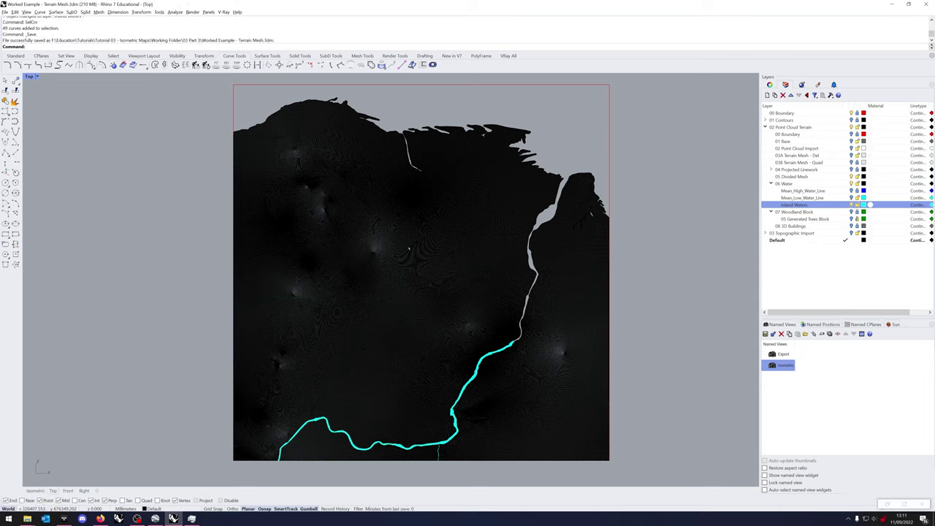
- Try to split the three land meshes together with MeshSplit, using all curves picked with SelCrv as cutting objects
{"action": "left_click", "coordinate": [537, 380]}
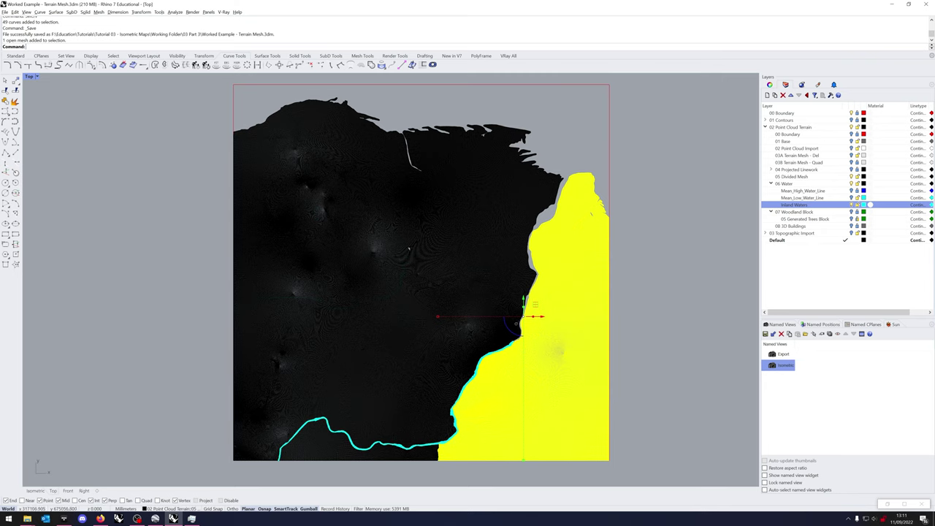
{"action": "left_click", "coordinate": [328, 443], "text": "shift"}
{"action": "left_click", "coordinate": [421, 292], "text": "shift"}
{"action": "type", "text": "Mesh"}
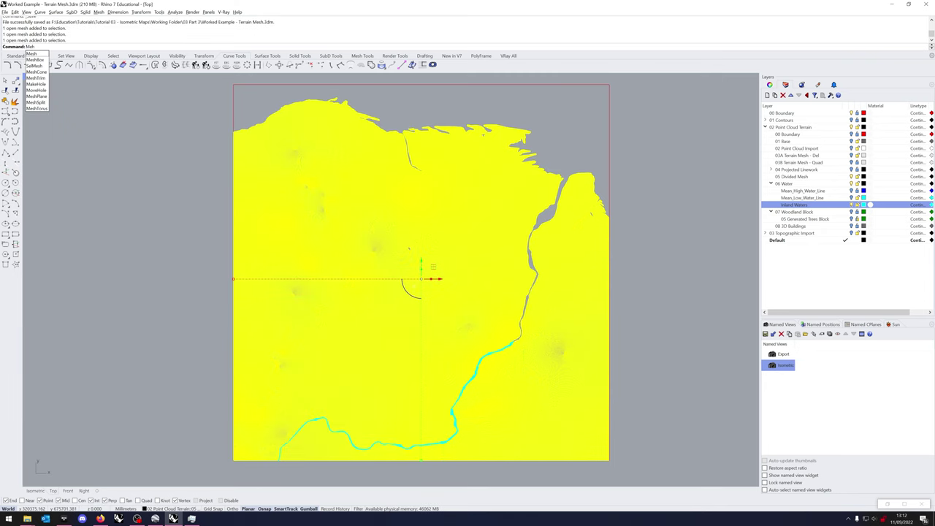
{"action": "key", "text": "Down"}
{"action": "key", "text": "Down"}
{"action": "key", "text": "Down"}
{"action": "key", "text": "Down"}
{"action": "key", "text": "Down"}
{"action": "key", "text": "Down"}
{"action": "key", "text": "Down"}
{"action": "key", "text": "Down"}
{"action": "key", "text": "Down"}
{"action": "key", "text": "Return"}
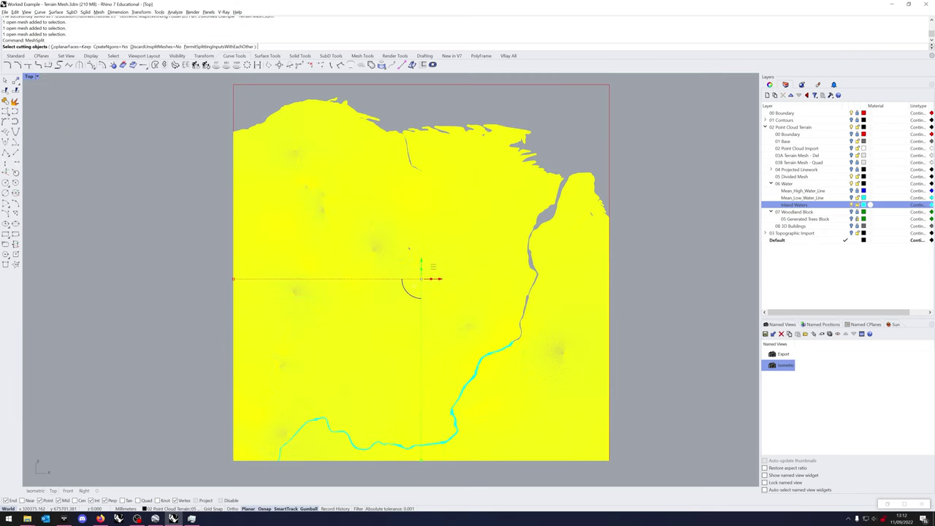
{"action": "type", "text": "selcrv"}
{"action": "key", "text": "Return"}
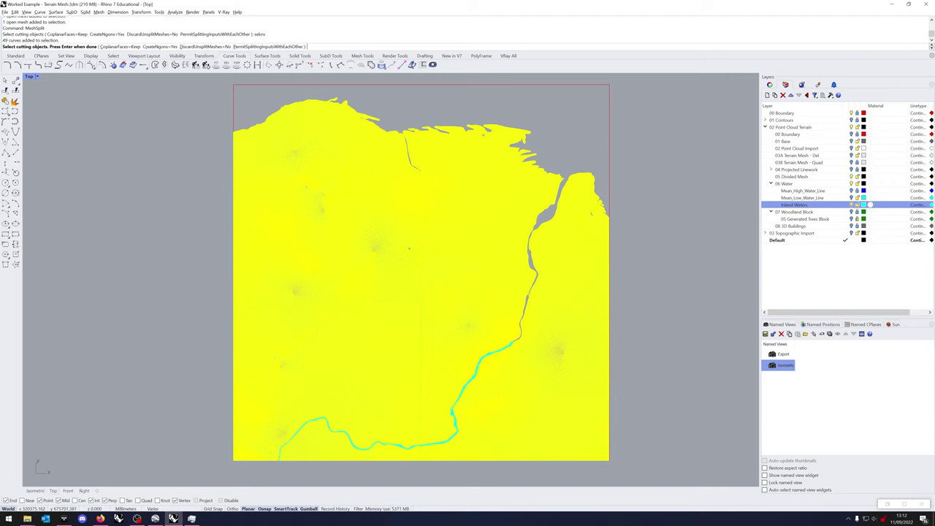
{"action": "key", "text": "Return"}
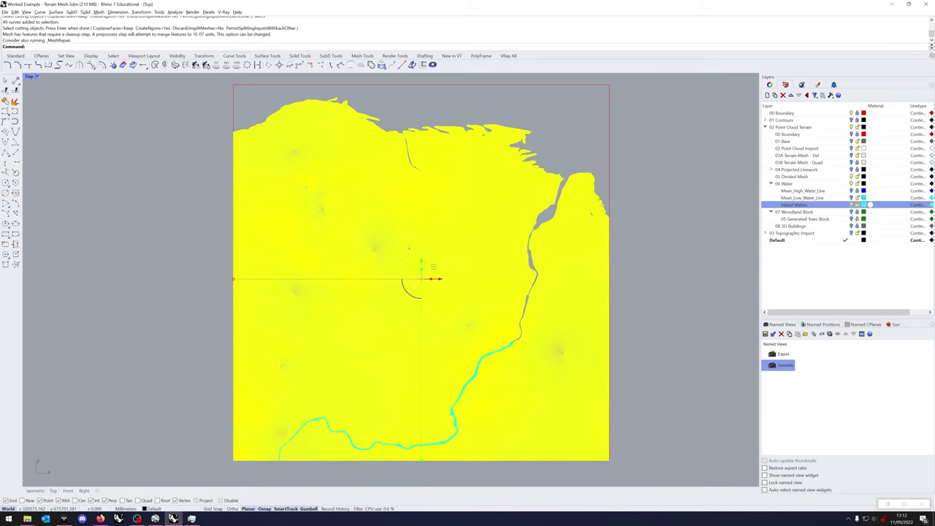
- Select the land meshes one by one to check whether the inland water areas are separated from them
{"action": "left_click", "coordinate": [555, 343]}
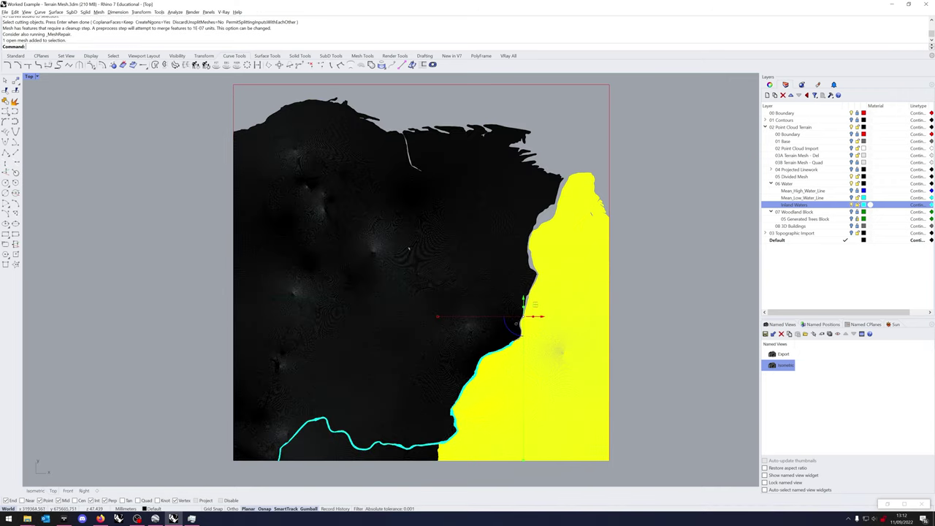
{"action": "left_click", "coordinate": [409, 292]}
{"action": "left_click", "coordinate": [366, 453]}
{"action": "key", "text": "Escape"}
{"action": "scroll", "coordinate": [410, 249], "scroll_direction": "up", "scroll_amount": 5}
{"action": "scroll", "coordinate": [410, 248], "scroll_direction": "down", "scroll_amount": 5}
{"action": "scroll", "coordinate": [410, 249], "scroll_direction": "up", "scroll_amount": 10}
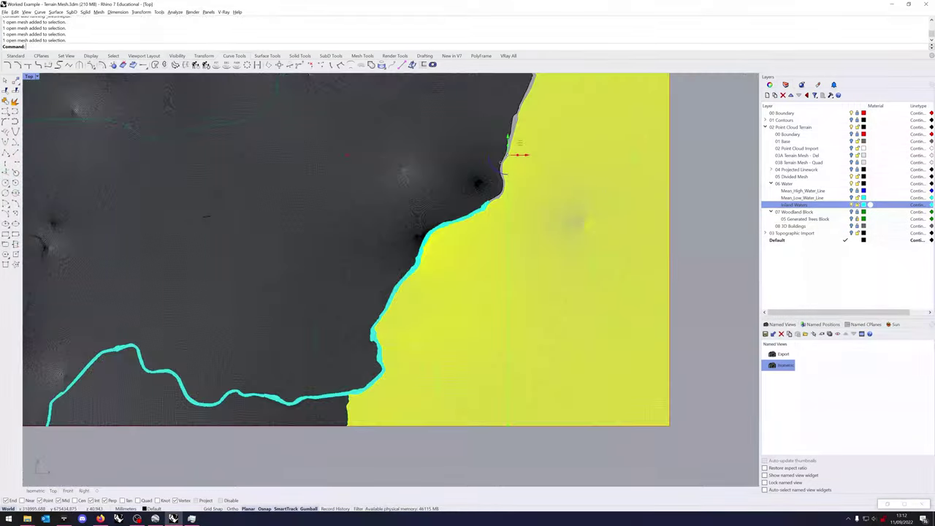
{"action": "scroll", "coordinate": [509, 376], "scroll_direction": "down", "scroll_amount": 4}
{"action": "key", "text": "Escape"}
{"action": "scroll", "coordinate": [441, 389], "scroll_direction": "down", "scroll_amount": 2}
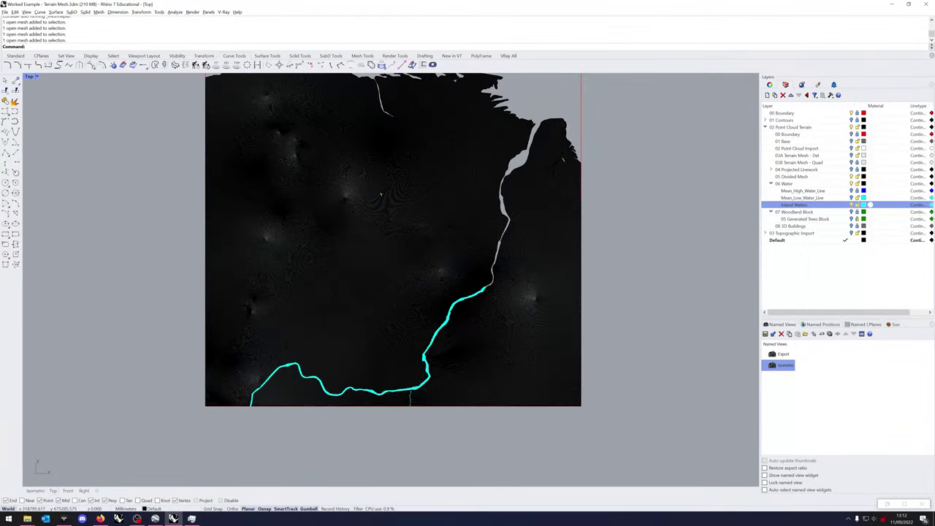
- Hide the eastern land mesh and select the small inland water curves that lie beneath it
{"action": "left_click", "coordinate": [567, 400]}
{"action": "middle_click", "coordinate": [567, 400]}
{"action": "left_click", "coordinate": [559, 406]}
{"action": "scroll", "coordinate": [534, 307], "scroll_direction": "up", "scroll_amount": 6}
{"action": "left_click_drag", "start_coordinate": [614, 211], "coordinate": [614, 211]}
{"action": "scroll", "coordinate": [574, 259], "scroll_direction": "down", "scroll_amount": 2}
{"action": "left_click_drag", "start_coordinate": [401, 431], "coordinate": [433, 365], "text": "shift"}
{"action": "scroll", "coordinate": [426, 347], "scroll_direction": "up", "scroll_amount": 8}
{"action": "scroll", "coordinate": [387, 292], "scroll_direction": "up", "scroll_amount": 2}
{"action": "left_click", "coordinate": [386, 301]}
{"action": "scroll", "coordinate": [386, 301], "scroll_direction": "down", "scroll_amount": 4}
{"action": "scroll", "coordinate": [529, 298], "scroll_direction": "down", "scroll_amount": 6}
{"action": "scroll", "coordinate": [391, 333], "scroll_direction": "up", "scroll_amount": 12}
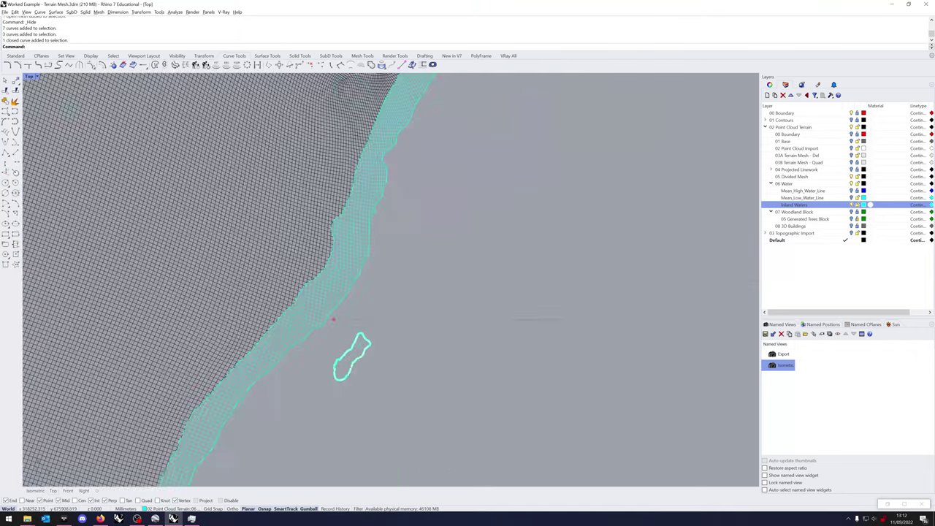
{"action": "left_click", "coordinate": [369, 340], "text": "shift"}
- Show the hidden eastern land mesh again and try to split it with MeshSplit
{"action": "scroll", "coordinate": [460, 314], "scroll_direction": "down", "scroll_amount": 10}
{"action": "middle_click", "coordinate": [479, 325]}
{"action": "left_click", "coordinate": [459, 323]}
{"action": "type", "text": "MeshSplit"}
{"action": "key", "text": "Return"}
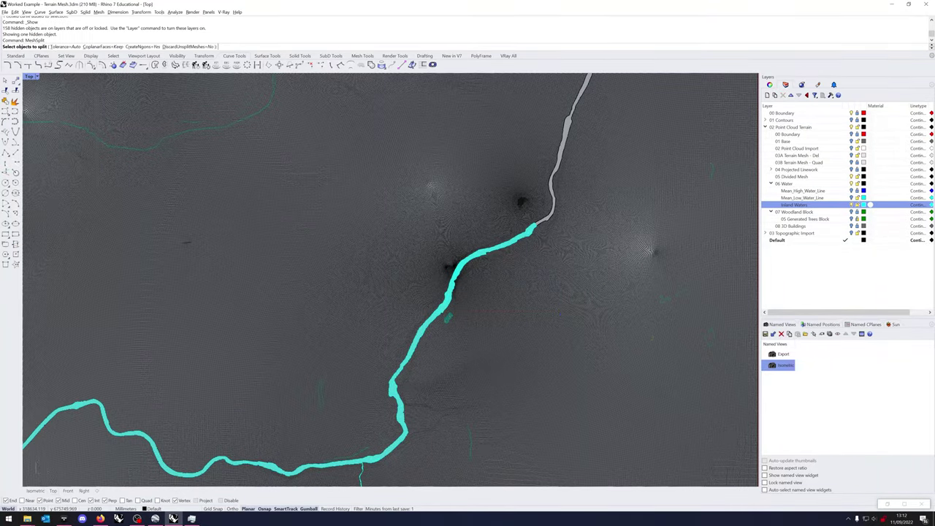
{"action": "left_click", "coordinate": [649, 251]}
{"action": "key", "text": "Return"}
{"action": "scroll", "coordinate": [479, 365], "scroll_direction": "down", "scroll_amount": 8}
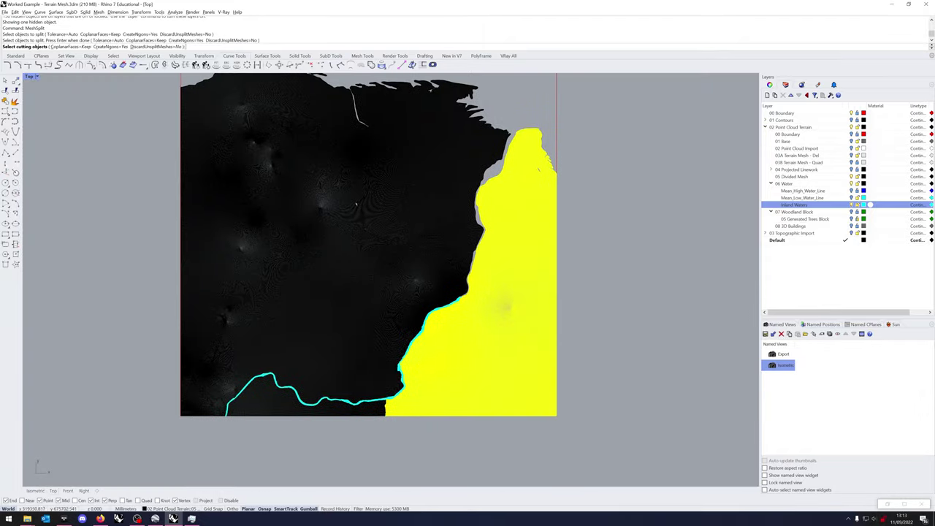
{"action": "key", "text": "Escape"}
- Move the eastern land mesh east along the X axis, clear of the terrain boundary, to expose the curves beneath it
{"action": "right_click_drag", "start_coordinate": [494, 339], "coordinate": [484, 366]}
{"action": "left_click", "coordinate": [483, 376]}
{"action": "key", "text": "Return"}
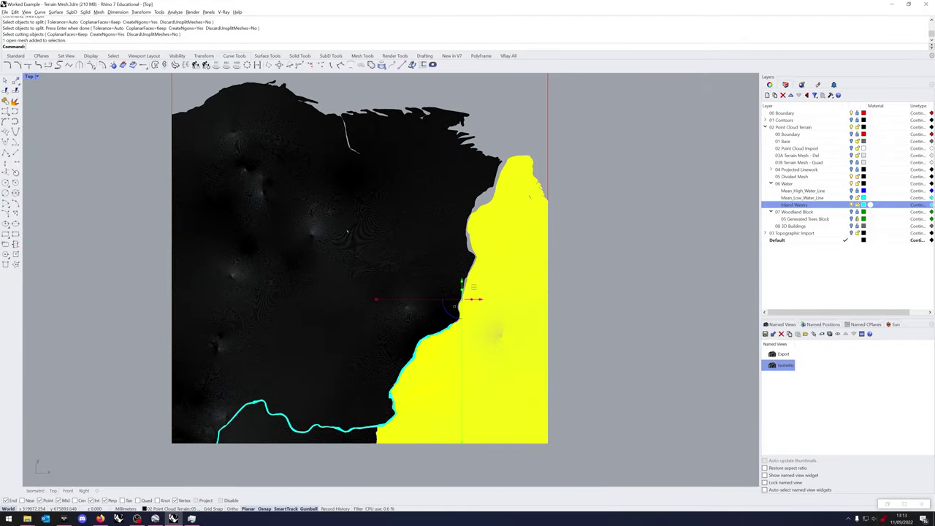
{"action": "key", "text": "Escape"}
{"action": "middle_click", "coordinate": [480, 369]}
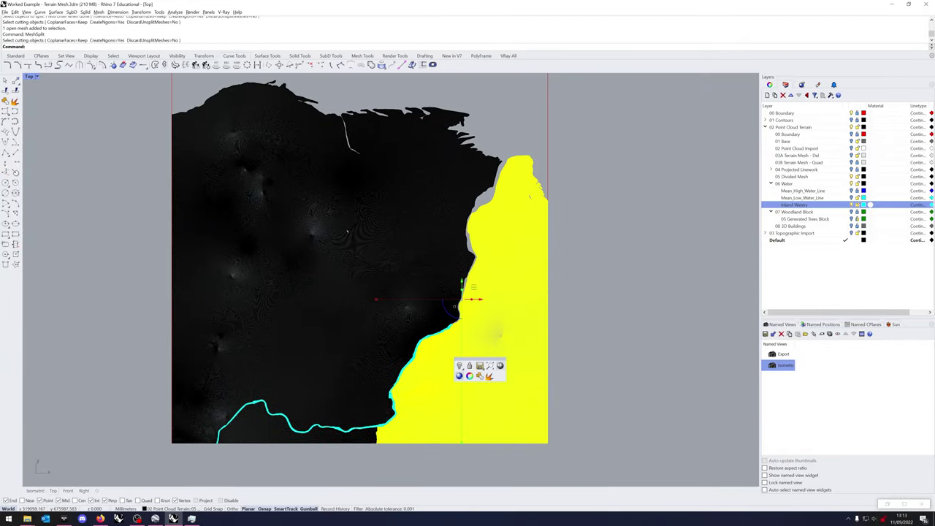
{"action": "left_click", "coordinate": [474, 300]}
{"action": "key", "text": "Return"}
- Select the small inland water curves of the eastern area and move them along X onto the displaced eastern mesh
{"action": "scroll", "coordinate": [496, 379], "scroll_direction": "up", "scroll_amount": 6}
{"action": "left_click_drag", "start_coordinate": [484, 387], "coordinate": [566, 219]}
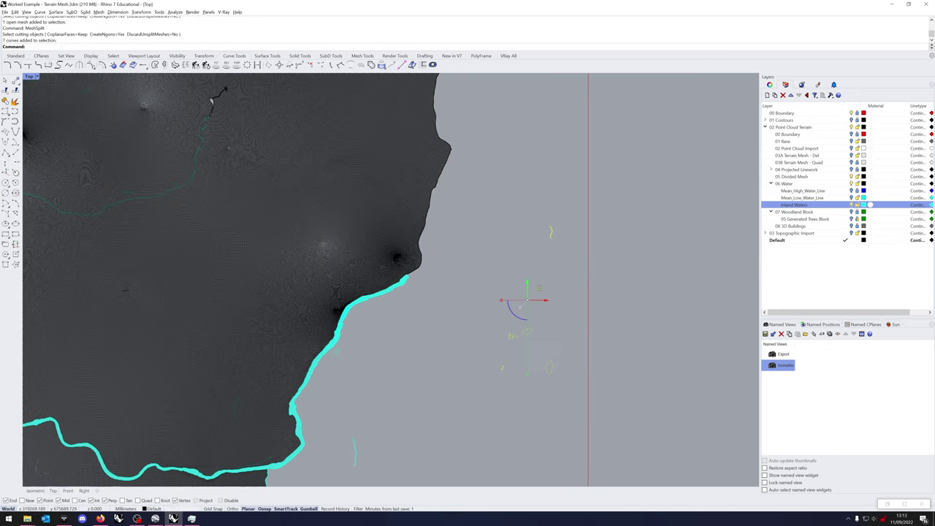
{"action": "right_click_drag", "start_coordinate": [511, 336], "coordinate": [543, 282]}
{"action": "scroll", "coordinate": [387, 336], "scroll_direction": "up", "scroll_amount": 12}
{"action": "left_click_drag", "start_coordinate": [398, 355], "coordinate": [344, 314], "text": "shift"}
{"action": "scroll", "coordinate": [329, 332], "scroll_direction": "down", "scroll_amount": 20}
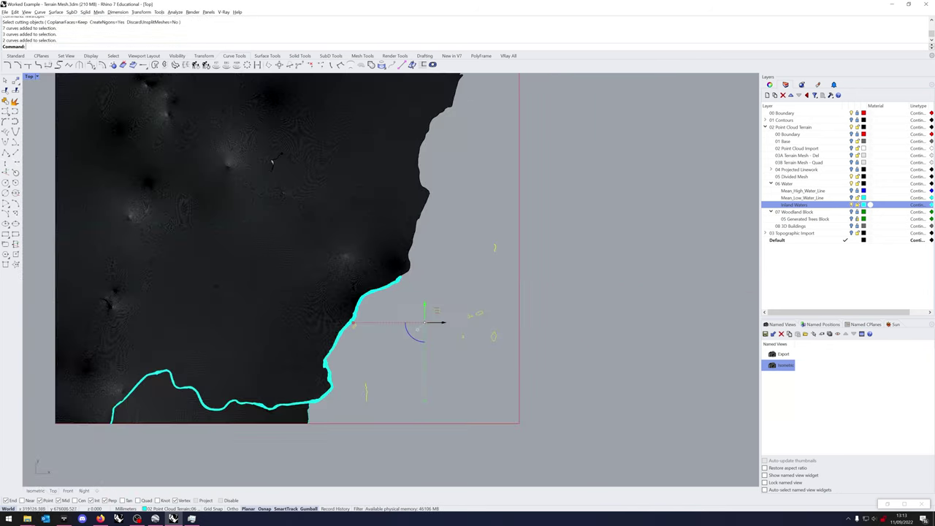
{"action": "scroll", "coordinate": [550, 344], "scroll_direction": "up", "scroll_amount": 10}
{"action": "key", "text": "Escape"}
{"action": "left_click_drag", "start_coordinate": [249, 432], "coordinate": [524, 108]}
{"action": "right_click_drag", "start_coordinate": [482, 233], "coordinate": [562, 269]}
{"action": "key", "text": "Escape"}
- Split the displaced eastern land mesh with MeshSplit, using all the water curves moved alongside it as cutting objects
{"action": "type", "text": "MeshSplit"}
{"action": "key", "text": "Return"}
{"action": "left_click", "coordinate": [460, 336]}
{"action": "key", "text": "Return"}
{"action": "left_click_drag", "start_coordinate": [291, 448], "coordinate": [608, 133]}
{"action": "key", "text": "Return"}
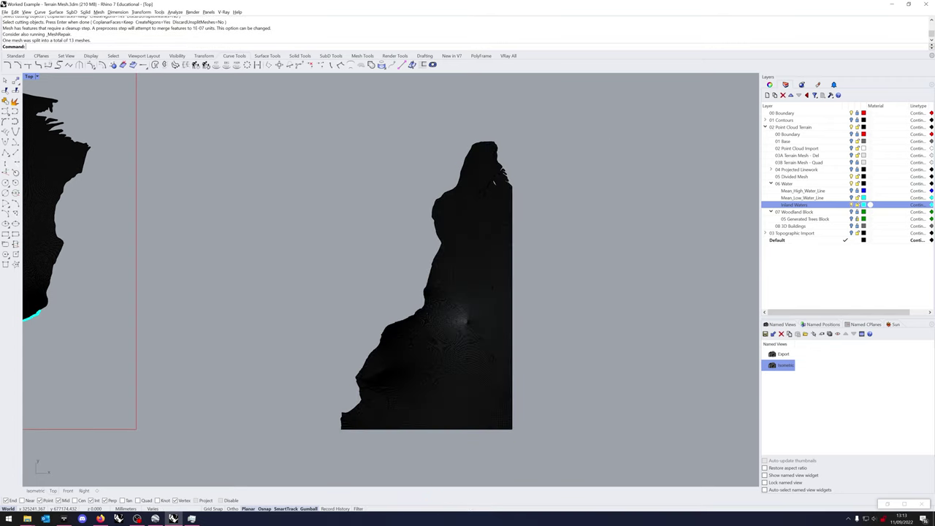
- Move the split eastern land mesh back along X to its original position inside the terrain boundary
{"action": "left_click", "coordinate": [460, 321]}
{"action": "left_click", "coordinate": [444, 286]}
{"action": "type", "text": "-2000"}
{"action": "key", "text": "Return"}
{"action": "key", "text": "Escape"}
- Assign the remaining eastern water pieces to the Inland Waters layer and move them back into place along X
{"action": "scroll", "coordinate": [495, 347], "scroll_direction": "up", "scroll_amount": 8}
{"action": "scroll", "coordinate": [392, 356], "scroll_direction": "up", "scroll_amount": 7}
{"action": "left_click", "coordinate": [376, 372]}
{"action": "scroll", "coordinate": [475, 290], "scroll_direction": "down", "scroll_amount": 15}
{"action": "right_click_drag", "start_coordinate": [475, 290], "coordinate": [513, 284]}
{"action": "left_click_drag", "start_coordinate": [599, 248], "coordinate": [475, 369]}
{"action": "right_click", "coordinate": [793, 205]}
{"action": "left_click", "coordinate": [815, 307]}
{"action": "left_click", "coordinate": [549, 308]}
{"action": "key", "text": "Return"}
{"action": "key", "text": "Escape"}
- Move the southern land mesh aside to look for water curves beneath it, and undo the move
{"action": "right_click_drag", "start_coordinate": [126, 353], "coordinate": [213, 318]}
{"action": "scroll", "coordinate": [212, 319], "scroll_direction": "up", "scroll_amount": 8}
{"action": "left_click", "coordinate": [213, 319]}
{"action": "left_click", "coordinate": [315, 291]}
{"action": "key", "text": "Return"}
{"action": "scroll", "coordinate": [292, 326], "scroll_direction": "up", "scroll_amount": 12}
{"action": "scroll", "coordinate": [385, 317], "scroll_direction": "down", "scroll_amount": 8}
{"action": "key", "text": "ctrl+z"}
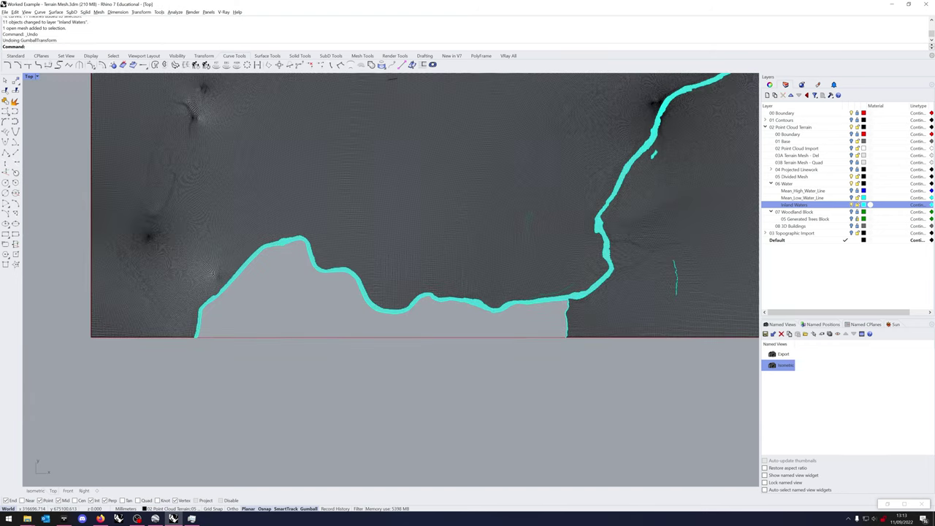
{"action": "scroll", "coordinate": [389, 320], "scroll_direction": "down", "scroll_amount": 9}
{"action": "key", "text": "Escape"}
- Move the large western land mesh west along the X axis, clear of the terrain boundary, to expose its water curves
{"action": "left_click", "coordinate": [406, 190]}
{"action": "left_click", "coordinate": [436, 179]}
{"action": "key", "text": "Return"}
{"action": "right_click_drag", "start_coordinate": [436, 181], "coordinate": [439, 191]}
{"action": "key", "text": "Escape"}
- Select all inland water curves within the western area and move them along X onto the displaced western mesh
{"action": "scroll", "coordinate": [318, 111], "scroll_direction": "up", "scroll_amount": 10}
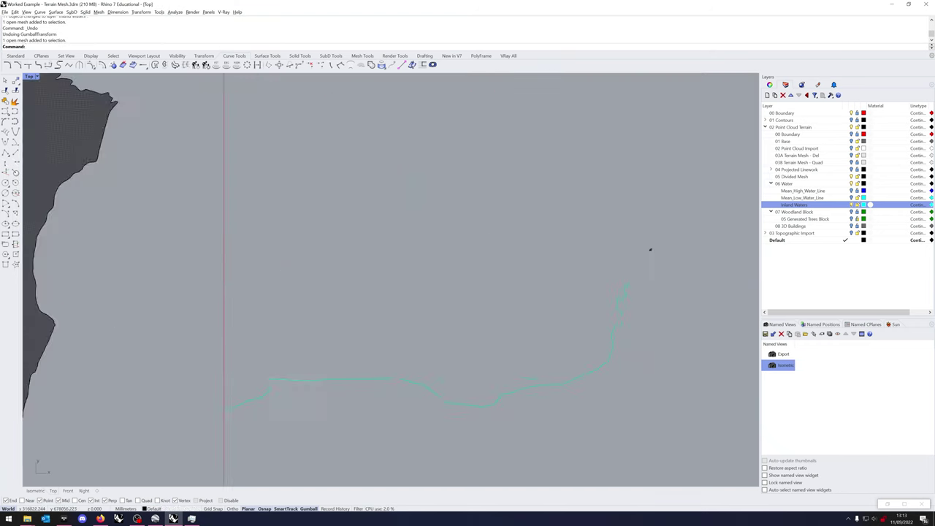
{"action": "left_click", "coordinate": [419, 192]}
{"action": "scroll", "coordinate": [410, 243], "scroll_direction": "down", "scroll_amount": 8}
{"action": "mouse_move", "coordinate": [319, 336]}
{"action": "left_mouse_down"}
{"action": "mouse_move", "coordinate": [304, 352]}
{"action": "mouse_move", "coordinate": [501, 156]}
{"action": "left_mouse_up"}
{"action": "scroll", "coordinate": [544, 409], "scroll_direction": "up", "scroll_amount": 4}
{"action": "left_click_drag", "start_coordinate": [662, 312], "coordinate": [662, 312], "text": "shift"}
{"action": "right_click_drag", "start_coordinate": [563, 409], "coordinate": [540, 278]}
{"action": "left_click", "coordinate": [505, 276], "text": "shift"}
{"action": "left_click", "coordinate": [501, 300], "text": "shift"}
{"action": "scroll", "coordinate": [504, 276], "scroll_direction": "up", "scroll_amount": 6}
{"action": "right_click_drag", "start_coordinate": [591, 424], "coordinate": [549, 311]}
{"action": "scroll", "coordinate": [549, 311], "scroll_direction": "up", "scroll_amount": 6}
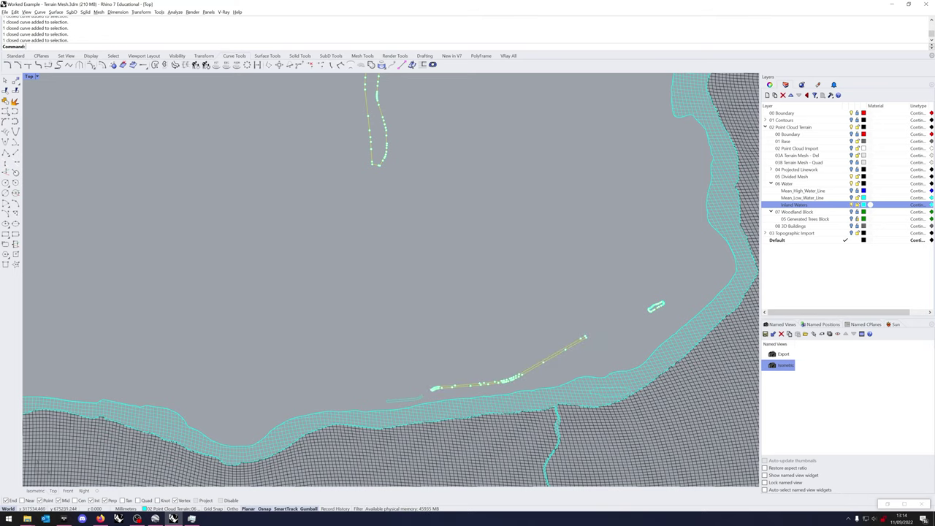
{"action": "scroll", "coordinate": [501, 234], "scroll_direction": "down", "scroll_amount": 8}
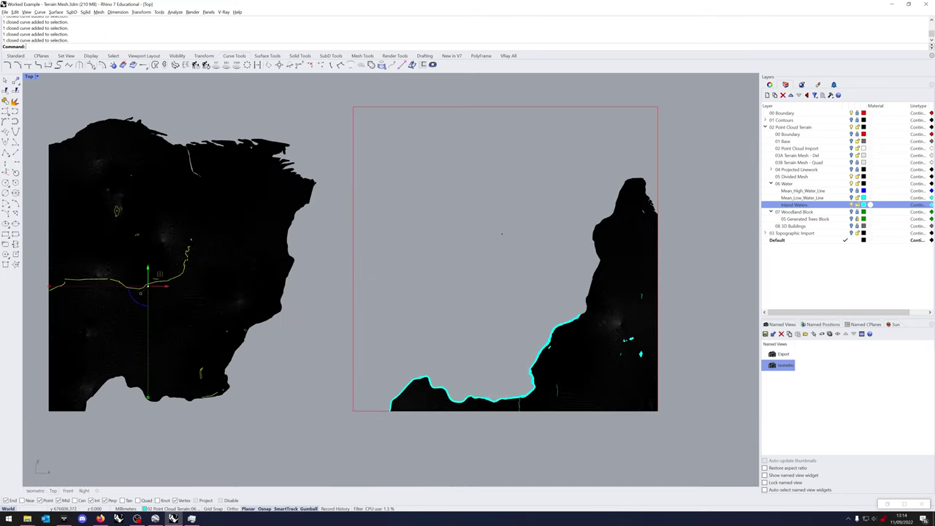
{"action": "key", "text": "Escape"}
- Split the displaced western land mesh with MeshSplit, using all the water curves lying on it as cutting objects
{"action": "scroll", "coordinate": [497, 310], "scroll_direction": "down", "scroll_amount": 4}
{"action": "left_click", "coordinate": [307, 299]}
{"action": "key", "text": "Return"}
{"action": "scroll", "coordinate": [166, 326], "scroll_direction": "up", "scroll_amount": 2}
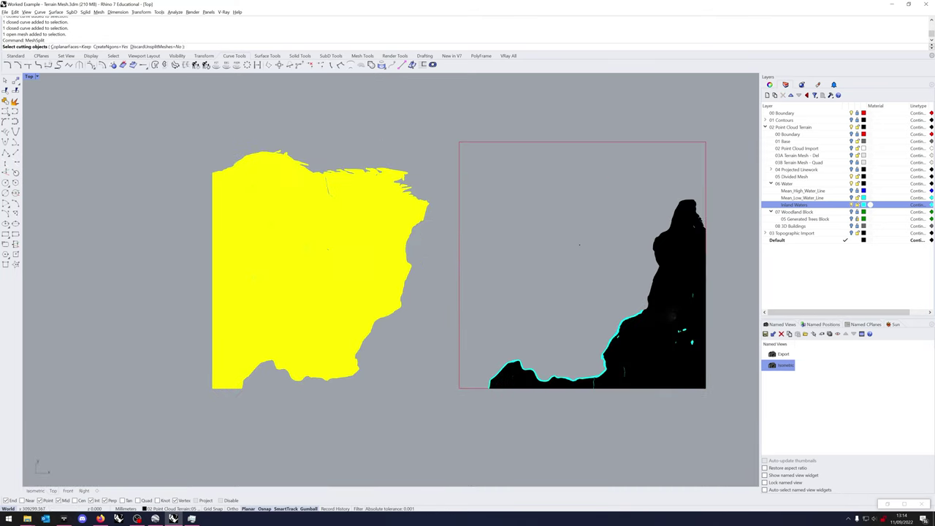
{"action": "left_click_drag", "start_coordinate": [173, 414], "coordinate": [423, 154]}
{"action": "key", "text": "Return"}
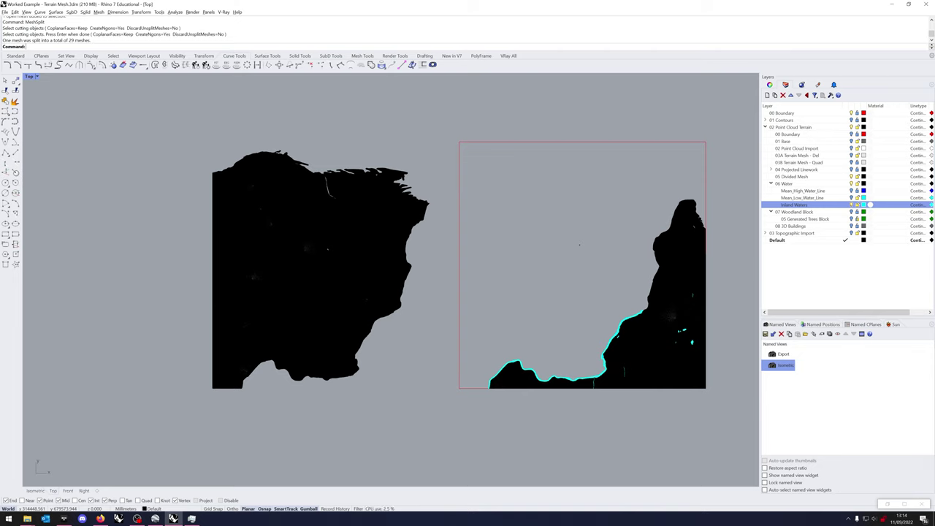
- Move the split western land mesh back along X to its original position inside the terrain boundary
{"action": "left_click", "coordinate": [265, 223]}
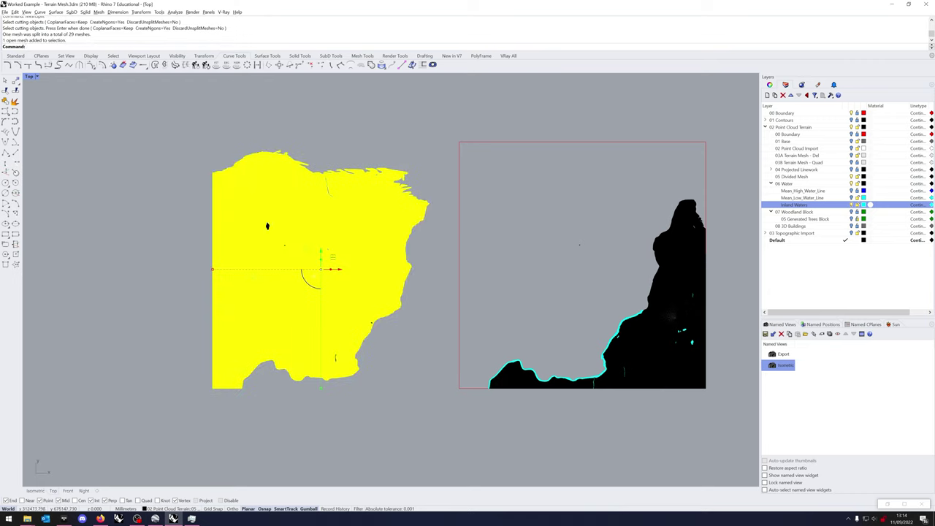
{"action": "key", "text": "Return"}
{"action": "key", "text": "Escape"}
- Find the small land islands enclosed by the western water pieces and move them back to their original position
{"action": "scroll", "coordinate": [252, 228], "scroll_direction": "up", "scroll_amount": 20}
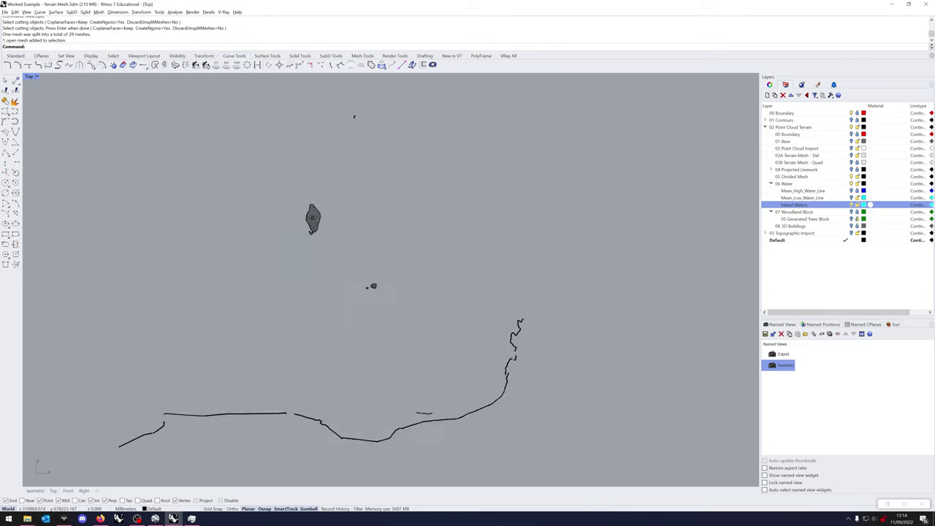
{"action": "left_click", "coordinate": [350, 219]}
{"action": "scroll", "coordinate": [300, 235], "scroll_direction": "down", "scroll_amount": 15}
{"action": "scroll", "coordinate": [294, 216], "scroll_direction": "up", "scroll_amount": 2}
{"action": "scroll", "coordinate": [363, 289], "scroll_direction": "up", "scroll_amount": 15}
{"action": "scroll", "coordinate": [314, 182], "scroll_direction": "down", "scroll_amount": 20}
{"action": "scroll", "coordinate": [389, 361], "scroll_direction": "up", "scroll_amount": 20}
{"action": "left_click", "coordinate": [422, 340]}
{"action": "left_click", "coordinate": [440, 341]}
{"action": "key", "text": "Return"}
- Assign the remaining western water pieces to the Inland Waters layer and move them with their curves back into place
{"action": "scroll", "coordinate": [376, 329], "scroll_direction": "down", "scroll_amount": 20}
{"action": "scroll", "coordinate": [446, 323], "scroll_direction": "down", "scroll_amount": 12}
{"action": "left_click_drag", "start_coordinate": [288, 361], "coordinate": [474, 198]}
{"action": "right_click_drag", "start_coordinate": [475, 219], "coordinate": [408, 243]}
{"action": "right_click", "coordinate": [834, 204]}
{"action": "left_click", "coordinate": [871, 320]}
{"action": "left_click", "coordinate": [344, 292]}
{"action": "key", "text": "Return"}
{"action": "right_click_drag", "start_coordinate": [545, 291], "coordinate": [392, 313]}
{"action": "key", "text": "Escape"}
- Turn off and lock the Inland Waters layer to reveal the gaps left in the land meshes
{"action": "scroll", "coordinate": [403, 291], "scroll_direction": "up", "scroll_amount": 4}
{"action": "left_click", "coordinate": [851, 205]}
{"action": "left_click", "coordinate": [857, 204]}
{"action": "right_click_drag", "start_coordinate": [687, 183], "coordinate": [670, 197]}
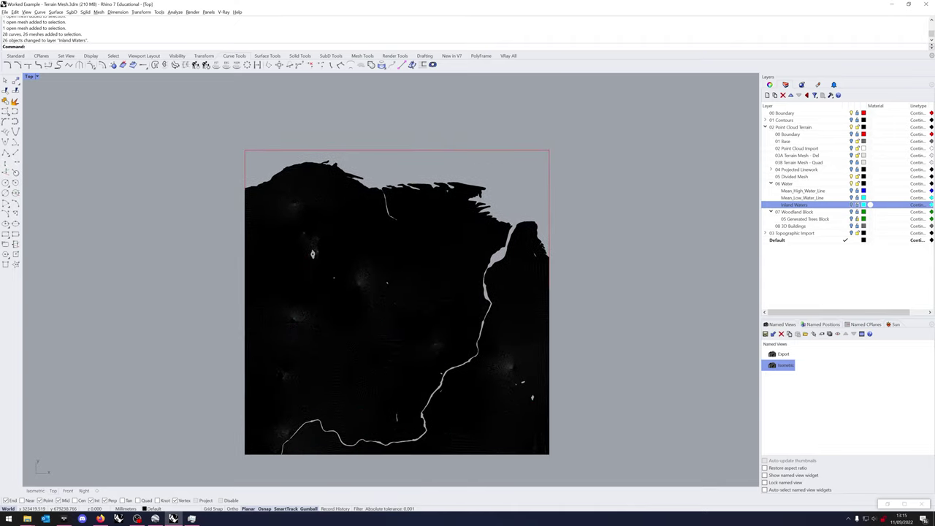
- Lock and turn off the 06 Water parent layer, toggling its three sublayers' visibility, and collapse the group
{"action": "left_click", "coordinate": [857, 184]}
{"action": "left_click", "coordinate": [851, 191]}
{"action": "left_click", "coordinate": [851, 197]}
{"action": "left_click", "coordinate": [851, 205]}
{"action": "left_click", "coordinate": [851, 183]}
{"action": "left_click", "coordinate": [771, 183]}
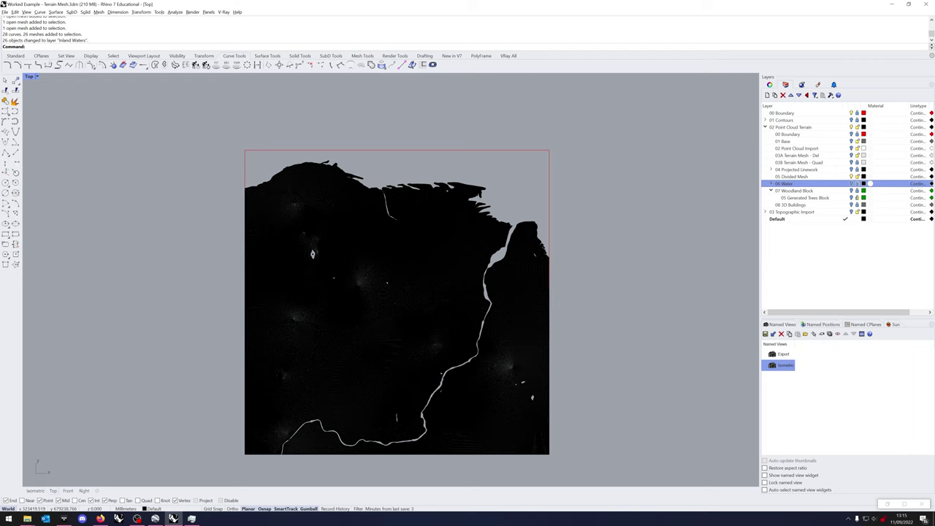
- Expand and unlock the 06 Water group, leaving Mean_Low_Water_Line as its only visible sublayer
{"action": "key", "text": "Right"}
{"action": "key", "text": "Down"}
{"action": "left_click", "coordinate": [857, 184]}
{"action": "left_click", "coordinate": [851, 205]}
{"action": "left_click", "coordinate": [851, 190]}
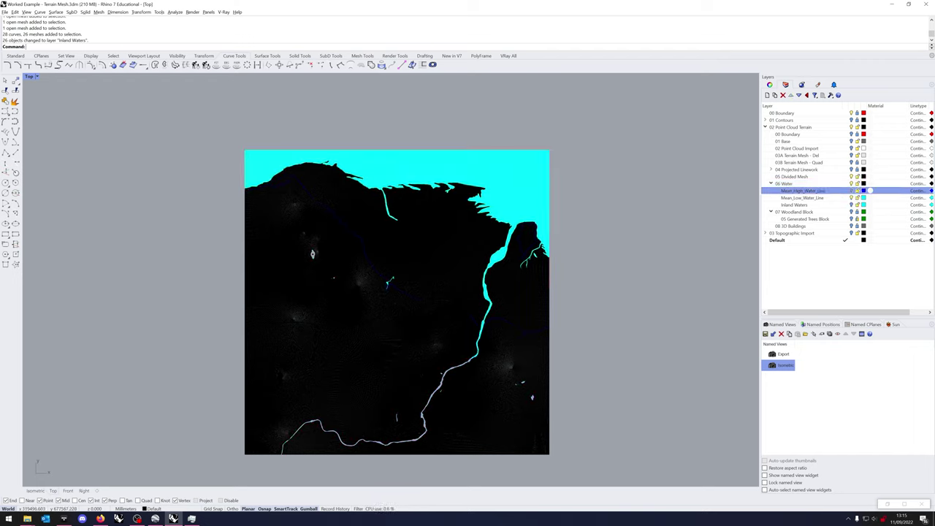
- Hide the large black land meshes on both sides of the river
{"action": "left_click", "coordinate": [523, 264]}
{"action": "left_click", "coordinate": [312, 254], "text": "shift"}
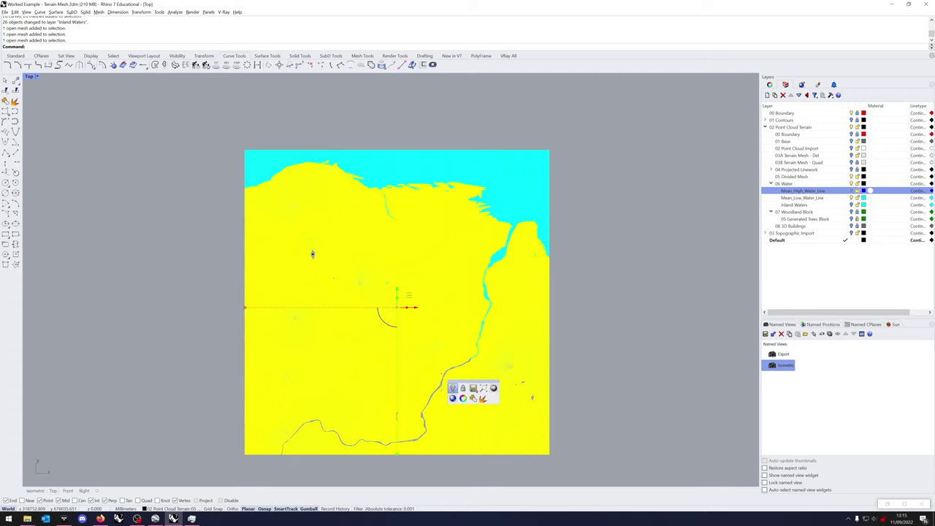
{"action": "key", "text": "ctrl+h"}
- Use MeshSplit on the large sea and river mesh, picking the low-water outlines around the estuary as cutting objects
{"action": "scroll", "coordinate": [516, 245], "scroll_direction": "up", "scroll_amount": 12}
{"action": "left_click", "coordinate": [497, 191]}
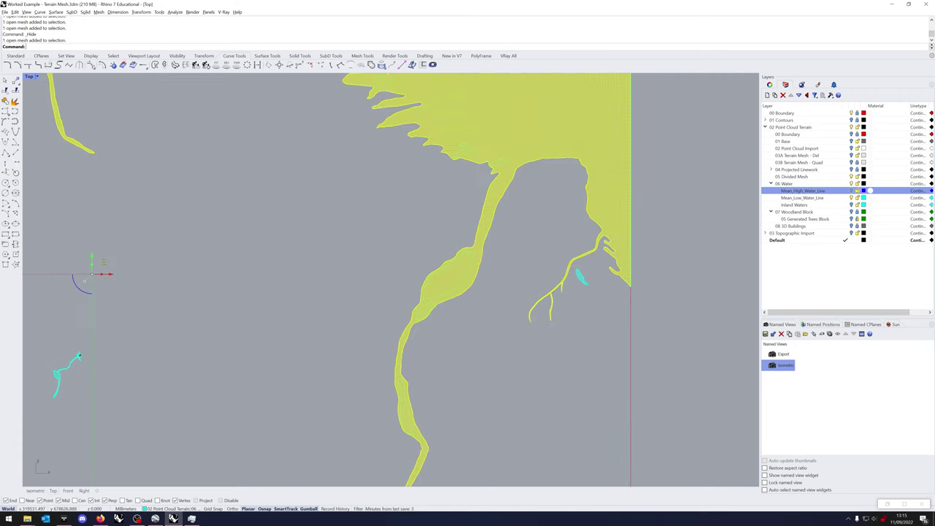
{"action": "type", "text": "MeshSplit"}
{"action": "key", "text": "Return"}
{"action": "scroll", "coordinate": [528, 142], "scroll_direction": "up", "scroll_amount": 4}
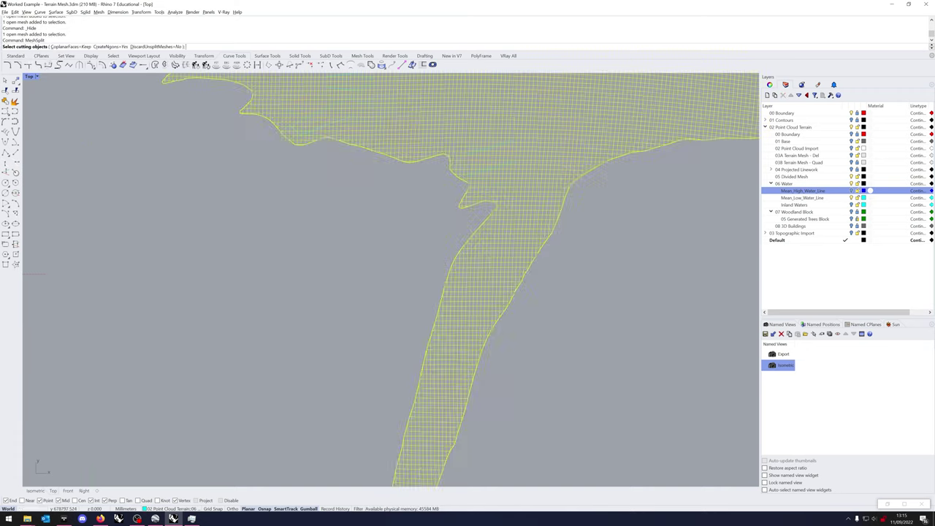
{"action": "left_click", "coordinate": [505, 165]}
{"action": "scroll", "coordinate": [369, 97], "scroll_direction": "up", "scroll_amount": 8}
{"action": "right_click_drag", "start_coordinate": [369, 97], "coordinate": [394, 190]}
{"action": "left_click", "coordinate": [409, 193]}
{"action": "left_click", "coordinate": [365, 172]}
{"action": "left_click", "coordinate": [354, 192]}
{"action": "scroll", "coordinate": [365, 175], "scroll_direction": "down", "scroll_amount": 12}
{"action": "scroll", "coordinate": [344, 431], "scroll_direction": "up", "scroll_amount": 14}
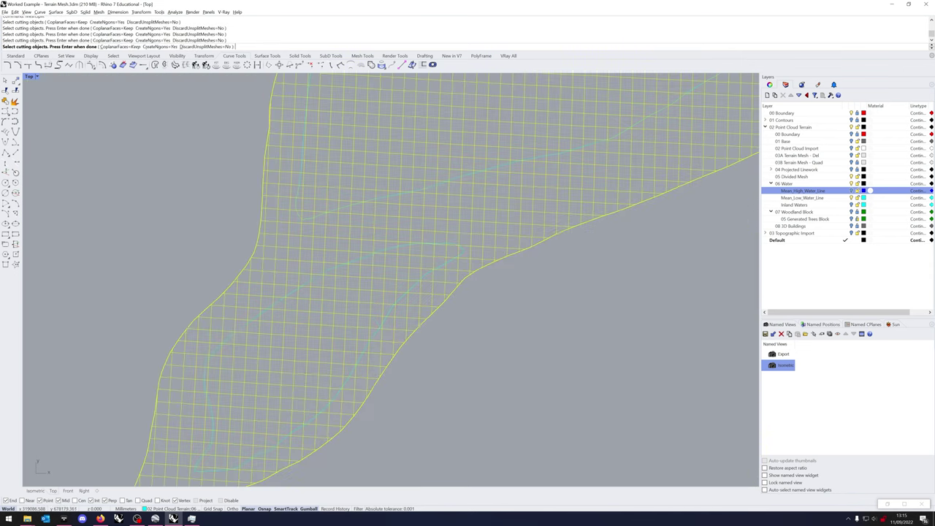
{"action": "left_click", "coordinate": [448, 179]}
- Check the rest of the river and coastline for remaining cutting curves, and complete the water mesh split
{"action": "scroll", "coordinate": [570, 84], "scroll_direction": "down", "scroll_amount": 10}
{"action": "scroll", "coordinate": [406, 445], "scroll_direction": "up", "scroll_amount": 11}
{"action": "scroll", "coordinate": [446, 256], "scroll_direction": "down", "scroll_amount": 15}
{"action": "right_click_drag", "start_coordinate": [450, 271], "coordinate": [451, 76]}
{"action": "scroll", "coordinate": [555, 292], "scroll_direction": "down", "scroll_amount": 15}
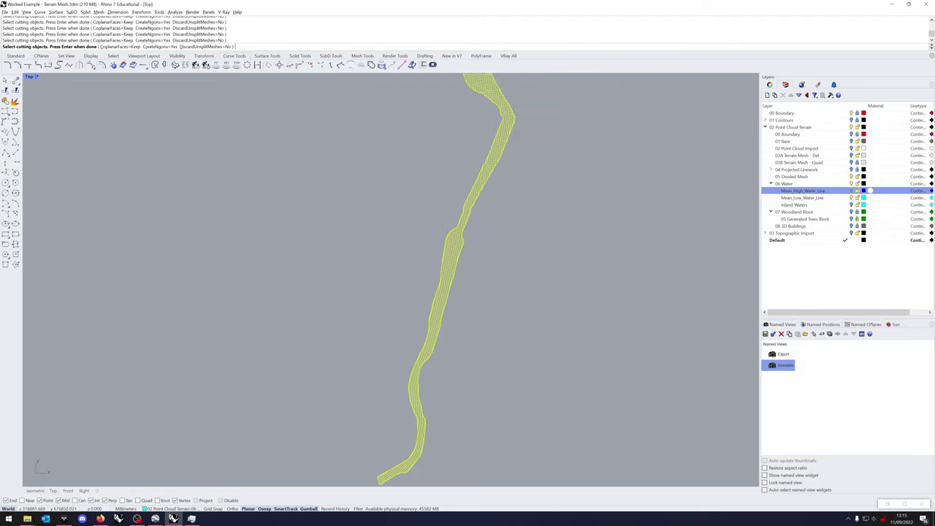
{"action": "right_click_drag", "start_coordinate": [555, 293], "coordinate": [742, 446]}
{"action": "scroll", "coordinate": [391, 277], "scroll_direction": "up", "scroll_amount": 8}
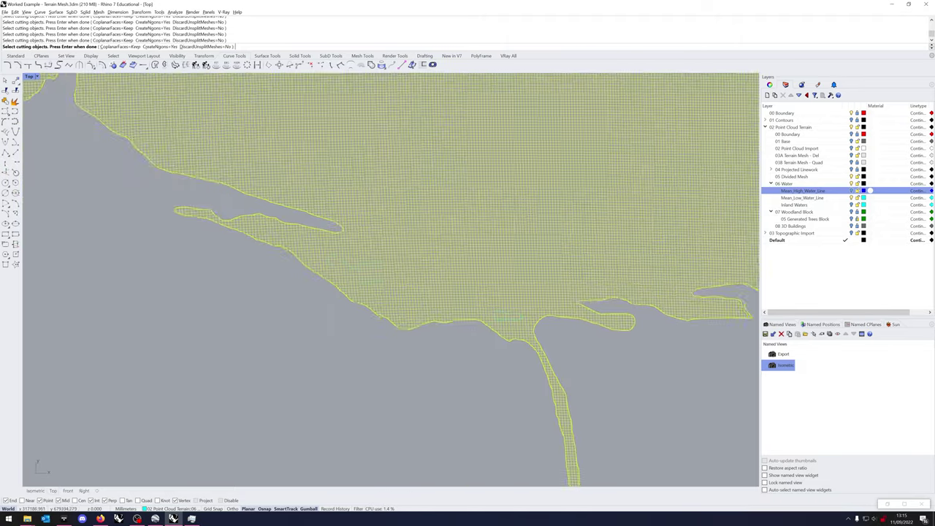
{"action": "scroll", "coordinate": [391, 278], "scroll_direction": "down", "scroll_amount": 2}
{"action": "scroll", "coordinate": [420, 216], "scroll_direction": "up", "scroll_amount": 9}
{"action": "scroll", "coordinate": [597, 317], "scroll_direction": "down", "scroll_amount": 16}
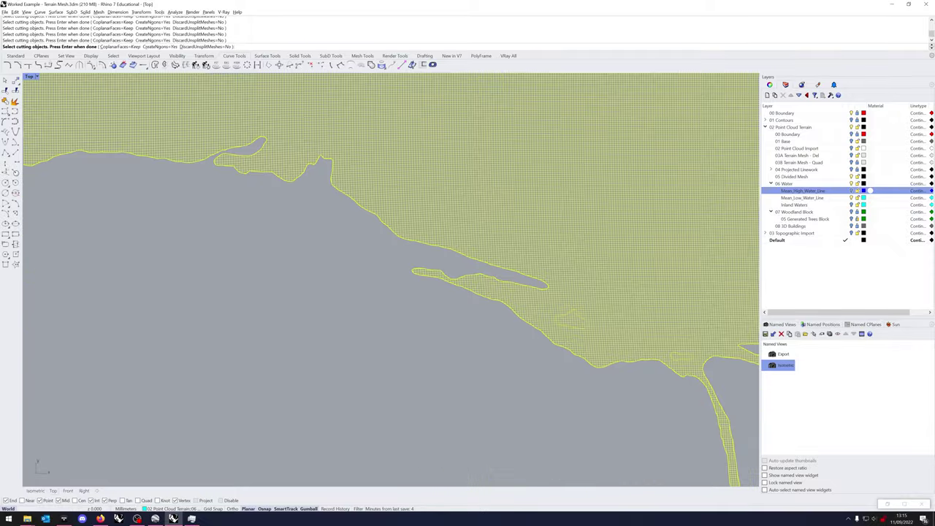
{"action": "right_click_drag", "start_coordinate": [219, 241], "coordinate": [668, 314]}
{"action": "right_click_drag", "start_coordinate": [292, 329], "coordinate": [672, 219]}
{"action": "scroll", "coordinate": [488, 278], "scroll_direction": "up", "scroll_amount": 8}
{"action": "scroll", "coordinate": [487, 292], "scroll_direction": "down", "scroll_amount": 14}
{"action": "right_click_drag", "start_coordinate": [584, 255], "coordinate": [205, 330]}
{"action": "scroll", "coordinate": [453, 190], "scroll_direction": "up", "scroll_amount": 8}
{"action": "right_click_drag", "start_coordinate": [555, 380], "coordinate": [259, 181]}
{"action": "scroll", "coordinate": [162, 267], "scroll_direction": "down", "scroll_amount": 6}
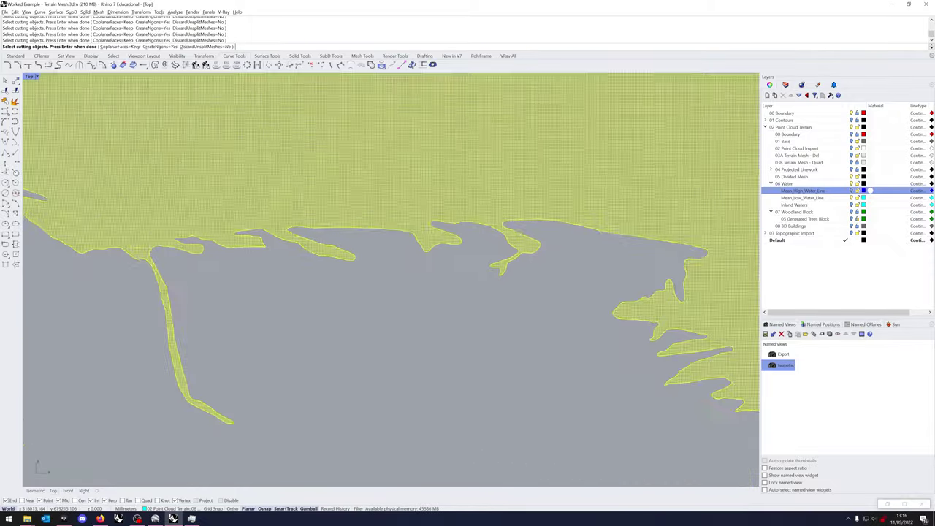
{"action": "scroll", "coordinate": [212, 261], "scroll_direction": "down", "scroll_amount": 4}
{"action": "key", "text": "Return"}
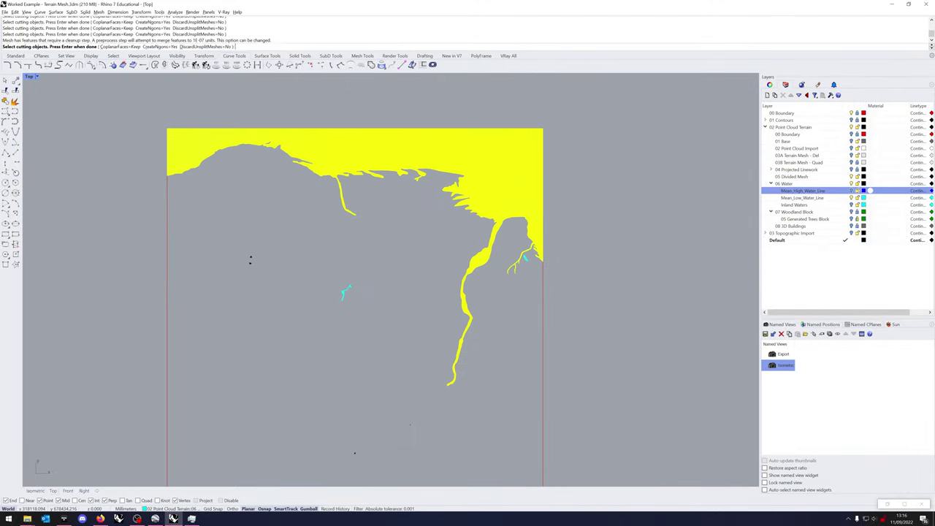
- Lock all curves and the main sea and river mesh to isolate the split-off pieces
{"action": "type", "text": "SelCrv"}
{"action": "key", "text": "Return"}
{"action": "type", "text": "Lock"}
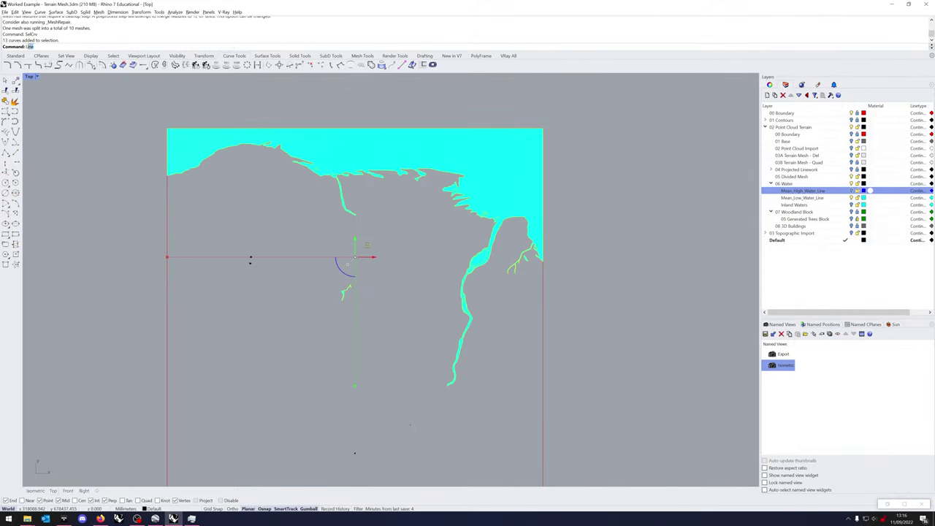
{"action": "key", "text": "Return"}
{"action": "left_click", "coordinate": [421, 166]}
{"action": "middle_click", "coordinate": [420, 248]}
{"action": "left_click", "coordinate": [411, 244]}
- Assign the unlocked mesh pieces along the river and coast to the 05 Divided Mesh layer
{"action": "left_click_drag", "start_coordinate": [418, 347], "coordinate": [535, 203]}
{"action": "left_click_drag", "start_coordinate": [306, 187], "coordinate": [345, 157], "text": "shift"}
{"action": "right_click_drag", "start_coordinate": [345, 183], "coordinate": [378, 191]}
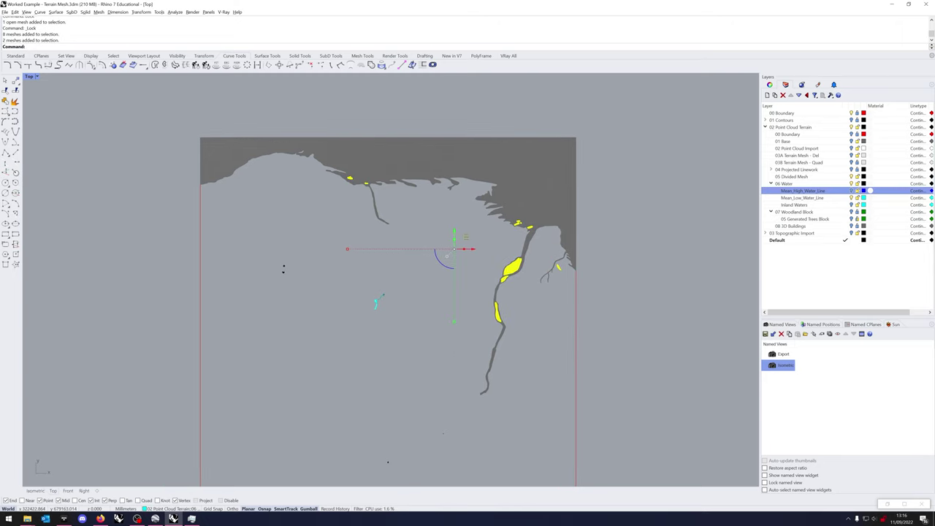
{"action": "right_click", "coordinate": [798, 176]}
{"action": "left_click", "coordinate": [826, 295]}
- Assign the tiny mesh fragment at the tip of the small inland creek to the 05 Divided Mesh layer
{"action": "scroll", "coordinate": [386, 273], "scroll_direction": "up", "scroll_amount": 10}
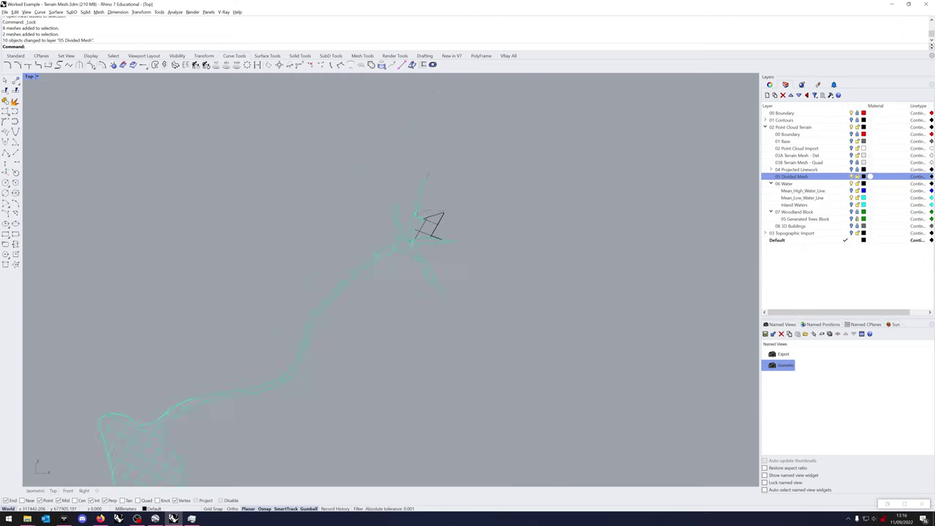
{"action": "left_click", "coordinate": [427, 219]}
{"action": "right_click", "coordinate": [798, 176]}
{"action": "left_click", "coordinate": [833, 292]}
{"action": "scroll", "coordinate": [344, 313], "scroll_direction": "down", "scroll_amount": 10}
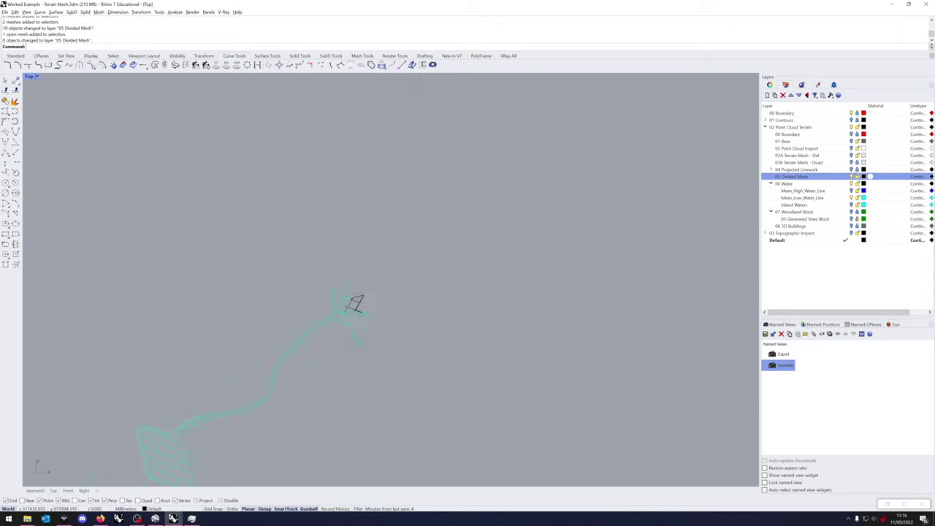
- Unlock and show all locked and hidden objects, and turn off the Mean_Low_Water_Line layer
{"action": "middle_click", "coordinate": [584, 243]}
{"action": "right_click", "coordinate": [599, 250]}
{"action": "left_click", "coordinate": [851, 197]}
{"action": "right_click_drag", "start_coordinate": [354, 304], "coordinate": [433, 263]}
{"action": "type", "text": "Sh"}
{"action": "key", "text": "Return"}
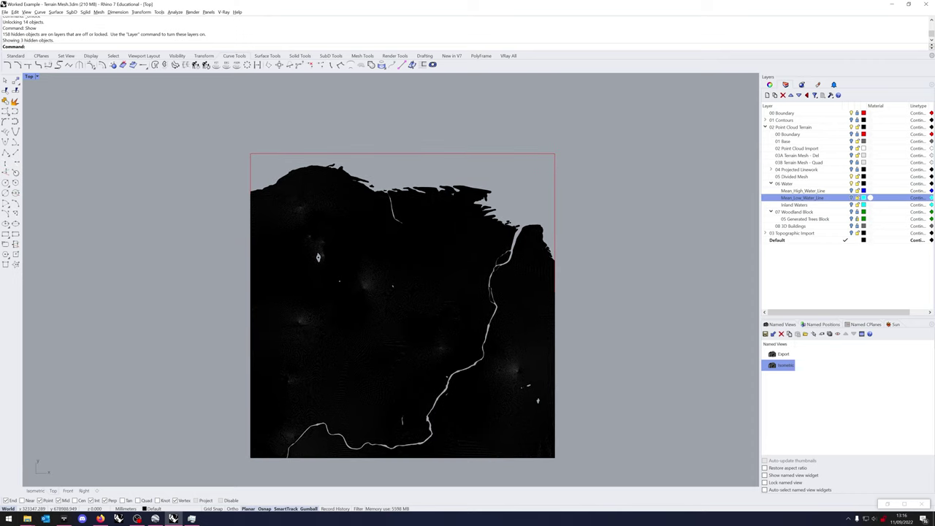
- Expand the 04 Projected Linework group through AREA and NATURAL to list the Shore sublayers
{"action": "left_click", "coordinate": [771, 169]}
{"action": "left_click", "coordinate": [777, 176]}
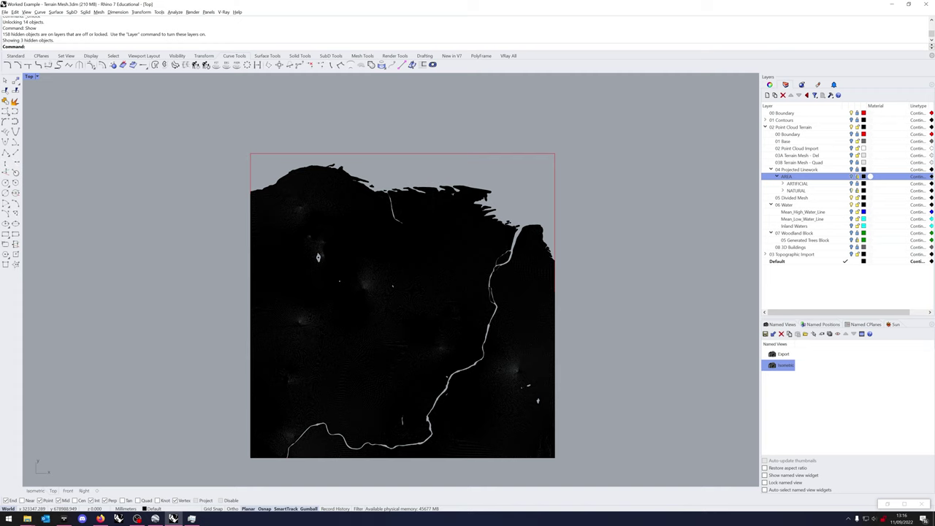
{"action": "left_click", "coordinate": [783, 190]}
{"action": "left_click", "coordinate": [786, 176]}
{"action": "left_click", "coordinate": [808, 212]}
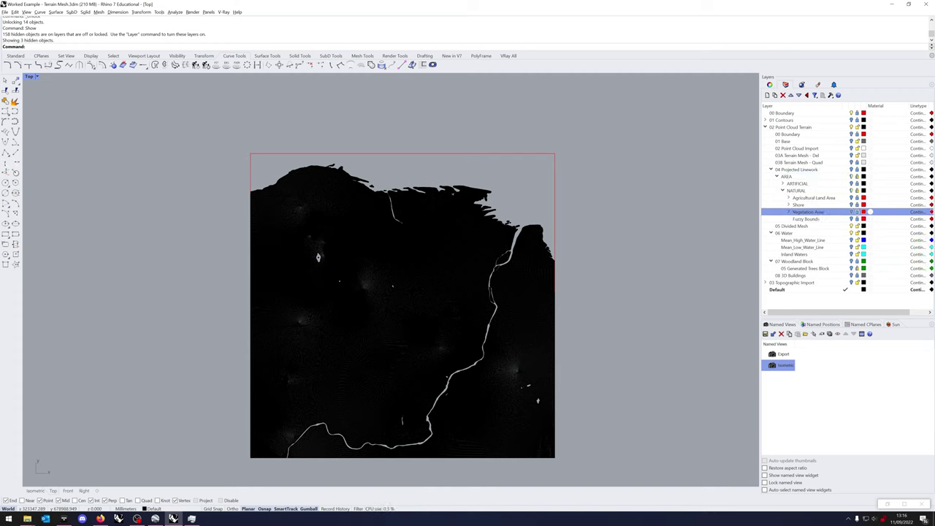
{"action": "left_click", "coordinate": [788, 212]}
{"action": "left_click", "coordinate": [818, 233]}
{"action": "left_click", "coordinate": [788, 212]}
{"action": "left_click", "coordinate": [788, 204]}
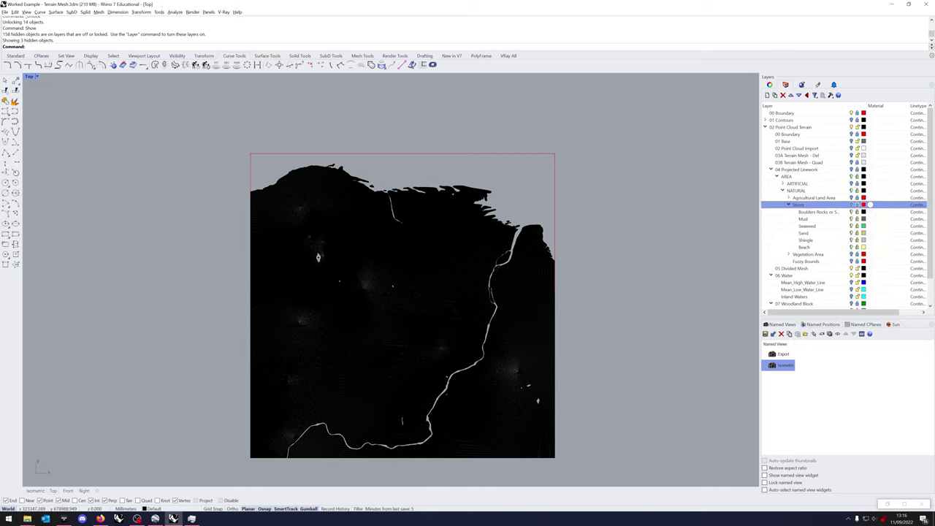
- Turn on and unlock the 04 Projected Linework layer, and unlock its Shore sublayer
{"action": "left_click", "coordinate": [851, 169]}
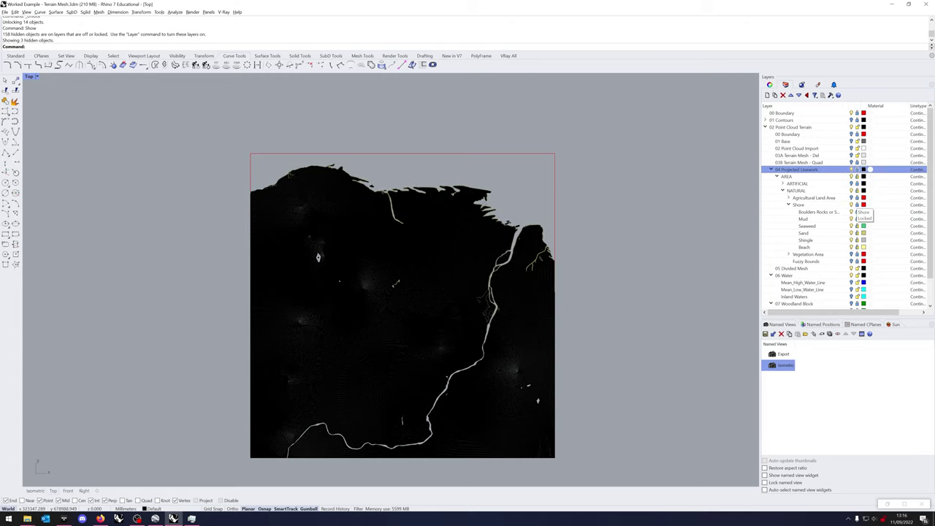
{"action": "left_click", "coordinate": [857, 204]}
{"action": "left_click", "coordinate": [857, 170]}
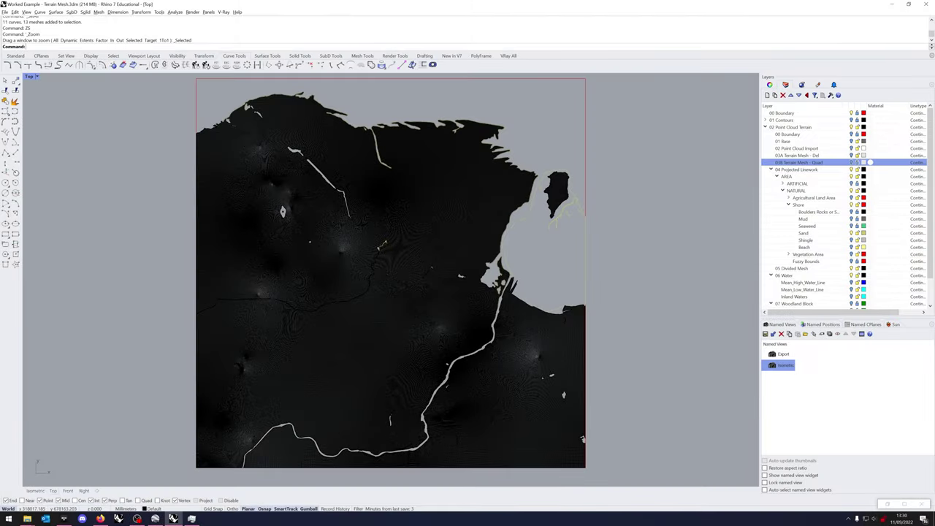
- Copy the large western land mesh by -5000 along the X axis
{"action": "left_click", "coordinate": [382, 244]}
{"action": "left_click", "coordinate": [385, 279]}
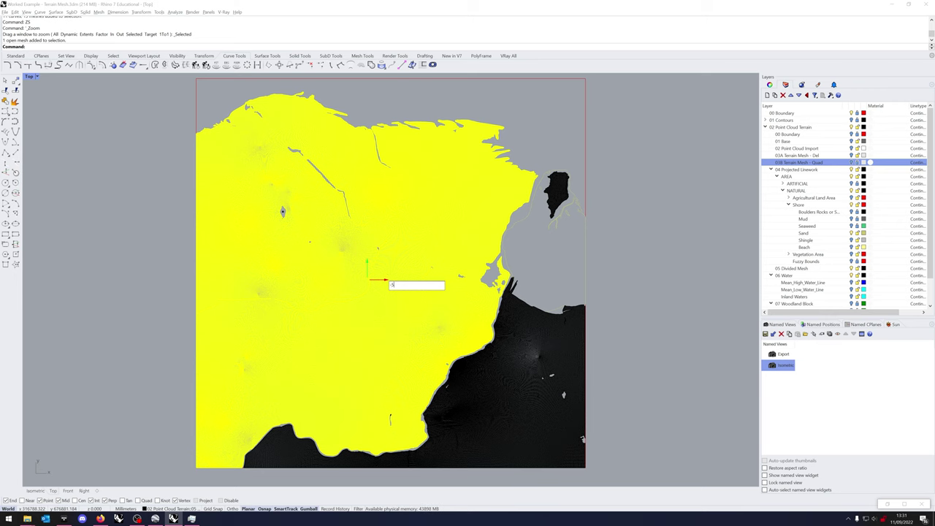
{"action": "type", "text": "-5000"}
{"action": "key", "text": "Return"}
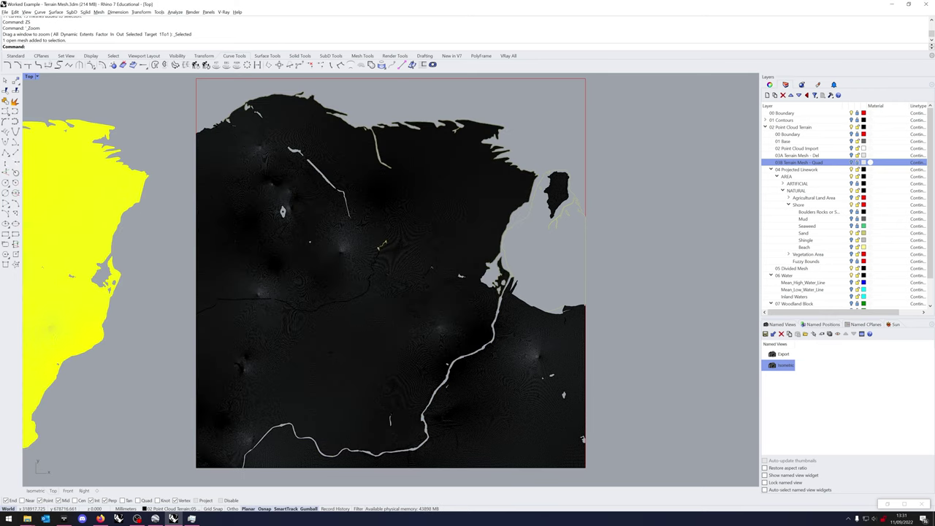
{"action": "key", "text": "Escape"}
- Copy the closed shoreline curve onto the copied land mesh in the negative X direction
{"action": "scroll", "coordinate": [515, 159], "scroll_direction": "up", "scroll_amount": 20}
{"action": "left_click", "coordinate": [534, 187]}
{"action": "left_click", "coordinate": [563, 200]}
{"action": "scroll", "coordinate": [461, 230], "scroll_direction": "down", "scroll_amount": 20}
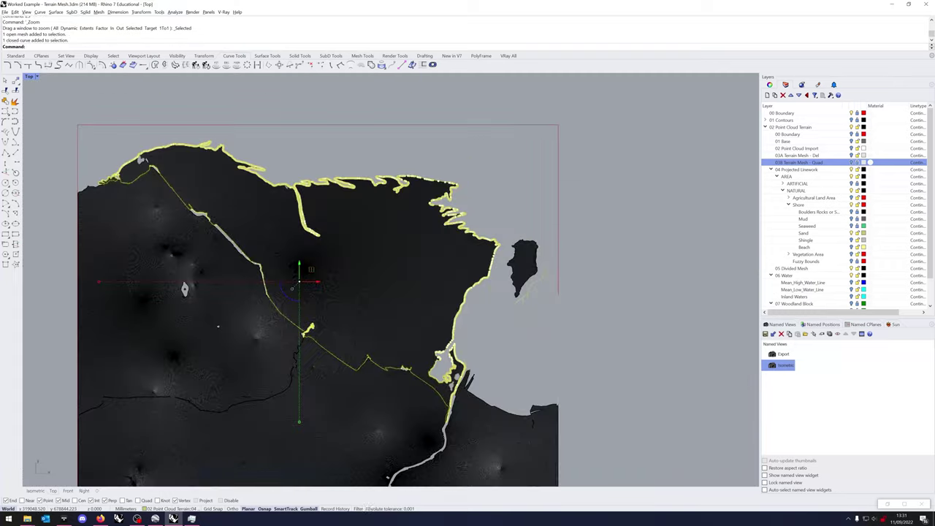
{"action": "left_click", "coordinate": [395, 260]}
{"action": "key", "text": "Return"}
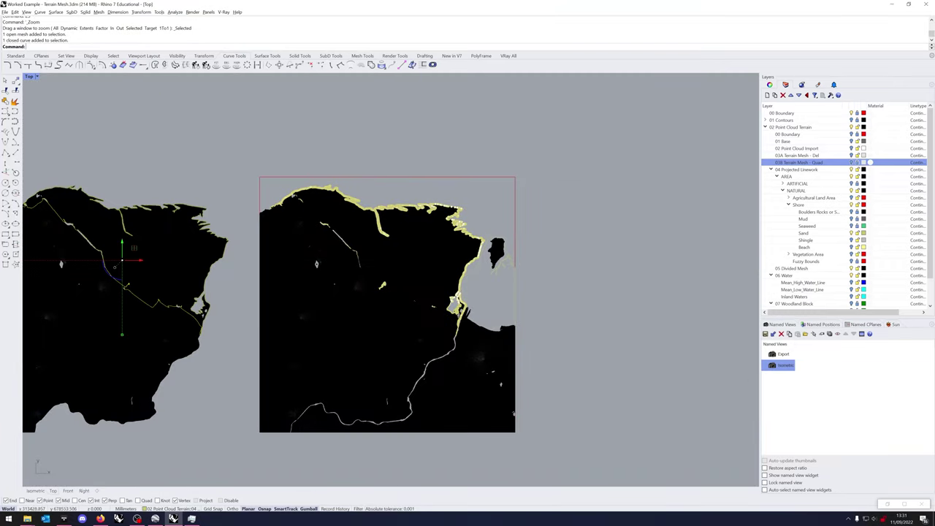
- Move the copied shoreline curve by 5000*2 along the X axis to the empty side of the terrain
{"action": "left_click", "coordinate": [143, 260]}
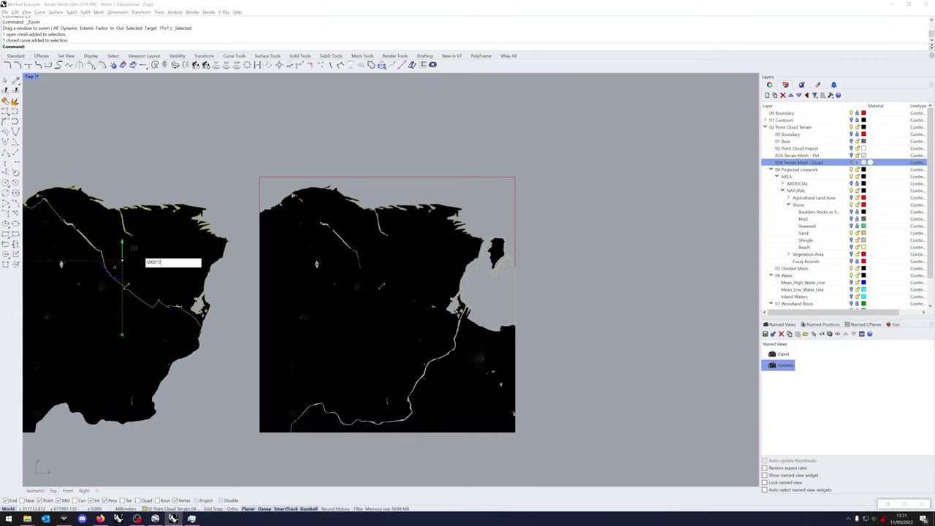
{"action": "type", "text": "*2"}
{"action": "key", "text": "Return"}
{"action": "key", "text": "Delete"}
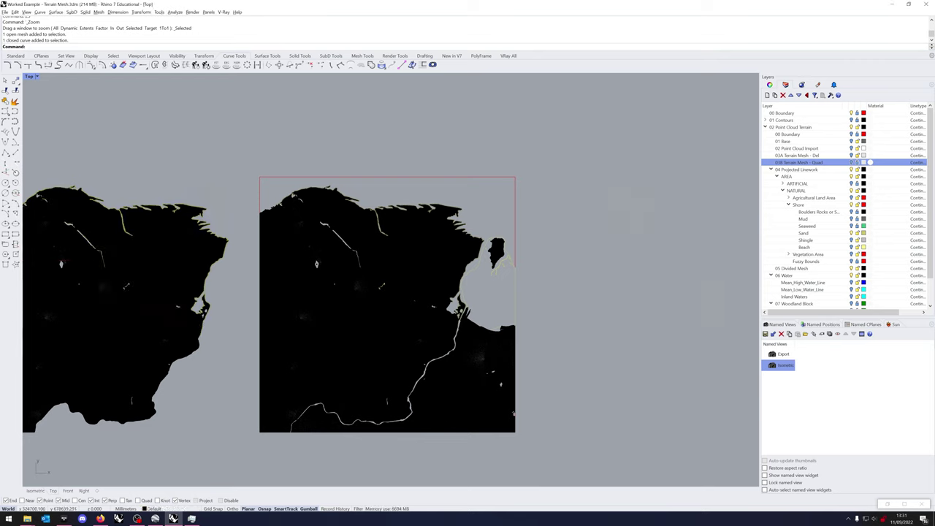
- Copy the full 03B Terrain Mesh - Quad mesh along the X axis so it overlays the copied shoreline curve
{"action": "left_click", "coordinate": [500, 271]}
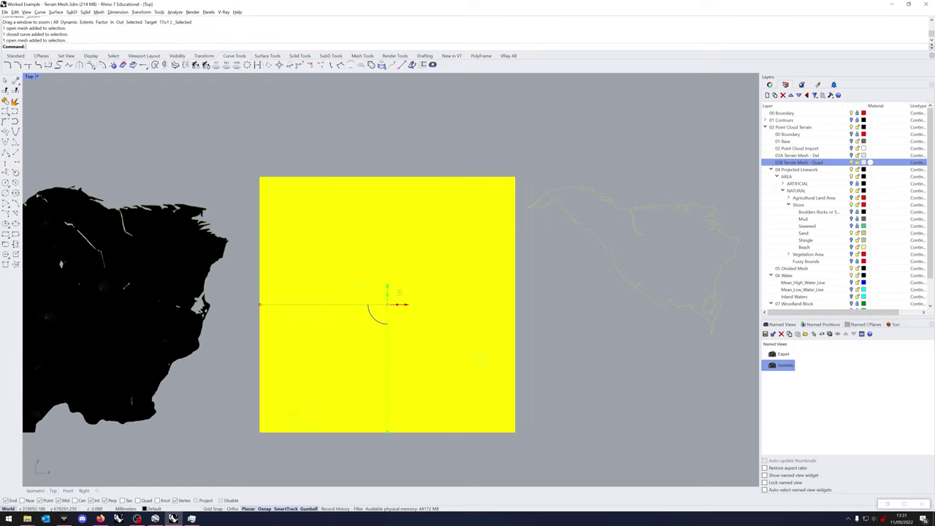
{"action": "left_click", "coordinate": [403, 304]}
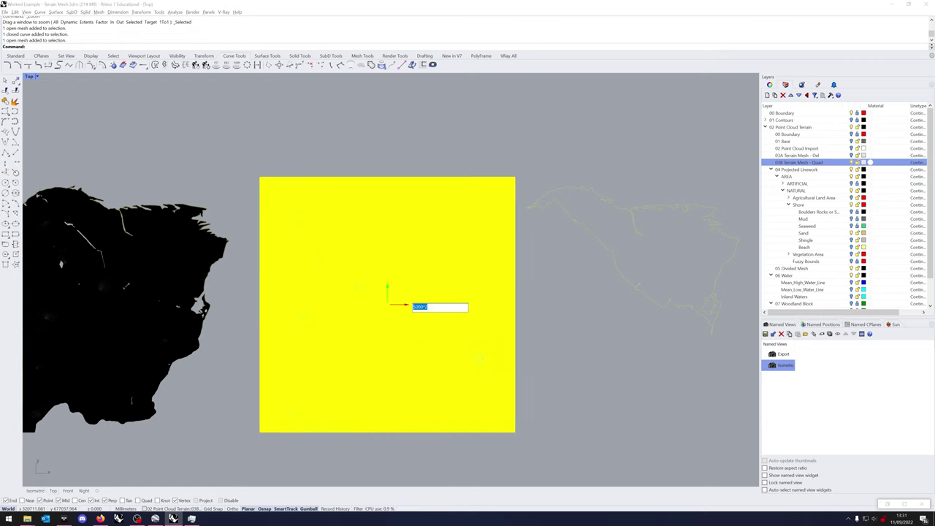
{"action": "key", "text": "Return"}
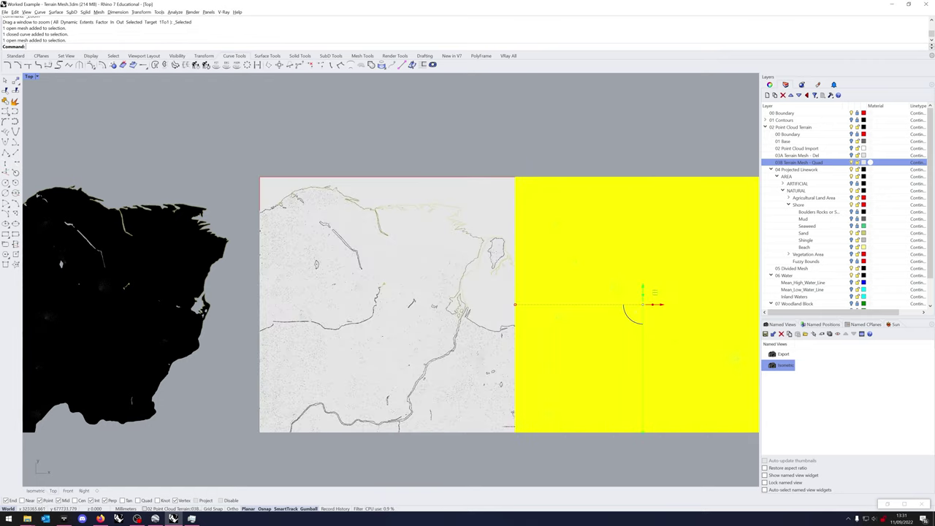
- Split the copied quad mesh with the shoreline curve using MeshSplit, and select the resulting outer piece
{"action": "scroll", "coordinate": [736, 250], "scroll_direction": "up", "scroll_amount": 5}
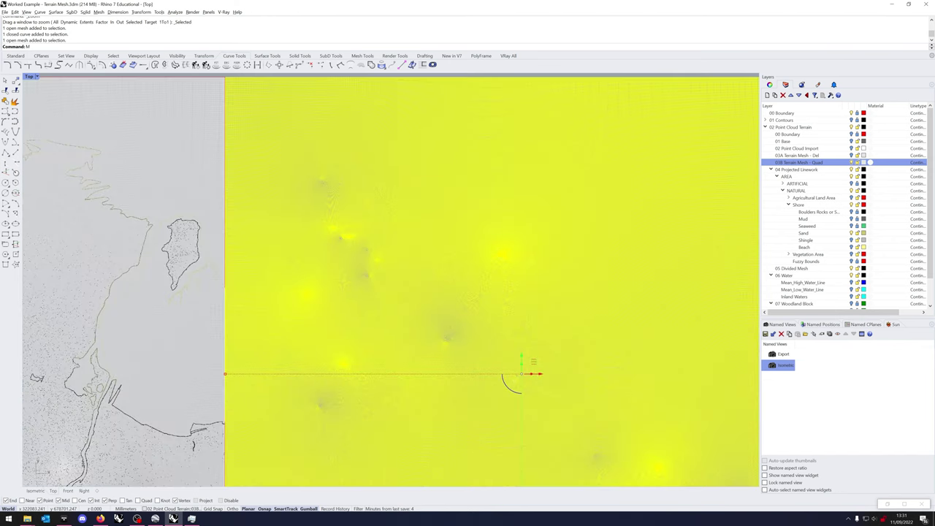
{"action": "type", "text": "MeshSplit"}
{"action": "key", "text": "Return"}
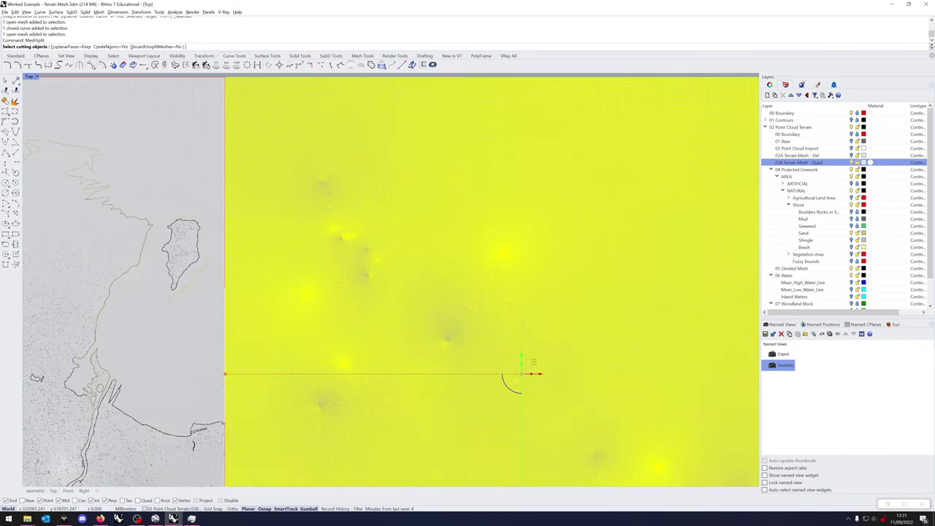
{"action": "scroll", "coordinate": [488, 201], "scroll_direction": "up", "scroll_amount": 2}
{"action": "scroll", "coordinate": [489, 198], "scroll_direction": "up", "scroll_amount": 10}
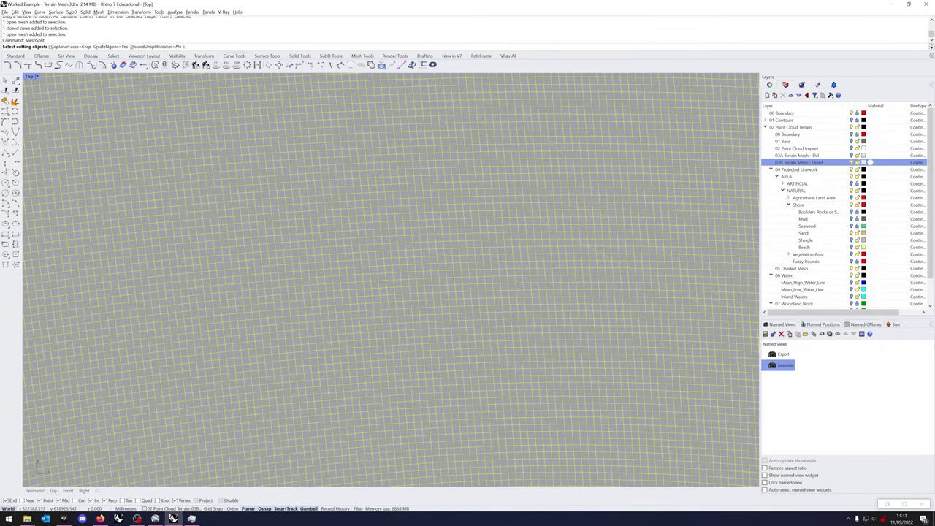
{"action": "left_click", "coordinate": [480, 255]}
{"action": "scroll", "coordinate": [467, 255], "scroll_direction": "down", "scroll_amount": 12}
{"action": "left_click", "coordinate": [464, 256]}
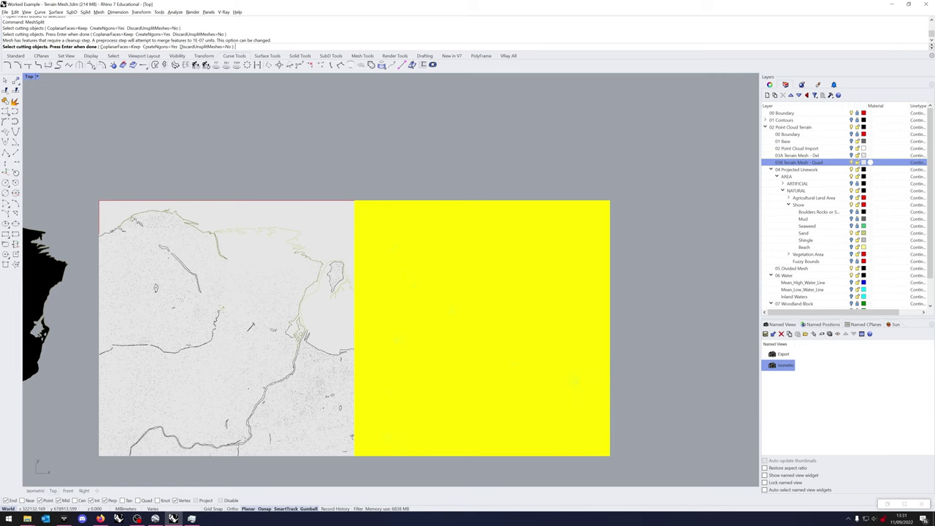
{"action": "key", "text": "Return"}
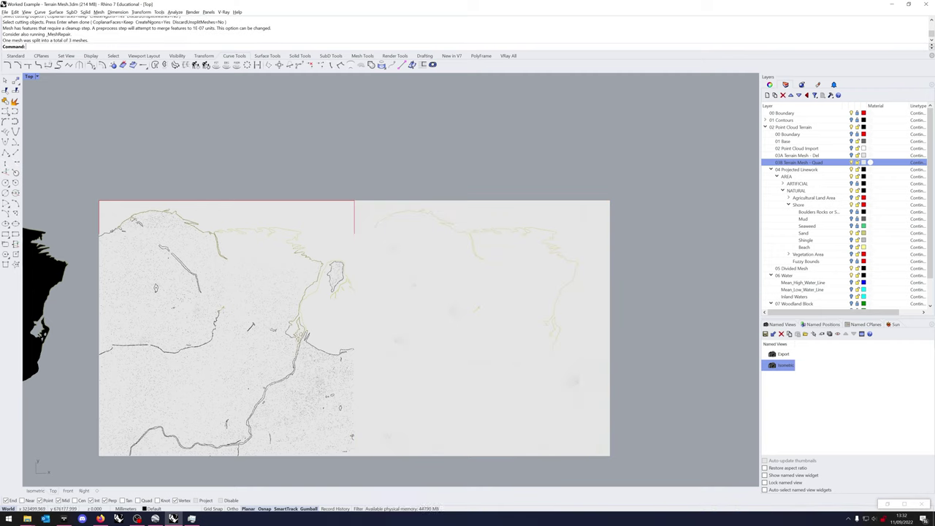
{"action": "left_click", "coordinate": [501, 428]}
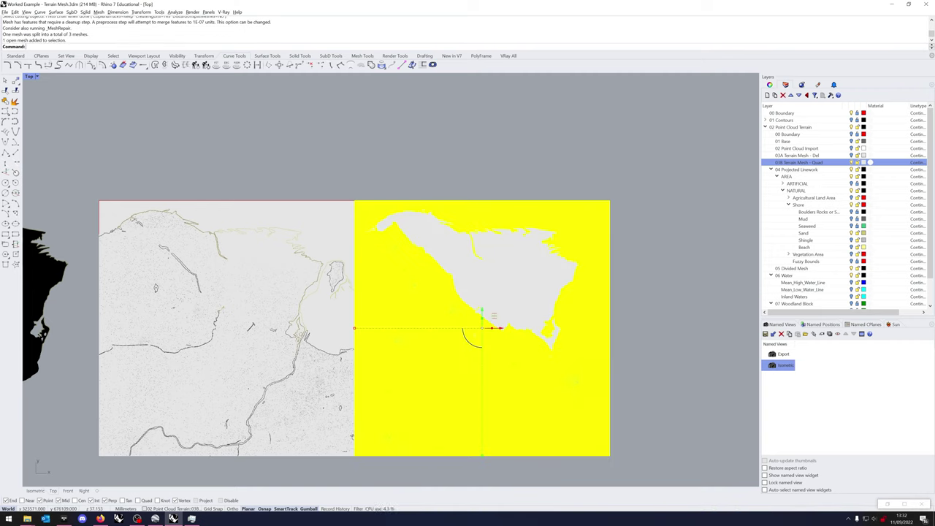
- Delete the outer piece of the split quad mesh and assign the remaining shore piece to the Sand layer
{"action": "key", "text": "Delete"}
{"action": "left_click", "coordinate": [551, 294]}
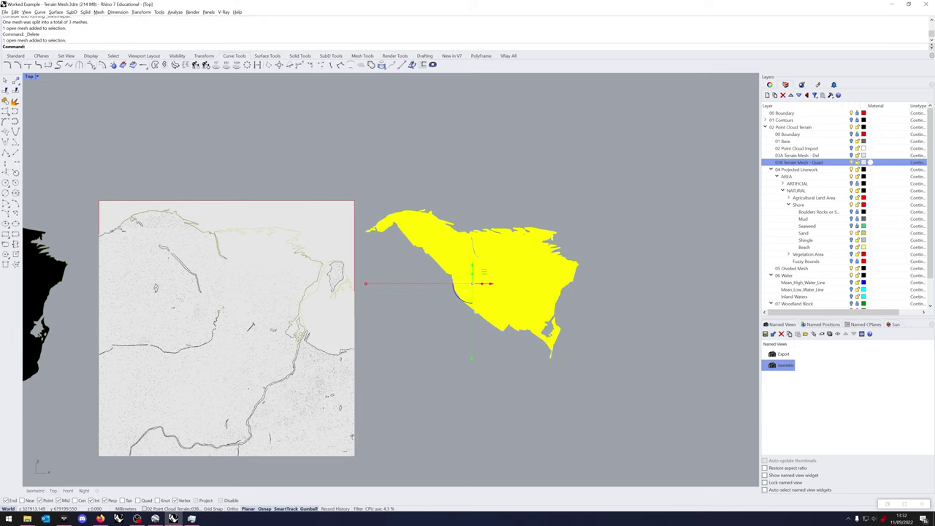
{"action": "right_click", "coordinate": [803, 233]}
{"action": "left_click", "coordinate": [847, 349]}
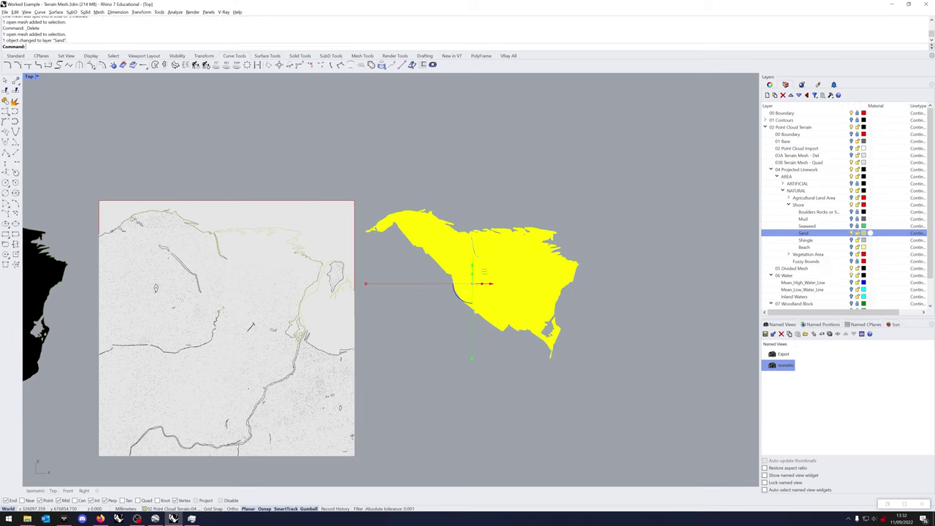
- Split the copied land mesh with the overlaid shoreline curve using MeshSplit
{"action": "right_click_drag", "start_coordinate": [399, 353], "coordinate": [631, 336]}
{"action": "left_click", "coordinate": [197, 292]}
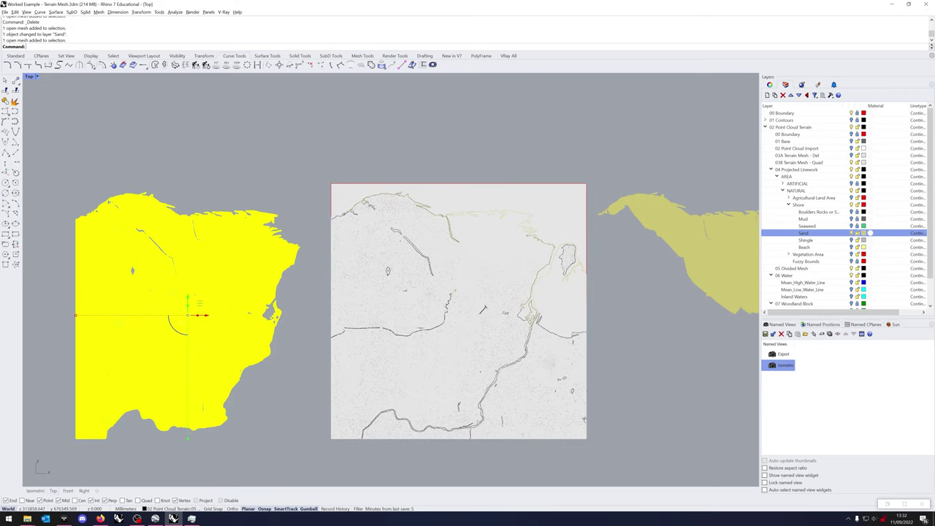
{"action": "right_click_drag", "start_coordinate": [165, 335], "coordinate": [271, 335]}
{"action": "scroll", "coordinate": [272, 336], "scroll_direction": "up", "scroll_amount": 2}
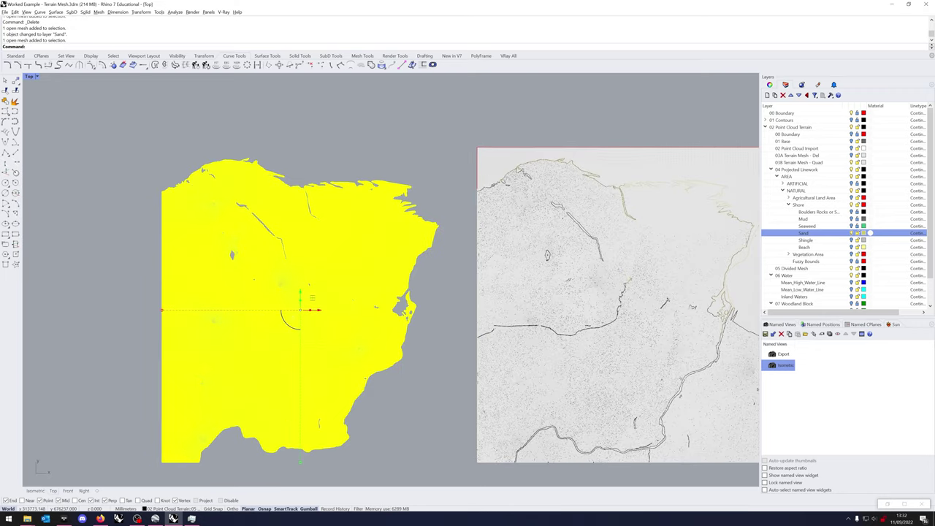
{"action": "key", "text": "Return"}
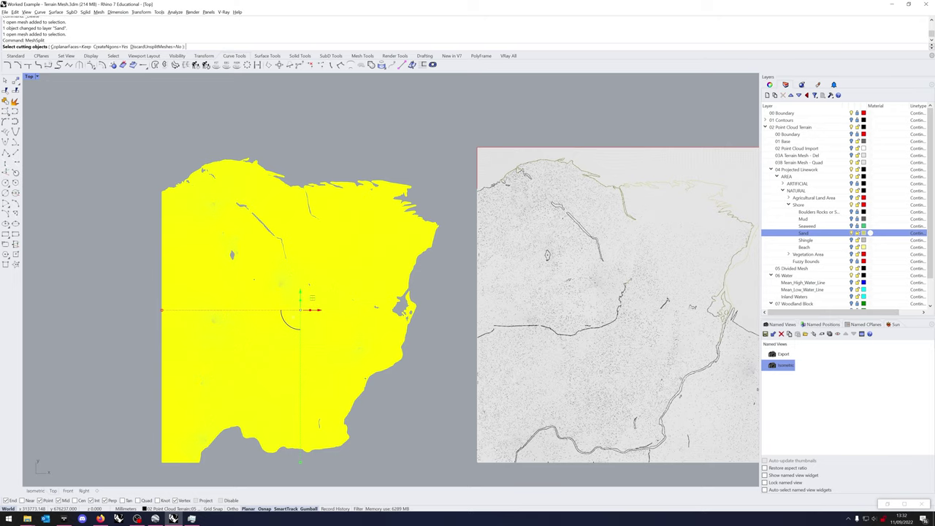
{"action": "scroll", "coordinate": [404, 311], "scroll_direction": "up", "scroll_amount": 10}
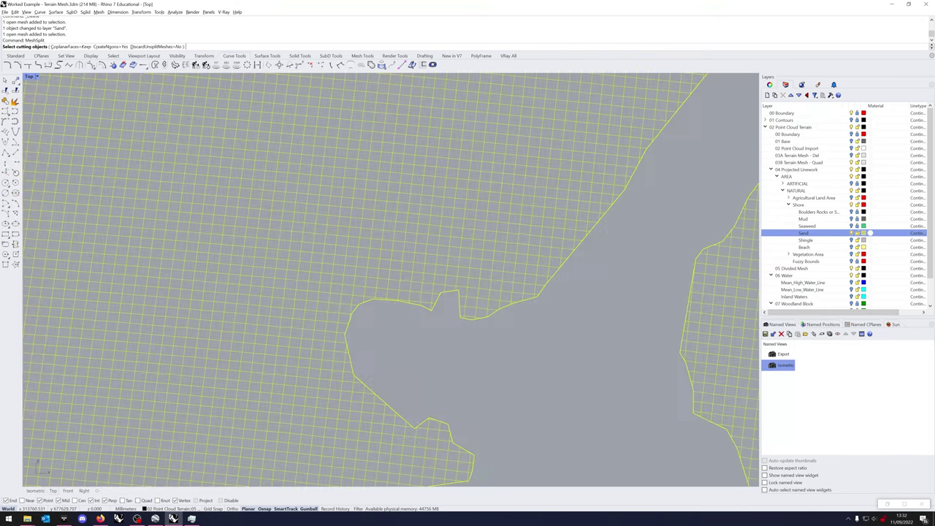
{"action": "left_click", "coordinate": [403, 303]}
{"action": "scroll", "coordinate": [403, 311], "scroll_direction": "down", "scroll_amount": 10}
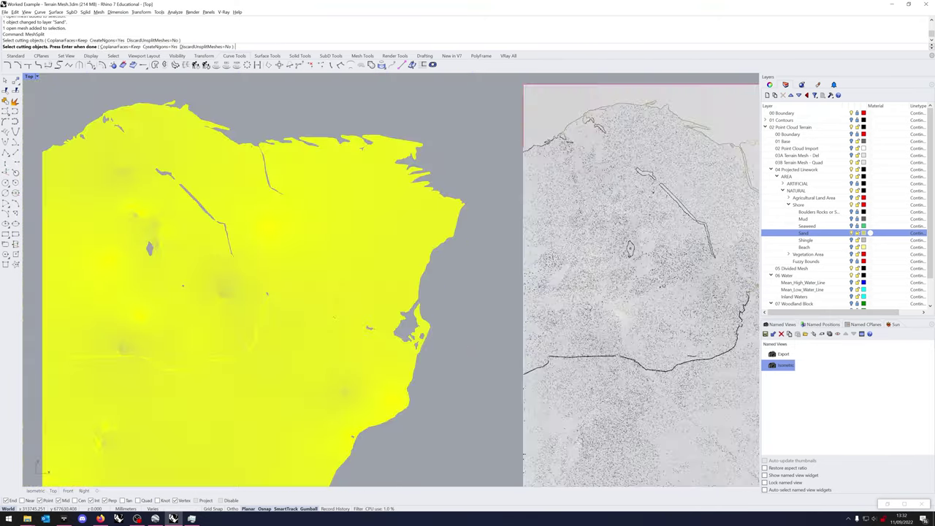
{"action": "scroll", "coordinate": [322, 325], "scroll_direction": "up", "scroll_amount": 20}
{"action": "scroll", "coordinate": [333, 333], "scroll_direction": "down", "scroll_amount": 20}
{"action": "key", "text": "Return"}
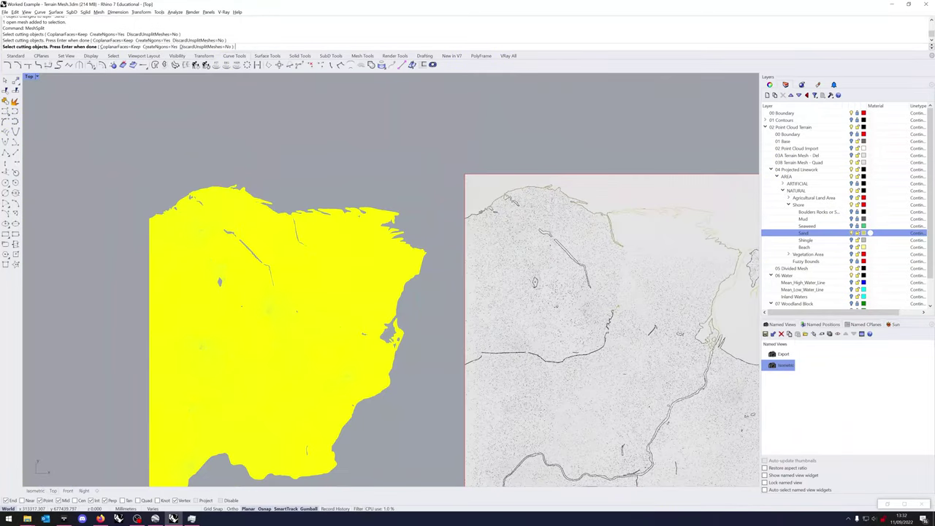
{"action": "key", "text": "Return"}
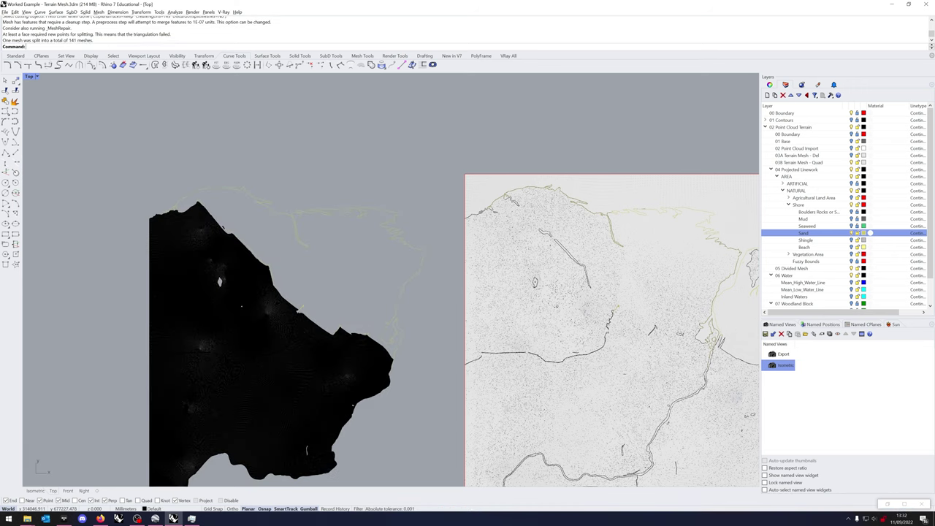
- Delete the copied shoreline curve and the leftover mesh fragments beyond the trimmed land mesh
{"action": "left_click", "coordinate": [401, 305]}
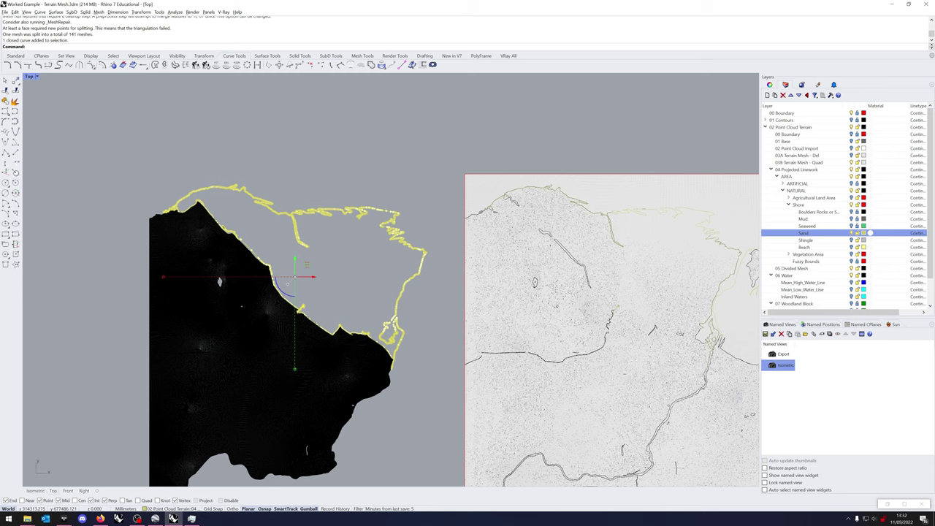
{"action": "key", "text": "Delete"}
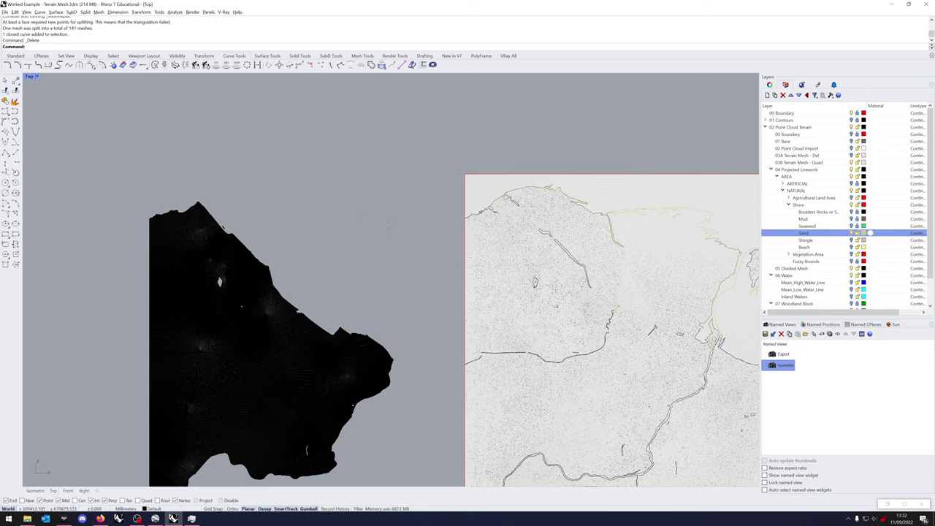
{"action": "left_click_drag", "start_coordinate": [121, 177], "coordinate": [417, 408]}
{"action": "key", "text": "Delete"}
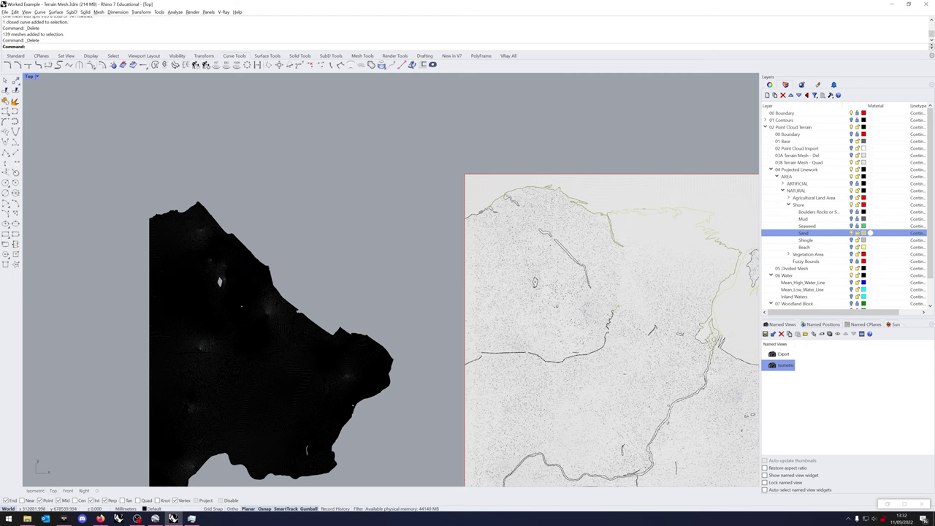
- Hide the 03B Terrain Mesh - Quad layer and delete the untrimmed western land mesh inside the boundary
{"action": "scroll", "coordinate": [307, 341], "scroll_direction": "down", "scroll_amount": 6}
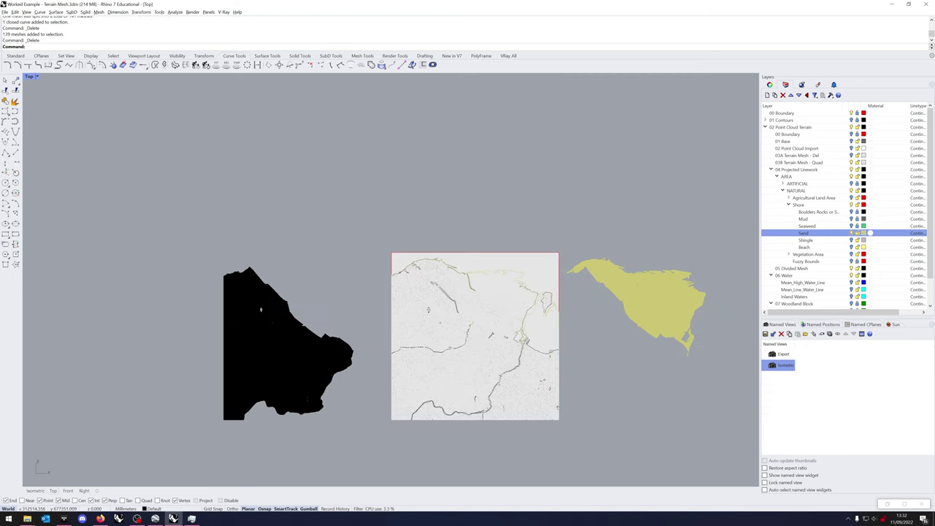
{"action": "scroll", "coordinate": [591, 369], "scroll_direction": "up", "scroll_amount": 4}
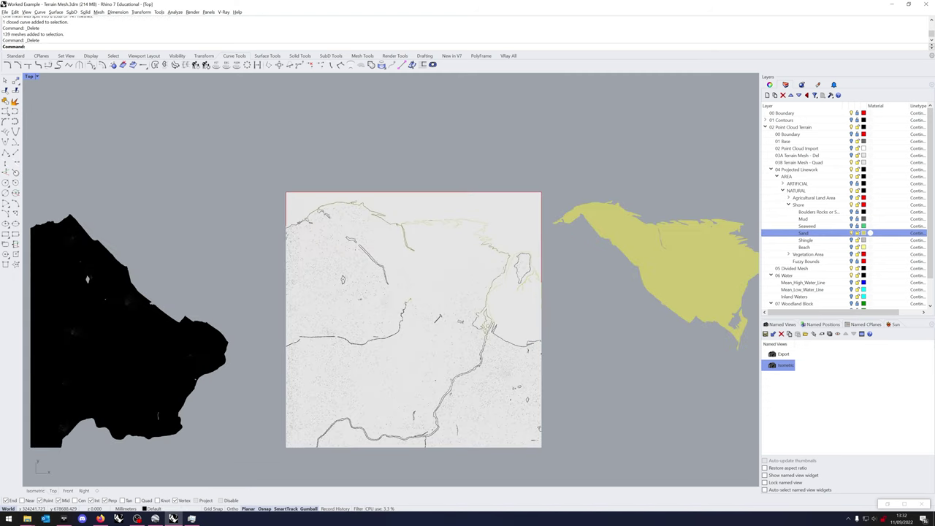
{"action": "left_click", "coordinate": [869, 162]}
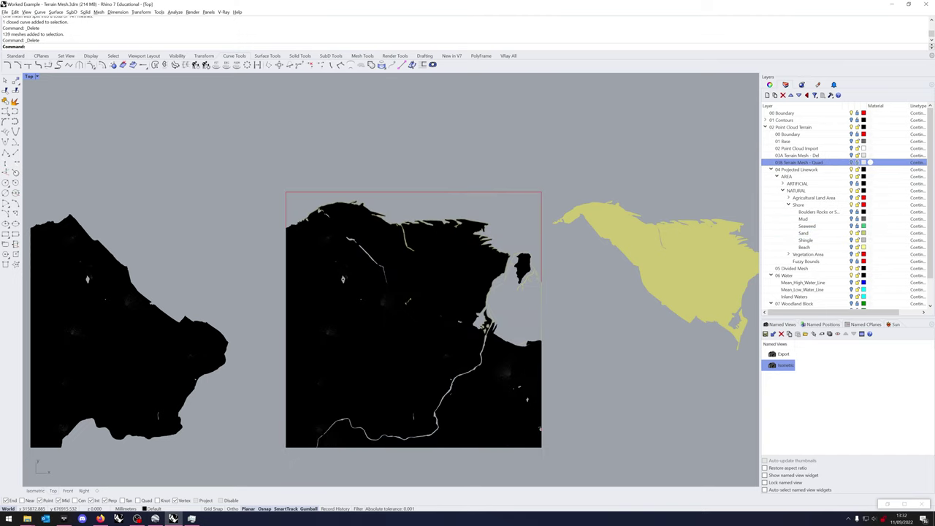
{"action": "left_click", "coordinate": [408, 301]}
{"action": "key", "text": "Delete"}
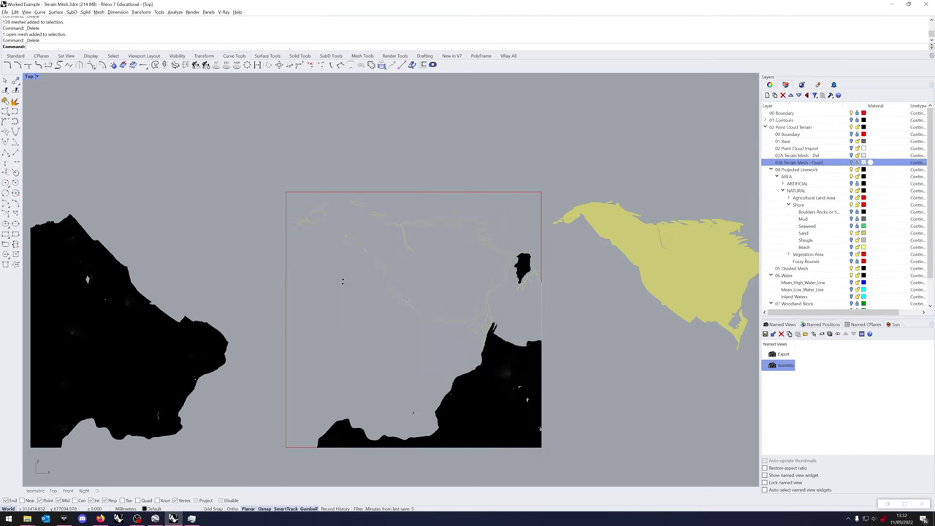
- Move the trimmed land mesh 5000 along the X axis and the sand mesh back along X, both into the boundary
{"action": "left_click", "coordinate": [139, 327]}
{"action": "left_click", "coordinate": [147, 331]}
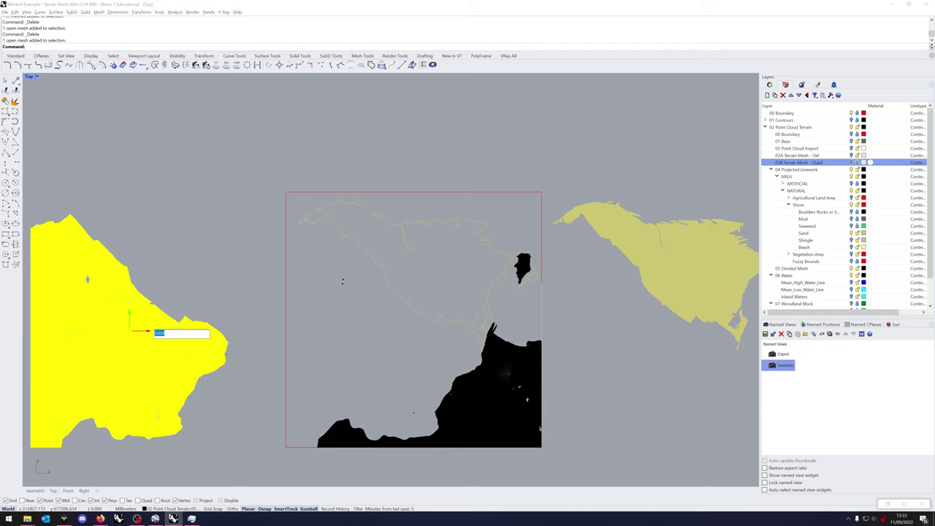
{"action": "key", "text": "Return"}
{"action": "left_click", "coordinate": [657, 276]}
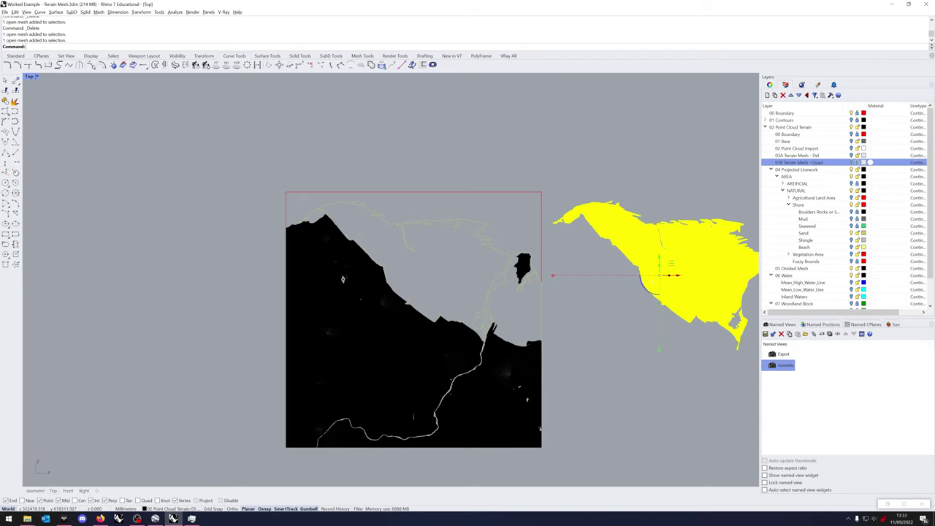
{"action": "left_click", "coordinate": [674, 277]}
{"action": "key", "text": "Return"}
- Start a MeshSplit on the sand mesh and pick the outlines near its northwest tip as cutting objects
{"action": "scroll", "coordinate": [322, 219], "scroll_direction": "up", "scroll_amount": 8}
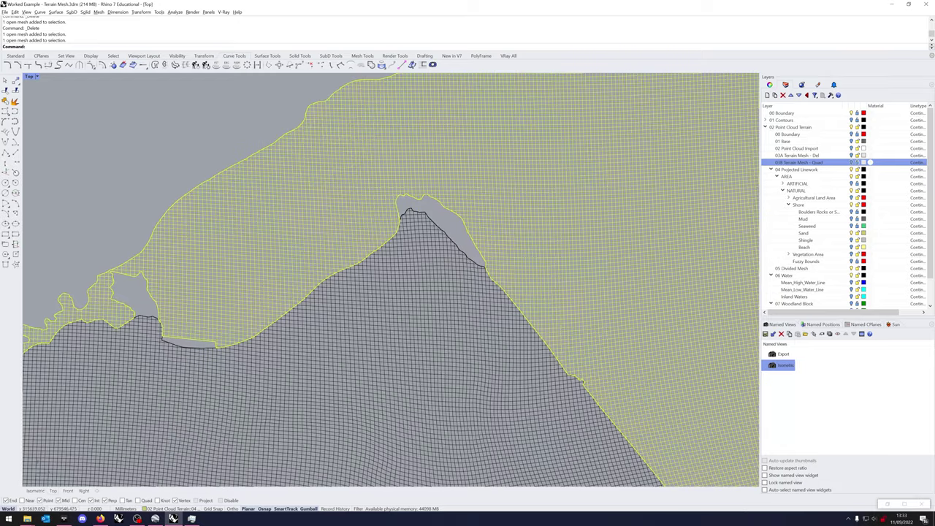
{"action": "type", "text": "MeshSplit"}
{"action": "key", "text": "Return"}
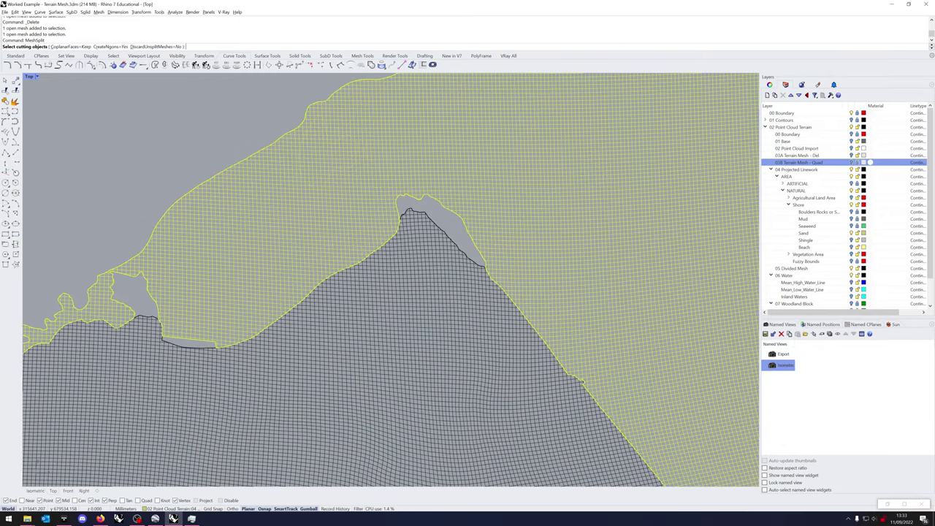
{"action": "scroll", "coordinate": [293, 124], "scroll_direction": "up", "scroll_amount": 5}
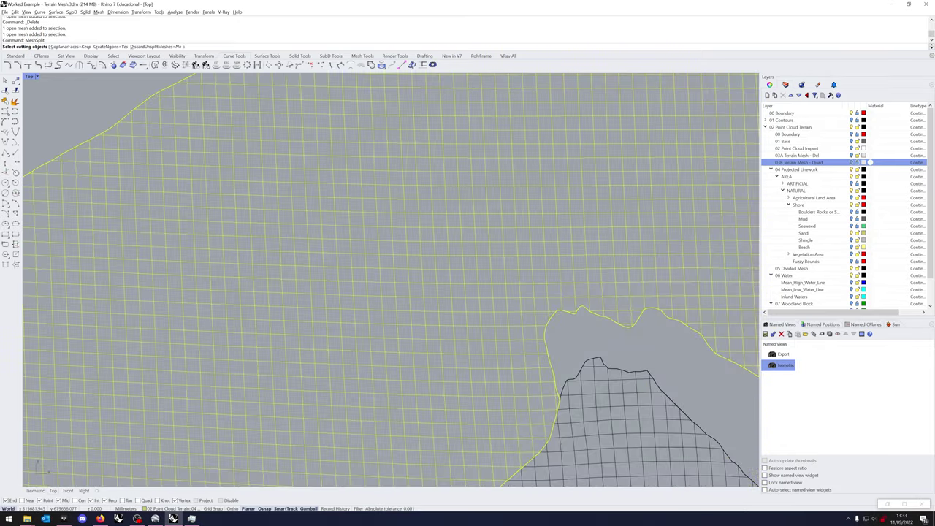
{"action": "left_click", "coordinate": [301, 117]}
{"action": "left_click", "coordinate": [315, 212]}
{"action": "scroll", "coordinate": [312, 208], "scroll_direction": "down", "scroll_amount": 20}
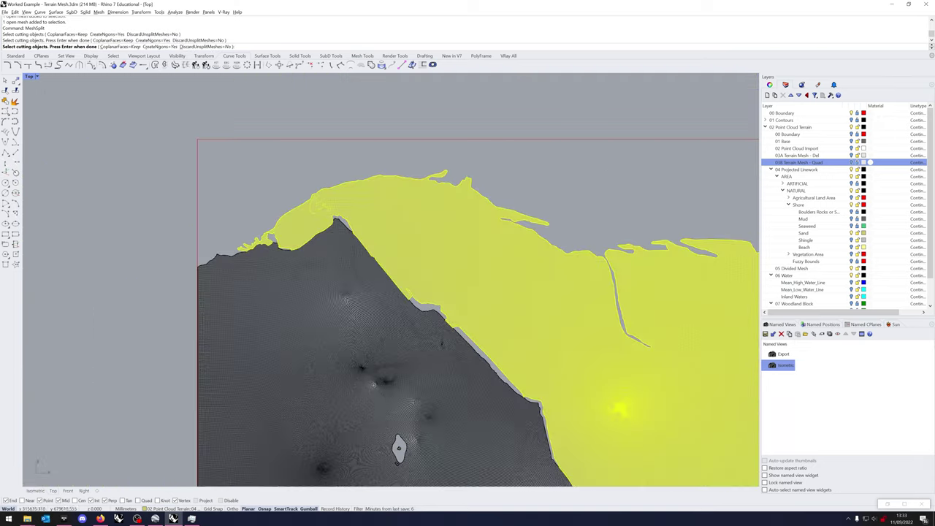
- Add the small outlines beside the river mouth in the sand mesh's southeast corner to the MeshSplit cutting objects
{"action": "right_click_drag", "start_coordinate": [629, 431], "coordinate": [448, 383]}
{"action": "scroll", "coordinate": [448, 383], "scroll_direction": "down", "scroll_amount": 2}
{"action": "scroll", "coordinate": [431, 374], "scroll_direction": "up", "scroll_amount": 5}
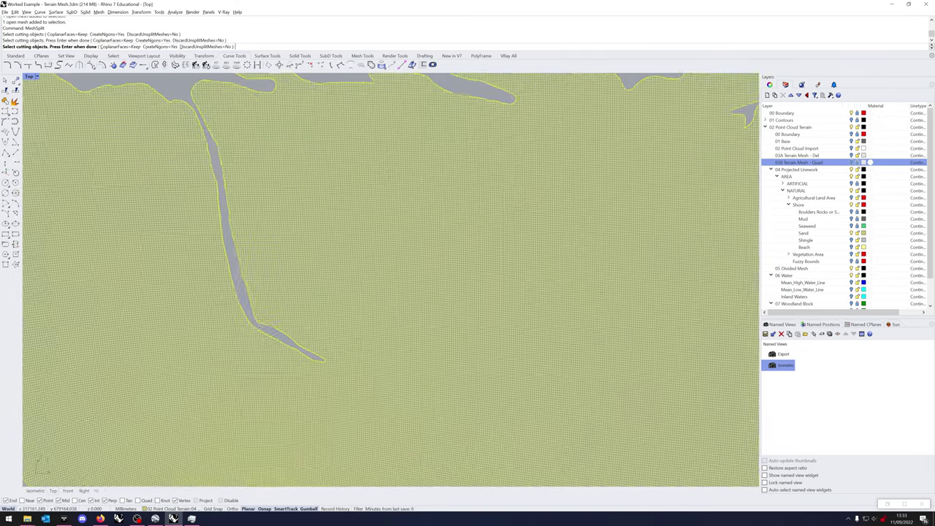
{"action": "scroll", "coordinate": [446, 409], "scroll_direction": "down", "scroll_amount": 5}
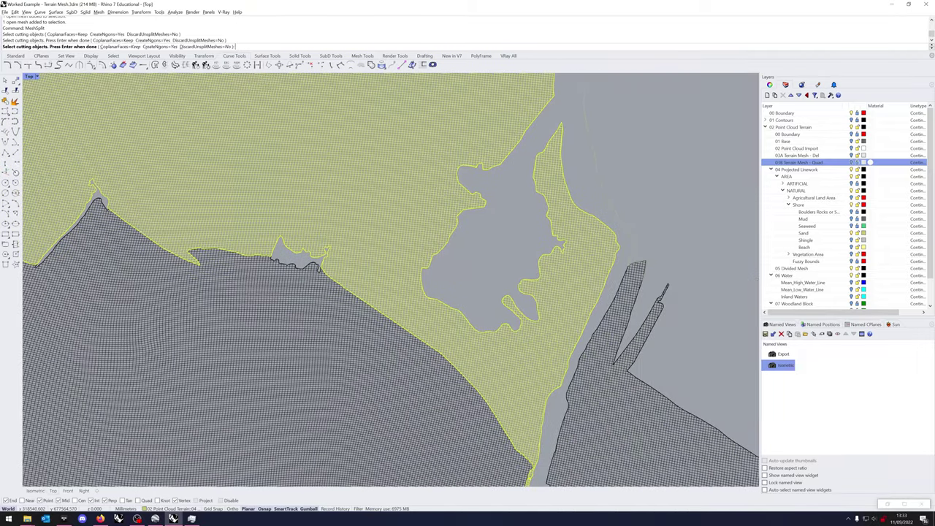
{"action": "right_click_drag", "start_coordinate": [446, 409], "coordinate": [440, 440]}
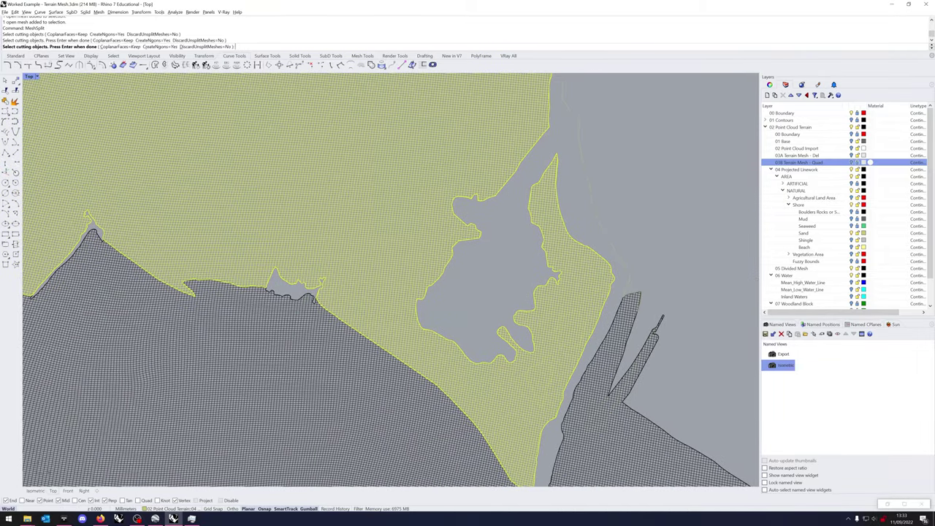
{"action": "scroll", "coordinate": [567, 299], "scroll_direction": "up", "scroll_amount": 4}
{"action": "left_click", "coordinate": [567, 298]}
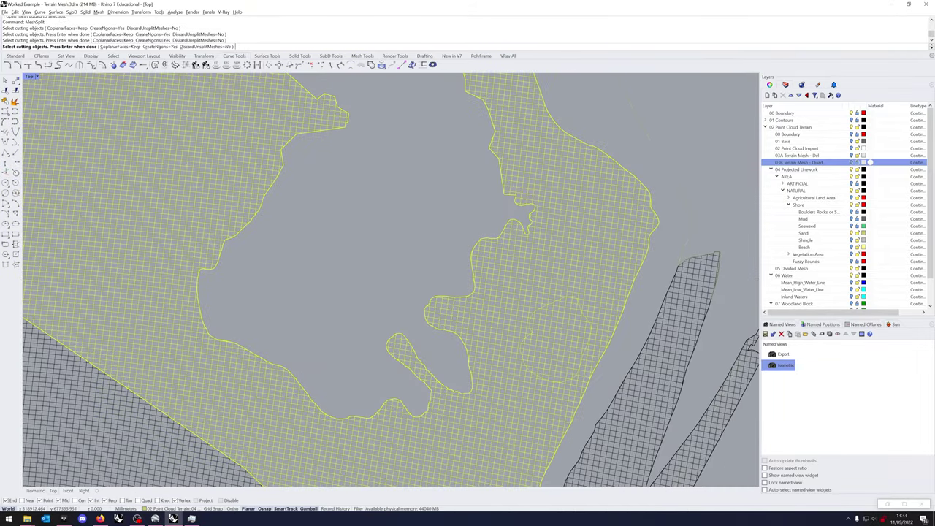
{"action": "scroll", "coordinate": [495, 409], "scroll_direction": "up", "scroll_amount": 10}
{"action": "scroll", "coordinate": [490, 352], "scroll_direction": "down", "scroll_amount": 18}
{"action": "right_click_drag", "start_coordinate": [490, 352], "coordinate": [487, 286]}
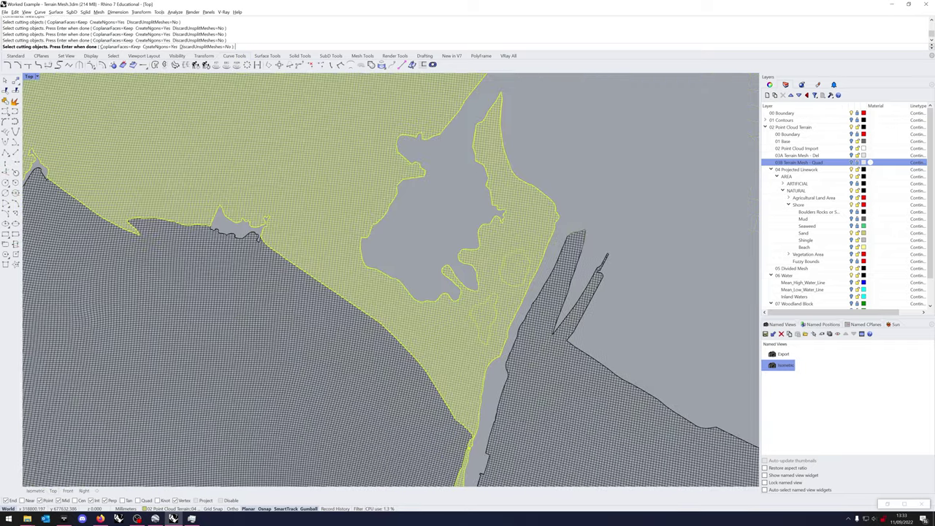
{"action": "scroll", "coordinate": [391, 279], "scroll_direction": "up", "scroll_amount": 8}
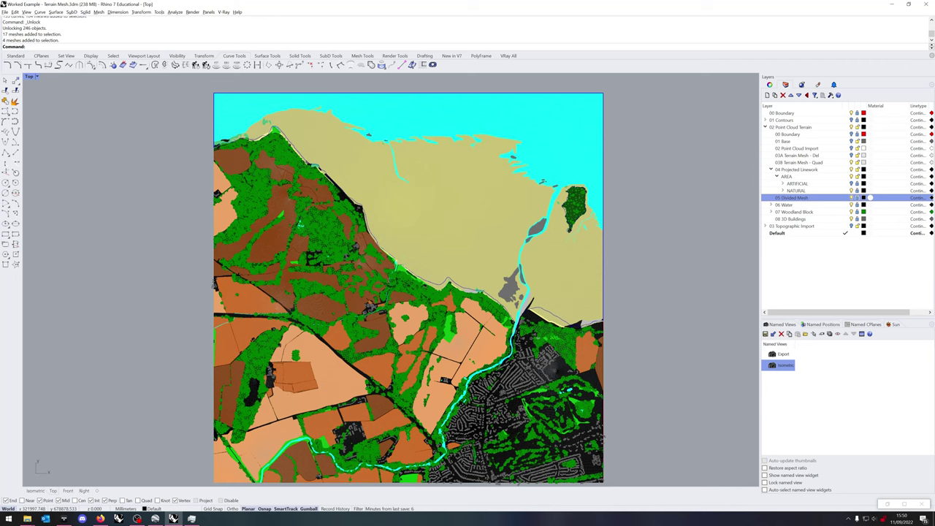
- Collapse the 04 Projected Linework layer group and show the hidden objects
{"action": "left_click", "coordinate": [770, 169]}
{"action": "left_click", "coordinate": [799, 163]}
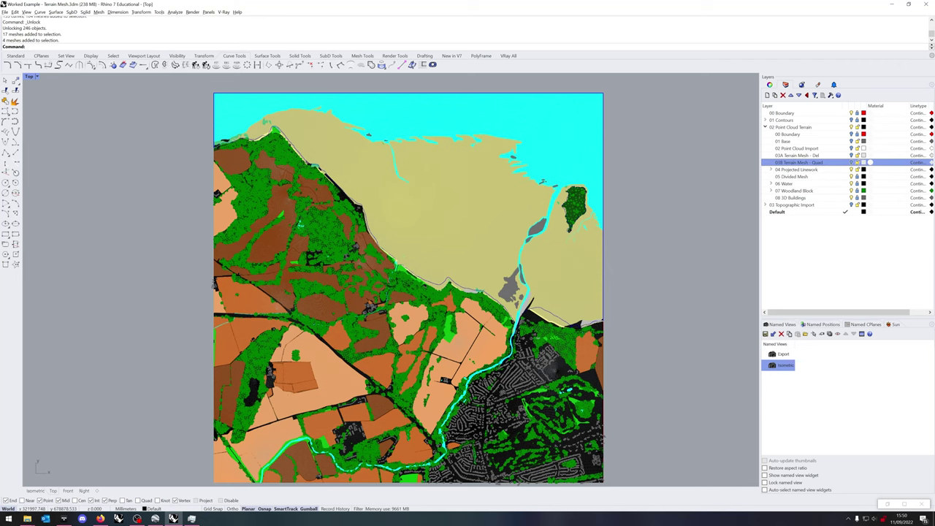
{"action": "type", "text": "Show"}
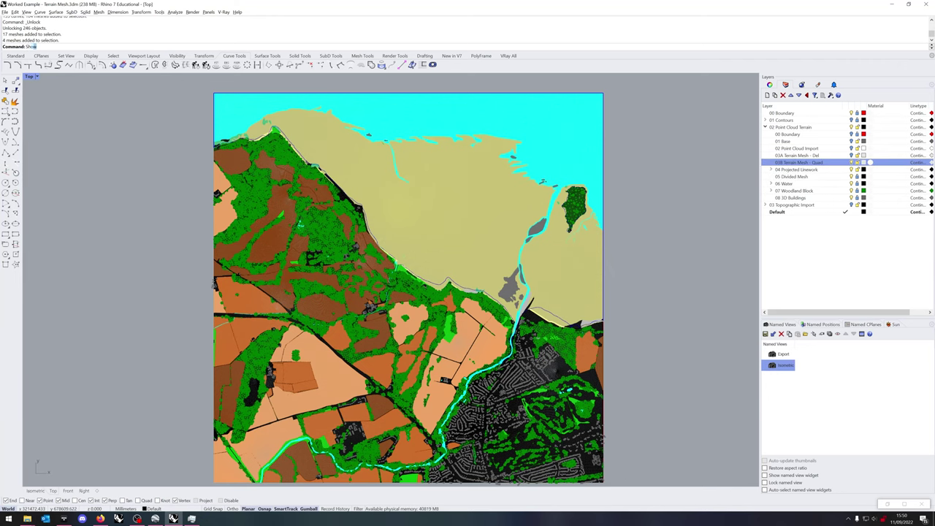
{"action": "key", "text": "Return"}
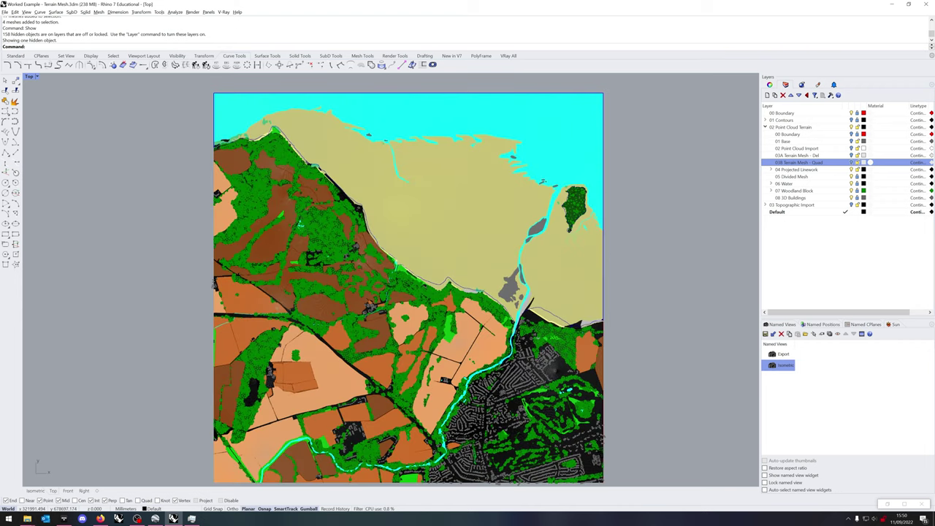
- Turn on the 01 Base layer, restore the Isometric named view and save the file
{"action": "left_click", "coordinate": [851, 141]}
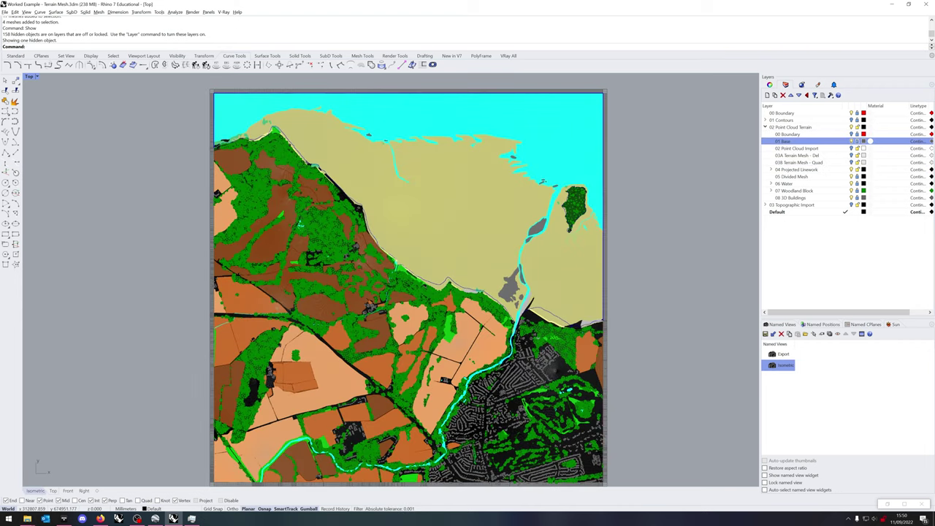
{"action": "double_click", "coordinate": [778, 364]}
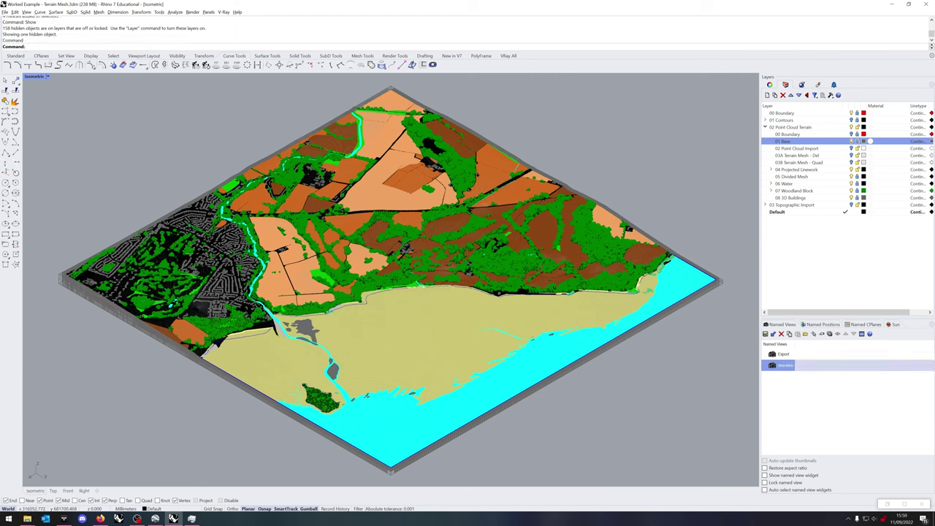
{"action": "key", "text": "ctrl+s"}
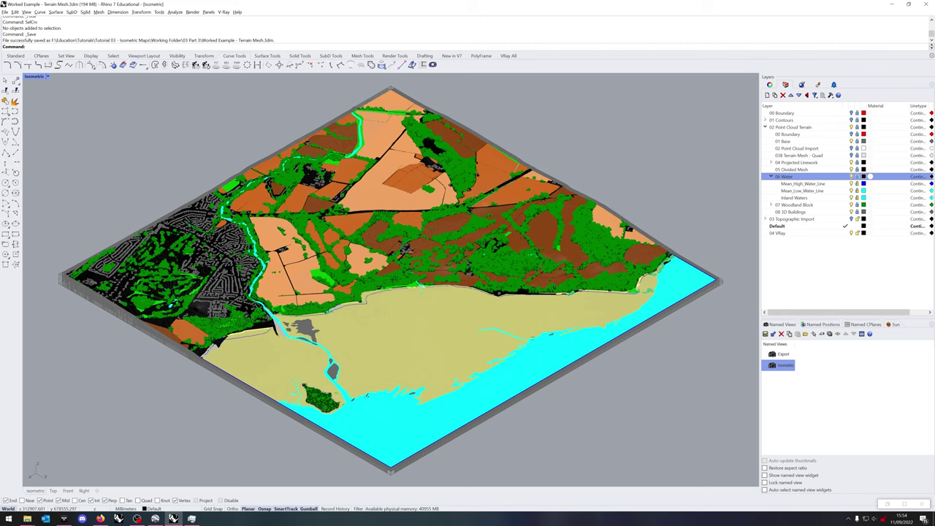
- Unlock the 04 Projected Linework, 06 Water and 05 Divided Mesh layers
{"action": "left_click", "coordinate": [771, 163]}
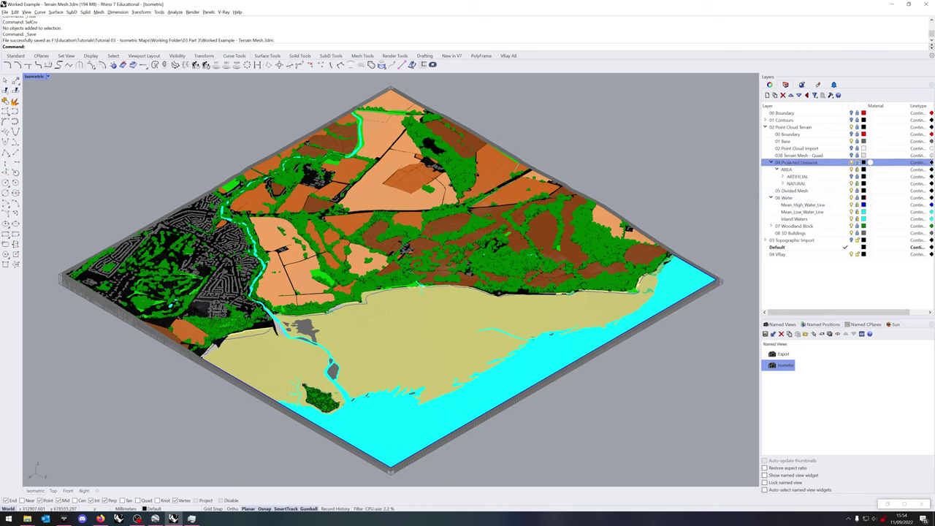
{"action": "left_click", "coordinate": [782, 183]}
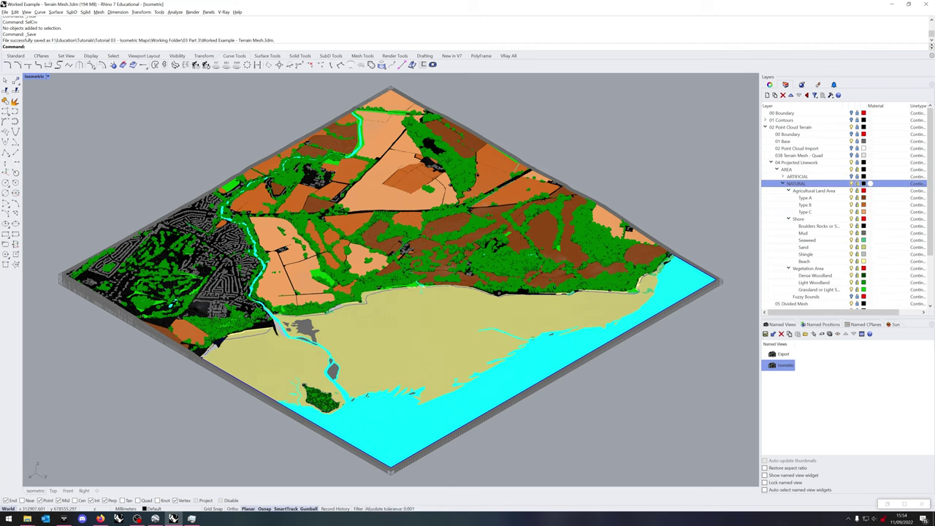
{"action": "left_click", "coordinate": [771, 162]}
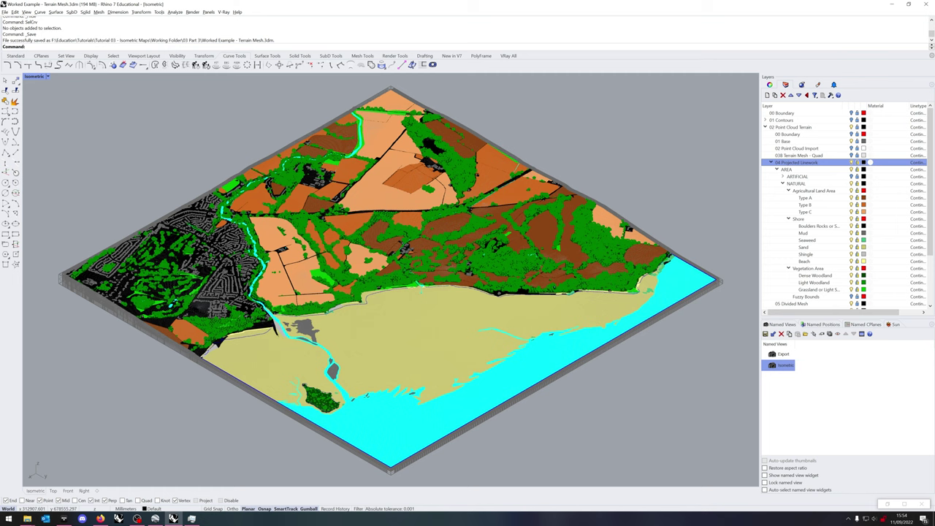
{"action": "left_click", "coordinate": [797, 127]}
{"action": "scroll", "coordinate": [845, 204], "scroll_direction": "down", "scroll_amount": 3}
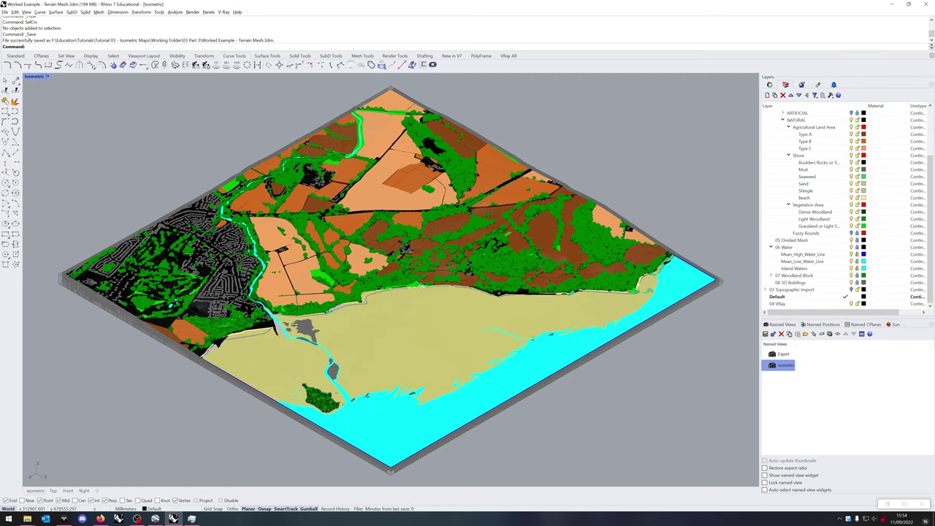
{"action": "left_click", "coordinate": [870, 247]}
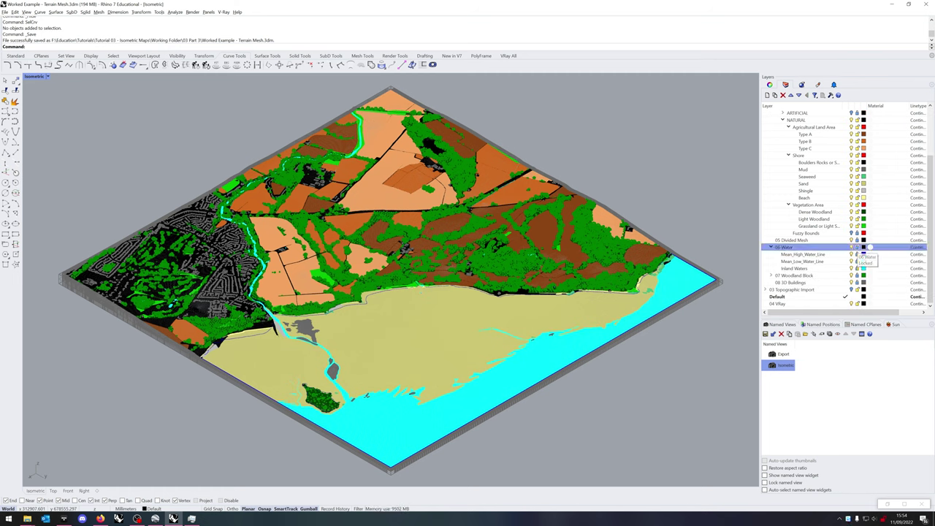
{"action": "left_click", "coordinate": [862, 240]}
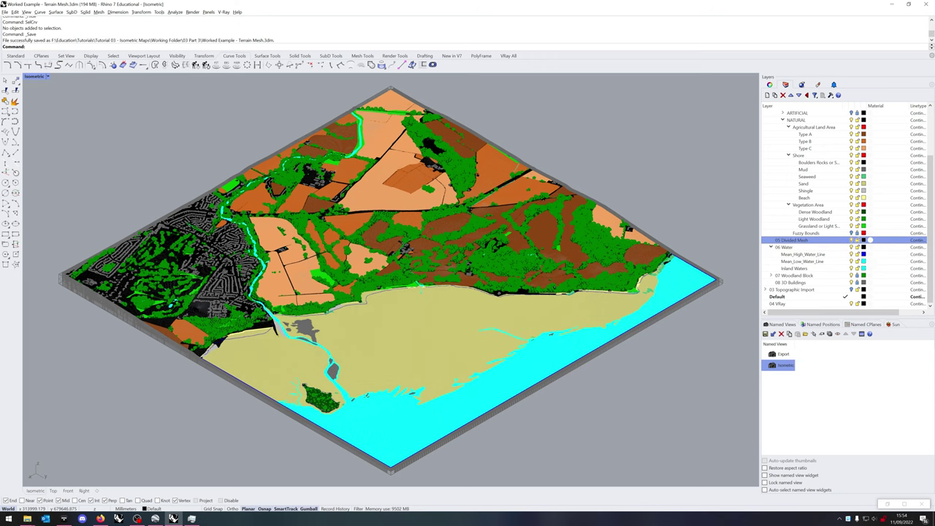
- Select all unlocked objects, set their texture mapping type to Planar (UV) and clear the selection
{"action": "key", "text": "ctrl+a"}
{"action": "left_click", "coordinate": [769, 85]}
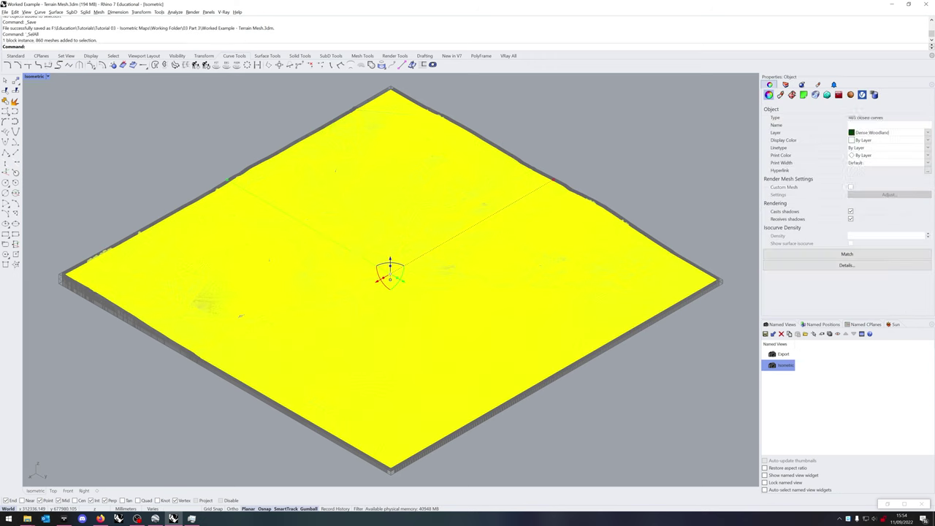
{"action": "left_click", "coordinate": [792, 95]}
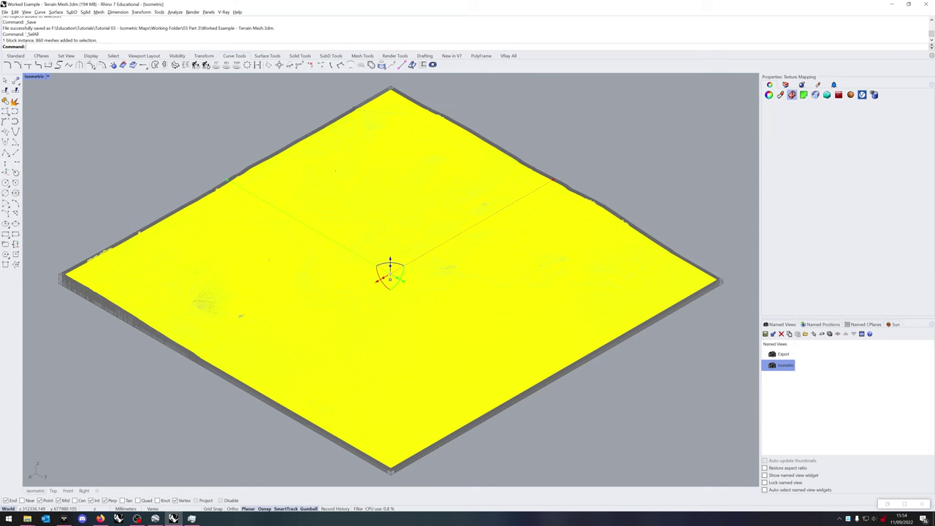
{"action": "left_click", "coordinate": [859, 155]}
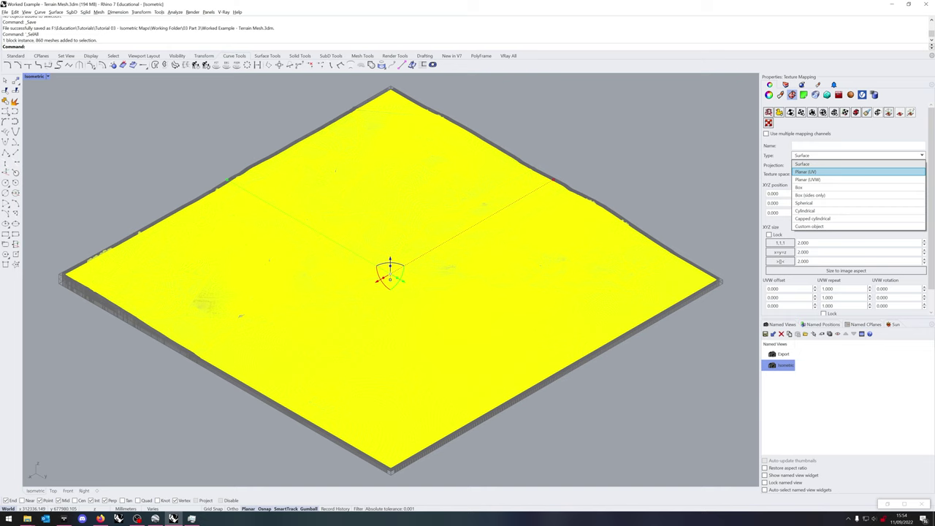
{"action": "left_click", "coordinate": [833, 172]}
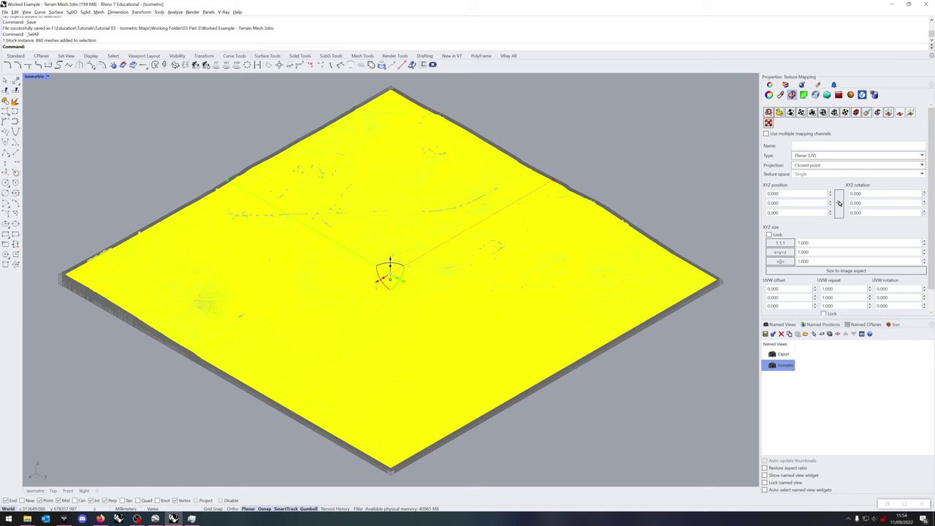
{"action": "key", "text": "Escape"}
- Collapse the linework and water layer groups and lock the 06 Water, 05 Divided Mesh and 04 Projected Linework layers
{"action": "left_click", "coordinate": [785, 84]}
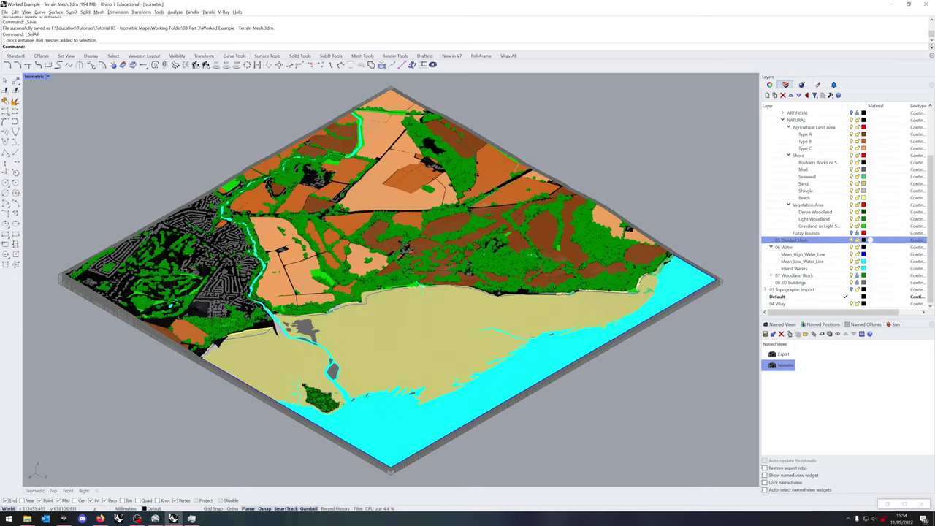
{"action": "scroll", "coordinate": [844, 208], "scroll_direction": "up", "scroll_amount": 3}
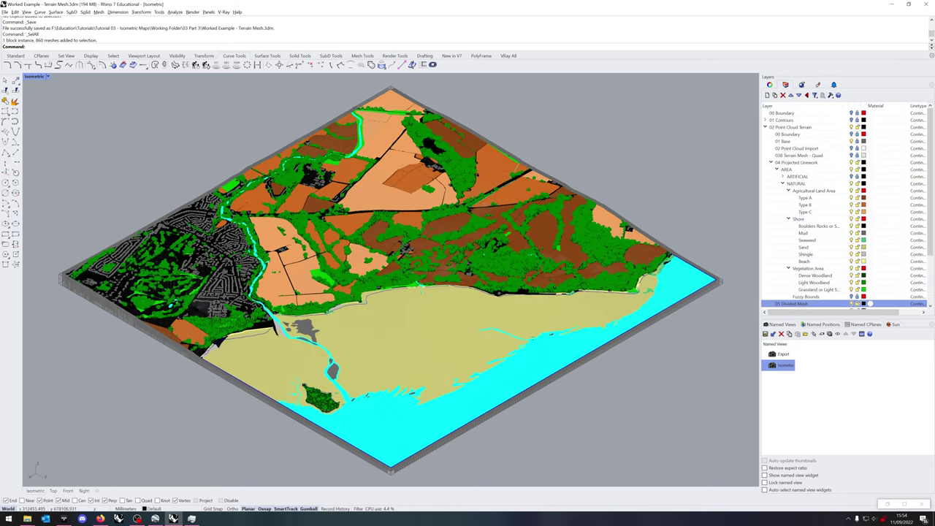
{"action": "left_click", "coordinate": [782, 183]}
{"action": "left_click", "coordinate": [770, 163]}
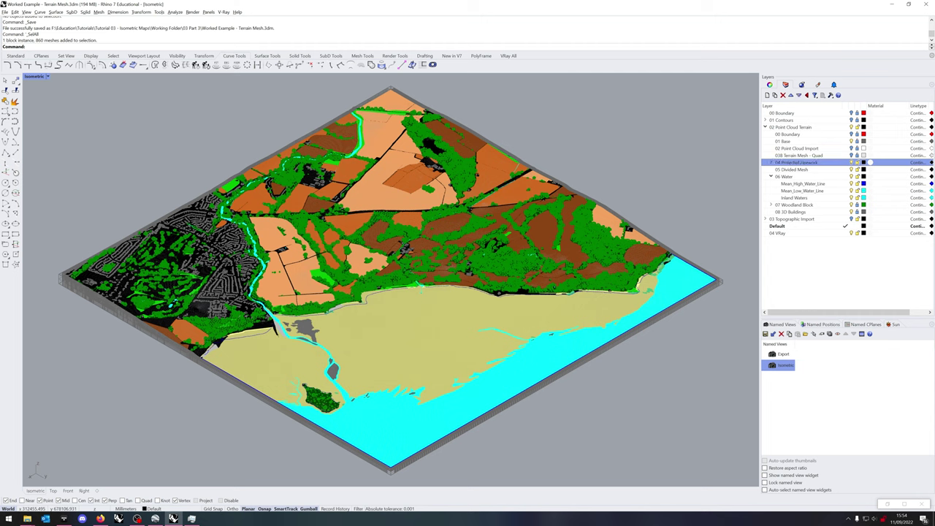
{"action": "left_click", "coordinate": [770, 176]}
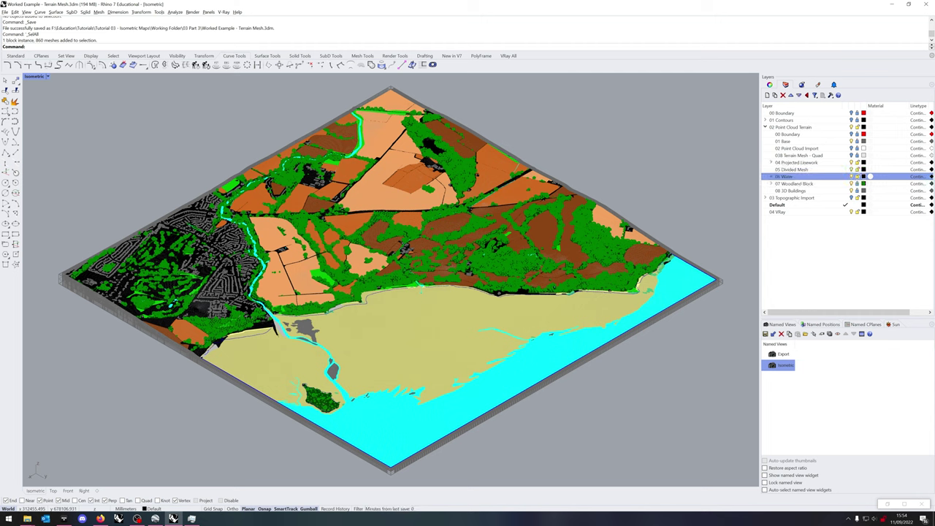
{"action": "left_click", "coordinate": [857, 176]}
{"action": "left_click", "coordinate": [857, 169]}
{"action": "left_click", "coordinate": [858, 162]}
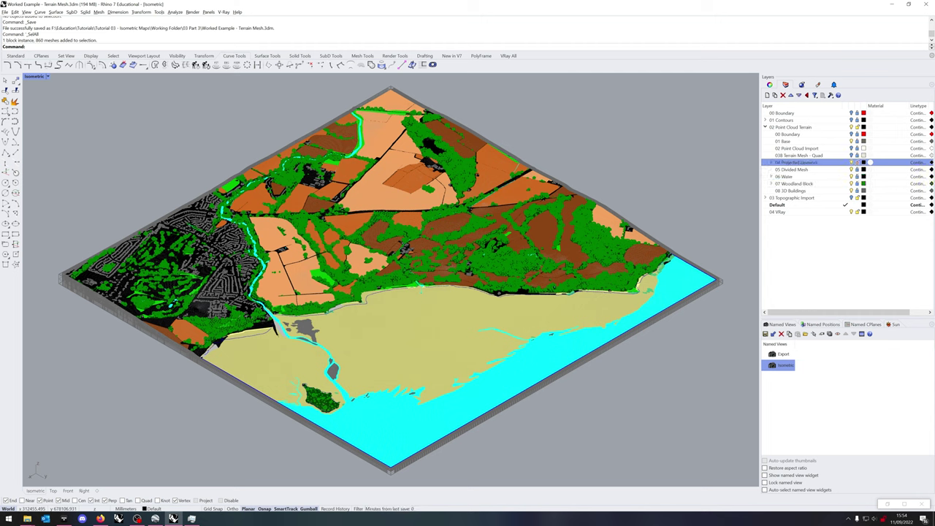
- Unlock the 08 3D Buildings layer and set all its objects' texture mapping type to Planar (UV)
{"action": "left_click", "coordinate": [771, 184]}
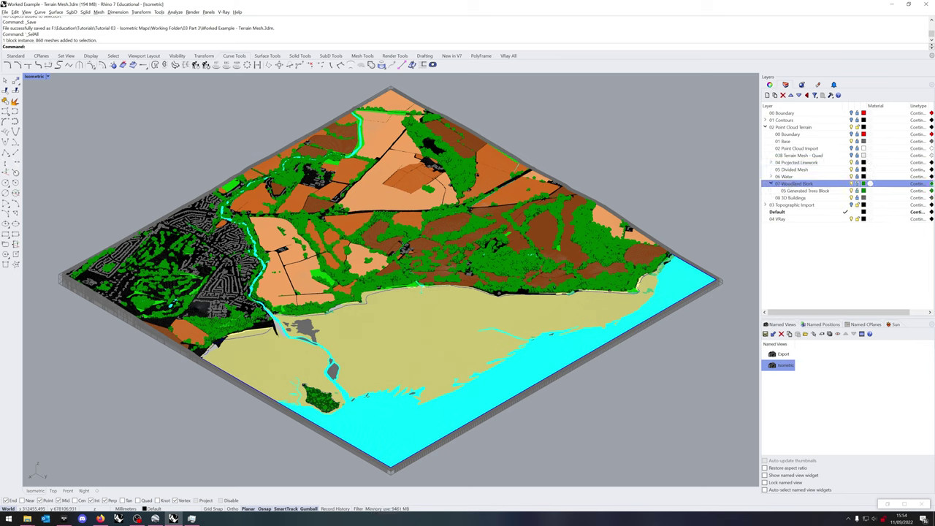
{"action": "left_click", "coordinate": [857, 197]}
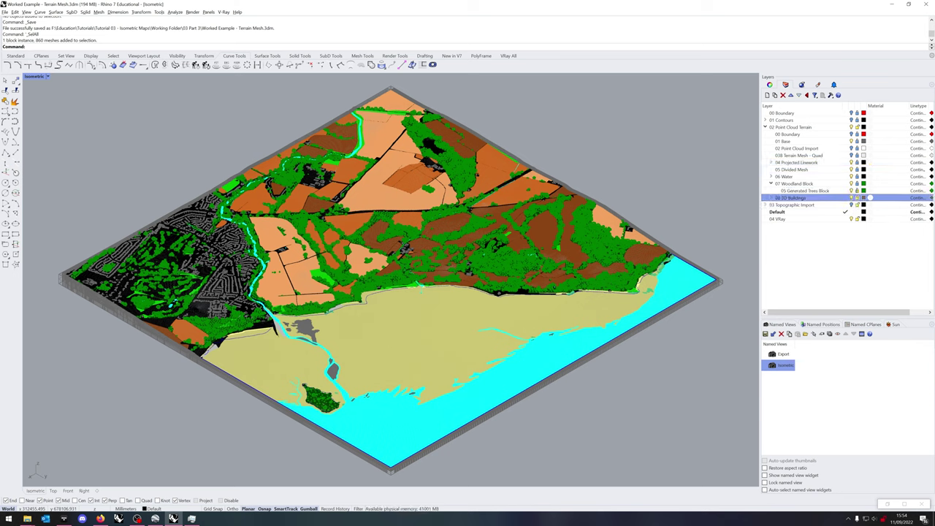
{"action": "right_click", "coordinate": [819, 198]}
{"action": "left_click", "coordinate": [851, 301]}
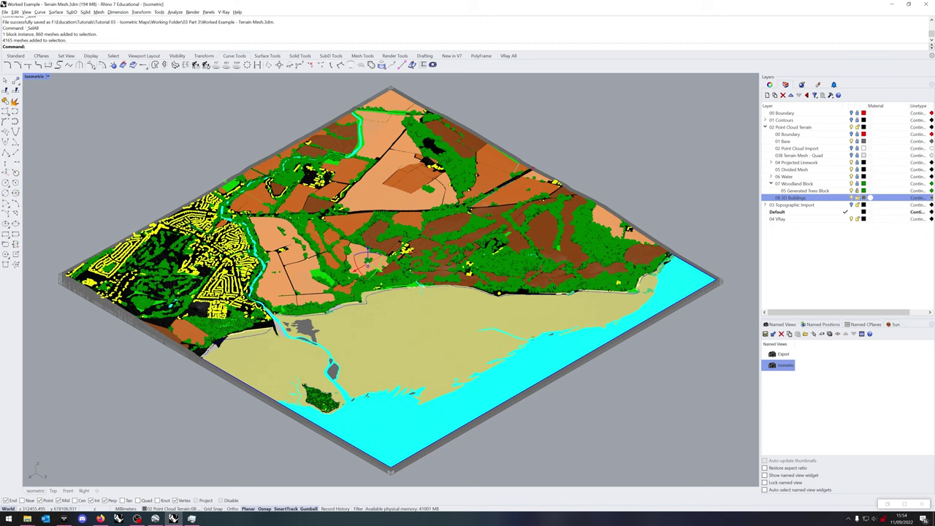
{"action": "left_click", "coordinate": [770, 84]}
{"action": "left_click", "coordinate": [858, 155]}
{"action": "left_click", "coordinate": [858, 165]}
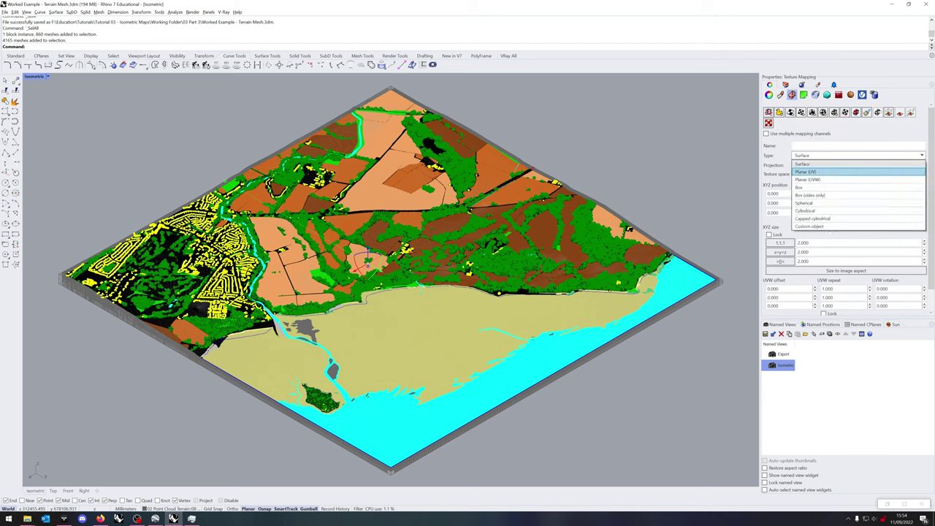
{"action": "left_click", "coordinate": [806, 172]}
{"action": "left_click", "coordinate": [692, 189]}
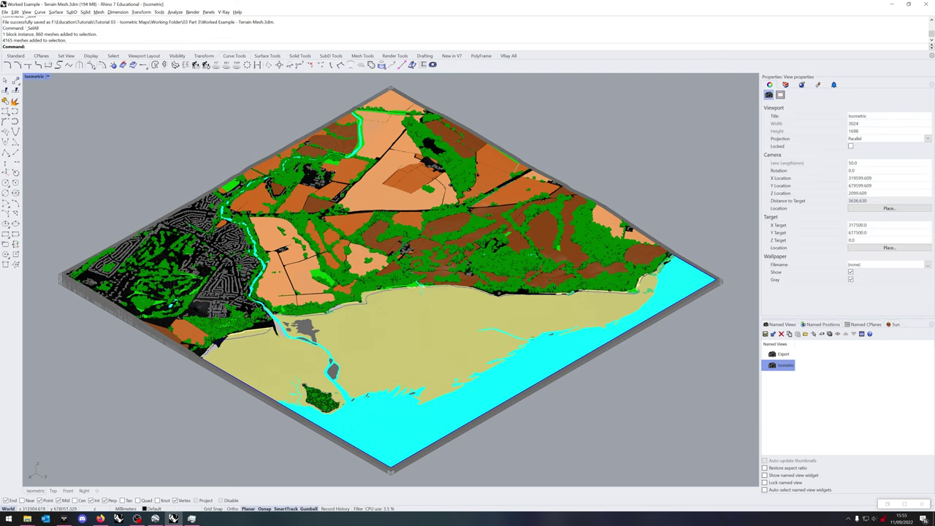
{"action": "left_click", "coordinate": [785, 84]}
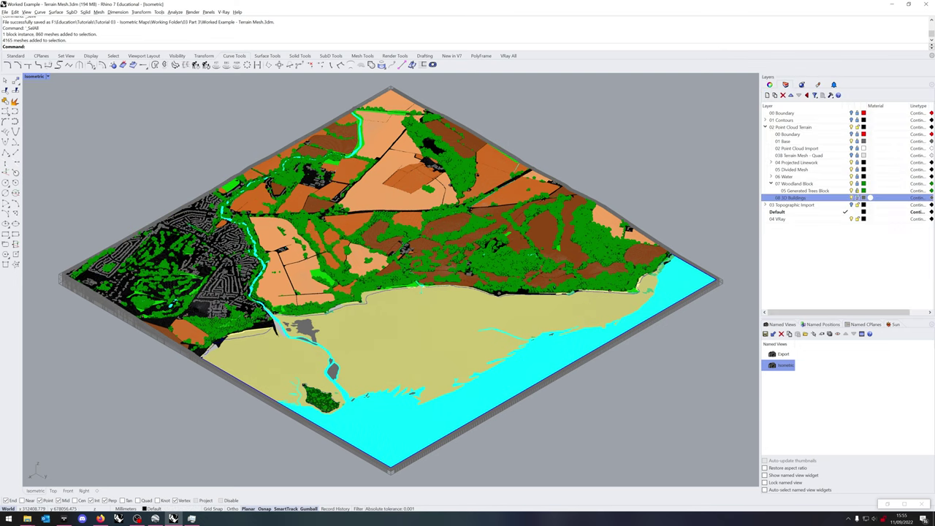
{"action": "left_click", "coordinate": [771, 184]}
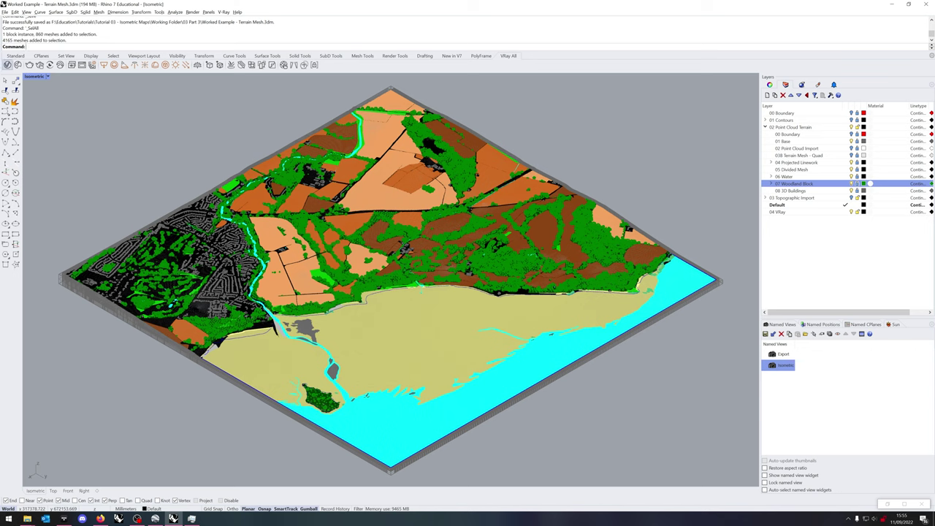
- Open the V-Ray Asset Editor, expand its settings and material library, and place it over the lower part of the viewport
{"action": "left_click", "coordinate": [8, 65]}
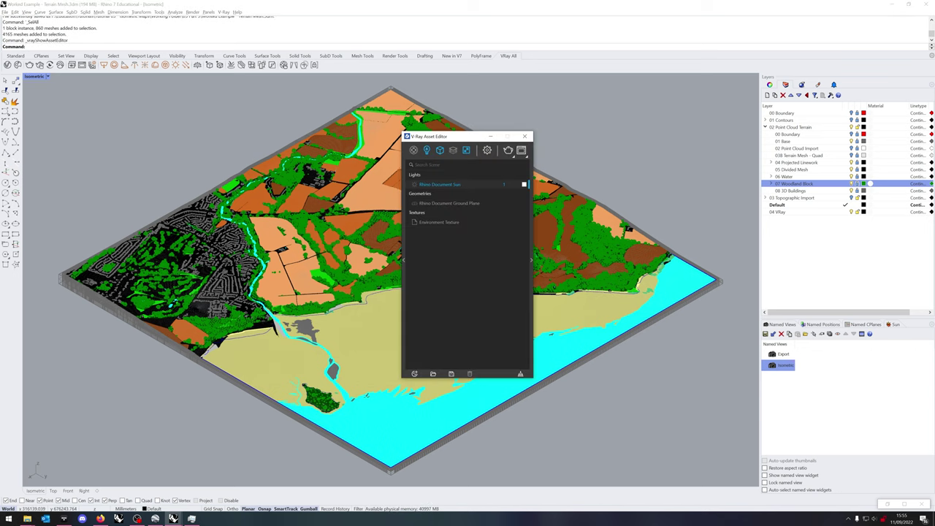
{"action": "left_click", "coordinate": [531, 259]}
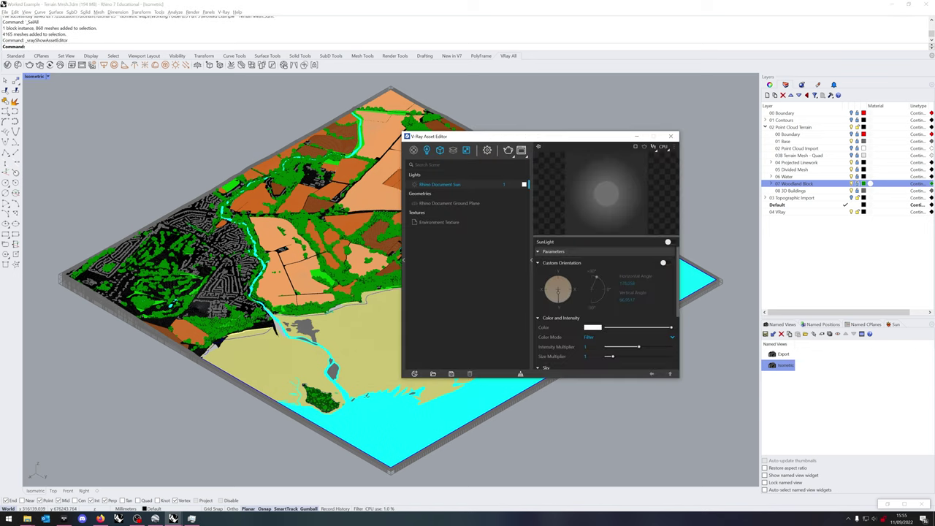
{"action": "left_click_drag", "start_coordinate": [439, 136], "coordinate": [64, 241]}
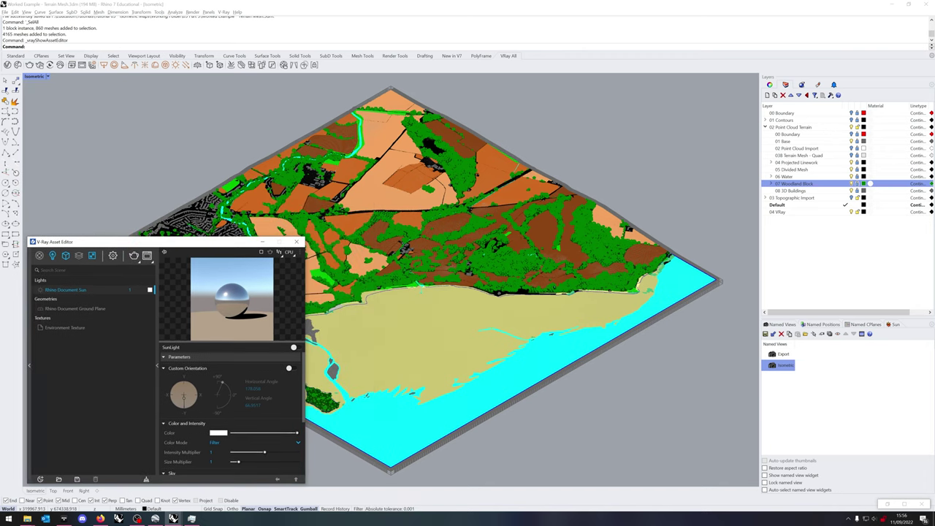
{"action": "left_click", "coordinate": [30, 365]}
{"action": "left_click_drag", "start_coordinate": [71, 245], "coordinate": [194, 267]}
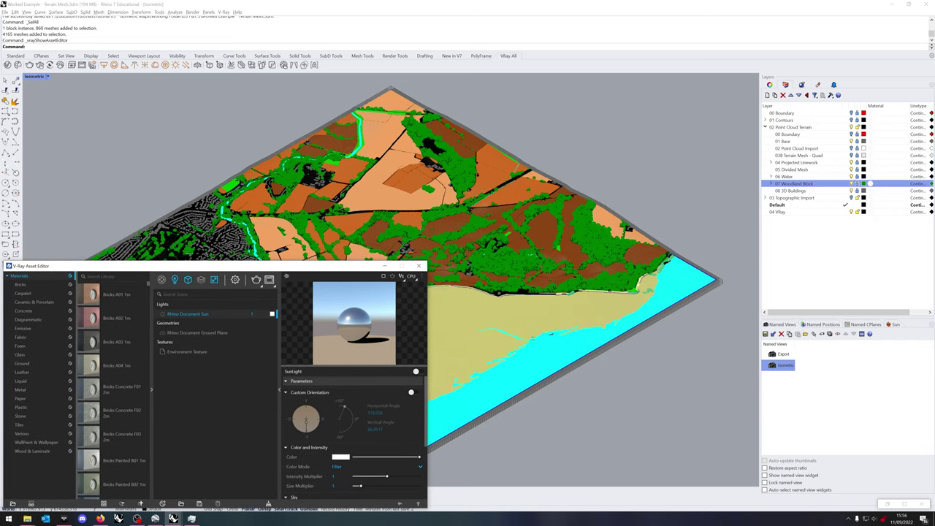
- Turn on the Rhino sun and search its locations for "edin" to place it in Edinburgh, United Kingdom
{"action": "left_click", "coordinate": [893, 325]}
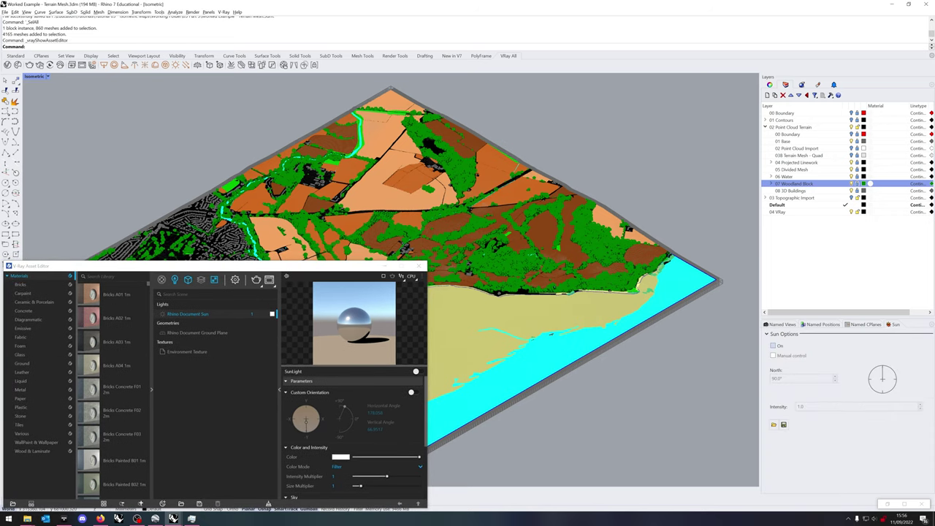
{"action": "left_click", "coordinate": [773, 346]}
{"action": "scroll", "coordinate": [848, 409], "scroll_direction": "down", "scroll_amount": 8}
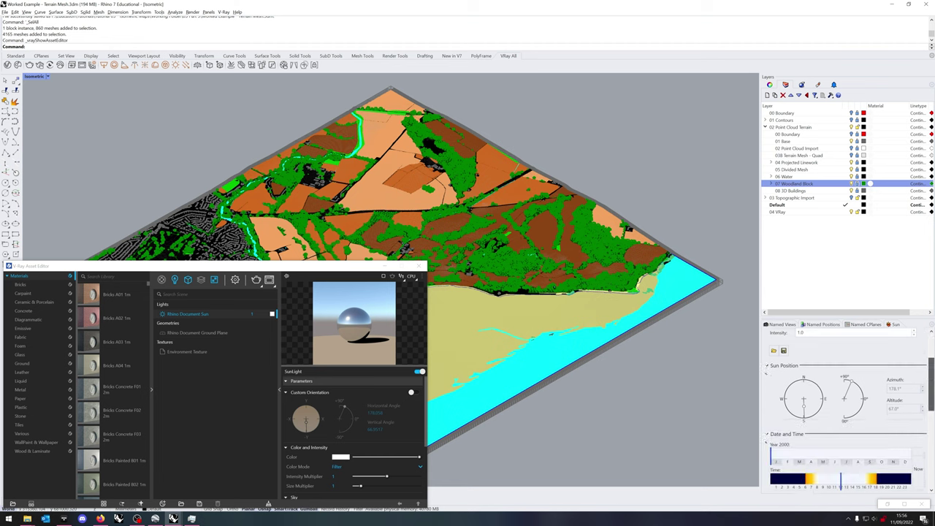
{"action": "scroll", "coordinate": [848, 409], "scroll_direction": "down", "scroll_amount": 3}
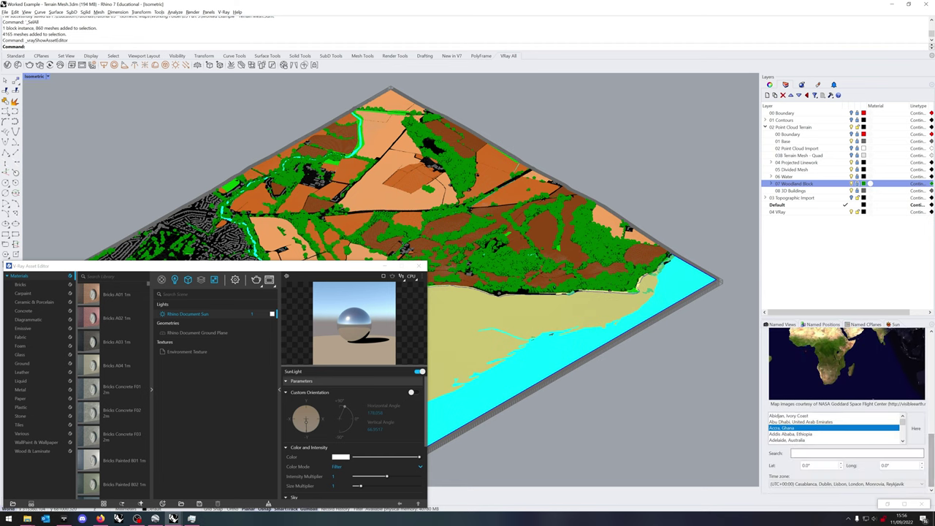
{"action": "type", "text": "edin"}
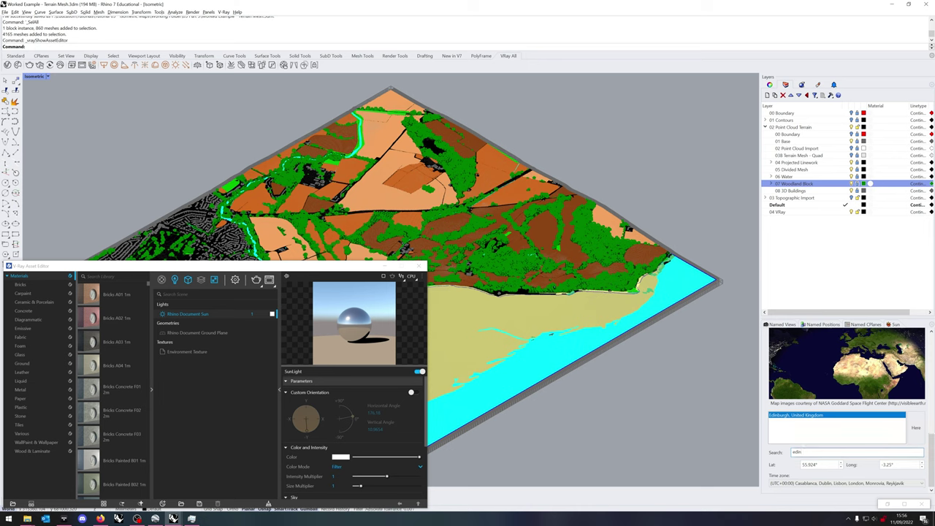
- Set the sun's date to 21/06/2022 and its time to 15:00
{"action": "scroll", "coordinate": [846, 409], "scroll_direction": "up", "scroll_amount": 5}
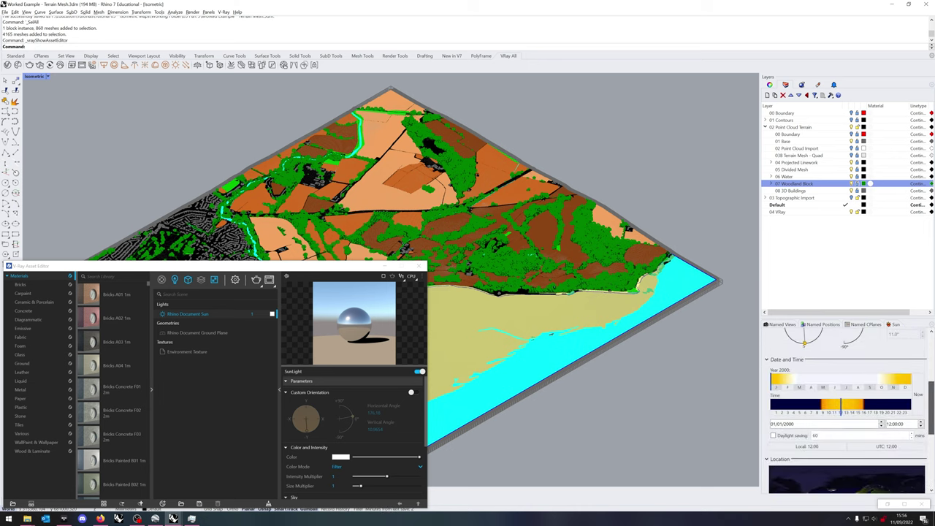
{"action": "left_click", "coordinate": [918, 397]}
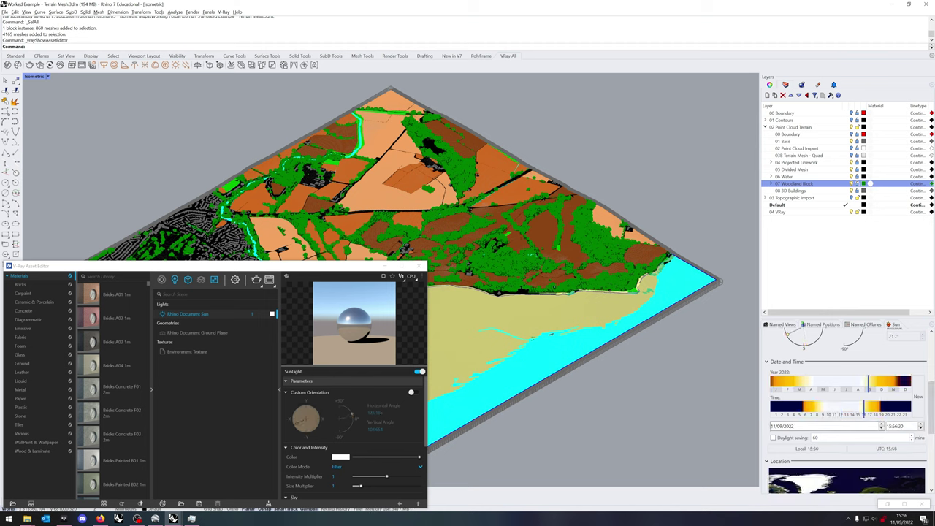
{"action": "left_click", "coordinate": [779, 425]}
{"action": "type", "text": "06"}
{"action": "left_click", "coordinate": [773, 426]}
{"action": "type", "text": "2121"}
{"action": "key", "text": "Tab"}
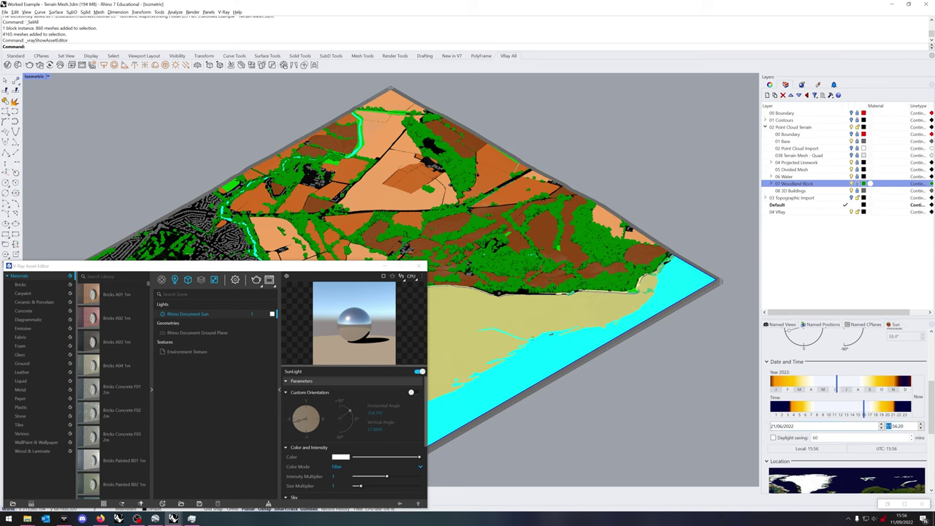
{"action": "key", "text": "Right"}
{"action": "type", "text": "00"}
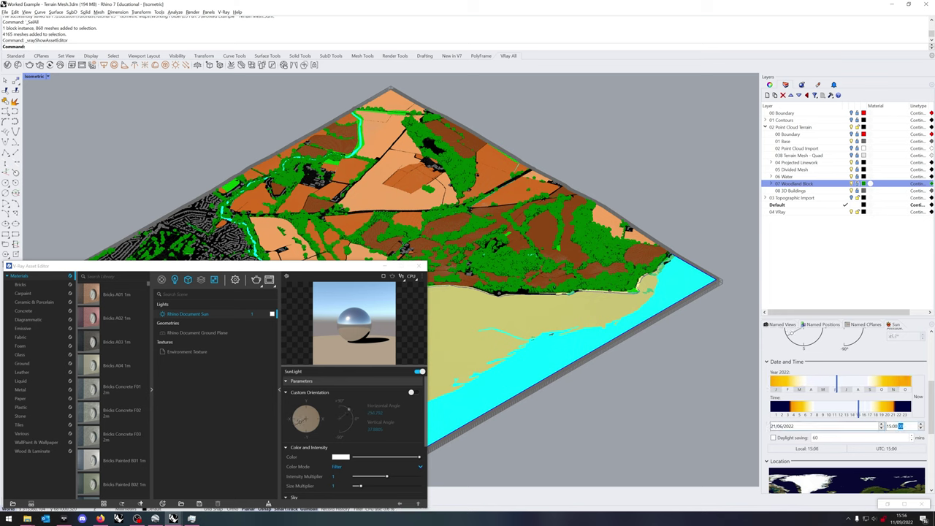
{"action": "left_click_drag", "start_coordinate": [931, 407], "coordinate": [931, 451]}
{"action": "scroll", "coordinate": [804, 327], "scroll_direction": "down", "scroll_amount": 1}
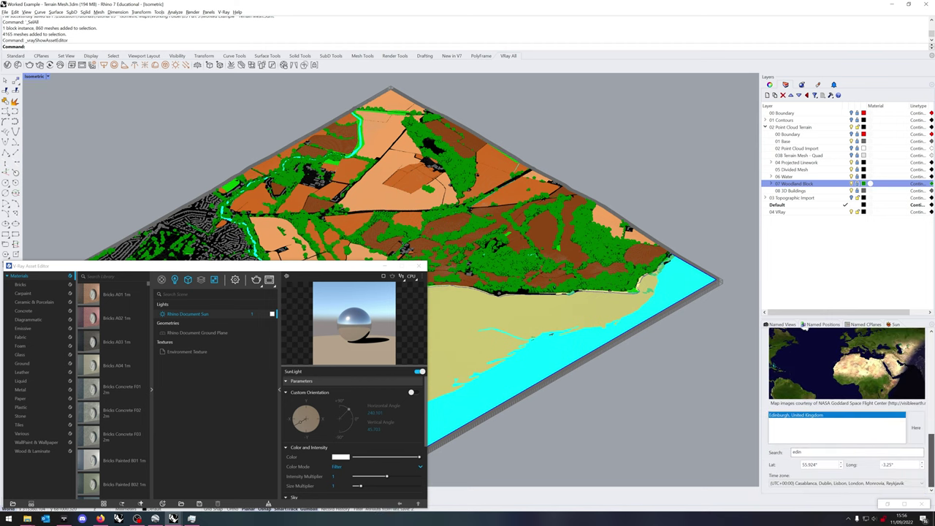
{"action": "scroll", "coordinate": [804, 326], "scroll_direction": "up", "scroll_amount": 8}
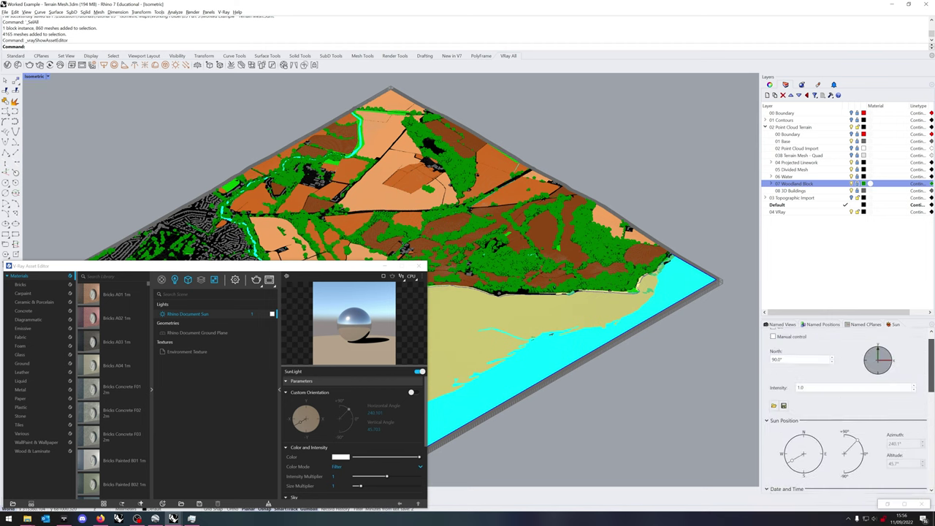
{"action": "left_click_drag", "start_coordinate": [931, 364], "coordinate": [931, 359]}
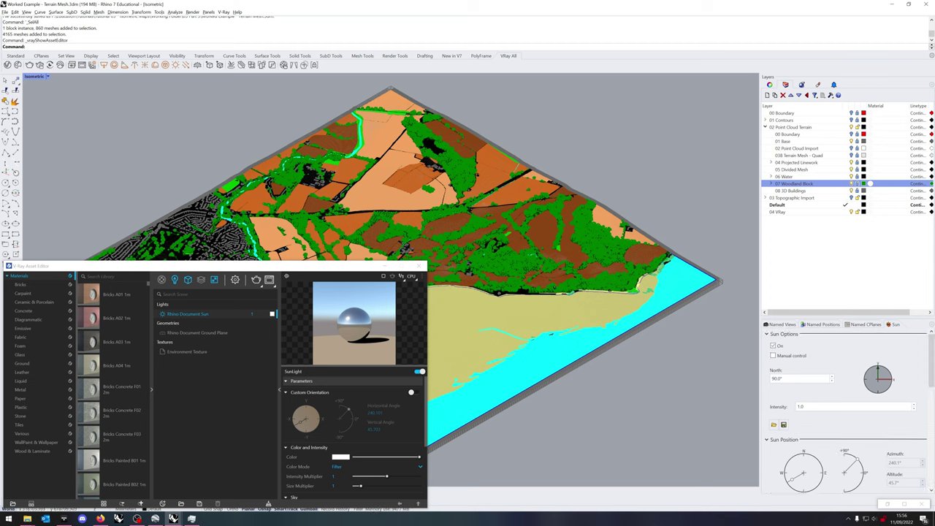
- Expand the V-Ray sun's Options and Caustic Photons settings and set its sky model to PRG Clear Sky
{"action": "left_click_drag", "start_coordinate": [424, 399], "coordinate": [425, 431]}
{"action": "scroll", "coordinate": [354, 431], "scroll_direction": "down", "scroll_amount": 2}
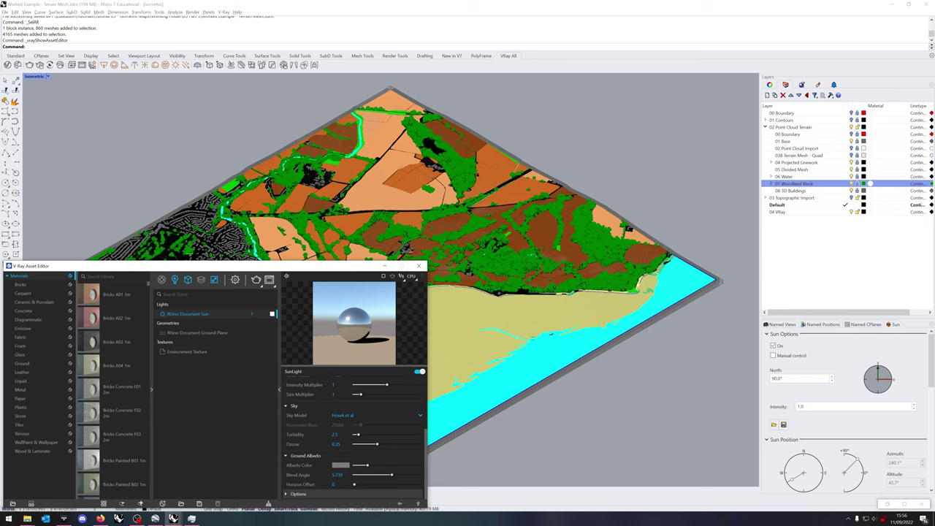
{"action": "left_click", "coordinate": [297, 494]}
{"action": "scroll", "coordinate": [354, 438], "scroll_direction": "down", "scroll_amount": 2}
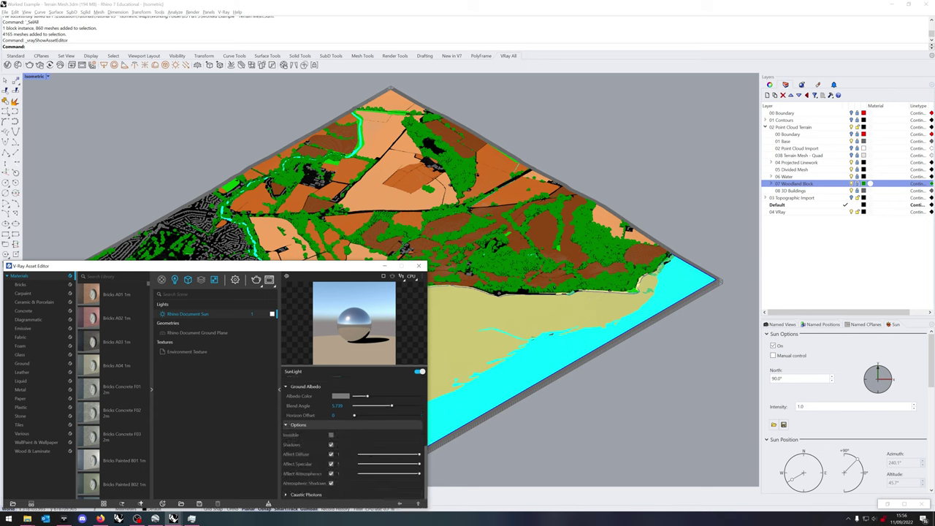
{"action": "left_click", "coordinate": [297, 494]}
{"action": "scroll", "coordinate": [354, 438], "scroll_direction": "down", "scroll_amount": 1}
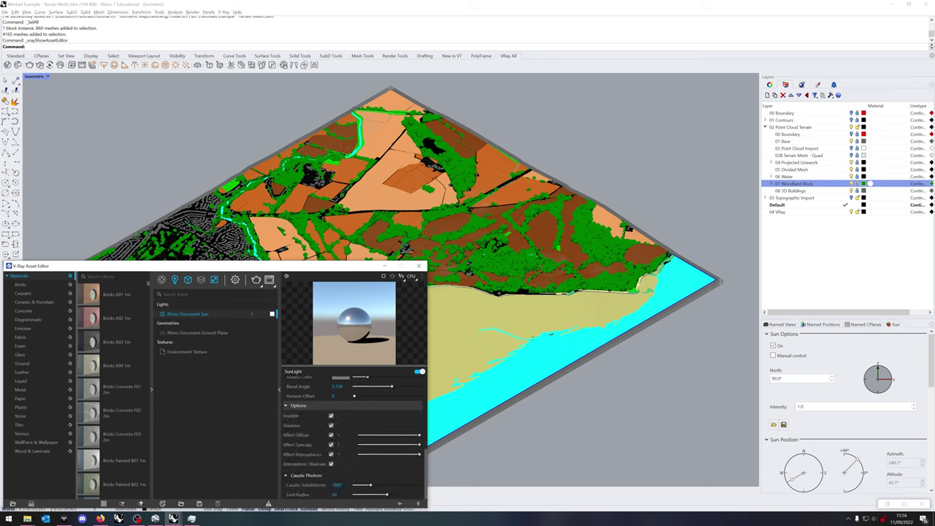
{"action": "scroll", "coordinate": [354, 439], "scroll_direction": "up", "scroll_amount": 6}
{"action": "left_click", "coordinate": [376, 436]}
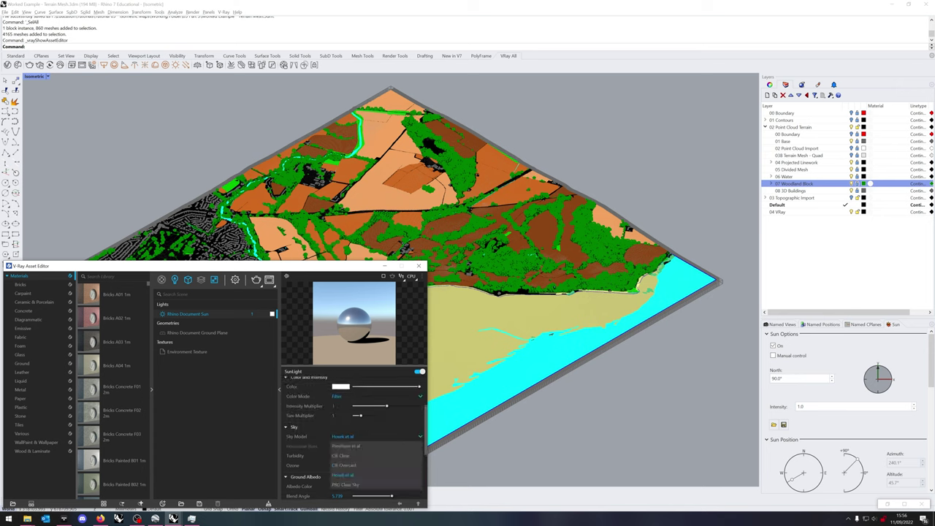
{"action": "left_click", "coordinate": [344, 484]}
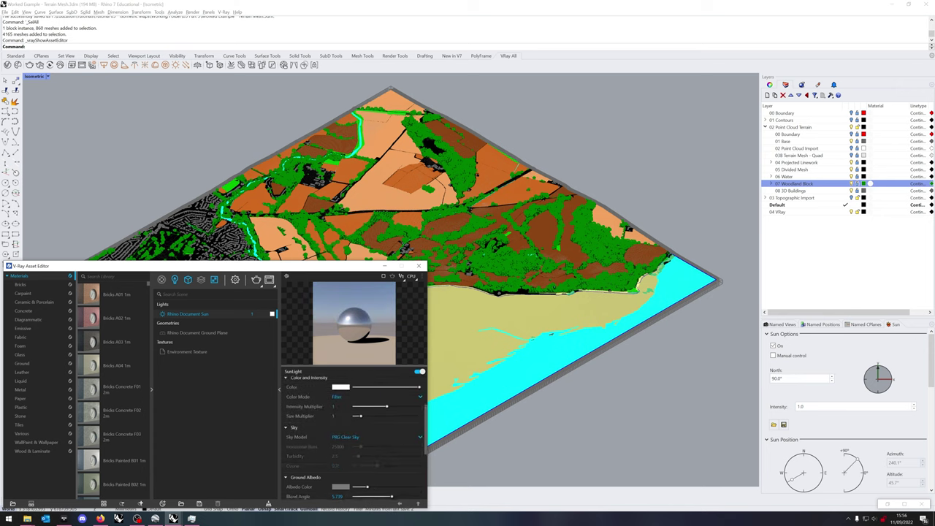
{"action": "scroll", "coordinate": [354, 438], "scroll_direction": "up", "scroll_amount": 3}
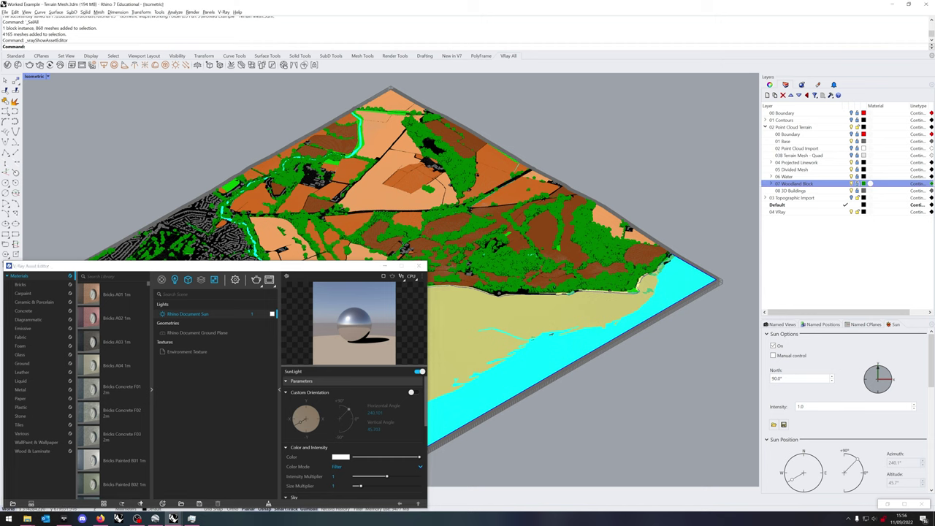
- Add a V-Ray infinite plane on the 04 VRay layer and briefly hide the 02 Point Cloud Terrain layer to check it
{"action": "double_click", "coordinate": [789, 212]}
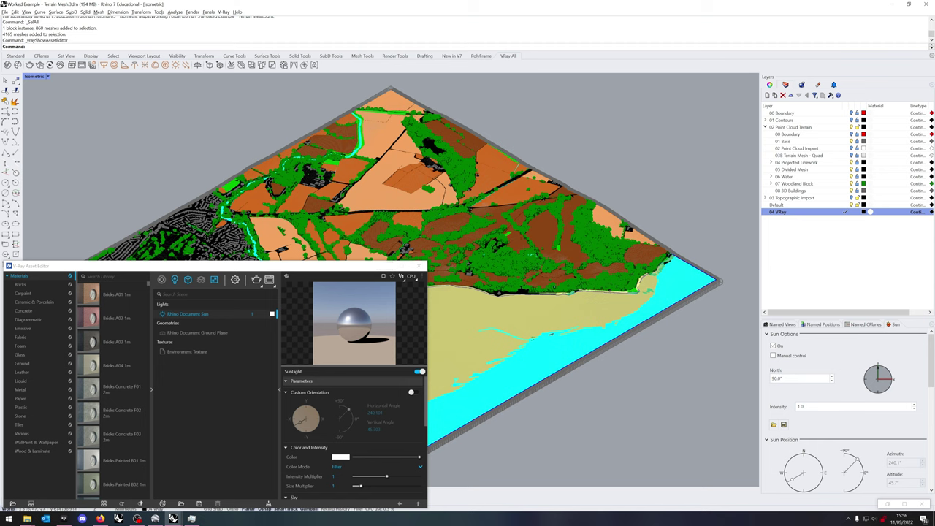
{"action": "left_click", "coordinate": [385, 266]}
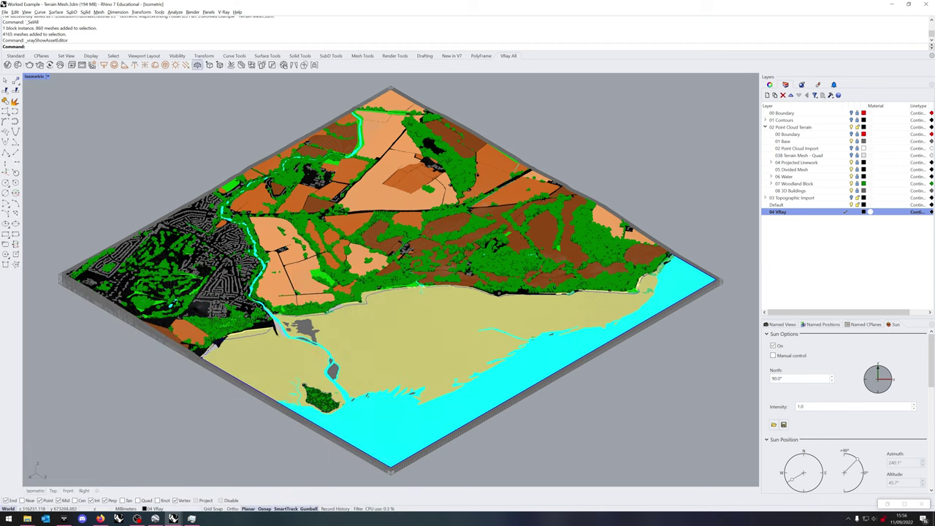
{"action": "left_click", "coordinate": [198, 65]}
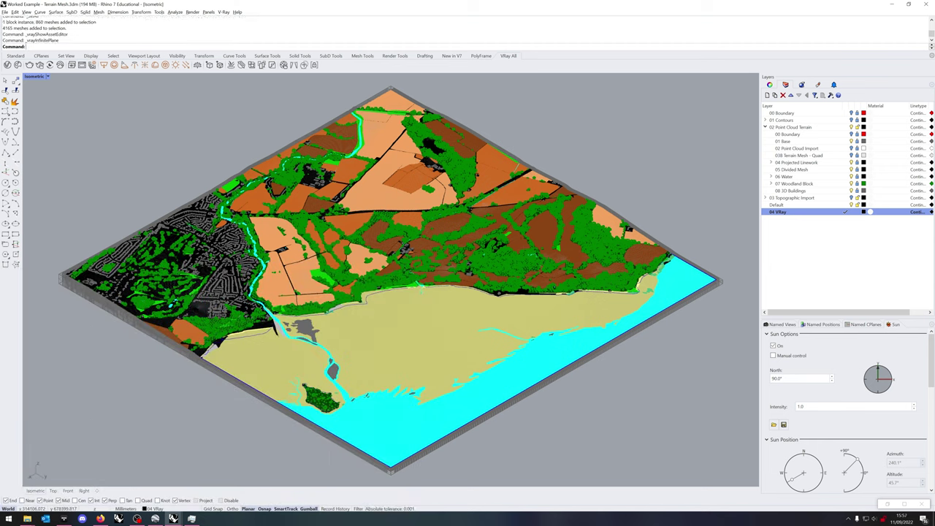
{"action": "left_click", "coordinate": [851, 128]}
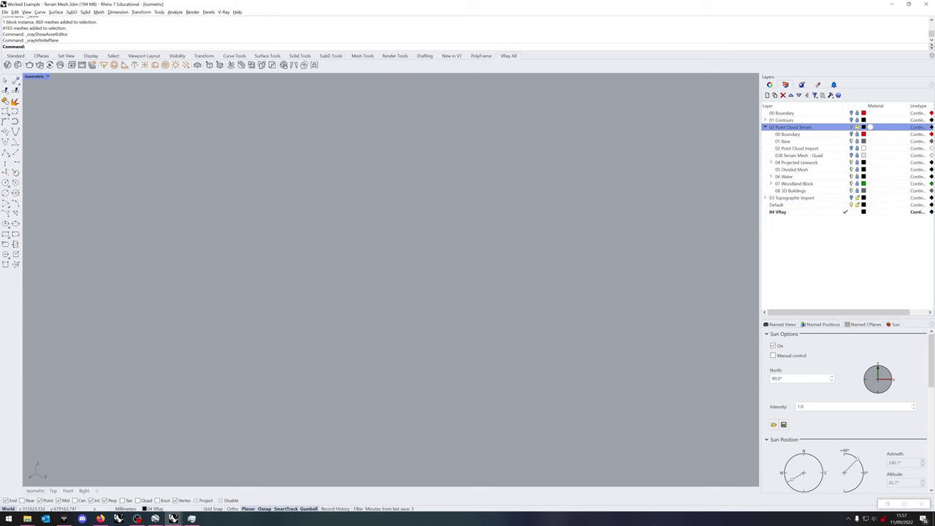
{"action": "left_click", "coordinate": [851, 127]}
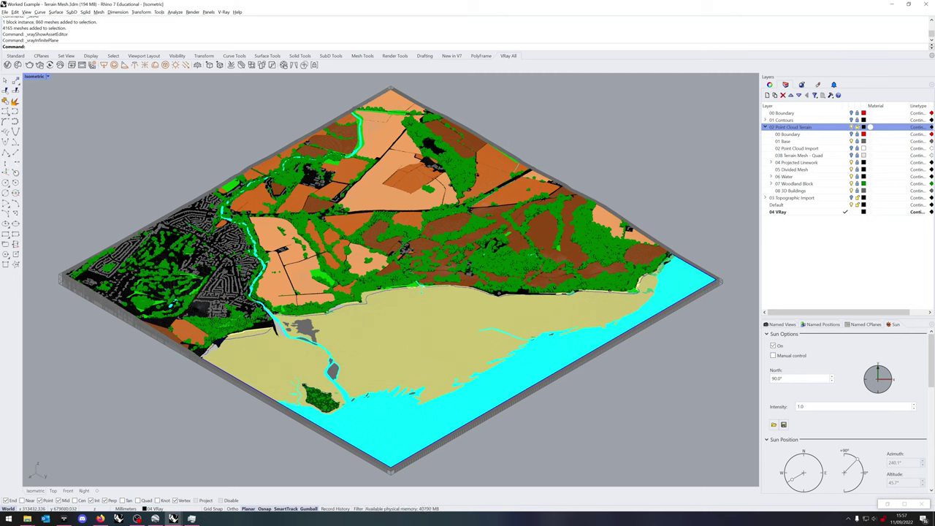
- Expand the woodland, water, projected linework and topographic import layer groups and turn on the Fuzzy Bounds layer
{"action": "left_click", "coordinate": [771, 183]}
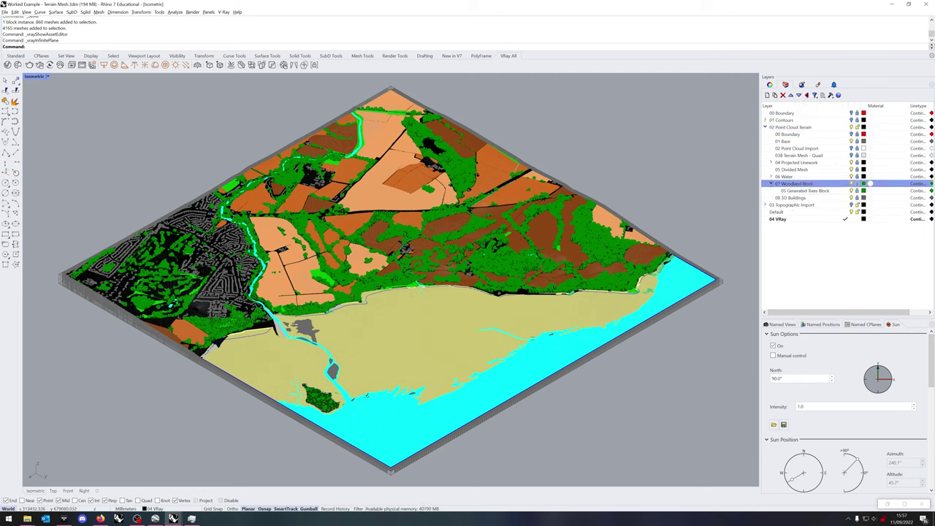
{"action": "left_click", "coordinate": [771, 176]}
{"action": "left_click", "coordinate": [771, 163]}
{"action": "left_click", "coordinate": [870, 183]}
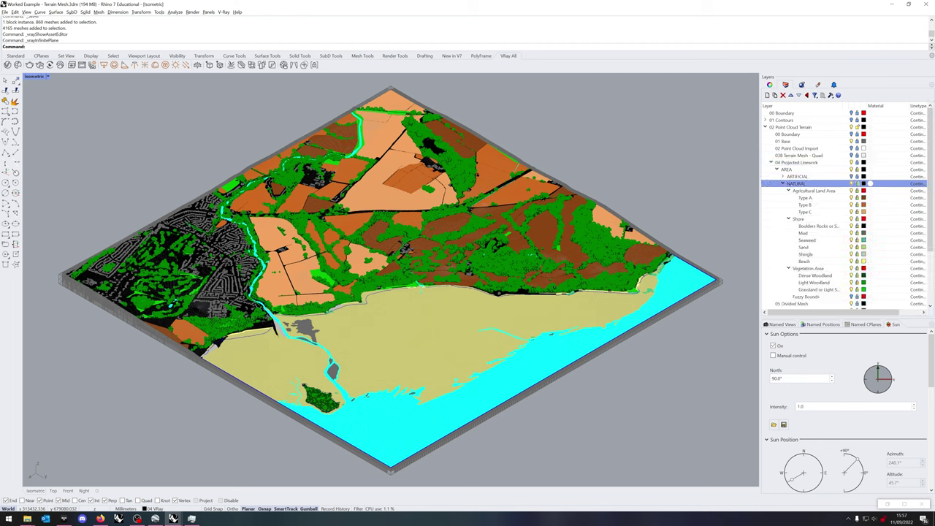
{"action": "scroll", "coordinate": [870, 184], "scroll_direction": "down", "scroll_amount": 3}
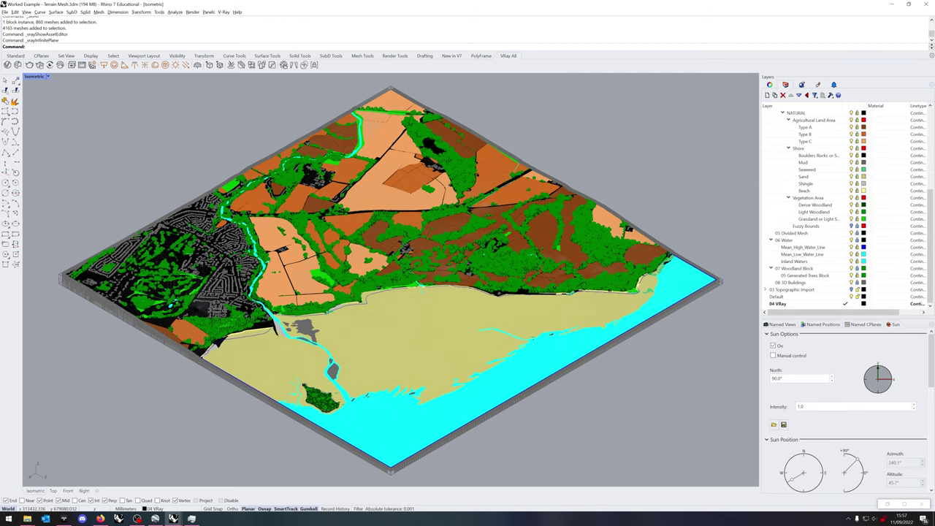
{"action": "left_click", "coordinate": [817, 226]}
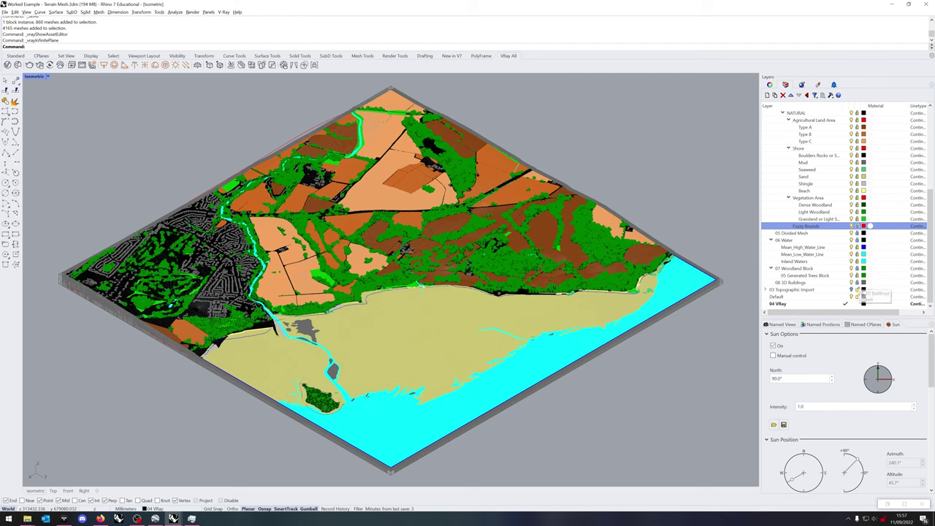
{"action": "left_click", "coordinate": [870, 289]}
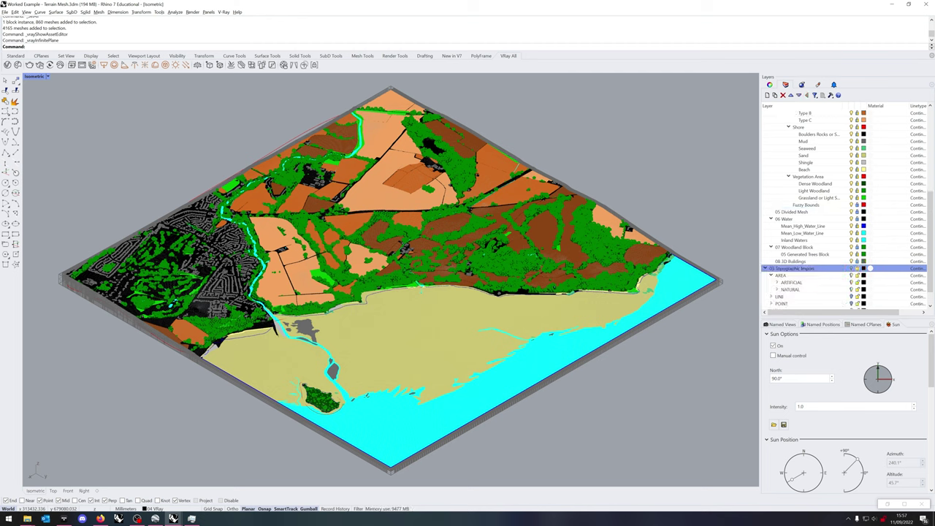
{"action": "scroll", "coordinate": [847, 210], "scroll_direction": "down", "scroll_amount": 1}
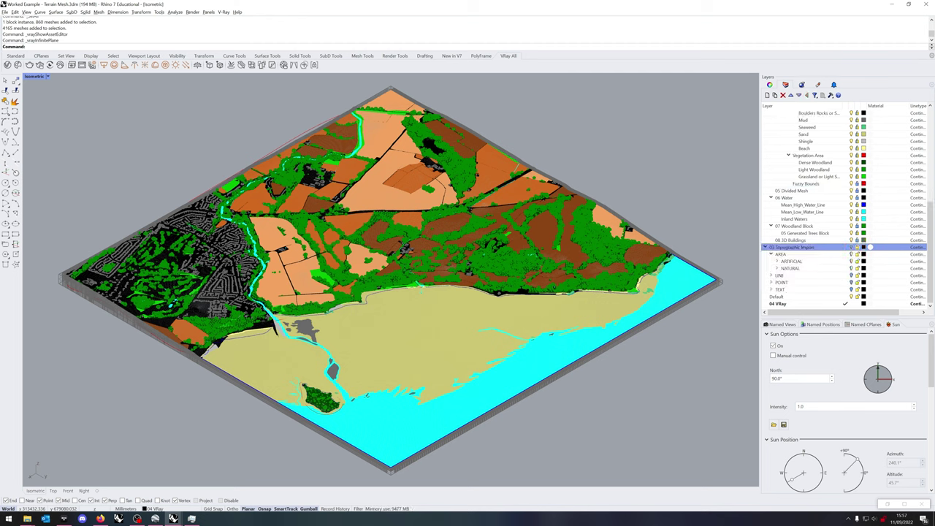
{"action": "left_click", "coordinate": [869, 275]}
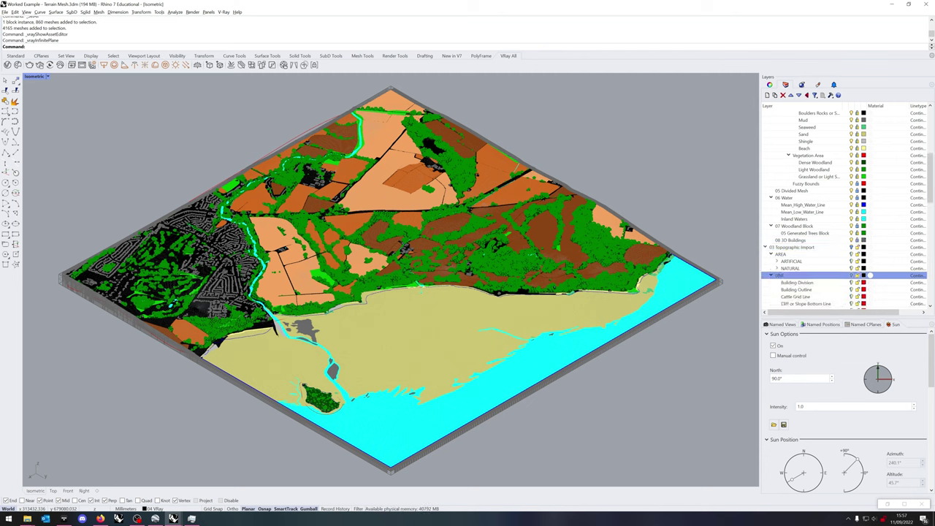
- Expand the whole layer tree, select all layers from 02 Point Cloud Terrain through Default and turn them on
{"action": "scroll", "coordinate": [869, 274], "scroll_direction": "up", "scroll_amount": 8}
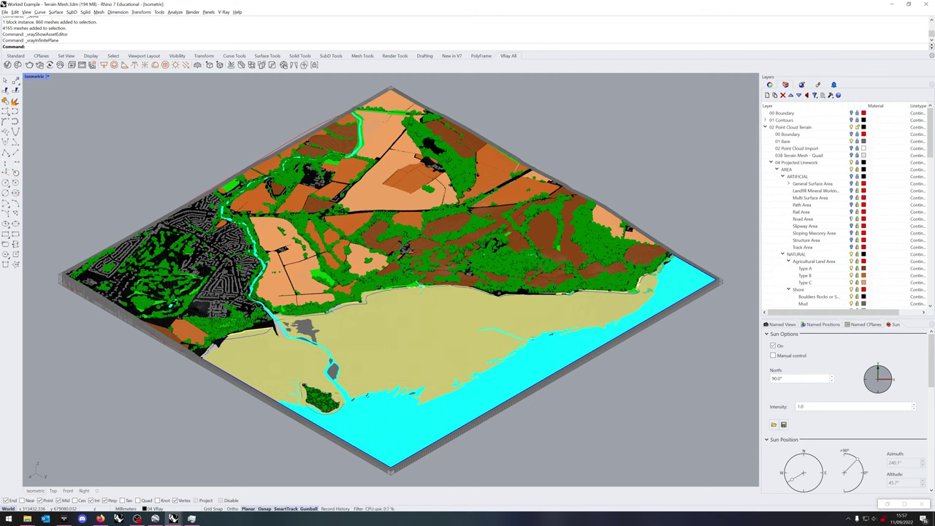
{"action": "right_click", "coordinate": [777, 127]}
{"action": "left_click", "coordinate": [811, 270]}
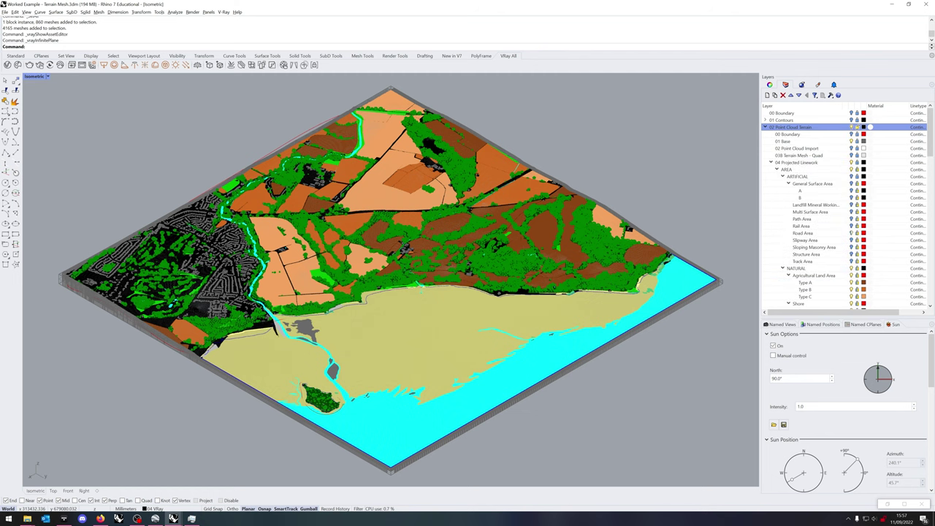
{"action": "scroll", "coordinate": [848, 219], "scroll_direction": "down", "scroll_amount": 10}
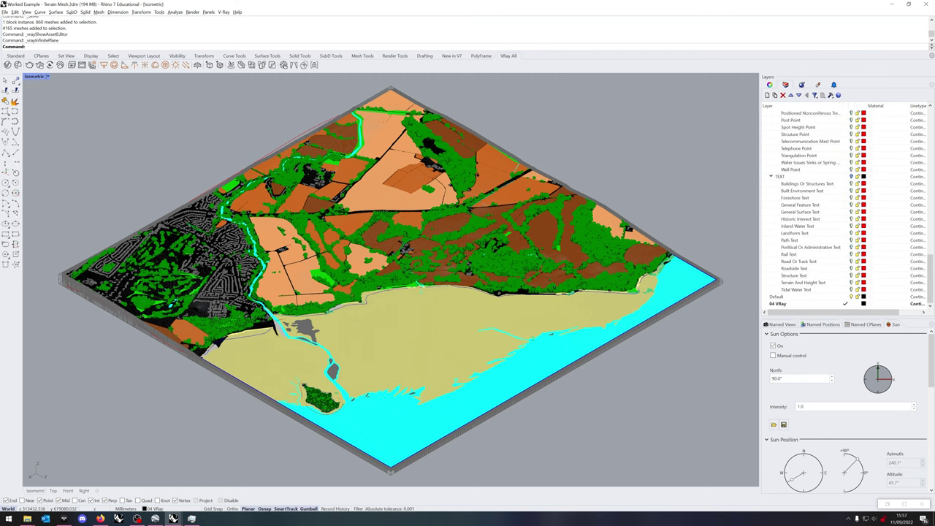
{"action": "left_click", "coordinate": [793, 297], "text": "shift"}
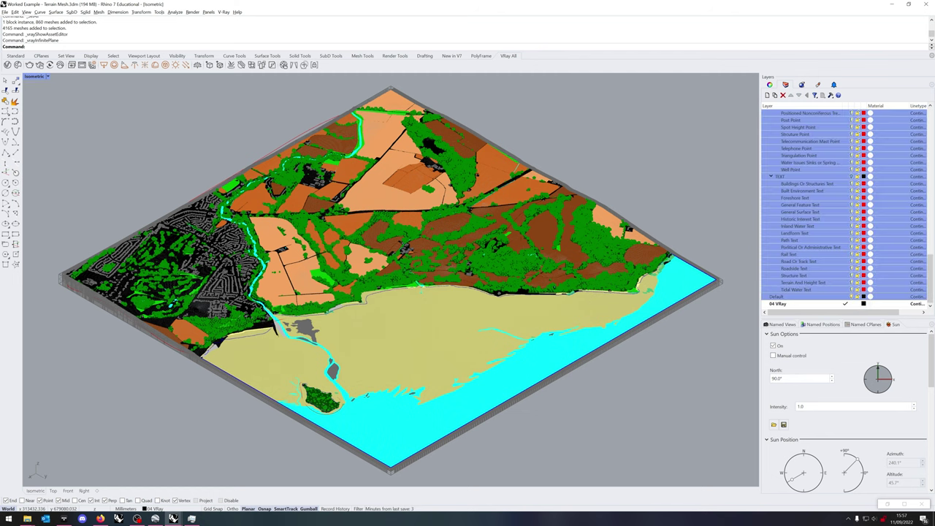
{"action": "left_click", "coordinate": [851, 298]}
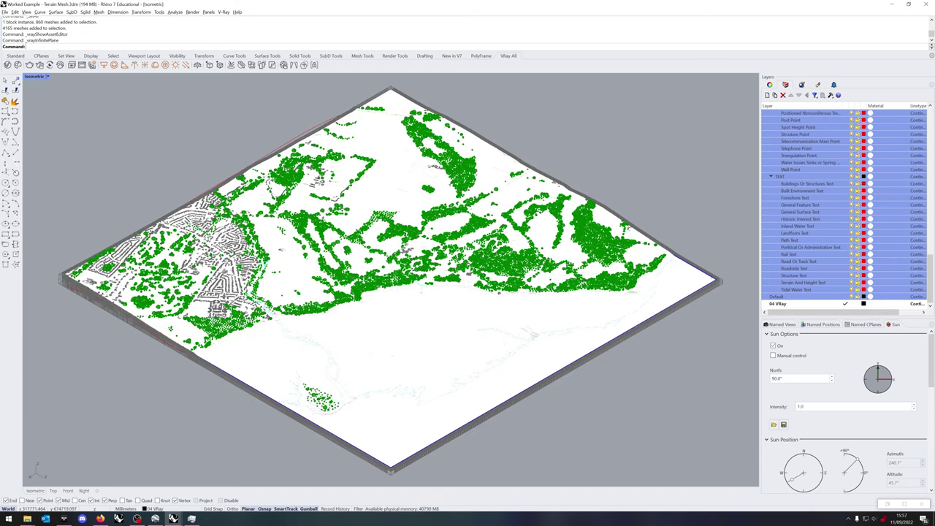
- Make Default the current layer and lock the 04 VRay layer
{"action": "left_click", "coordinate": [845, 296]}
{"action": "left_click", "coordinate": [857, 303]}
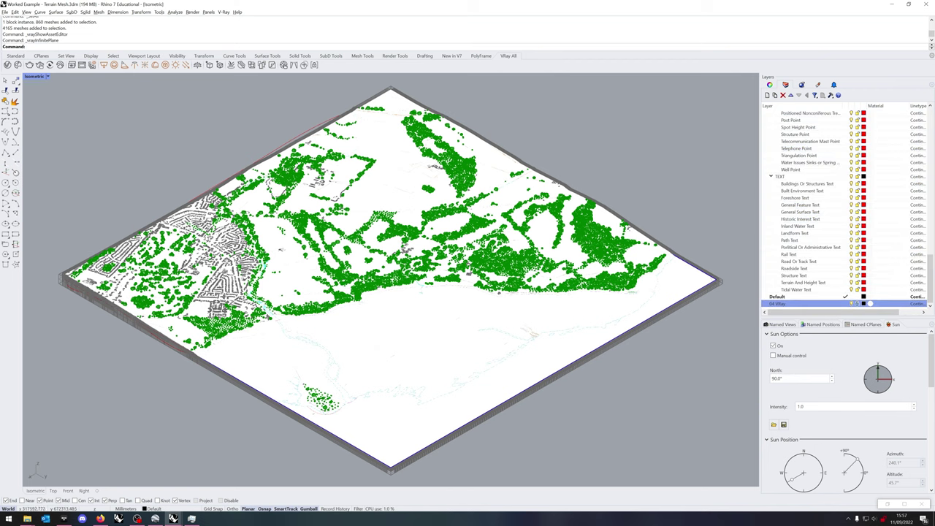
- Move all selectable objects from the centre of the terrain boundary to the origin 0,0,0 and zoom to the relocated model
{"action": "key", "text": "ctrl+a"}
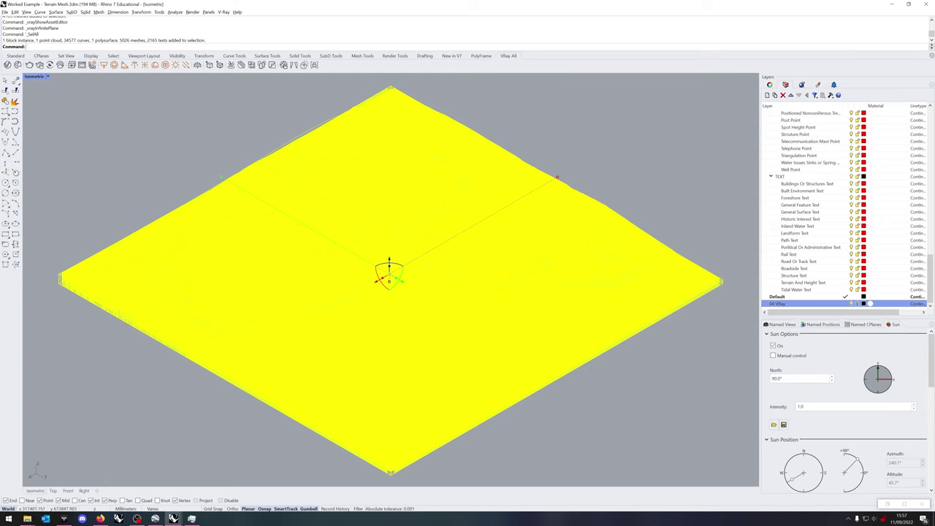
{"action": "type", "text": "move"}
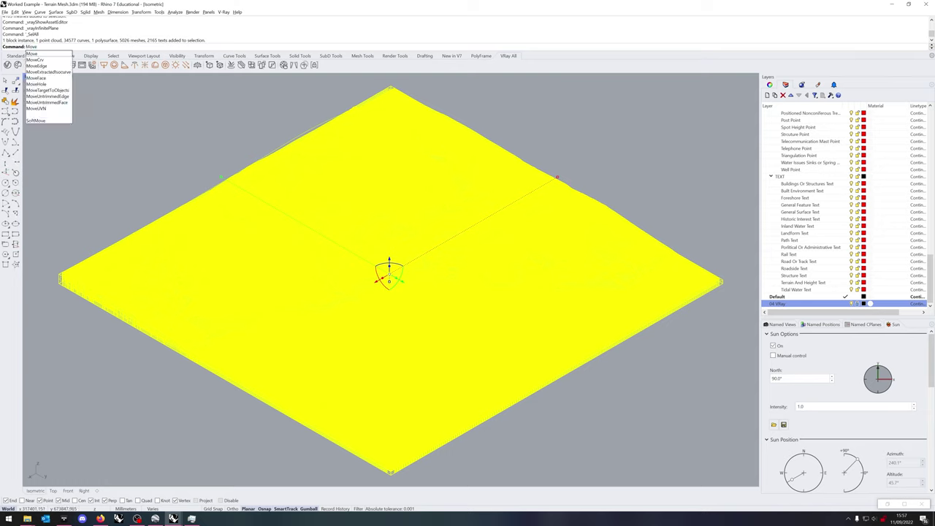
{"action": "key", "text": "Return"}
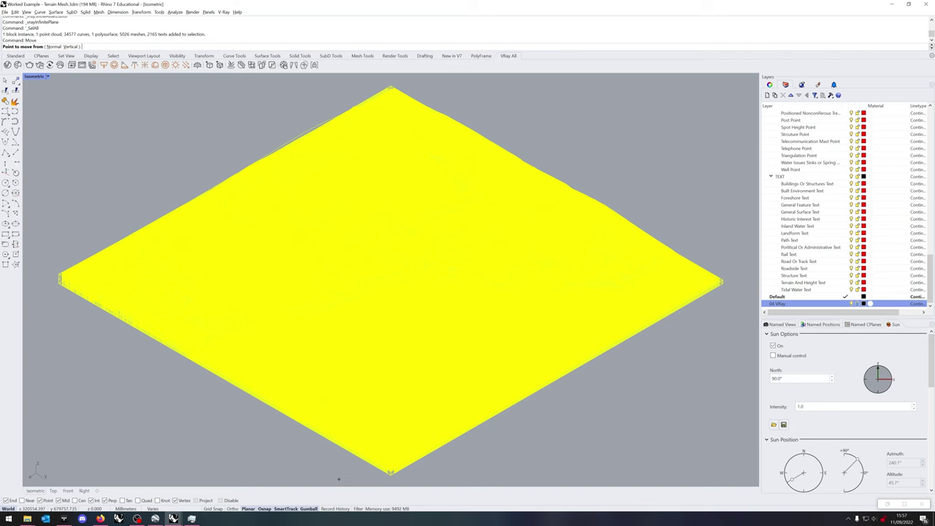
{"action": "scroll", "coordinate": [395, 478], "scroll_direction": "up", "scroll_amount": 6}
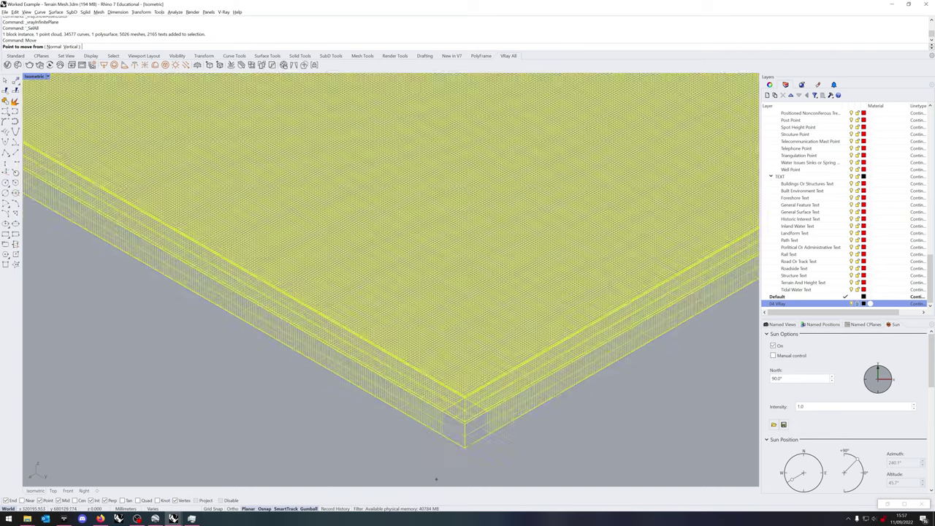
{"action": "scroll", "coordinate": [439, 478], "scroll_direction": "up", "scroll_amount": 4}
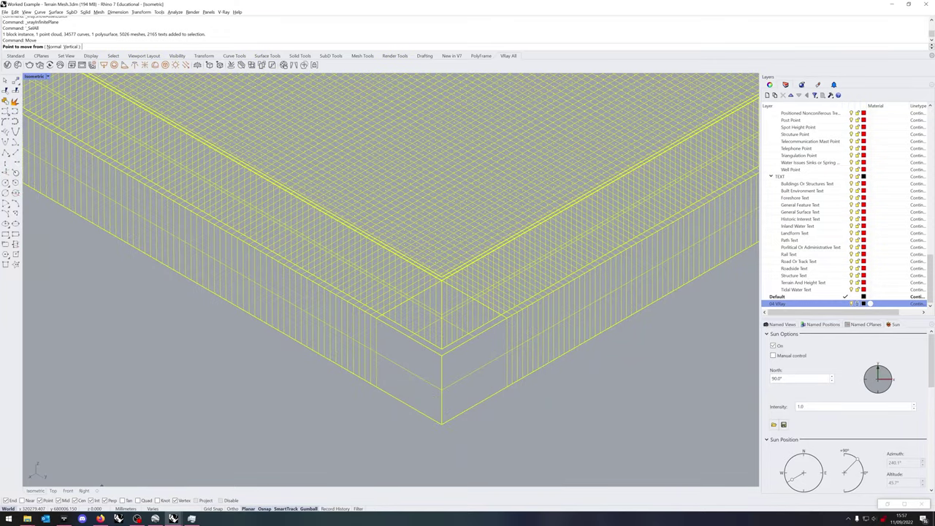
{"action": "scroll", "coordinate": [427, 204], "scroll_direction": "up", "scroll_amount": 6}
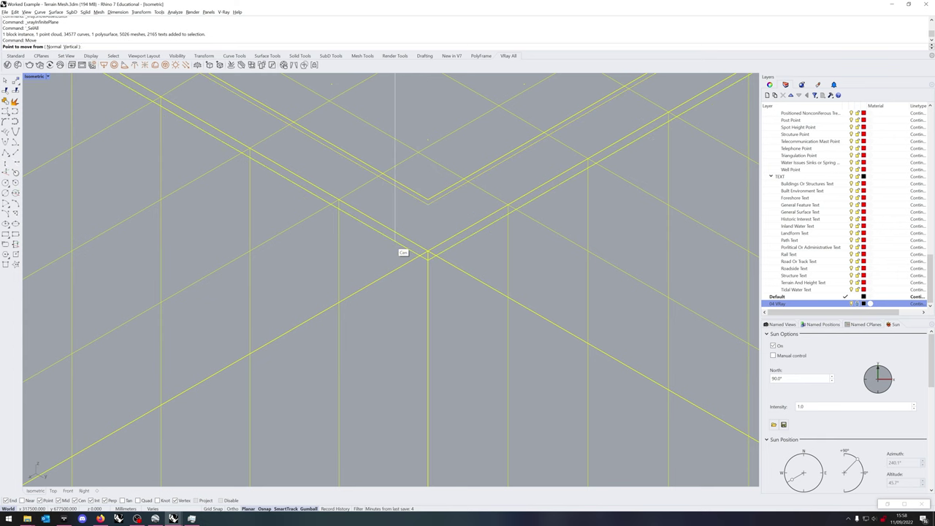
{"action": "scroll", "coordinate": [395, 240], "scroll_direction": "down", "scroll_amount": 9}
{"action": "right_click_drag", "start_coordinate": [387, 417], "coordinate": [397, 259], "text": "shift"}
{"action": "scroll", "coordinate": [402, 431], "scroll_direction": "down", "scroll_amount": 2}
{"action": "scroll", "coordinate": [394, 394], "scroll_direction": "down", "scroll_amount": 4}
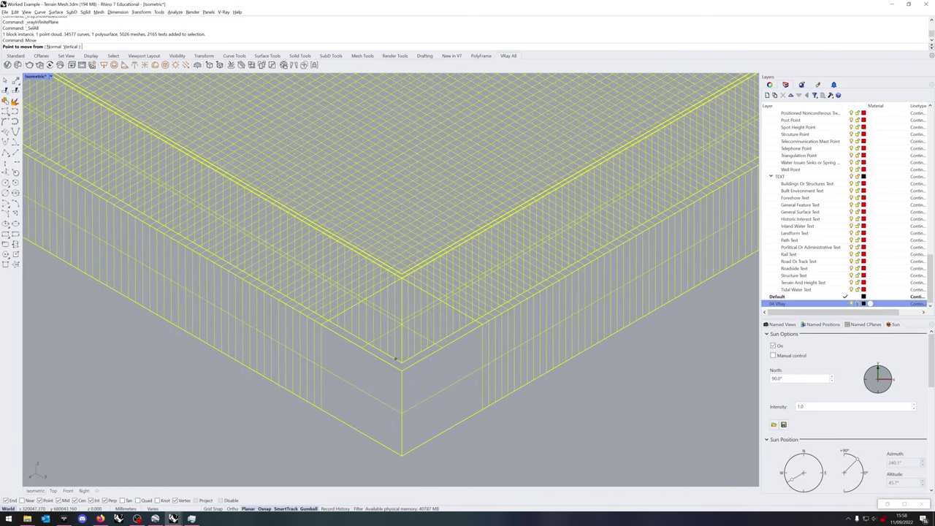
{"action": "scroll", "coordinate": [403, 275], "scroll_direction": "up", "scroll_amount": 4}
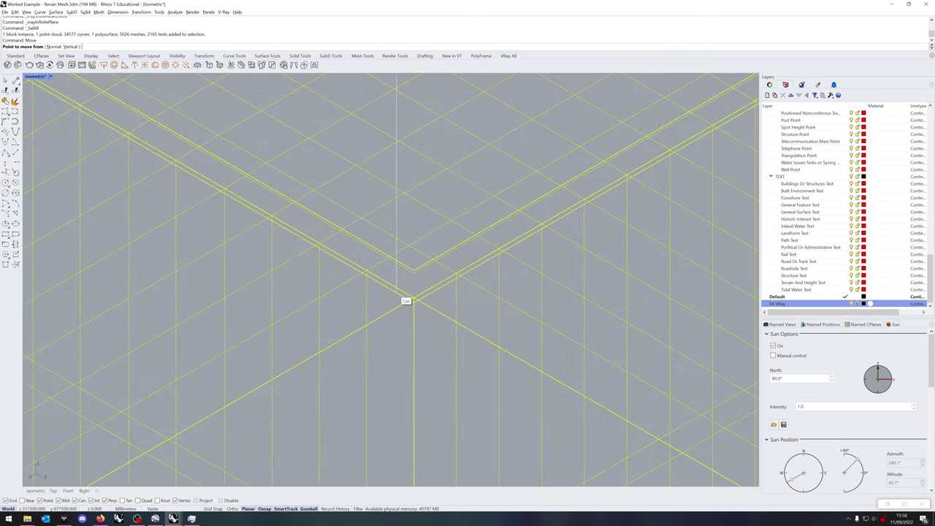
{"action": "left_click", "coordinate": [405, 295]}
{"action": "type", "text": "0,0,0"}
{"action": "key", "text": "Return"}
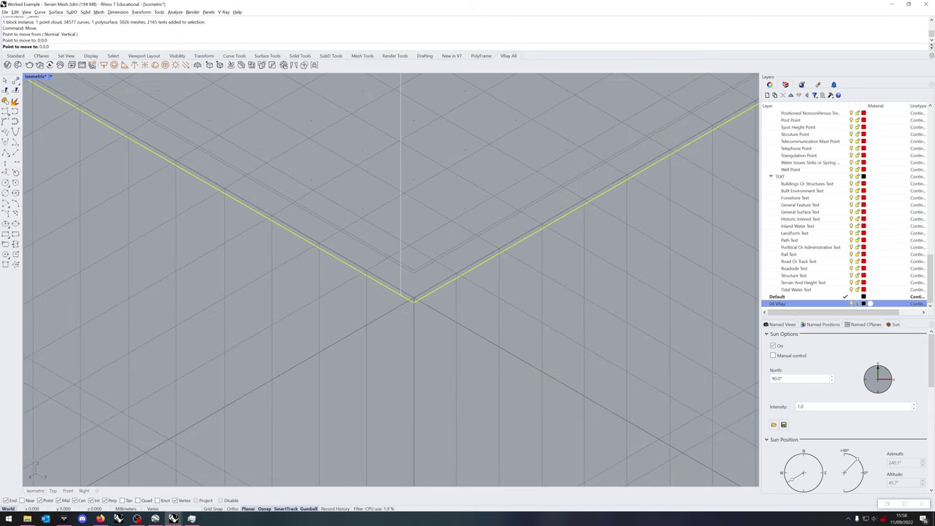
{"action": "type", "text": "ZS"}
{"action": "key", "text": "Return"}
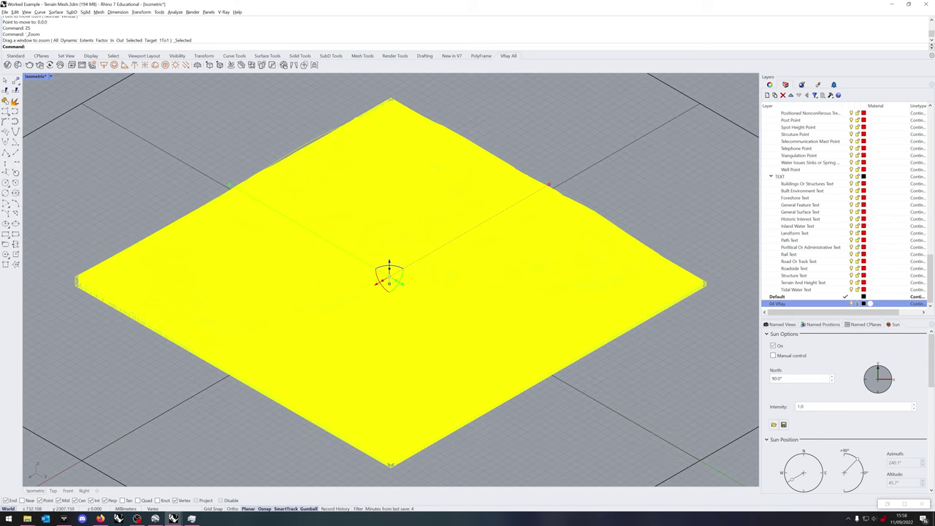
{"action": "key", "text": "Escape"}
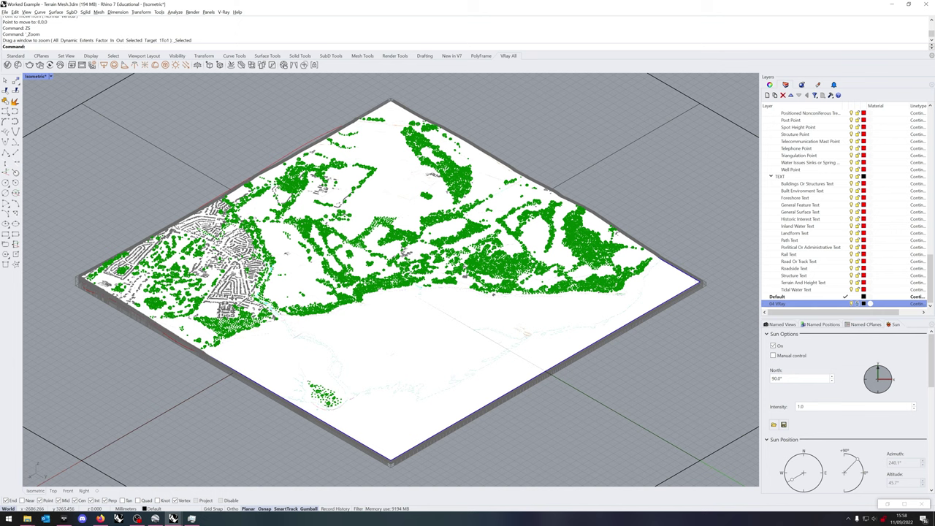
- Collapse the TEXT sublayers and the whole 02 Point Cloud Terrain and 03 Topographic Import layer groups
{"action": "left_click", "coordinate": [771, 176]}
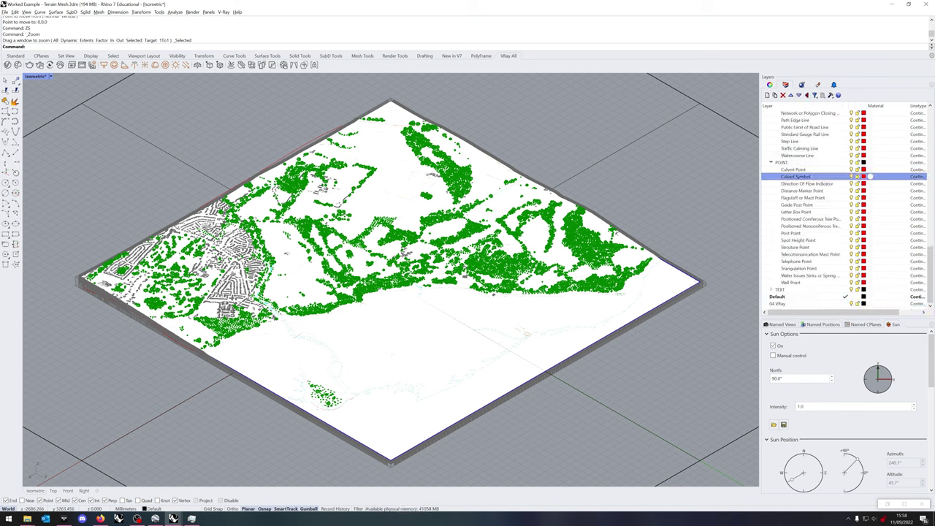
{"action": "scroll", "coordinate": [871, 176], "scroll_direction": "up", "scroll_amount": 10}
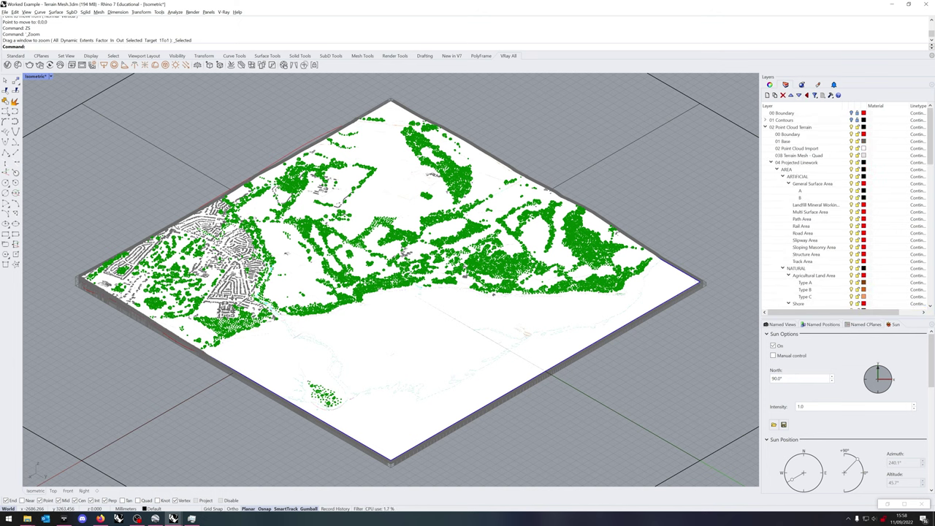
{"action": "right_click", "coordinate": [780, 126]}
{"action": "left_click", "coordinate": [804, 258]}
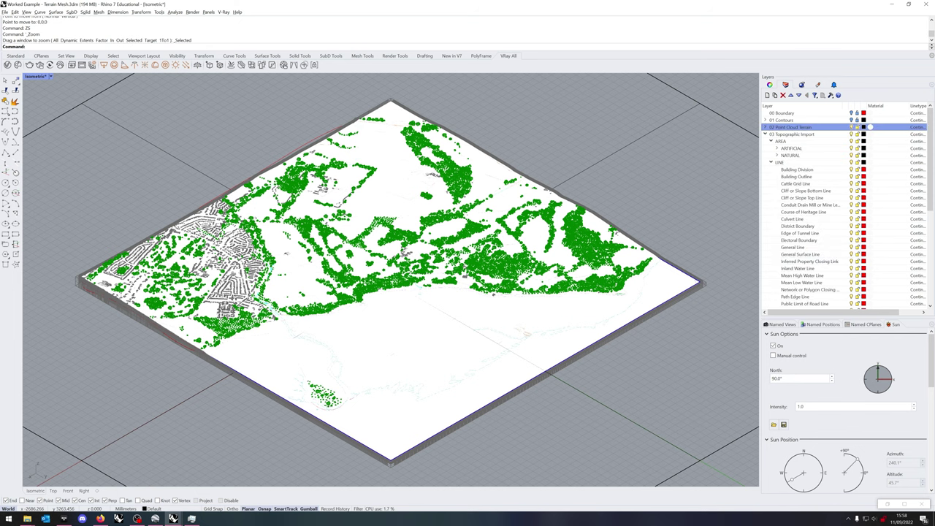
{"action": "right_click", "coordinate": [779, 134]}
{"action": "left_click", "coordinate": [804, 268]}
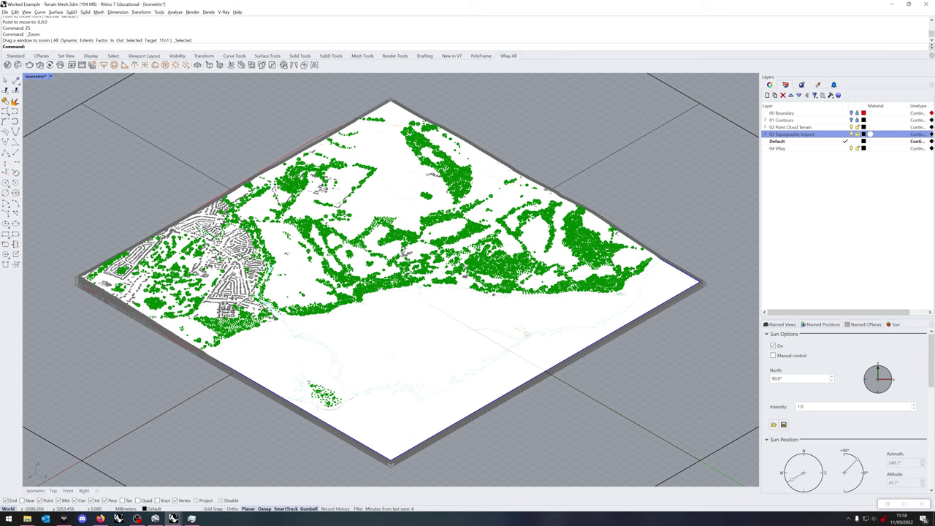
- Turn off 03 Topographic Import and, within 02 Point Cloud Terrain, the 00 Boundary, 02 Point Cloud Import and 03B Terrain Mesh - Quad layers
{"action": "left_click", "coordinate": [765, 127]}
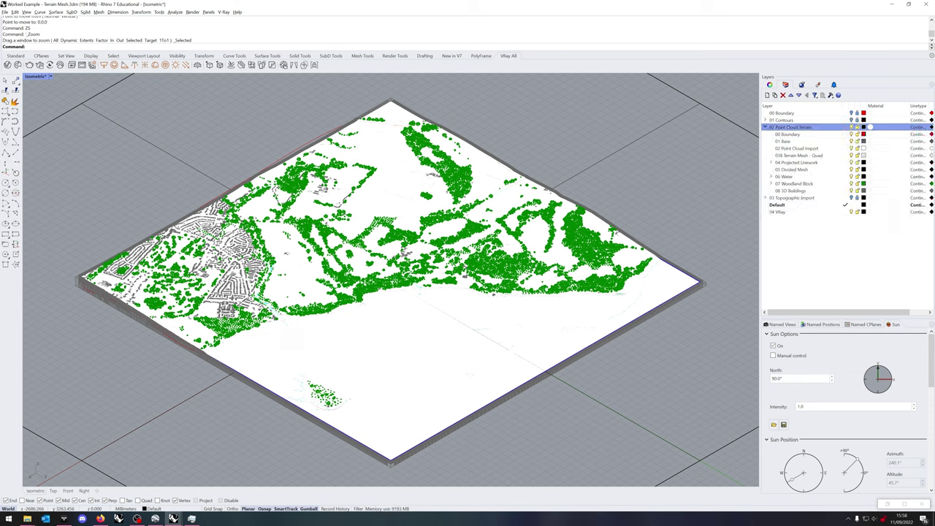
{"action": "left_click", "coordinate": [771, 163]}
{"action": "left_click", "coordinate": [776, 170]}
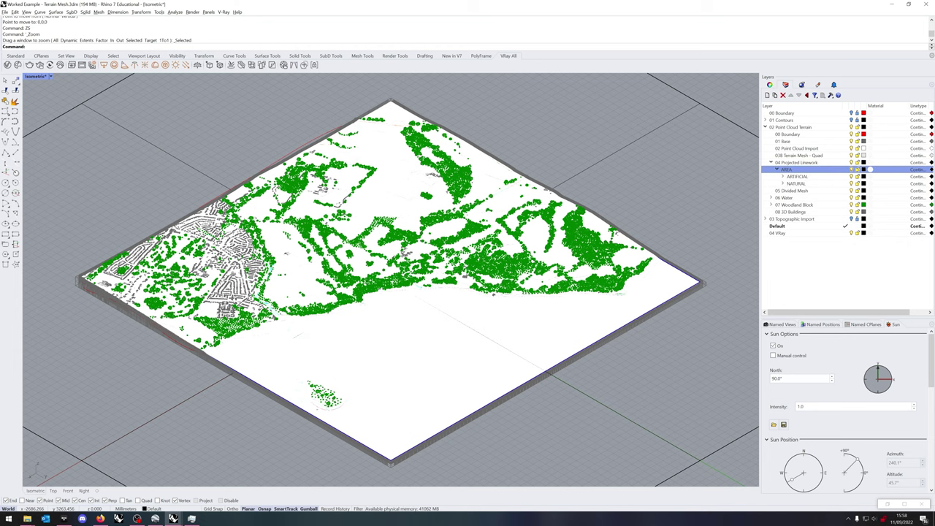
{"action": "left_click", "coordinate": [783, 176]}
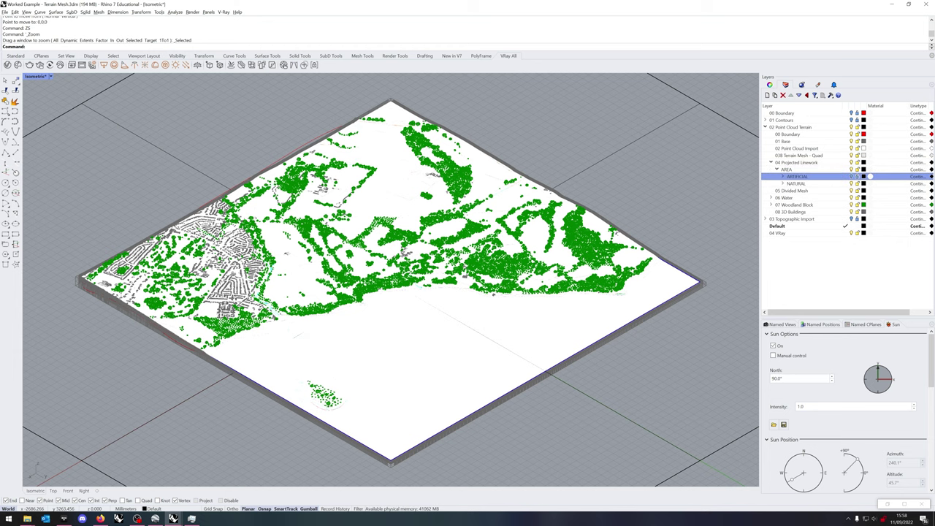
{"action": "left_click", "coordinate": [851, 155]}
{"action": "left_click", "coordinate": [851, 148]}
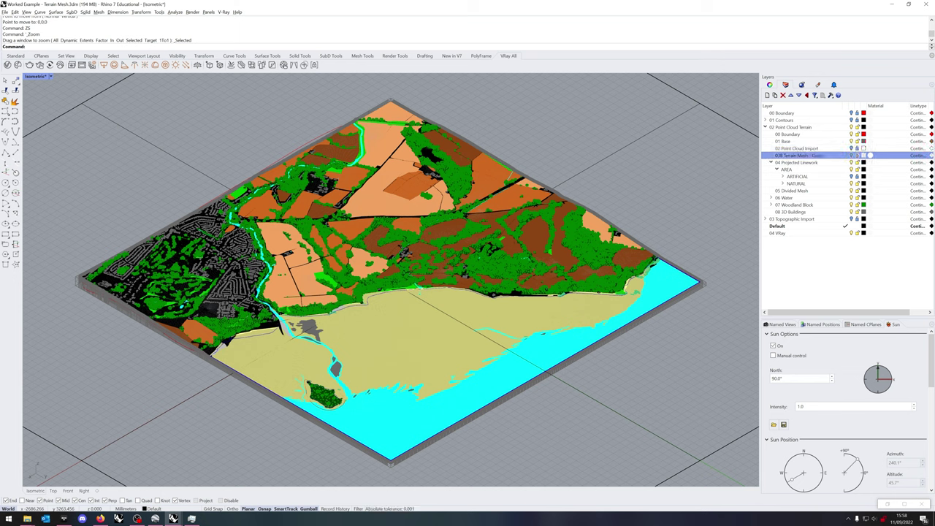
{"action": "left_click", "coordinate": [870, 135]}
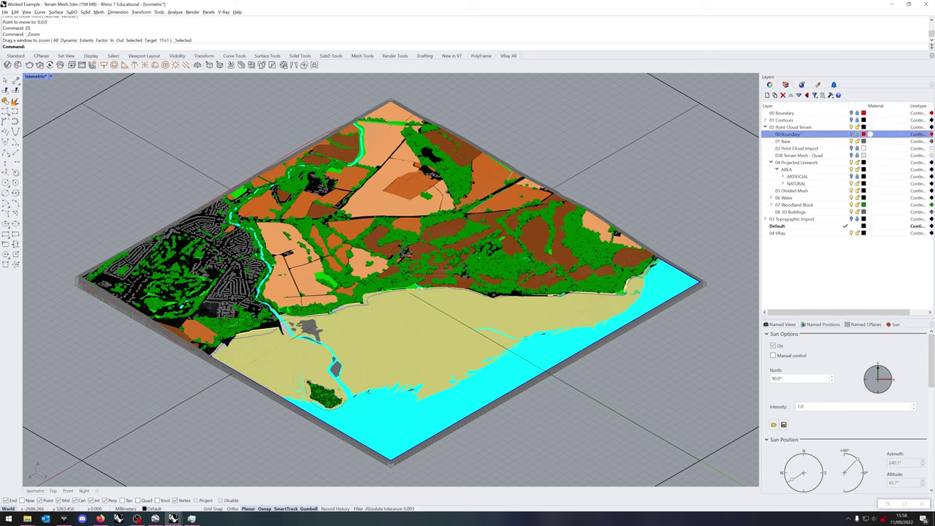
{"action": "left_click", "coordinate": [870, 198]}
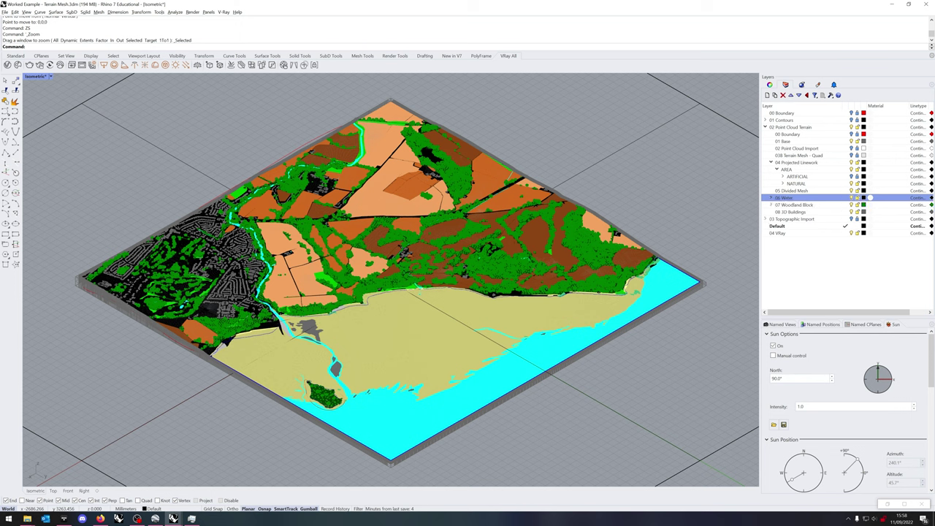
- Collapse the AREA, 04 Projected Linework and 02 Point Cloud Terrain layer groups and lock 02 Point Cloud Terrain
{"action": "left_click", "coordinate": [778, 169]}
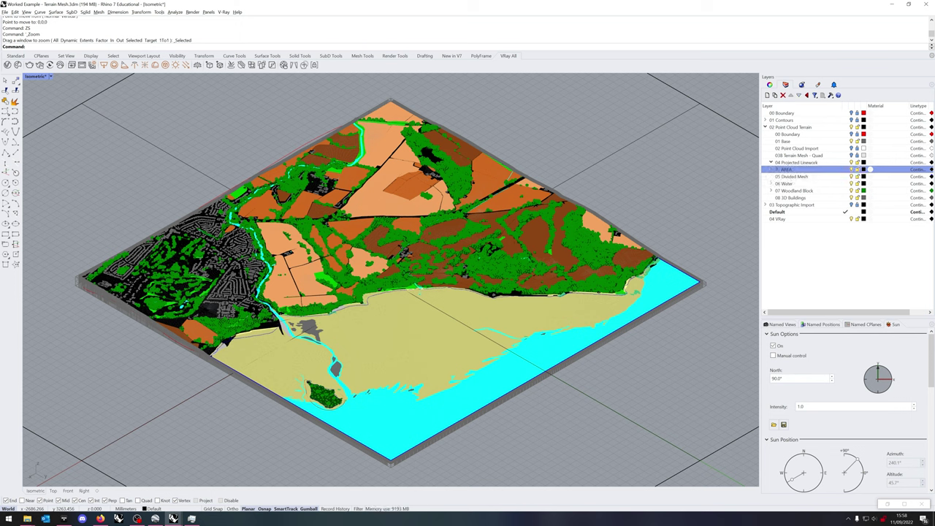
{"action": "left_click", "coordinate": [771, 163]}
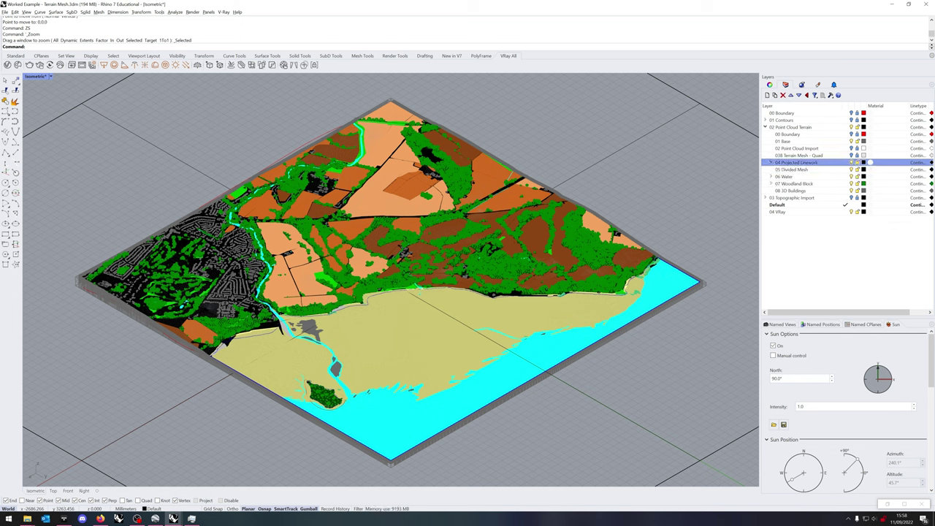
{"action": "key", "text": "Left"}
{"action": "key", "text": "Left"}
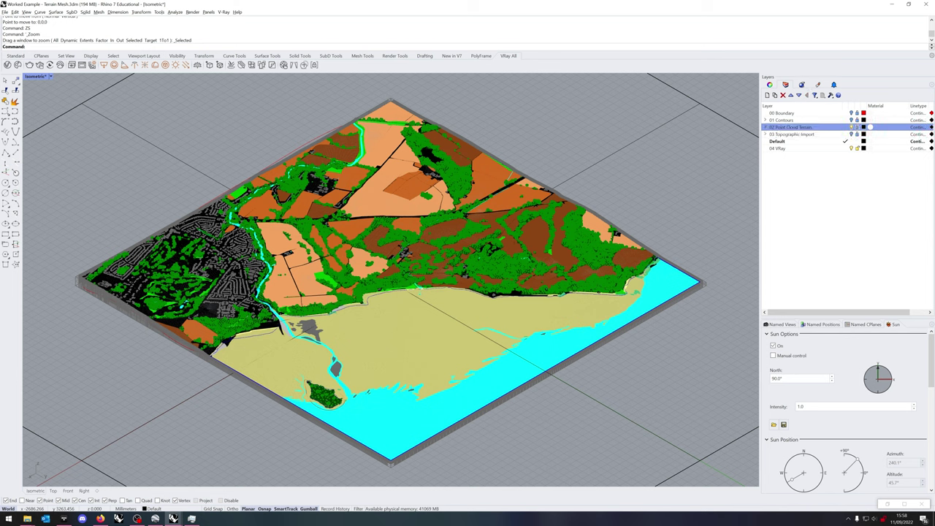
- Set the infinite plane's world Z height to the bottom corner of the terrain base with SetPt
{"action": "left_click", "coordinate": [391, 271]}
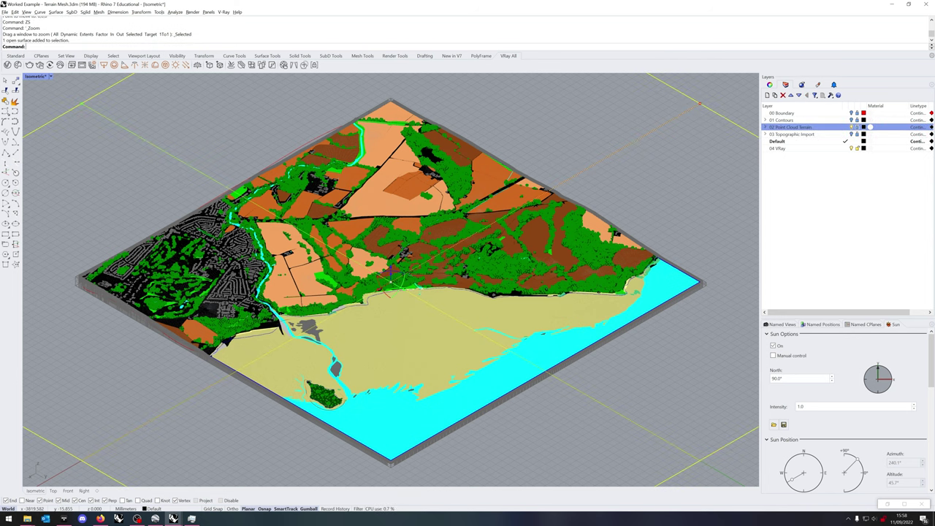
{"action": "type", "text": "M"}
{"action": "key", "text": "BackSpace"}
{"action": "type", "text": "Septt"}
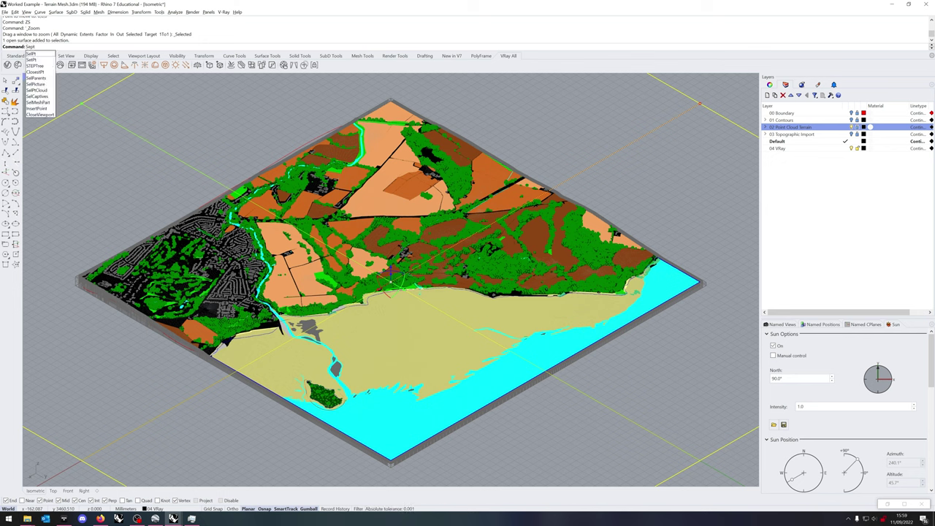
{"action": "key", "text": "Return"}
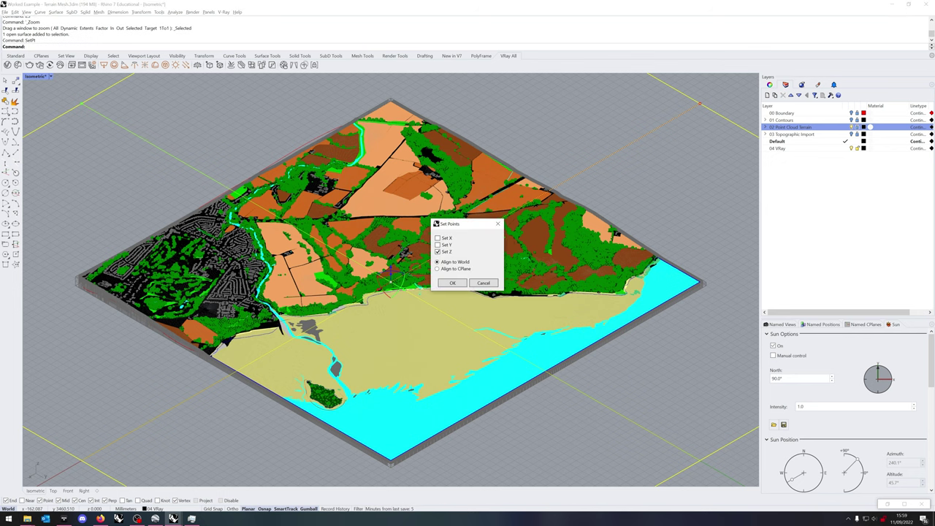
{"action": "key", "text": "Return"}
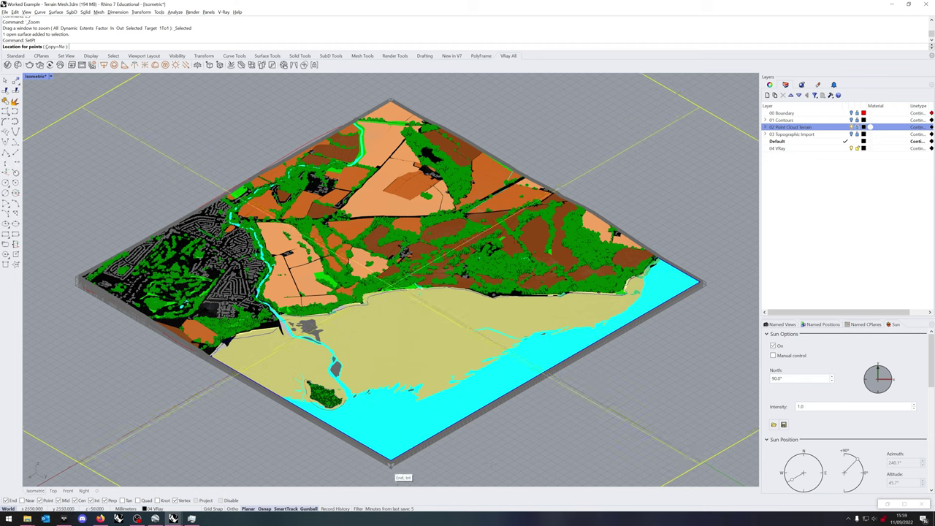
{"action": "left_click", "coordinate": [391, 465]}
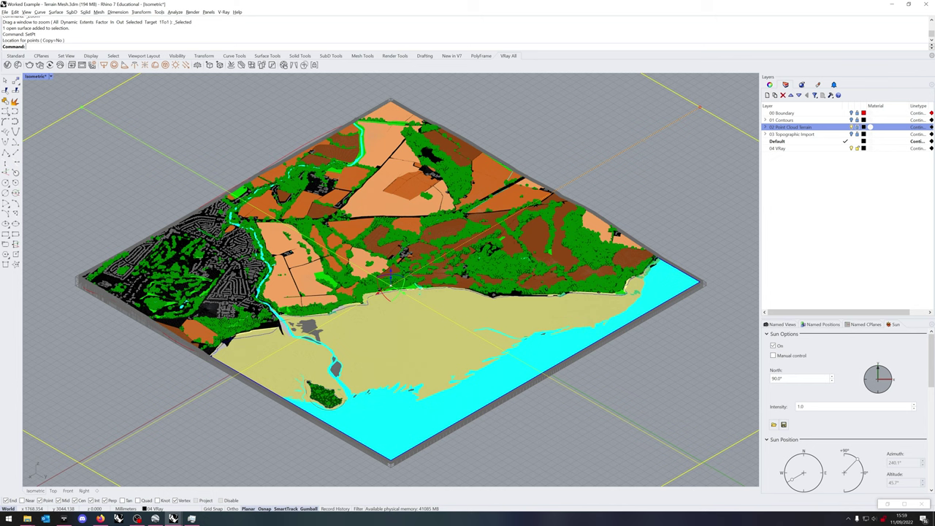
{"action": "key", "text": "Escape"}
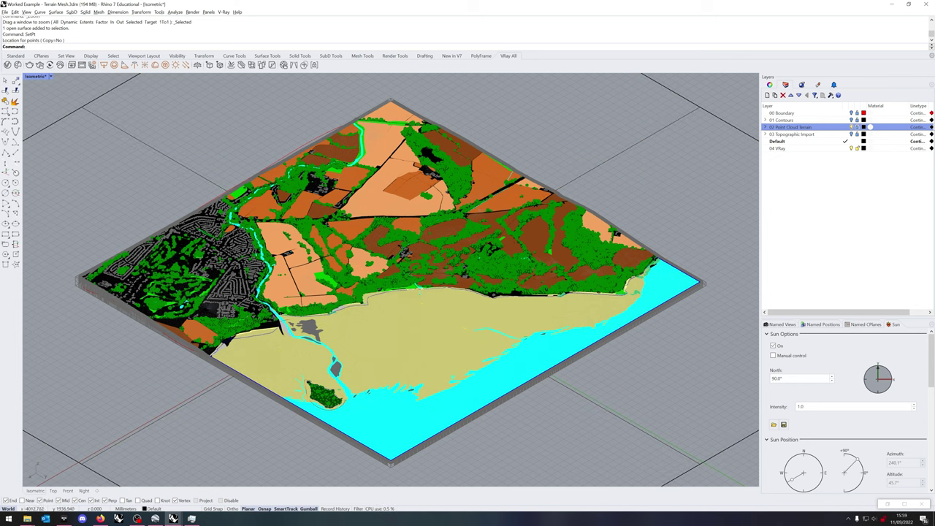
- Expand and unlock the 02 Point Cloud Terrain group, select the terrain's base polysurface and zoom to it
{"action": "left_click", "coordinate": [765, 127]}
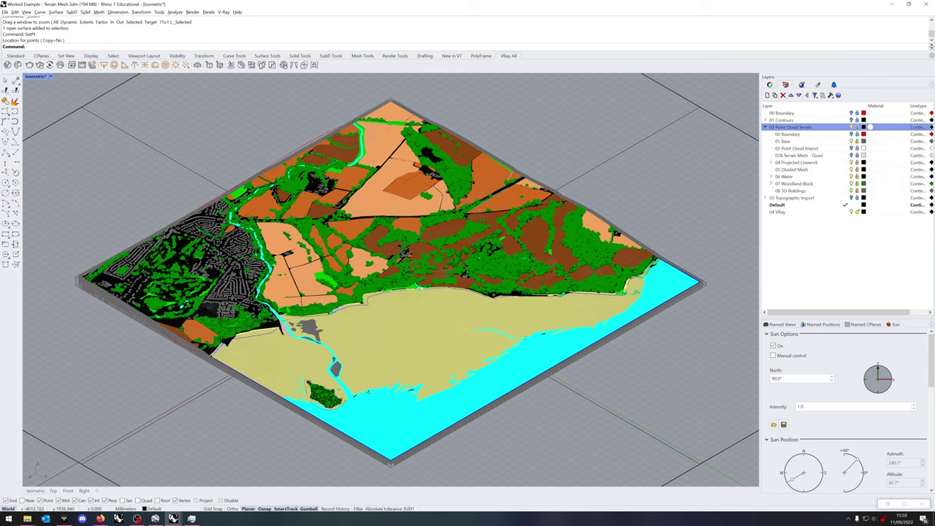
{"action": "left_click", "coordinate": [395, 272]}
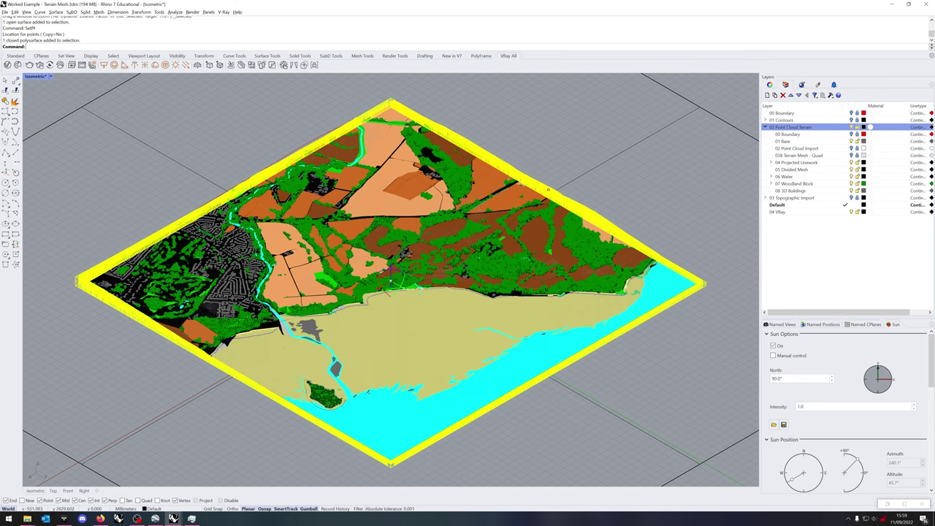
{"action": "type", "text": "zs"}
{"action": "key", "text": "Return"}
- Save the current viewport as a named view called Origin, deselect the base and collapse the 02 Point Cloud Terrain layer group
{"action": "left_click", "coordinate": [782, 324]}
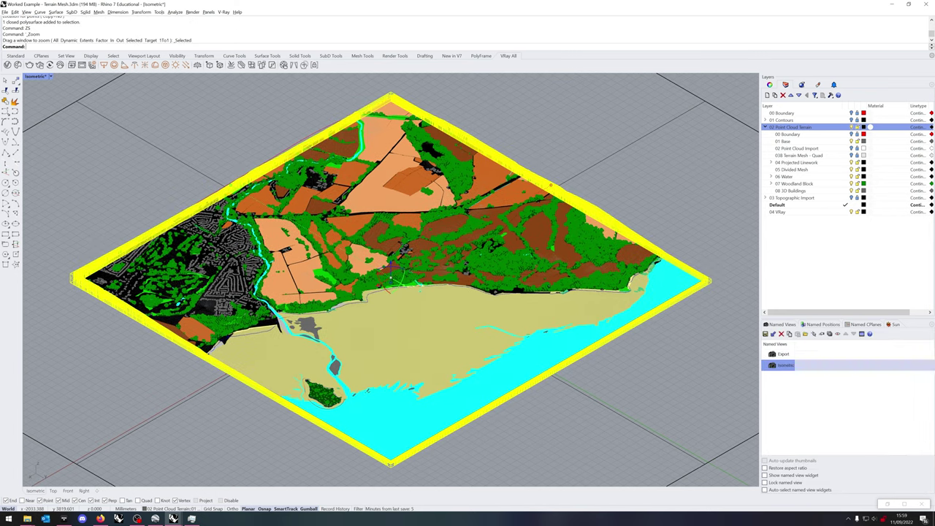
{"action": "left_click", "coordinate": [790, 334]}
{"action": "left_click", "coordinate": [780, 353]}
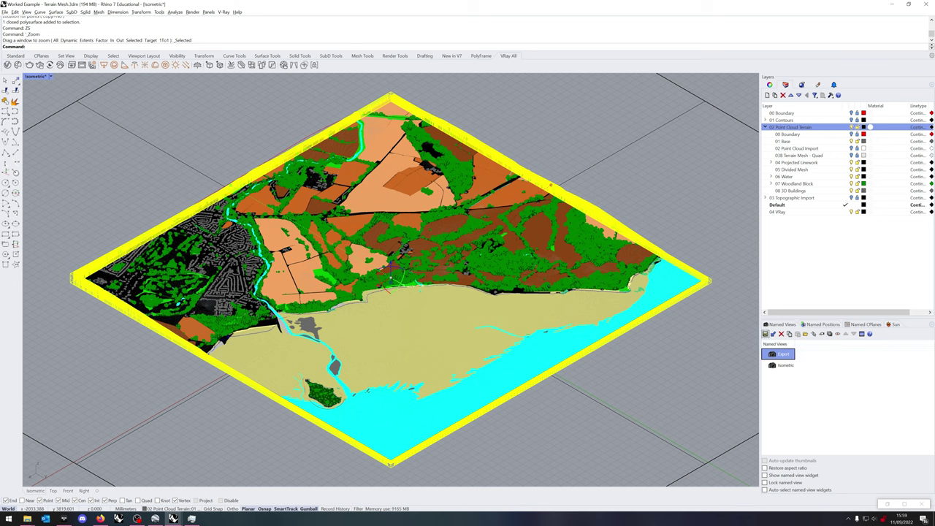
{"action": "left_click", "coordinate": [765, 335]}
{"action": "type", "text": "Origin"}
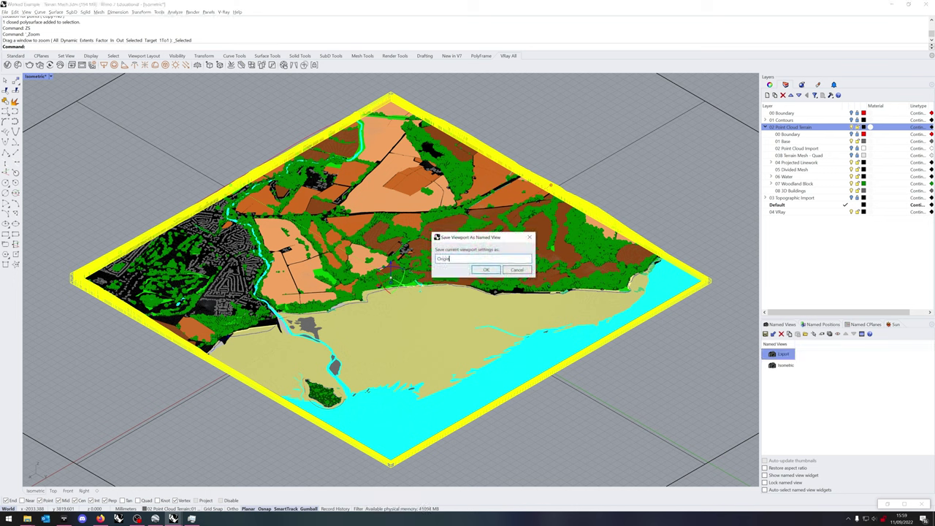
{"action": "key", "text": "Return"}
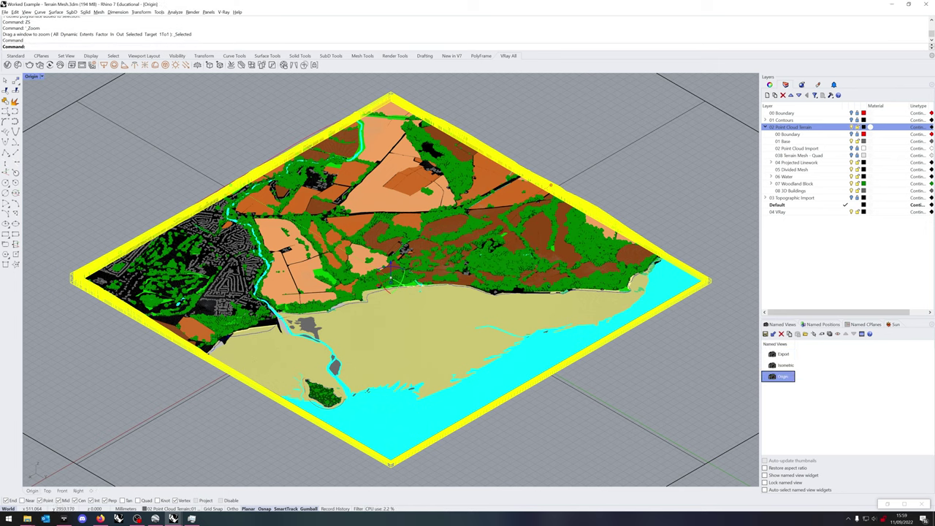
{"action": "key", "text": "Escape"}
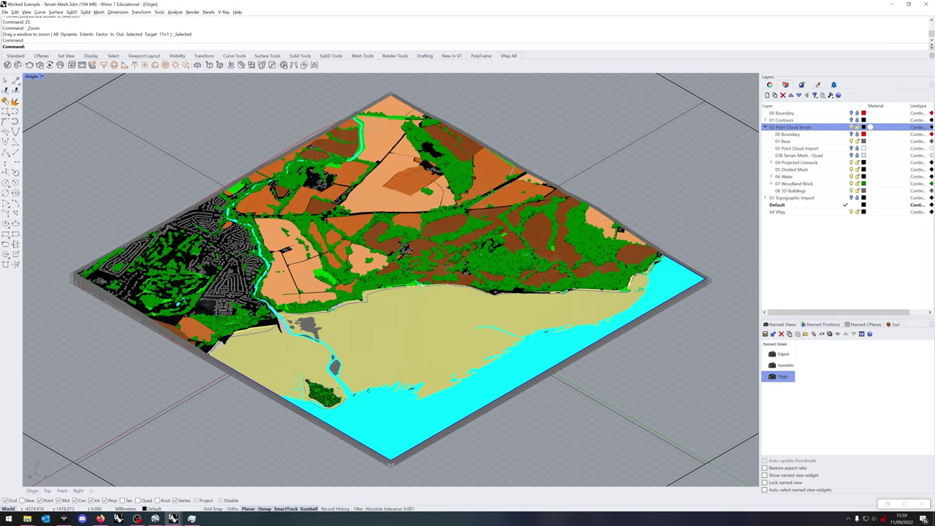
{"action": "left_click", "coordinate": [765, 127]}
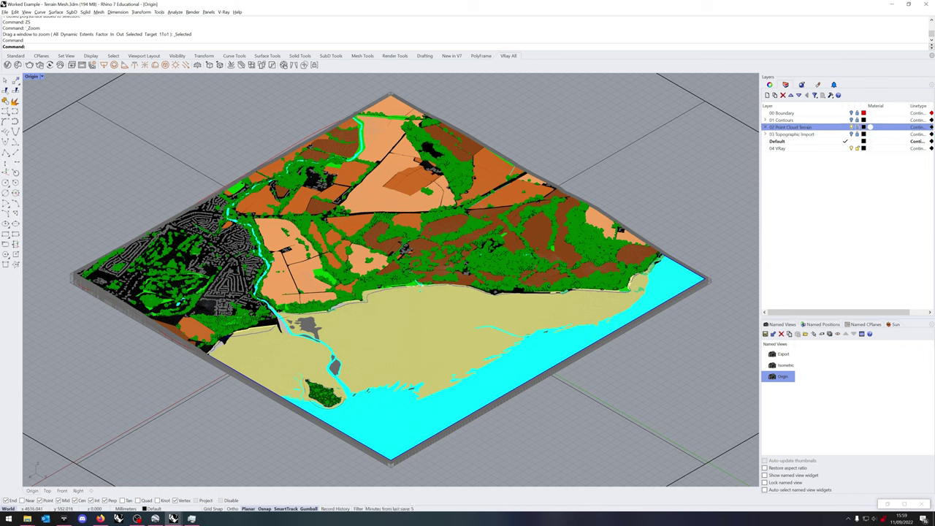
- Import the nine .vrmat files, Black Massing through Water_Low, from the VRay Materials folder into the V-Ray Asset Editor
{"action": "mouse_move", "coordinate": [173, 519]}
{"action": "left_click", "coordinate": [209, 485]}
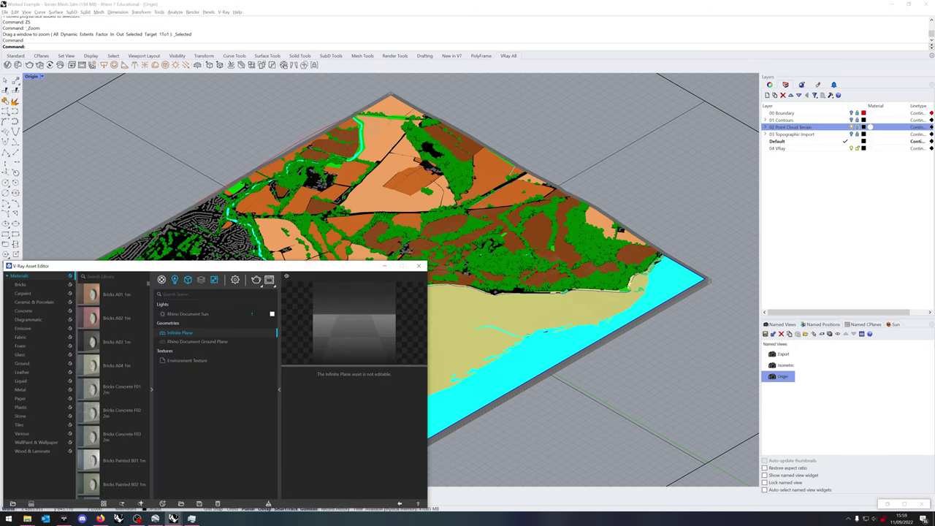
{"action": "left_click", "coordinate": [162, 279]}
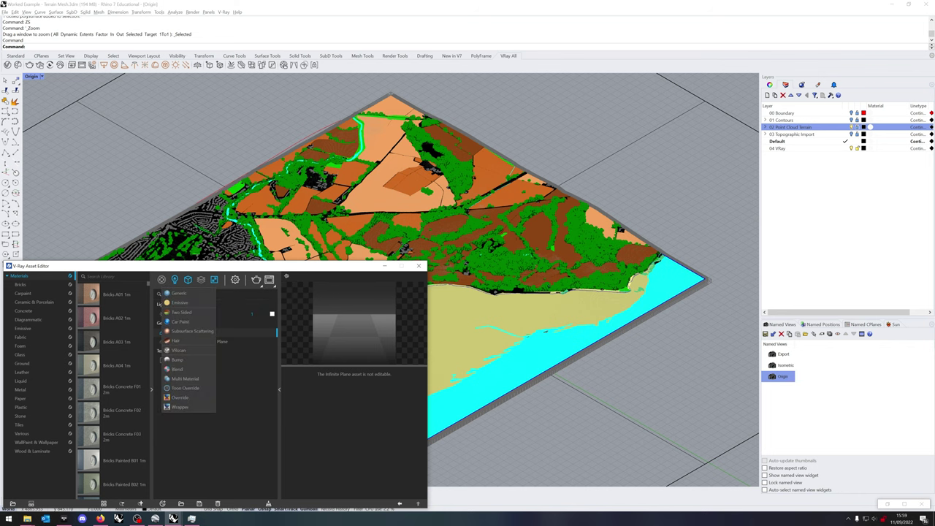
{"action": "left_click", "coordinate": [27, 518]}
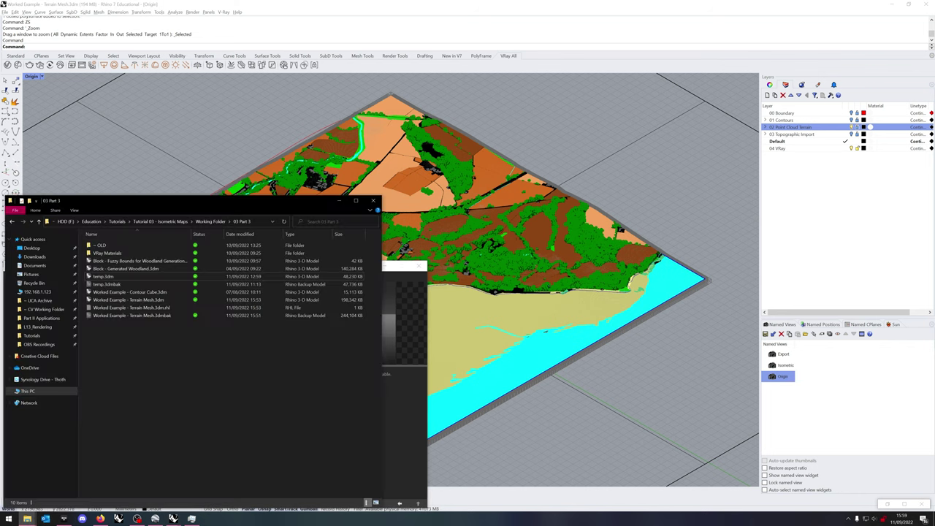
{"action": "double_click", "coordinate": [107, 253]}
{"action": "left_click_drag", "start_coordinate": [182, 204], "coordinate": [695, 159]}
{"action": "left_click", "coordinate": [624, 271]}
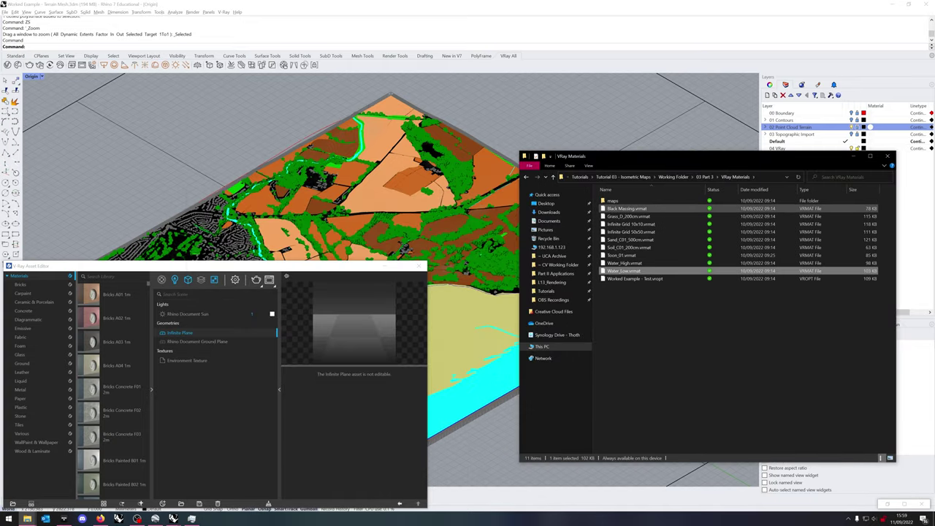
{"action": "left_click", "coordinate": [626, 208], "text": "shift"}
{"action": "left_click_drag", "start_coordinate": [625, 263], "coordinate": [215, 420]}
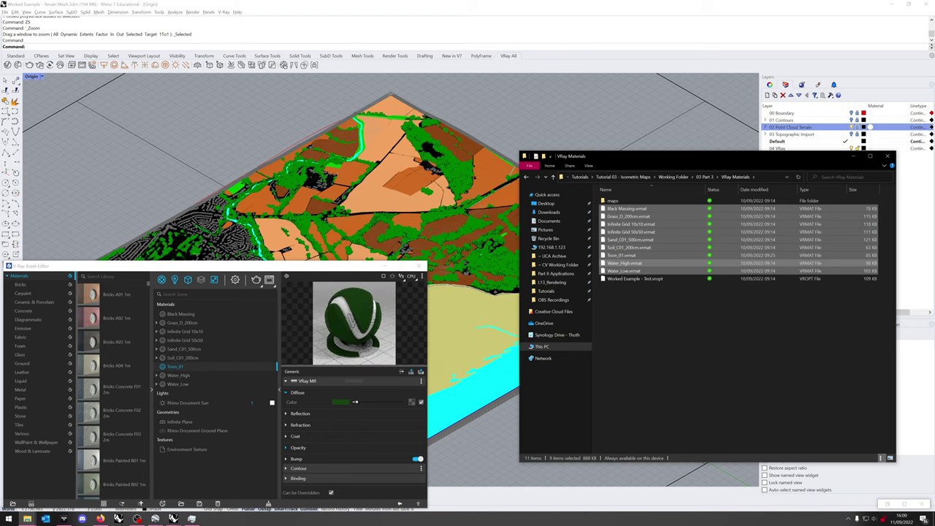
- Expand the V-Ray render parameter sections from Antialiasing Filter to Configuration to examine the quality, global illumination, camera and contour options
{"action": "left_click", "coordinate": [236, 280]}
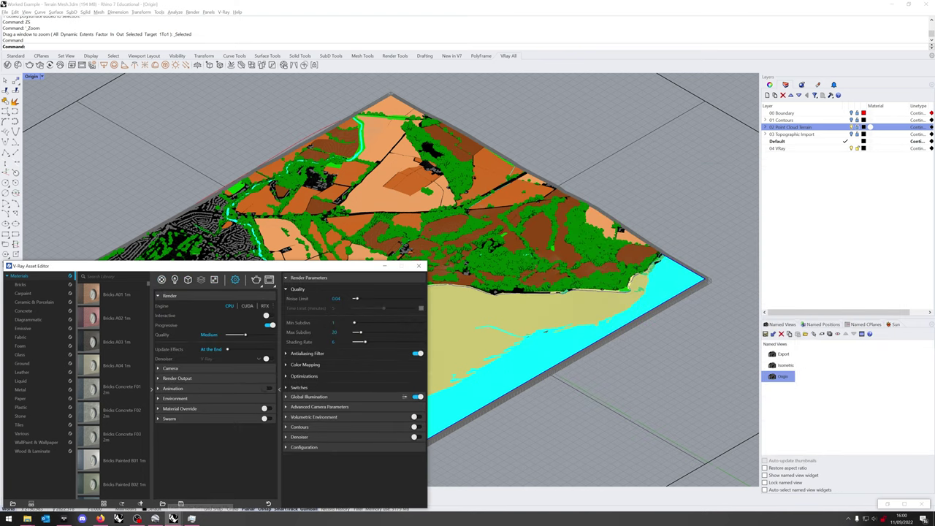
{"action": "left_click", "coordinate": [304, 447]}
{"action": "scroll", "coordinate": [352, 431], "scroll_direction": "down", "scroll_amount": 1}
{"action": "scroll", "coordinate": [353, 388], "scroll_direction": "down", "scroll_amount": 2}
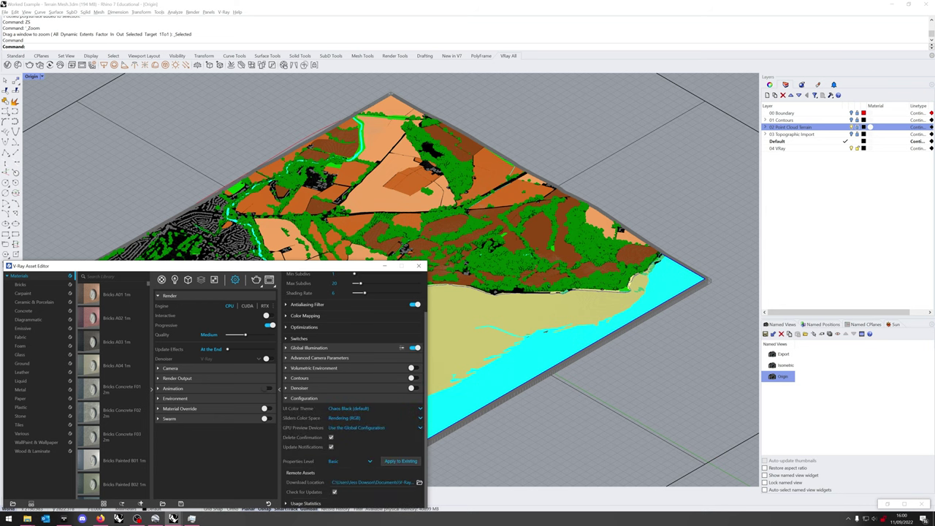
{"action": "left_click", "coordinate": [304, 388]}
{"action": "left_click", "coordinate": [304, 378]}
{"action": "left_click", "coordinate": [304, 367]}
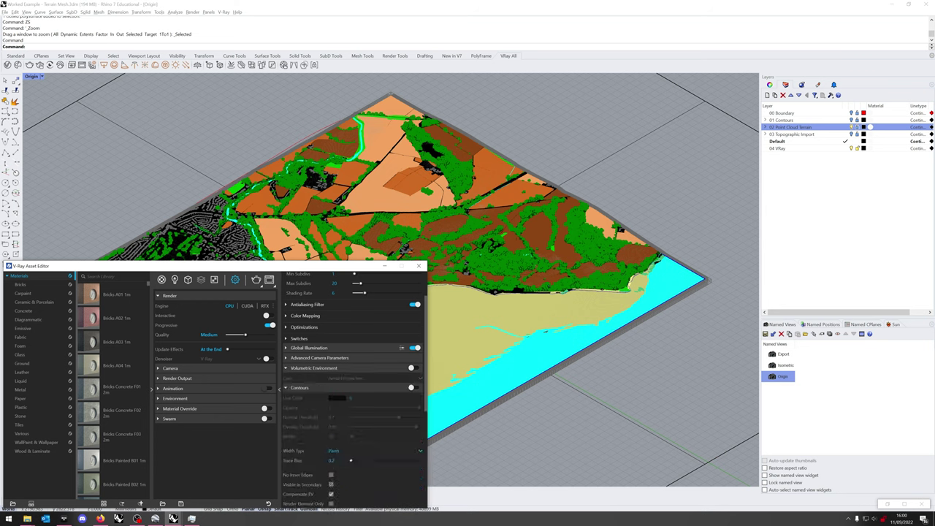
{"action": "left_click", "coordinate": [304, 357]}
{"action": "left_click", "coordinate": [304, 347]}
{"action": "left_click", "coordinate": [303, 338]}
{"action": "left_click", "coordinate": [304, 327]}
{"action": "left_click", "coordinate": [304, 315]}
{"action": "left_click", "coordinate": [304, 304]}
{"action": "scroll", "coordinate": [352, 387], "scroll_direction": "up", "scroll_amount": 2}
- Expand the Camera, Render Output, Animation, Environment, Material Override and Swarm render settings, including Depth of Field and Effects, to examine them
{"action": "left_click", "coordinate": [175, 419]}
{"action": "left_click", "coordinate": [175, 408]}
{"action": "left_click", "coordinate": [176, 398]}
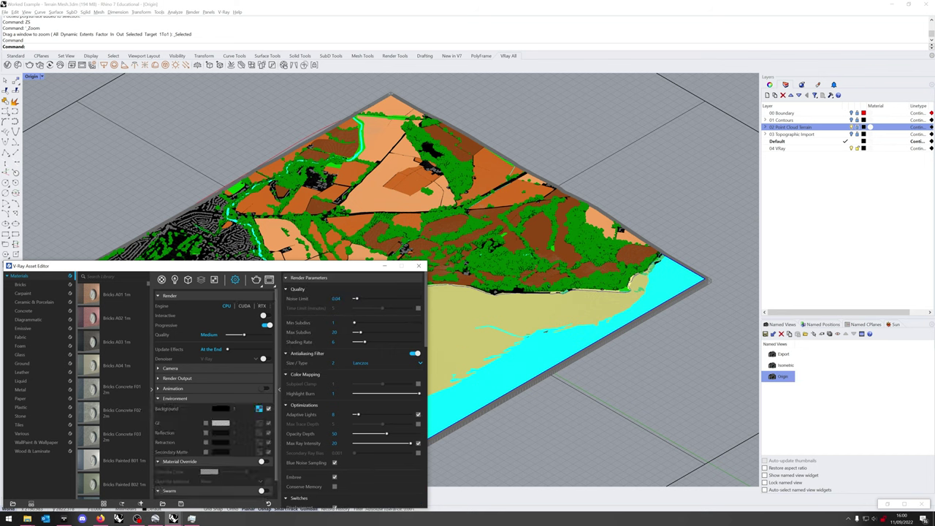
{"action": "left_click", "coordinate": [175, 388]}
{"action": "left_click", "coordinate": [175, 378]}
{"action": "left_click", "coordinate": [175, 368]}
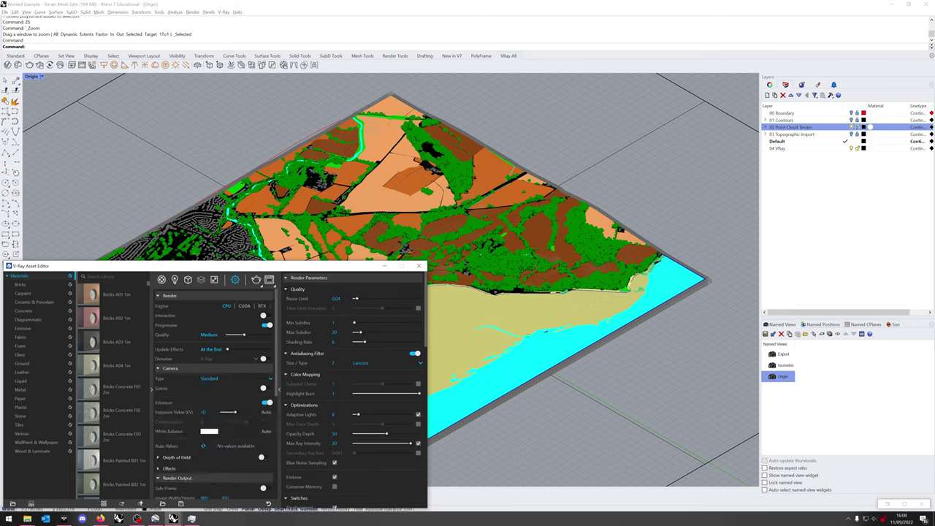
{"action": "left_click", "coordinate": [170, 469]}
{"action": "left_click", "coordinate": [176, 457]}
{"action": "scroll", "coordinate": [214, 394], "scroll_direction": "down", "scroll_amount": 5}
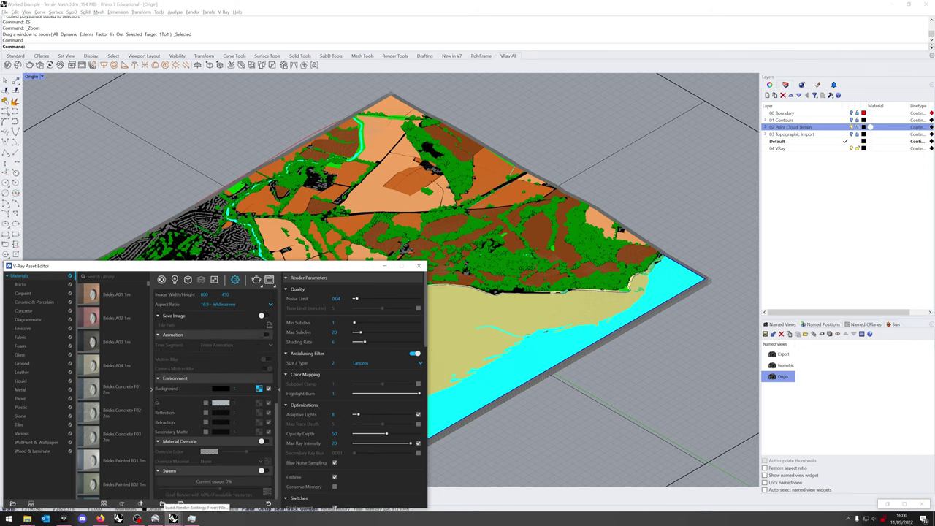
- Load the render settings from Worked Example - Test.vropt and review the applied render, camera and output options
{"action": "left_click", "coordinate": [162, 503]}
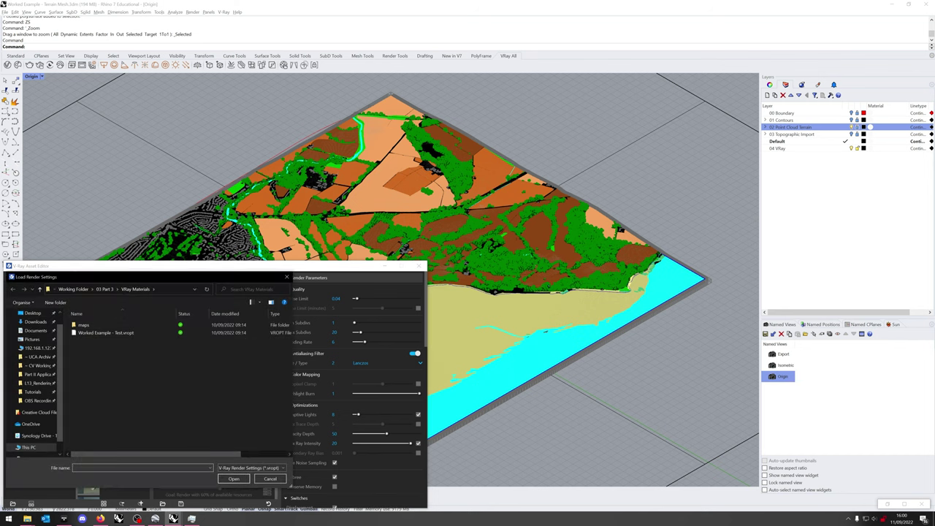
{"action": "left_click", "coordinate": [106, 333]}
{"action": "key", "text": "Return"}
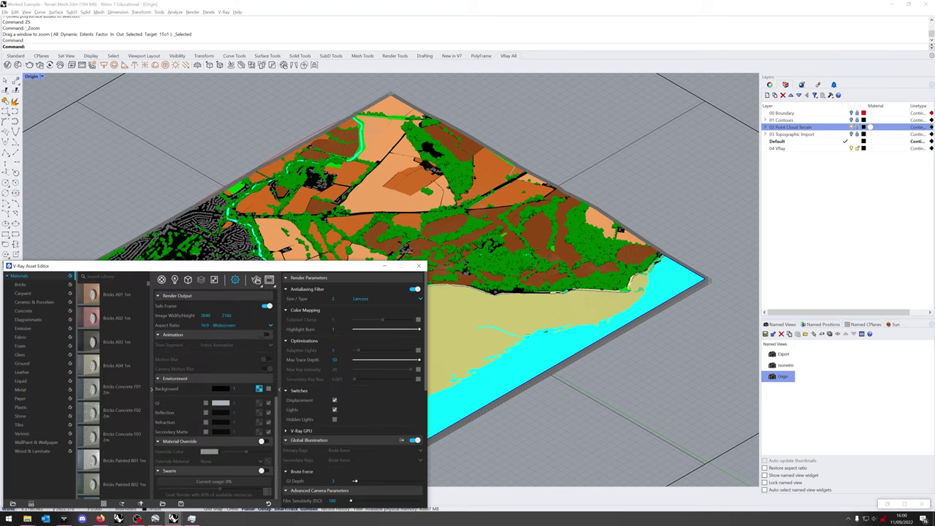
{"action": "scroll", "coordinate": [215, 395], "scroll_direction": "up", "scroll_amount": 3}
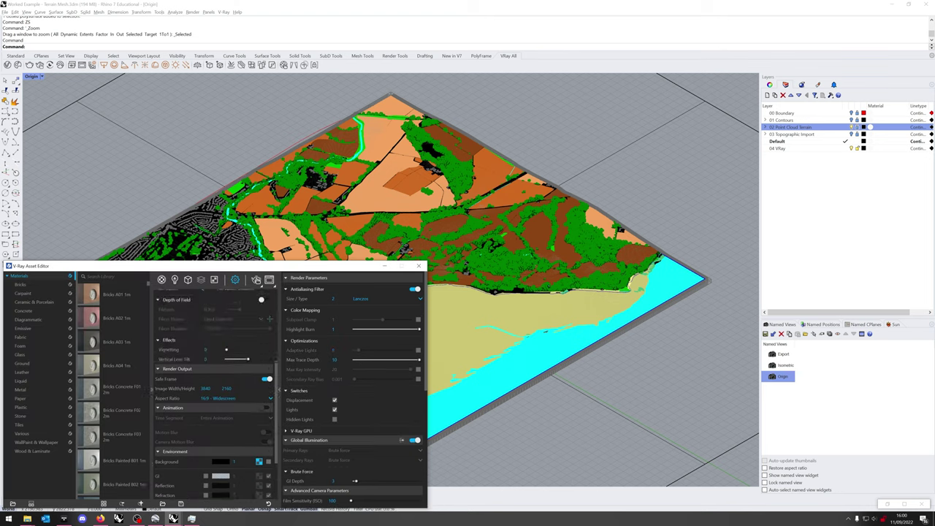
{"action": "scroll", "coordinate": [217, 393], "scroll_direction": "up", "scroll_amount": 3}
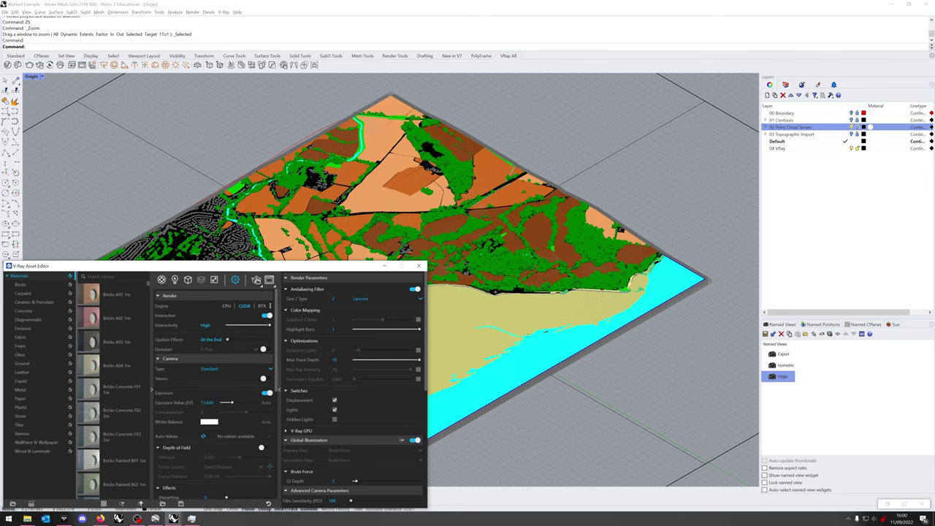
- Examine the Black Massing material beside the library's Metal category, expanding its sections from Reflection to Binding
{"action": "left_click", "coordinate": [161, 279]}
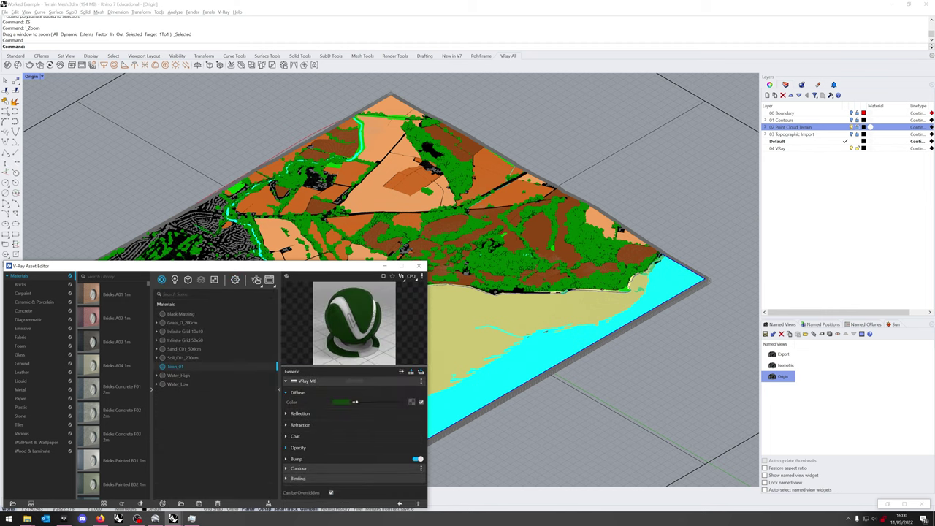
{"action": "left_click", "coordinate": [181, 313]}
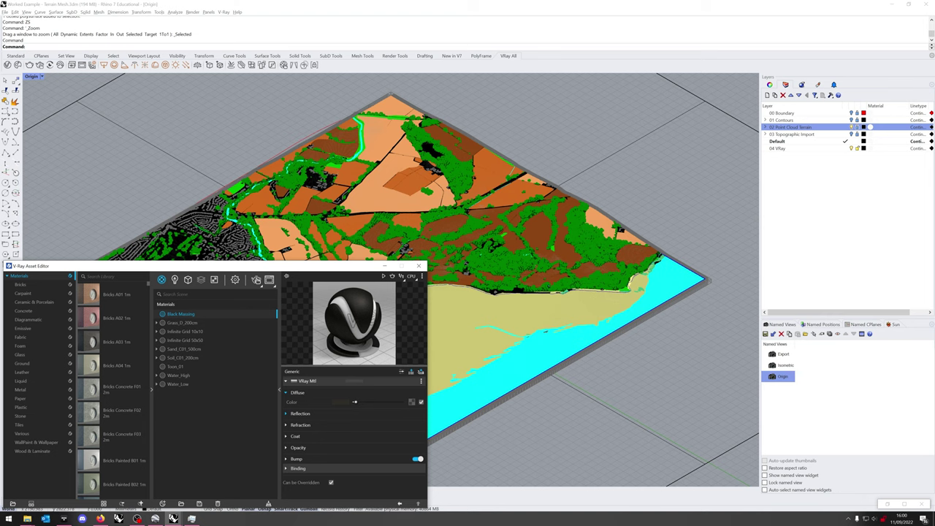
{"action": "left_click_drag", "start_coordinate": [256, 280], "coordinate": [744, 266]}
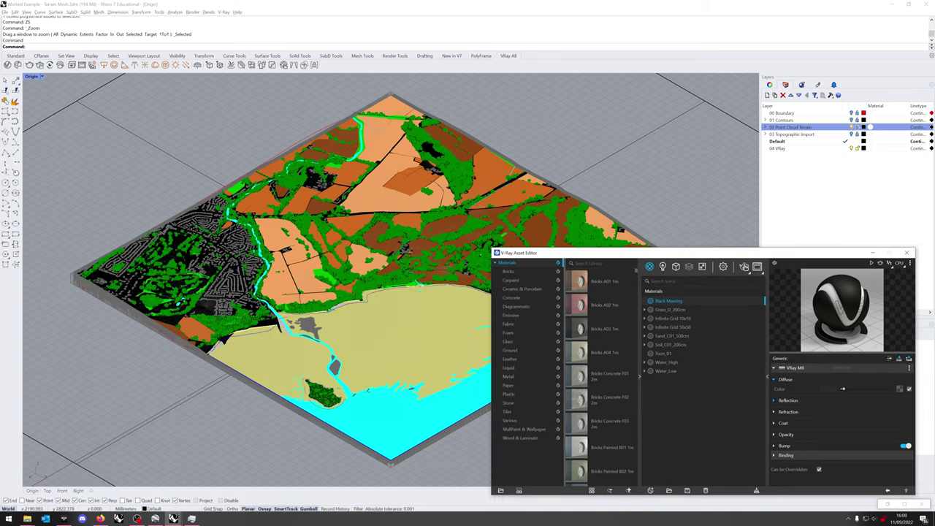
{"action": "left_click", "coordinate": [509, 376]}
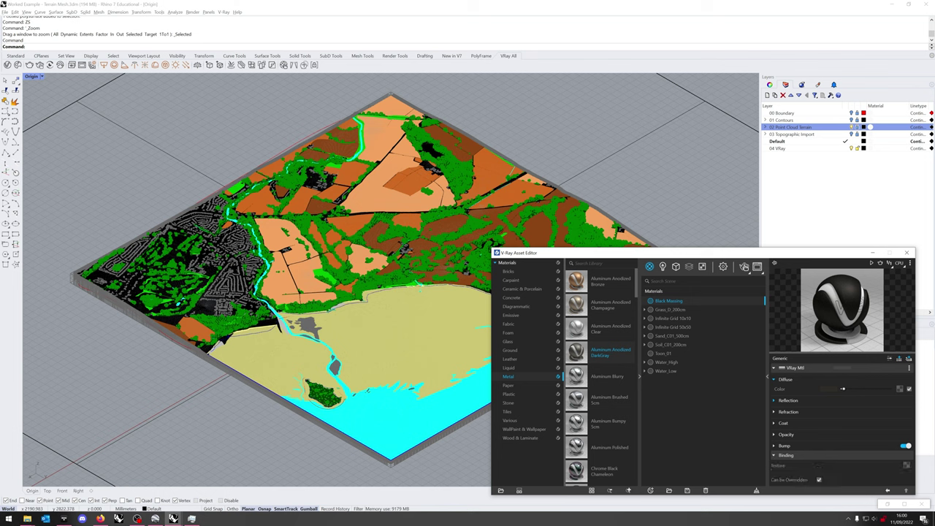
{"action": "left_click", "coordinate": [786, 455]}
{"action": "left_click", "coordinate": [785, 446]}
{"action": "left_click", "coordinate": [786, 434]}
{"action": "left_click", "coordinate": [784, 423]}
{"action": "left_click", "coordinate": [786, 412]}
{"action": "left_click", "coordinate": [787, 400]}
- Set the Black Massing diffuse color to RGB 40, 40, 40 using the 0 to 255 range
{"action": "left_click", "coordinate": [828, 389]}
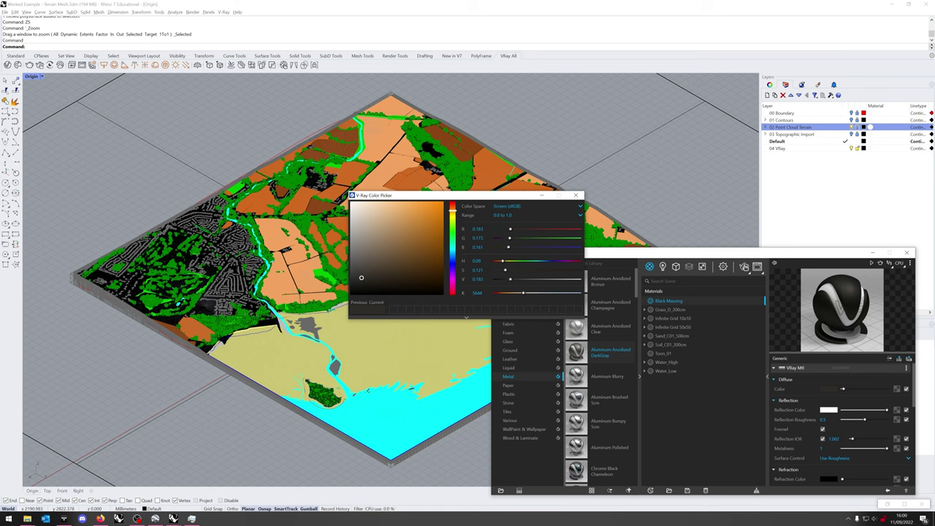
{"action": "left_click", "coordinate": [536, 206]}
{"action": "left_click", "coordinate": [536, 206]}
{"action": "left_click", "coordinate": [536, 214]}
{"action": "left_click", "coordinate": [504, 234]}
{"action": "left_click_drag", "start_coordinate": [361, 277], "coordinate": [360, 280]}
{"action": "key", "text": "Tab"}
{"action": "type", "text": "40"}
{"action": "key", "text": "Tab"}
{"action": "type", "text": "4"}
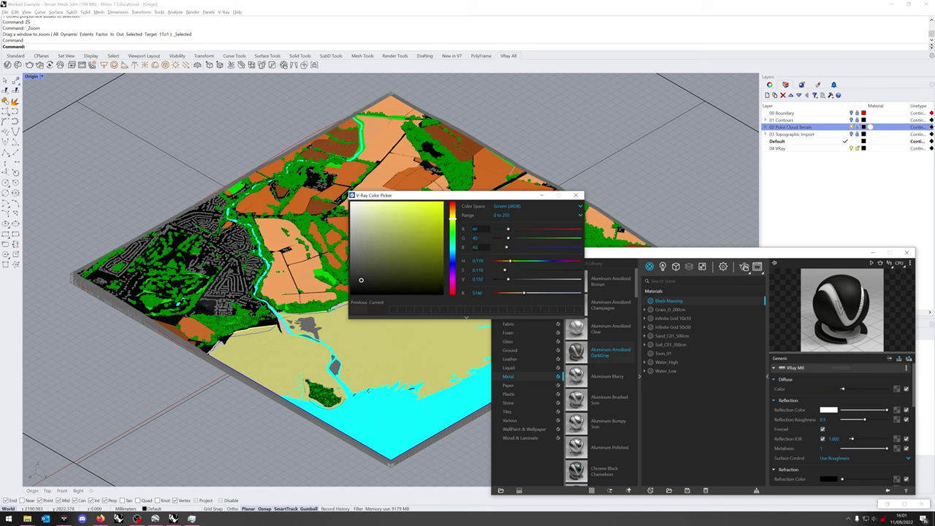
{"action": "type", "text": "0"}
{"action": "key", "text": "Return"}
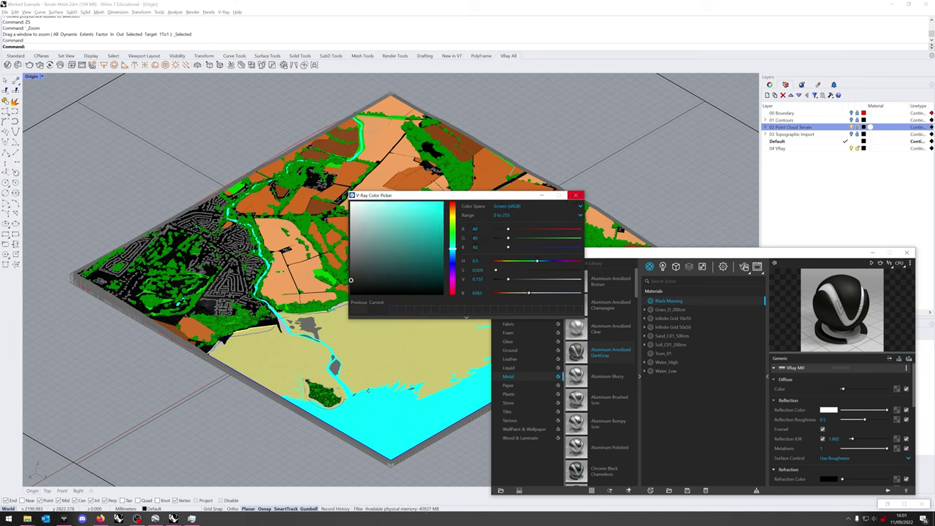
{"action": "left_click", "coordinate": [577, 195]}
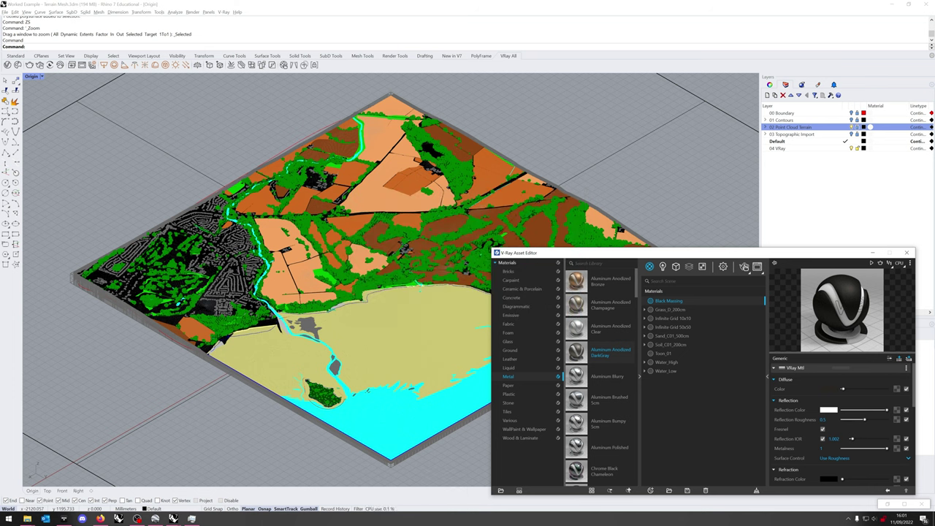
- Review the Black Massing material's reflection, refraction and coat parameters
{"action": "scroll", "coordinate": [840, 424], "scroll_direction": "down", "scroll_amount": 2}
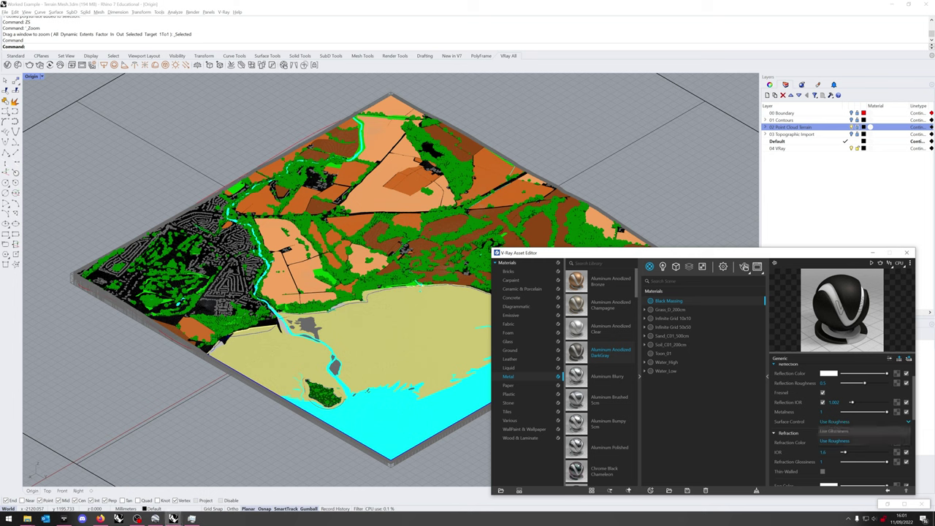
{"action": "scroll", "coordinate": [840, 439], "scroll_direction": "down", "scroll_amount": 5}
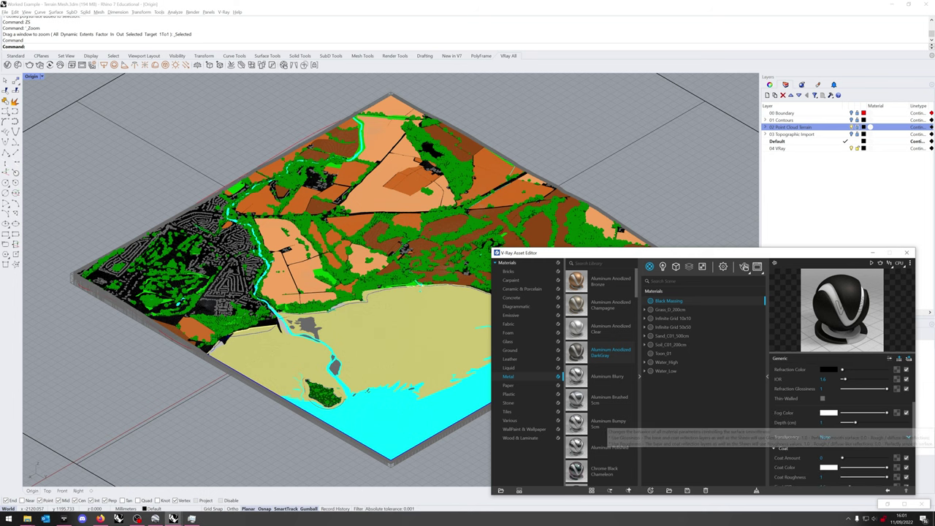
{"action": "scroll", "coordinate": [840, 438], "scroll_direction": "down", "scroll_amount": 3}
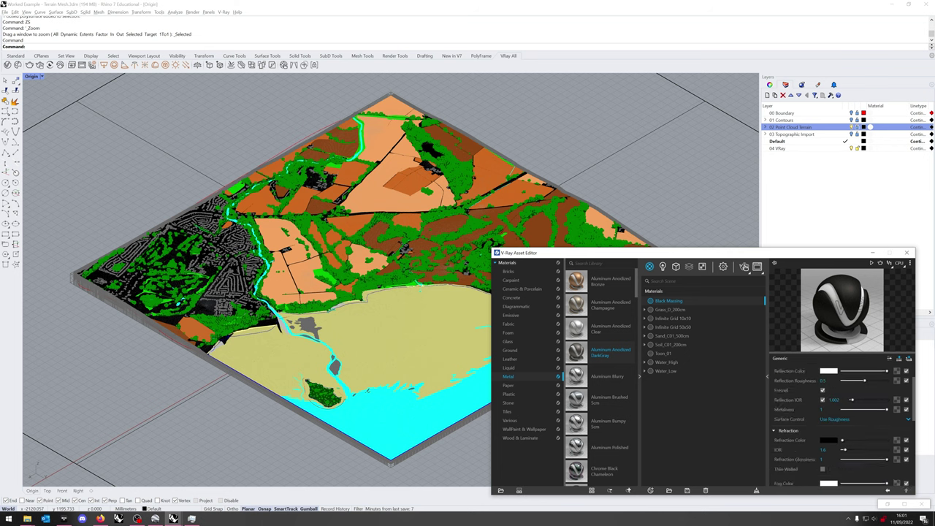
{"action": "scroll", "coordinate": [840, 424], "scroll_direction": "up", "scroll_amount": 10}
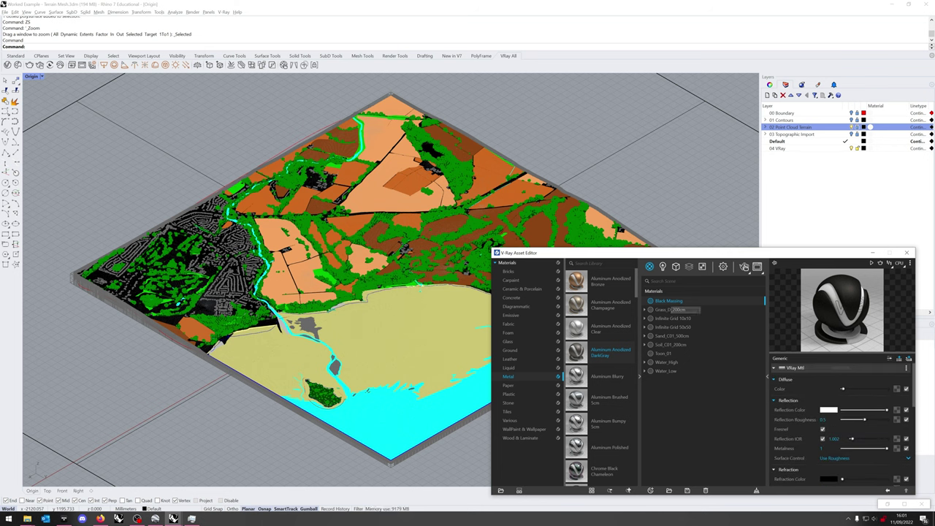
- Select the Grass_D_200cm material and locate its source, Grass D 200cm, in the library's Ground category
{"action": "left_click", "coordinate": [665, 310]}
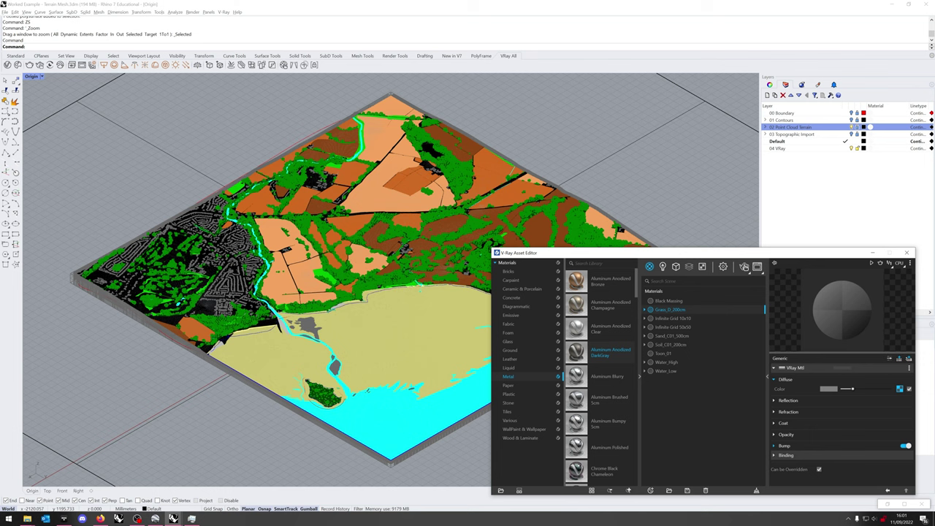
{"action": "left_click", "coordinate": [510, 350]}
{"action": "scroll", "coordinate": [599, 376], "scroll_direction": "down", "scroll_amount": 5}
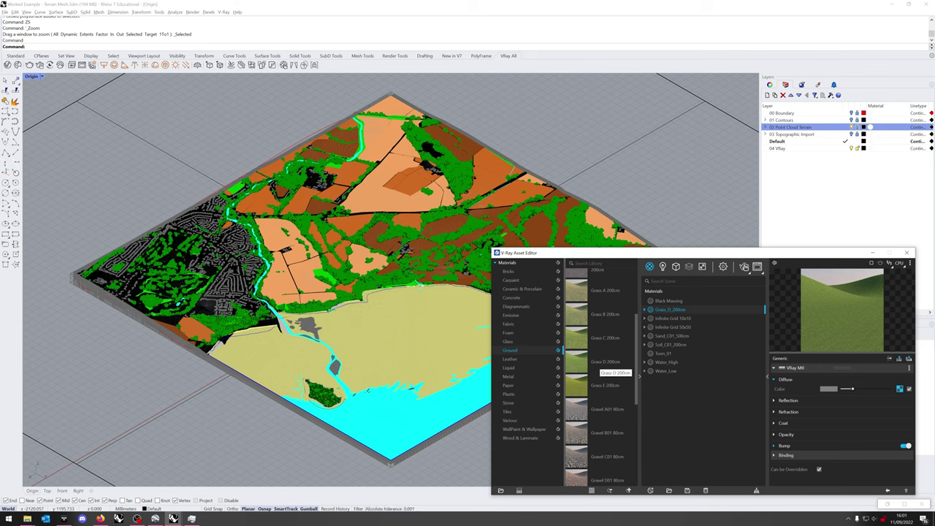
- Expand the Grass_D_200cm material's sections from Binding up to Reflection to examine its parameters
{"action": "left_click", "coordinate": [604, 361]}
{"action": "left_click", "coordinate": [786, 455]}
{"action": "left_click", "coordinate": [784, 445]}
{"action": "left_click", "coordinate": [786, 435]}
{"action": "left_click", "coordinate": [784, 423]}
{"action": "left_click", "coordinate": [787, 400]}
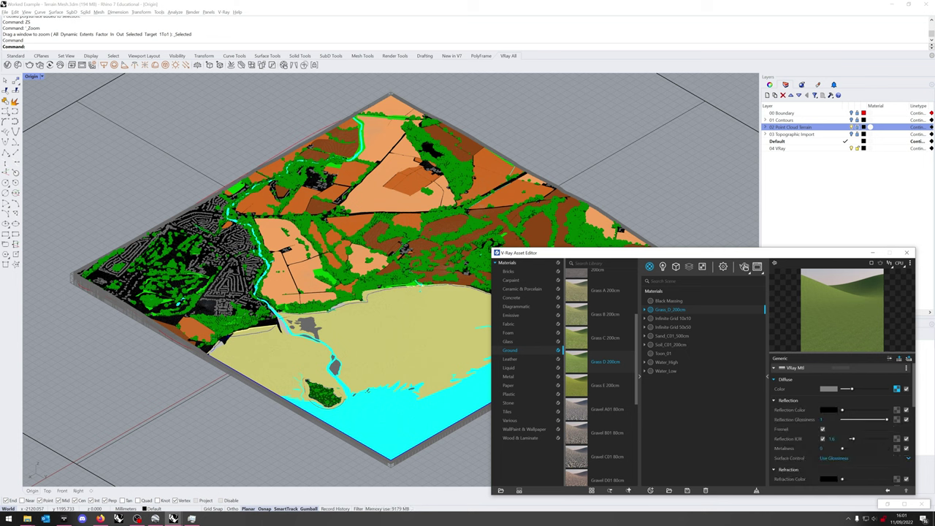
- Try reducing the randomization U scale of Grass_D_200cm's diffuse bitmap to 100 and smaller, comparing the material preview
{"action": "left_click", "coordinate": [645, 309]}
{"action": "left_click", "coordinate": [650, 319]}
{"action": "left_click", "coordinate": [672, 318]}
{"action": "left_click", "coordinate": [683, 328]}
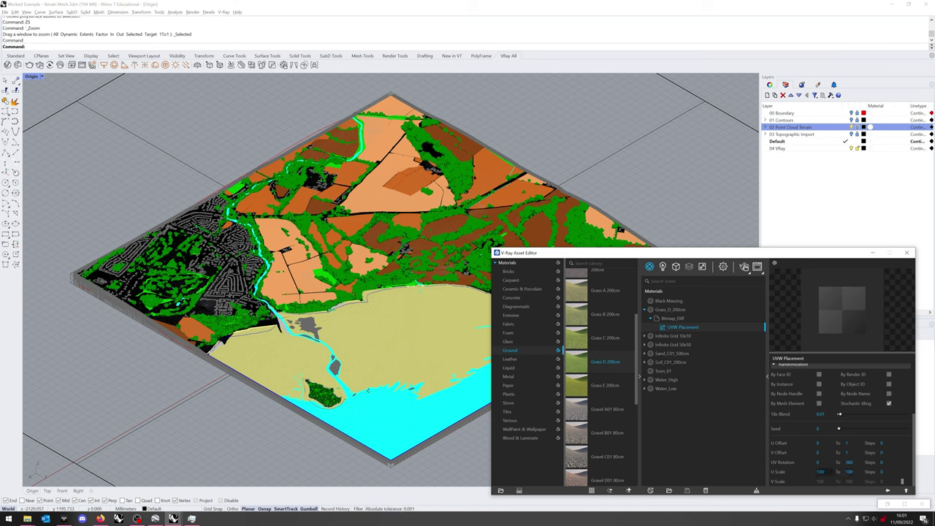
{"action": "left_click", "coordinate": [828, 472]}
{"action": "key", "text": "BackSpace"}
{"action": "left_click", "coordinate": [670, 310]}
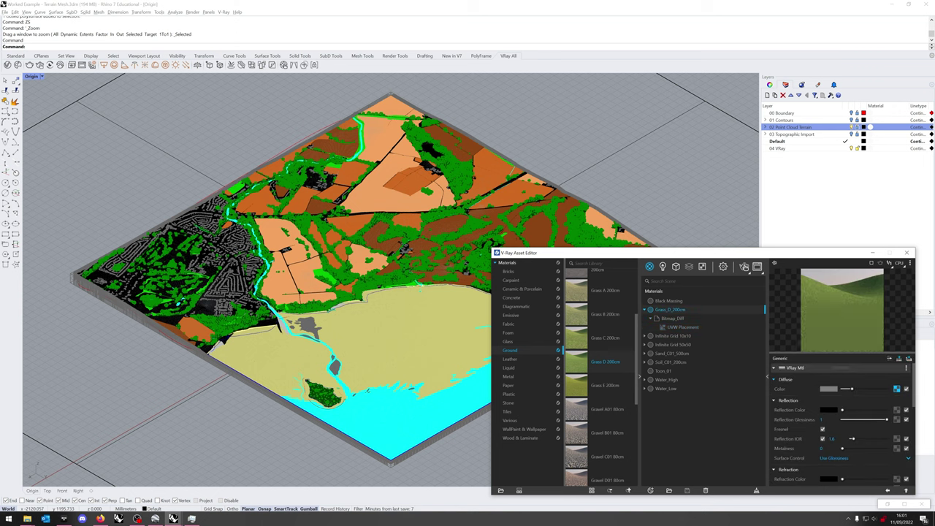
{"action": "left_click", "coordinate": [682, 328]}
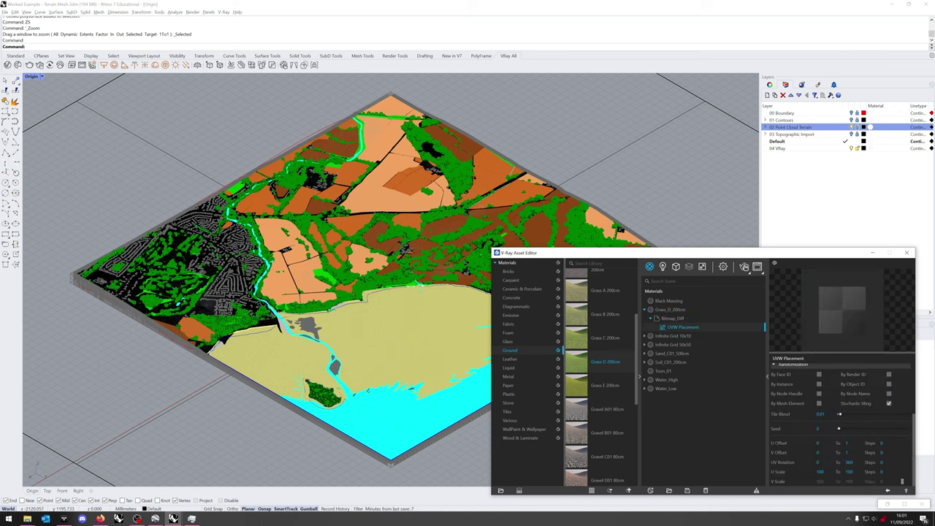
{"action": "key", "text": "BackSpace"}
{"action": "left_click", "coordinate": [670, 310]}
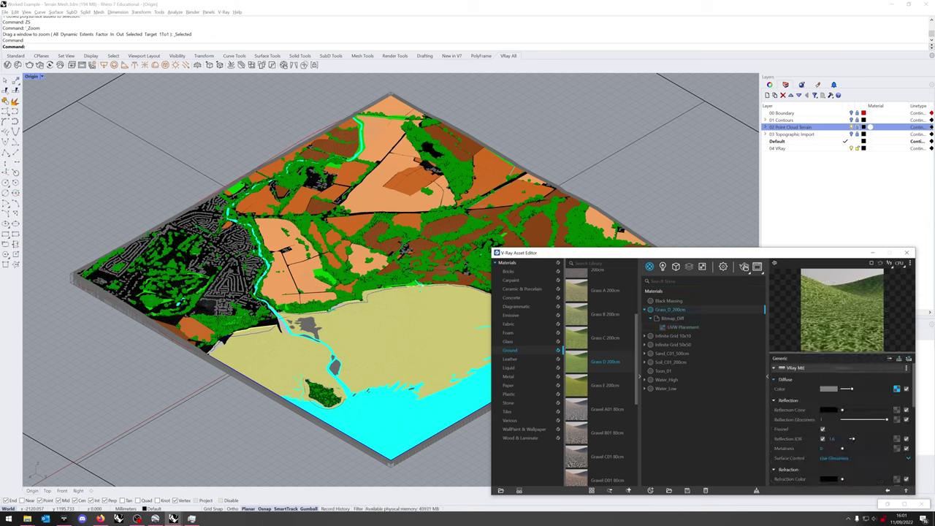
- Set the randomization U scale of Grass_D_200cm's diffuse bitmap to 1000 and check the material preview
{"action": "left_click", "coordinate": [682, 327]}
{"action": "left_click", "coordinate": [824, 472]}
{"action": "type", "text": "000"}
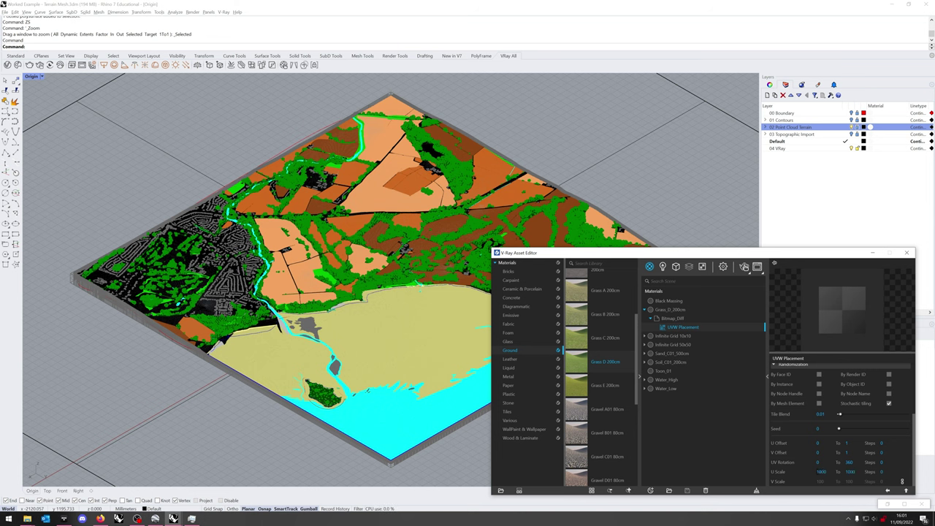
{"action": "left_click", "coordinate": [670, 309]}
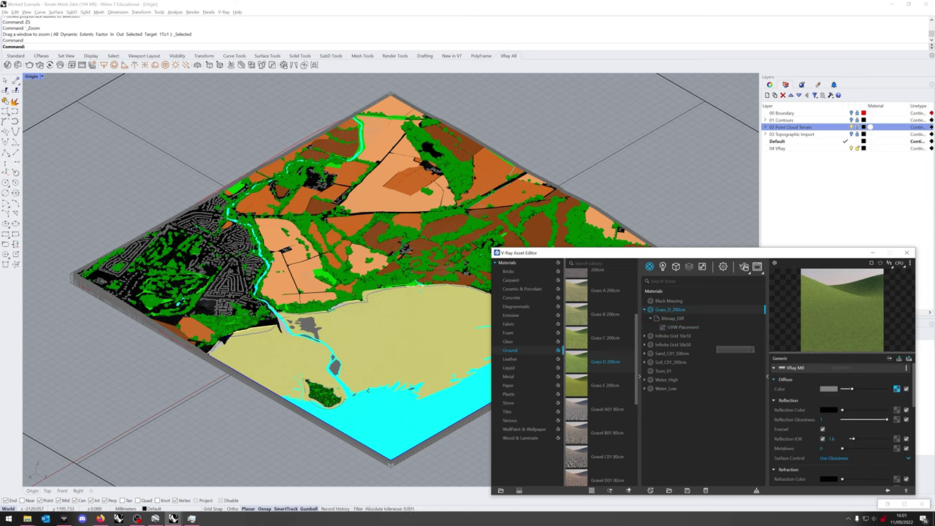
- Inspect the Soil_C01_200cm and Sand_C01_500cm materials alongside their sources in the library's Ground category
{"action": "left_click", "coordinate": [670, 362]}
{"action": "scroll", "coordinate": [600, 376], "scroll_direction": "down", "scroll_amount": 3}
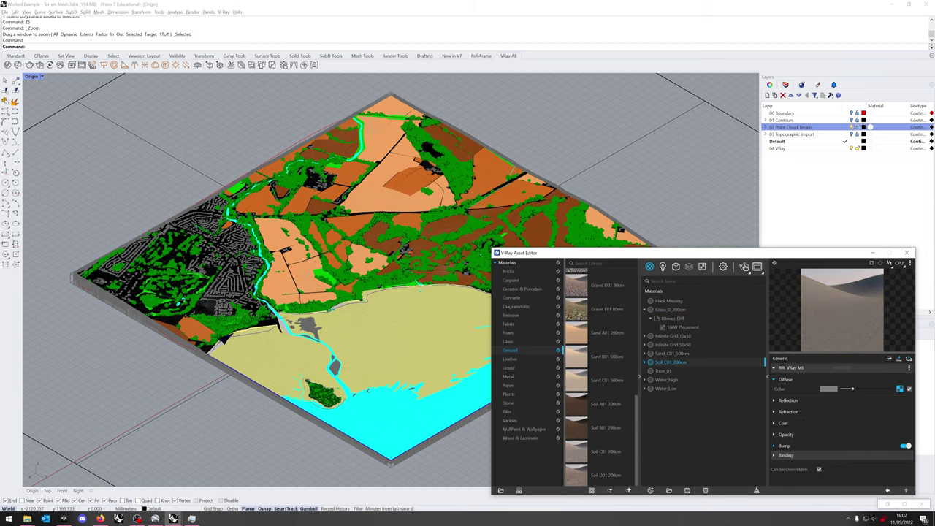
{"action": "left_click", "coordinate": [672, 354]}
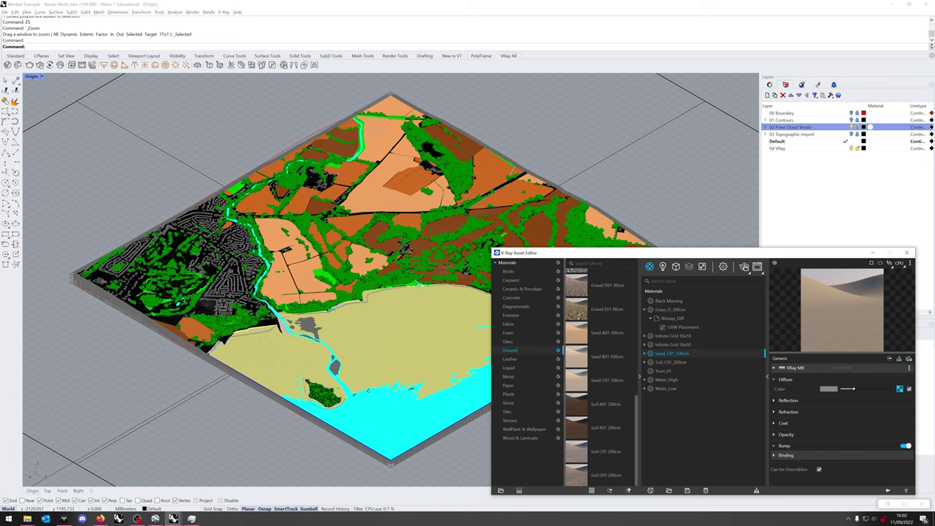
- Compare Water_High and Water_Low with the wave materials in the library's Liquid category, expanding both materials' texture trees
{"action": "left_click", "coordinate": [509, 368]}
{"action": "scroll", "coordinate": [585, 378], "scroll_direction": "down", "scroll_amount": 4}
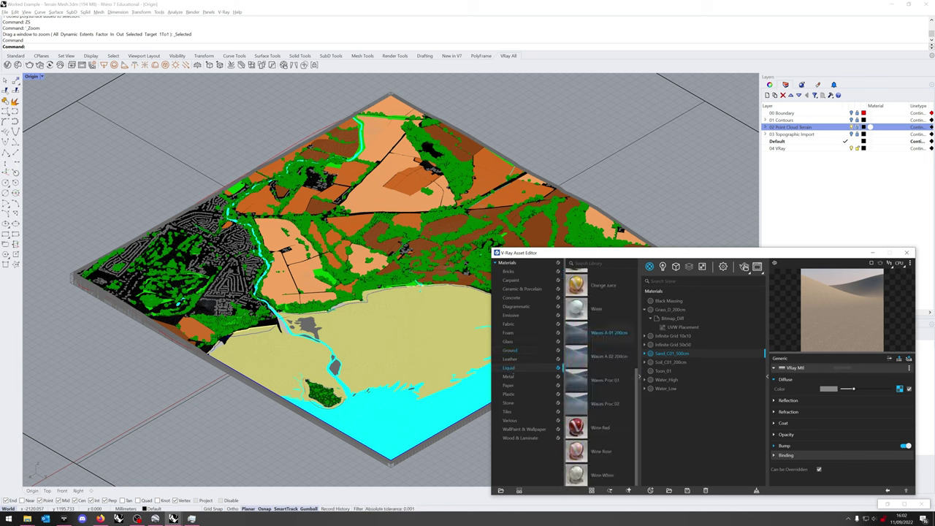
{"action": "left_click", "coordinate": [666, 379]}
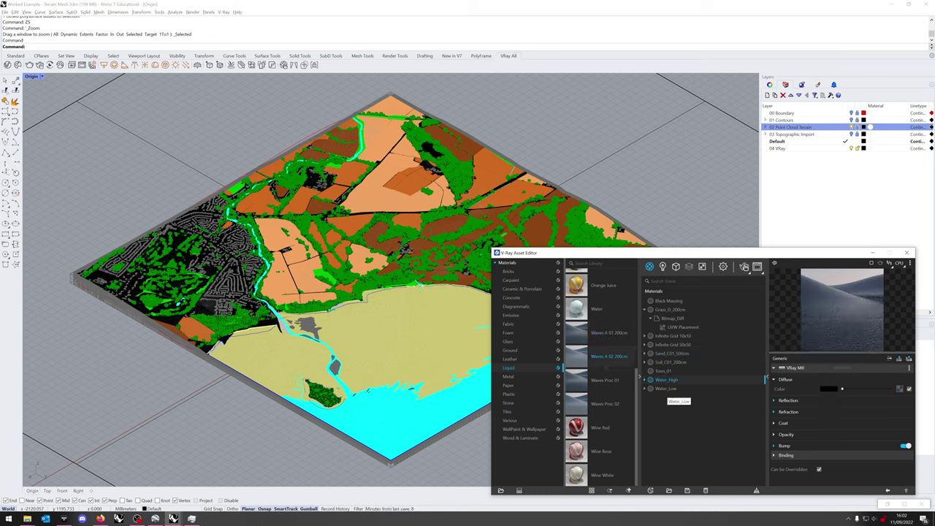
{"action": "left_click", "coordinate": [665, 388]}
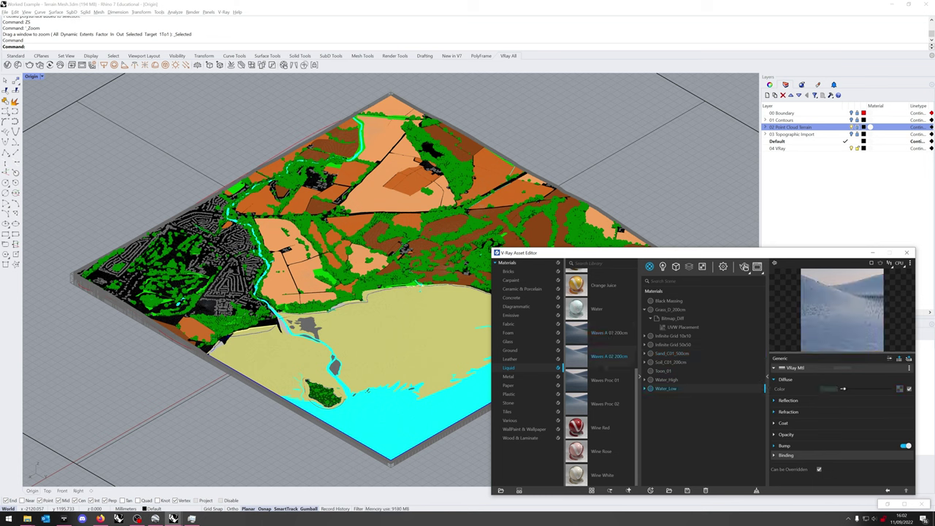
{"action": "left_click", "coordinate": [645, 379]}
{"action": "left_click", "coordinate": [644, 397]}
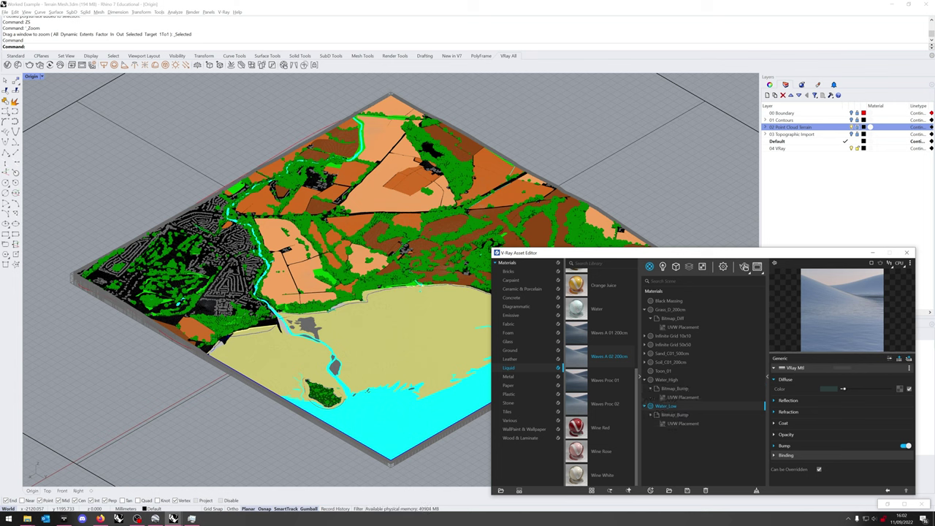
{"action": "left_click", "coordinate": [666, 380]}
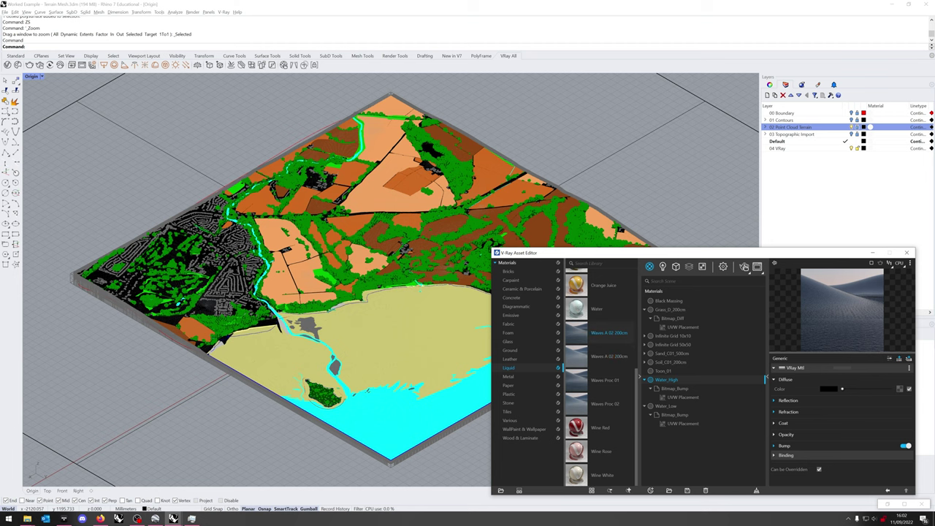
- Examine the UVW placement randomization settings of the Water_High and Water_Low bump bitmaps
{"action": "left_click", "coordinate": [682, 396]}
{"action": "left_click", "coordinate": [794, 451]}
{"action": "scroll", "coordinate": [825, 438], "scroll_direction": "down", "scroll_amount": 3}
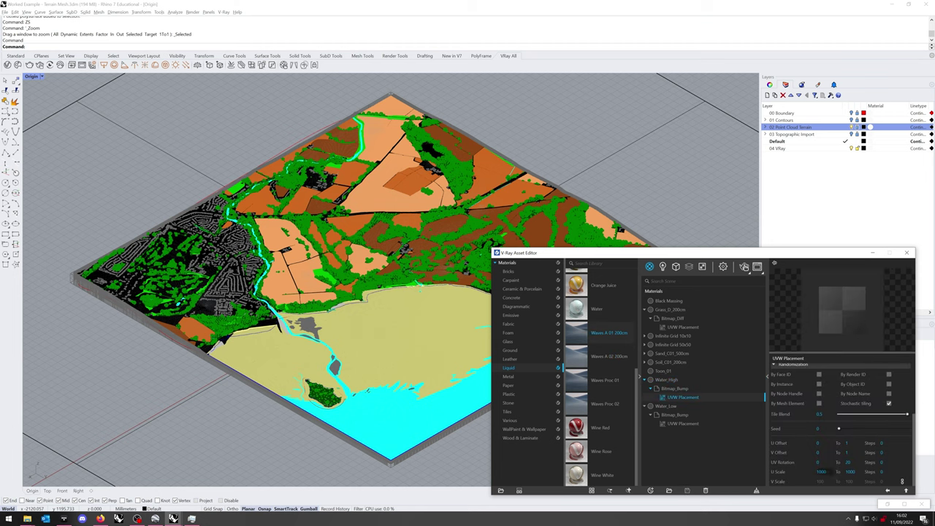
{"action": "left_click", "coordinate": [682, 423]}
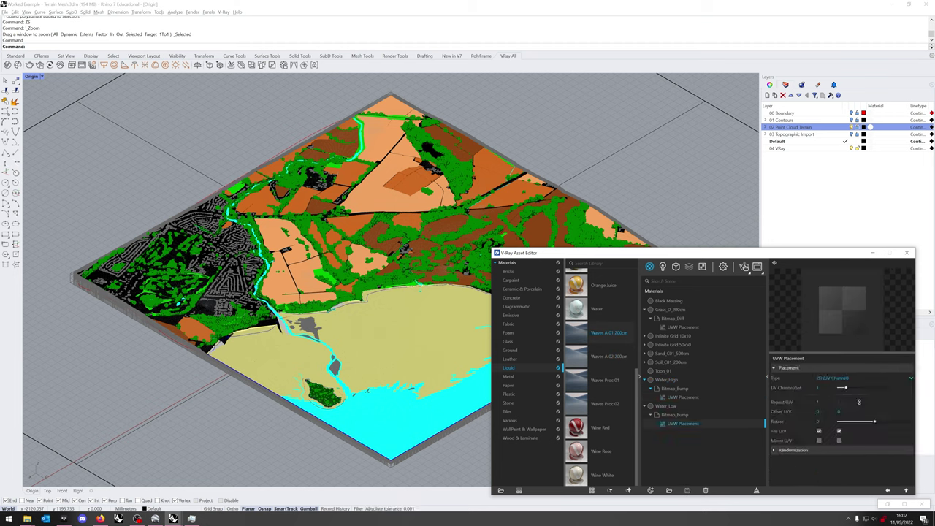
{"action": "left_click", "coordinate": [794, 450]}
{"action": "scroll", "coordinate": [818, 453], "scroll_direction": "down", "scroll_amount": 3}
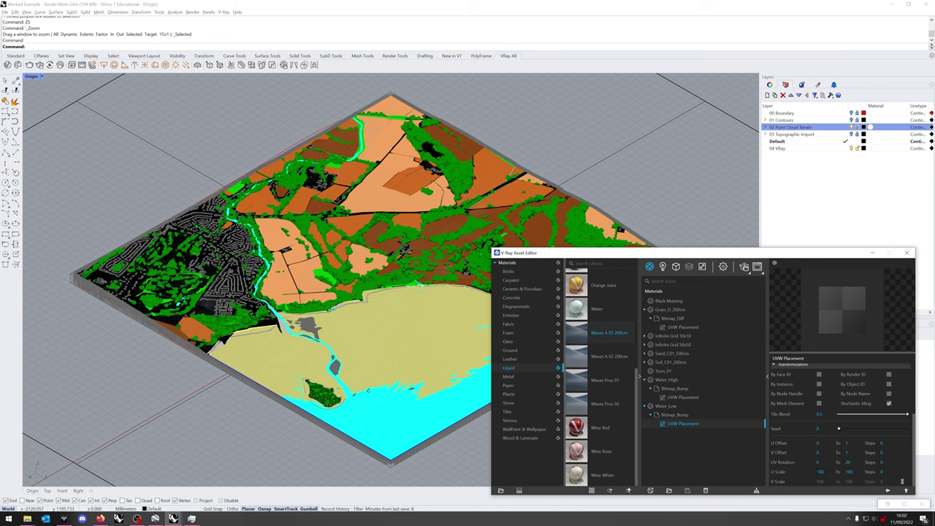
- Review the Water_High material's reflection, refraction and fog parameters
{"action": "left_click", "coordinate": [667, 380]}
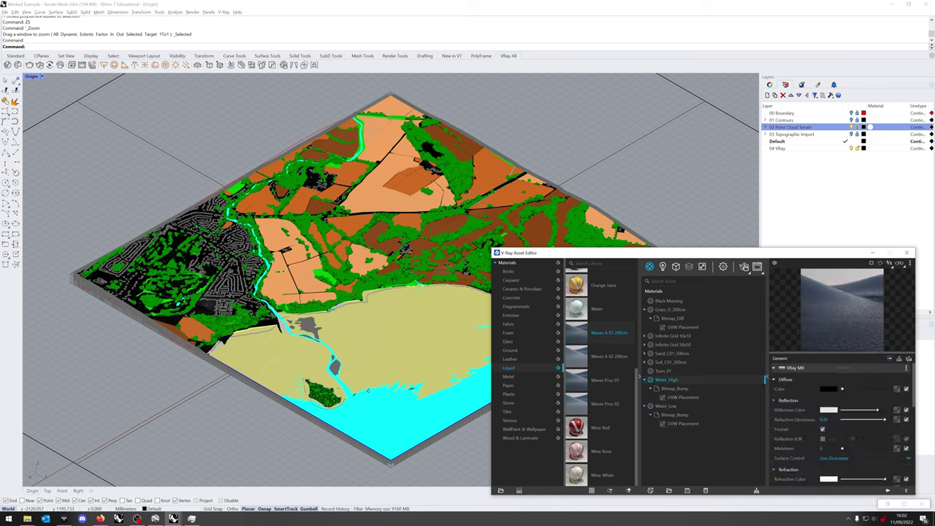
{"action": "scroll", "coordinate": [840, 431], "scroll_direction": "down", "scroll_amount": 2}
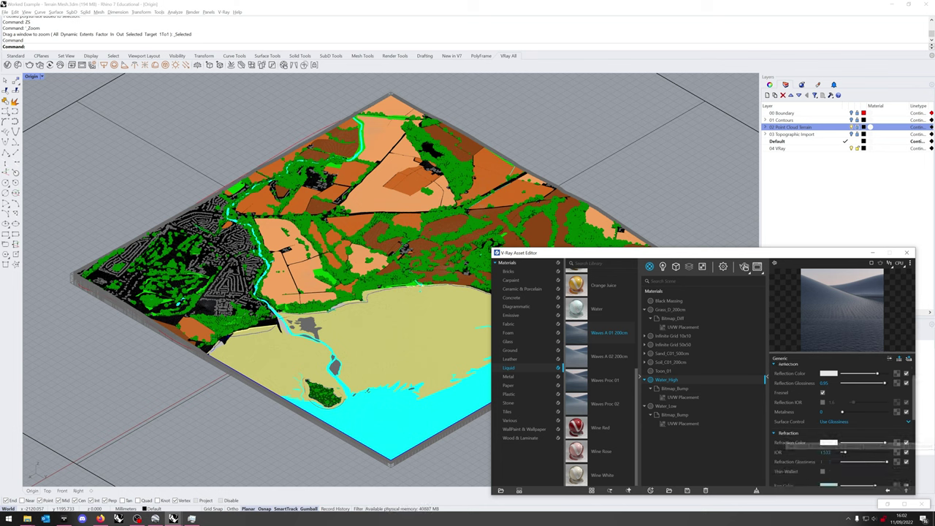
{"action": "scroll", "coordinate": [840, 431], "scroll_direction": "down", "scroll_amount": 4}
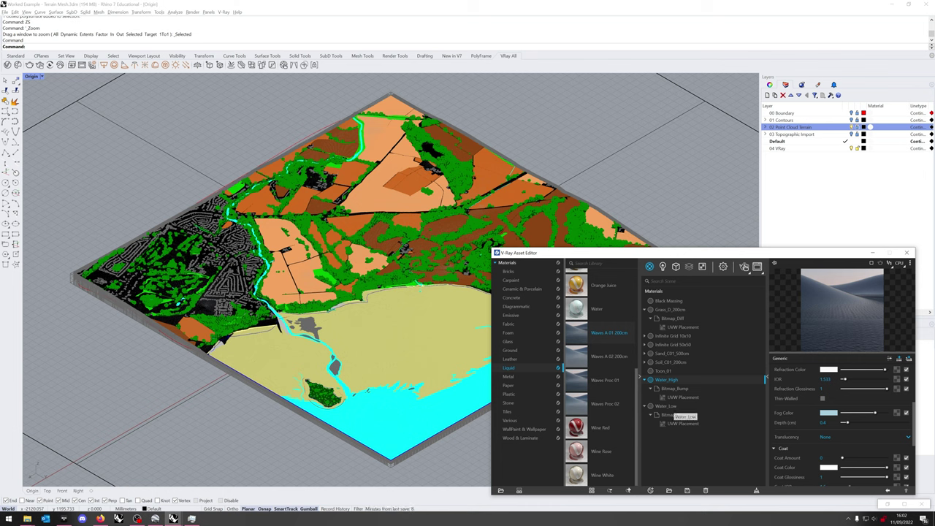
- Examine the Water_Low material's diffuse, reflection, refraction, fog, coat and bump parameters and compare them with Water_High
{"action": "left_click", "coordinate": [665, 406]}
{"action": "left_click", "coordinate": [788, 400]}
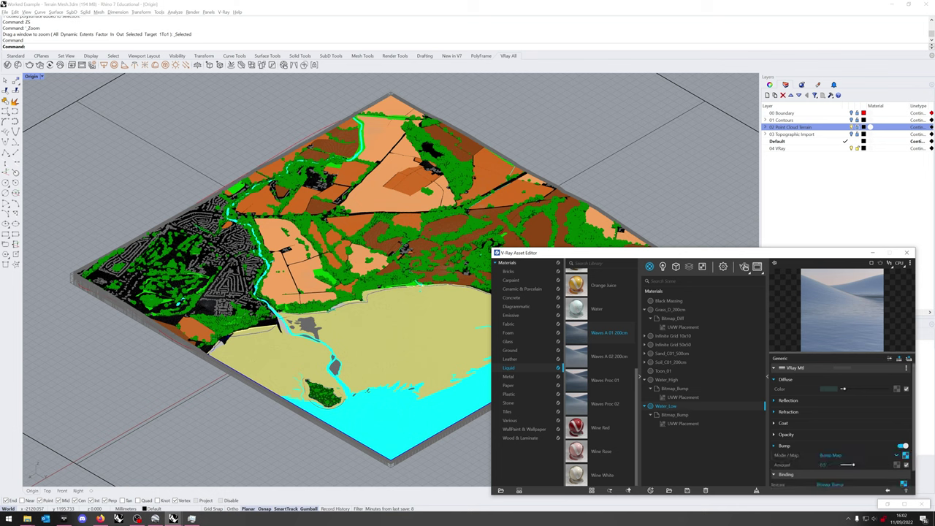
{"action": "scroll", "coordinate": [840, 423], "scroll_direction": "down", "scroll_amount": 5}
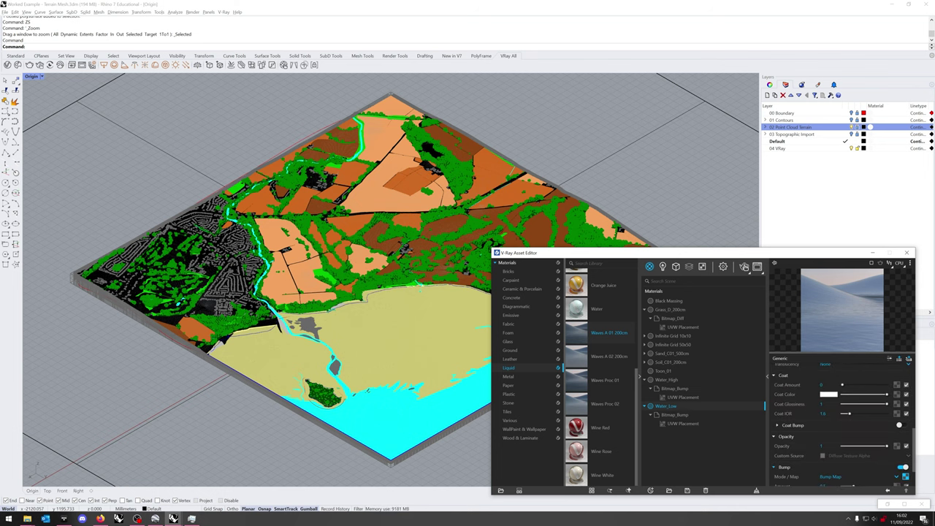
{"action": "scroll", "coordinate": [841, 438], "scroll_direction": "down", "scroll_amount": 2}
{"action": "scroll", "coordinate": [840, 438], "scroll_direction": "up", "scroll_amount": 3}
{"action": "scroll", "coordinate": [852, 487], "scroll_direction": "up", "scroll_amount": 4}
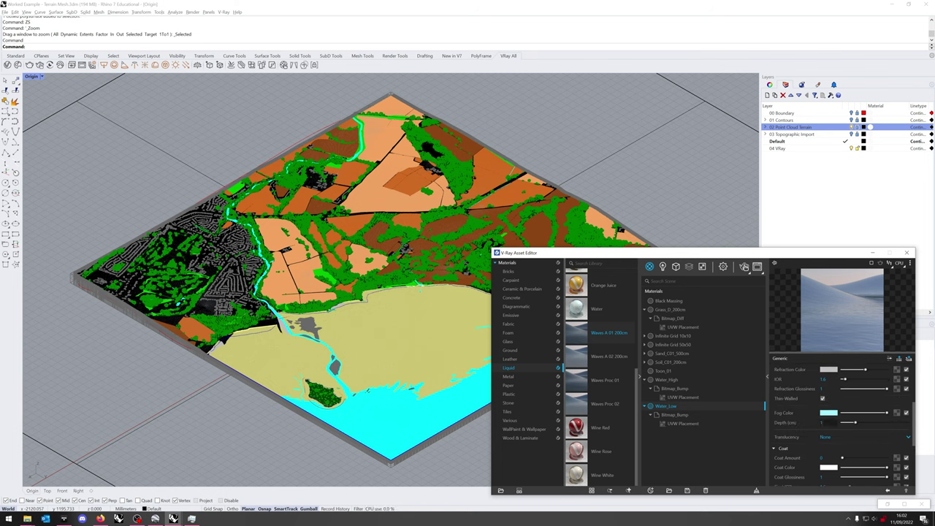
{"action": "scroll", "coordinate": [840, 424], "scroll_direction": "up", "scroll_amount": 2}
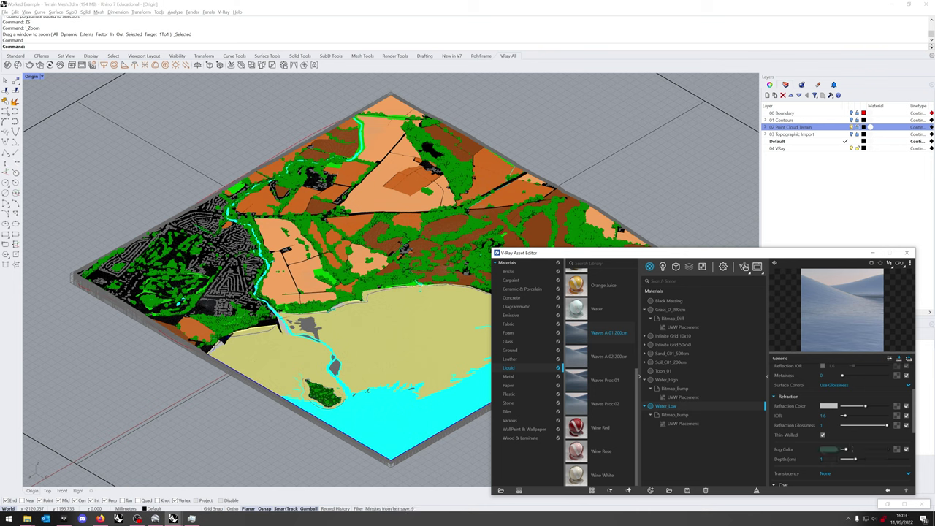
{"action": "scroll", "coordinate": [840, 424], "scroll_direction": "up", "scroll_amount": 2}
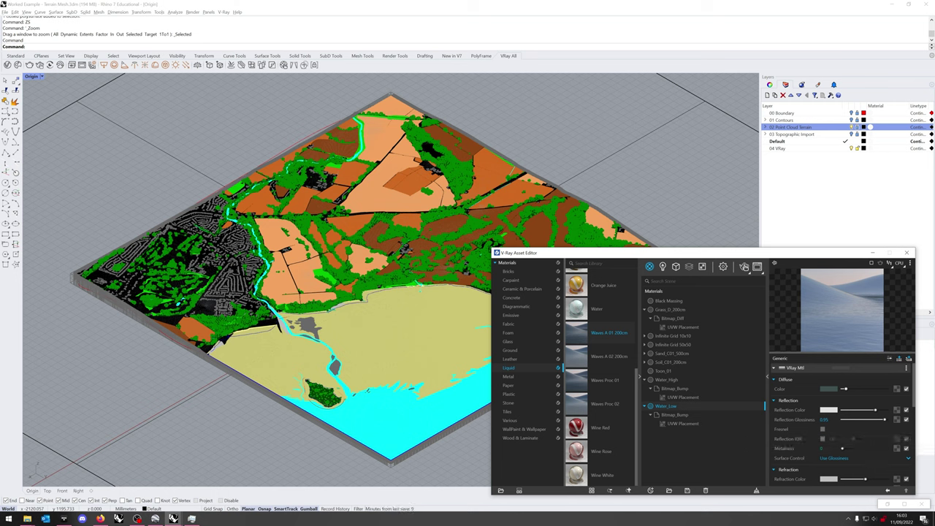
{"action": "left_click", "coordinate": [661, 380]}
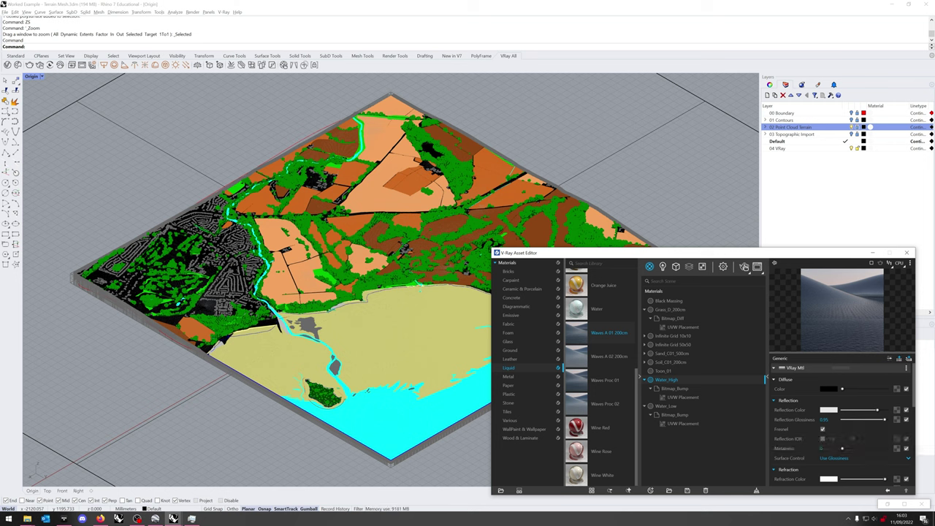
{"action": "left_click", "coordinate": [666, 406]}
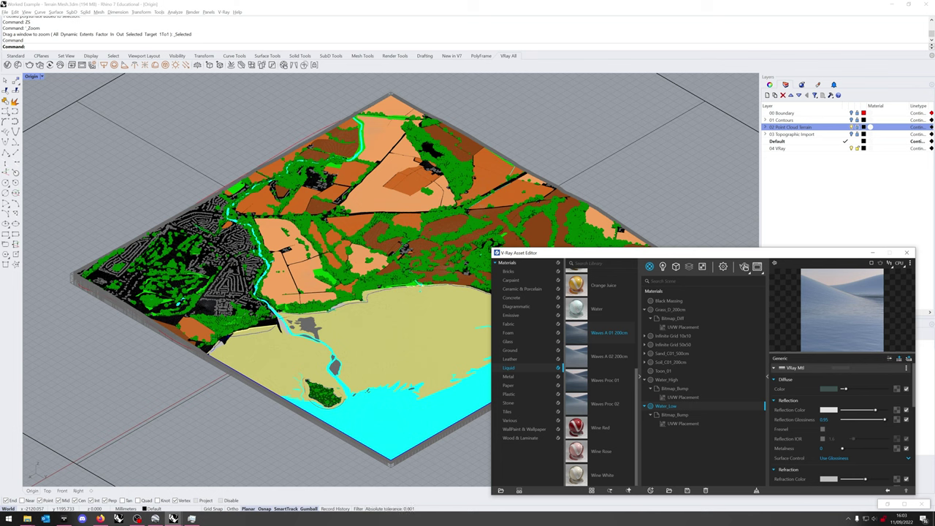
- Locate Toon 01 in the library's Diagrammatic category and inspect the Toon_01 material's diffuse color values
{"action": "left_click", "coordinate": [516, 306]}
{"action": "scroll", "coordinate": [601, 377], "scroll_direction": "down", "scroll_amount": 4}
{"action": "scroll", "coordinate": [599, 372], "scroll_direction": "up", "scroll_amount": 5}
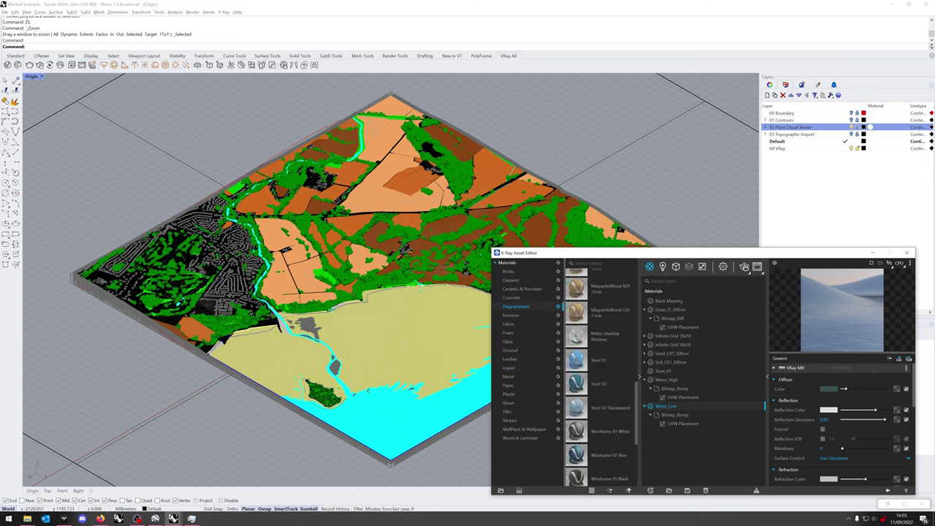
{"action": "left_click", "coordinate": [663, 371]}
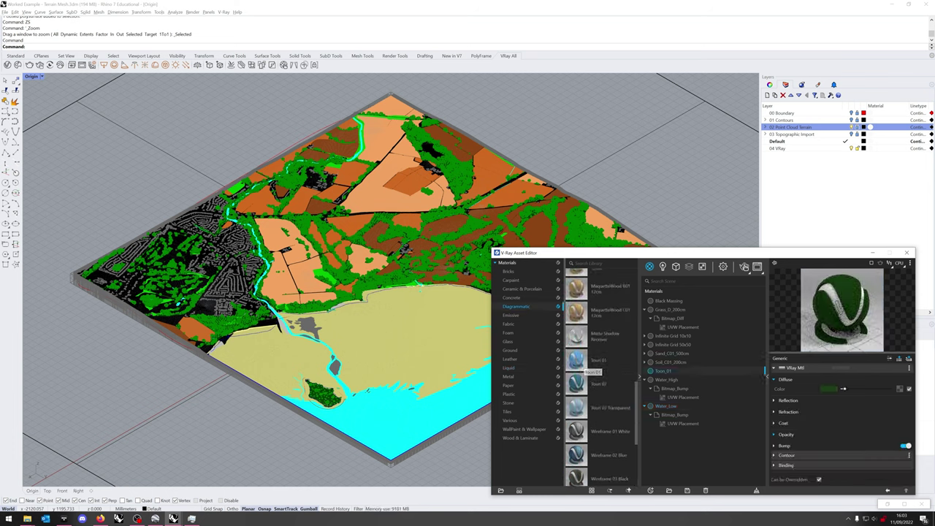
{"action": "left_click", "coordinate": [829, 388]}
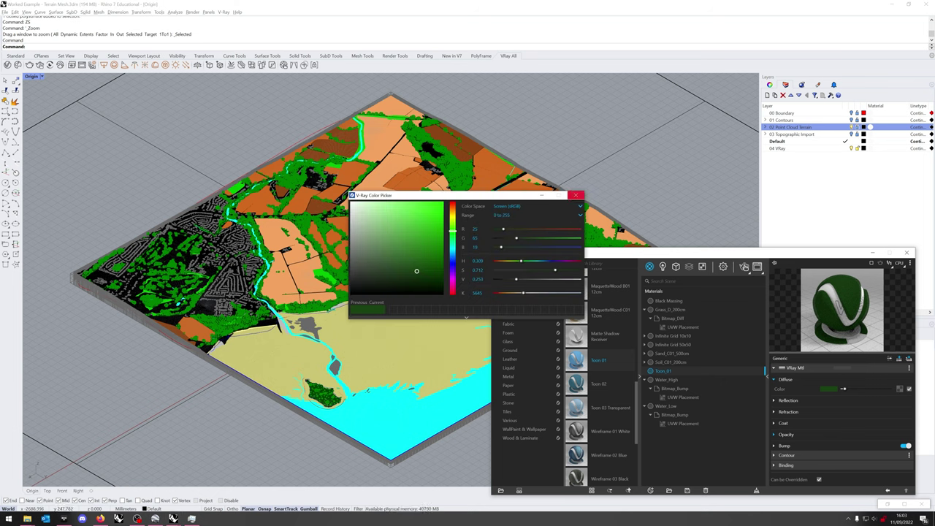
{"action": "left_click", "coordinate": [576, 195]}
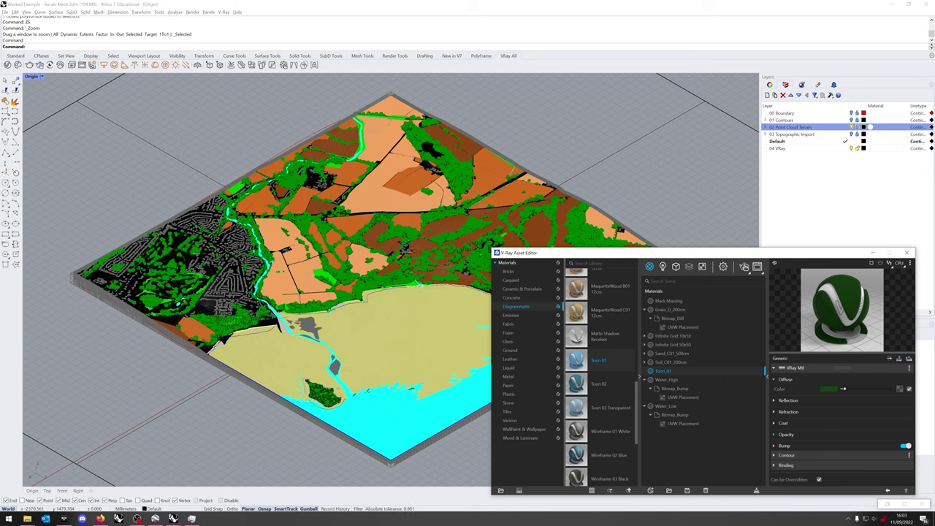
- Review the Toon_01 material's contour, opacity, bump and reflection parameters
{"action": "left_click", "coordinate": [786, 455]}
{"action": "scroll", "coordinate": [822, 436], "scroll_direction": "down", "scroll_amount": 2}
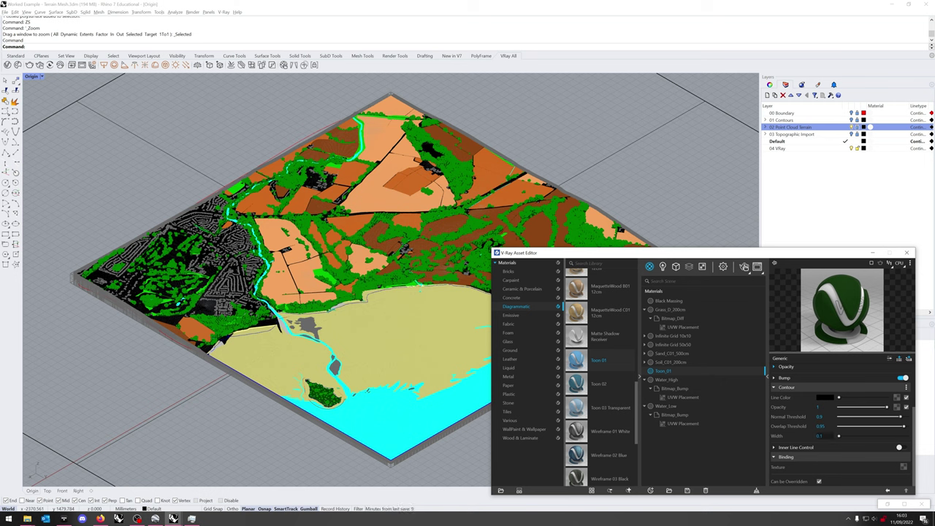
{"action": "scroll", "coordinate": [841, 424], "scroll_direction": "up", "scroll_amount": 2}
{"action": "left_click", "coordinate": [786, 402]}
{"action": "left_click", "coordinate": [785, 433]}
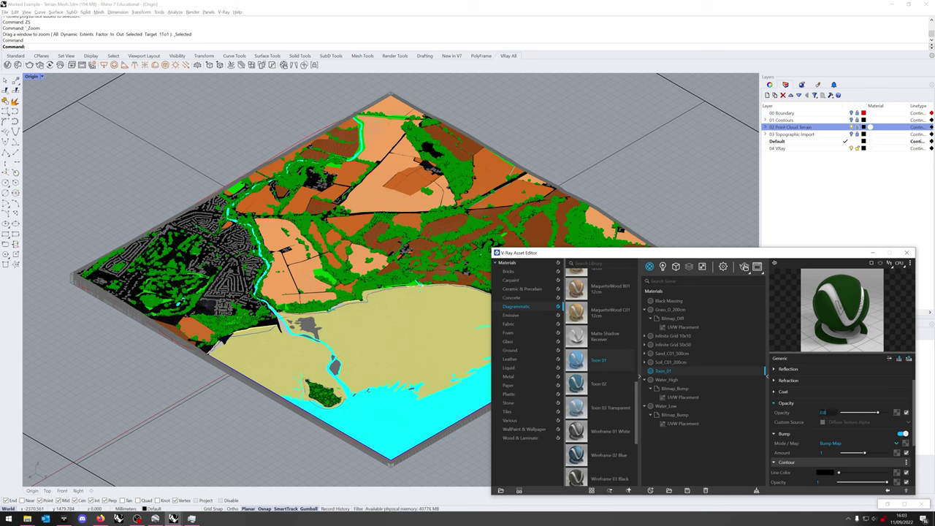
{"action": "scroll", "coordinate": [840, 424], "scroll_direction": "up", "scroll_amount": 3}
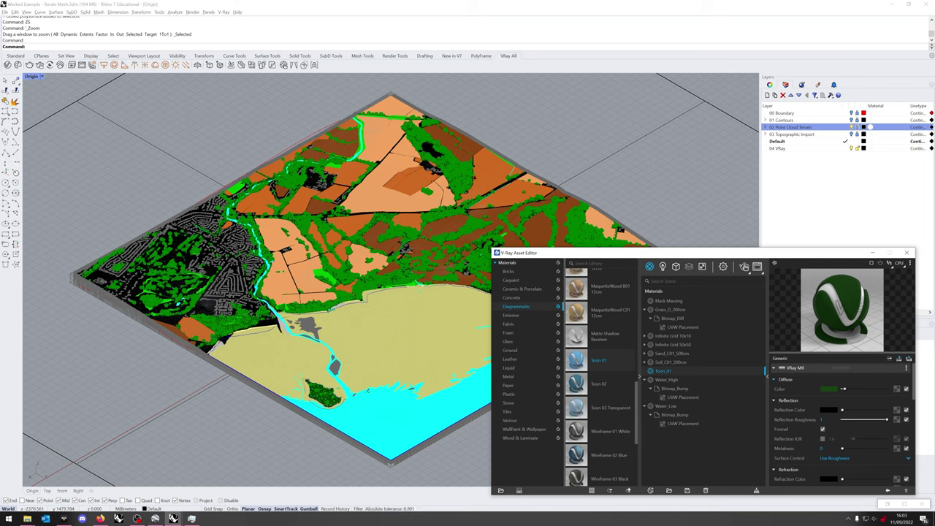
- Examine the grid textures and line widths of the Infinite Grid 50x50 and Infinite Grid 10x10 materials
{"action": "left_click", "coordinate": [673, 344]}
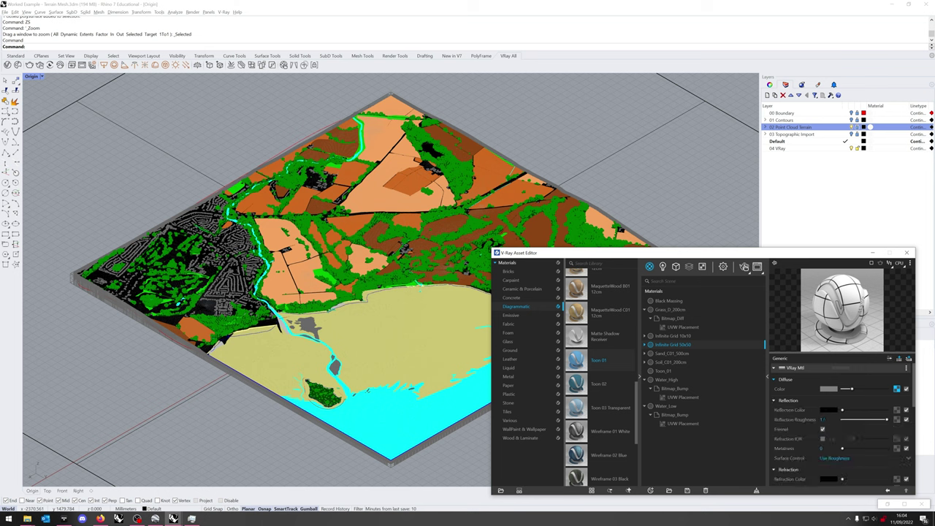
{"action": "left_click", "coordinate": [645, 344]}
{"action": "key", "text": "Down"}
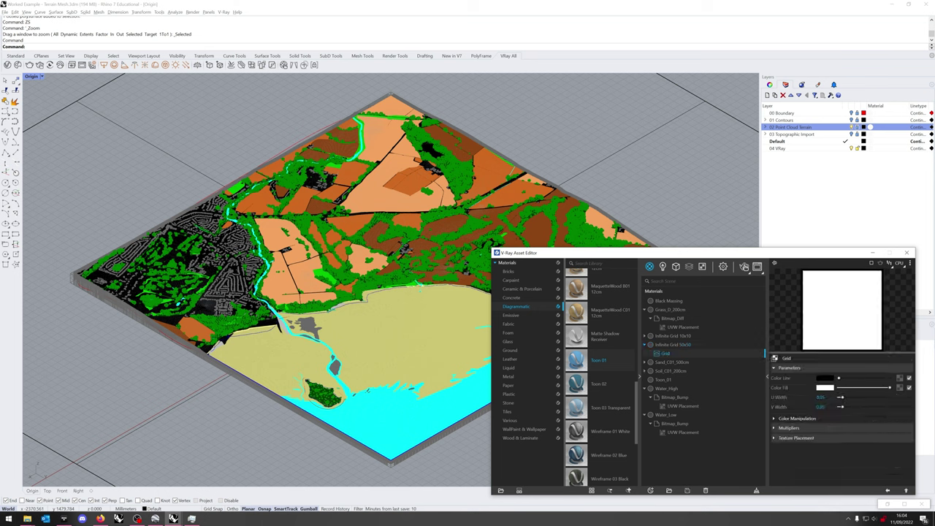
{"action": "left_click", "coordinate": [672, 344]}
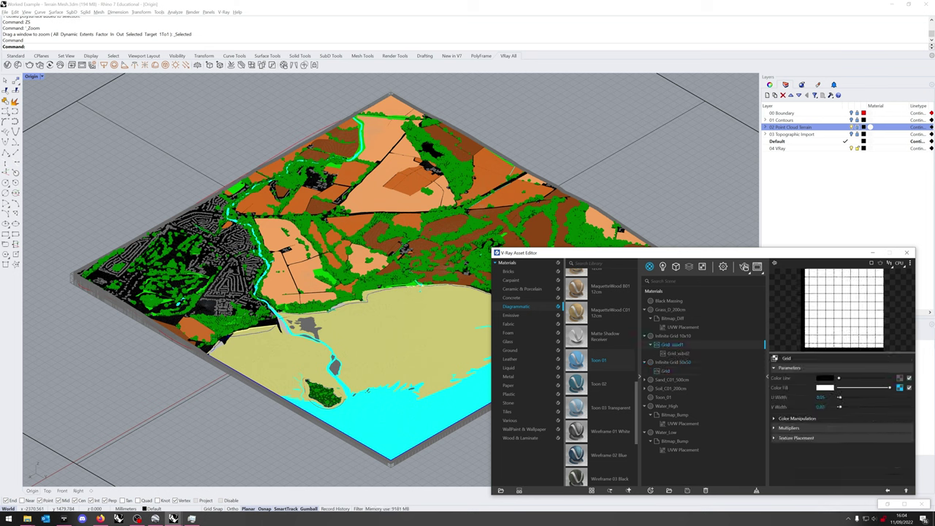
{"action": "left_click", "coordinate": [678, 353]}
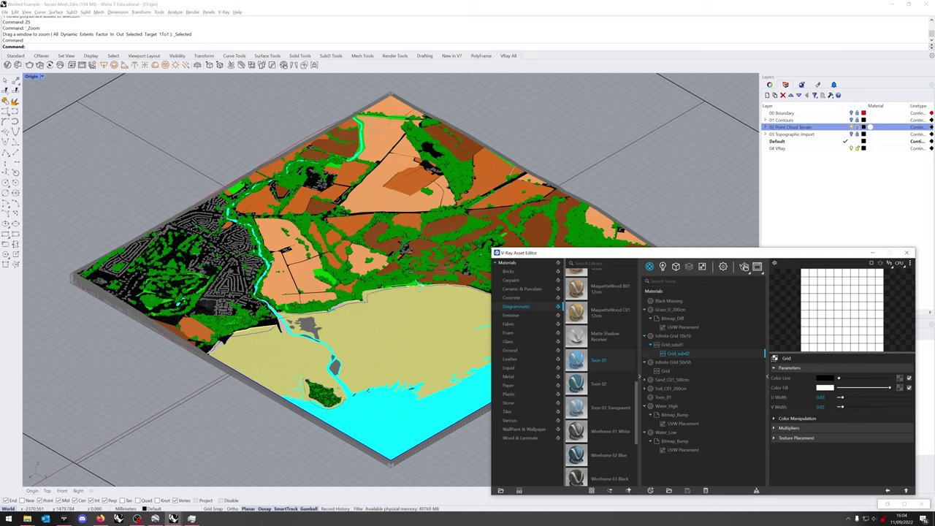
{"action": "left_click", "coordinate": [673, 336]}
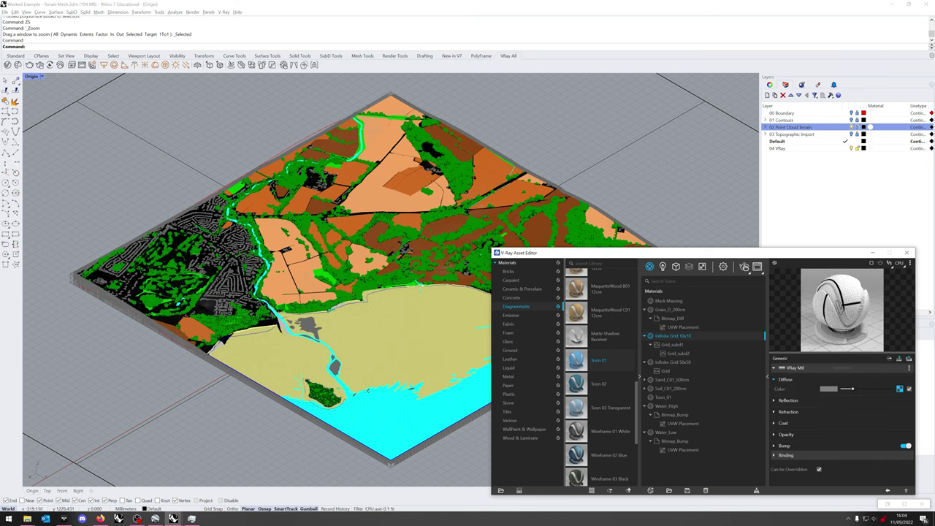
- Start an interactive V-Ray render and fit the whole rendered image inside a frame buffer placed clear of the material settings
{"action": "left_click", "coordinate": [744, 267]}
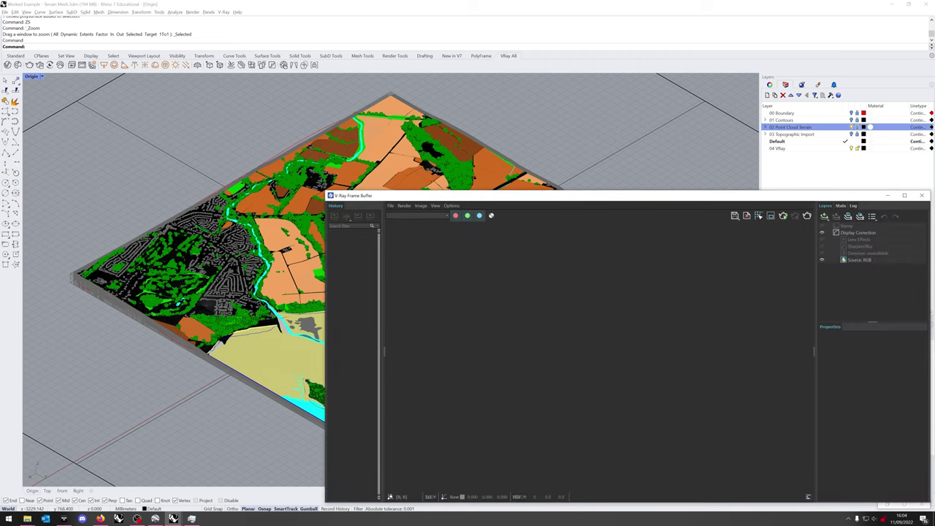
{"action": "left_click_drag", "start_coordinate": [673, 196], "coordinate": [358, 27]}
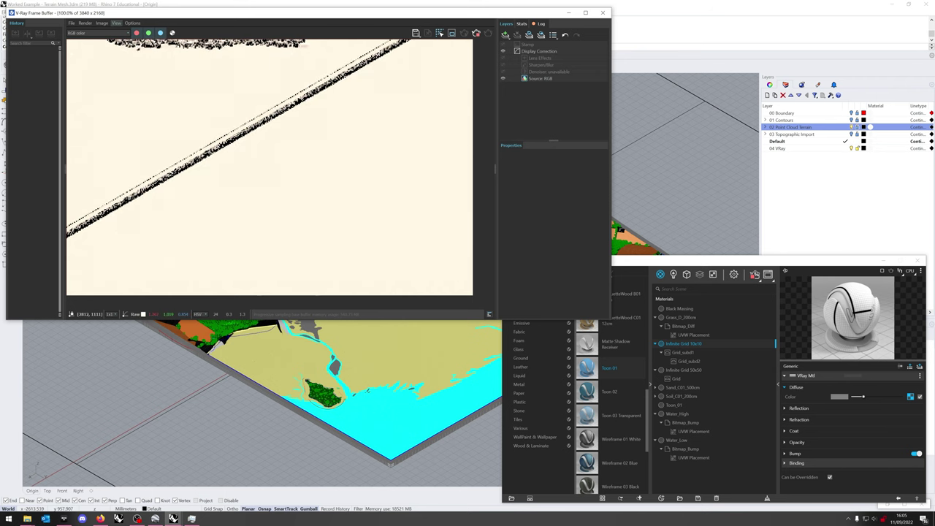
{"action": "left_click", "coordinate": [117, 22]}
{"action": "mouse_move", "coordinate": [129, 38]}
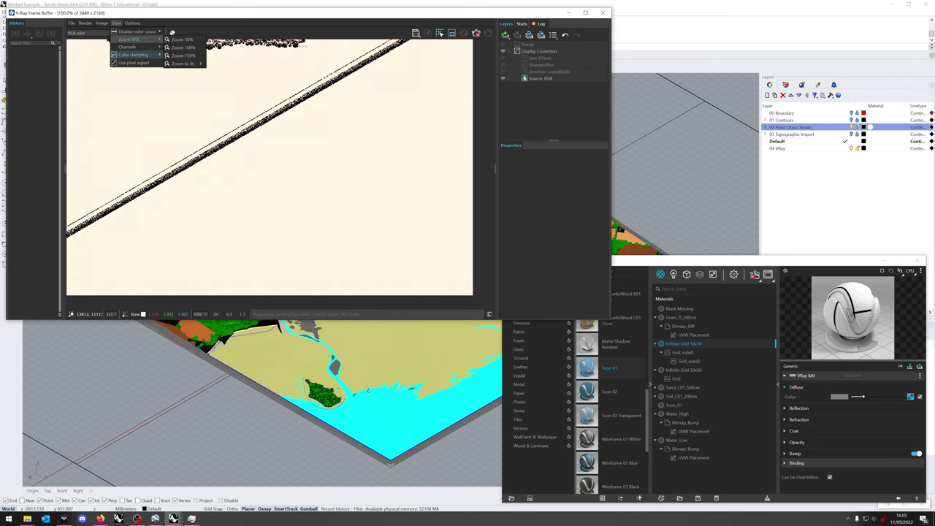
{"action": "left_click", "coordinate": [184, 63]}
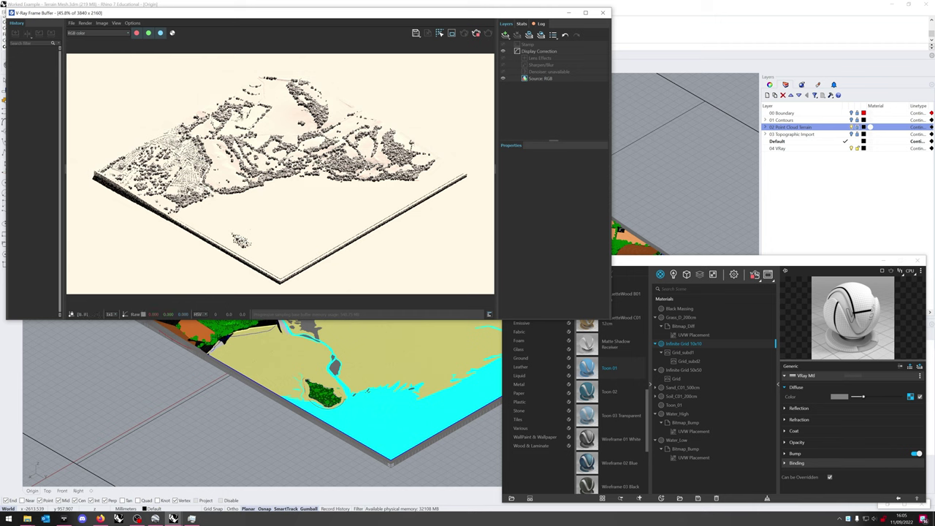
- Apply the Infinite Grid 10x10 material to the infinite plane
{"action": "left_click", "coordinate": [705, 101]}
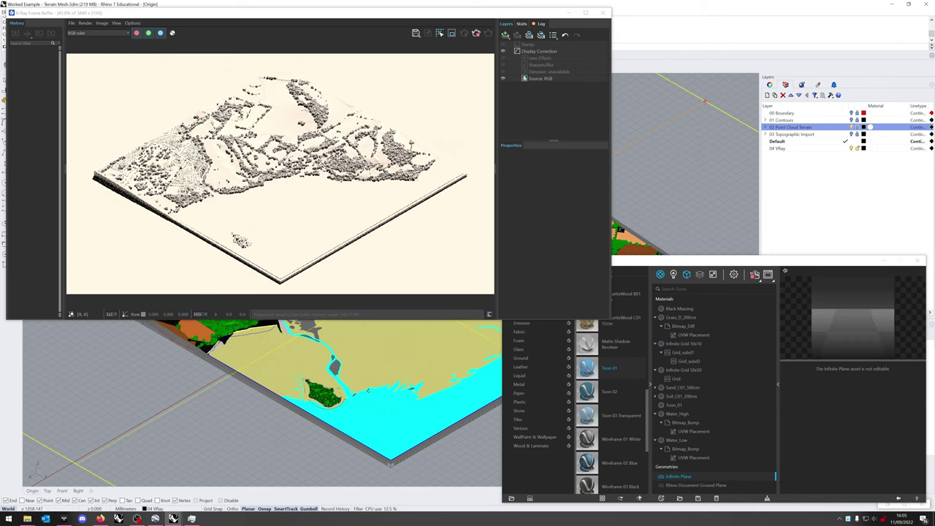
{"action": "right_click", "coordinate": [677, 343]}
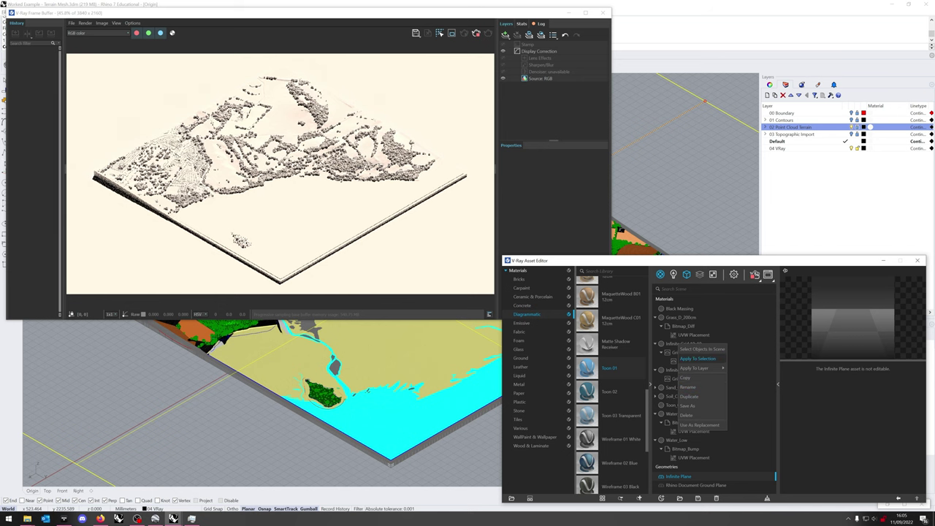
{"action": "left_click", "coordinate": [698, 359]}
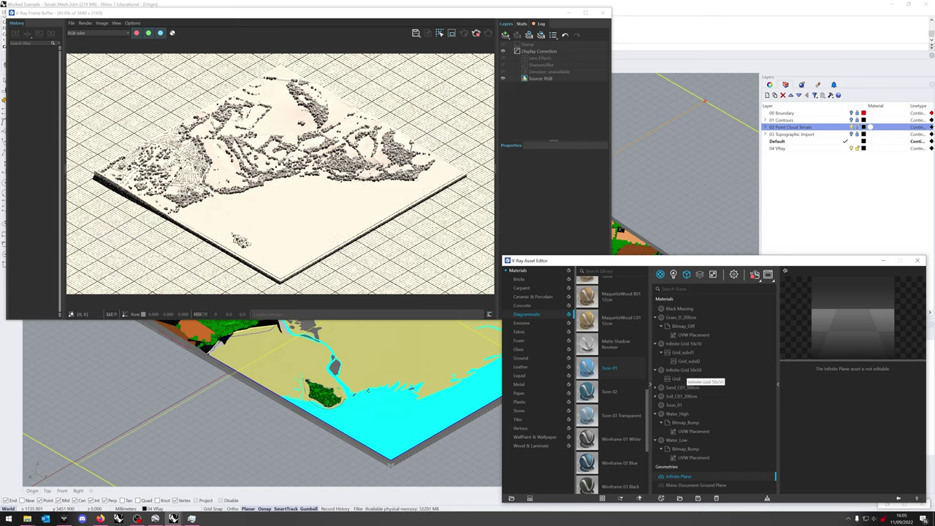
- Try the Infinite Grid 50x50 material on the selected infinite plane
{"action": "left_click", "coordinate": [679, 370]}
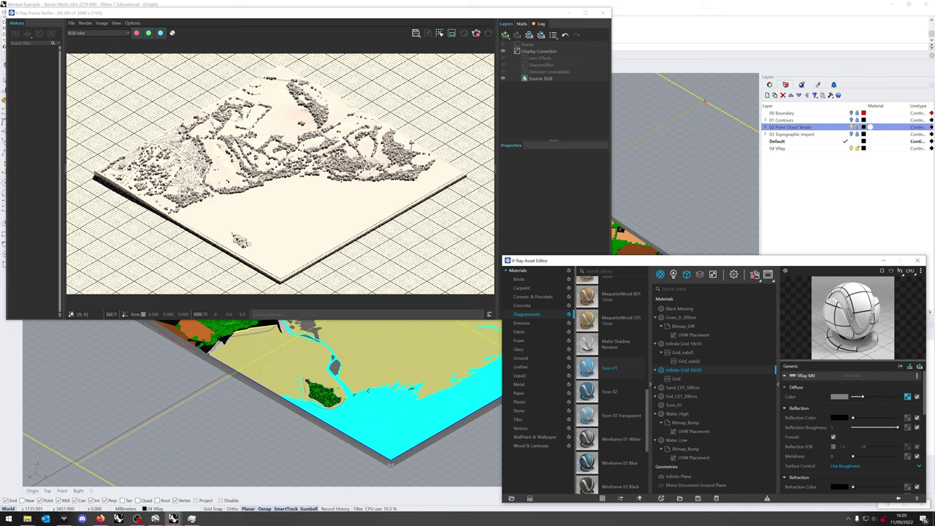
{"action": "right_click", "coordinate": [686, 370]}
{"action": "left_click", "coordinate": [706, 385]}
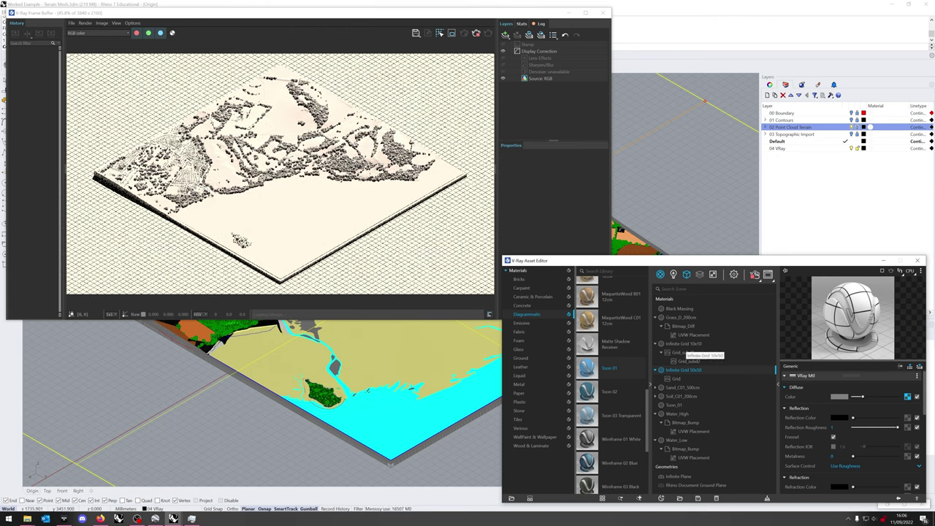
- Switch the infinite plane back to the Infinite Grid 10x10 material and clear the selection
{"action": "right_click", "coordinate": [686, 344]}
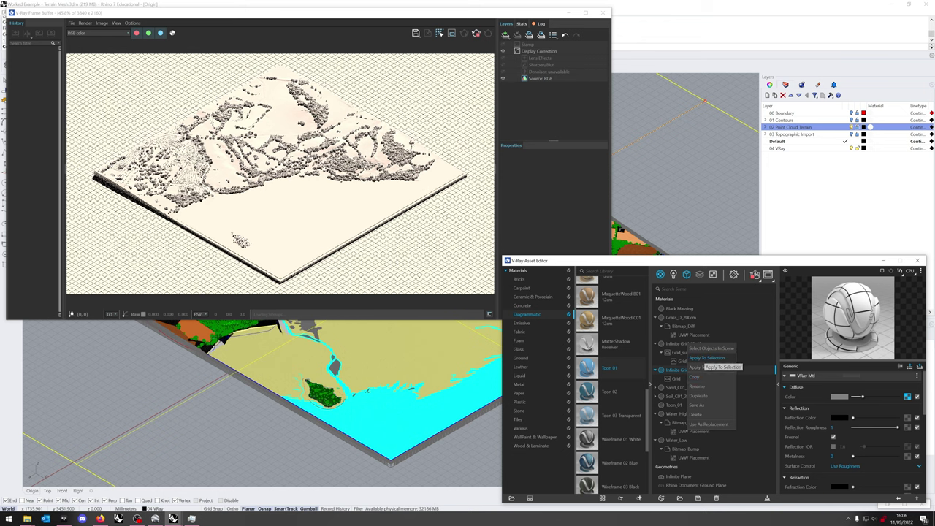
{"action": "left_click", "coordinate": [706, 358]}
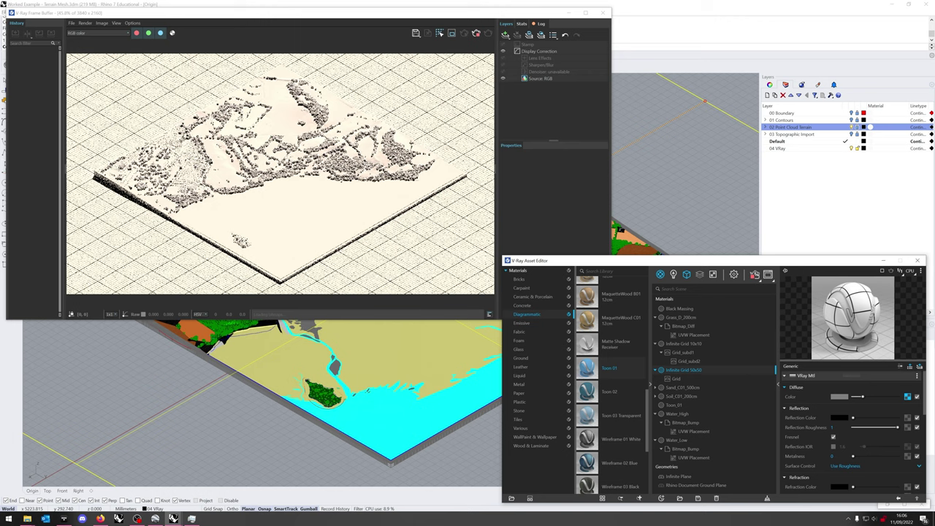
{"action": "middle_click", "coordinate": [680, 172]}
{"action": "left_click", "coordinate": [688, 172]}
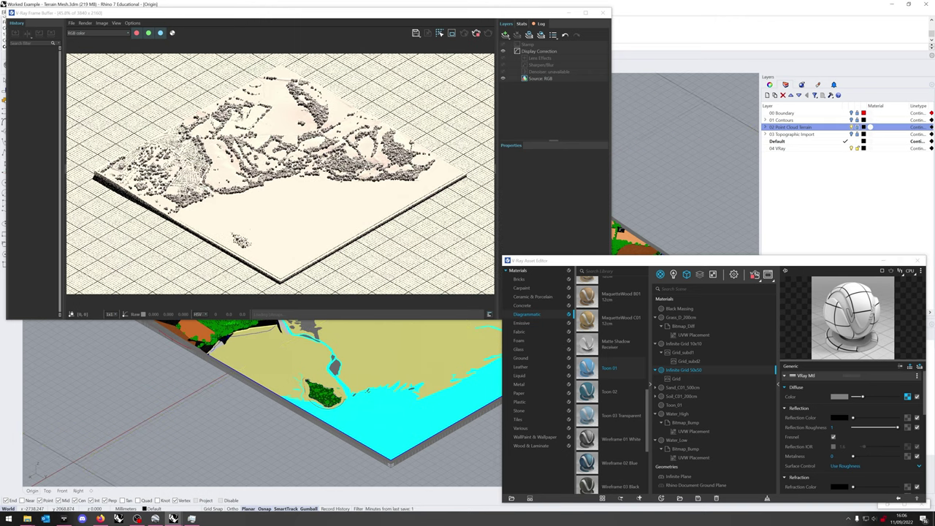
- Expand the 02 Point Cloud Terrain and 06 Water layers and assign the Water_Low material to Mean_Low_Water_Line
{"action": "left_click", "coordinate": [765, 127]}
{"action": "left_click", "coordinate": [770, 176]}
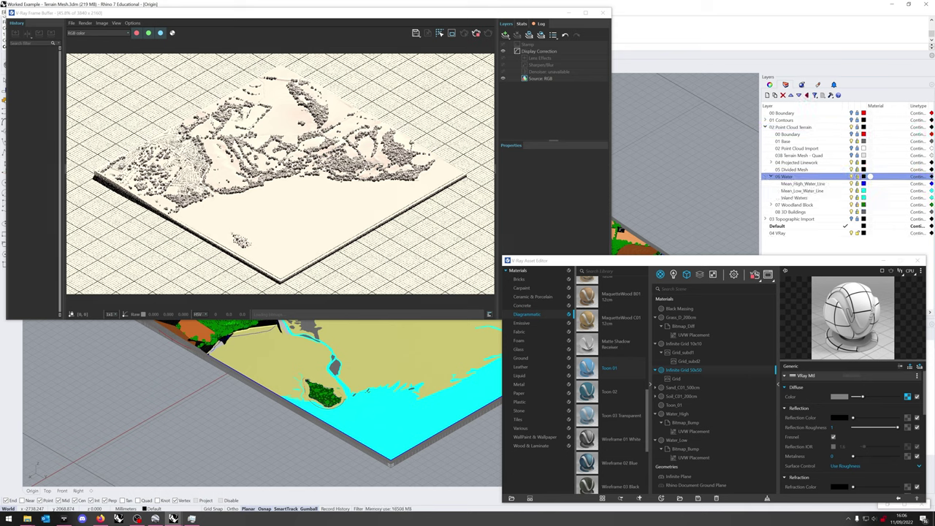
{"action": "left_click", "coordinate": [870, 189]}
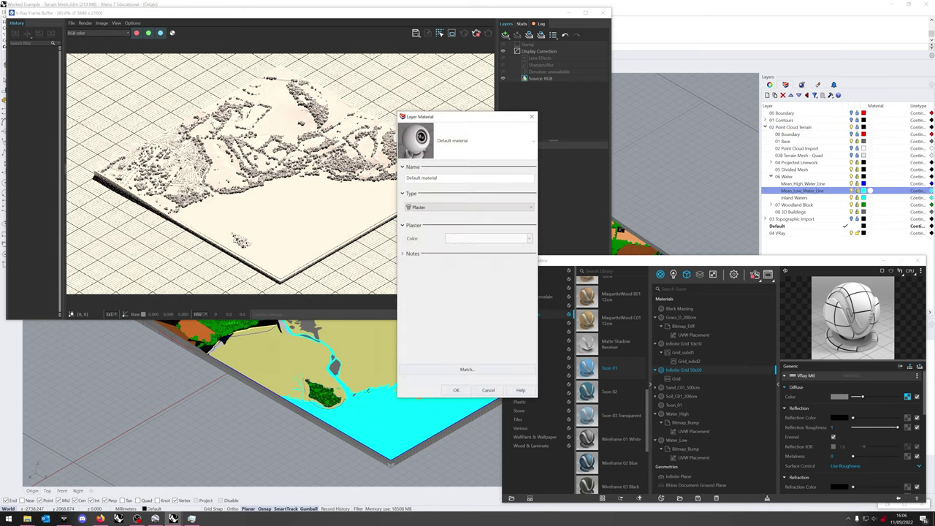
{"action": "left_click", "coordinate": [484, 140]}
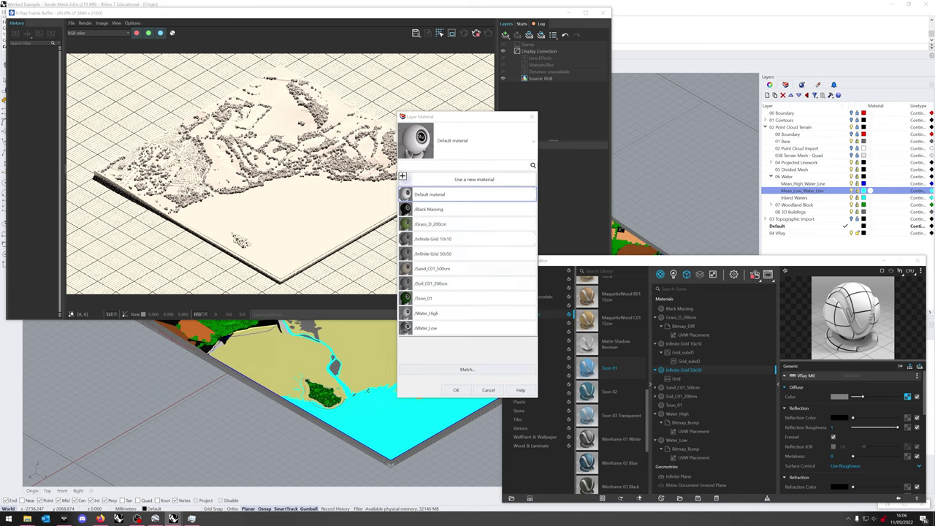
{"action": "left_click", "coordinate": [438, 328]}
{"action": "left_click", "coordinate": [456, 390]}
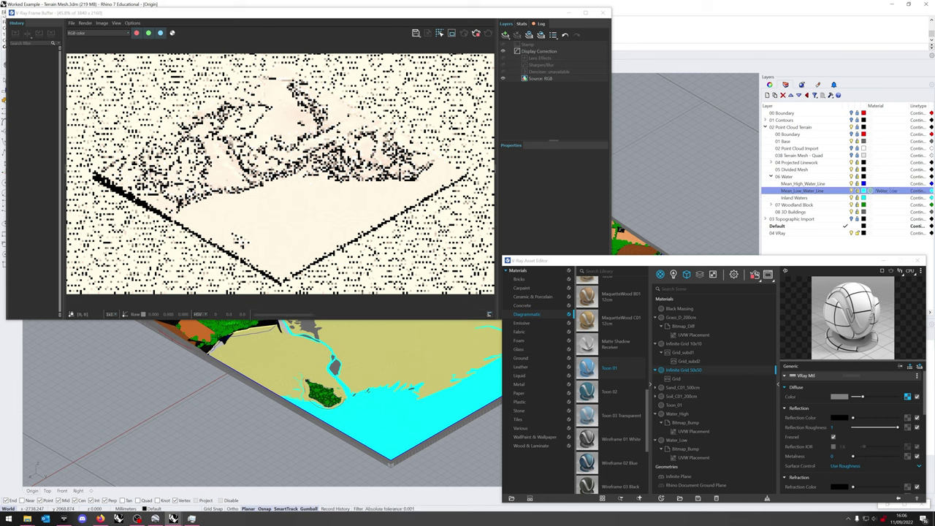
- Assign the Water_High material to the Mean_High_Water_Line layer
{"action": "left_click", "coordinate": [870, 183]}
{"action": "left_click", "coordinate": [870, 183]}
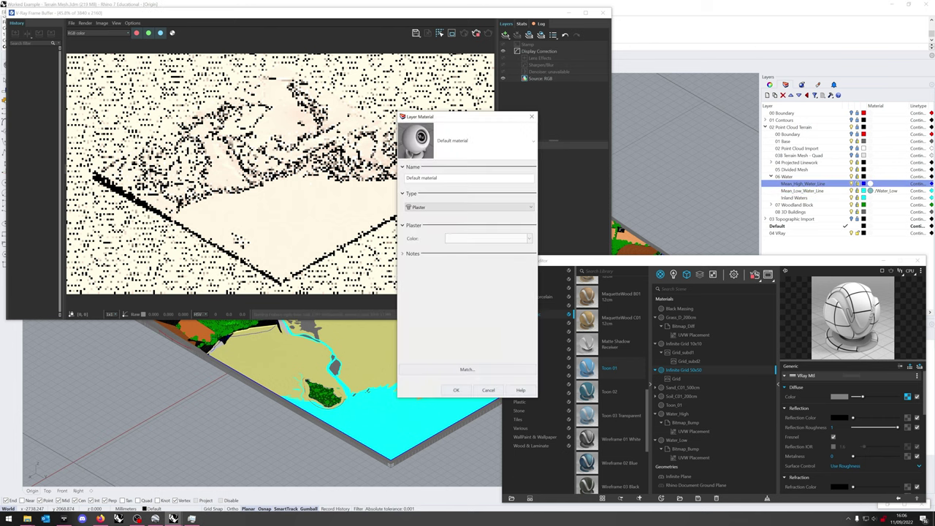
{"action": "left_click", "coordinate": [456, 390]}
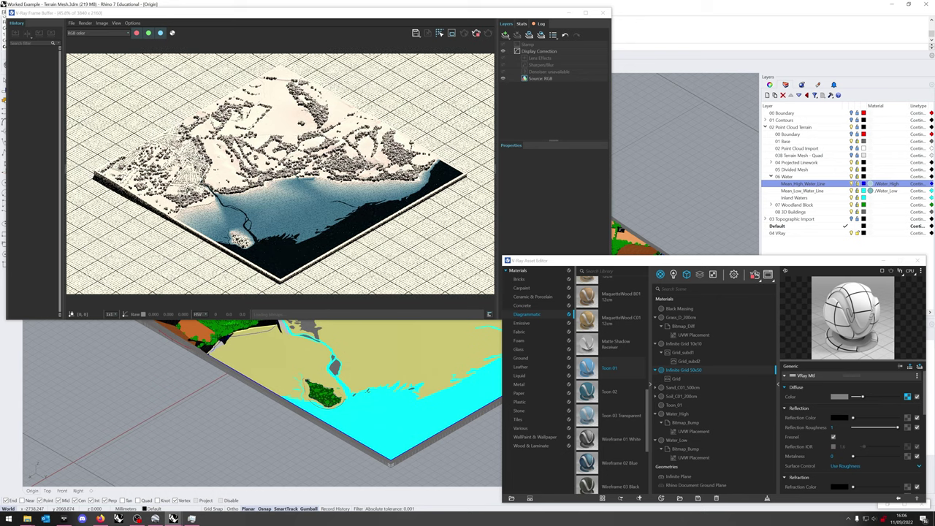
- Assign the Water_Low material to the Inland Waters layer
{"action": "left_click", "coordinate": [868, 197]}
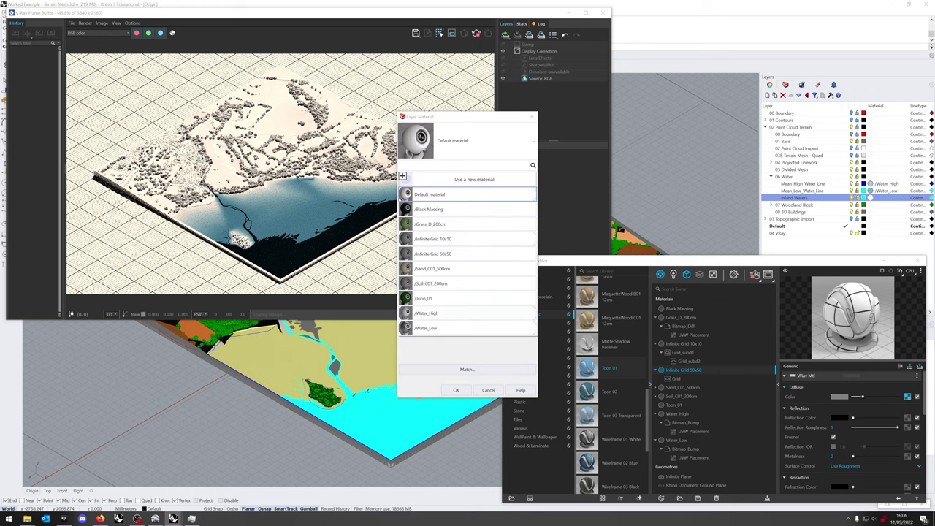
{"action": "left_click", "coordinate": [442, 313]}
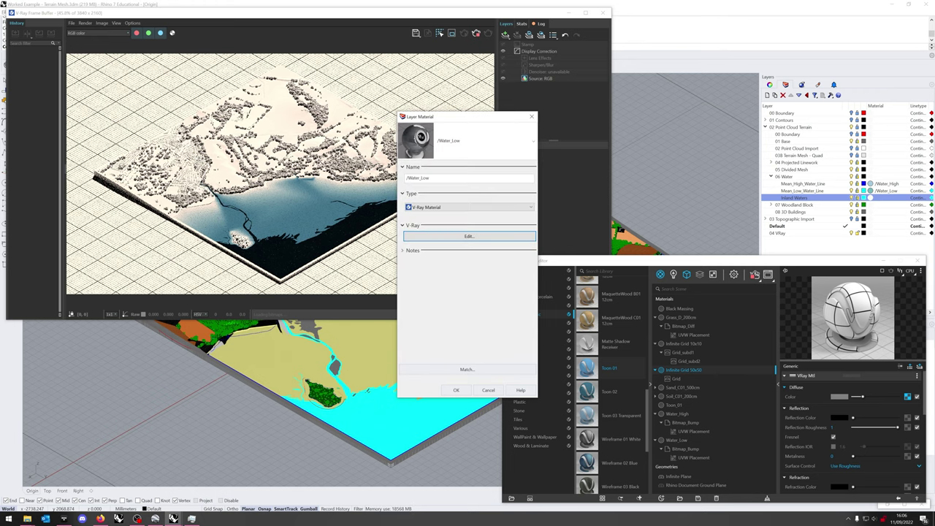
{"action": "left_click", "coordinate": [456, 390]}
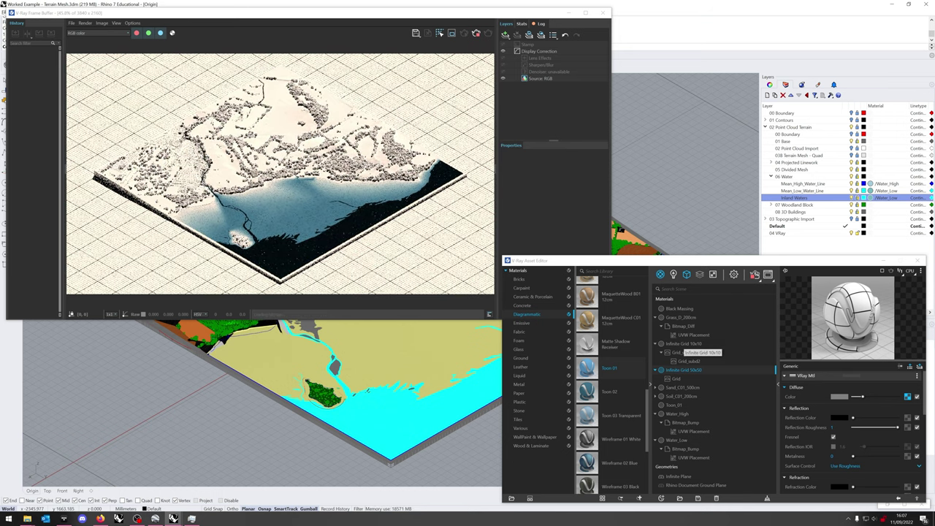
- Test Fresnel on the Water_Low material, switch it back off, and set the surface control to Use Roughness
{"action": "left_click", "coordinate": [676, 440]}
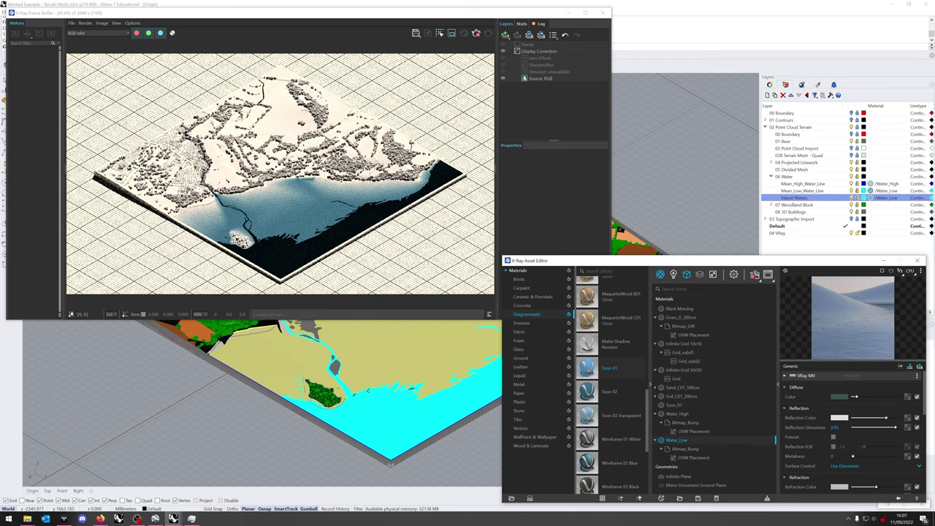
{"action": "left_click", "coordinate": [834, 436]}
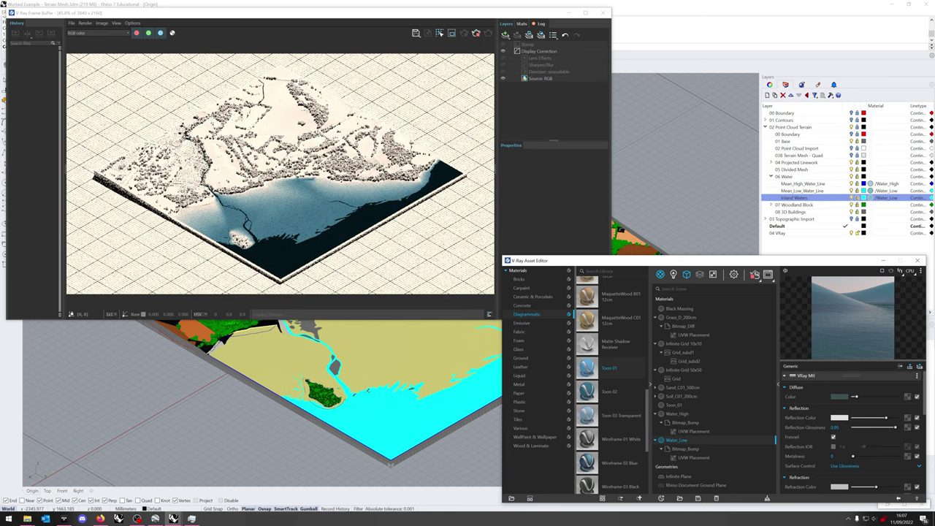
{"action": "left_click", "coordinate": [833, 437]}
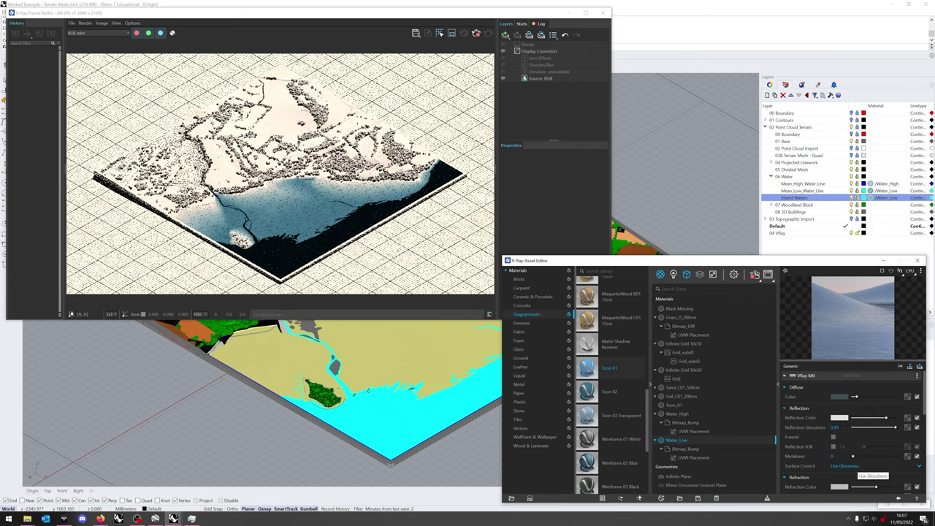
{"action": "left_click", "coordinate": [862, 466]}
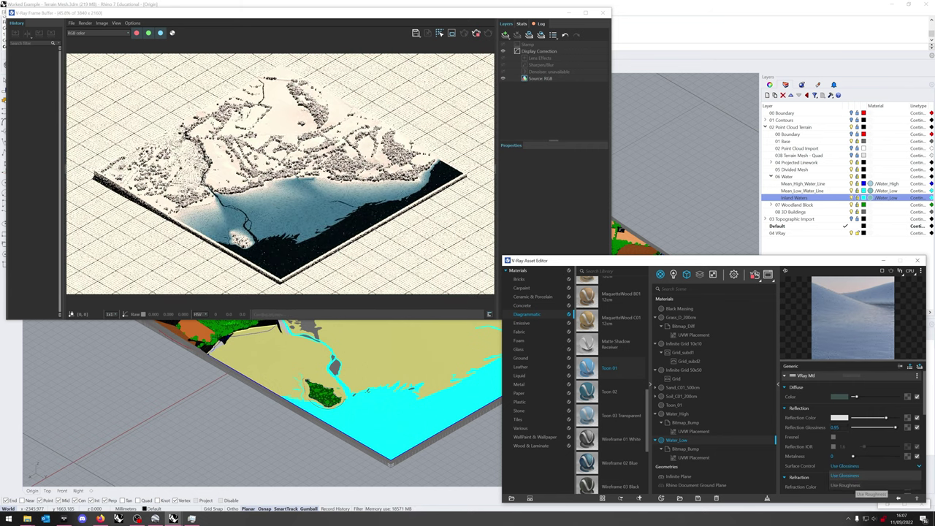
{"action": "left_click", "coordinate": [851, 485]}
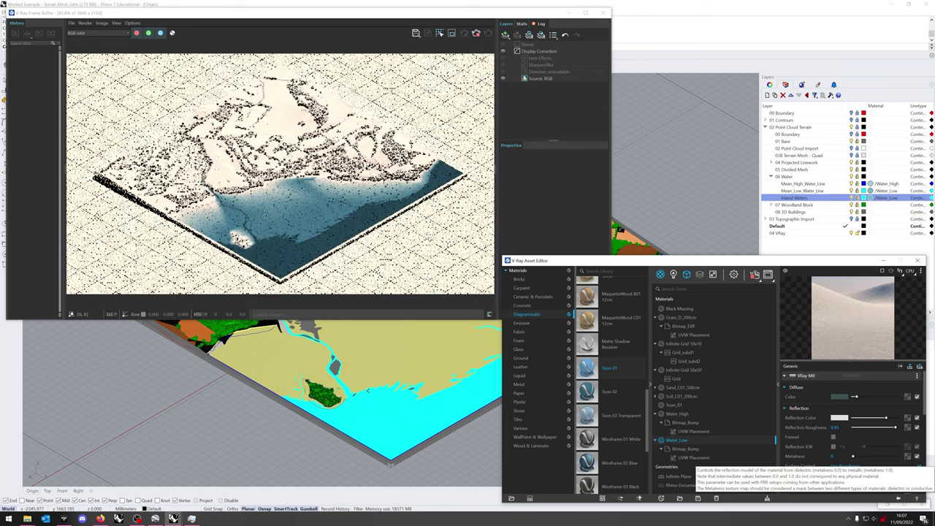
- Reduce the Water_Low material's fog depth to 0.5 cm
{"action": "scroll", "coordinate": [851, 431], "scroll_direction": "down", "scroll_amount": 5}
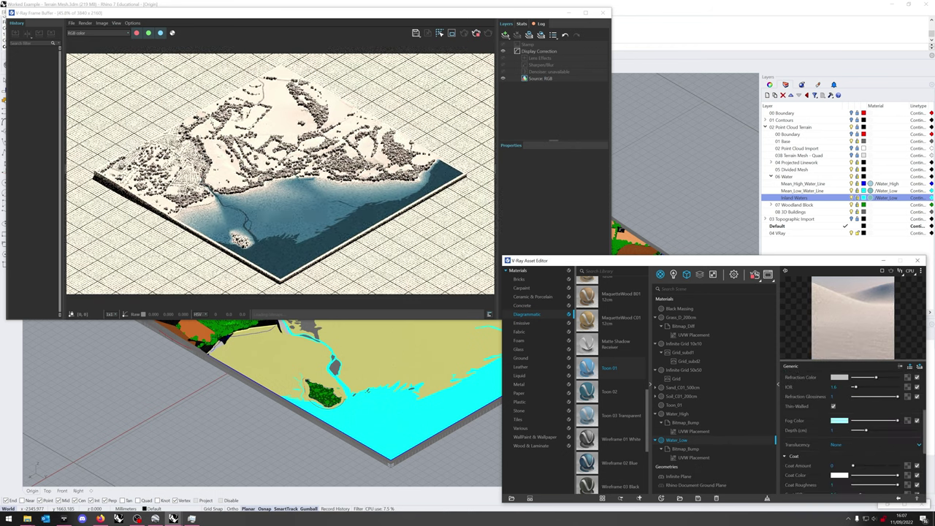
{"action": "left_click_drag", "start_coordinate": [866, 430], "coordinate": [859, 430]}
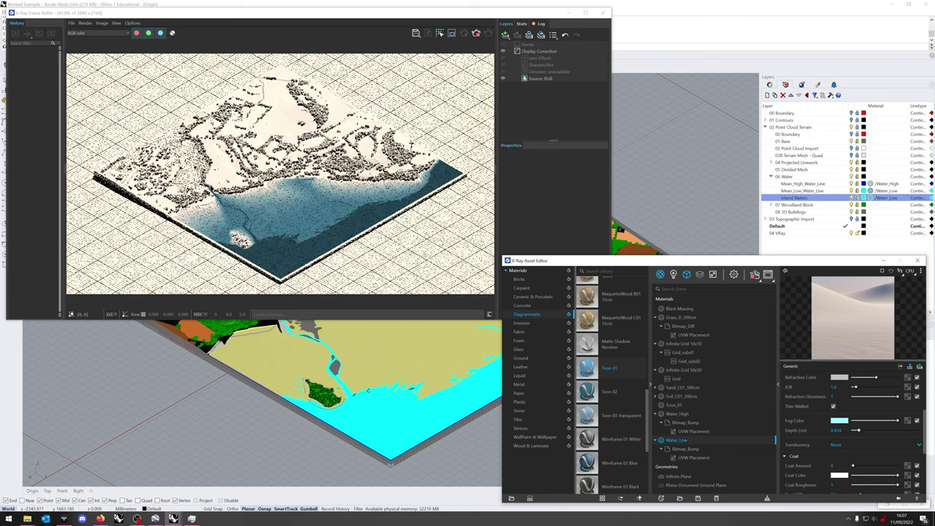
{"action": "double_click", "coordinate": [836, 431]}
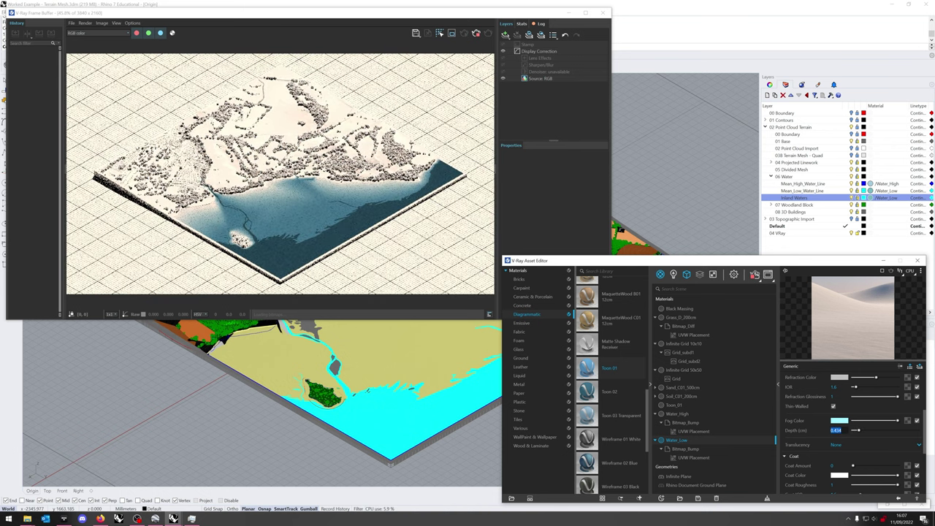
{"action": "type", "text": ".55"}
{"action": "key", "text": "Return"}
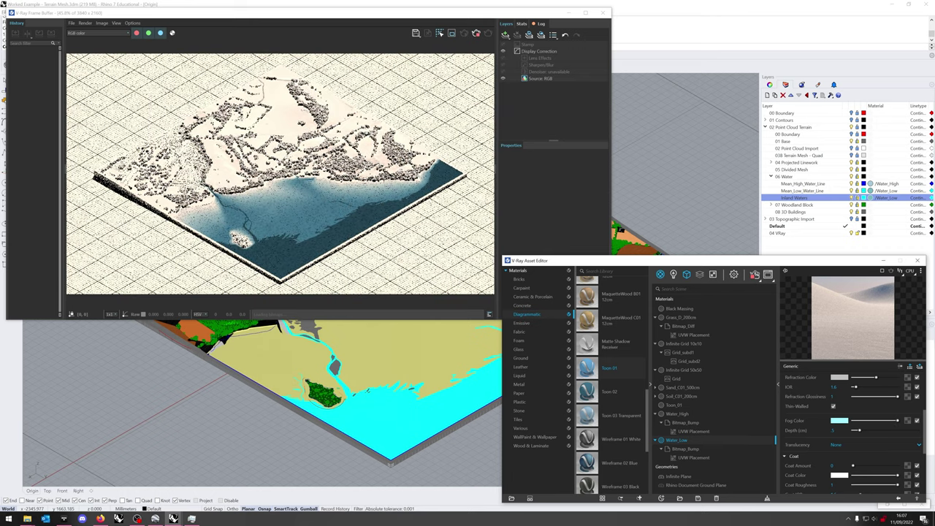
- Brighten the Water_Low material's diffuse colour from dark green to a pale aqua
{"action": "scroll", "coordinate": [840, 425], "scroll_direction": "up", "scroll_amount": 1}
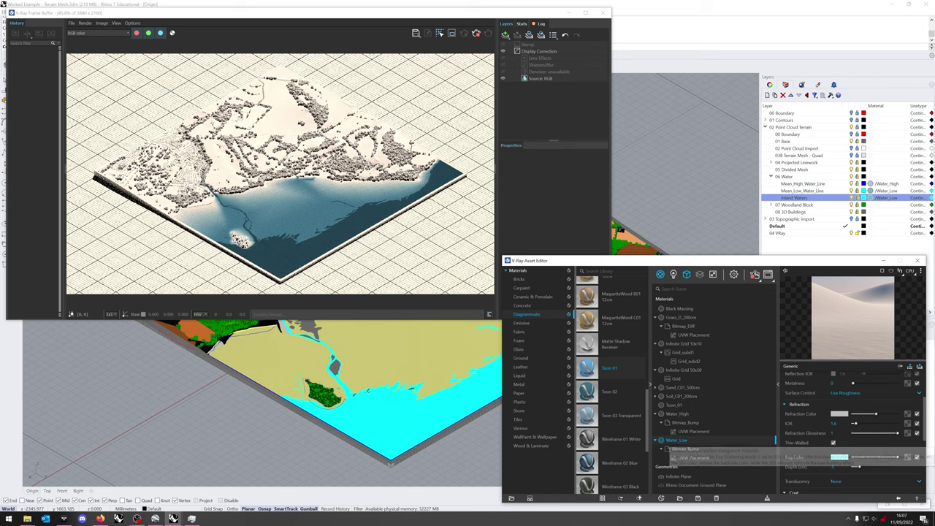
{"action": "scroll", "coordinate": [851, 431], "scroll_direction": "up", "scroll_amount": 1}
{"action": "scroll", "coordinate": [851, 431], "scroll_direction": "up", "scroll_amount": 1}
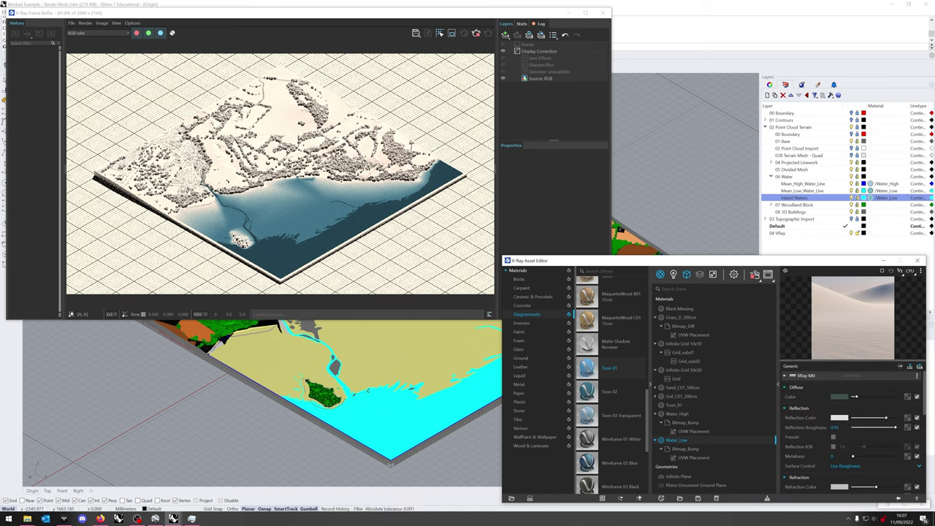
{"action": "left_click_drag", "start_coordinate": [856, 396], "coordinate": [868, 396]}
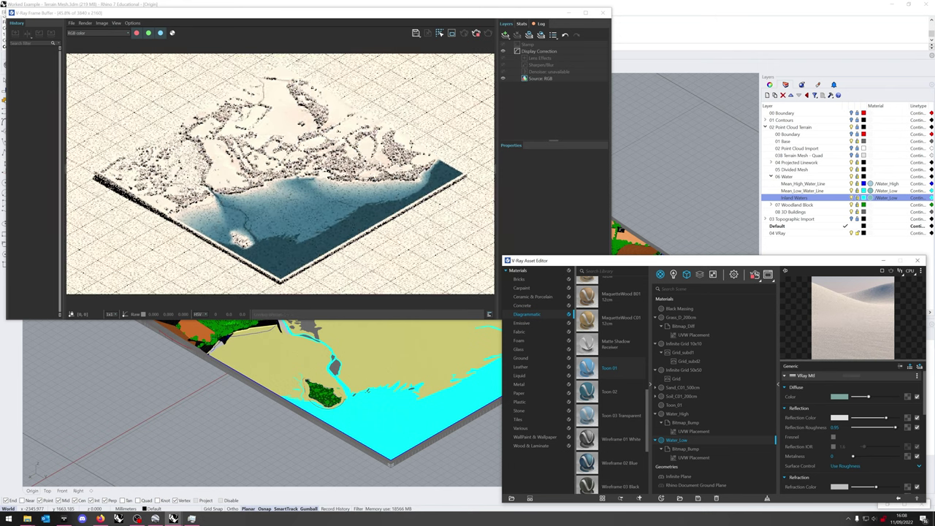
{"action": "left_click_drag", "start_coordinate": [868, 396], "coordinate": [892, 397]}
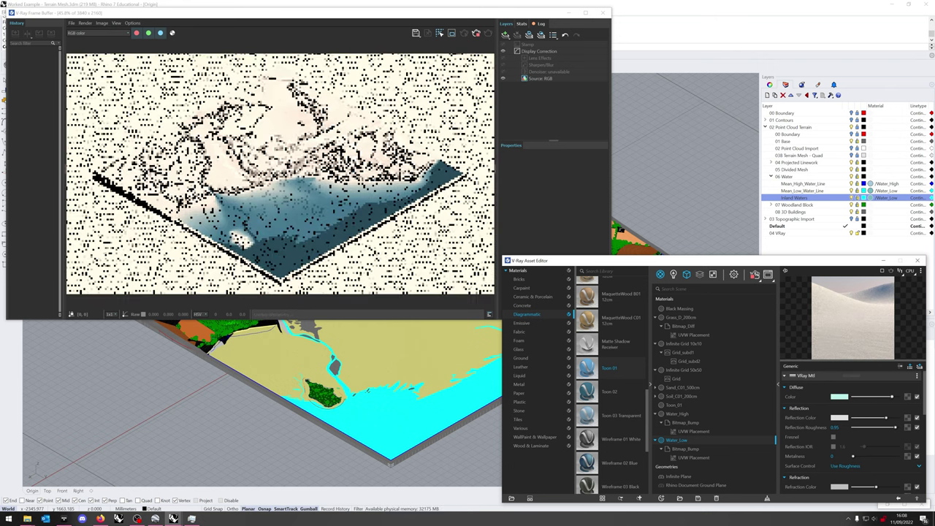
- Review the Water_Low material's refraction, fog and coat settings, and select the Water_High material
{"action": "scroll", "coordinate": [851, 431], "scroll_direction": "down", "scroll_amount": 2}
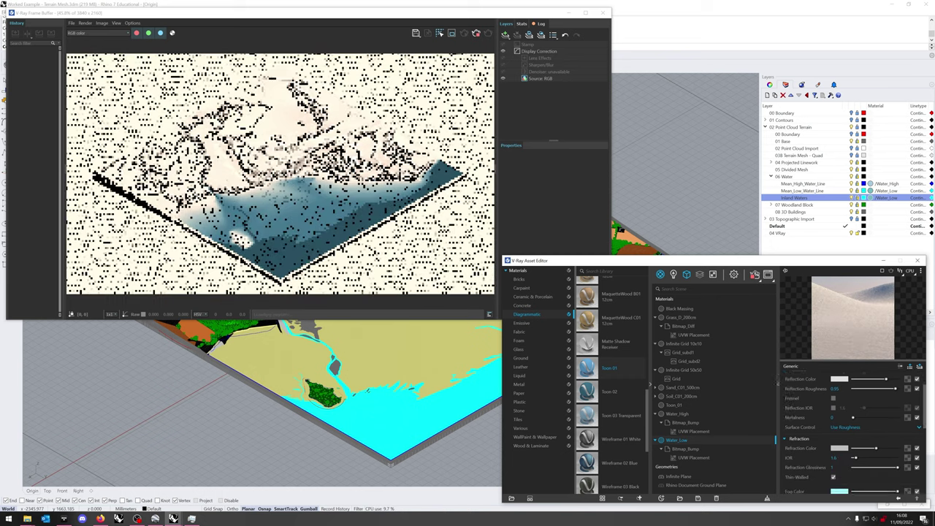
{"action": "scroll", "coordinate": [851, 431], "scroll_direction": "down", "scroll_amount": 2}
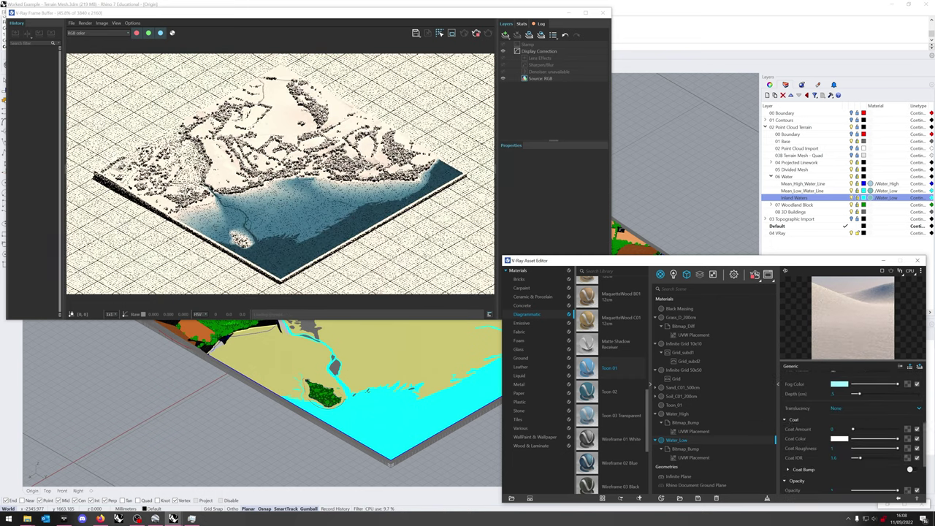
{"action": "scroll", "coordinate": [851, 431], "scroll_direction": "up", "scroll_amount": 5}
{"action": "left_click", "coordinate": [677, 414]}
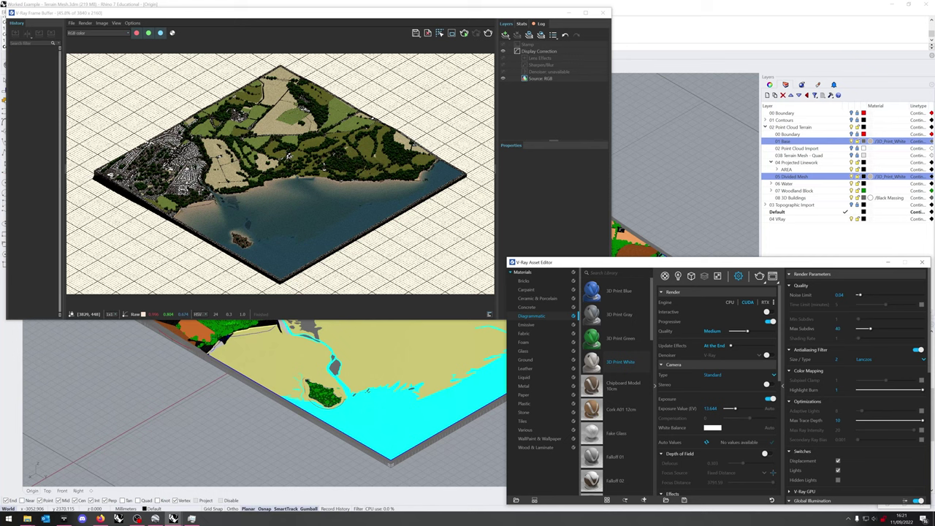
- Turn off progressive rendering, set the render quality to High, and open the CUDA device list
{"action": "left_click", "coordinate": [770, 321]}
{"action": "left_click_drag", "start_coordinate": [747, 331], "coordinate": [764, 331]}
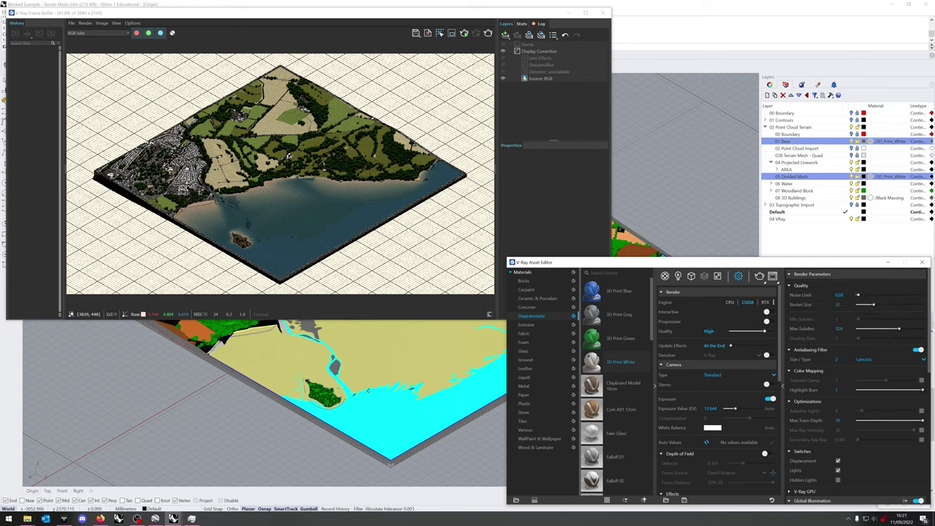
{"action": "left_click", "coordinate": [773, 302]}
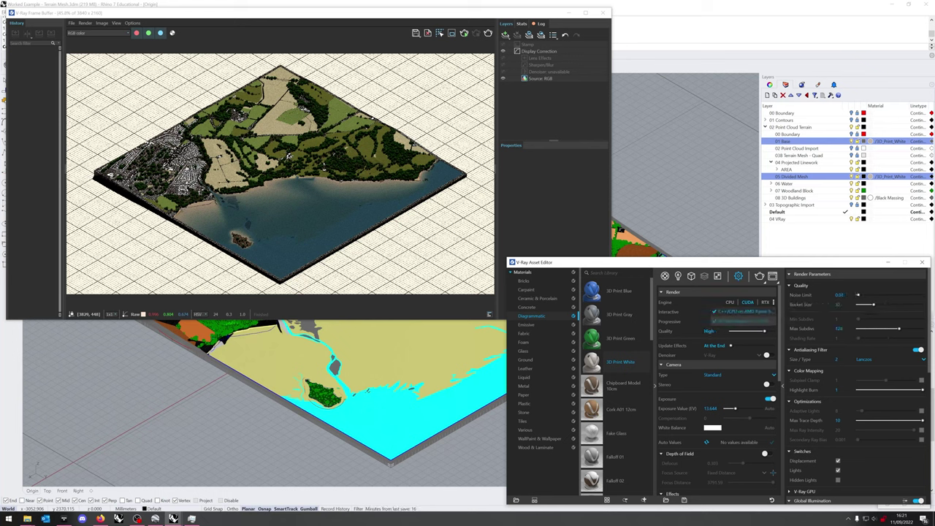
- Examine the camera, effects, render output, environment and material override settings for the final render
{"action": "scroll", "coordinate": [718, 390], "scroll_direction": "down", "scroll_amount": 2}
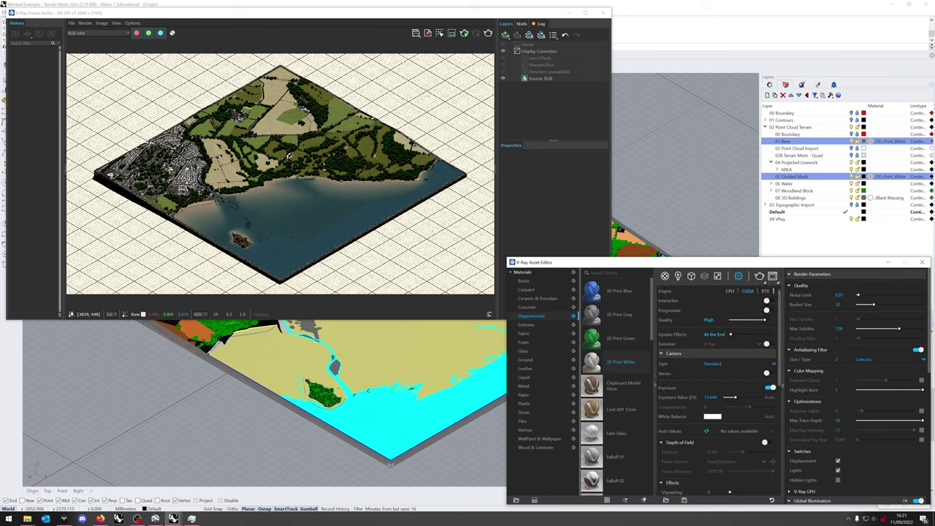
{"action": "scroll", "coordinate": [718, 390], "scroll_direction": "down", "scroll_amount": 5}
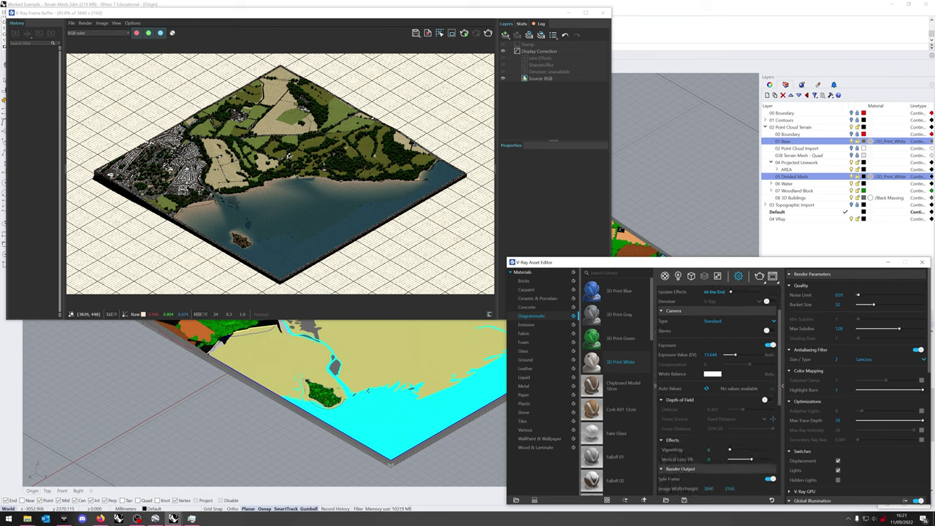
{"action": "scroll", "coordinate": [719, 390], "scroll_direction": "down", "scroll_amount": 1}
{"action": "scroll", "coordinate": [718, 391], "scroll_direction": "up", "scroll_amount": 2}
{"action": "scroll", "coordinate": [718, 391], "scroll_direction": "down", "scroll_amount": 1}
{"action": "scroll", "coordinate": [718, 390], "scroll_direction": "down", "scroll_amount": 8}
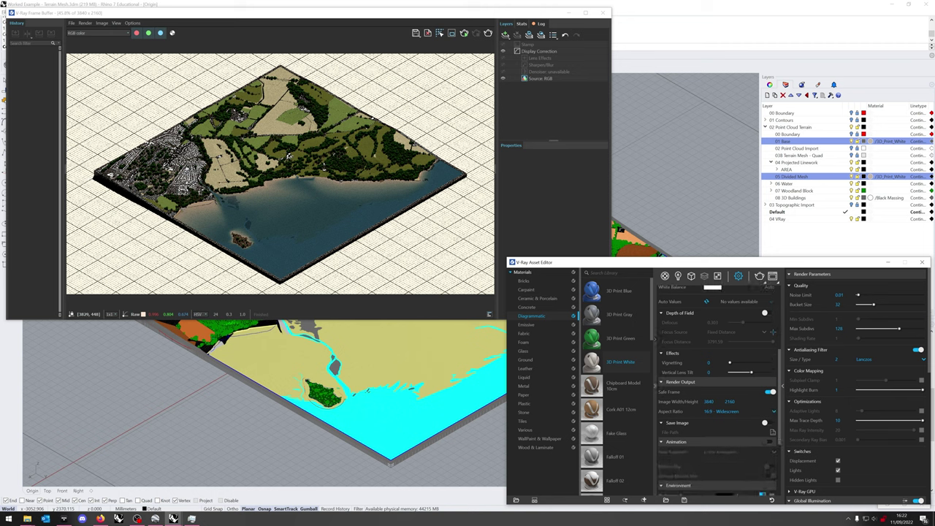
{"action": "scroll", "coordinate": [718, 390], "scroll_direction": "down", "scroll_amount": 2}
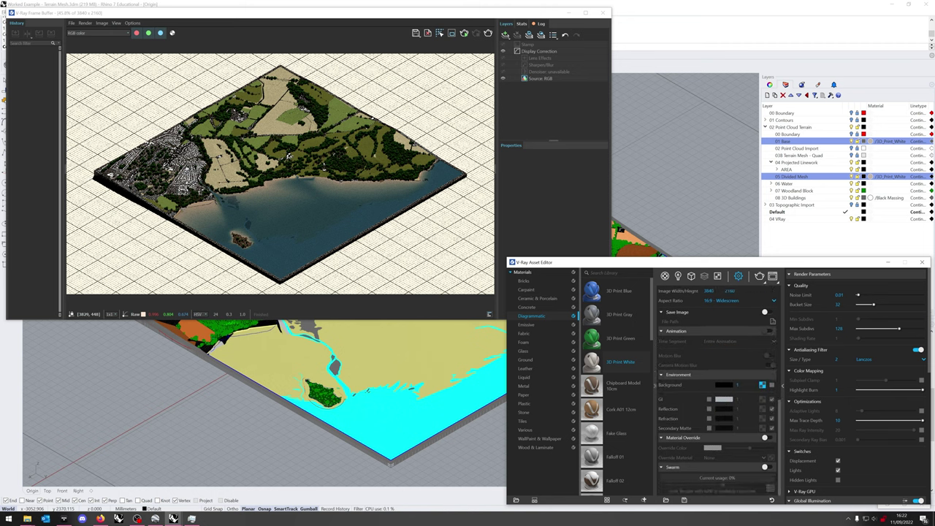
{"action": "scroll", "coordinate": [718, 391], "scroll_direction": "up", "scroll_amount": 10}
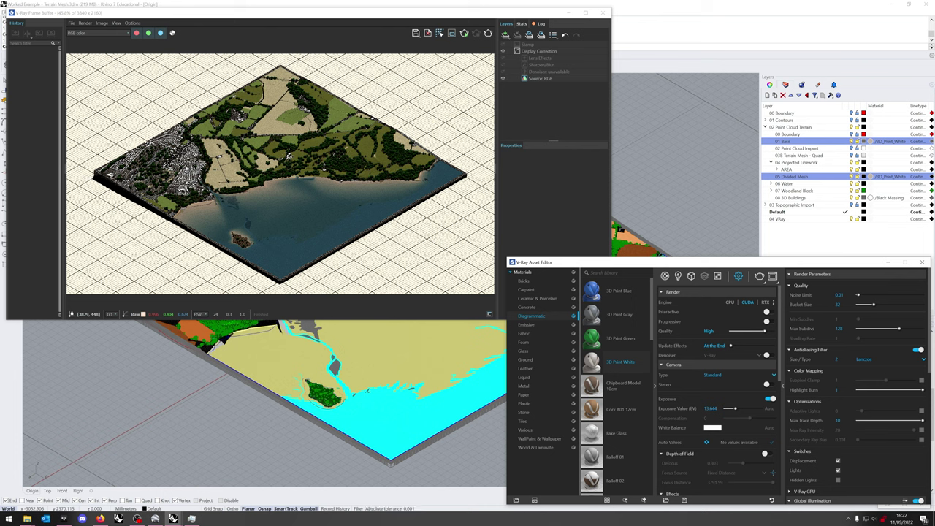
- Examine the advanced render parameters, including optimizations, V-Ray GPU, global illumination, camera and denoiser settings
{"action": "scroll", "coordinate": [856, 387], "scroll_direction": "down", "scroll_amount": 2}
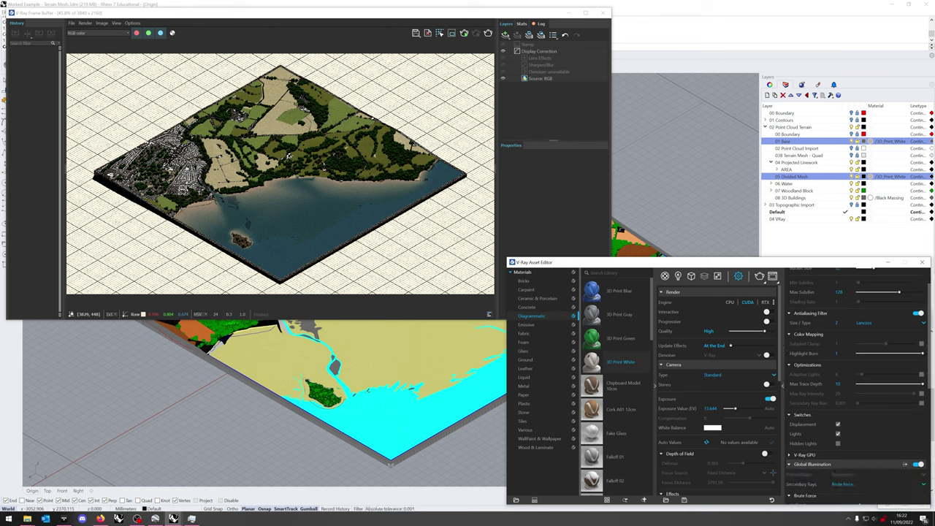
{"action": "scroll", "coordinate": [856, 387], "scroll_direction": "down", "scroll_amount": 4}
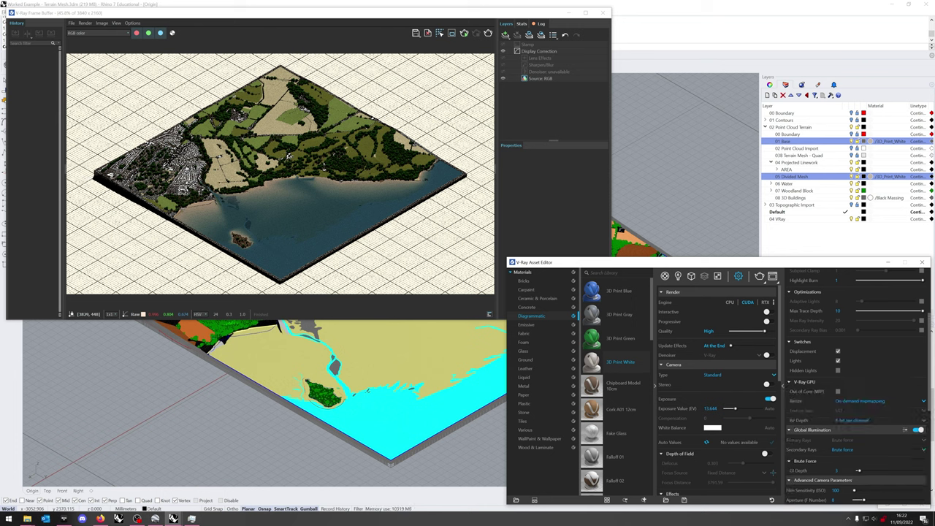
{"action": "scroll", "coordinate": [856, 387], "scroll_direction": "down", "scroll_amount": 2}
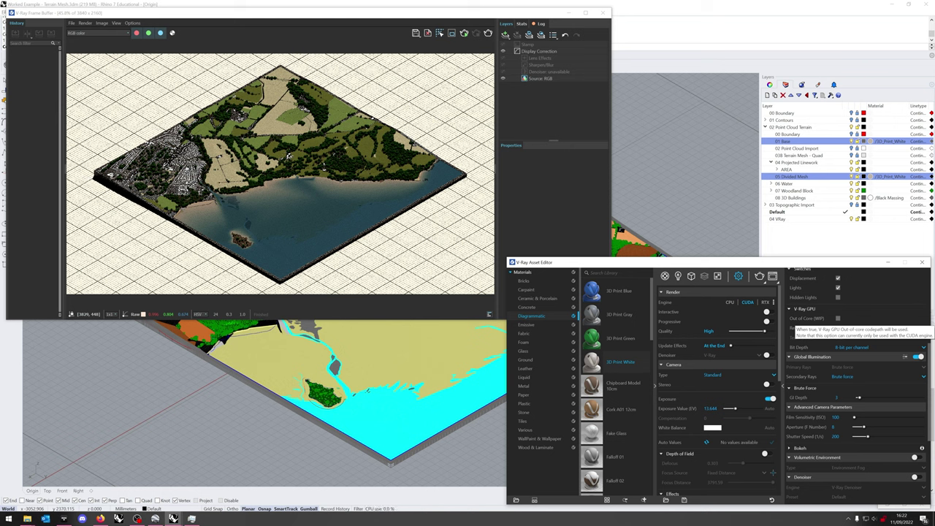
{"action": "scroll", "coordinate": [857, 383], "scroll_direction": "down", "scroll_amount": 2}
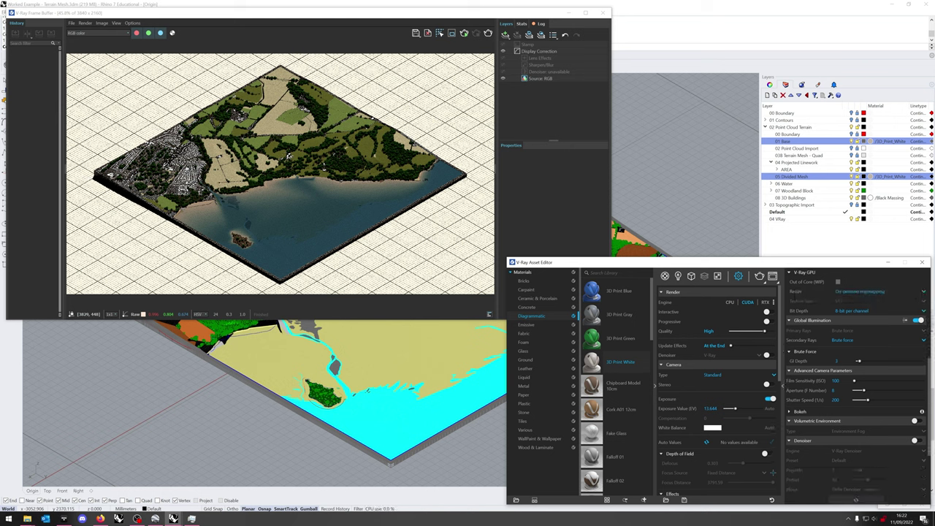
{"action": "scroll", "coordinate": [856, 383], "scroll_direction": "down", "scroll_amount": 2}
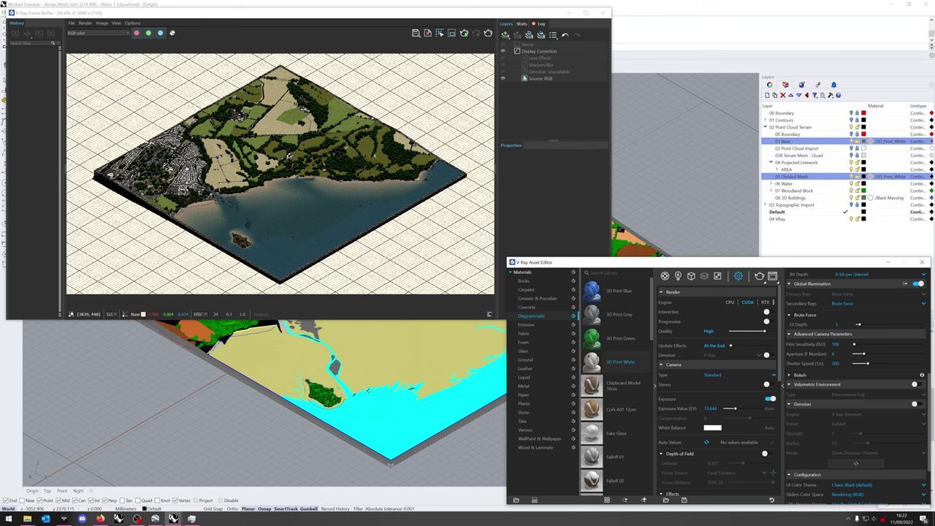
{"action": "scroll", "coordinate": [856, 383], "scroll_direction": "up", "scroll_amount": 10}
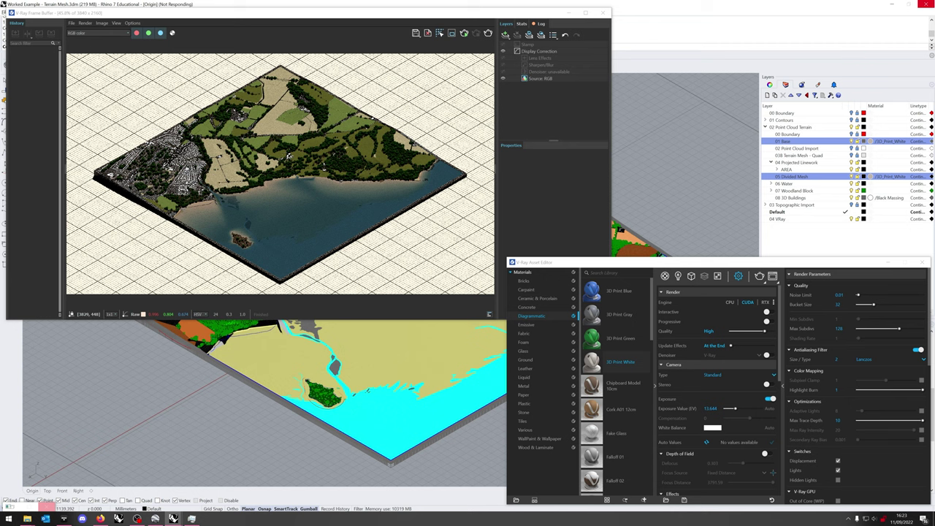
- Add a Material Random Color render element to the scene
{"action": "right_click", "coordinate": [704, 276]}
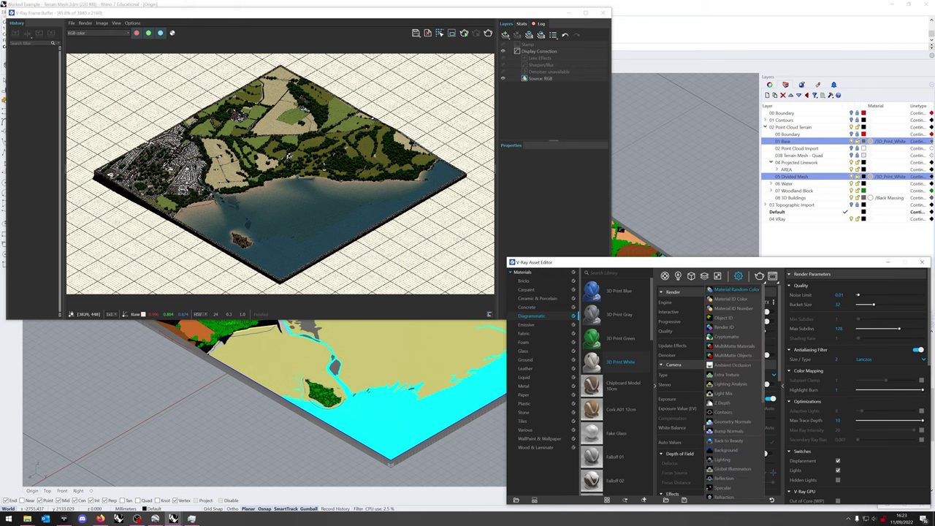
{"action": "left_click", "coordinate": [739, 291]}
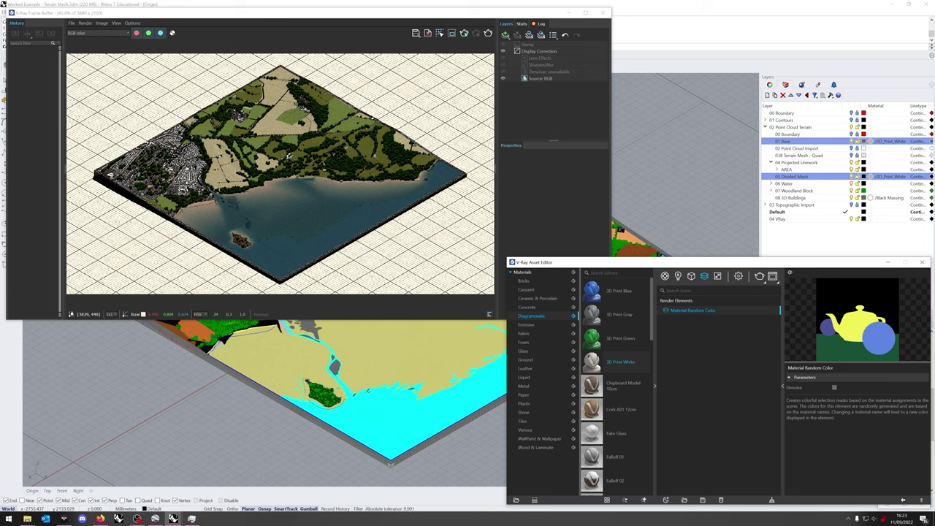
- Browse the other available render elements without adding any
{"action": "right_click", "coordinate": [704, 275]}
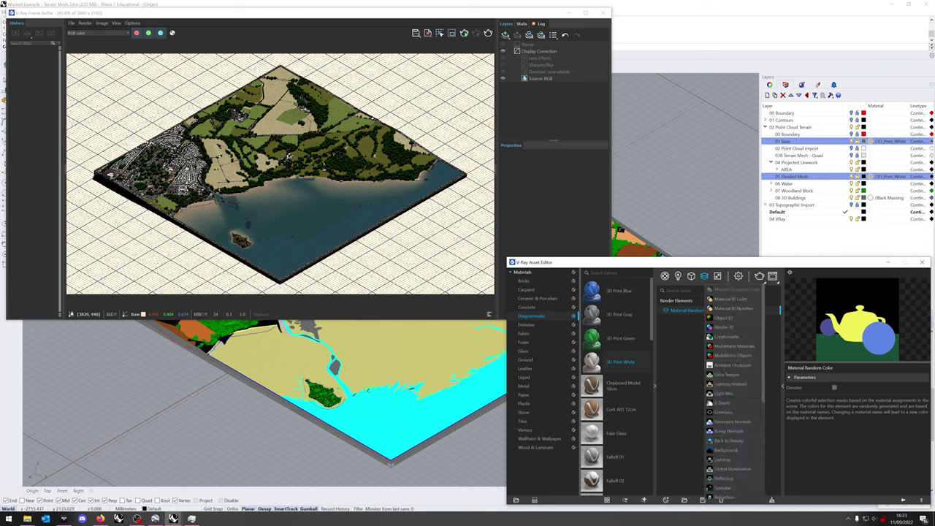
{"action": "key", "text": "Escape"}
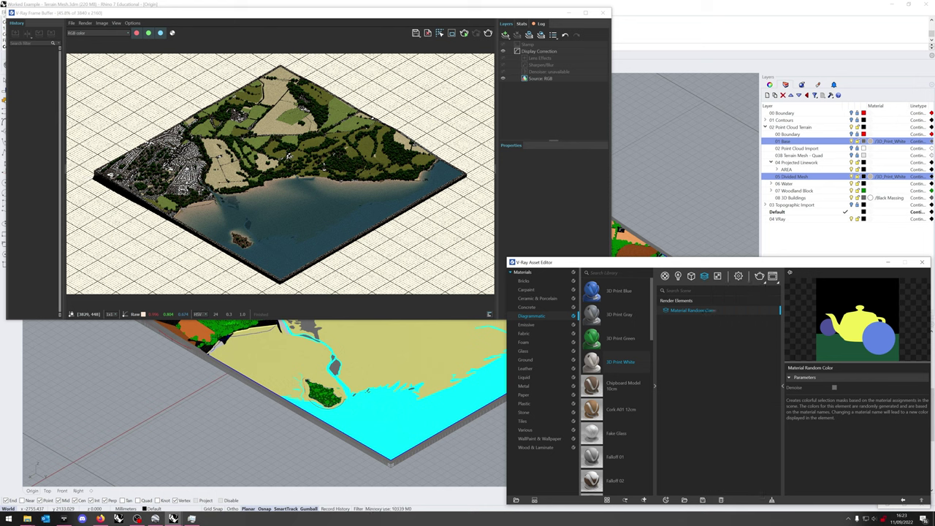
{"action": "right_click", "coordinate": [705, 275]}
{"action": "scroll", "coordinate": [733, 346], "scroll_direction": "down", "scroll_amount": 3}
{"action": "scroll", "coordinate": [734, 387], "scroll_direction": "down", "scroll_amount": 4}
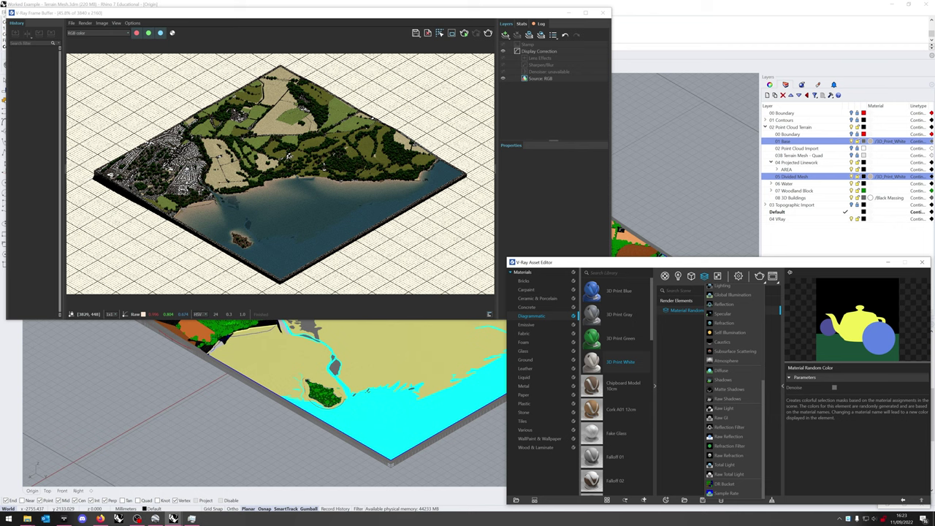
{"action": "scroll", "coordinate": [734, 388], "scroll_direction": "up", "scroll_amount": 4}
{"action": "key", "text": "Escape"}
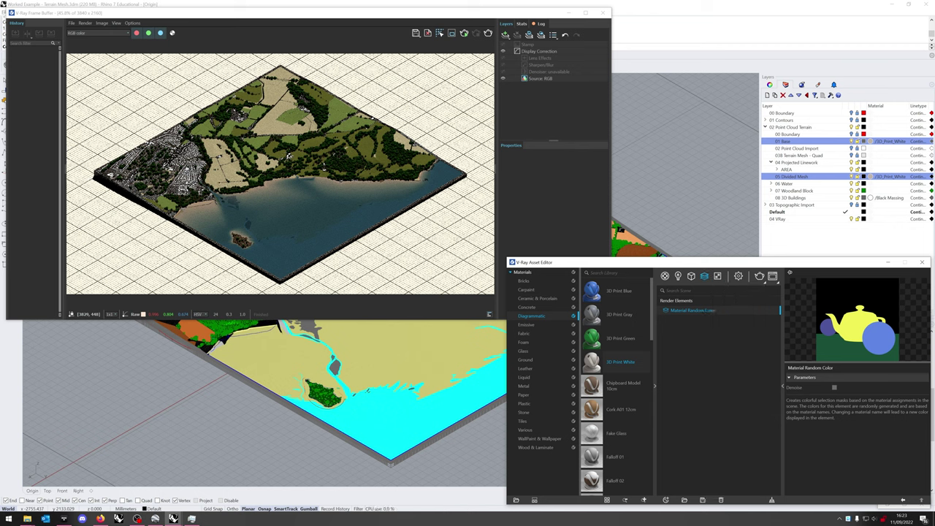
- Return to the V-Ray render settings and check them over once more
{"action": "left_click", "coordinate": [739, 276]}
{"action": "left_click", "coordinate": [704, 276]}
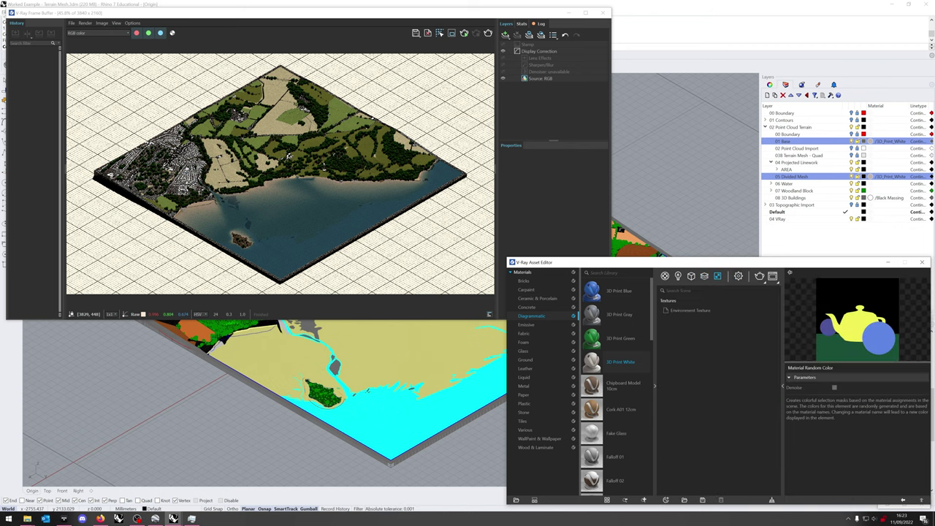
{"action": "left_click", "coordinate": [739, 276]}
{"action": "scroll", "coordinate": [719, 387], "scroll_direction": "down", "scroll_amount": 5}
{"action": "scroll", "coordinate": [720, 388], "scroll_direction": "up", "scroll_amount": 5}
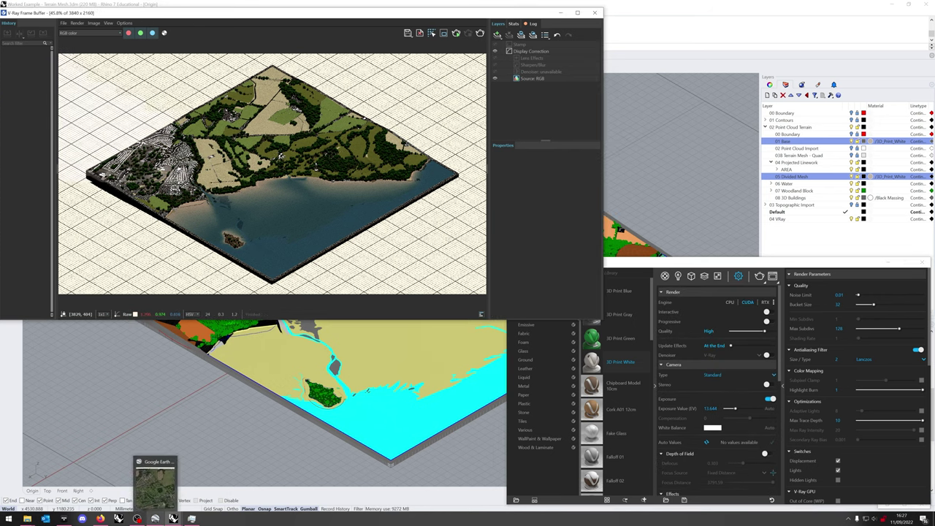
- Open Google Earth Pro beside the render, compare the built-up area up close, and fit the whole rendered image back in view
{"action": "left_click", "coordinate": [155, 518]}
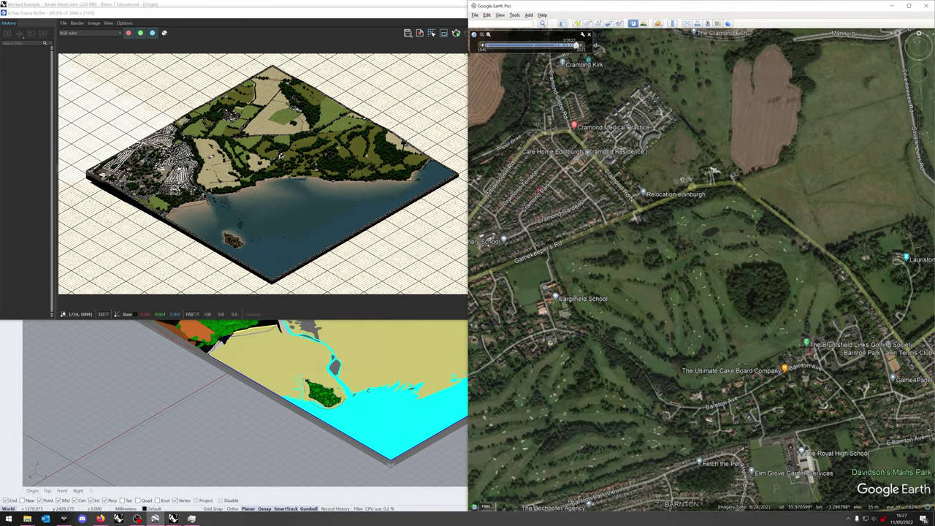
{"action": "scroll", "coordinate": [124, 174], "scroll_direction": "up", "scroll_amount": 3}
{"action": "scroll", "coordinate": [264, 174], "scroll_direction": "down", "scroll_amount": 2}
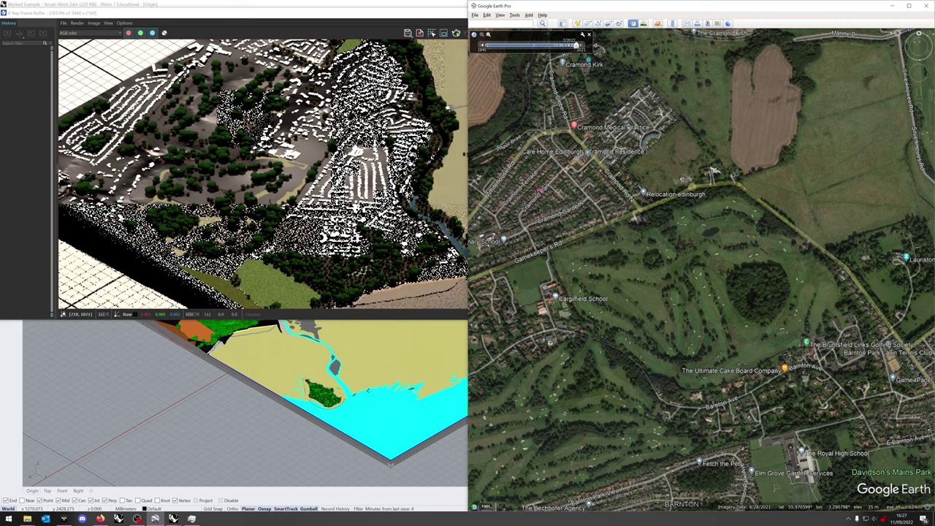
{"action": "scroll", "coordinate": [264, 174], "scroll_direction": "down", "scroll_amount": 1}
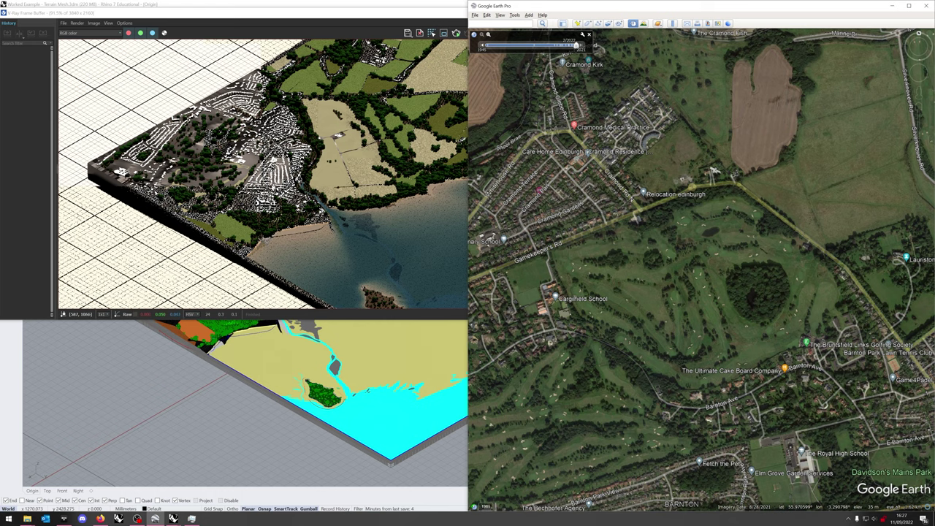
{"action": "scroll", "coordinate": [263, 174], "scroll_direction": "down", "scroll_amount": 1}
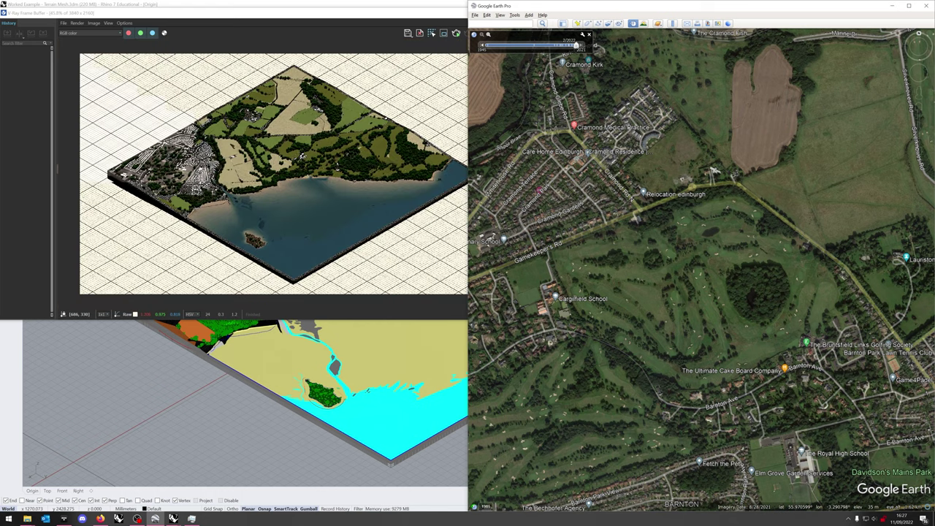
{"action": "left_click", "coordinate": [108, 23]}
{"action": "mouse_move", "coordinate": [124, 39]}
{"action": "left_click", "coordinate": [174, 63]}
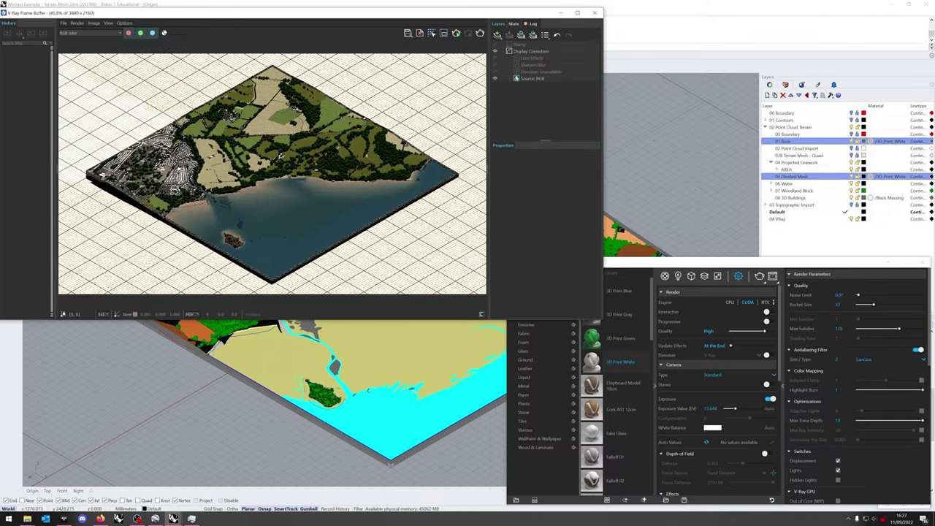
- Minimise the Google Earth Pro and V-Ray Frame Buffer windows to uncover the Rhino viewport
{"action": "left_click", "coordinate": [155, 519]}
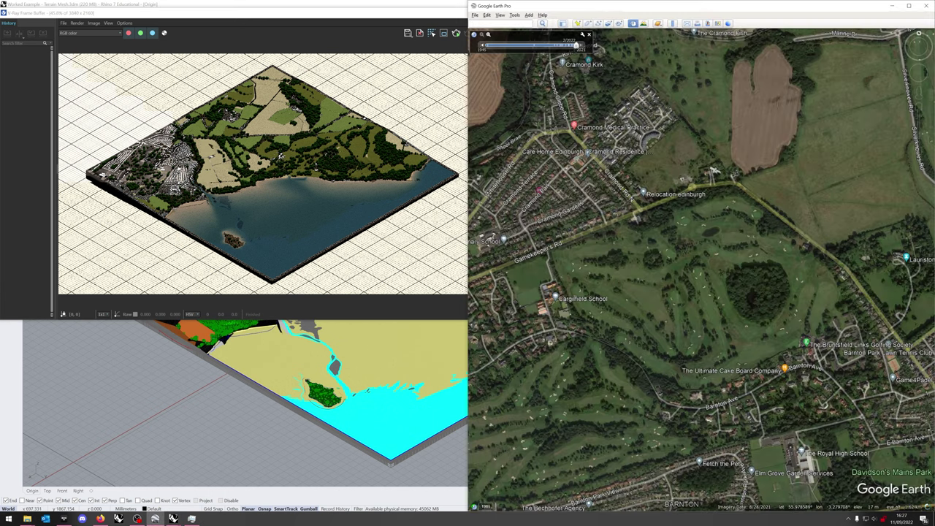
{"action": "left_click", "coordinate": [890, 5]}
{"action": "left_click", "coordinate": [561, 13]}
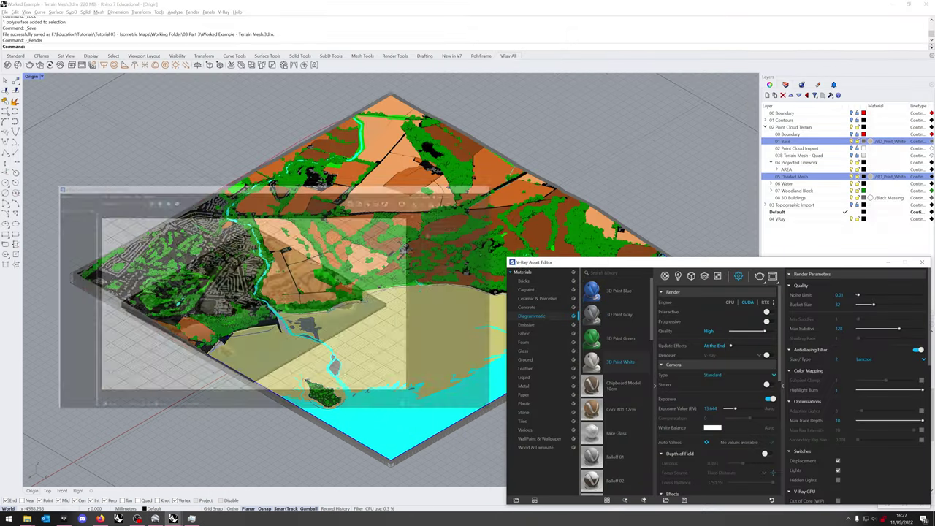
- Minimise the V-Ray Asset Editor and, once the materials are tuned, stop the running interactive render
{"action": "left_click", "coordinate": [887, 262]}
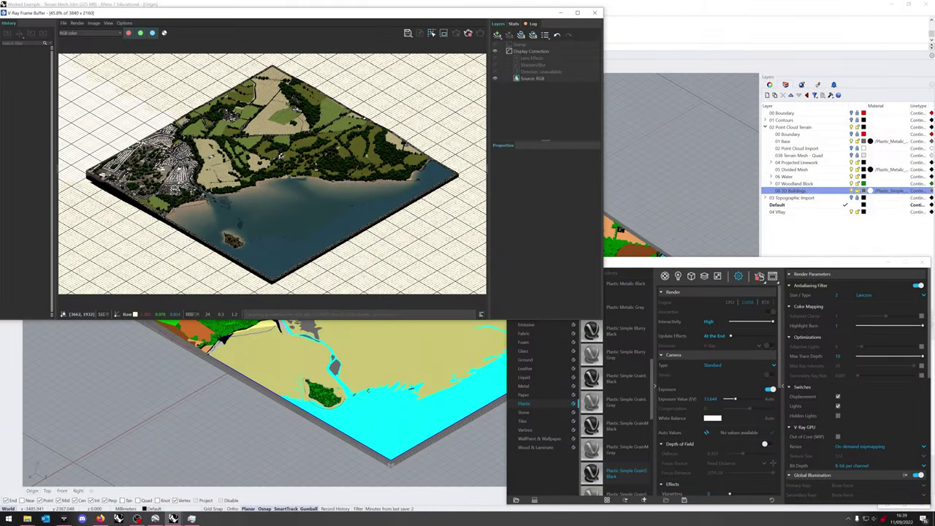
{"action": "left_click", "coordinate": [761, 277]}
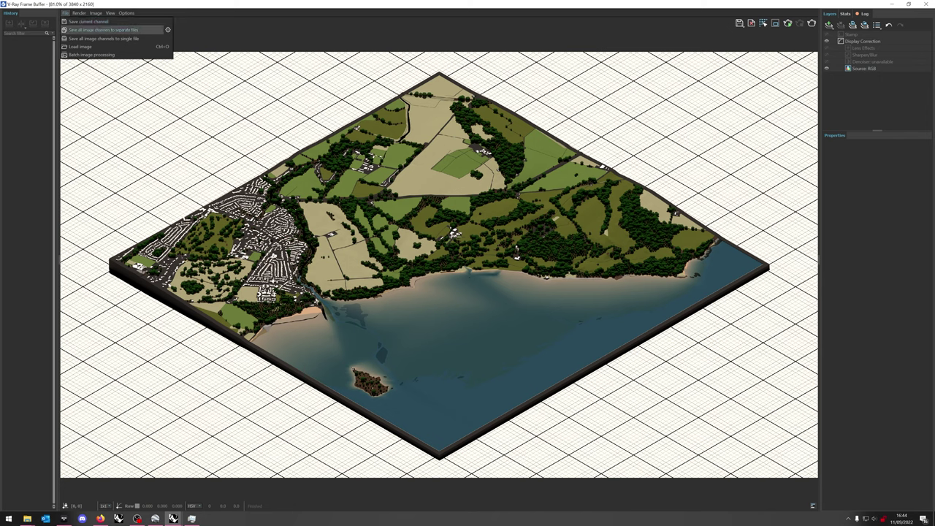
- Save all image channels of the finished render to a single file named VRay output
{"action": "left_click", "coordinate": [102, 38]}
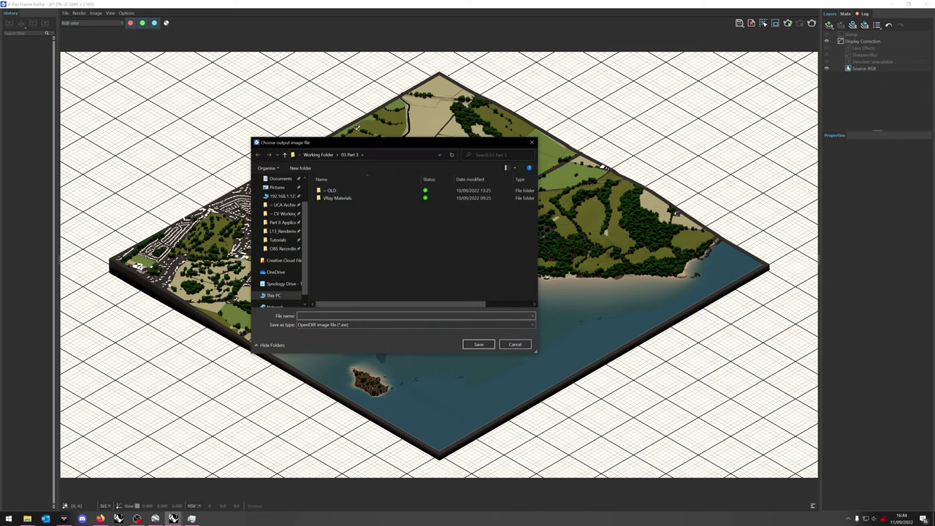
{"action": "left_click", "coordinate": [336, 324]}
{"action": "left_click", "coordinate": [331, 339]}
{"action": "type", "text": "VRay output"}
{"action": "key", "text": "Return"}
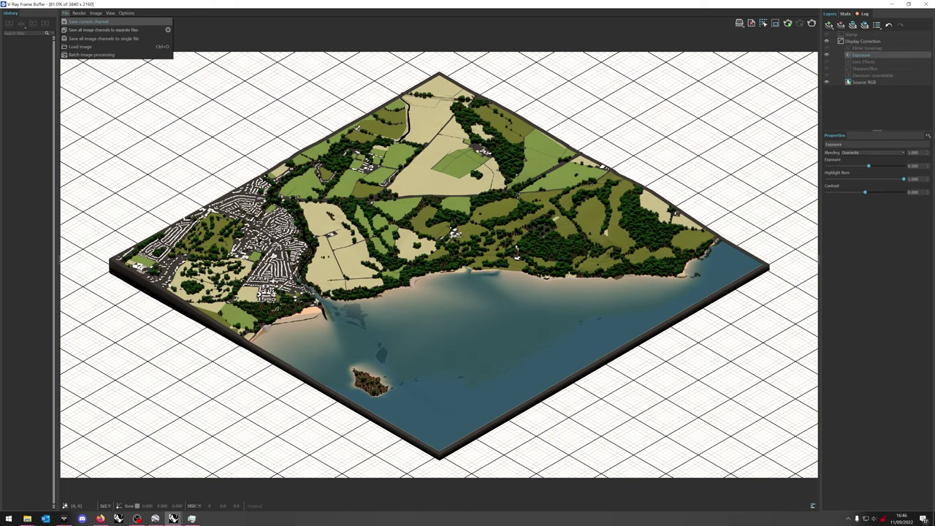
- Save the current RGB channel of the render as a PNG file named Render_RGB
{"action": "key", "text": "Escape"}
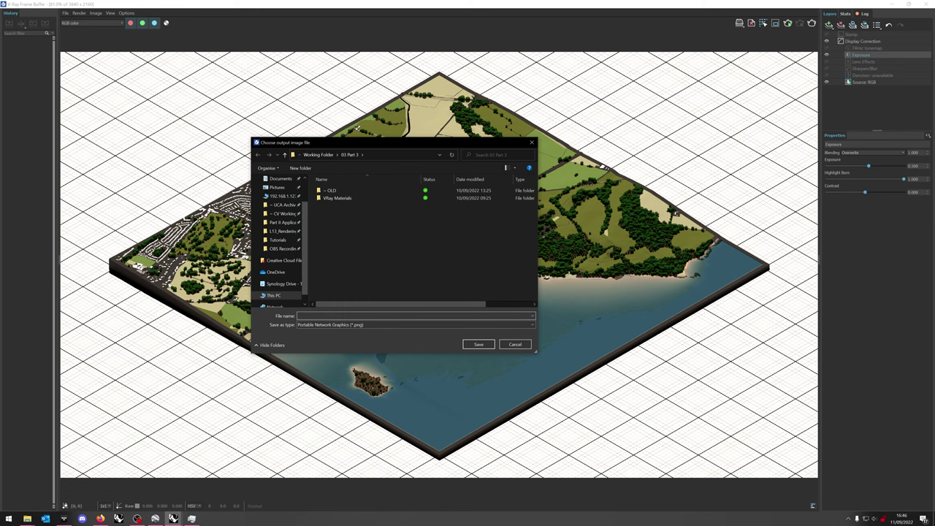
{"action": "type", "text": "ender_RGB"}
{"action": "key", "text": "Return"}
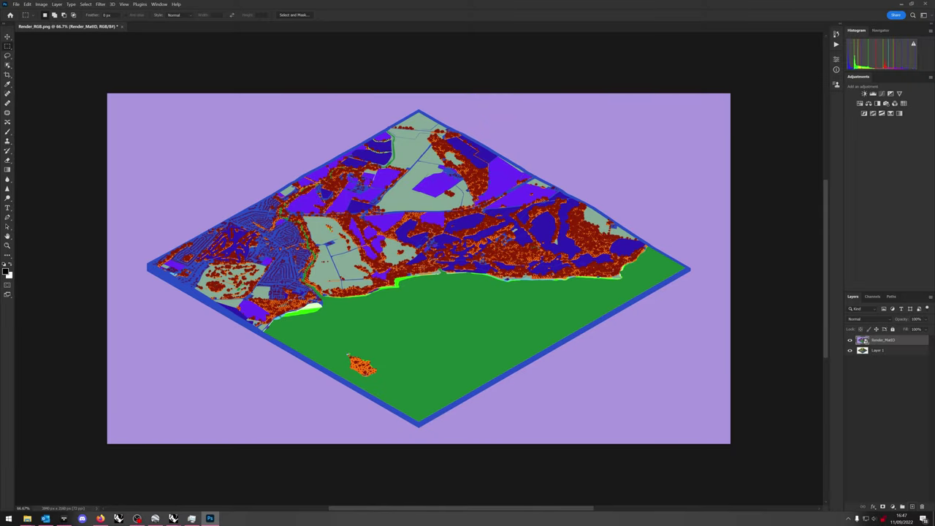
- Switch to Photoshop, add four empty layers above Render_MatID and rename the lowest one Background Mask
{"action": "key", "text": "ctrl+shift+alt+n"}
{"action": "key", "text": "ctrl+shift+alt+n"}
{"action": "key", "text": "ctrl+shift+alt+n"}
{"action": "key", "text": "ctrl+shift+alt+n"}
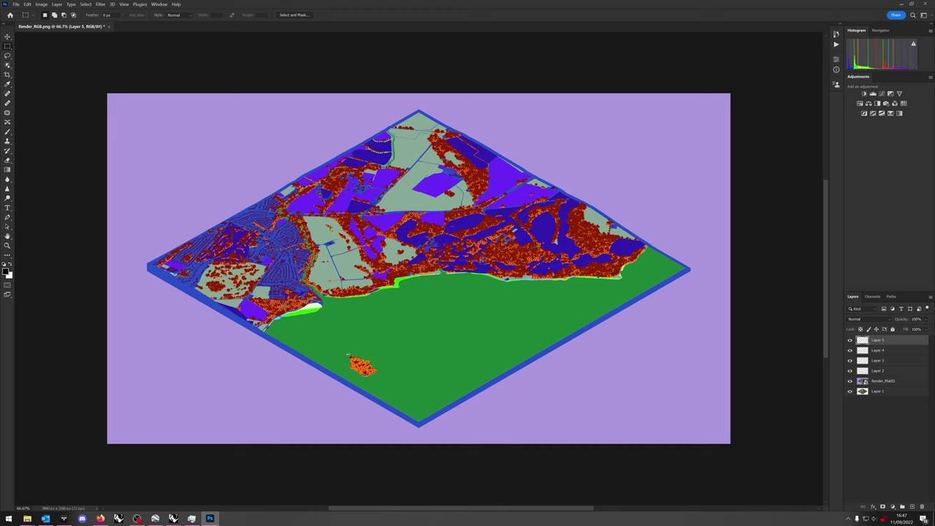
{"action": "left_click", "coordinate": [891, 371]}
{"action": "double_click", "coordinate": [878, 371]}
{"action": "type", "text": "Background Mask"}
{"action": "key", "text": "Return"}
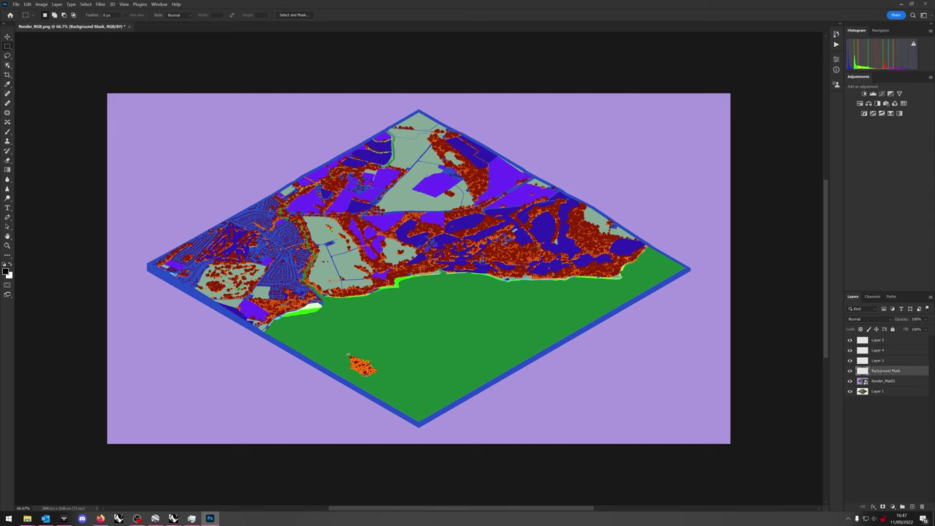
- Select the lilac background of Render_MatID with the Magic Wand and turn the selection into a mask on the Background Mask layer
{"action": "key", "text": "w"}
{"action": "key", "text": "alt+bracketleft"}
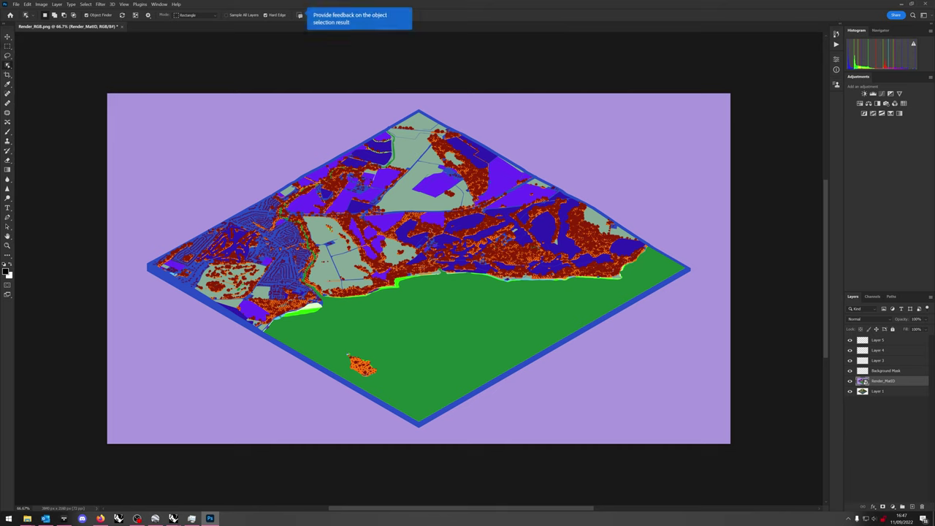
{"action": "key", "text": "m"}
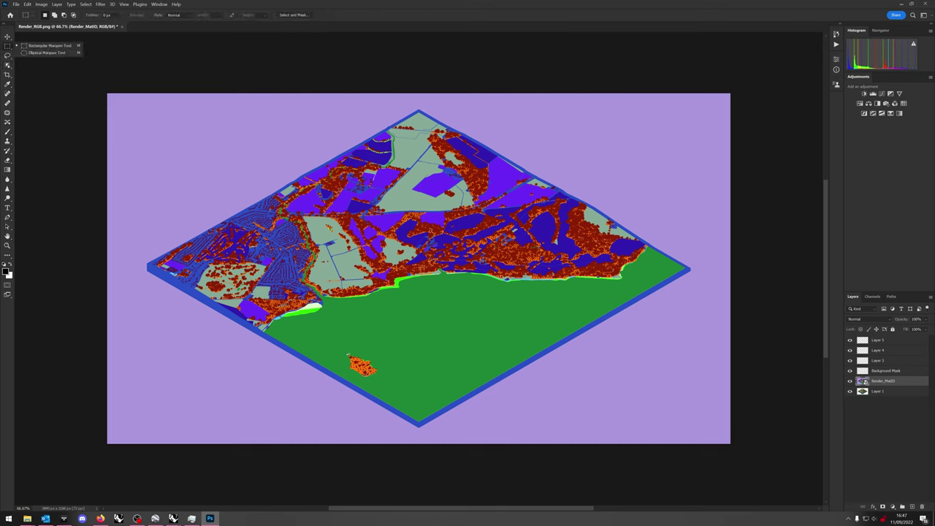
{"action": "left_click", "coordinate": [7, 56]}
{"action": "left_click", "coordinate": [7, 46]}
{"action": "left_click", "coordinate": [7, 65]}
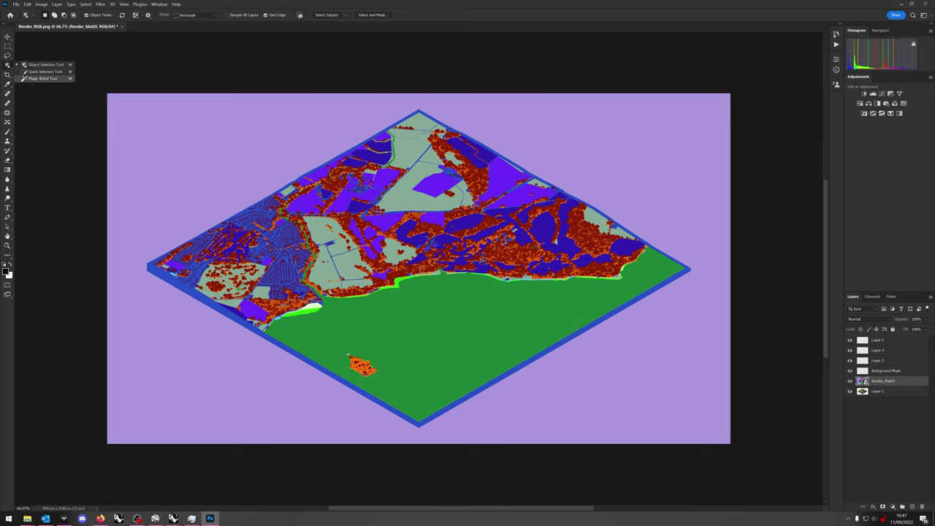
{"action": "left_click", "coordinate": [42, 79]}
{"action": "double_click", "coordinate": [179, 15]}
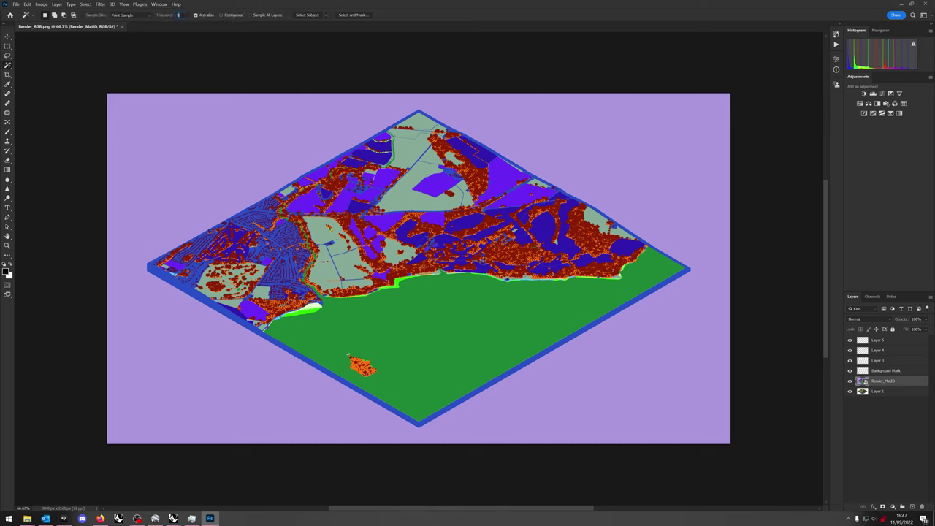
{"action": "left_click", "coordinate": [219, 146]}
{"action": "left_click", "coordinate": [885, 370]}
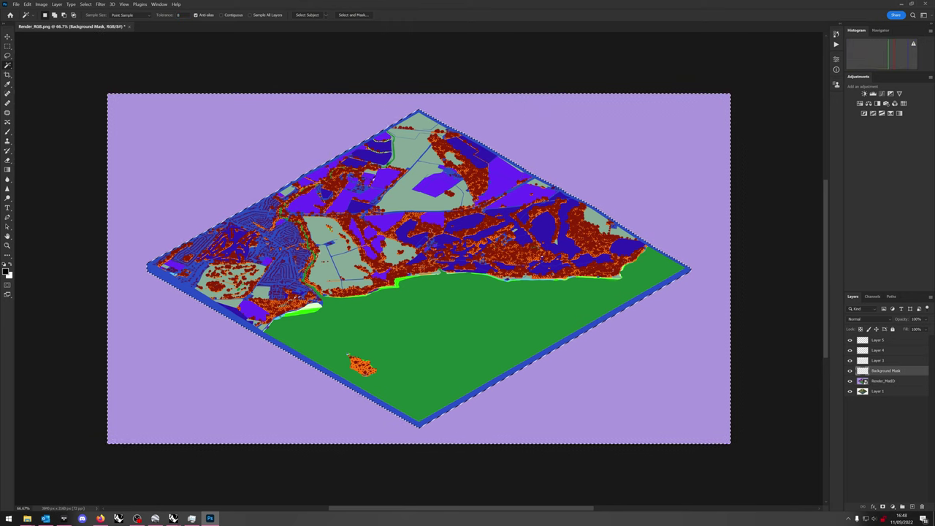
{"action": "left_click", "coordinate": [883, 506]}
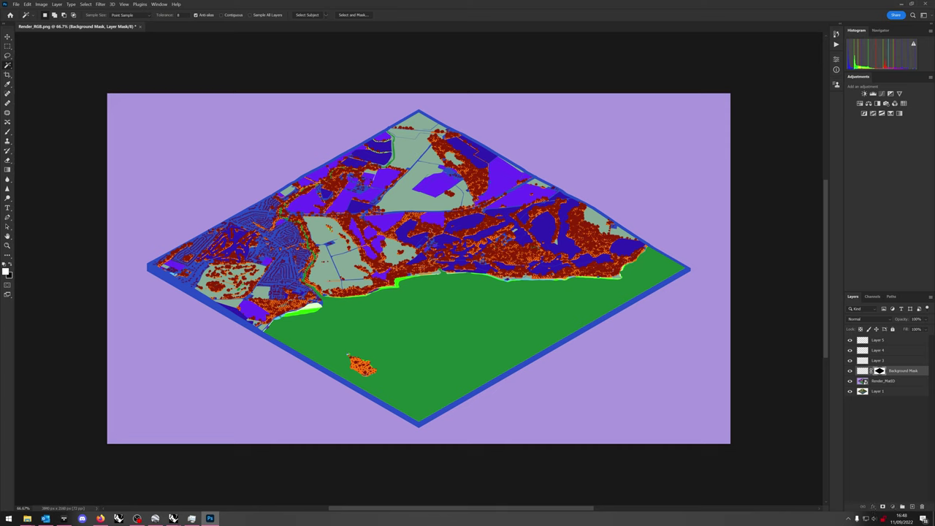
- Select the green water area of Render_MatID, rename Layer 3 as Water Mask and mask it with that selection
{"action": "left_click", "coordinate": [864, 381]}
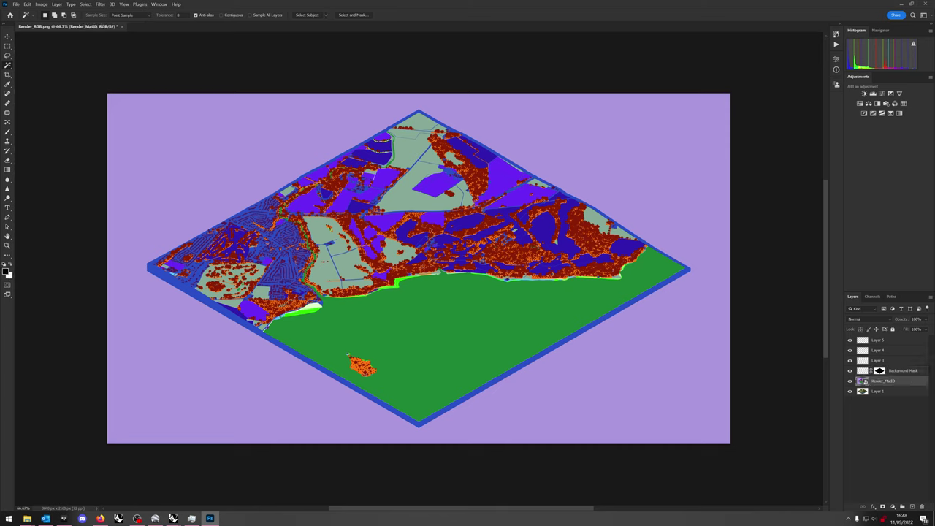
{"action": "left_click", "coordinate": [348, 355]}
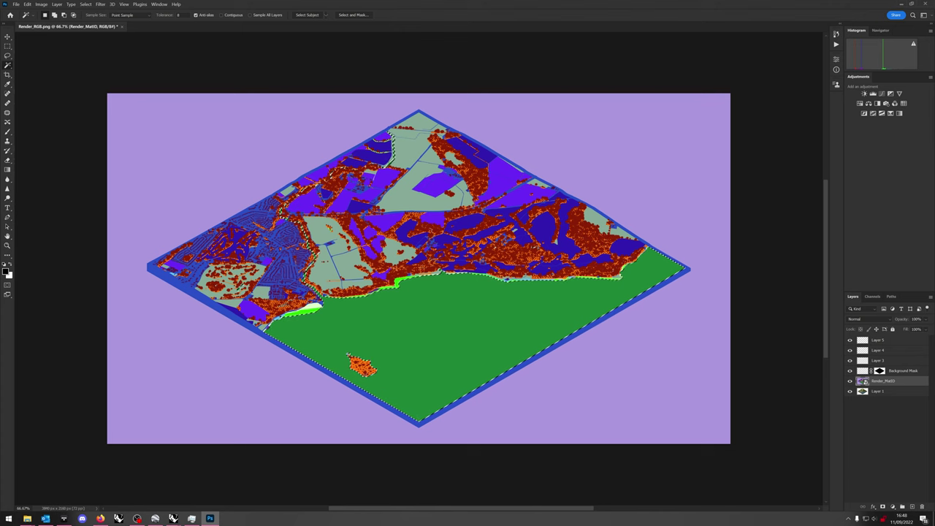
{"action": "double_click", "coordinate": [878, 360]}
{"action": "type", "text": "Water"}
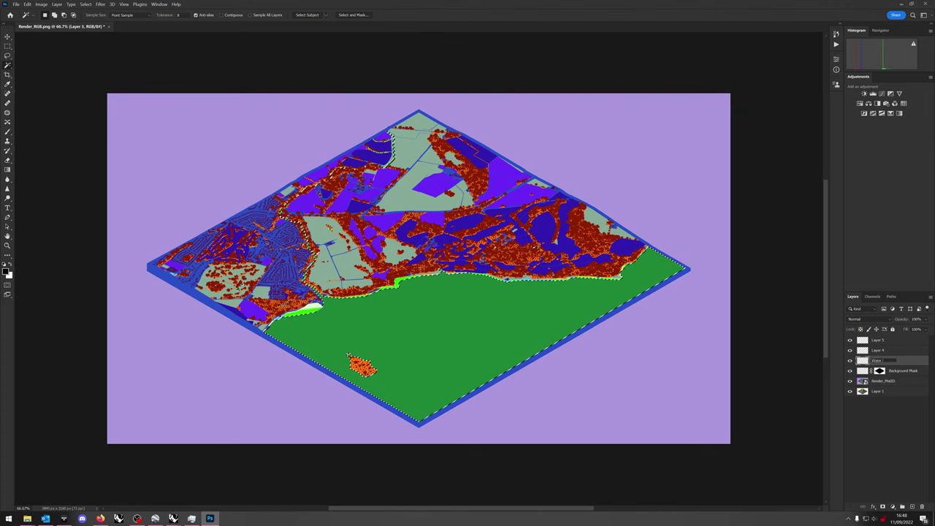
{"action": "type", "text": " Mask"}
{"action": "key", "text": "Return"}
{"action": "left_click", "coordinate": [882, 506]}
- Select the dark blue, violet and pale green field areas of Render_MatID and mask Layer 4 with them, renaming it Texture Mask A
{"action": "left_click", "coordinate": [883, 380]}
{"action": "left_click", "coordinate": [543, 226]}
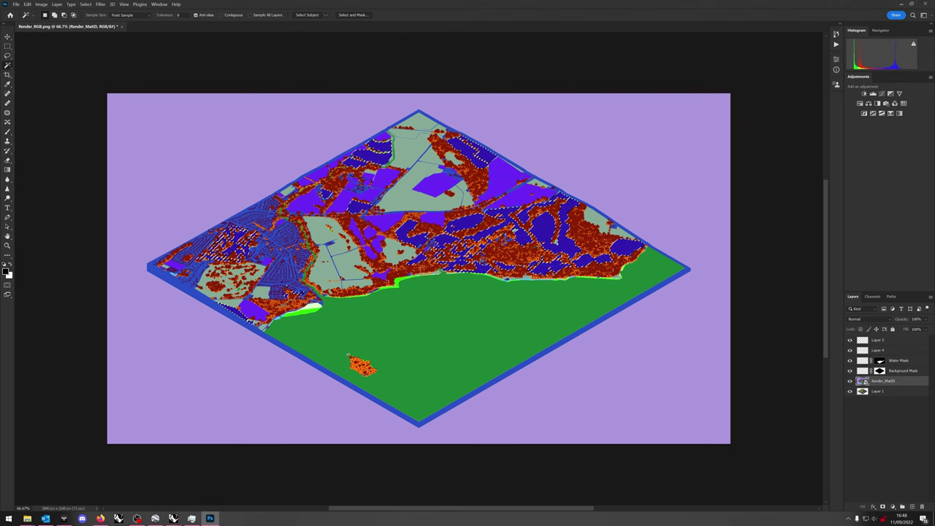
{"action": "left_click", "coordinate": [541, 183], "text": "shift"}
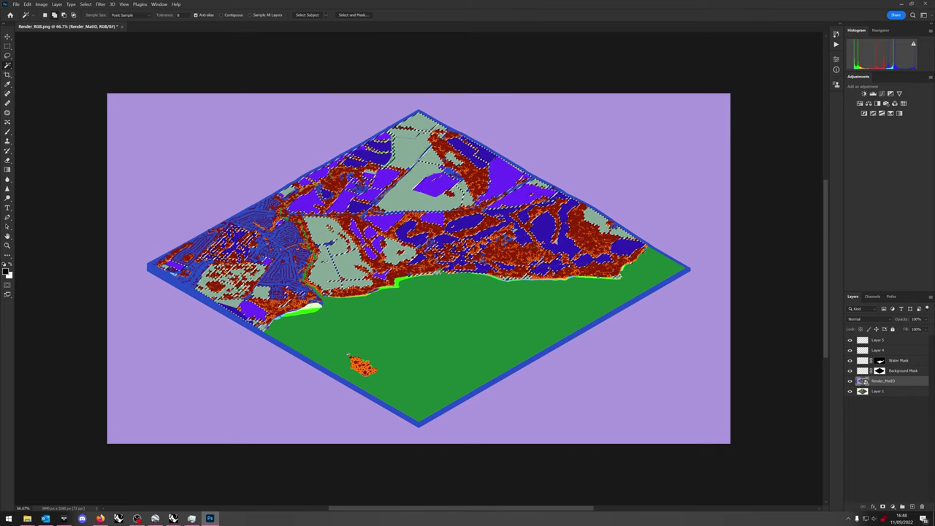
{"action": "double_click", "coordinate": [878, 350]}
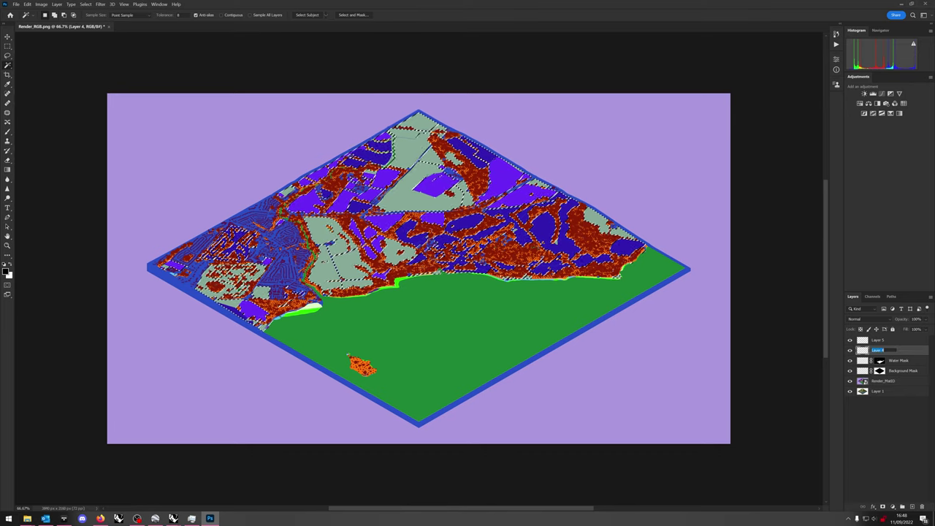
{"action": "type", "text": "Texture Mask A"}
{"action": "key", "text": "Return"}
{"action": "key", "text": "ctrl+shift+m"}
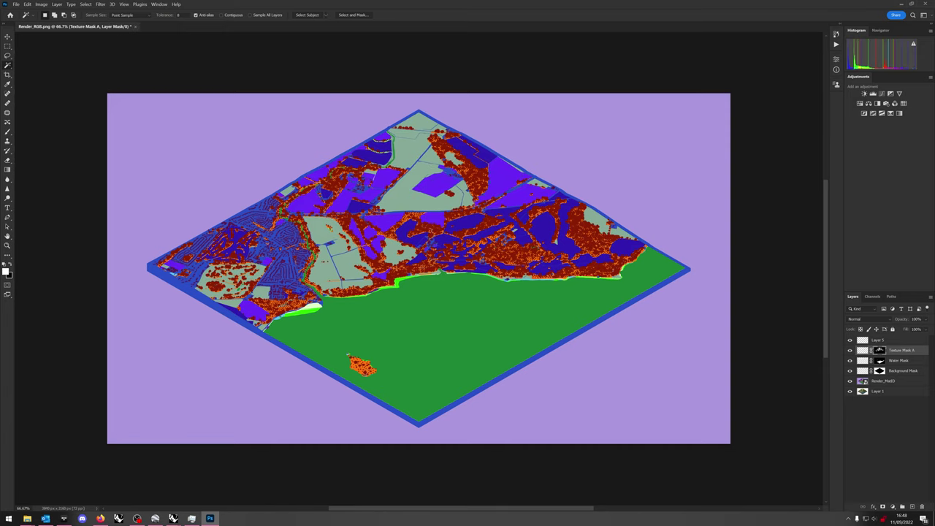
- Select the mid-blue base and built-up area of Render_MatID and mask Layer 5 with it, renaming it Texture Mask B
{"action": "left_click", "coordinate": [347, 354], "text": "ctrl"}
{"action": "left_click", "coordinate": [285, 242]}
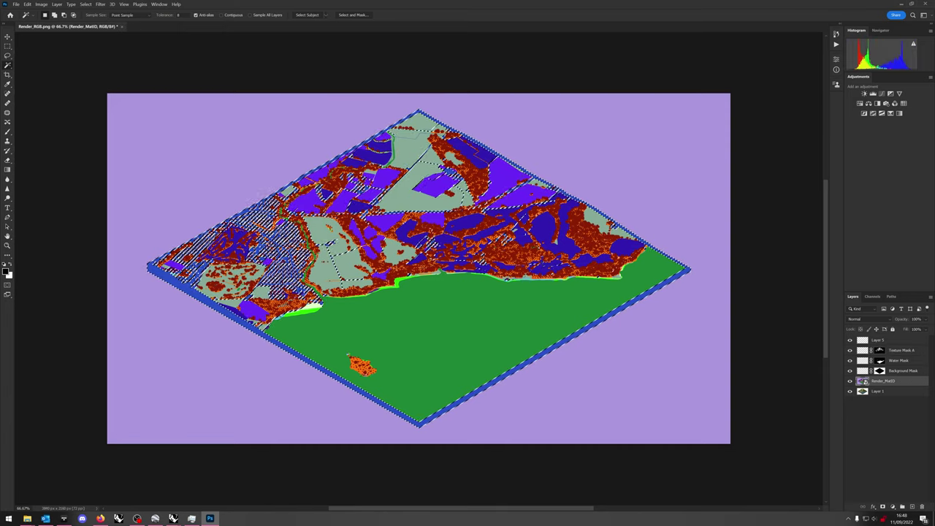
{"action": "left_click", "coordinate": [883, 339]}
{"action": "left_click", "coordinate": [882, 506]}
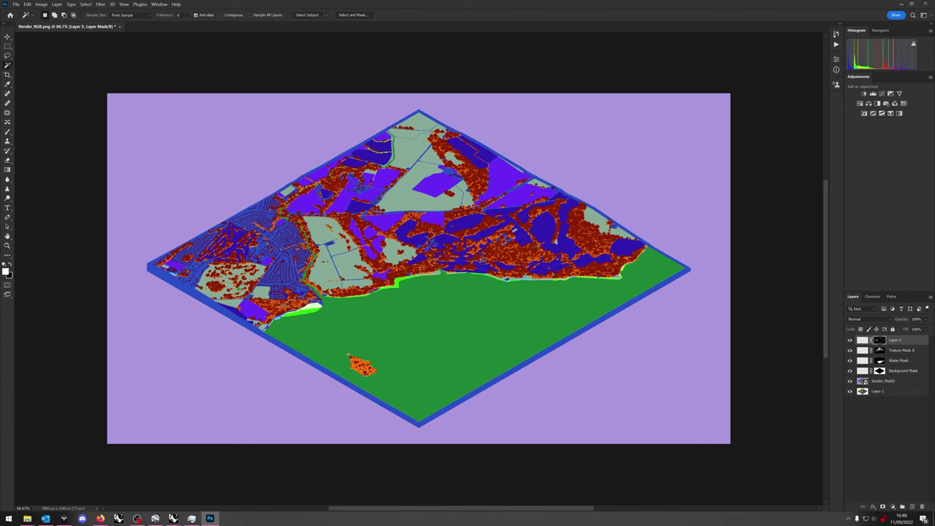
{"action": "double_click", "coordinate": [895, 340]}
{"action": "type", "text": "Texture Mask B"}
{"action": "key", "text": "Return"}
- Hide the Render_MatID layer and switch to the Rectangular Marquee tool
{"action": "left_click", "coordinate": [850, 381]}
{"action": "left_click", "coordinate": [862, 381]}
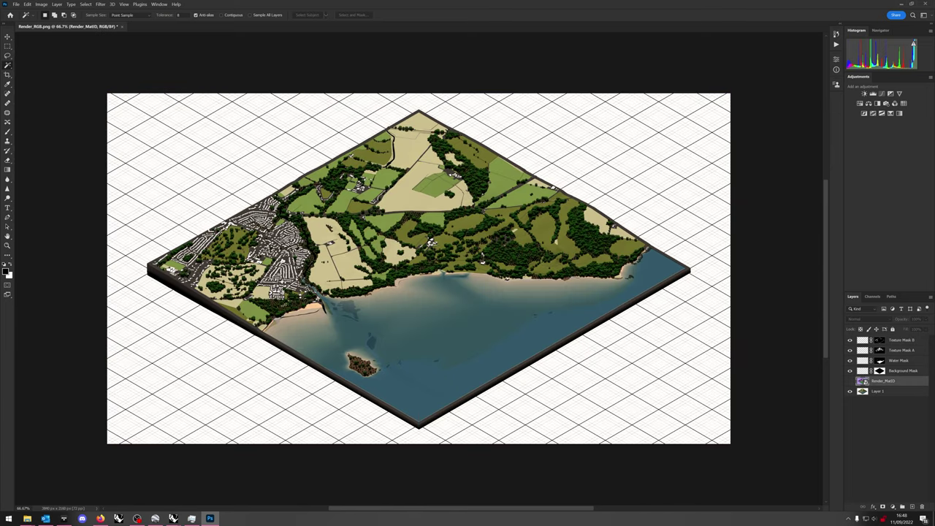
{"action": "key", "text": "m"}
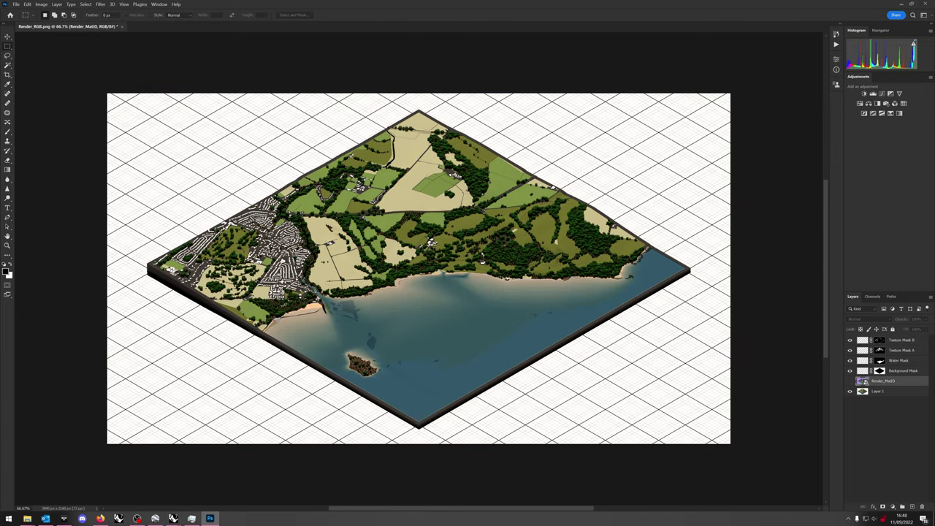
- Open the personal textures folder inside L13_Rendering in File Explorer and place 2160p Image Mask V2 as a hidden top layer
{"action": "left_click", "coordinate": [27, 518]}
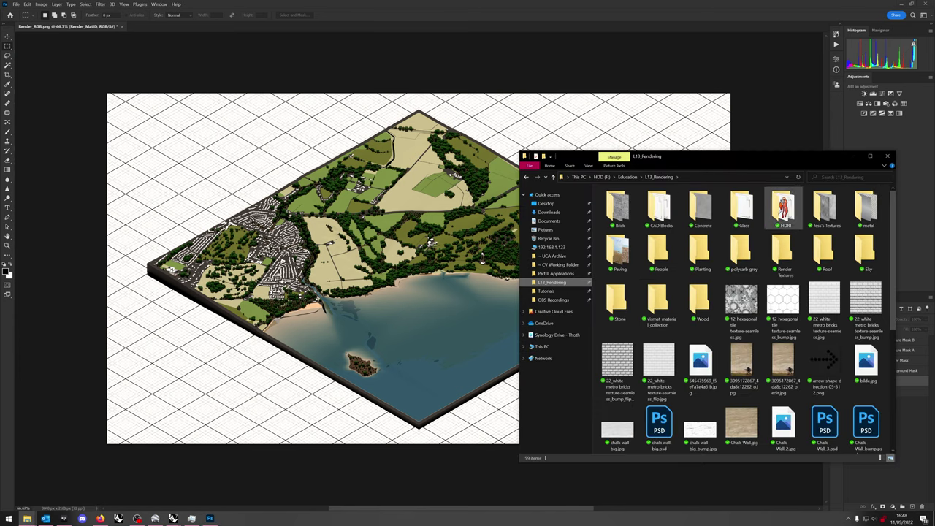
{"action": "left_click", "coordinate": [824, 210]}
{"action": "double_click", "coordinate": [824, 211]}
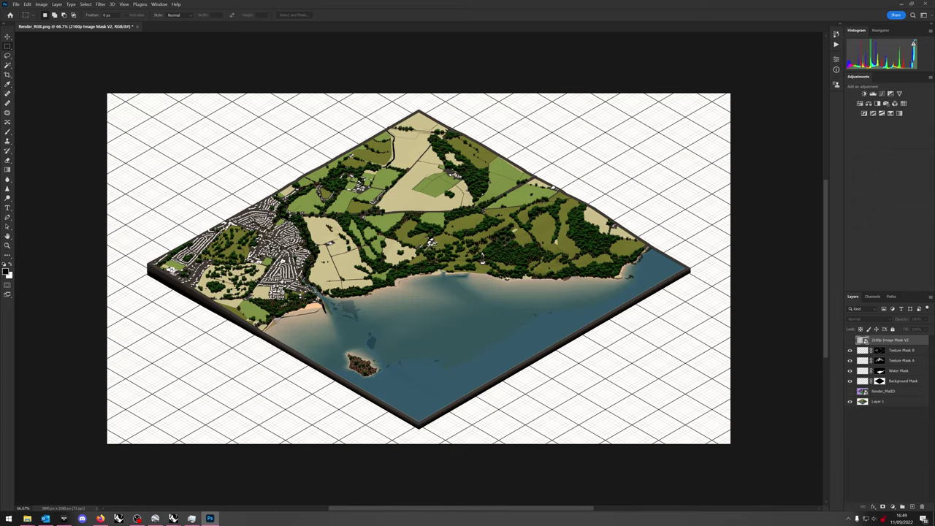
- Look through the Earth texture folder, return to its parent folder and open the Plaster folder for a white stucco roughness texture
{"action": "mouse_move", "coordinate": [27, 518]}
{"action": "left_click", "coordinate": [33, 482]}
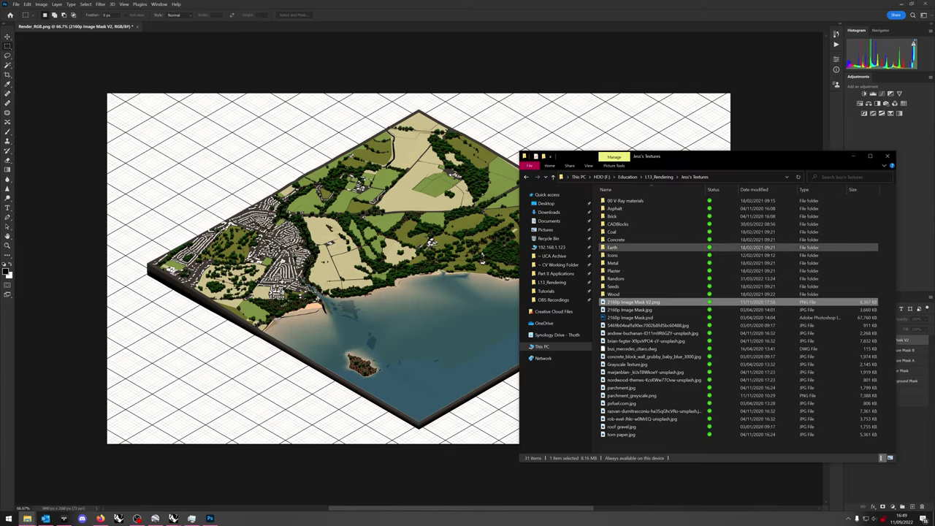
{"action": "double_click", "coordinate": [654, 247]}
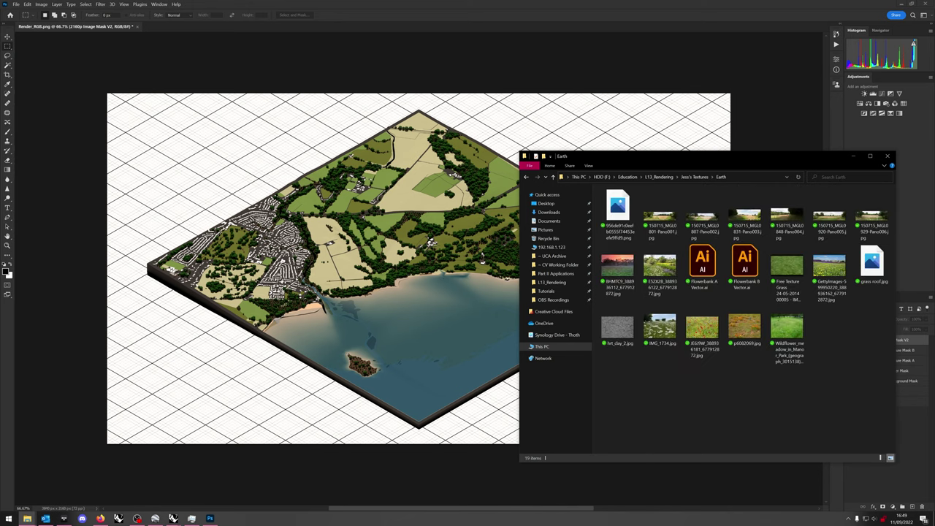
{"action": "key", "text": "alt+Left"}
{"action": "double_click", "coordinate": [613, 270]}
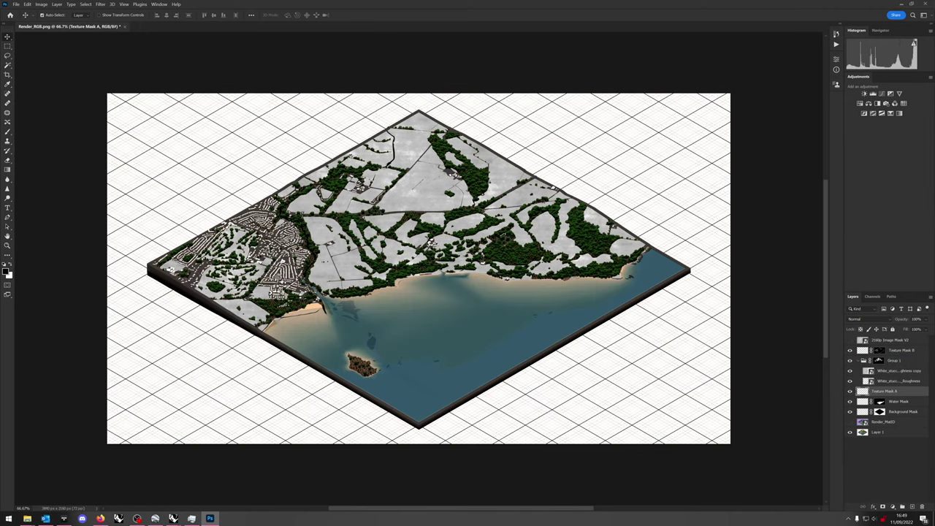
- Delete the empty Texture Mask A layer below the stucco texture group
{"action": "left_click", "coordinate": [922, 506]}
{"action": "key", "text": "Return"}
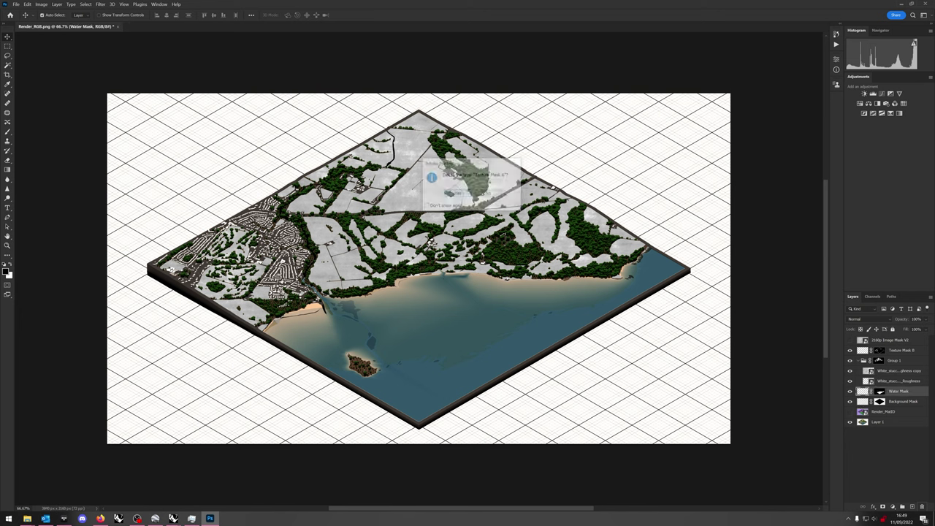
- Compare blend modes on the masked stucco texture group, set Group 1 to Multiply, and collapse the group
{"action": "left_click", "coordinate": [878, 360]}
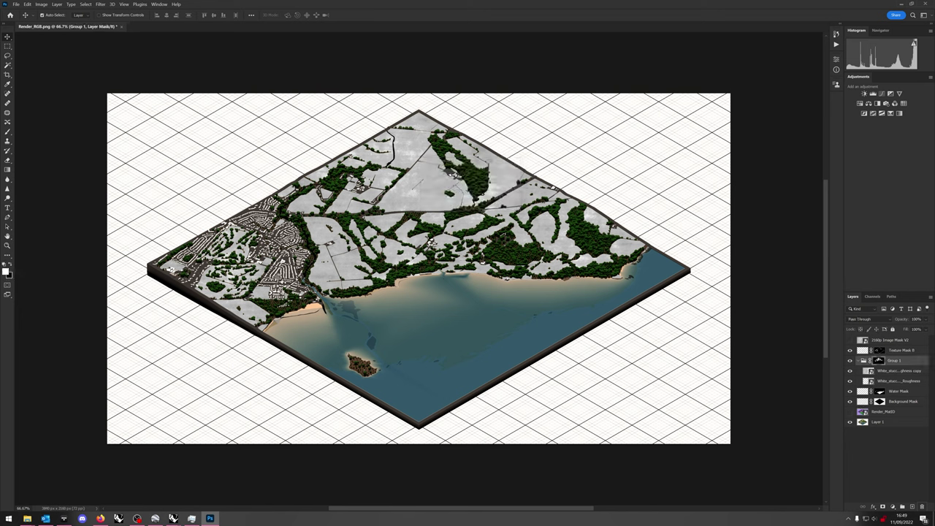
{"action": "key", "text": "m"}
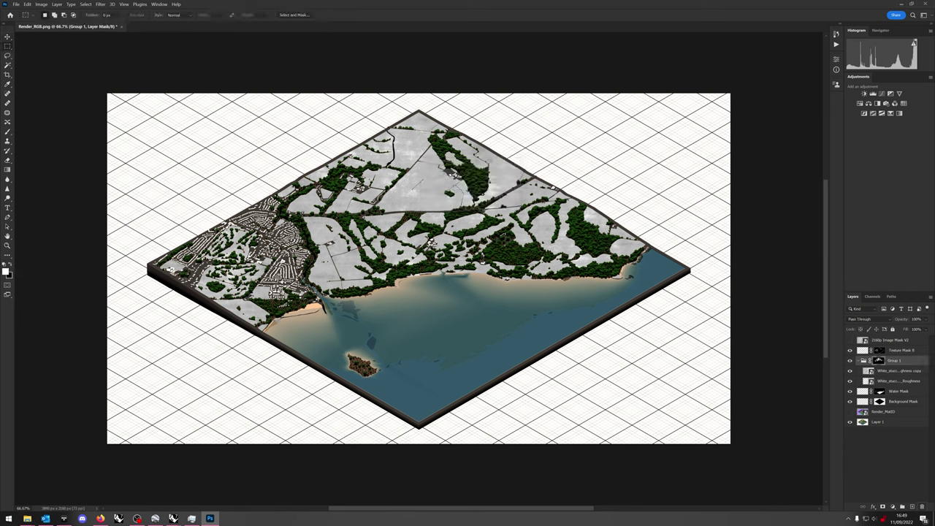
{"action": "left_click", "coordinate": [862, 350]}
{"action": "left_click", "coordinate": [878, 360]}
{"action": "left_click", "coordinate": [866, 319]}
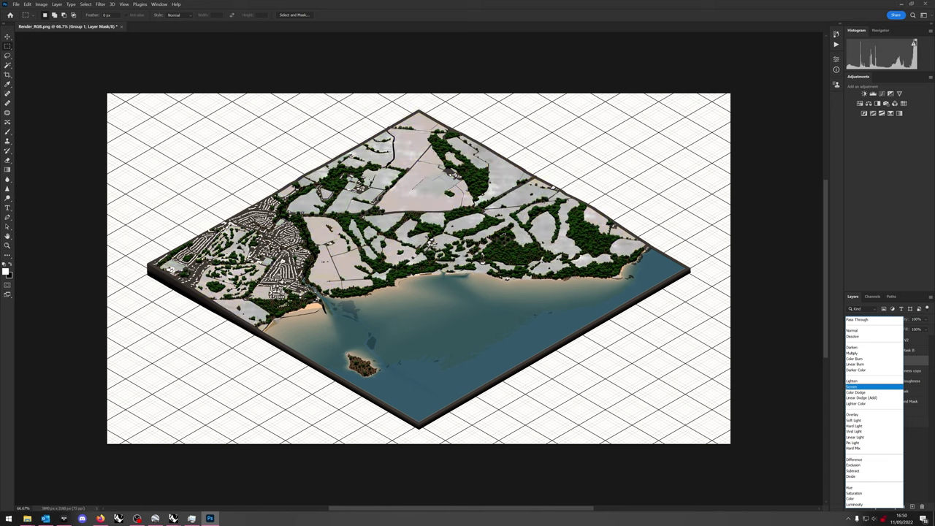
{"action": "key", "text": "Down"}
{"action": "key", "text": "Down"}
{"action": "key", "text": "Down"}
{"action": "key", "text": "Down"}
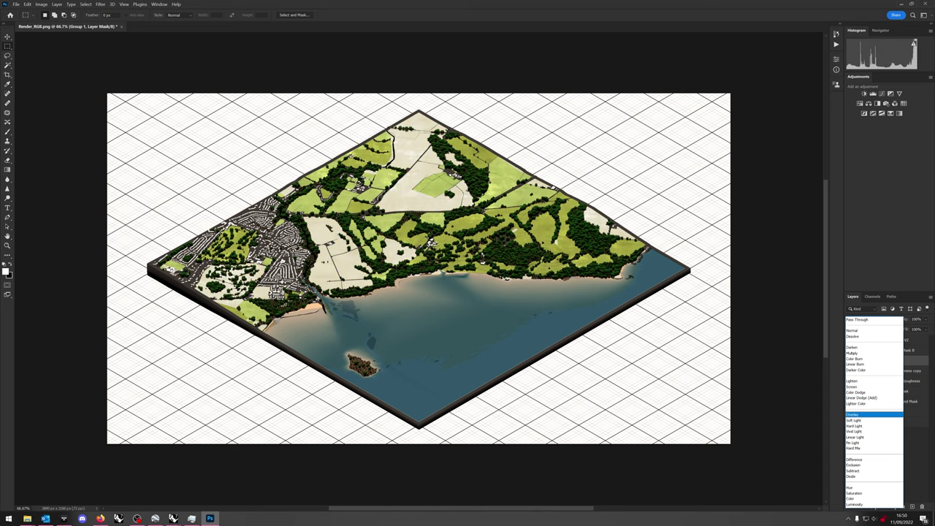
{"action": "key", "text": "Down"}
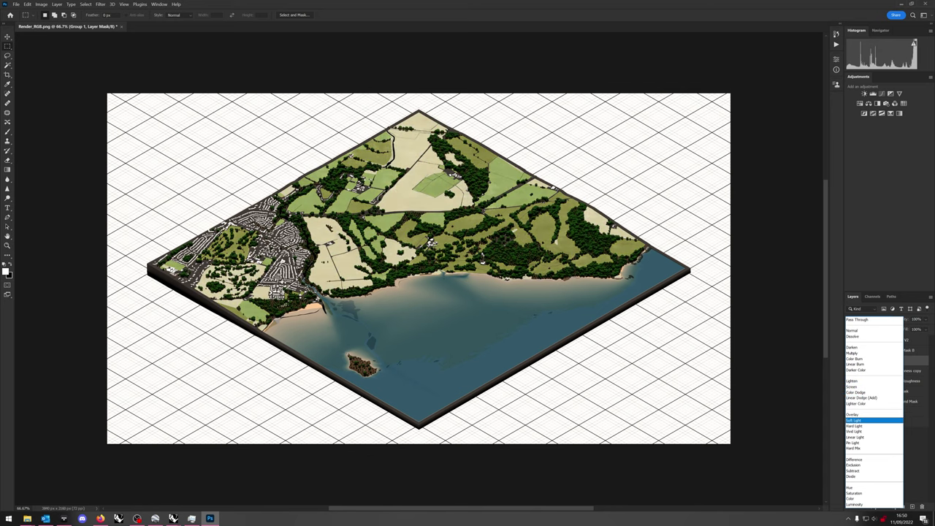
{"action": "key", "text": "Down"}
{"action": "key", "text": "Down"}
{"action": "key", "text": "Up"}
{"action": "key", "text": "Down"}
{"action": "key", "text": "Down"}
{"action": "key", "text": "Down"}
{"action": "key", "text": "Down"}
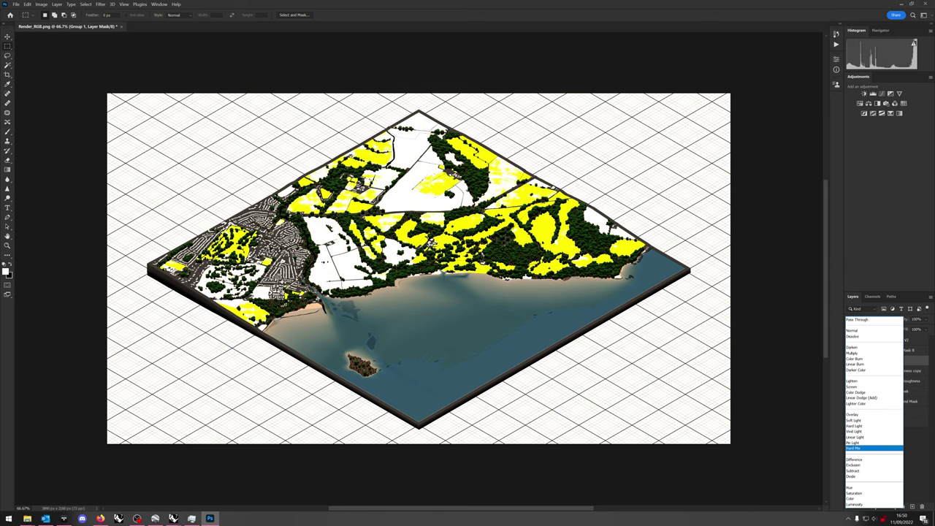
{"action": "key", "text": "Down"}
{"action": "key", "text": "Up"}
{"action": "key", "text": "Up"}
{"action": "key", "text": "Up"}
{"action": "key", "text": "Up"}
{"action": "key", "text": "Up"}
{"action": "key", "text": "Up"}
{"action": "key", "text": "Up"}
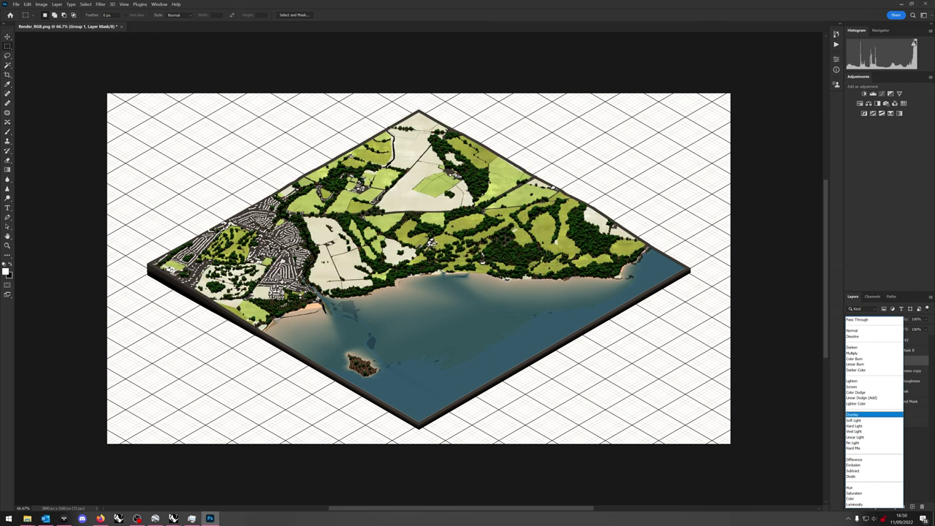
{"action": "key", "text": "Up"}
{"action": "key", "text": "Up"}
{"action": "key", "text": "Up"}
{"action": "key", "text": "Up"}
{"action": "key", "text": "Up"}
{"action": "key", "text": "Up"}
{"action": "key", "text": "Up"}
{"action": "key", "text": "Up"}
{"action": "key", "text": "Up"}
{"action": "key", "text": "Up"}
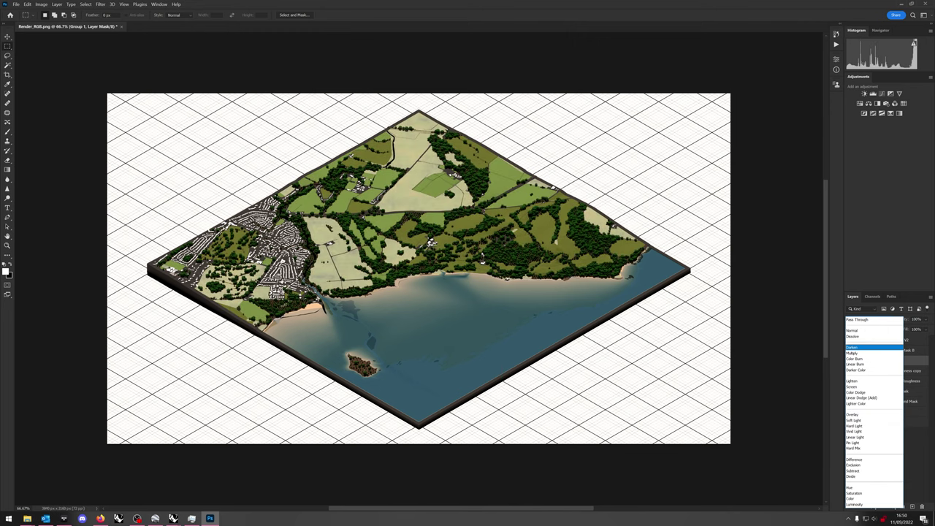
{"action": "key", "text": "Down"}
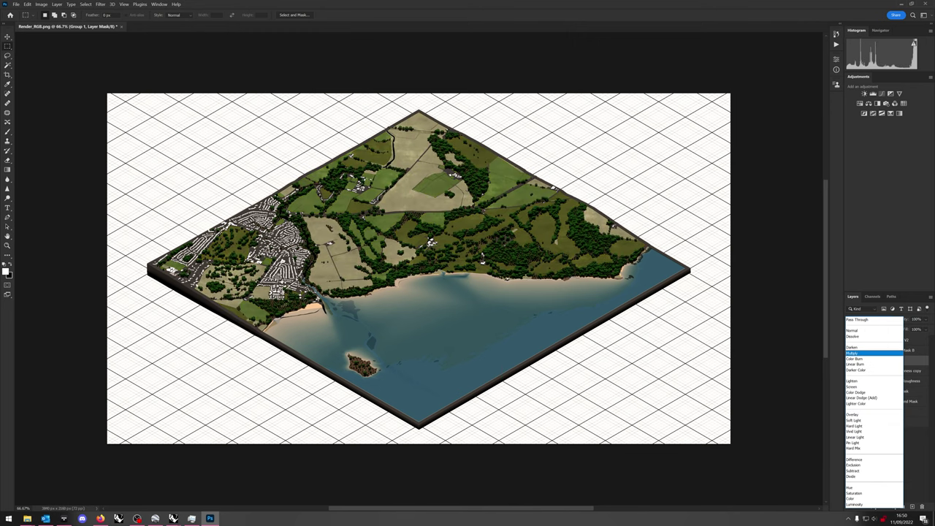
{"action": "key", "text": "Down"}
{"action": "key", "text": "Down"}
{"action": "key", "text": "Down"}
{"action": "key", "text": "Down"}
{"action": "key", "text": "Down"}
{"action": "key", "text": "Down"}
{"action": "key", "text": "Down"}
{"action": "key", "text": "Down"}
{"action": "key", "text": "Down"}
{"action": "key", "text": "Down"}
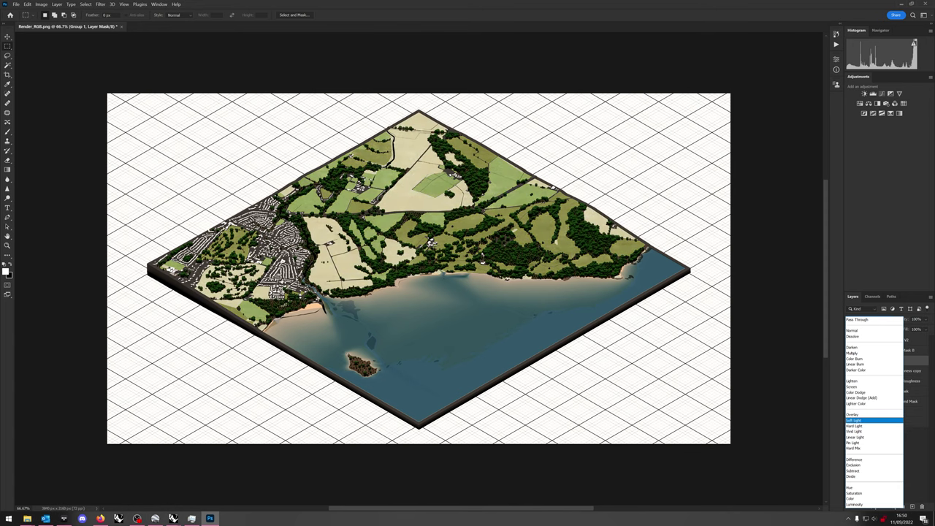
{"action": "key", "text": "Up"}
{"action": "key", "text": "Up"}
{"action": "key", "text": "Up"}
{"action": "key", "text": "Up"}
{"action": "key", "text": "Up"}
{"action": "key", "text": "Up"}
{"action": "key", "text": "Up"}
{"action": "key", "text": "Up"}
{"action": "key", "text": "Up"}
{"action": "key", "text": "Up"}
{"action": "key", "text": "Return"}
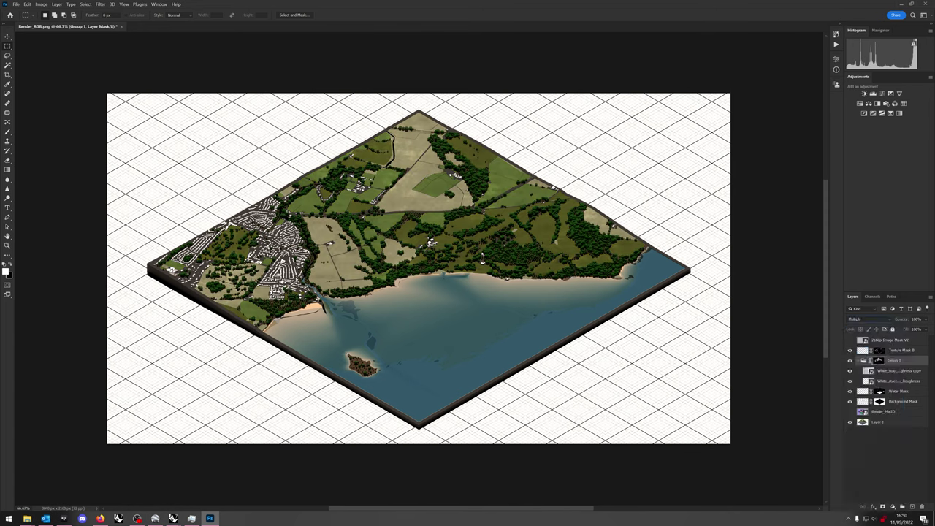
{"action": "left_click", "coordinate": [859, 360]}
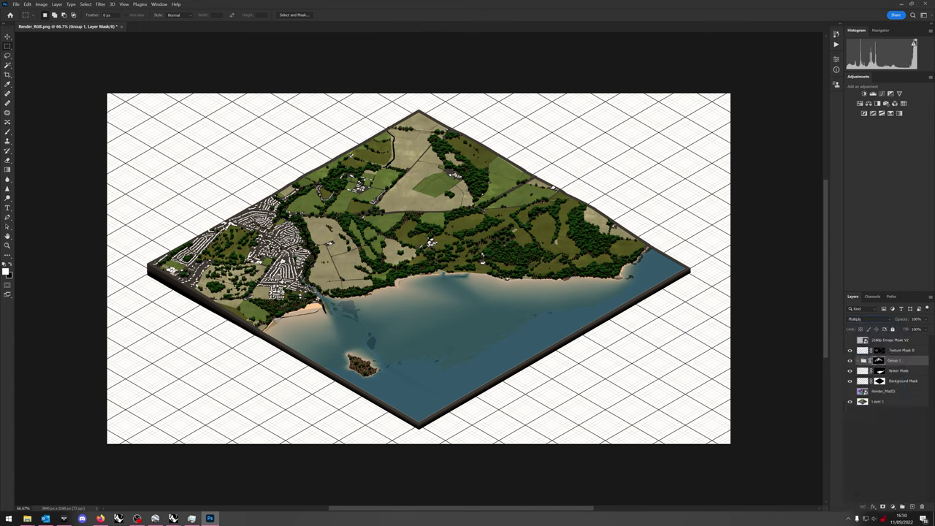
- Move the layer mask from Texture Mask B onto the 2160p Image Mask V2 layer and delete the Texture Mask B layer
{"action": "left_click", "coordinate": [862, 350]}
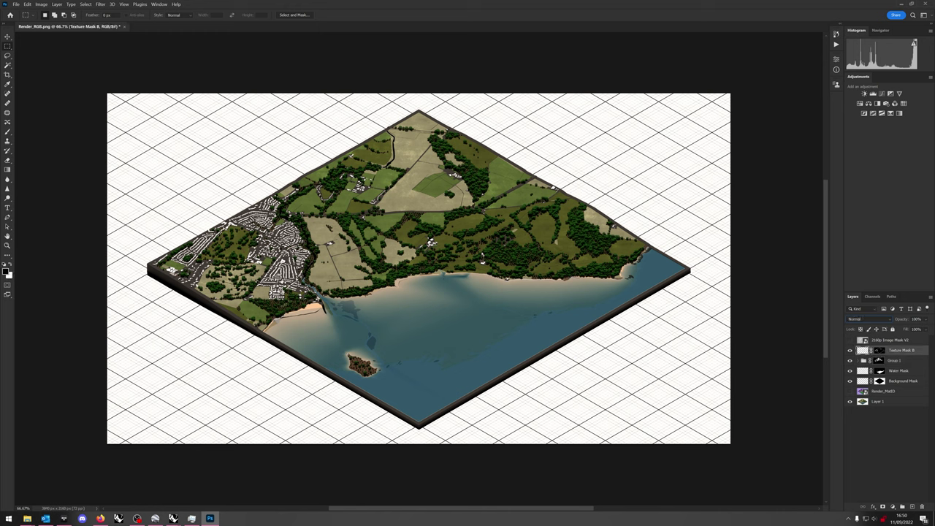
{"action": "left_click_drag", "start_coordinate": [892, 351], "coordinate": [877, 342]}
{"action": "key", "text": "Delete"}
{"action": "key", "text": "Return"}
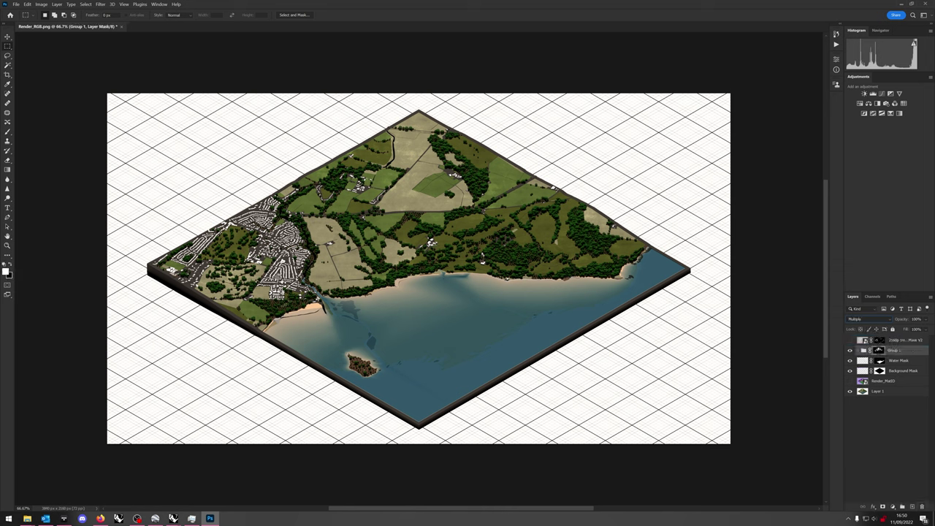
- Show the 2160p Image Mask V2 layer and set its blend mode to Overlay
{"action": "left_click", "coordinate": [849, 340]}
{"action": "left_click", "coordinate": [866, 341]}
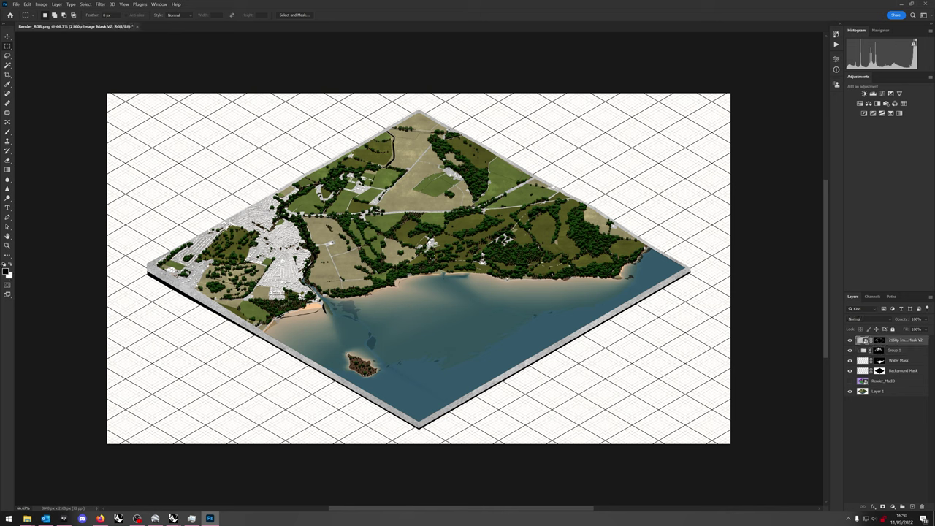
{"action": "left_click", "coordinate": [864, 319]}
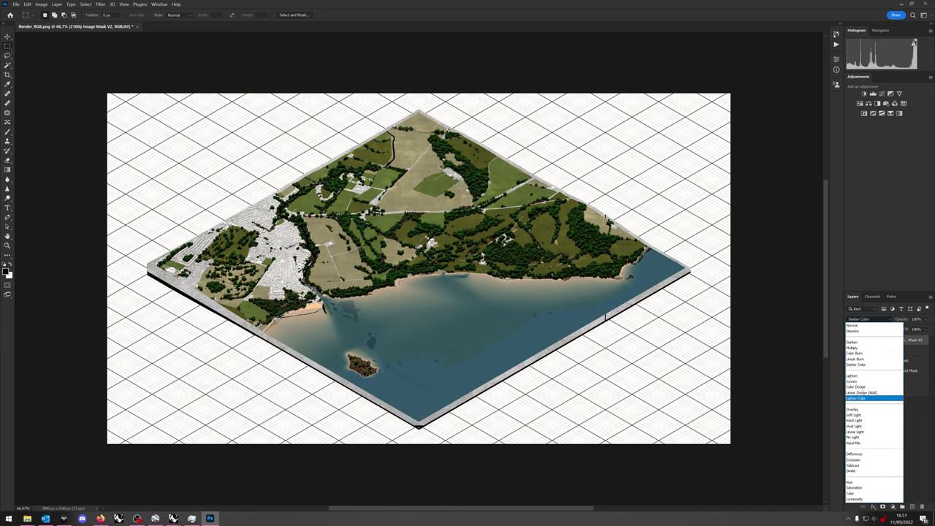
{"action": "left_click", "coordinate": [873, 409]}
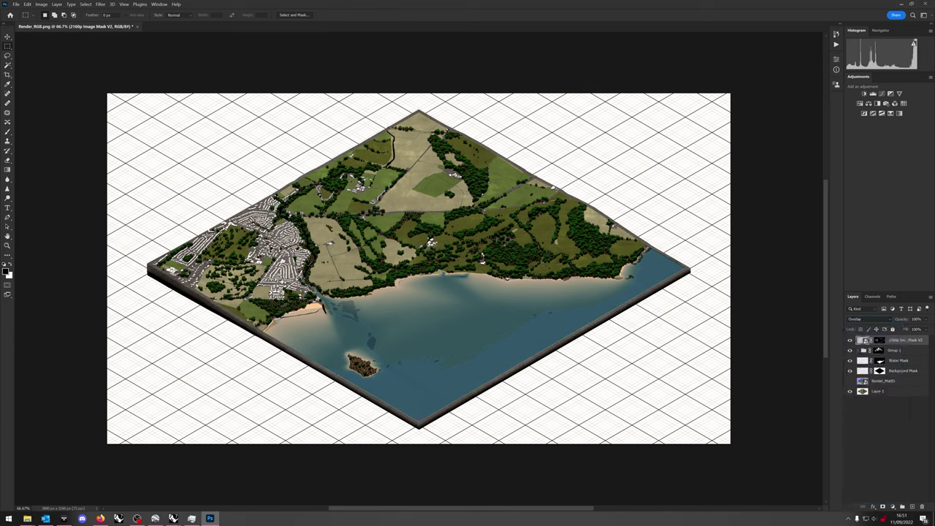
- Select the Water Mask layer, then return to the main textures folder in File Explorer and display its contents as icon thumbnails
{"action": "left_click", "coordinate": [899, 360]}
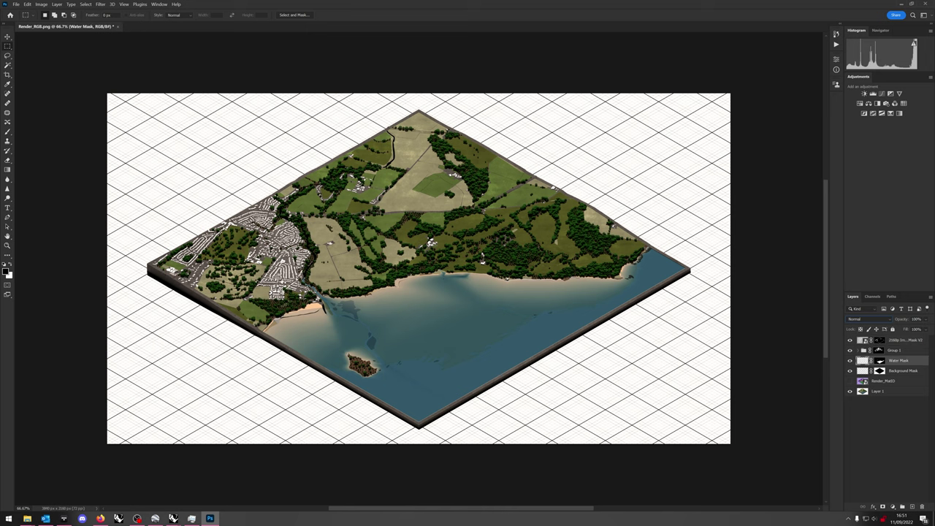
{"action": "left_click", "coordinate": [27, 519]}
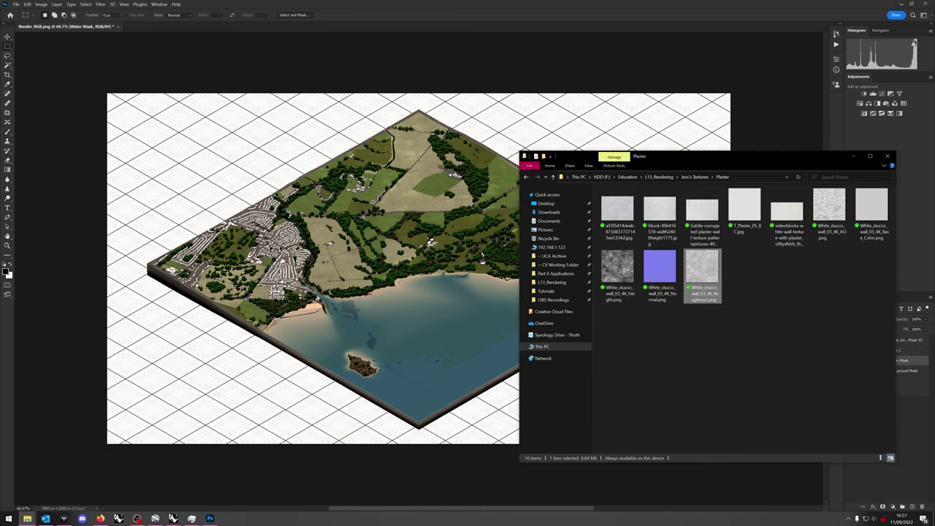
{"action": "key", "text": "alt+Up"}
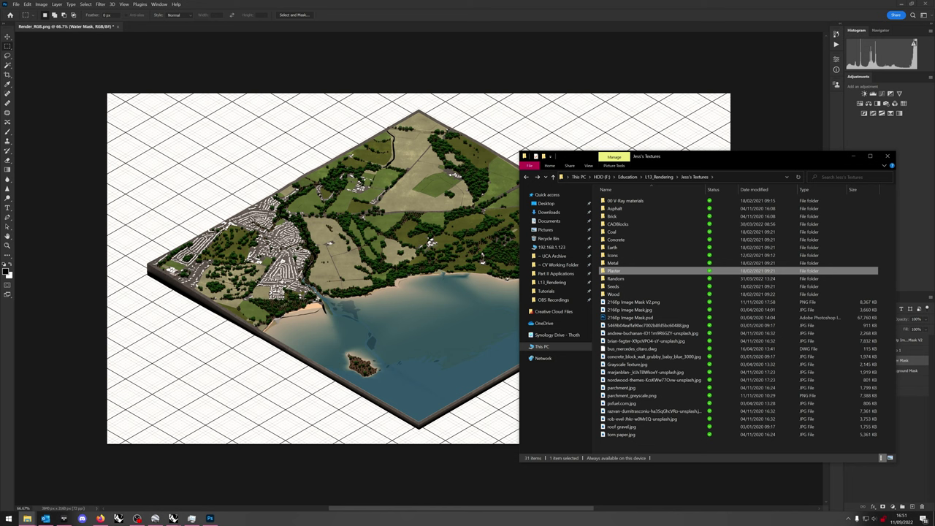
{"action": "right_click", "coordinate": [599, 282]}
{"action": "mouse_move", "coordinate": [636, 287]}
{"action": "left_click", "coordinate": [702, 295]}
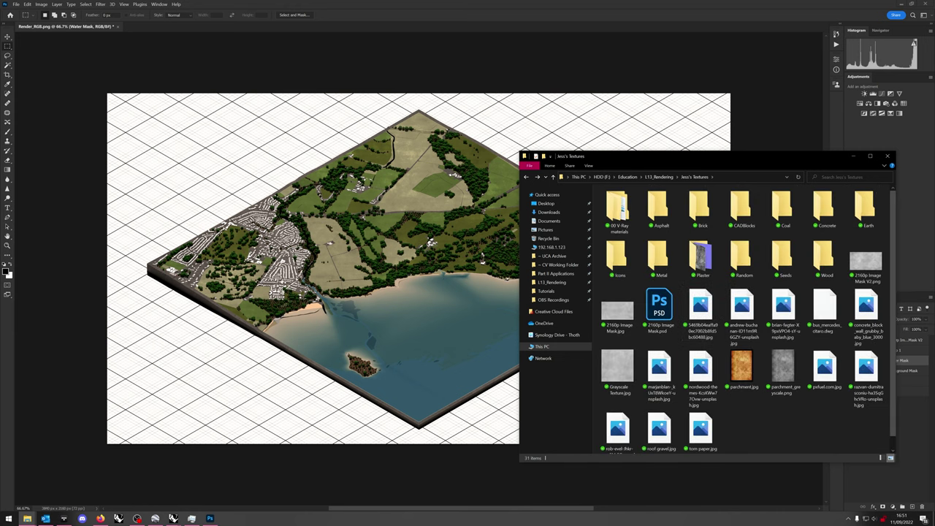
- Place parchment_greyscale.png above the Water Mask layer and stretch it to cover the water area of the render
{"action": "left_click_drag", "start_coordinate": [783, 369], "coordinate": [418, 296]}
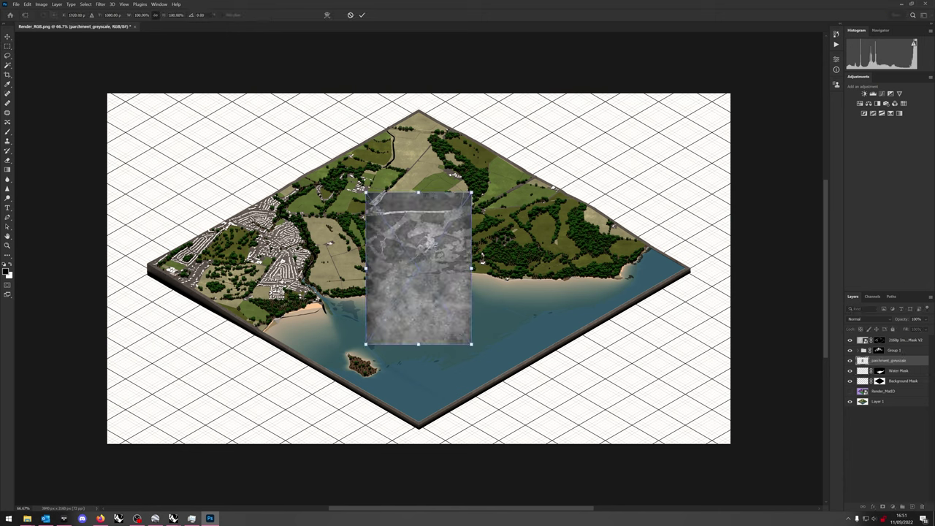
{"action": "left_click_drag", "start_coordinate": [477, 350], "coordinate": [494, 213], "text": "shift"}
{"action": "left_click_drag", "start_coordinate": [495, 268], "coordinate": [730, 268]}
{"action": "left_click_drag", "start_coordinate": [343, 268], "coordinate": [236, 268]}
{"action": "key", "text": "Return"}
- Move the Water Mask layer's mask onto the parchment_greyscale layer and set that layer's blend mode to Soft Light
{"action": "left_click_drag", "start_coordinate": [879, 371], "coordinate": [881, 360]}
{"action": "left_click", "coordinate": [858, 319]}
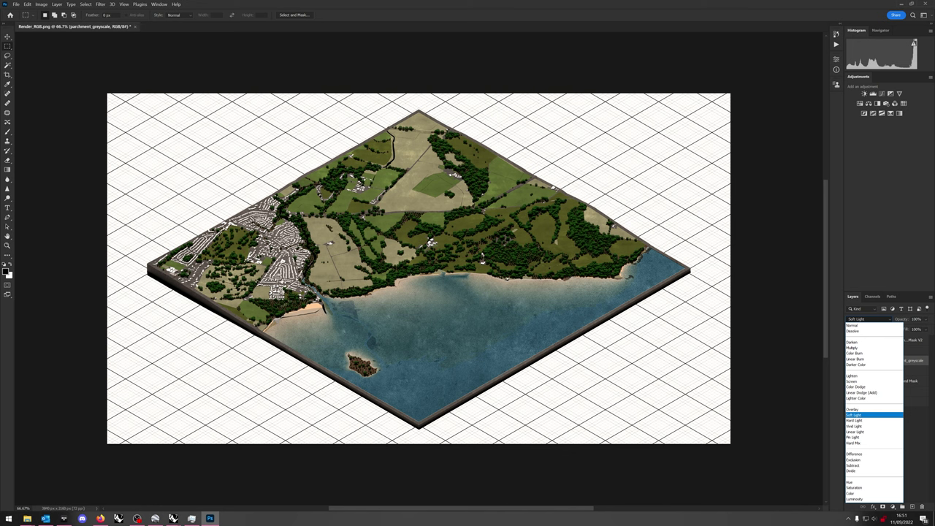
{"action": "left_click", "coordinate": [855, 414]}
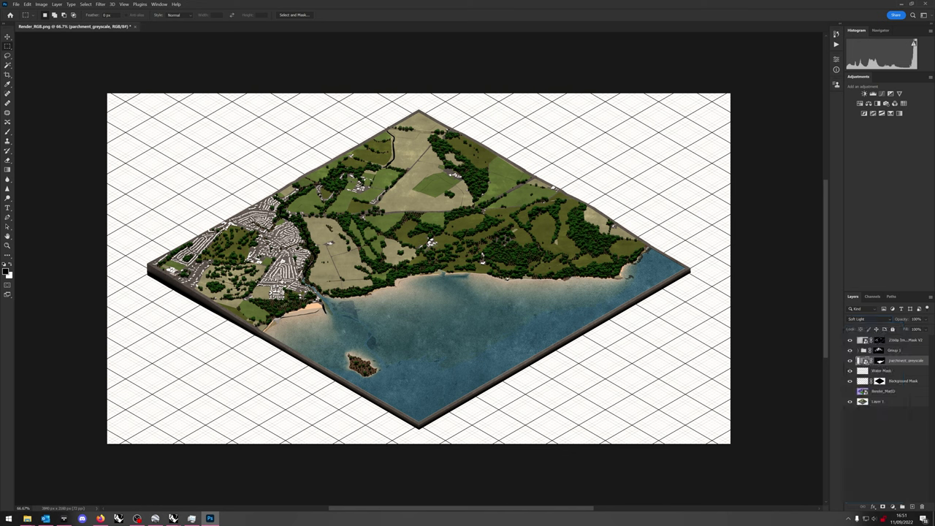
- Lower the opacity of the parchment_greyscale layer to soften the water texture, then deselect the layer
{"action": "left_click", "coordinate": [925, 319]}
{"action": "left_click_drag", "start_coordinate": [926, 328], "coordinate": [908, 328]}
{"action": "left_click", "coordinate": [887, 441]}
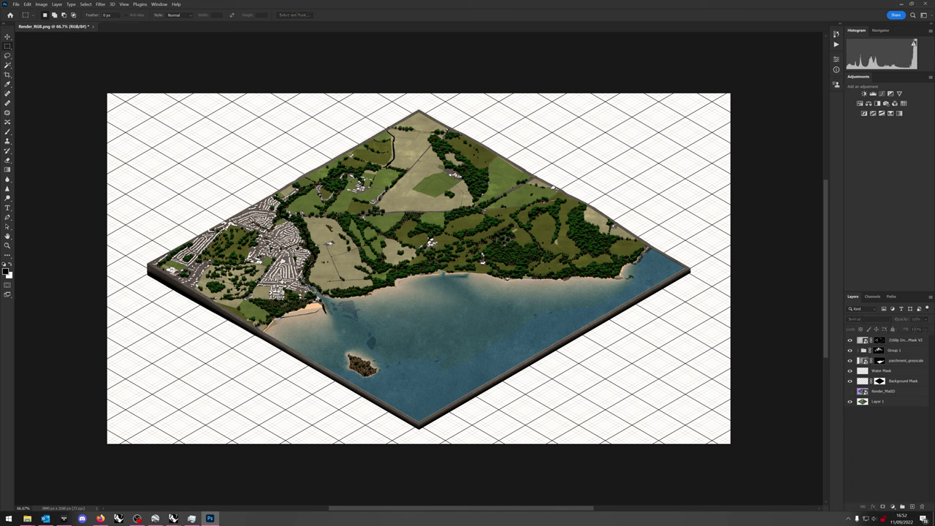
- Delete the leftover Water Mask layer below the parchment texture
{"action": "left_click", "coordinate": [882, 371]}
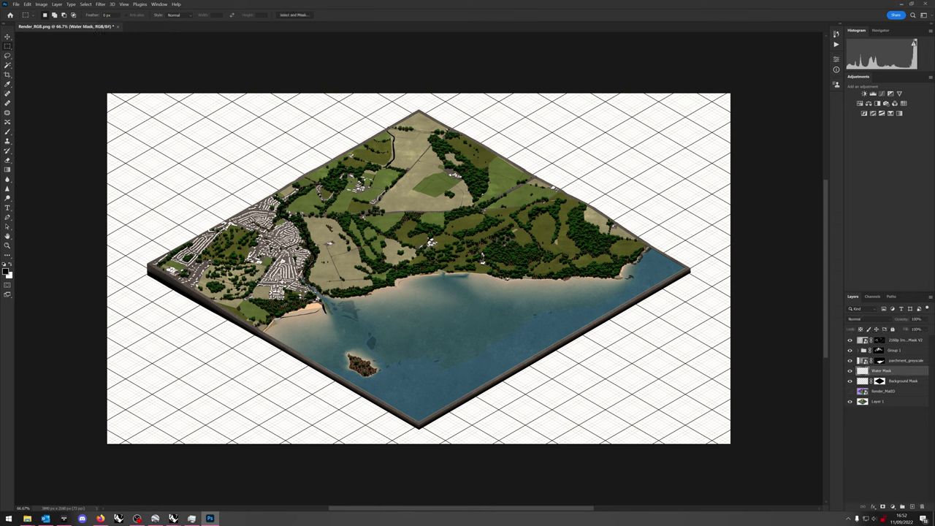
{"action": "left_click", "coordinate": [922, 506]}
{"action": "left_click", "coordinate": [457, 192]}
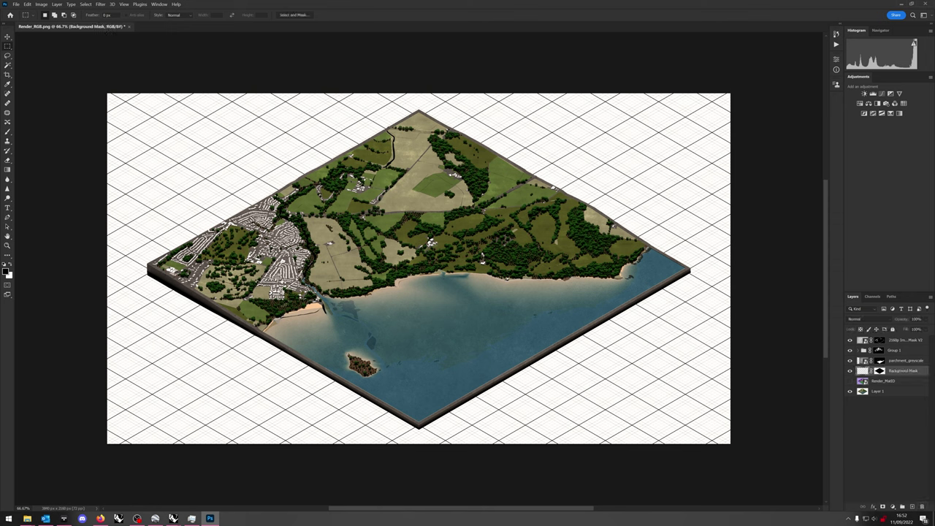
- Fill the entire Background Mask layer with white at 100% opacity, clear the selection, and select the layer's mask
{"action": "key", "text": "ctrl+a"}
{"action": "right_click", "coordinate": [600, 345]}
{"action": "left_click", "coordinate": [628, 436]}
{"action": "left_click", "coordinate": [471, 141]}
{"action": "left_click", "coordinate": [468, 212]}
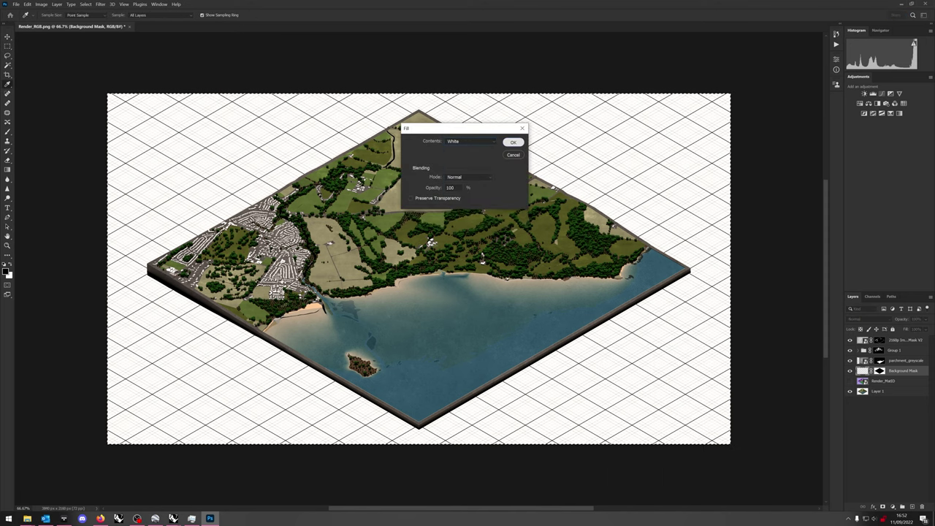
{"action": "left_click", "coordinate": [513, 142]}
{"action": "right_click", "coordinate": [695, 342]}
{"action": "left_click", "coordinate": [720, 347]}
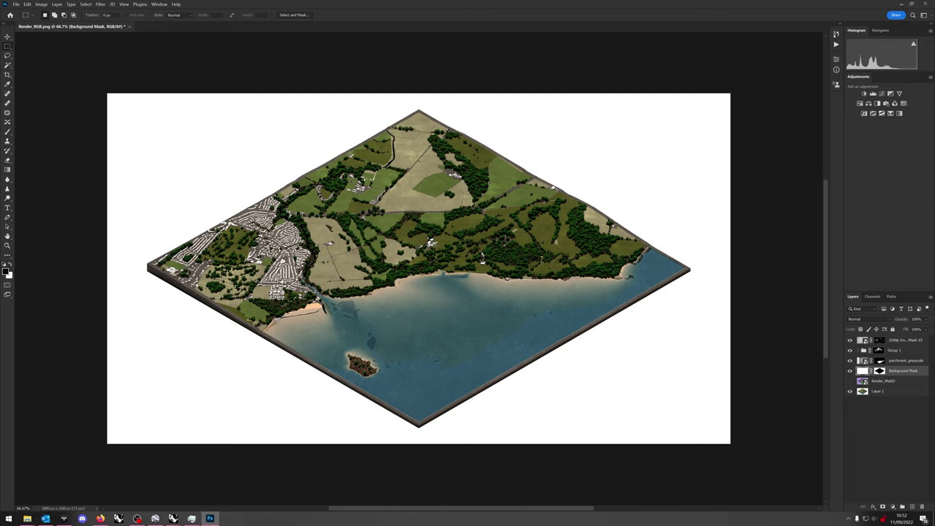
{"action": "left_click", "coordinate": [879, 370]}
- Save the composited document as Render_Export in the 03 Part 3 folder
{"action": "left_click", "coordinate": [15, 3]}
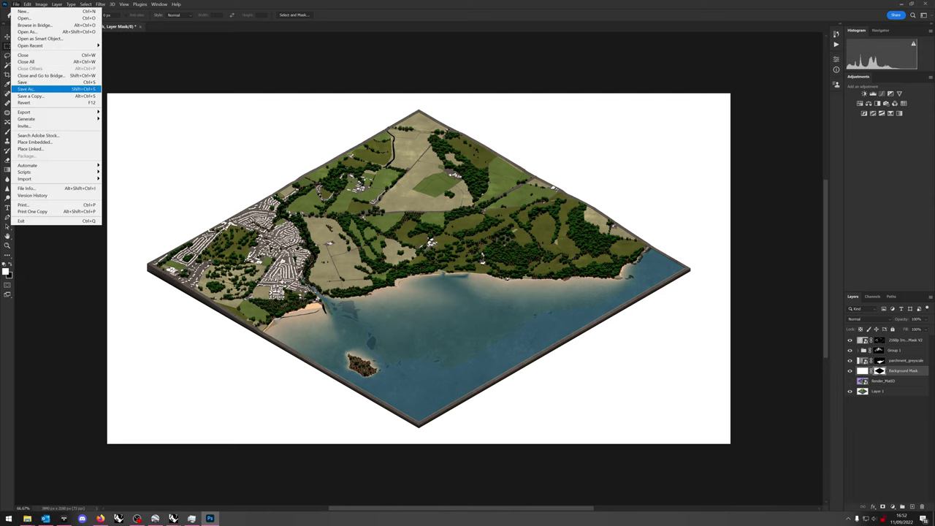
{"action": "left_click", "coordinate": [28, 89]}
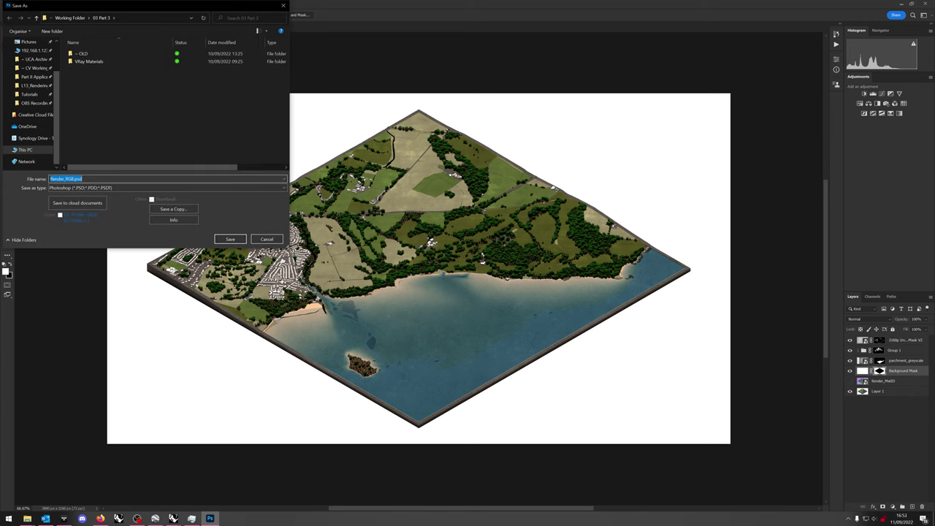
{"action": "type", "text": "Render"}
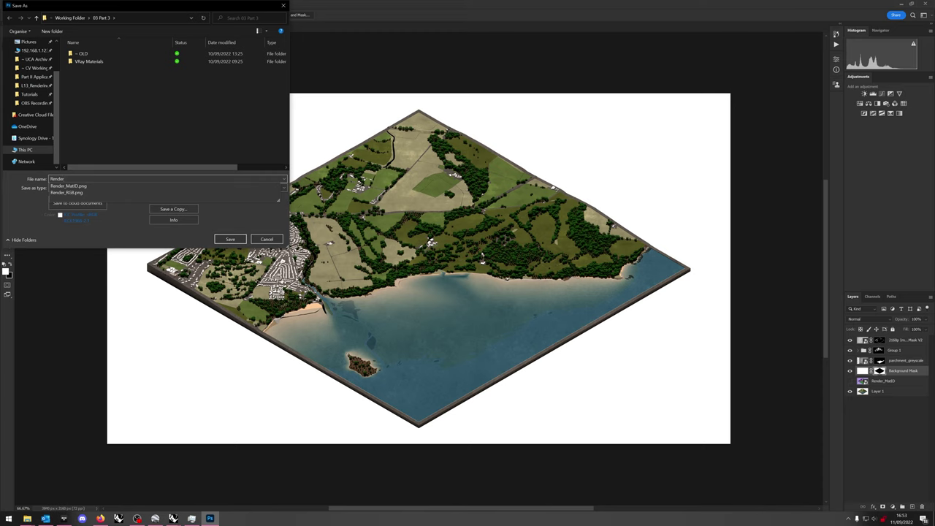
{"action": "type", "text": "_Export"}
{"action": "key", "text": "Return"}
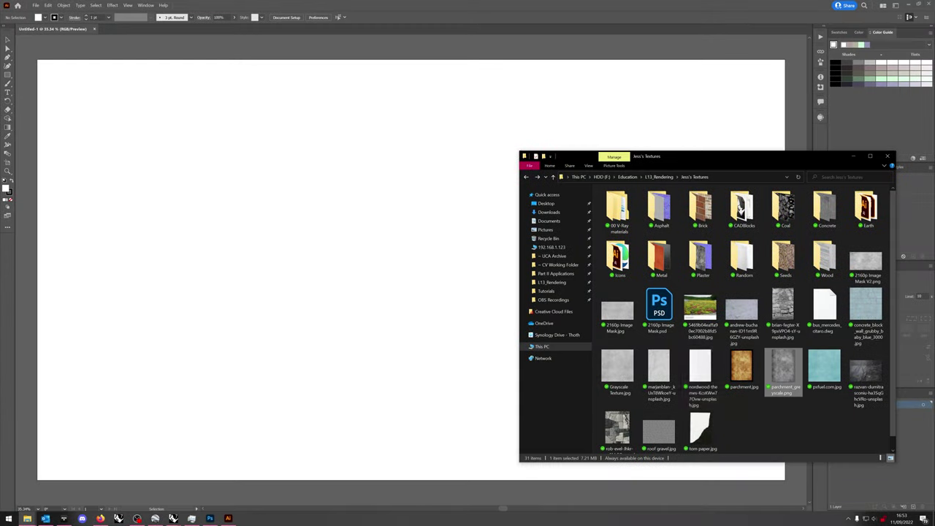
- In Illustrator, place the exported render from the 03 Part 3 folder, fit it to the blank artboard, and deselect it
{"action": "key", "text": "alt+Left"}
{"action": "key", "text": "alt+Left"}
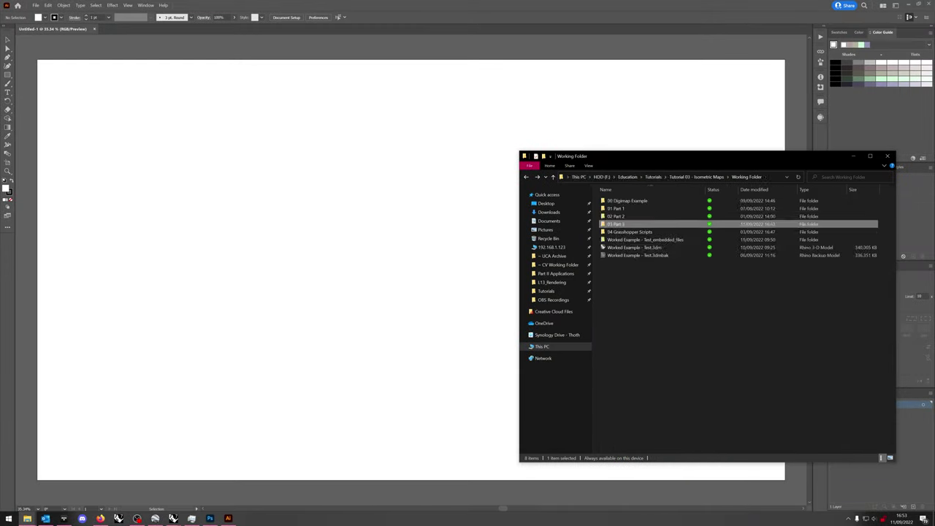
{"action": "key", "text": "alt+Right"}
{"action": "left_click_drag", "start_coordinate": [625, 231], "coordinate": [411, 229]}
{"action": "left_click_drag", "start_coordinate": [635, 174], "coordinate": [641, 220]}
{"action": "key", "text": "v"}
{"action": "key", "text": "ctrl+shift+a"}
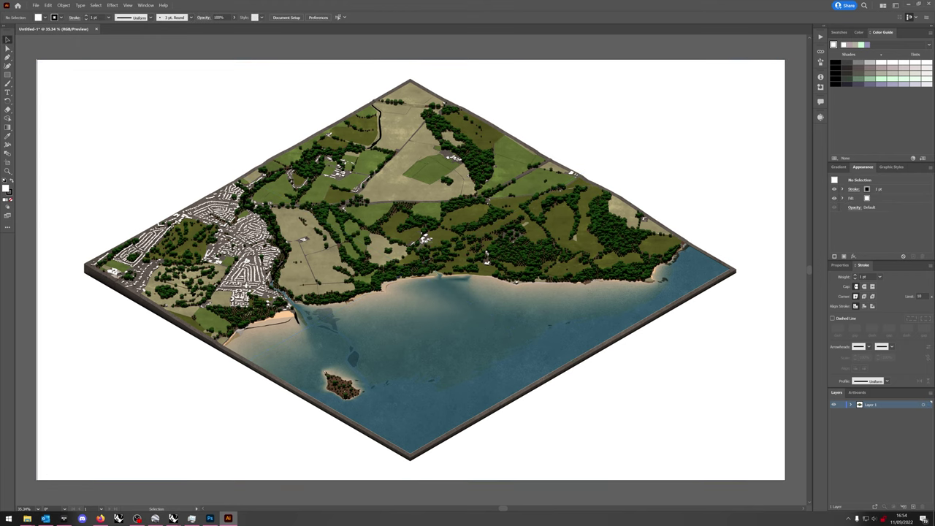
- Add a new layer above the placed render, and rename the render's layer as Render
{"action": "key", "text": "ctrl+l"}
{"action": "double_click", "coordinate": [871, 412]}
{"action": "type", "text": "Render"}
{"action": "key", "text": "Return"}
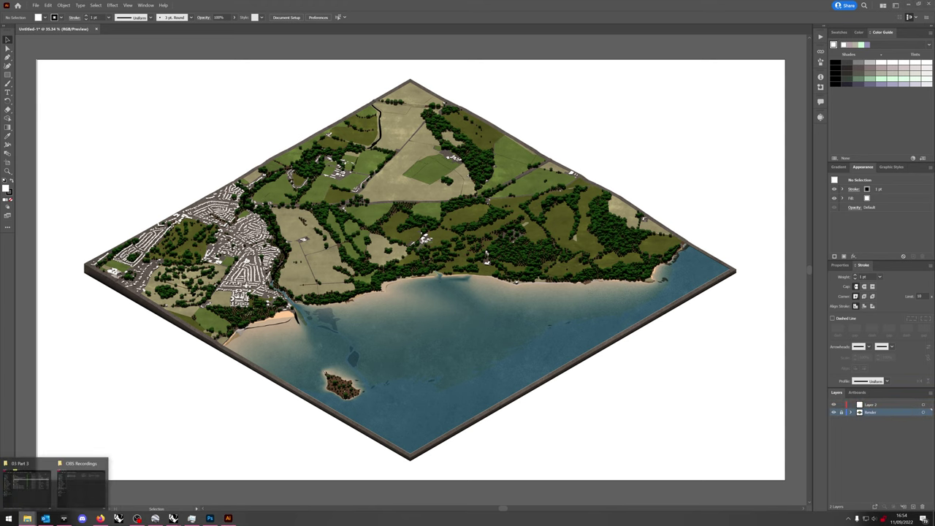
- Open Trees, Clouds etc.ai from the textures library's Icons folder, making Adobe Illustrator 2022 the default app for .ai files
{"action": "left_click", "coordinate": [27, 518]}
{"action": "key", "text": "alt+Left"}
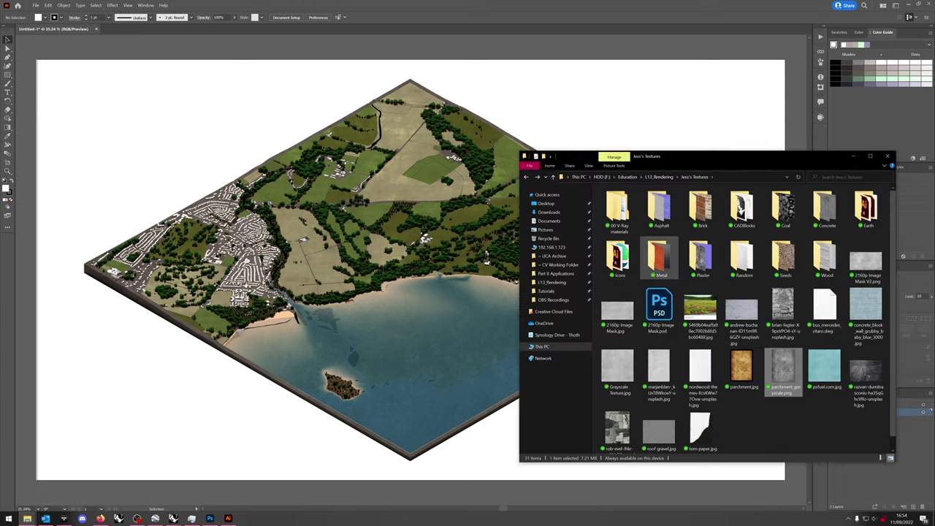
{"action": "left_click", "coordinate": [618, 257]}
{"action": "double_click", "coordinate": [617, 257]}
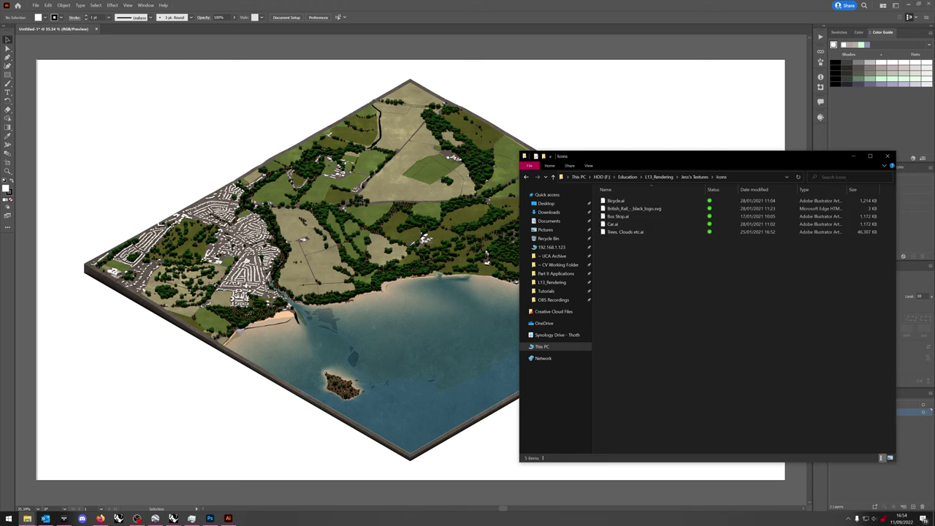
{"action": "double_click", "coordinate": [626, 232]}
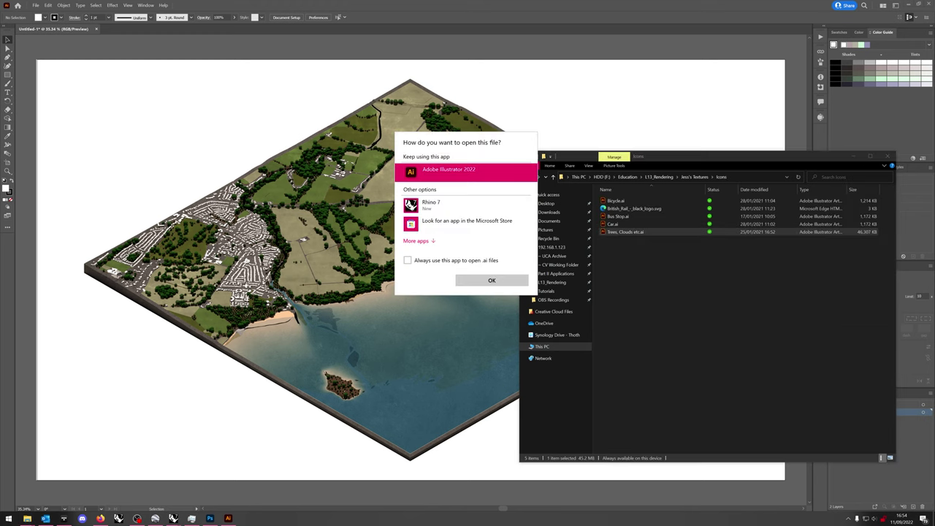
{"action": "left_click", "coordinate": [407, 260]}
{"action": "key", "text": "Return"}
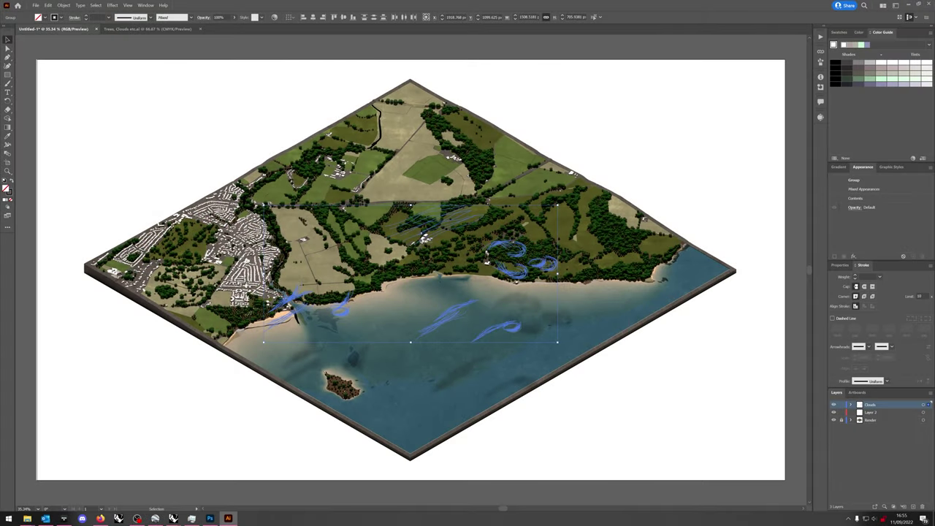
- Deselect the pasted clouds and reposition individual cloud groups around the terrain's top corner and upper-right edge
{"action": "key", "text": "ctrl+shift+a"}
{"action": "left_click", "coordinate": [459, 218]}
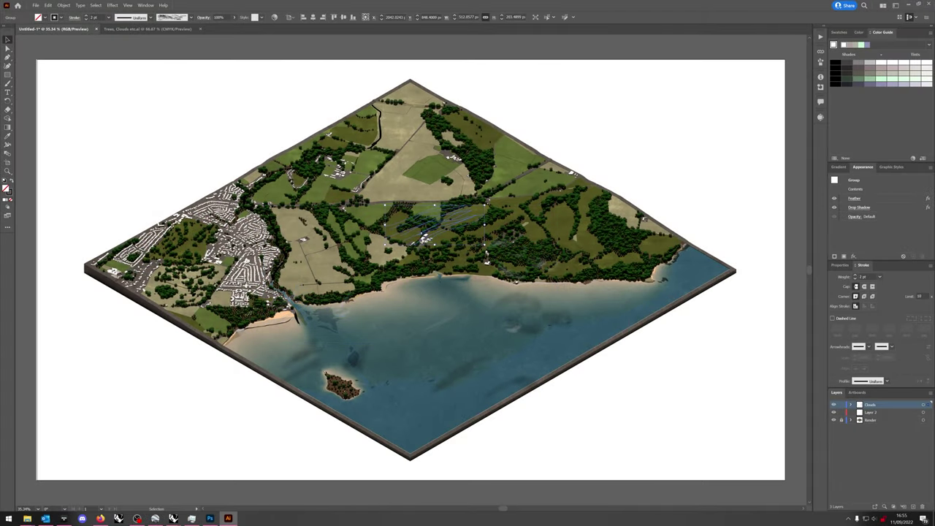
{"action": "left_click_drag", "start_coordinate": [466, 218], "coordinate": [433, 96]}
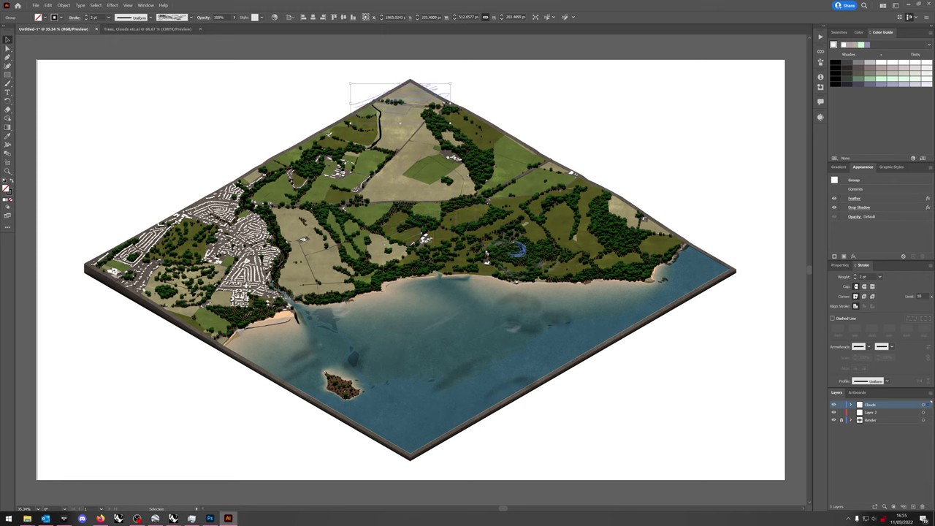
{"action": "left_click_drag", "start_coordinate": [520, 299], "coordinate": [539, 128]}
{"action": "left_click", "coordinate": [556, 147]}
{"action": "left_click_drag", "start_coordinate": [542, 263], "coordinate": [508, 122]}
{"action": "left_click_drag", "start_coordinate": [526, 177], "coordinate": [515, 179]}
{"action": "left_click_drag", "start_coordinate": [513, 272], "coordinate": [533, 187]}
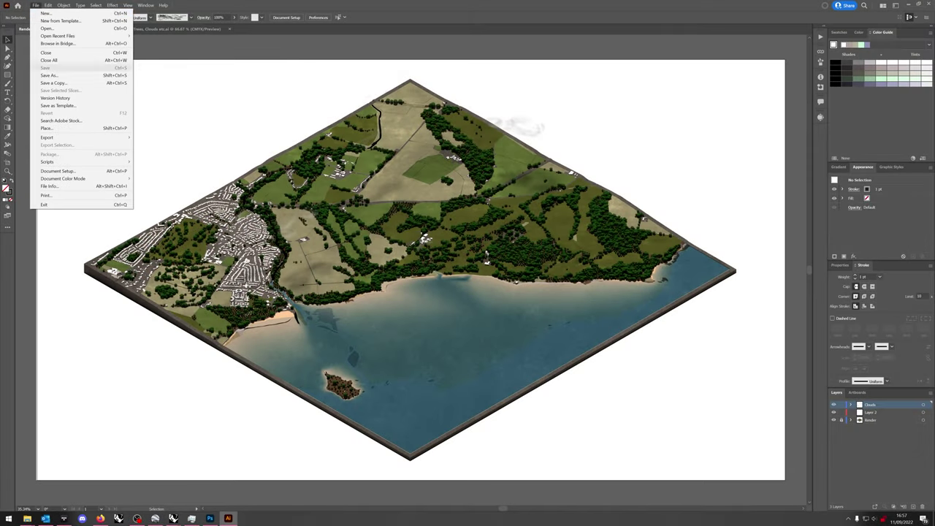
- Export the artwork as Render_Export.png in the 03 Part 3 folder, in PNG format with a white background
{"action": "mouse_move", "coordinate": [47, 137]}
{"action": "left_click", "coordinate": [157, 144]}
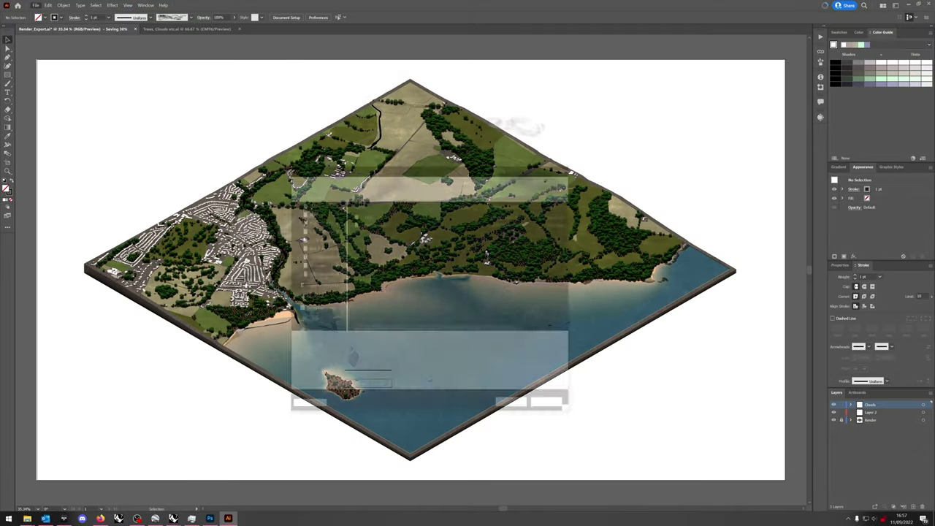
{"action": "left_click", "coordinate": [438, 350]}
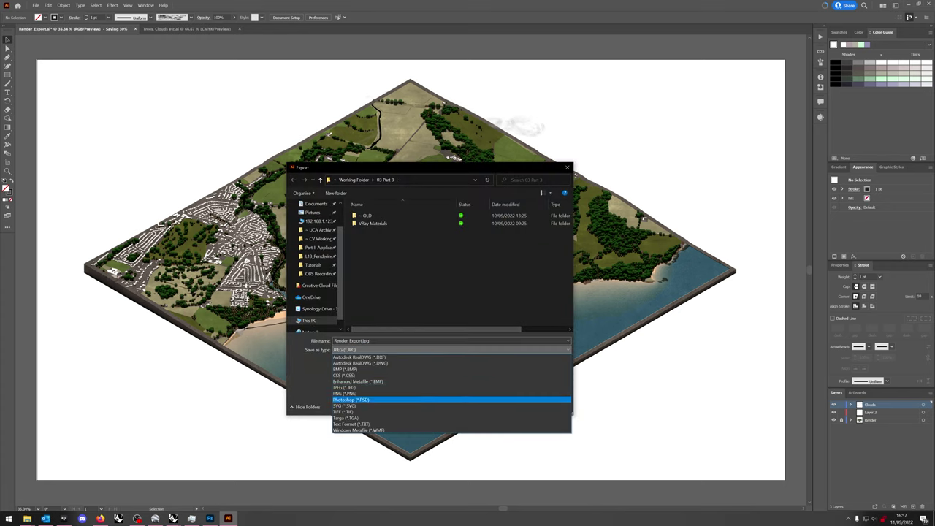
{"action": "left_click", "coordinate": [345, 394]}
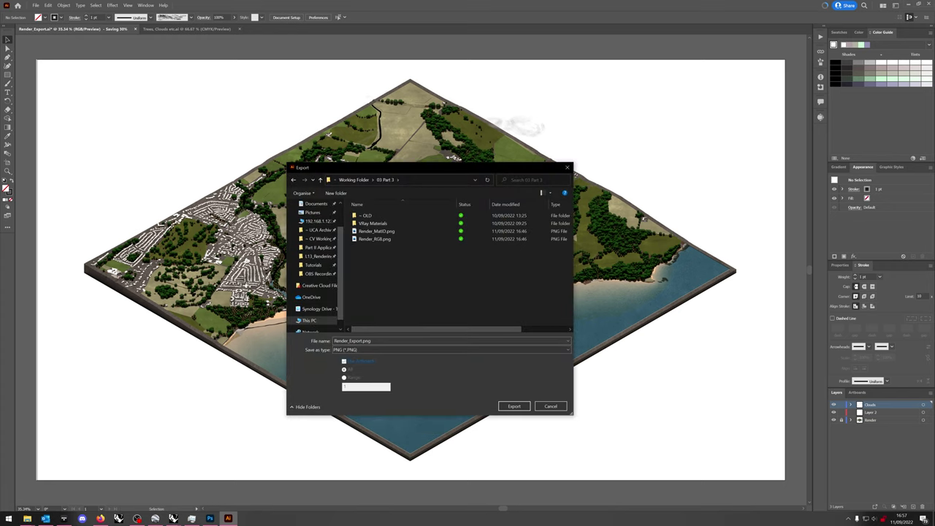
{"action": "left_click", "coordinate": [514, 406]}
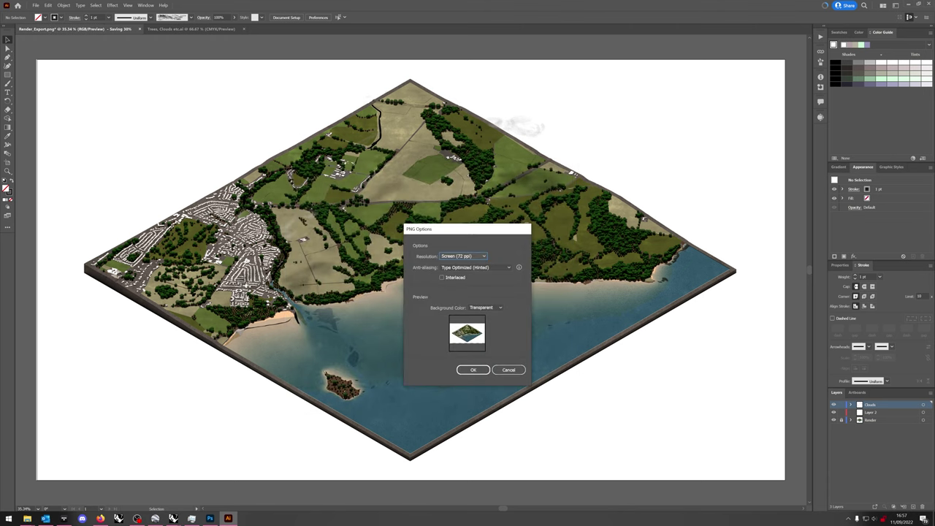
{"action": "left_click", "coordinate": [485, 307]}
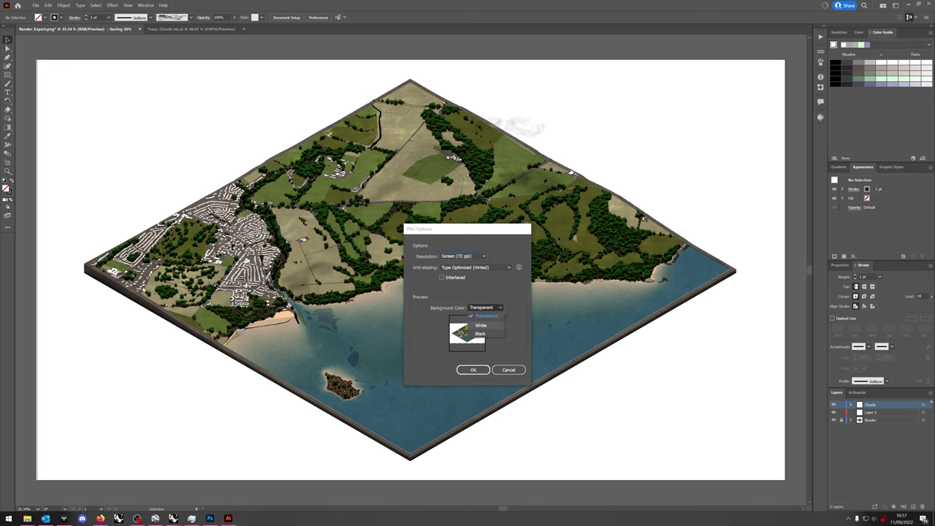
{"action": "left_click", "coordinate": [483, 325]}
{"action": "key", "text": "Return"}
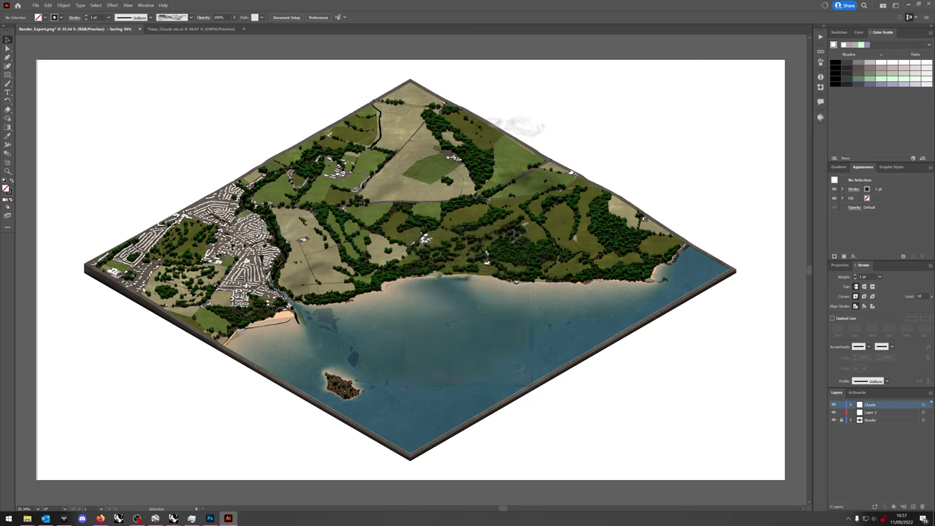